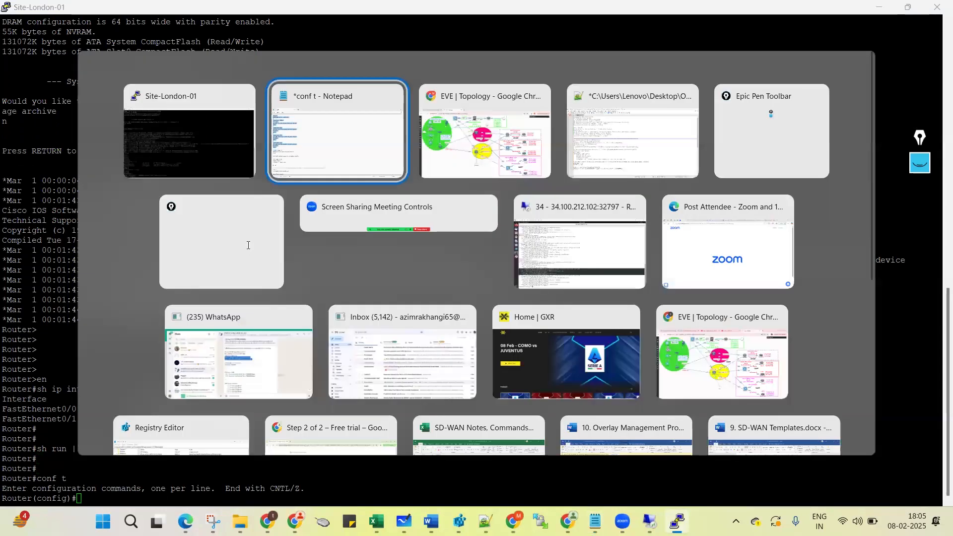
{"action": "key", "text": "alt+Tab"}
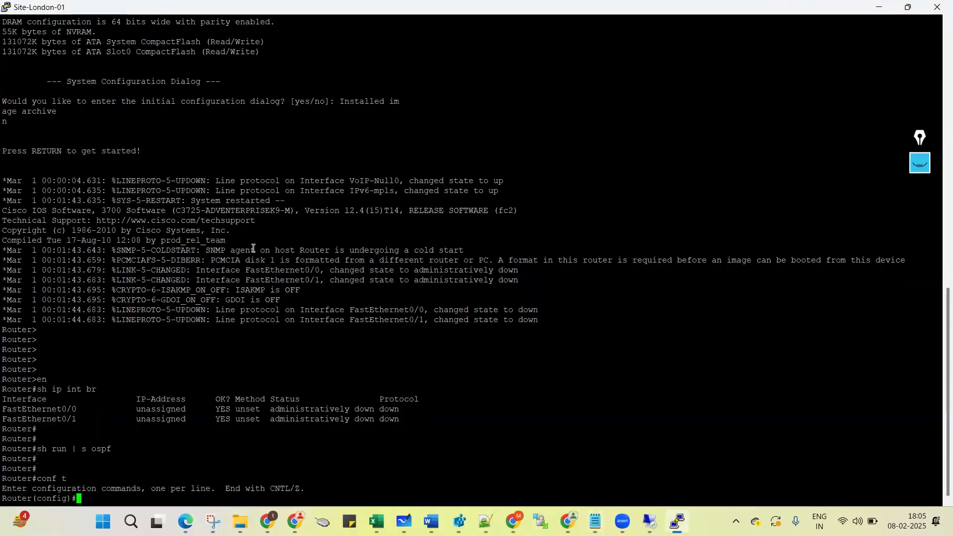
Paste the hostname and interface config from the Notepad draft into the Site-London-01 console.
{"action": "right_click", "coordinate": [253, 248]}
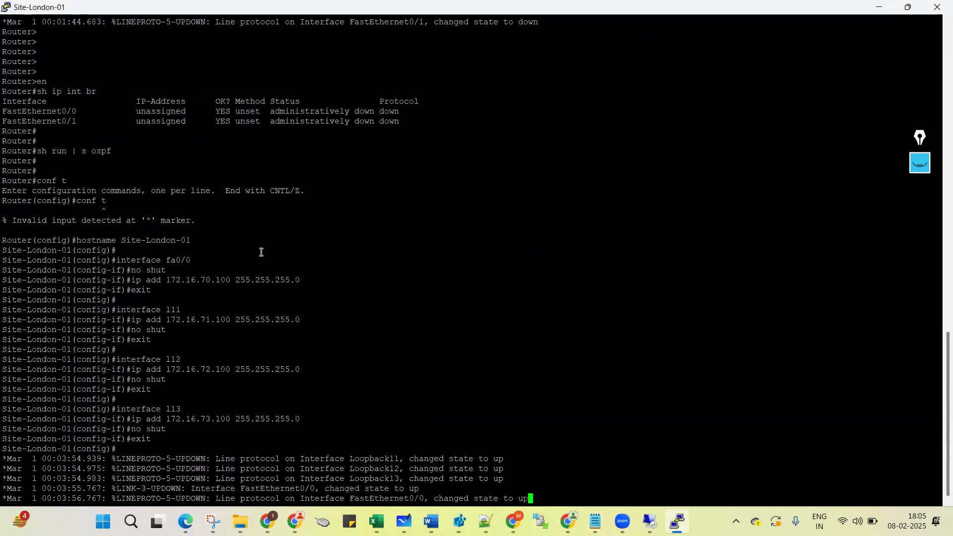
{"action": "key", "text": "Return"}
{"action": "key", "text": "Return"}
{"action": "key", "text": "Return"}
{"action": "key", "text": "Return"}
{"action": "key", "text": "Return"}
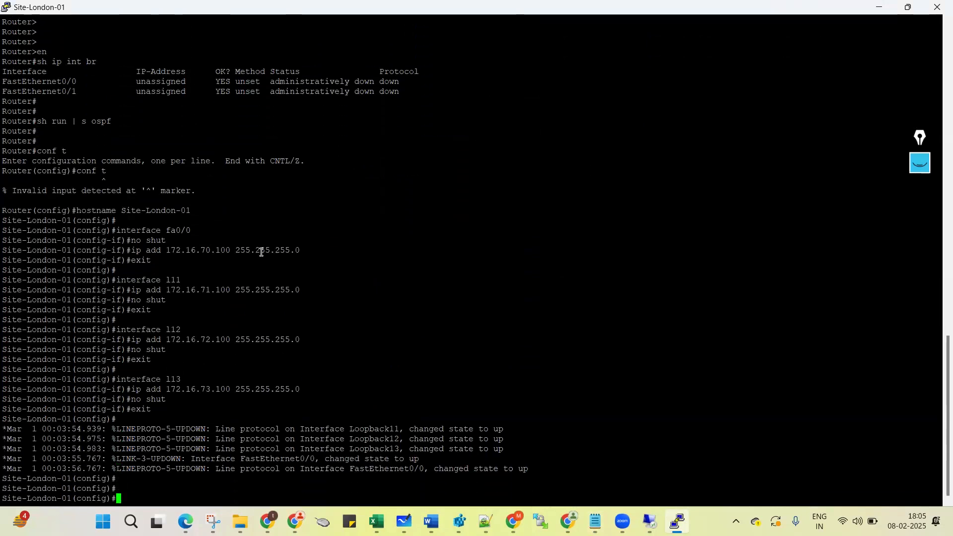
Copy the OSPF 10, local user, vty login and save lines and paste them into the router.
{"action": "key", "text": "alt+Tab"}
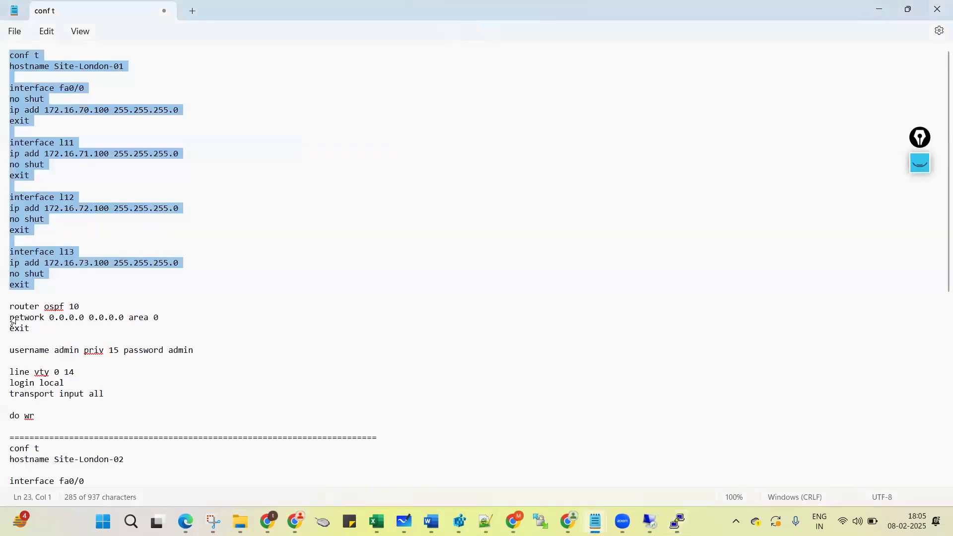
{"action": "left_click_drag", "start_coordinate": [5, 306], "coordinate": [13, 428]}
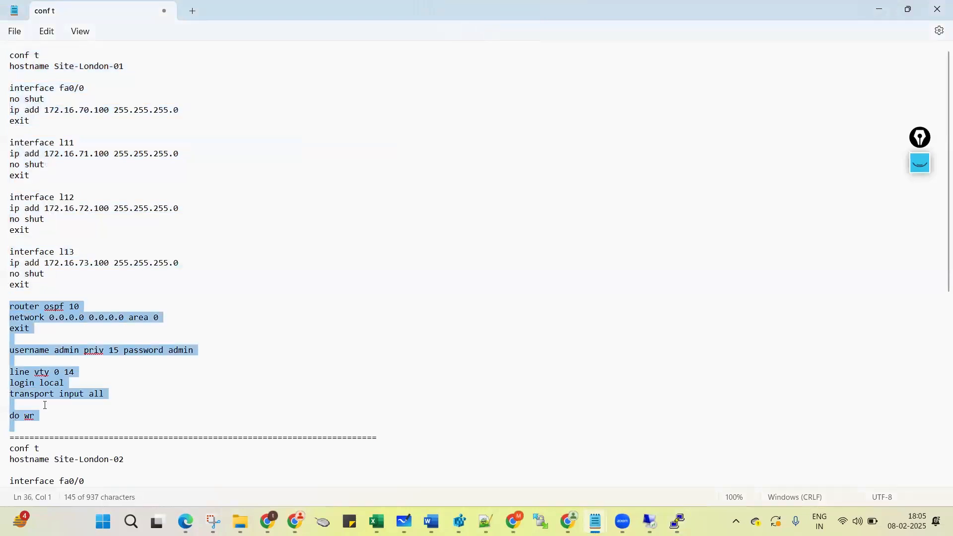
{"action": "key", "text": "ctrl+c"}
{"action": "key", "text": "alt+Tab"}
{"action": "right_click", "coordinate": [365, 304]}
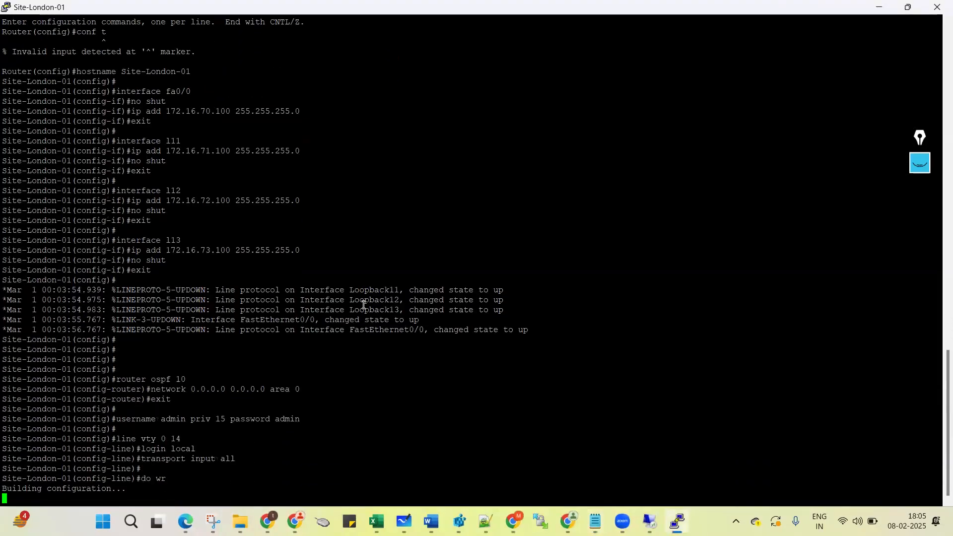
Run sh ip int br to check that fa0/0 and Loopback11–13 are up.
{"action": "type", "text": "sh ip"}
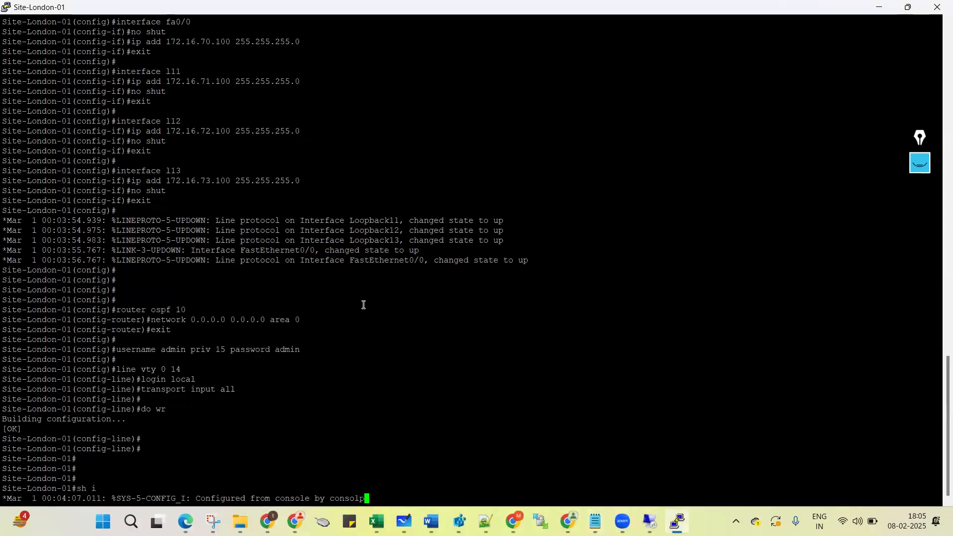
{"action": "key", "text": "Return"}
{"action": "key", "text": "Return"}
{"action": "key", "text": "Return"}
{"action": "key", "text": "Return"}
{"action": "type", "text": "s"}
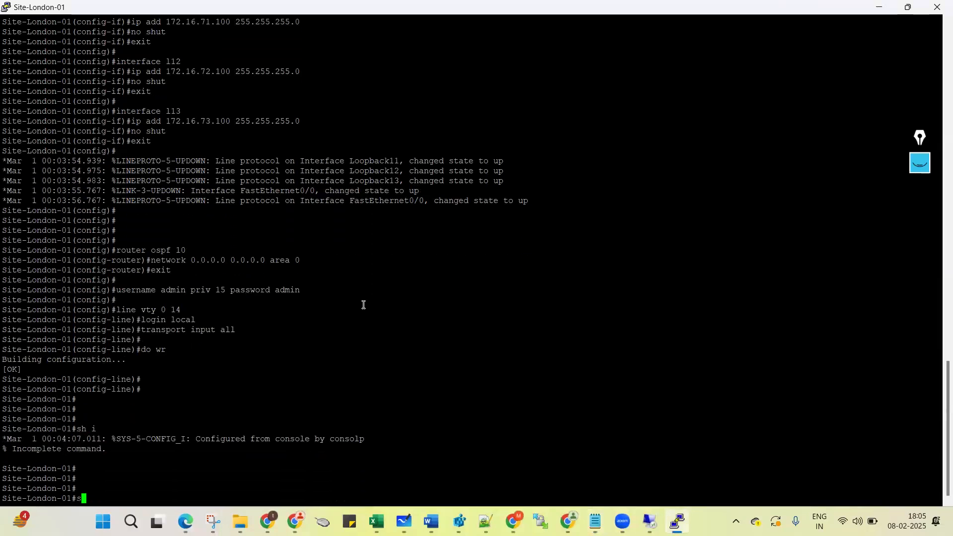
{"action": "type", "text": "h ip int br"}
{"action": "key", "text": "Return"}
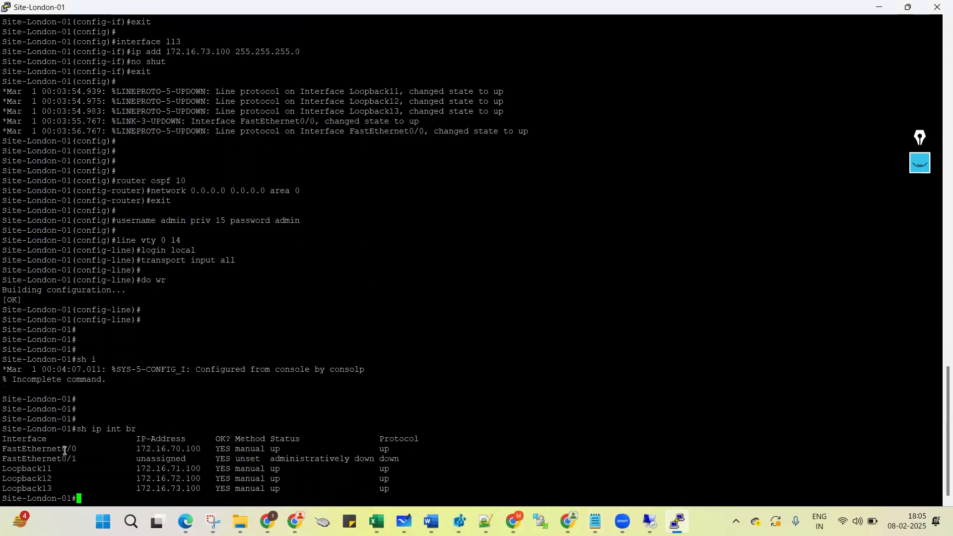
{"action": "triple_click", "coordinate": [64, 450]}
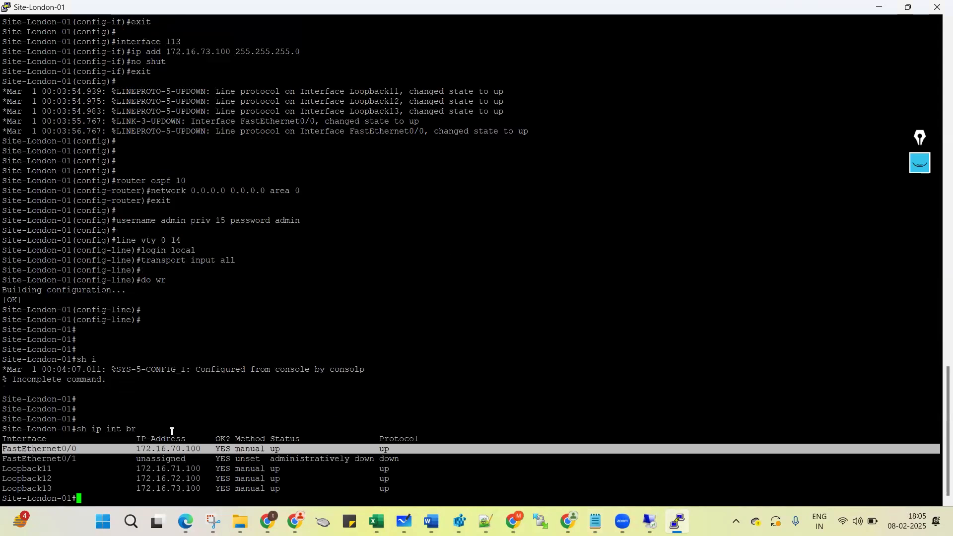
{"action": "left_click_drag", "start_coordinate": [5, 469], "coordinate": [376, 496]}
{"action": "left_click", "coordinate": [227, 452]}
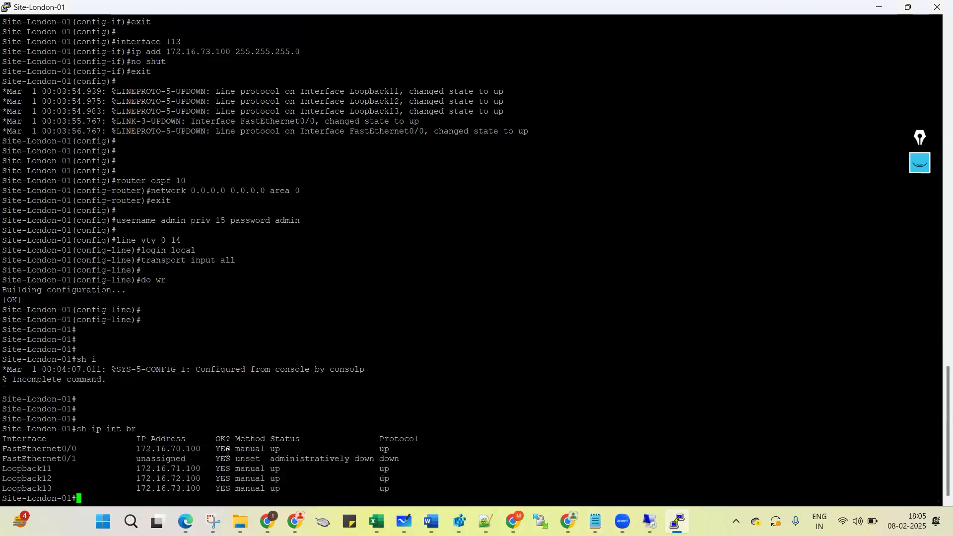
{"action": "key", "text": "Return"}
Show the OSPF section and the username line of the running config.
{"action": "type", "text": "sh run | s ospf"}
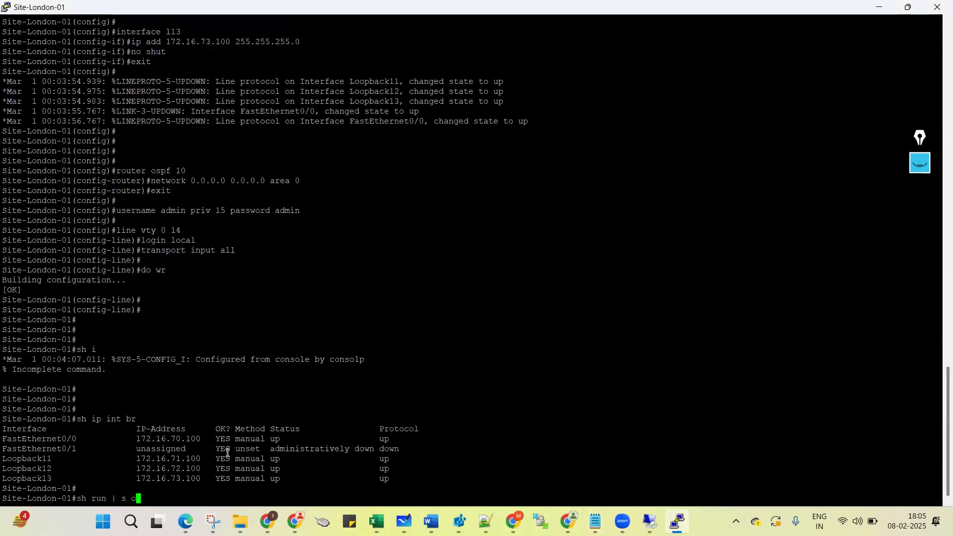
{"action": "key", "text": "Return"}
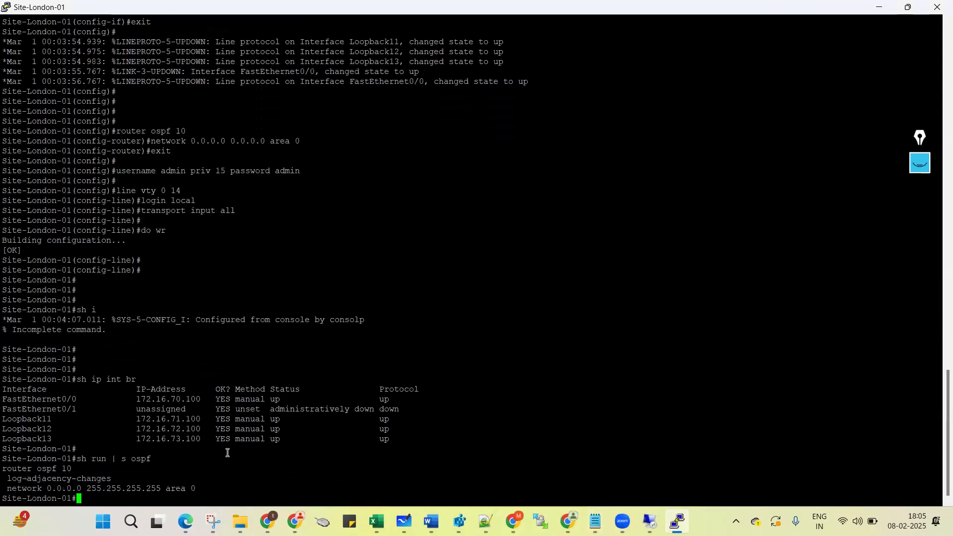
{"action": "key", "text": "Return"}
{"action": "type", "text": "sh run | i"}
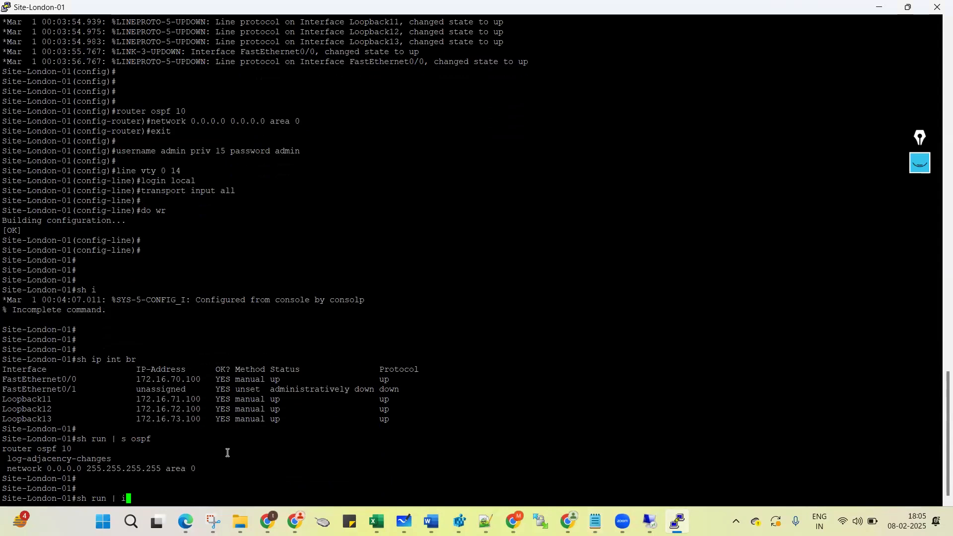
{"action": "type", "text": " username"}
{"action": "key", "text": "Return"}
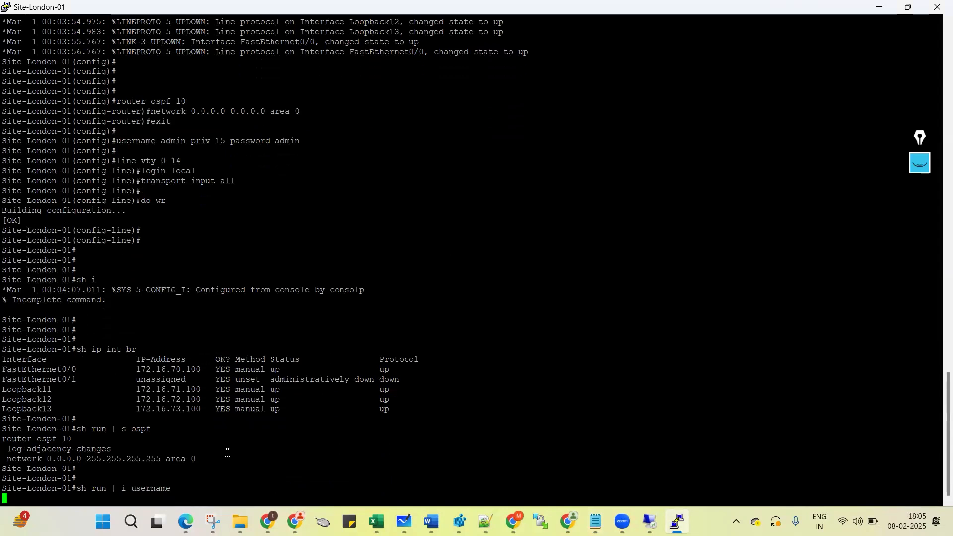
{"action": "key", "text": "Return"}
{"action": "key", "text": "Return"}
Check login local on the vty lines with sh run | s line, then save with wr.
{"action": "type", "text": "sh run | l"}
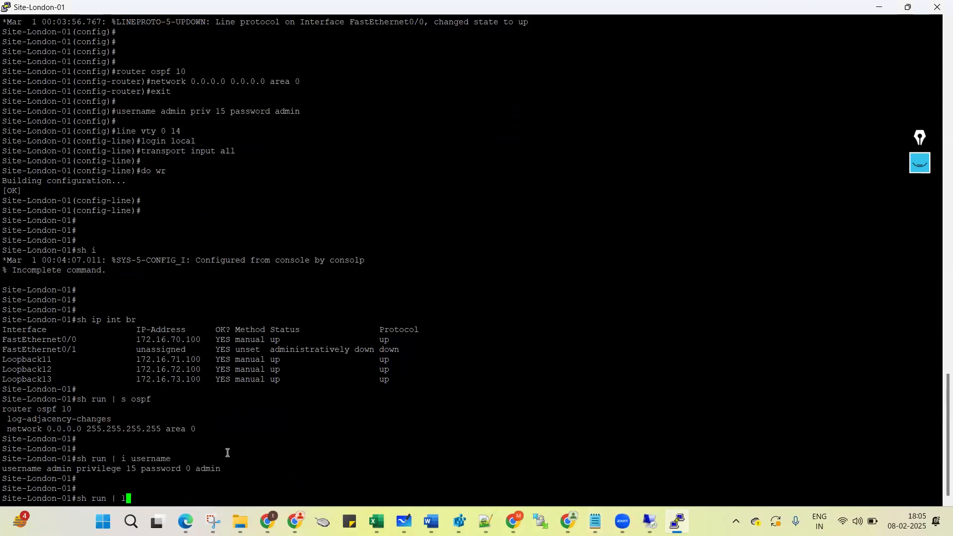
{"action": "key", "text": "BackSpace"}
{"action": "type", "text": "s line"}
{"action": "key", "text": "Return"}
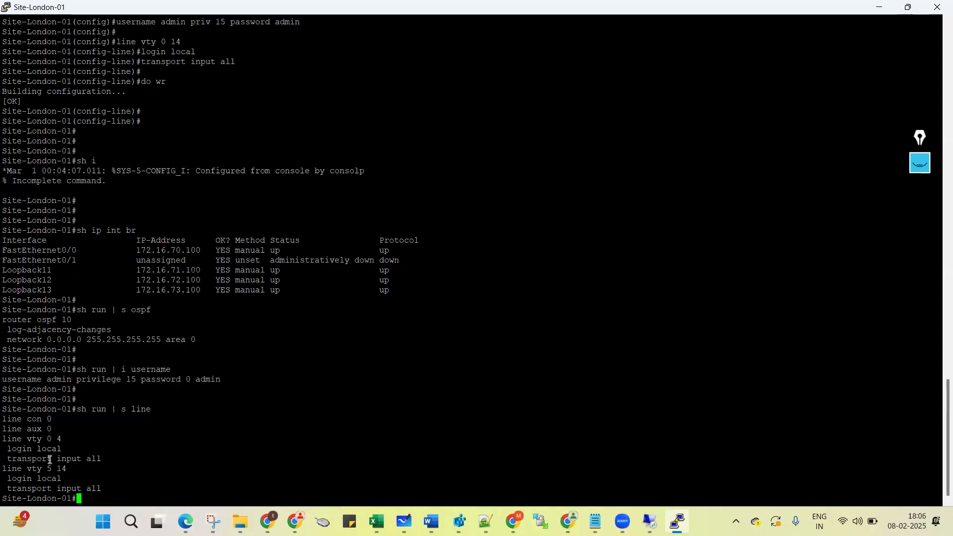
{"action": "triple_click", "coordinate": [22, 447]}
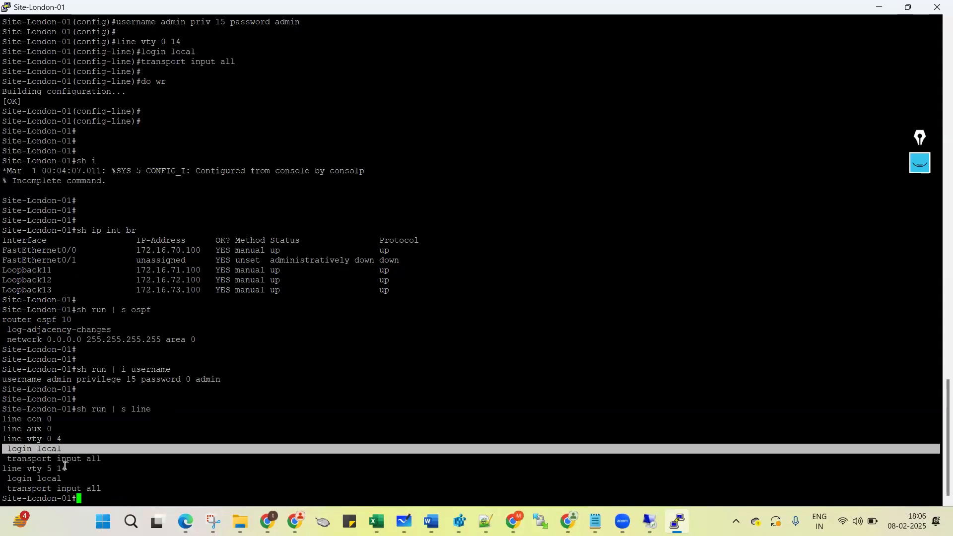
{"action": "triple_click", "coordinate": [64, 468]}
{"action": "key", "text": "Return"}
{"action": "key", "text": "Return"}
{"action": "key", "text": "Return"}
{"action": "type", "text": "w"}
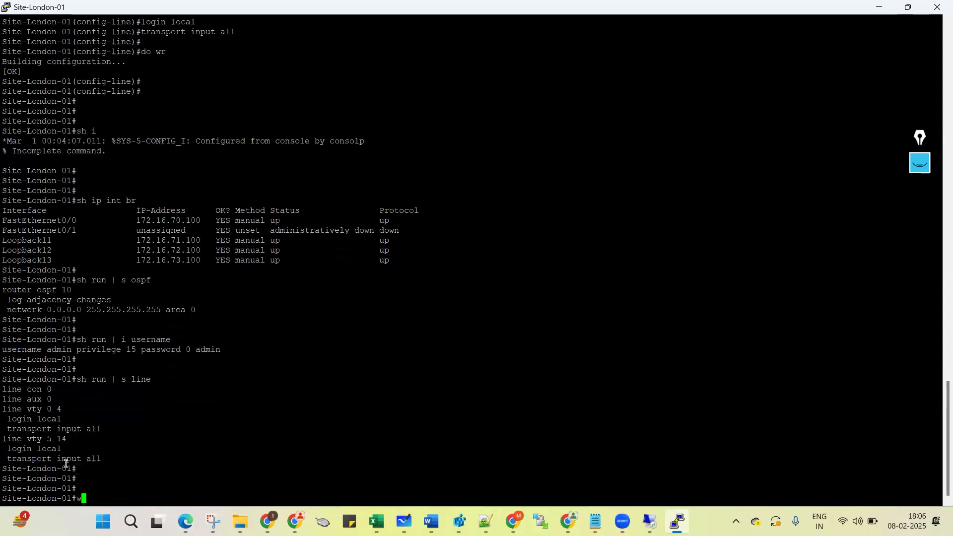
{"action": "type", "text": "r"}
{"action": "key", "text": "Return"}
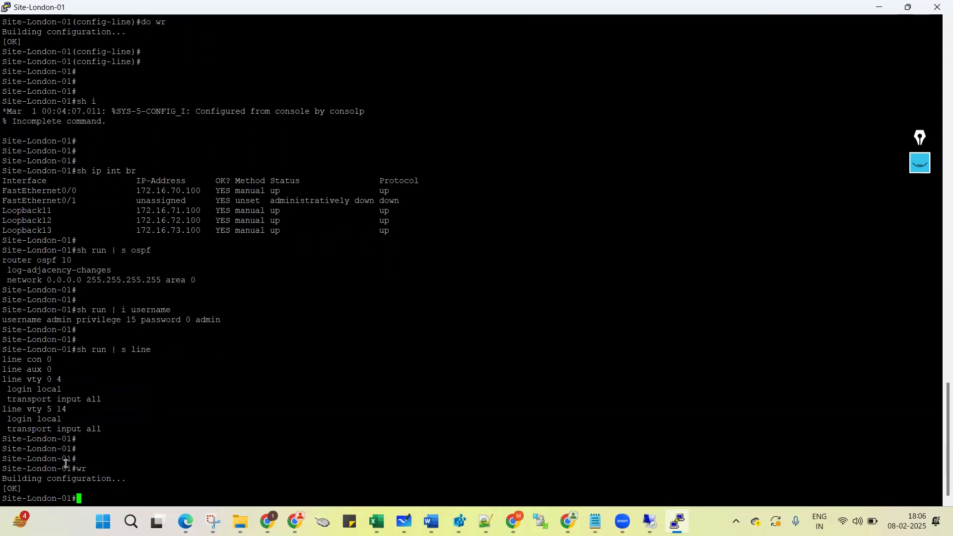
{"action": "key", "text": "Return"}
{"action": "key", "text": "Return"}
End the Site-London-01 session and launch the Site-London-02 console from the EVE-NG topology.
{"action": "left_click", "coordinate": [937, 7]}
{"action": "left_click", "coordinate": [488, 303]}
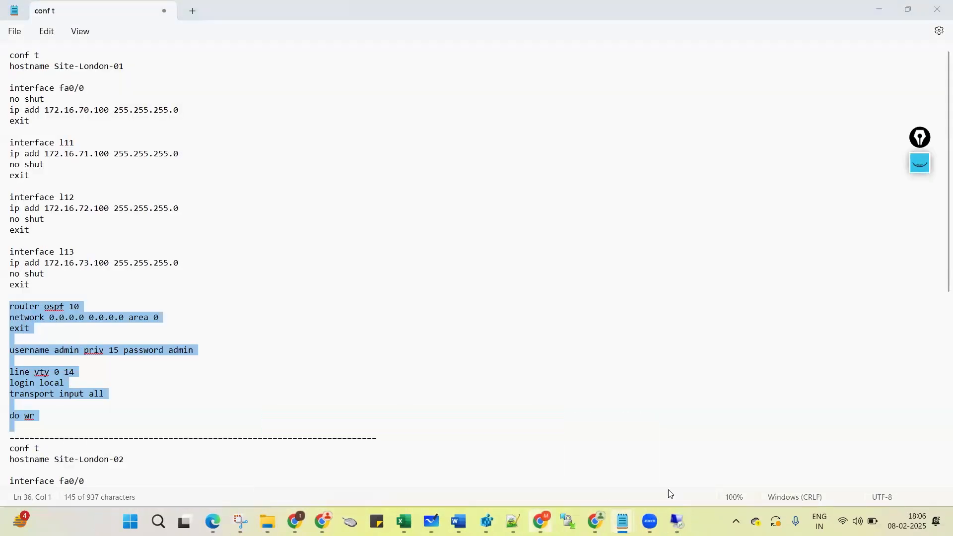
{"action": "key", "text": "alt+Tab"}
{"action": "left_click", "coordinate": [773, 476]}
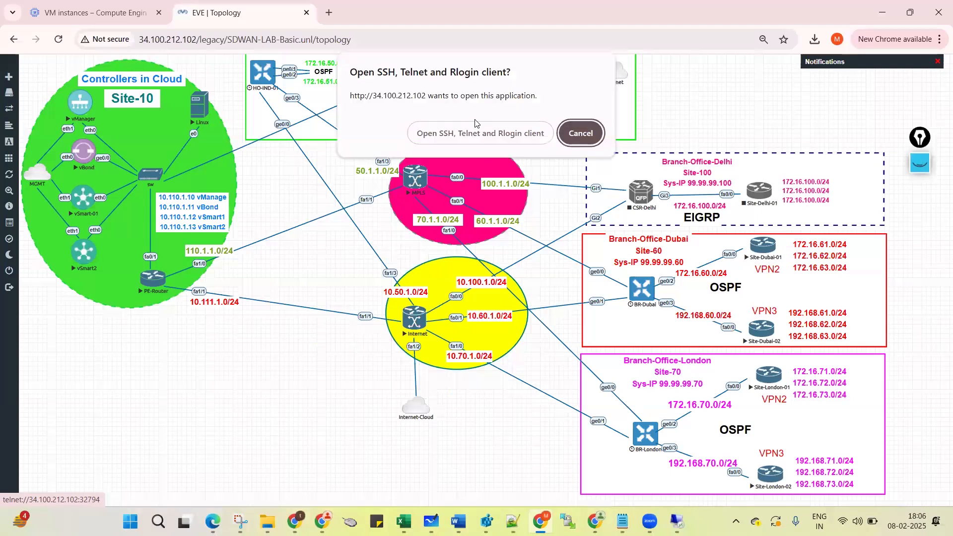
{"action": "left_click", "coordinate": [471, 133]}
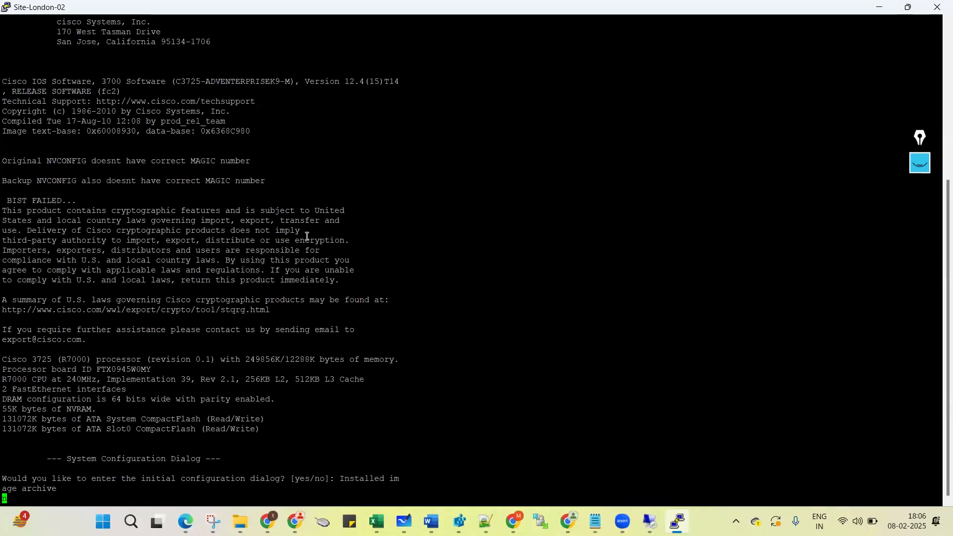
Answer n to the setup dialog and enter privileged mode with en.
{"action": "type", "text": "n"}
{"action": "key", "text": "Return"}
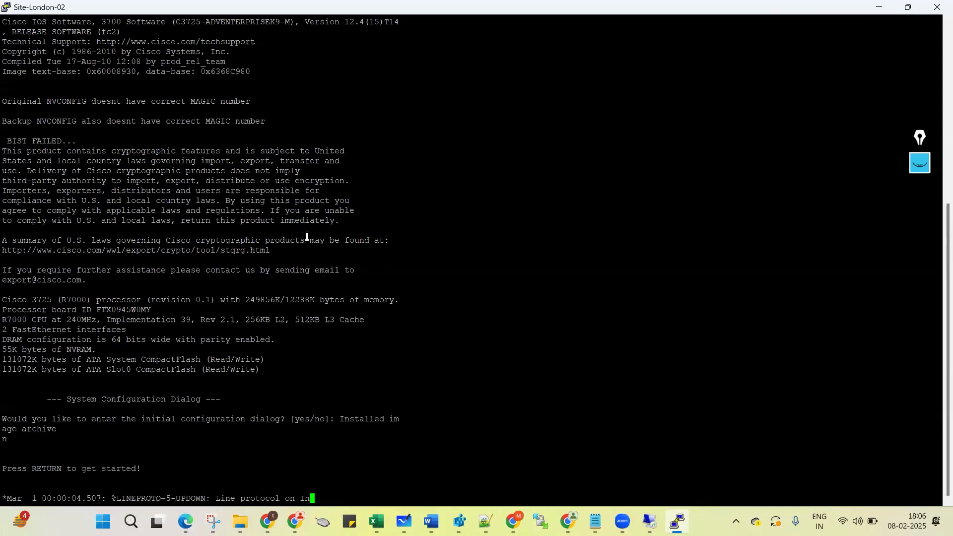
{"action": "key", "text": "Return"}
{"action": "key", "text": "Return"}
{"action": "type", "text": "er>e"}
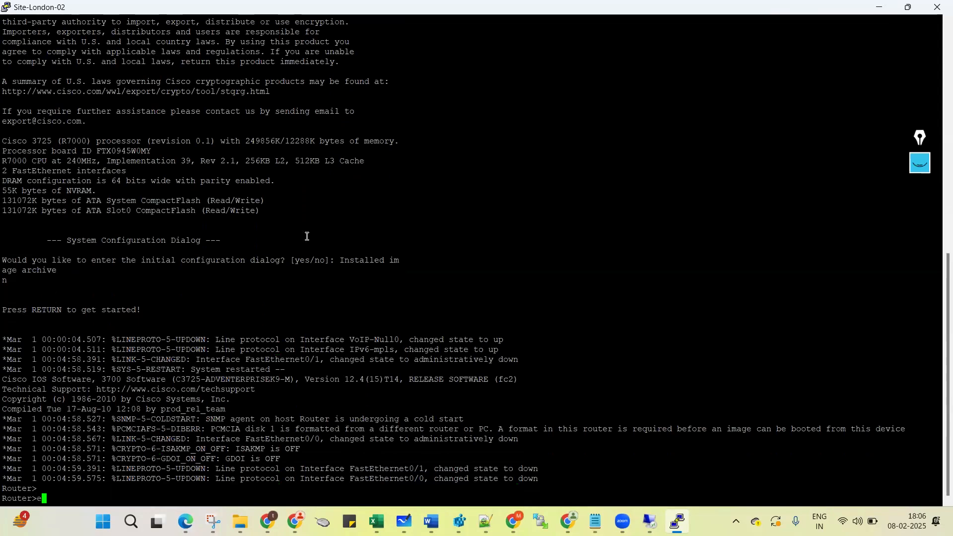
{"action": "type", "text": "n"}
{"action": "key", "text": "Return"}
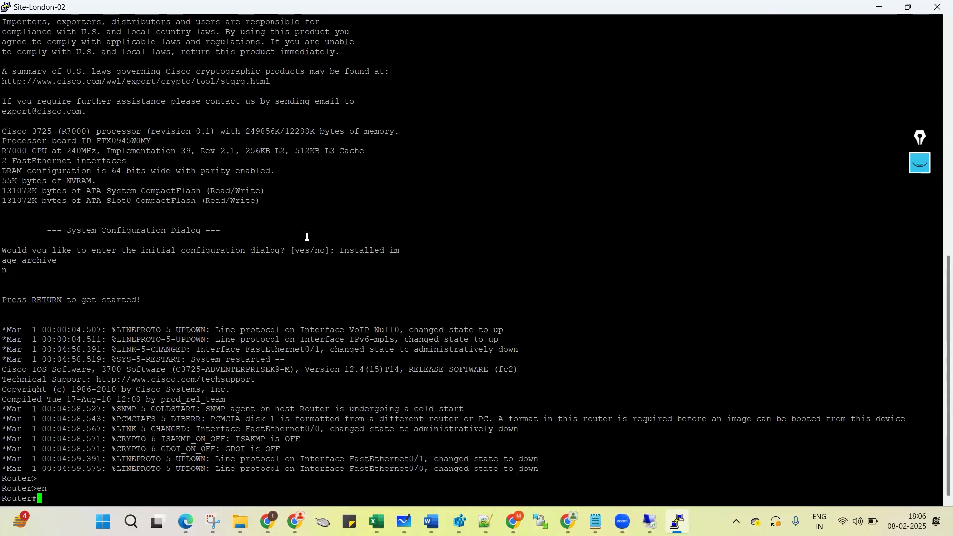
{"action": "key", "text": "Return"}
{"action": "key", "text": "Return"}
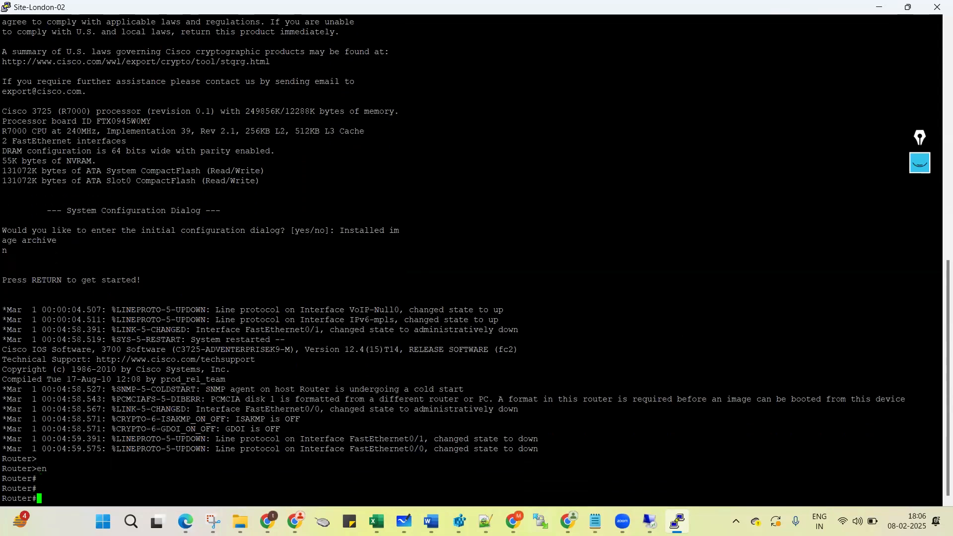
Bring the Notepad config draft forward and scroll to the Site-London-02 block.
{"action": "mouse_move", "coordinate": [594, 521]}
{"action": "left_click", "coordinate": [615, 502]}
{"action": "scroll", "coordinate": [310, 312], "scroll_direction": "down", "scroll_amount": 1}
{"action": "scroll", "coordinate": [311, 313], "scroll_direction": "down", "scroll_amount": 10}
Paste the Site-London-02 hostname and interface config into its console.
{"action": "left_click_drag", "start_coordinate": [12, 113], "coordinate": [12, 358]}
{"action": "key", "text": "ctrl+c"}
{"action": "key", "text": "alt+Tab"}
{"action": "right_click", "coordinate": [199, 359]}
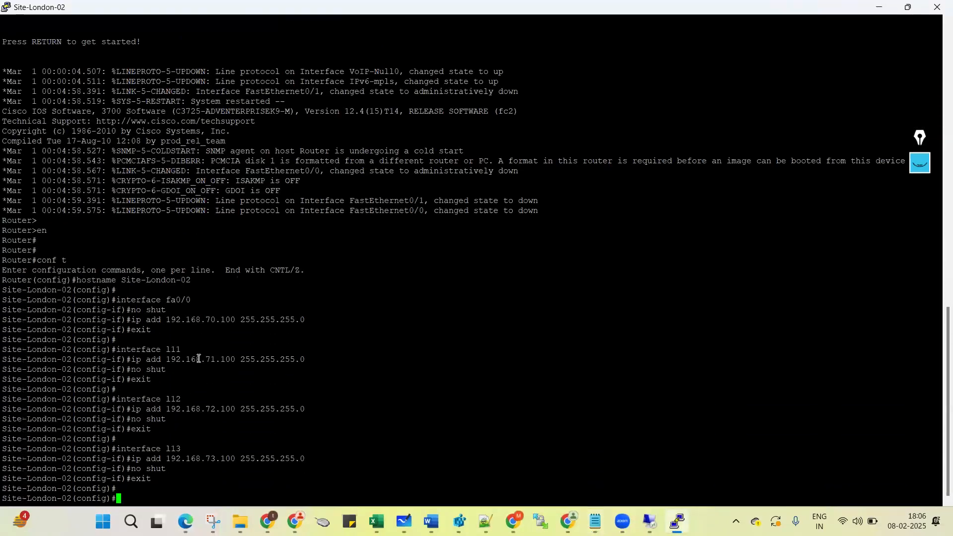
Change wr to do wr, then paste the OSPF, user and vty block into Site-London-02.
{"action": "key", "text": "alt+Tab"}
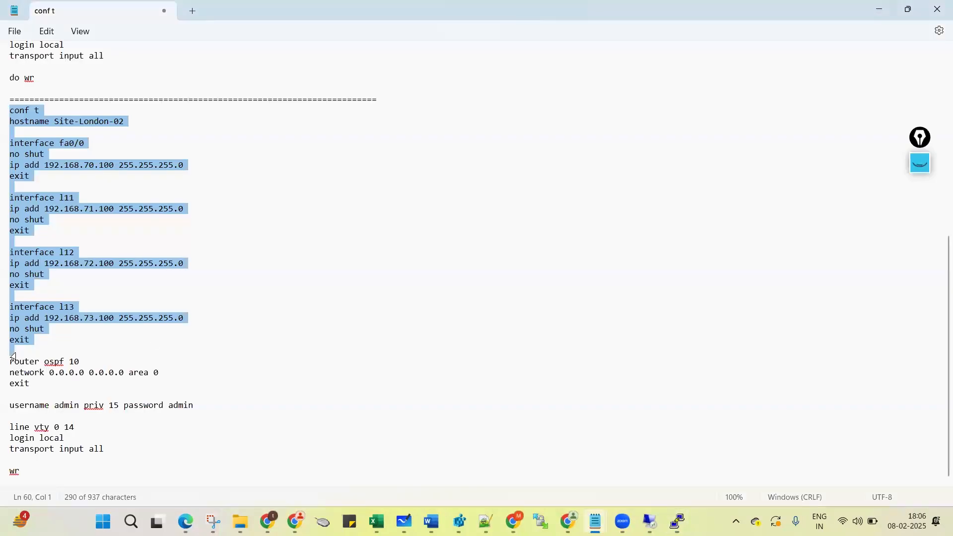
{"action": "left_click_drag", "start_coordinate": [13, 366], "coordinate": [5, 487]}
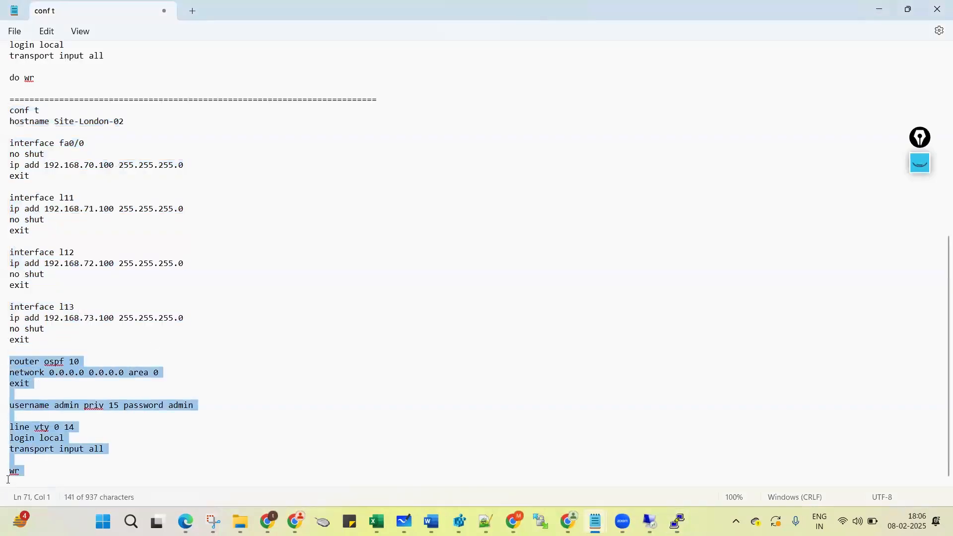
{"action": "left_click", "coordinate": [8, 476]}
{"action": "key", "text": "Left"}
{"action": "type", "text": "do"}
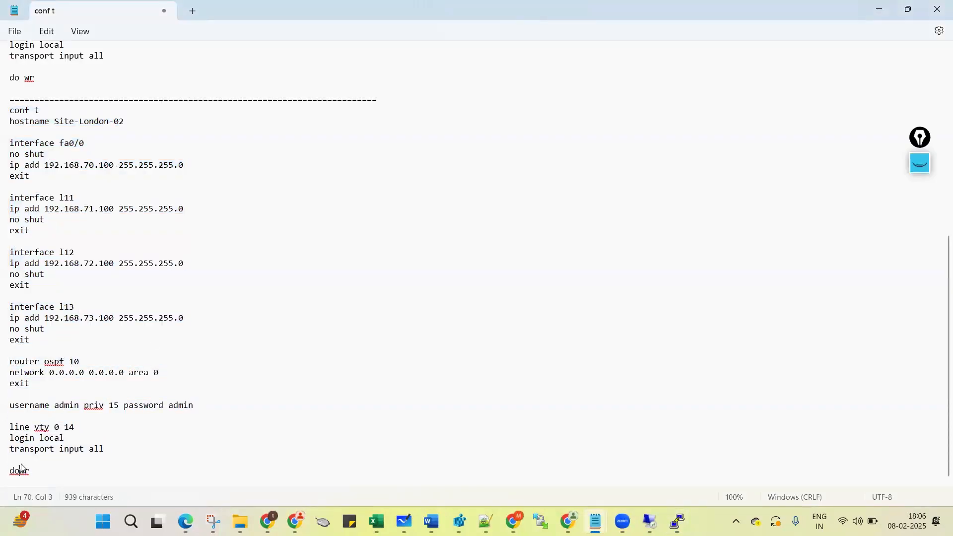
{"action": "left_click_drag", "start_coordinate": [3, 362], "coordinate": [16, 509]}
{"action": "key", "text": "alt+Tab"}
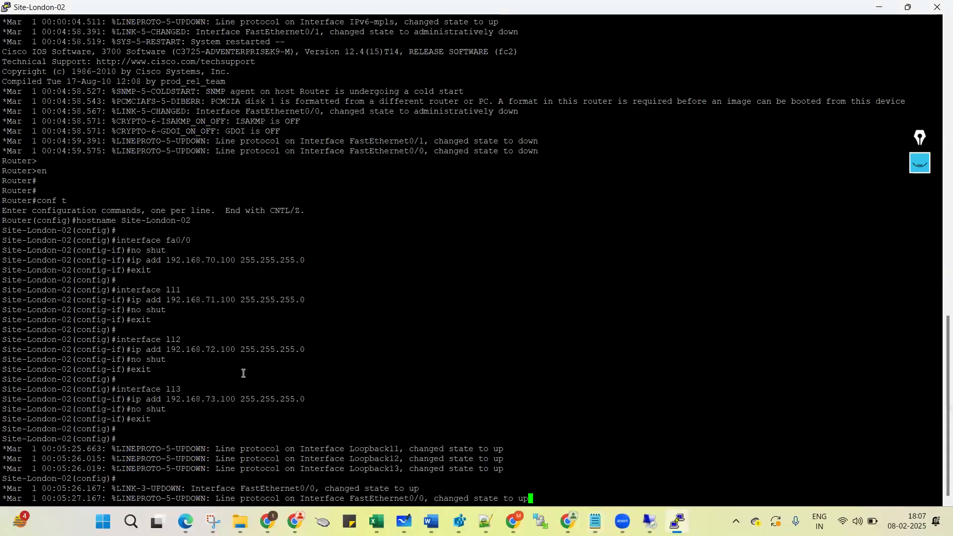
{"action": "right_click", "coordinate": [270, 364]}
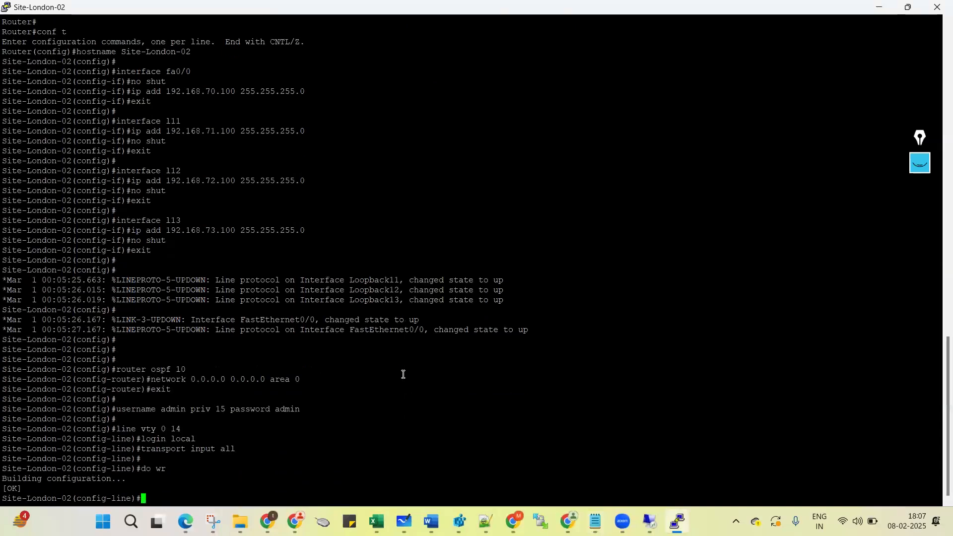
Leave configuration mode with Ctrl+Z and run sh ip int br.
{"action": "key", "text": "ctrl+z"}
{"action": "key", "text": "Return"}
{"action": "key", "text": "Return"}
{"action": "key", "text": "Return"}
{"action": "type", "text": "sh ip int br"}
{"action": "key", "text": "Return"}
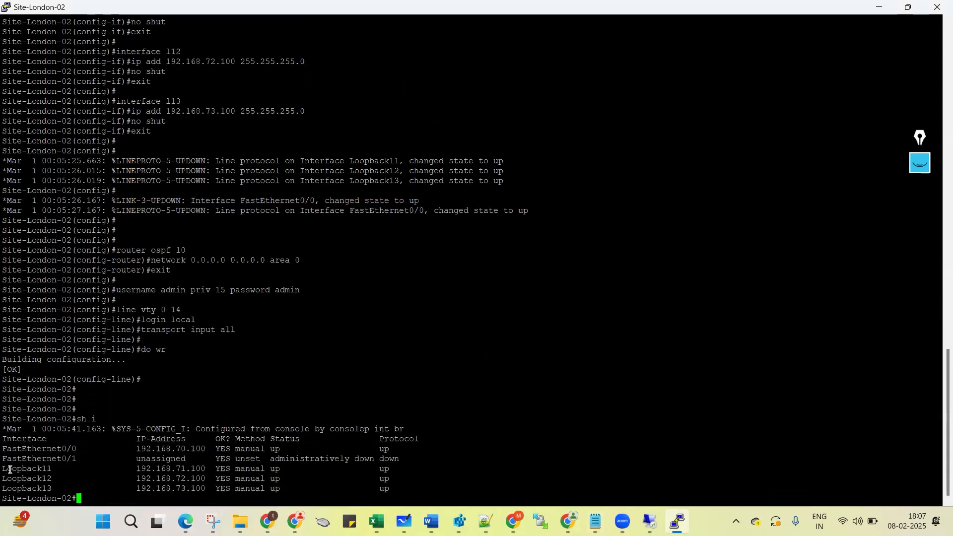
Confirm fa0/0 and the three loopbacks are up, then show the OSPF and username config.
{"action": "left_click_drag", "start_coordinate": [69, 483], "coordinate": [140, 497]}
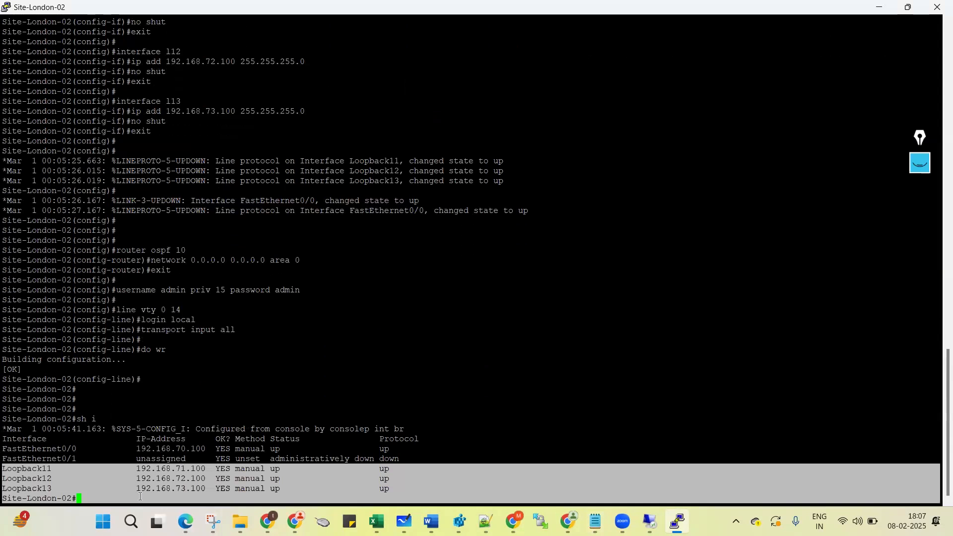
{"action": "triple_click", "coordinate": [170, 449]}
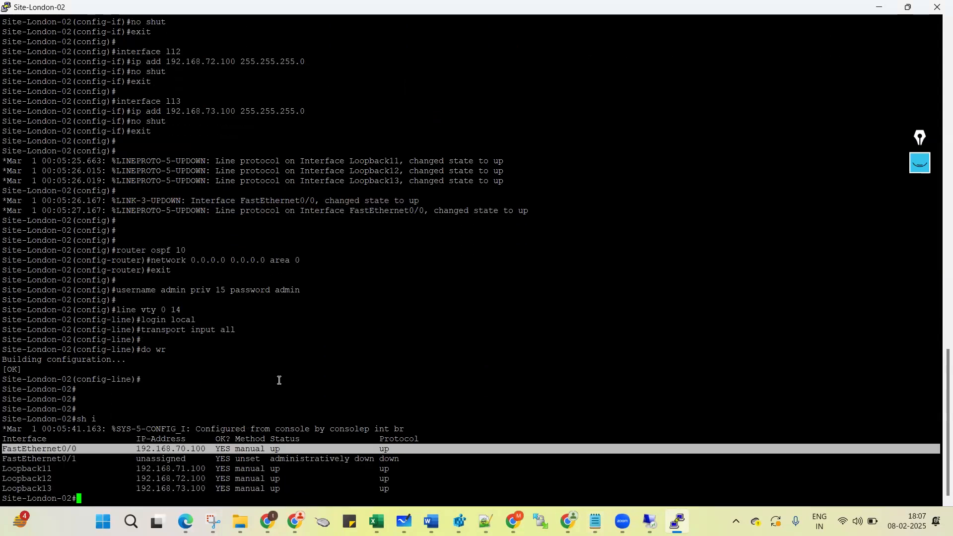
{"action": "key", "text": "Return"}
{"action": "type", "text": "sh "}
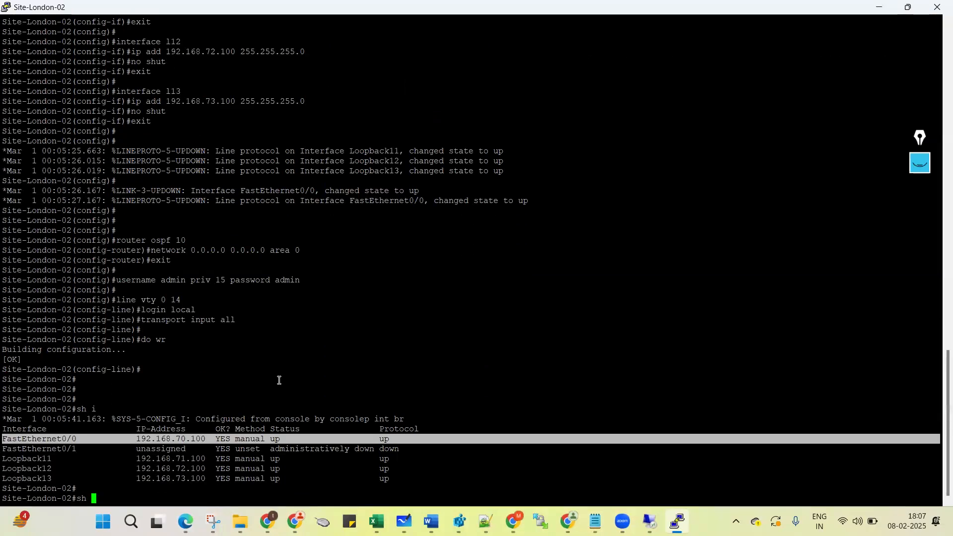
{"action": "type", "text": "run | s ospf"}
{"action": "key", "text": "Return"}
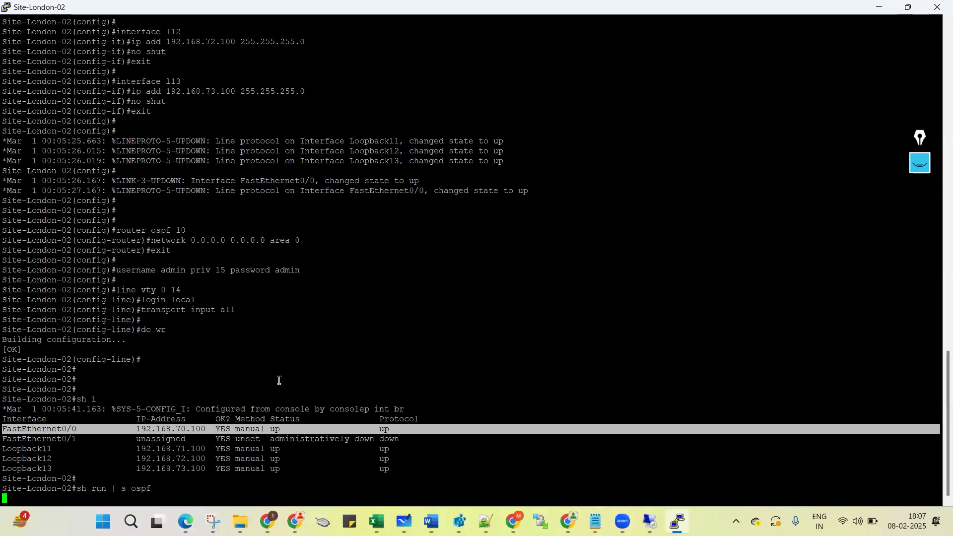
{"action": "key", "text": "Return"}
{"action": "key", "text": "Return"}
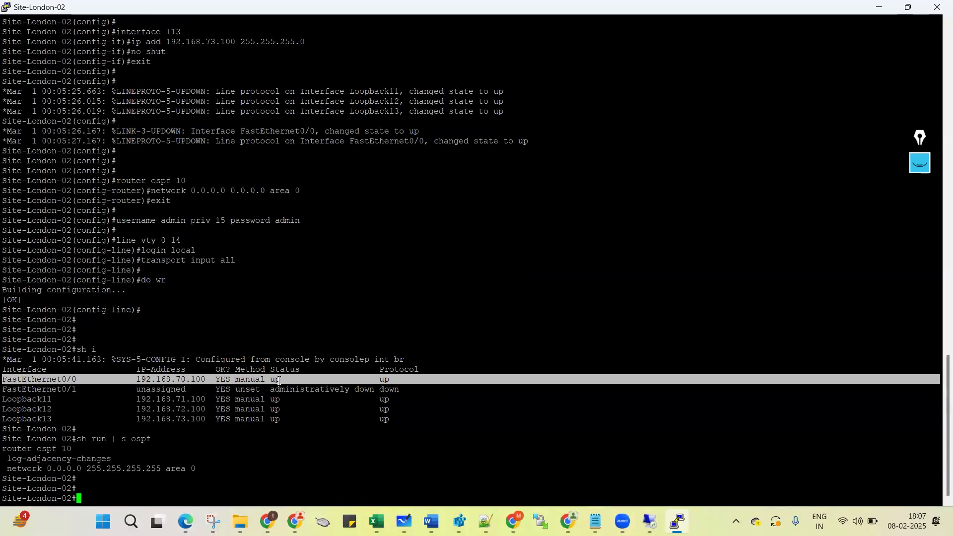
{"action": "type", "text": "sh run | i username"}
{"action": "key", "text": "Return"}
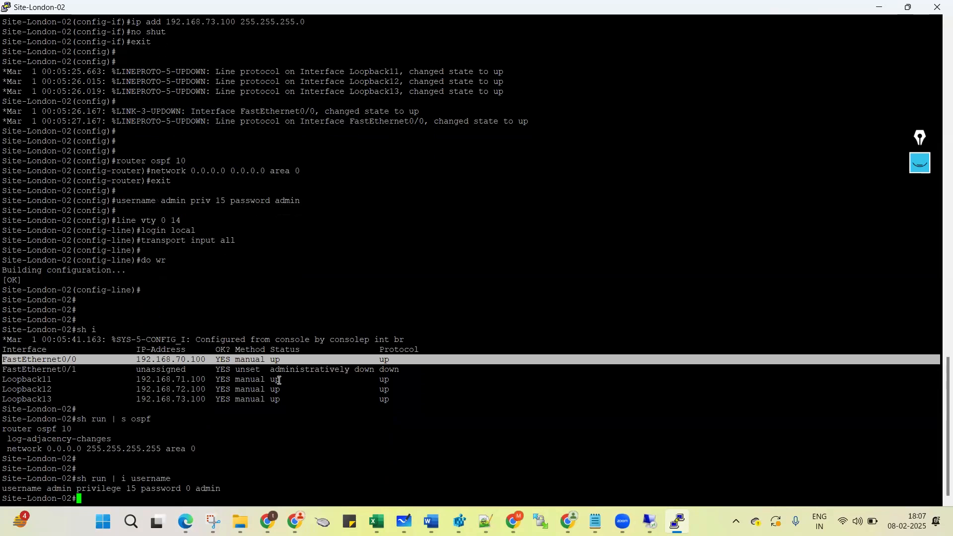
Show the line section to confirm vty login local, then save with wr.
{"action": "key", "text": "Return"}
{"action": "key", "text": "Return"}
{"action": "key", "text": "Return"}
{"action": "key", "text": "Return"}
{"action": "type", "text": "sh run | s line"}
{"action": "key", "text": "Return"}
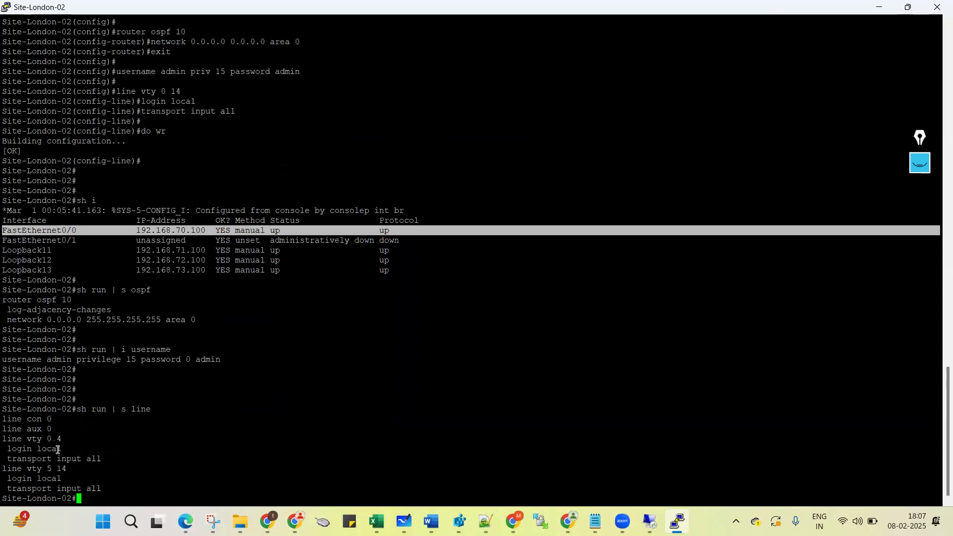
{"action": "left_click_drag", "start_coordinate": [57, 448], "coordinate": [88, 466]}
{"action": "key", "text": "Return"}
{"action": "key", "text": "Return"}
{"action": "key", "text": "Return"}
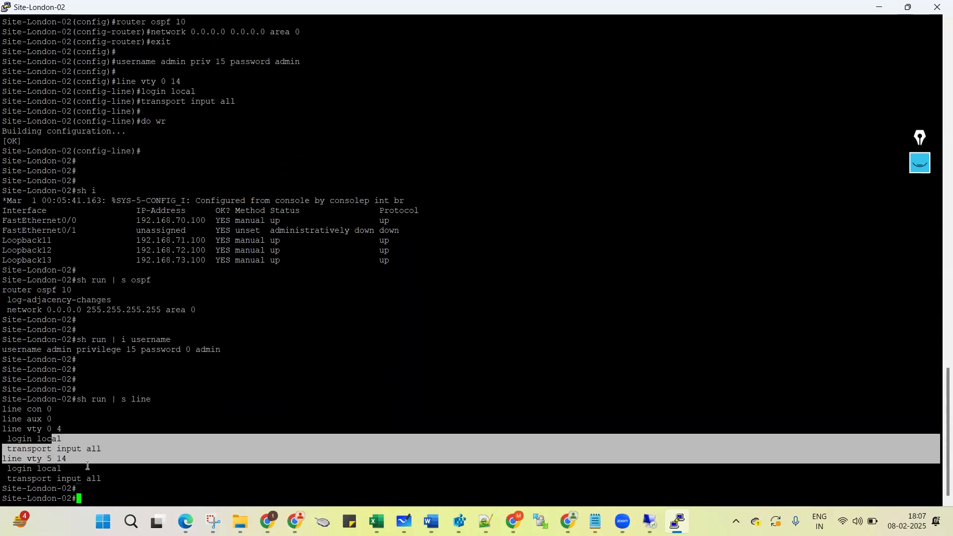
{"action": "type", "text": "wr"}
{"action": "key", "text": "Return"}
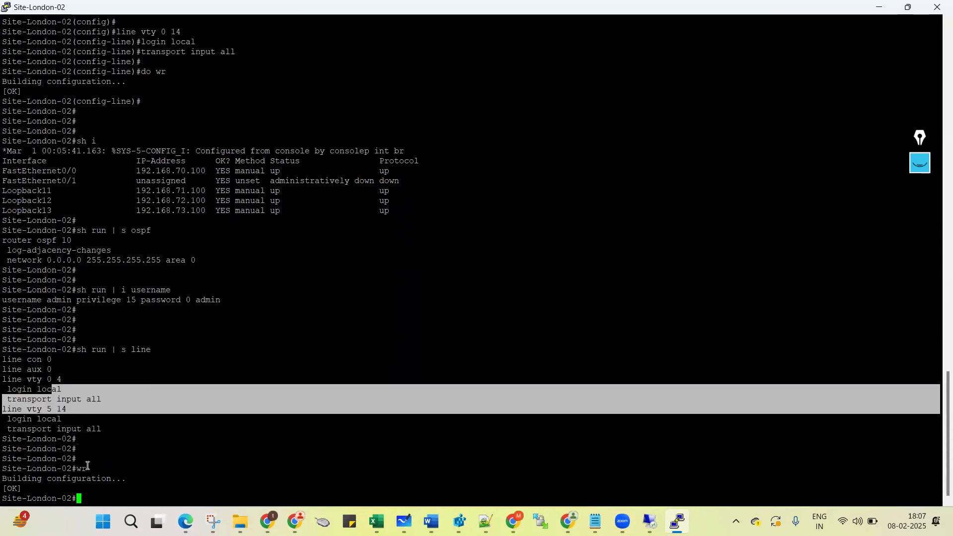
{"action": "key", "text": "Return"}
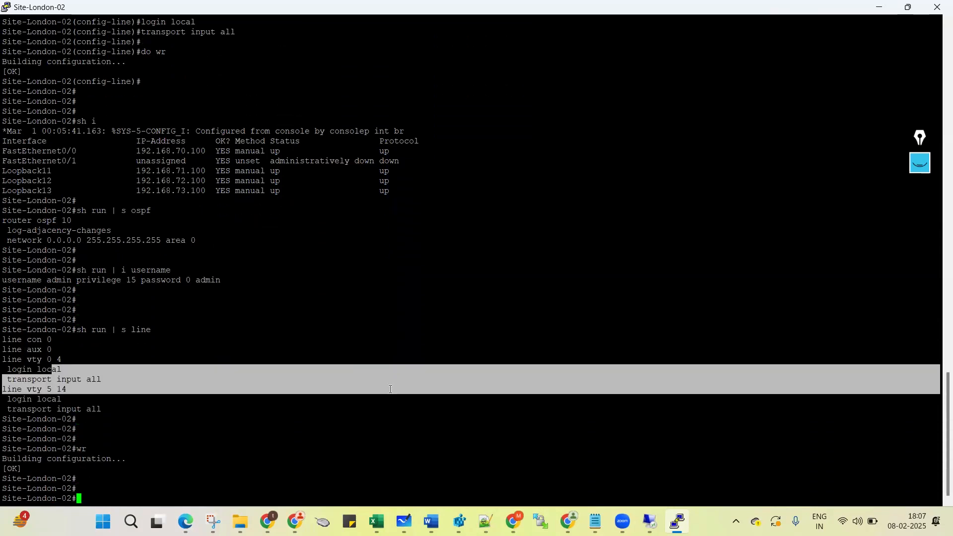
Close the Site-London-02 console and stop HO-R1 in the EVE-NG topology.
{"action": "left_click", "coordinate": [936, 7]}
{"action": "left_click", "coordinate": [488, 304]}
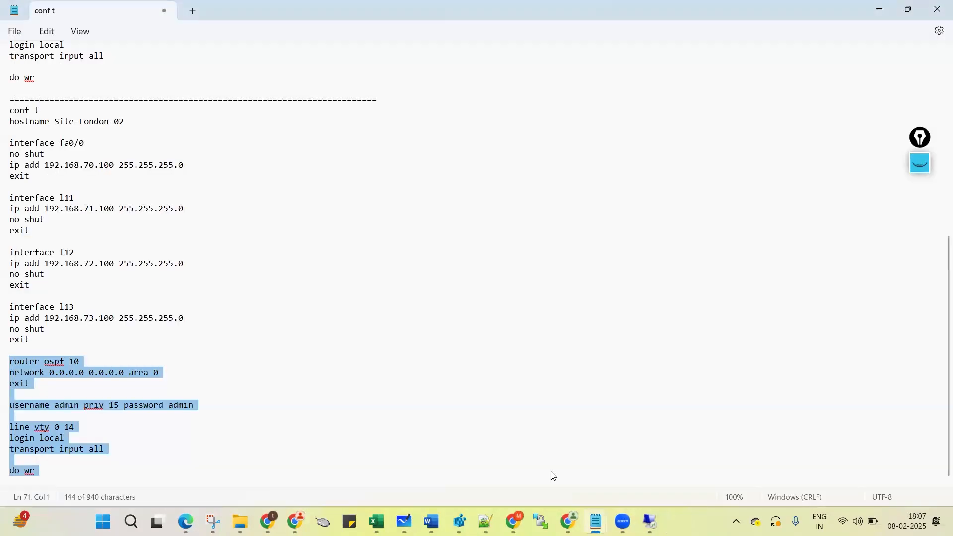
{"action": "left_click", "coordinate": [541, 521]}
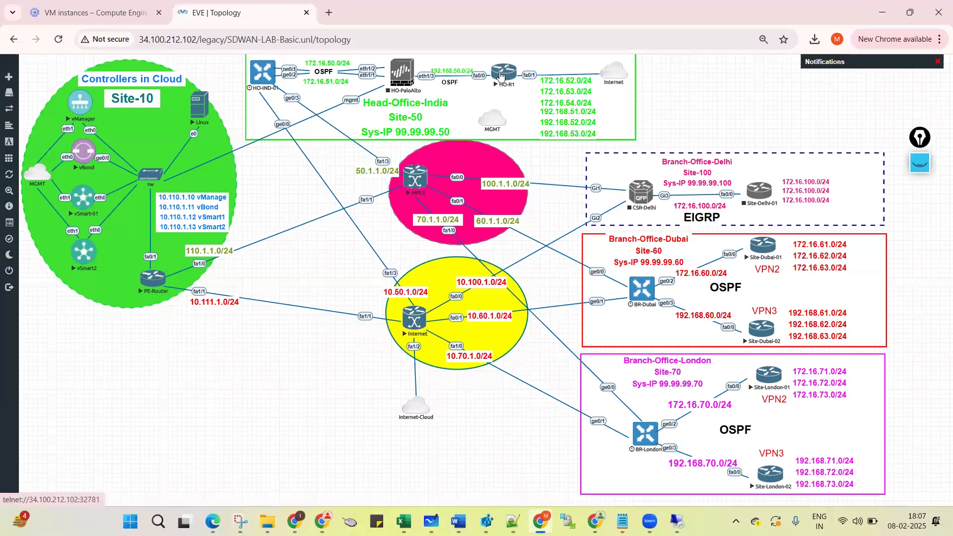
{"action": "right_click", "coordinate": [500, 75]}
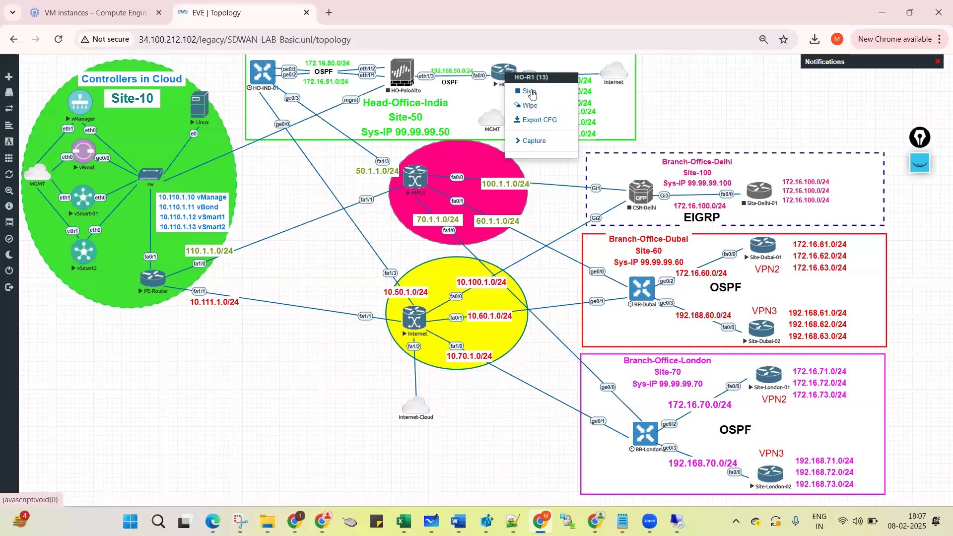
{"action": "left_click", "coordinate": [530, 92]}
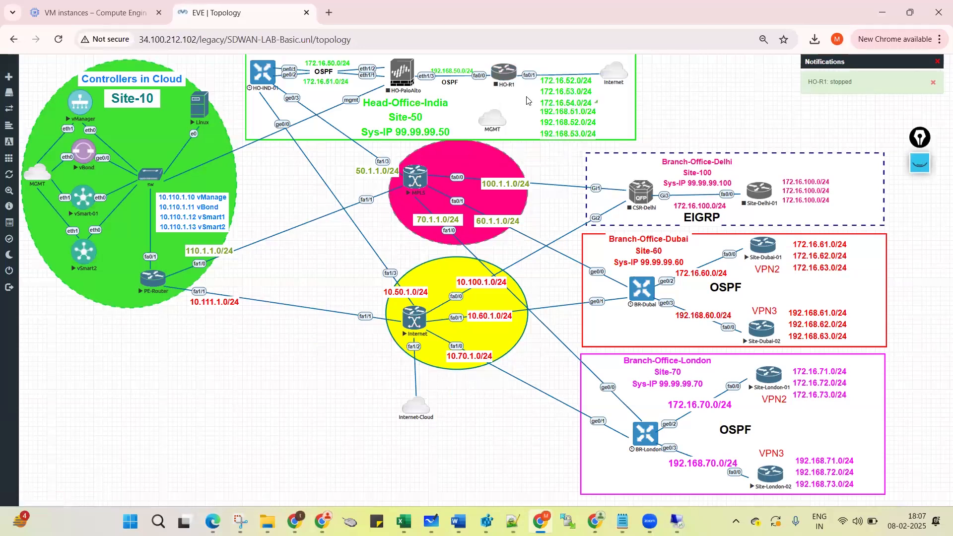
Set HO-R1's startup configuration to None, save the node, and start it again.
{"action": "right_click", "coordinate": [503, 79]}
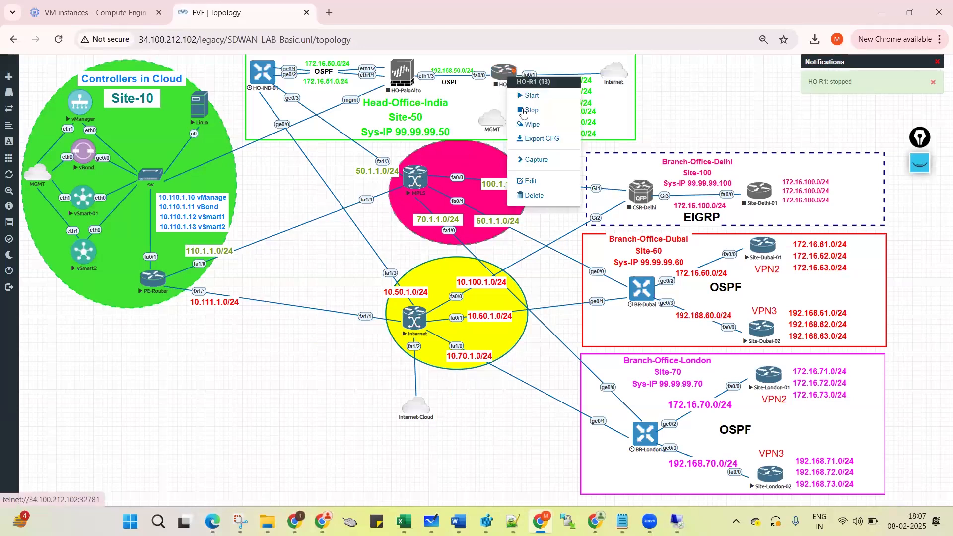
{"action": "left_click", "coordinate": [535, 182]}
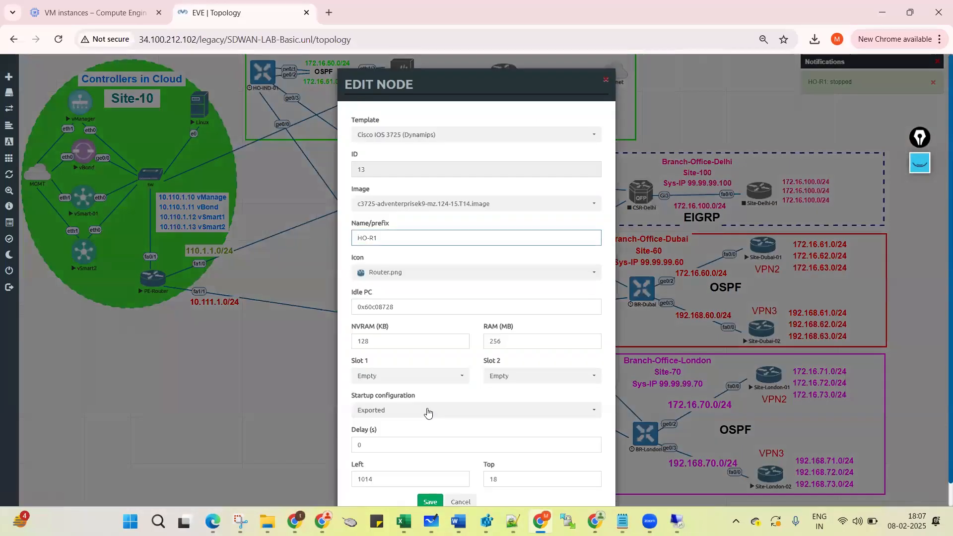
{"action": "left_click", "coordinate": [425, 410]}
{"action": "left_click", "coordinate": [413, 426]}
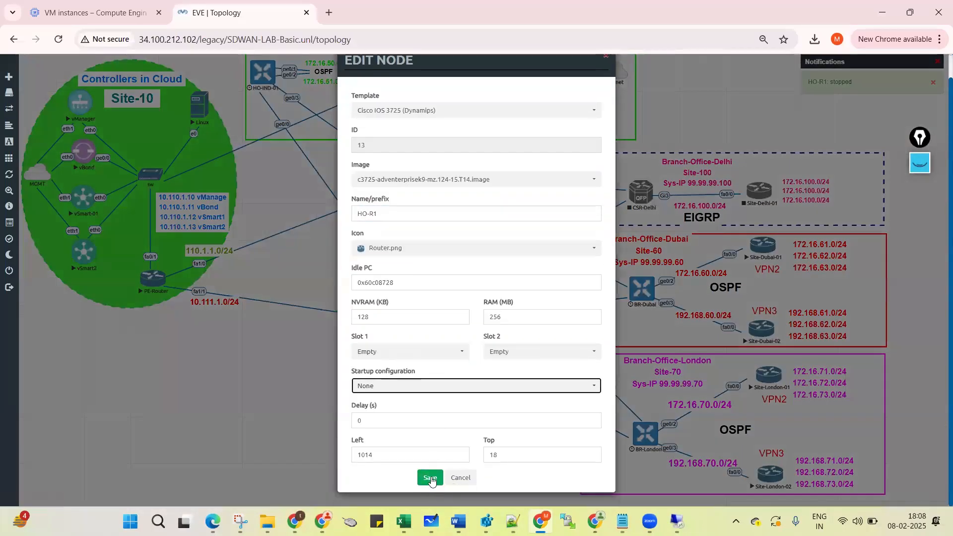
{"action": "left_click", "coordinate": [430, 501]}
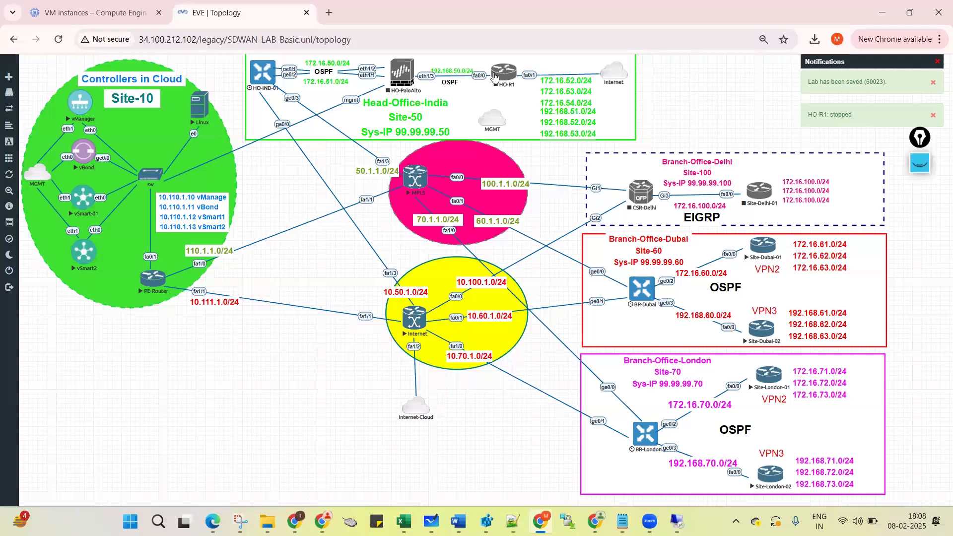
{"action": "right_click", "coordinate": [495, 76]}
{"action": "left_click", "coordinate": [516, 93]}
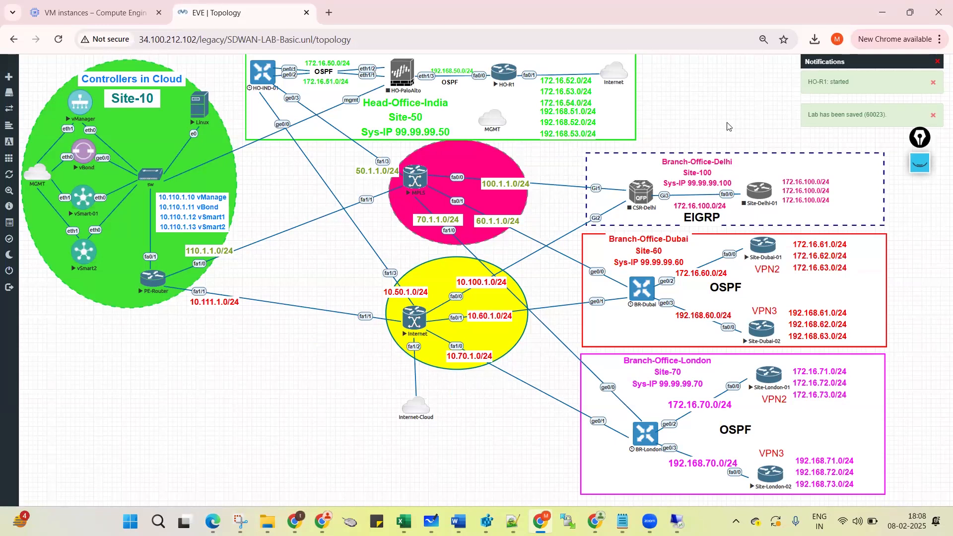
{"action": "right_click", "coordinate": [503, 76]}
Wipe HO-R1 and start it again.
{"action": "left_click", "coordinate": [531, 106]}
{"action": "left_click", "coordinate": [449, 129]}
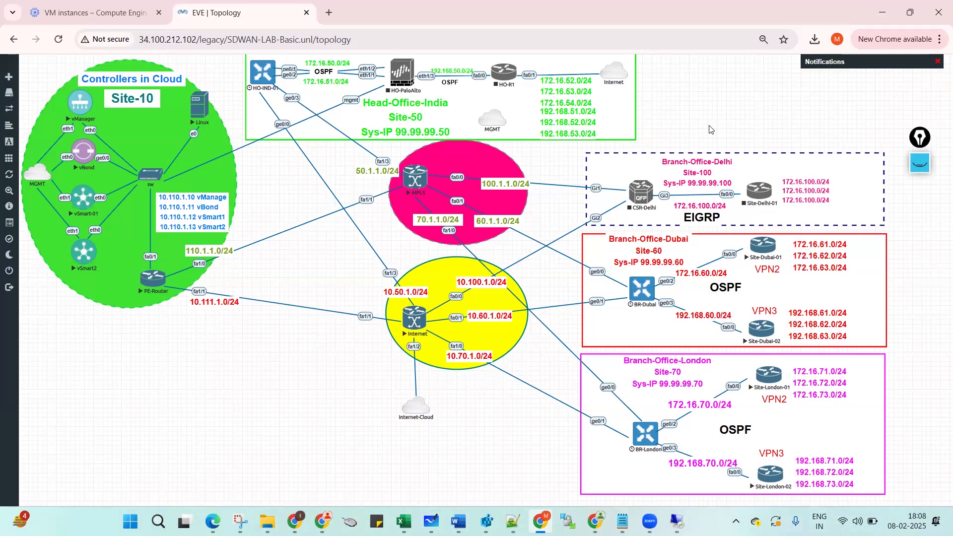
{"action": "right_click", "coordinate": [501, 77]}
{"action": "left_click", "coordinate": [530, 95]}
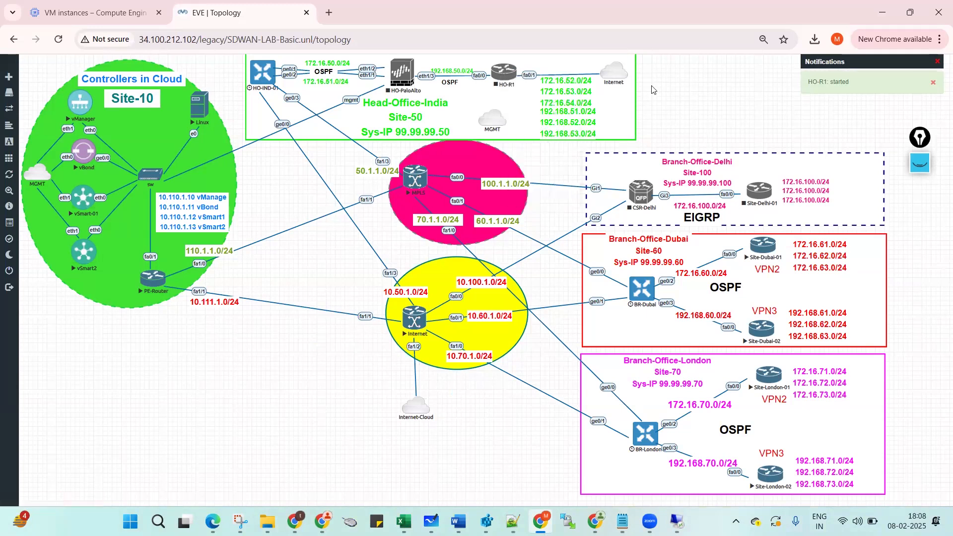
Mark up HO-R1's 192.168.50.0/24 subnet and Internet link with the pen, then clear the drawings.
{"action": "left_click", "coordinate": [919, 164]}
{"action": "left_click", "coordinate": [922, 219]}
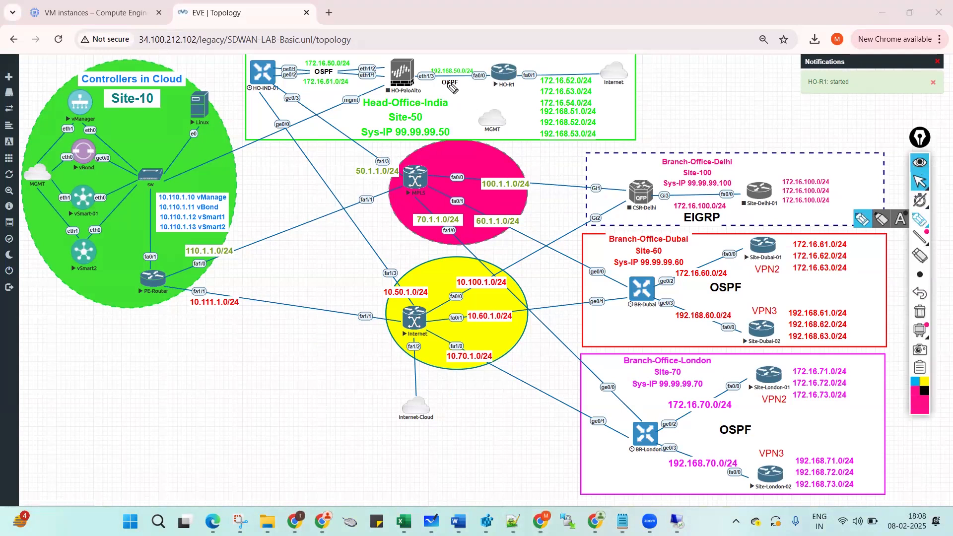
{"action": "left_click_drag", "start_coordinate": [443, 82], "coordinate": [493, 88]}
{"action": "left_click", "coordinate": [476, 88]}
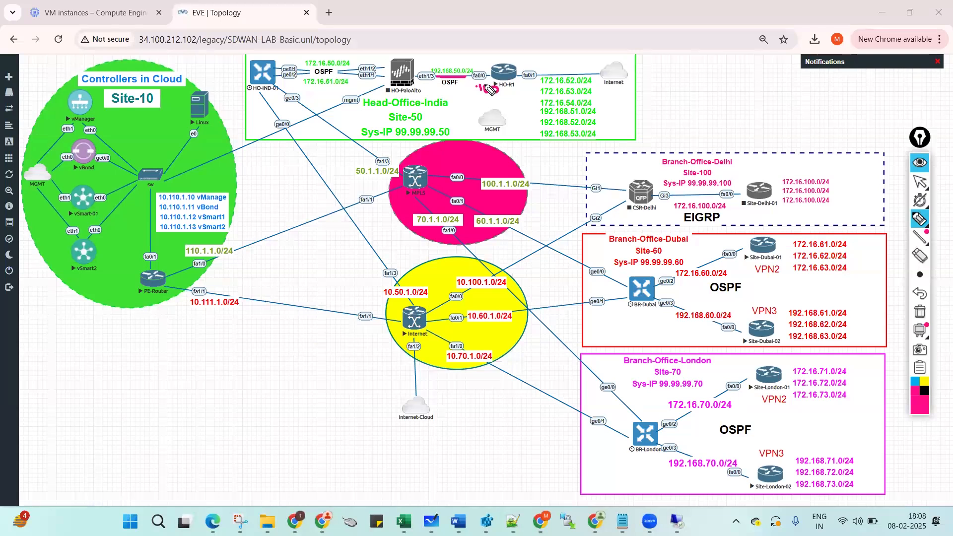
{"action": "left_click_drag", "start_coordinate": [593, 75], "coordinate": [603, 140]}
{"action": "left_click_drag", "start_coordinate": [518, 95], "coordinate": [529, 101]}
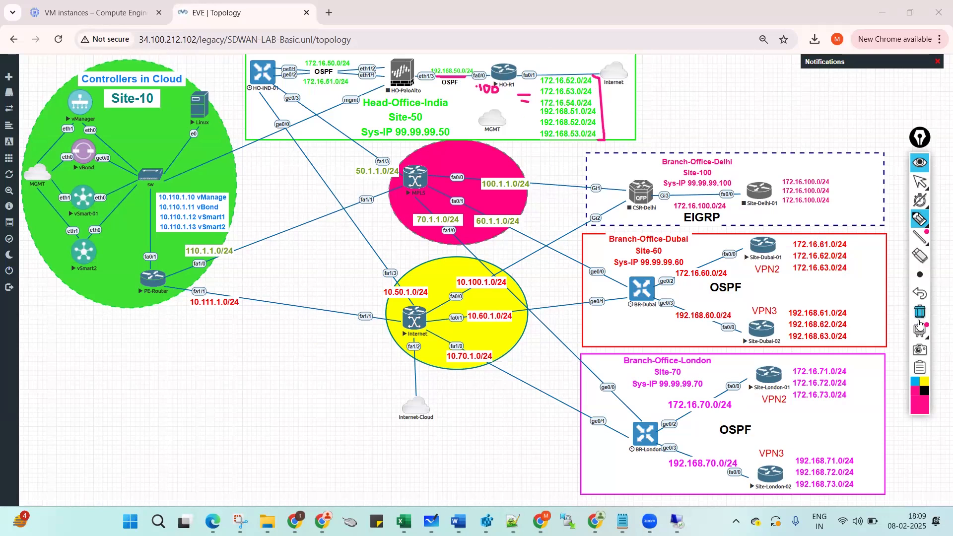
{"action": "left_click", "coordinate": [919, 315]}
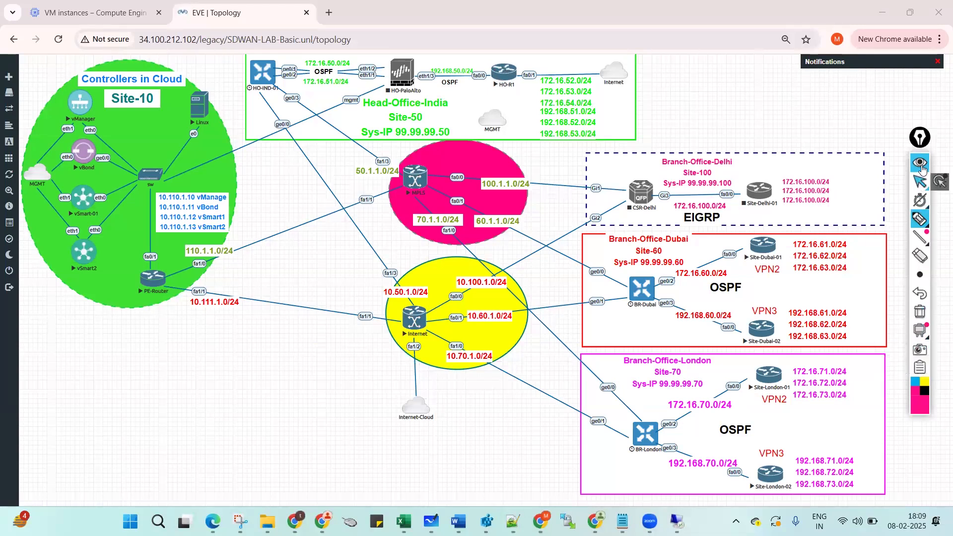
Open HO-R1's console maximized in PuTTY and answer n to the initial configuration dialog.
{"action": "left_click", "coordinate": [920, 182]}
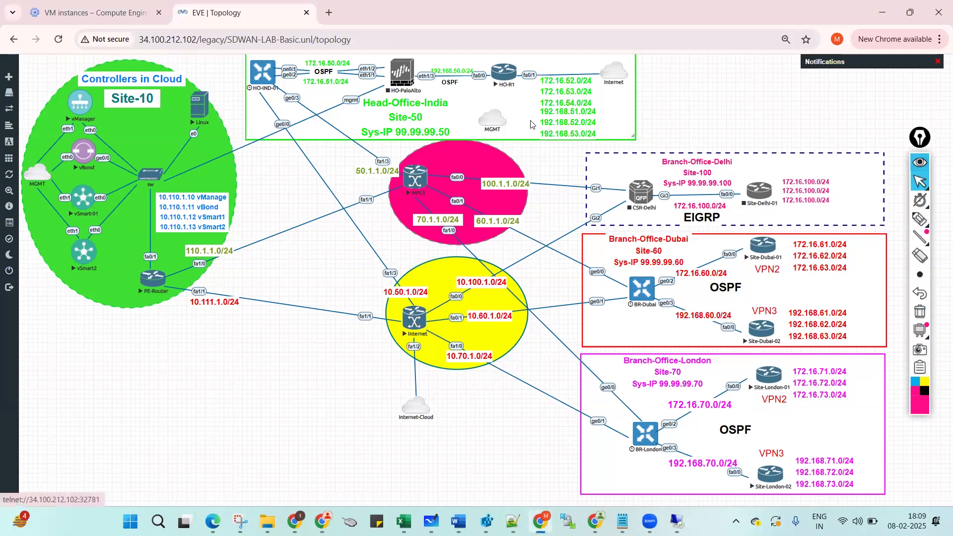
{"action": "left_click", "coordinate": [506, 75]}
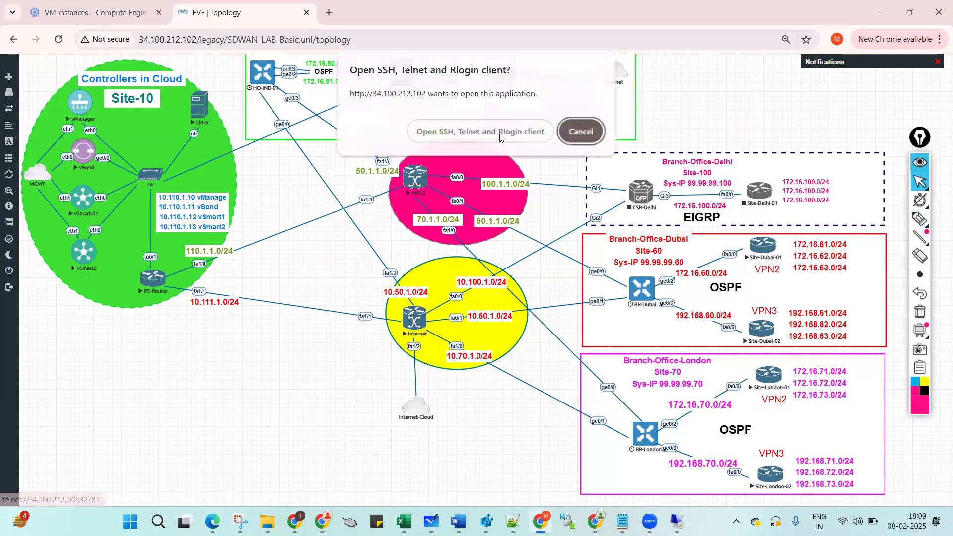
{"action": "left_click", "coordinate": [498, 135]}
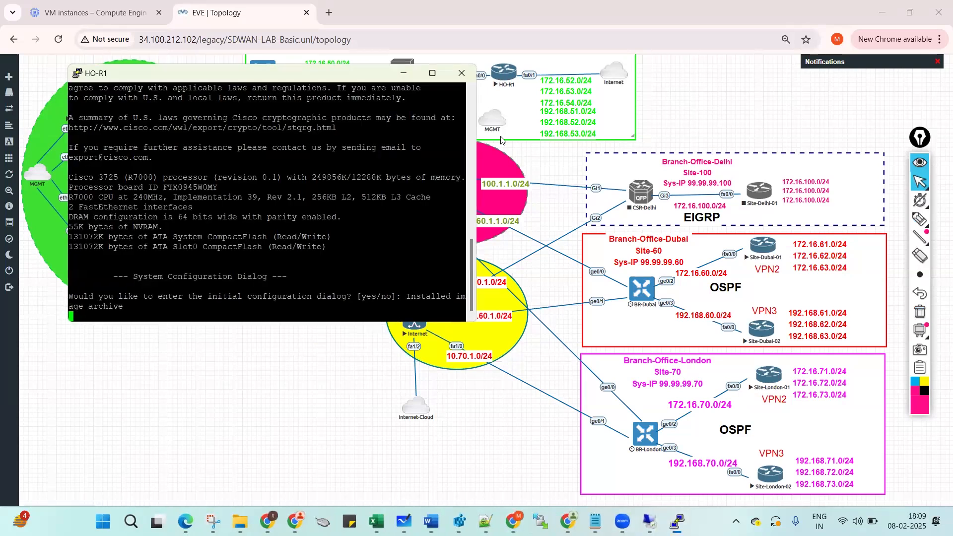
{"action": "double_click", "coordinate": [325, 72]}
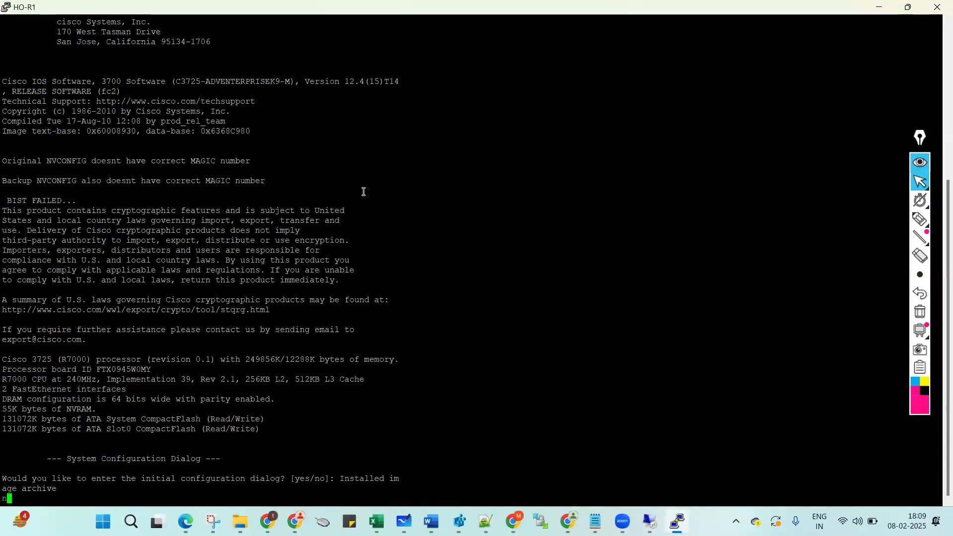
{"action": "type", "text": "n"}
{"action": "key", "text": "Return"}
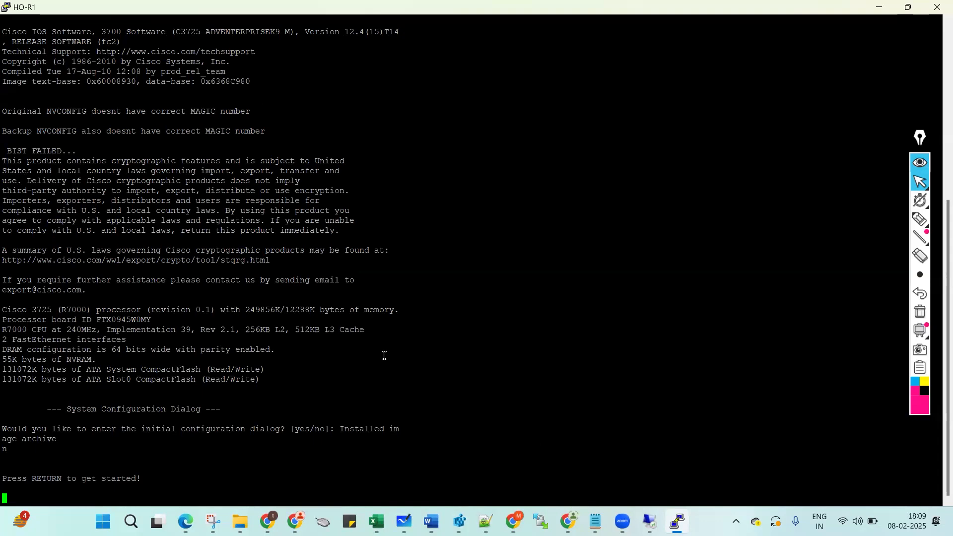
{"action": "left_click", "coordinate": [514, 521]}
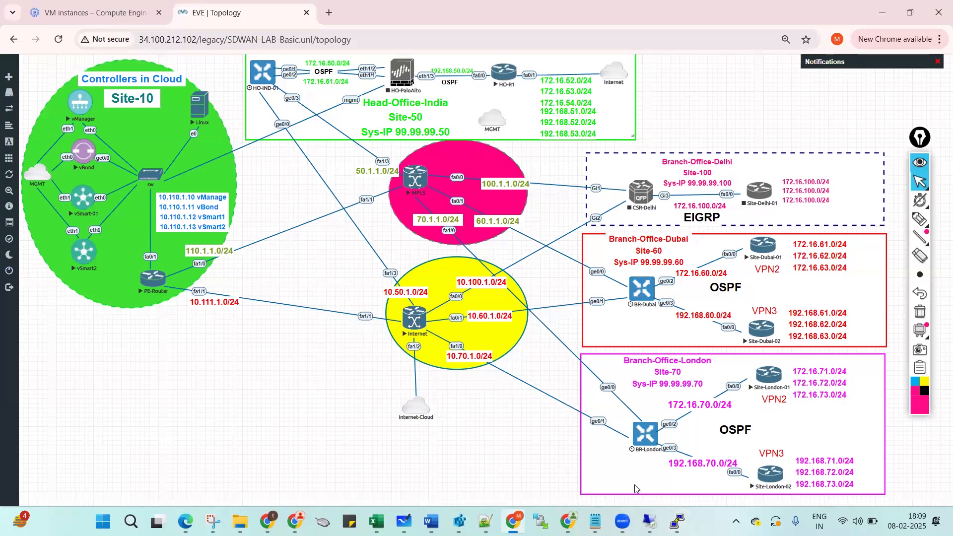
Change the draft's fa0/0 address from 172.16.70.100 to 192.168.50.100.
{"action": "left_click", "coordinate": [595, 520]}
{"action": "scroll", "coordinate": [284, 206], "scroll_direction": "up", "scroll_amount": 10}
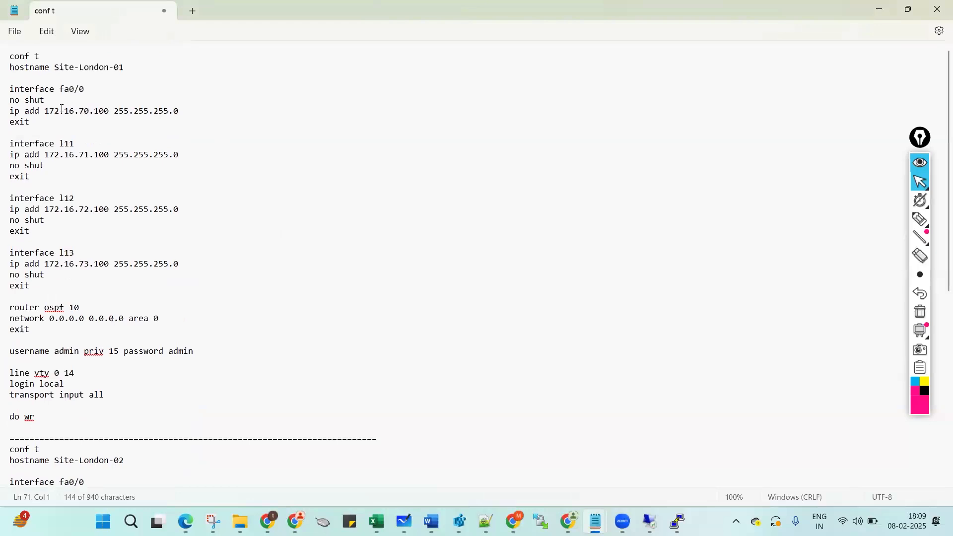
{"action": "left_click", "coordinate": [57, 114]}
{"action": "key", "text": "BackSpace"}
{"action": "type", "text": "9"}
{"action": "key", "text": "Right"}
{"action": "key", "text": "Right"}
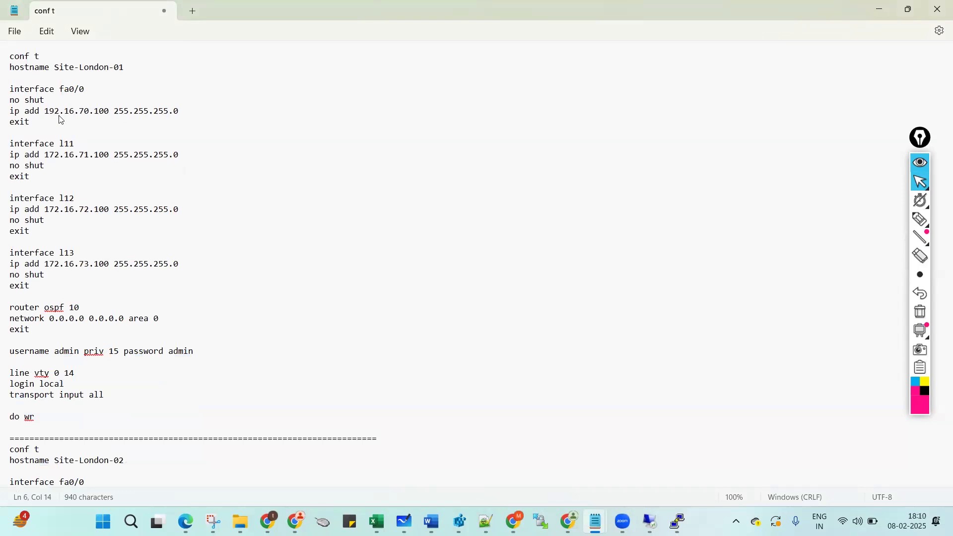
{"action": "type", "text": "6"}
{"action": "key", "text": "BackSpace"}
{"action": "type", "text": "8"}
{"action": "key", "text": "Right"}
{"action": "key", "text": "Right"}
{"action": "key", "text": "shift+Right"}
{"action": "key", "text": "Right"}
{"action": "key", "text": "alt+Tab"}
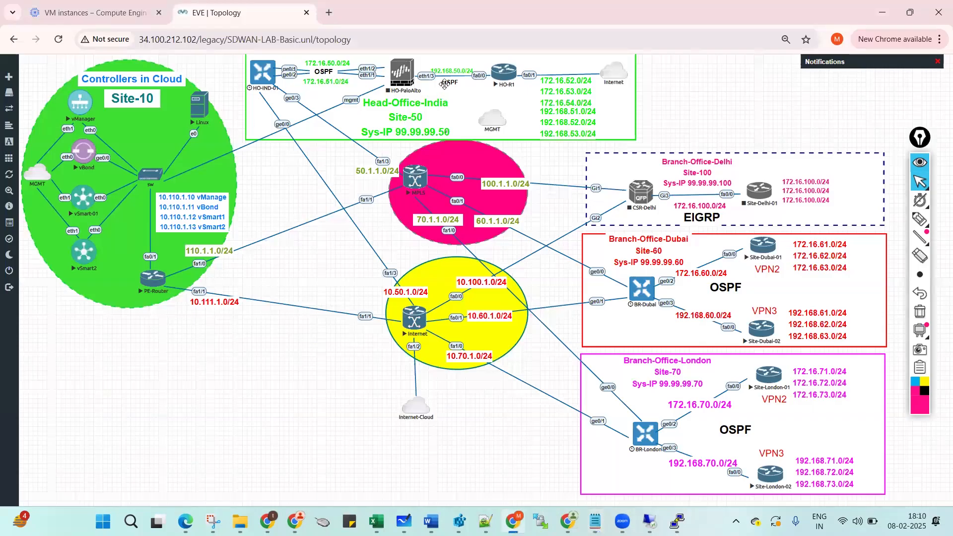
{"action": "key", "text": "alt+Tab"}
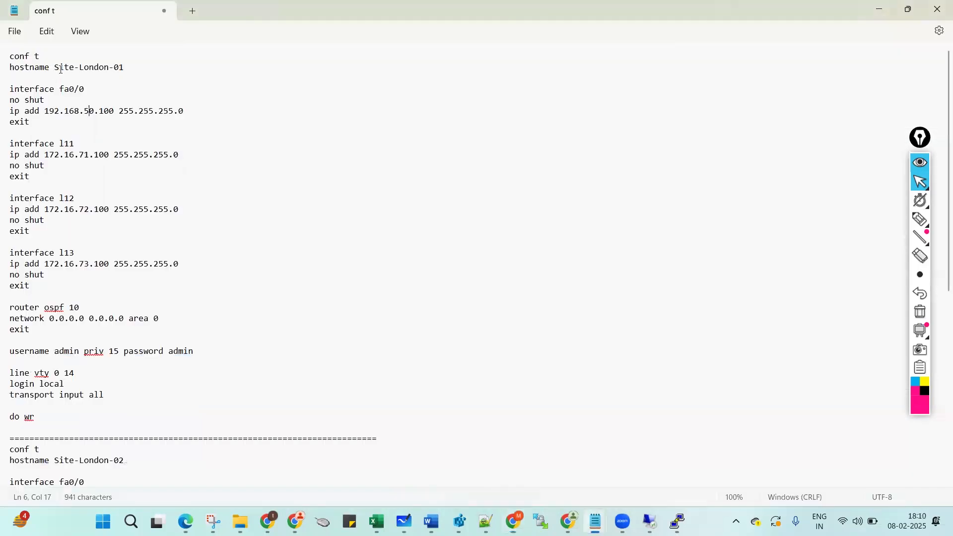
Replace hostname Site-London-01 with HO-R1 in the draft.
{"action": "left_click_drag", "start_coordinate": [55, 67], "coordinate": [110, 73]}
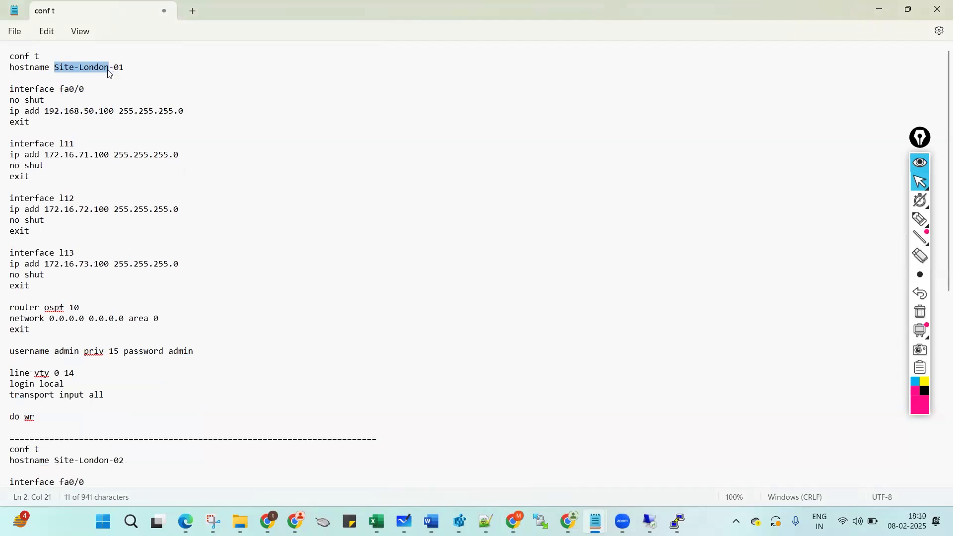
{"action": "type", "text": "HO"}
{"action": "key", "text": "alt+Tab"}
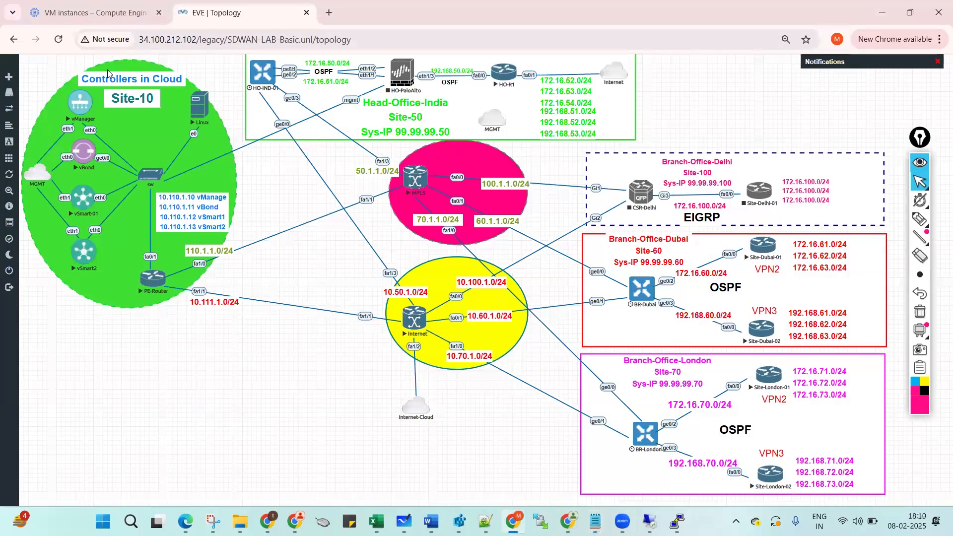
{"action": "key", "text": "alt+Tab"}
{"action": "key", "text": "Right"}
{"action": "key", "text": "shift+Right"}
{"action": "type", "text": "R"}
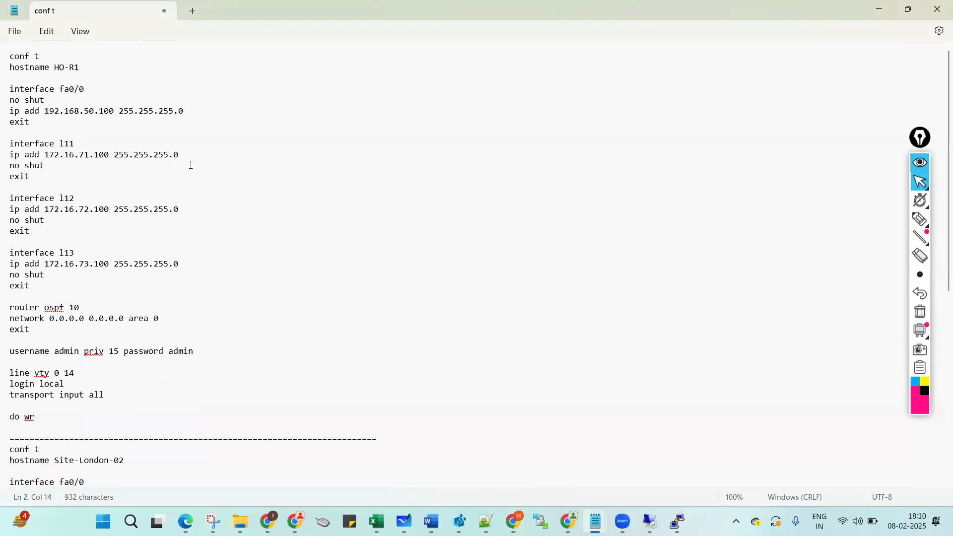
{"action": "key", "text": "alt+Tab"}
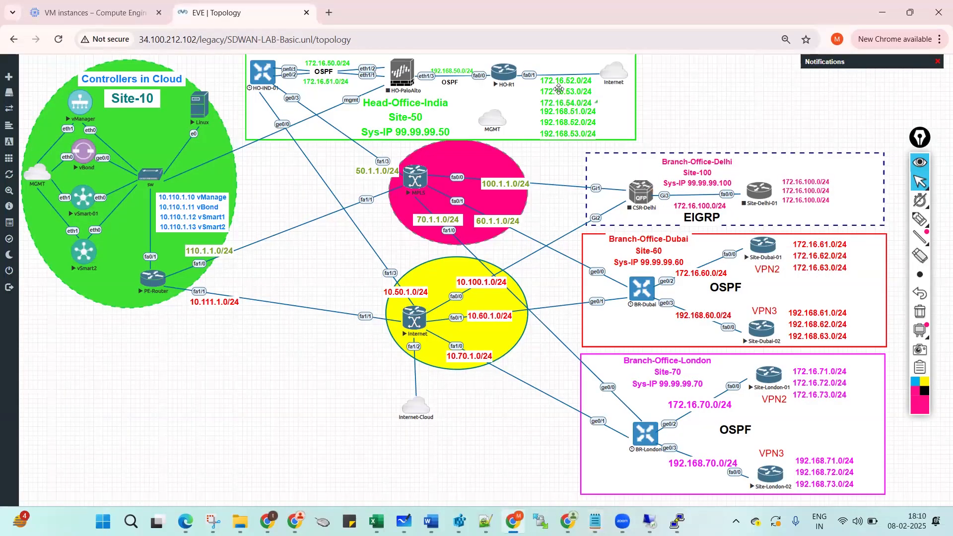
{"action": "key", "text": "alt+Tab"}
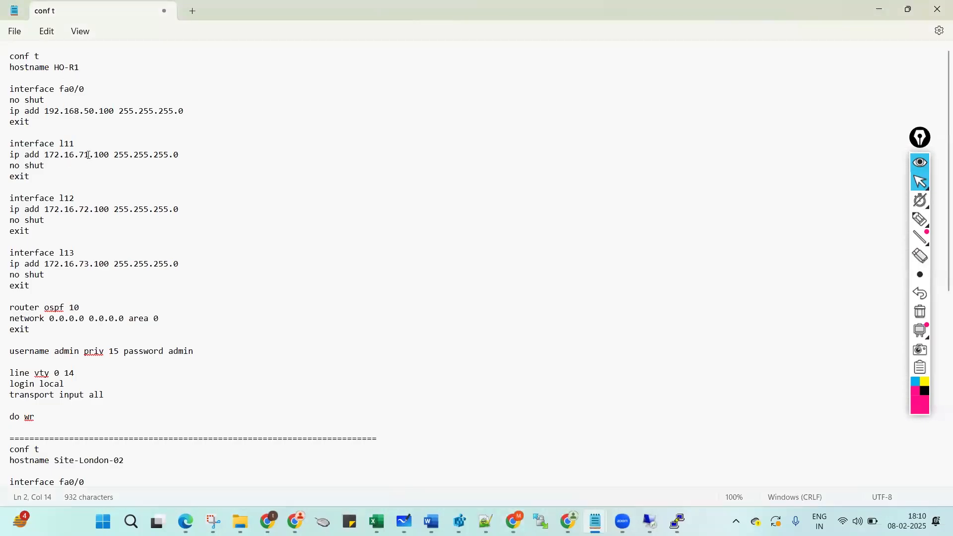
{"action": "left_click", "coordinate": [90, 154]}
Fix the loopback l11–l13 address lines, changing l11's 71 to 52 and reusing it below.
{"action": "key", "text": "shift+Left"}
{"action": "key", "text": "shift+Left"}
{"action": "type", "text": "52"}
{"action": "triple_click", "coordinate": [13, 159]}
{"action": "key", "text": "ctrl+c"}
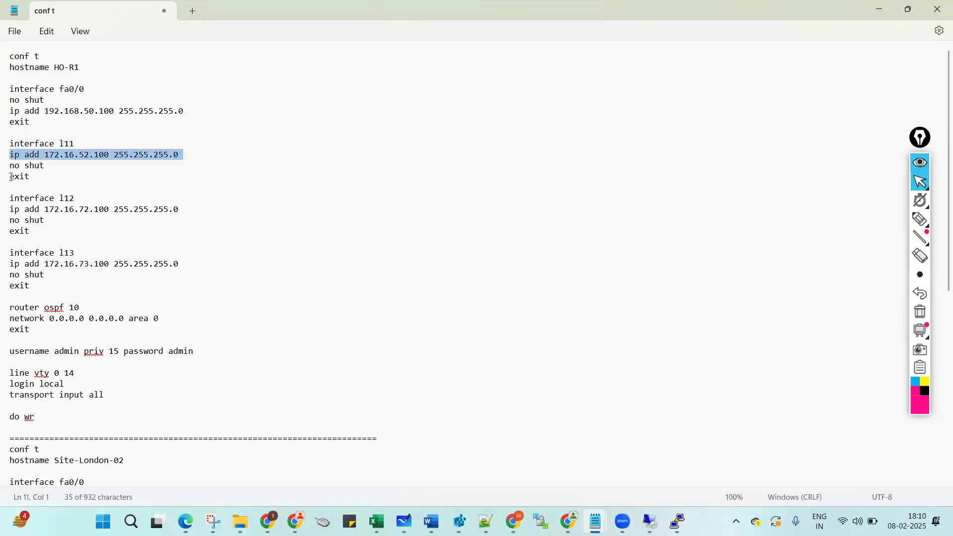
{"action": "triple_click", "coordinate": [14, 210]}
{"action": "key", "text": "ctrl+v"}
{"action": "left_click", "coordinate": [97, 213]}
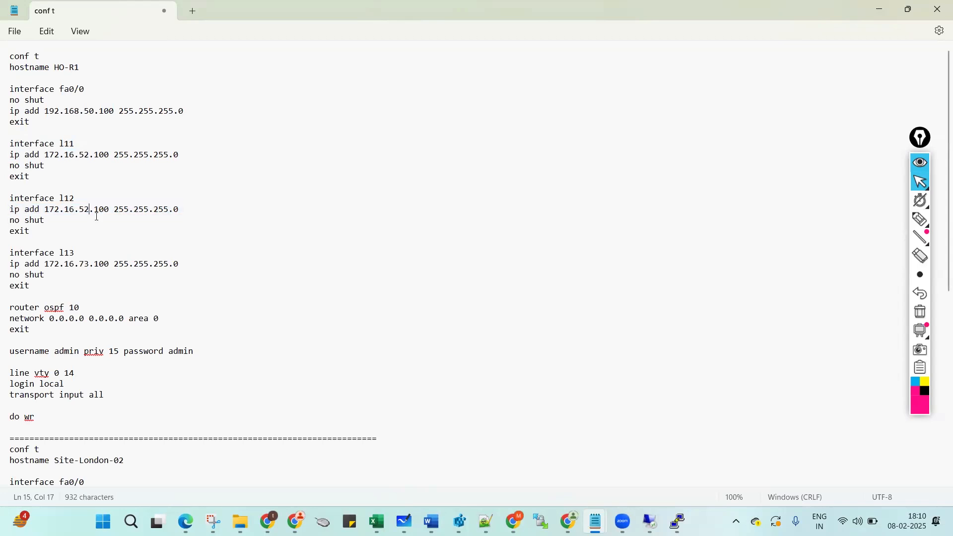
{"action": "triple_click", "coordinate": [13, 265]}
{"action": "key", "text": "ctrl+v"}
{"action": "left_click", "coordinate": [89, 264]}
{"action": "key", "text": "BackSpace"}
{"action": "type", "text": "4"}
Duplicate the three loopback blocks and turn the first copy into l14 with a 192.168.51 address.
{"action": "left_click_drag", "start_coordinate": [38, 283], "coordinate": [10, 144]}
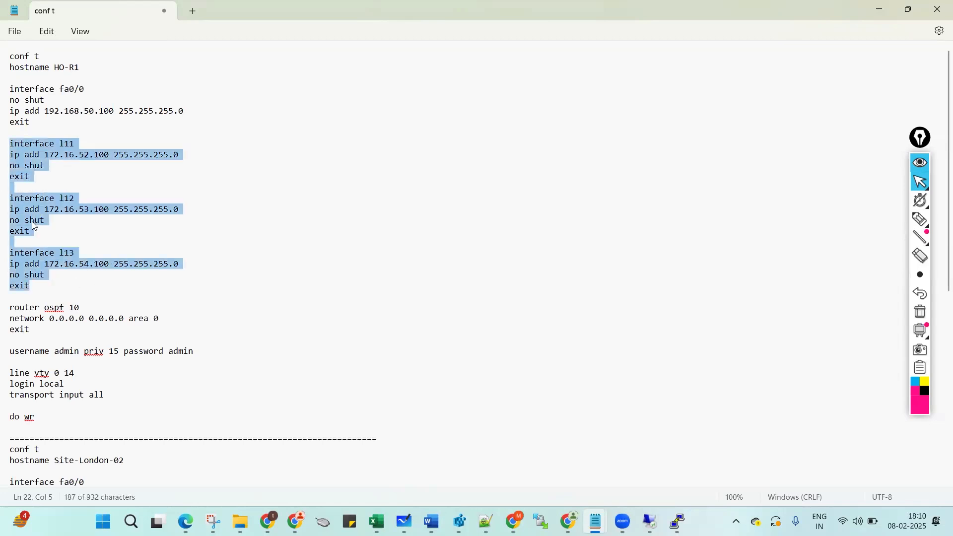
{"action": "key", "text": "ctrl+c"}
{"action": "left_click", "coordinate": [39, 290]}
{"action": "key", "text": "Return"}
{"action": "key", "text": "Return"}
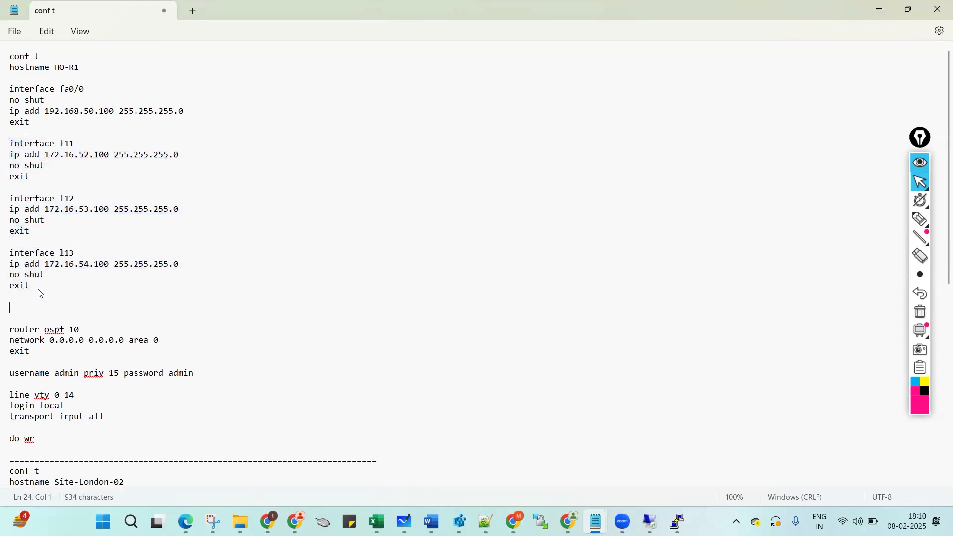
{"action": "key", "text": "ctrl+v"}
{"action": "left_click", "coordinate": [119, 307]}
{"action": "key", "text": "BackSpace"}
{"action": "type", "text": "4"}
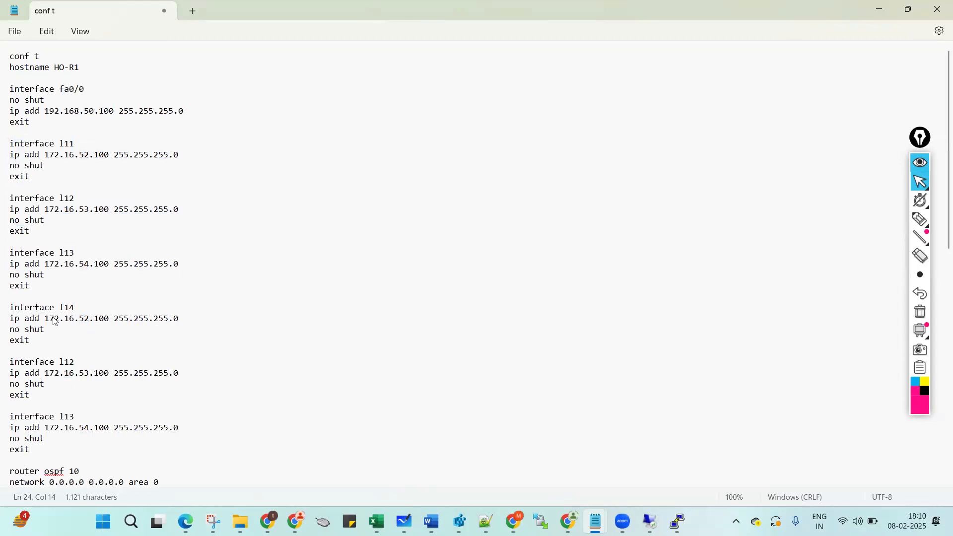
{"action": "key", "text": "BackSpace"}
{"action": "type", "text": "92.168"}
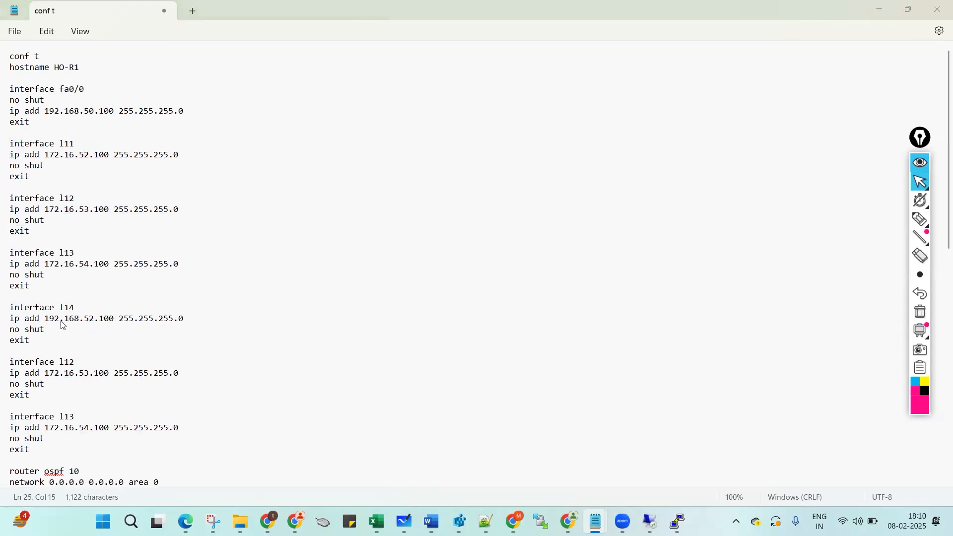
{"action": "key", "text": "alt+Tab"}
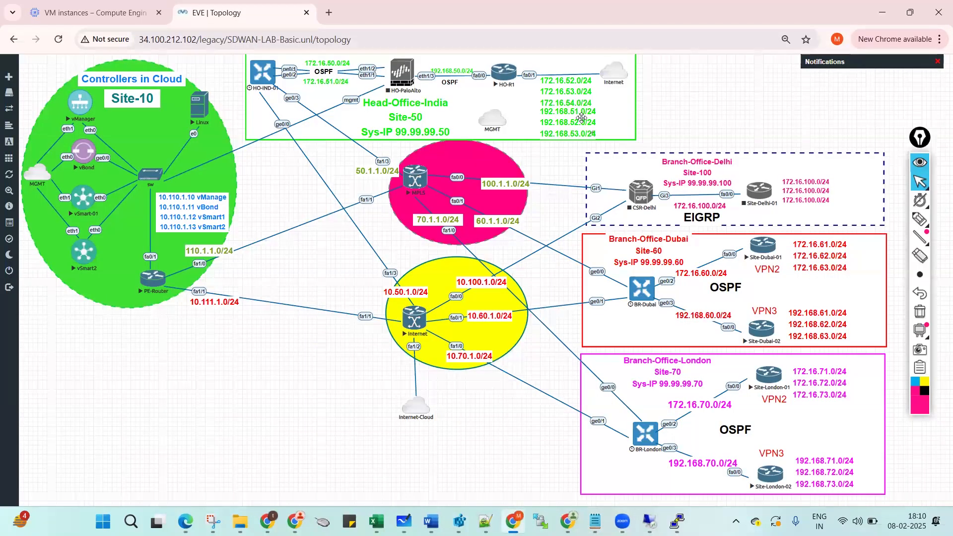
{"action": "key", "text": "alt+Tab"}
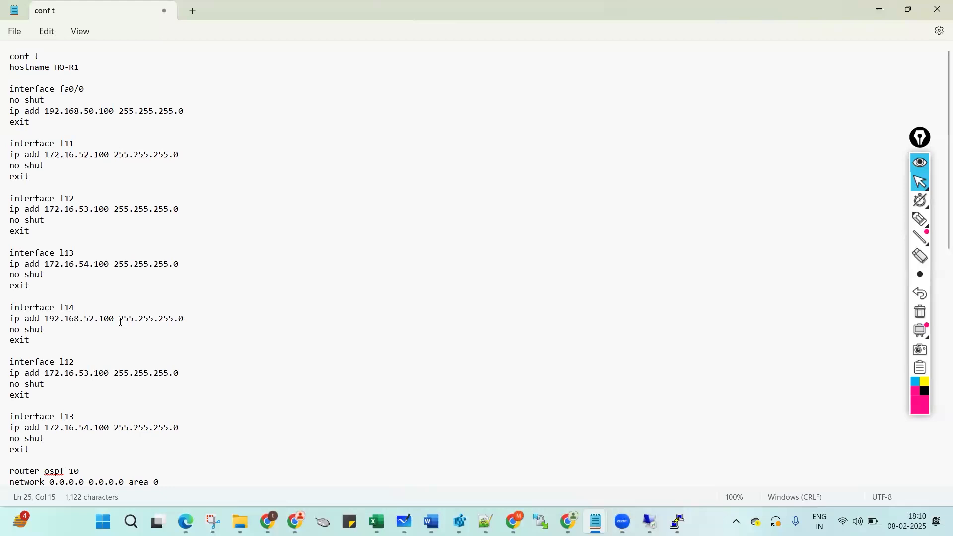
{"action": "key", "text": "Delete"}
{"action": "type", "text": "1"}
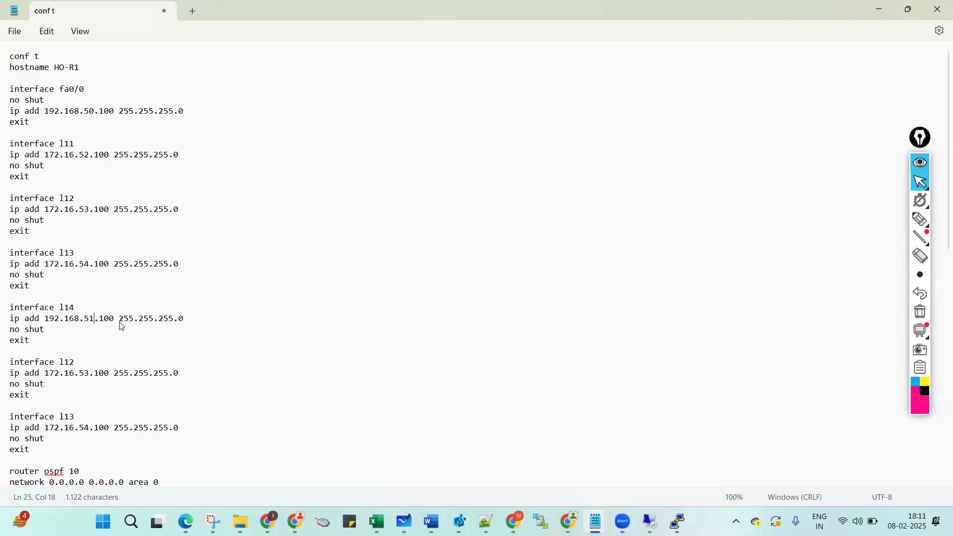
Copy the l14 address line into the other new blocks, making l16 use 192.168.53.
{"action": "left_click", "coordinate": [2, 322]}
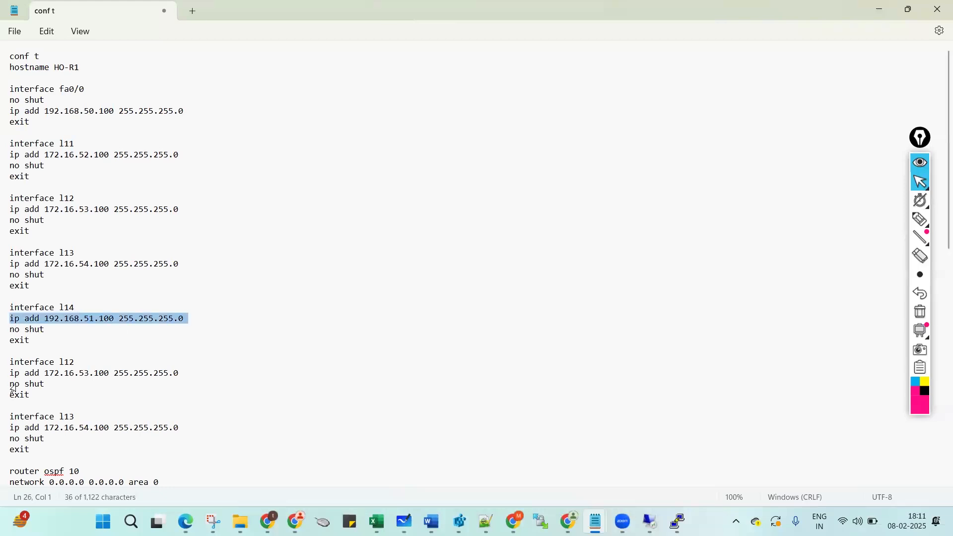
{"action": "left_click", "coordinate": [10, 378]}
{"action": "key", "text": "ctrl+v"}
{"action": "left_click", "coordinate": [81, 363]}
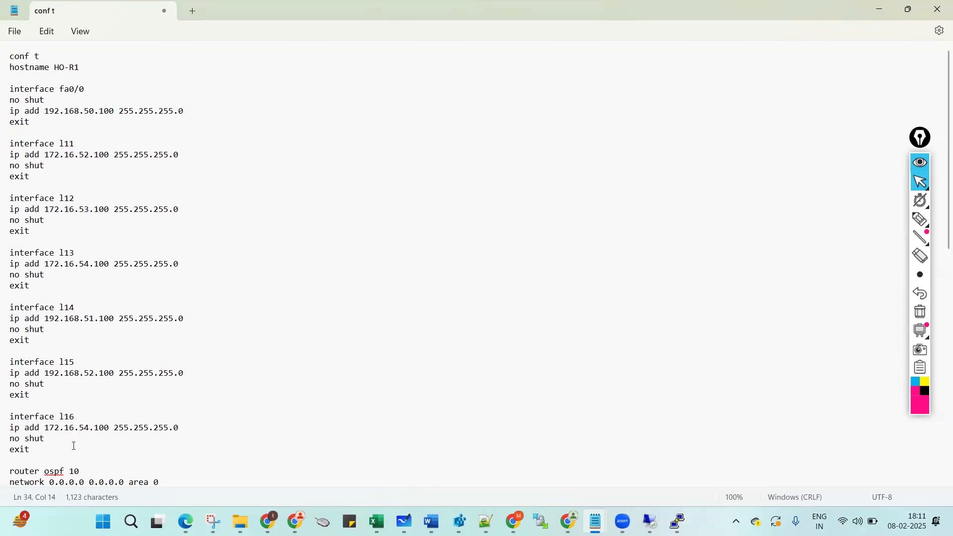
{"action": "triple_click", "coordinate": [14, 430]}
{"action": "key", "text": "ctrl+v"}
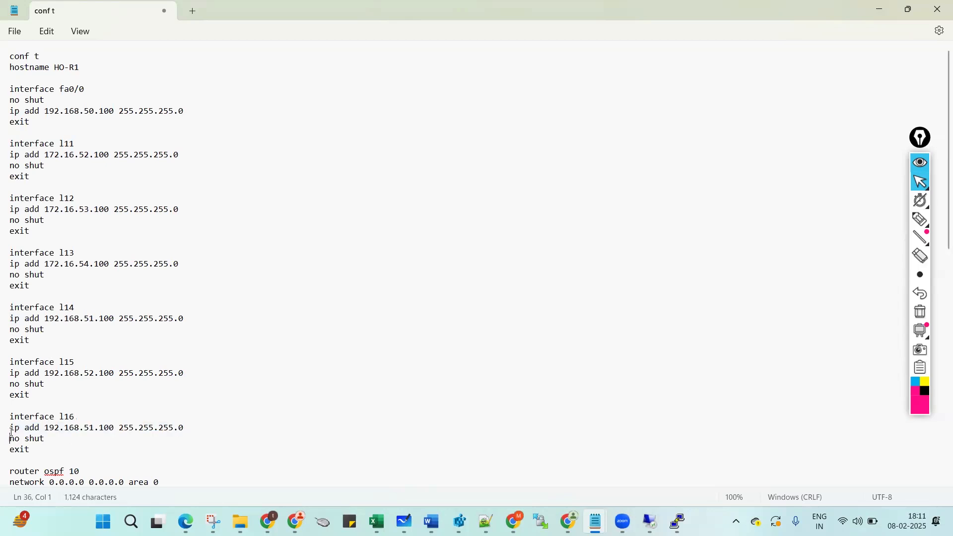
{"action": "left_click", "coordinate": [94, 428]}
{"action": "key", "text": "BackSpace"}
{"action": "type", "text": "3"}
Delete the router ospf section and the extra blank line above username.
{"action": "triple_click", "coordinate": [11, 462]}
{"action": "key", "text": "shift+Down"}
{"action": "key", "text": "shift+Down"}
{"action": "key", "text": "shift+Down"}
{"action": "key", "text": "shift+End"}
{"action": "key", "text": "Delete"}
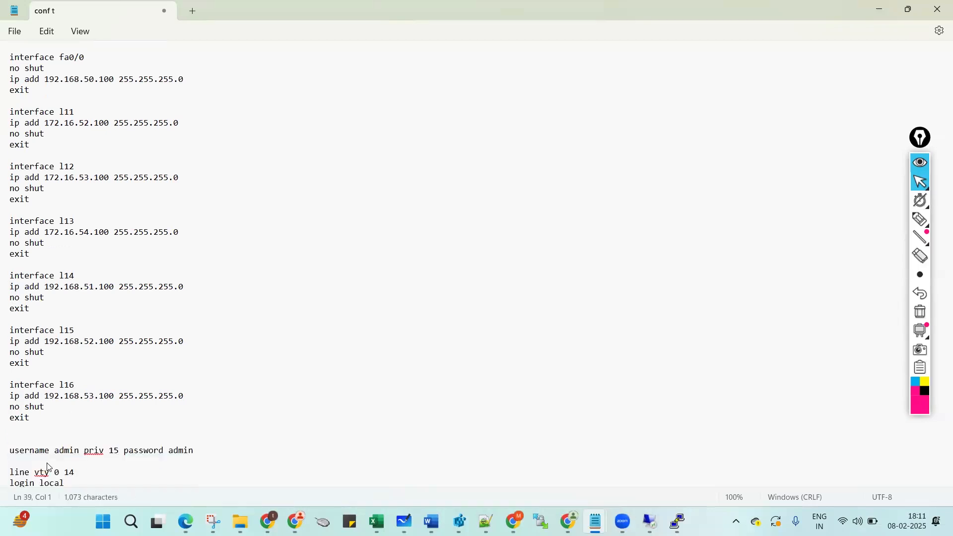
{"action": "key", "text": "BackSpace"}
Copy the HO-R1 config from conf t through the interface l13 block without altering the file.
{"action": "scroll", "coordinate": [133, 429], "scroll_direction": "down", "scroll_amount": 4}
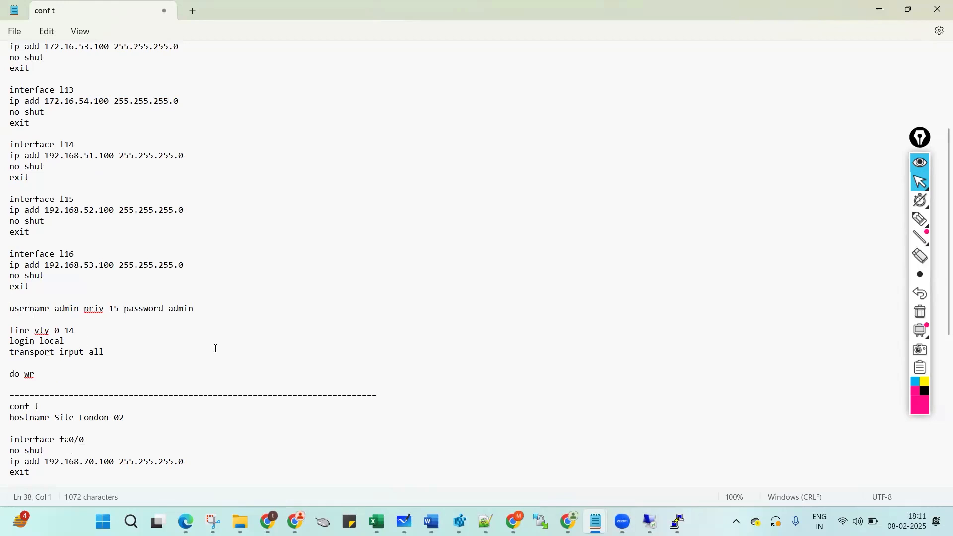
{"action": "scroll", "coordinate": [216, 348], "scroll_direction": "up", "scroll_amount": 5}
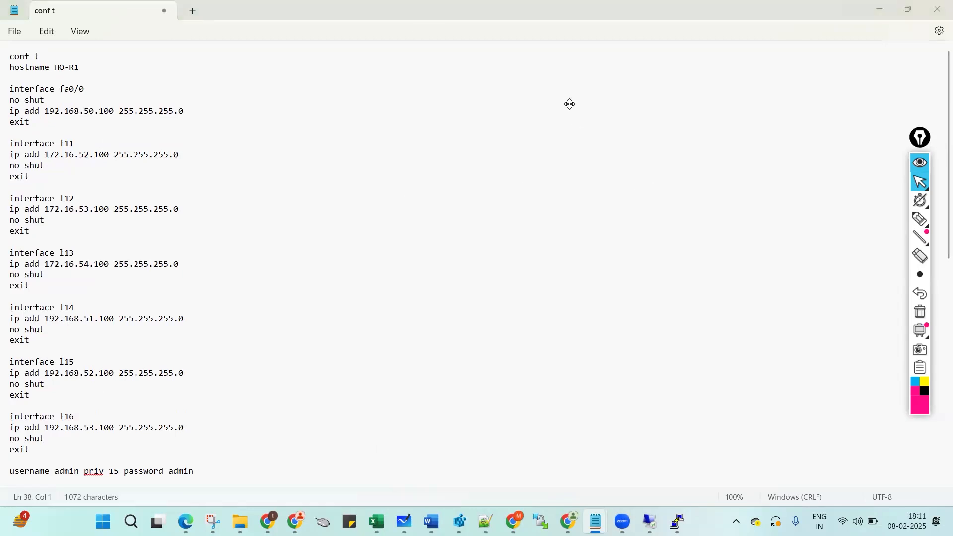
{"action": "key", "text": "alt+Tab"}
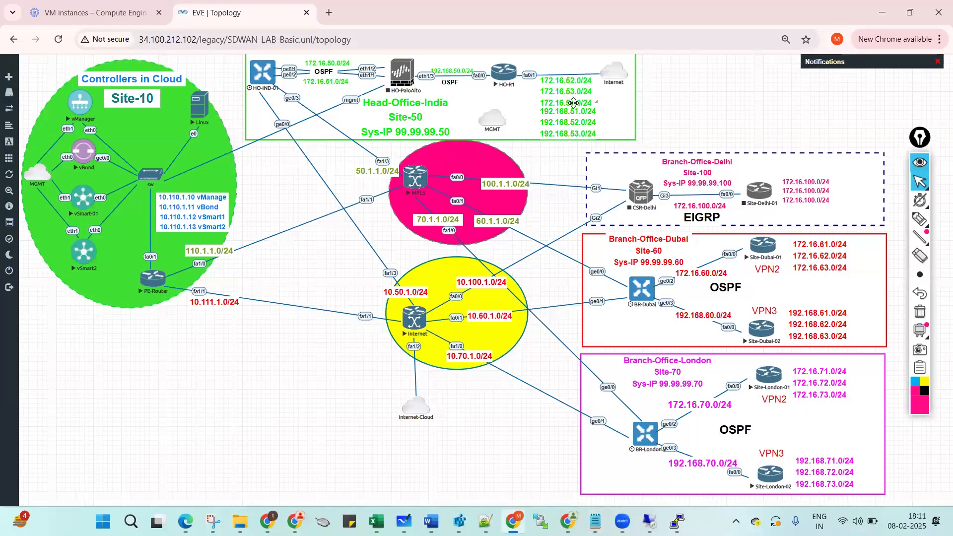
{"action": "key", "text": "alt+Tab"}
{"action": "left_click_drag", "start_coordinate": [10, 57], "coordinate": [11, 301]}
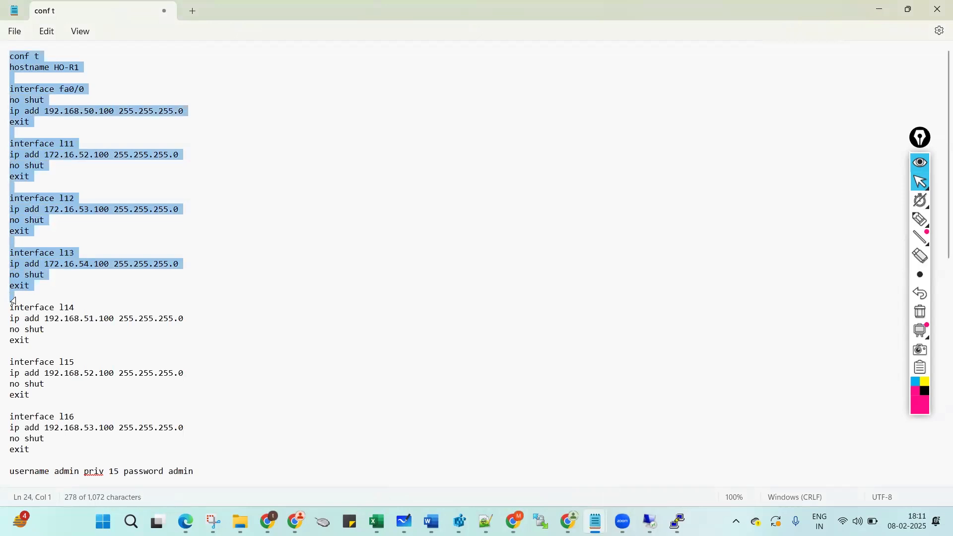
{"action": "key", "text": "ctrl+x"}
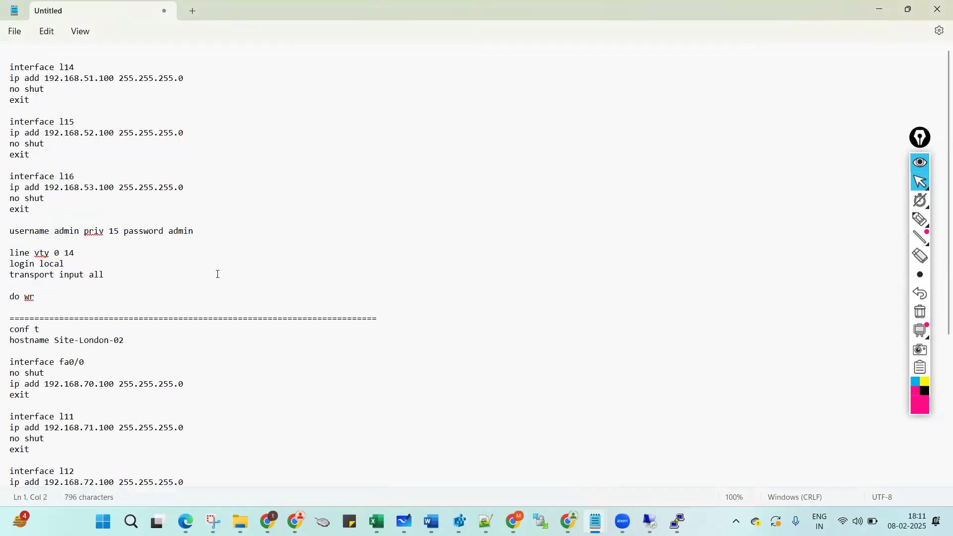
{"action": "key", "text": "ctrl+z"}
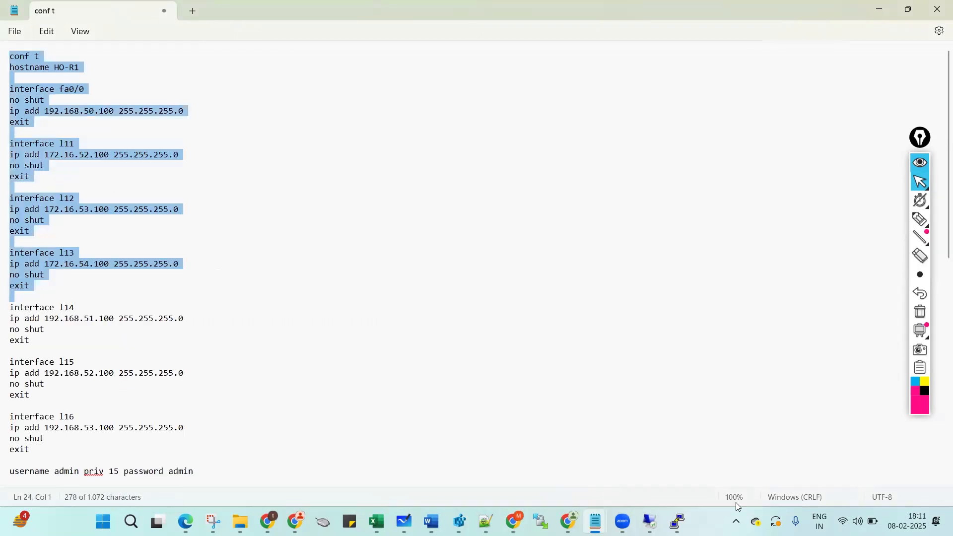
Enter privileged mode on HO-R1 and run sh ip int br to check interface addressing.
{"action": "mouse_move", "coordinate": [678, 521]}
{"action": "key", "text": "alt+Tab"}
{"action": "type", "text": "en"}
{"action": "key", "text": "Return"}
{"action": "key", "text": "Return"}
{"action": "key", "text": "Return"}
{"action": "key", "text": "Return"}
{"action": "type", "text": "sh i[ iont b"}
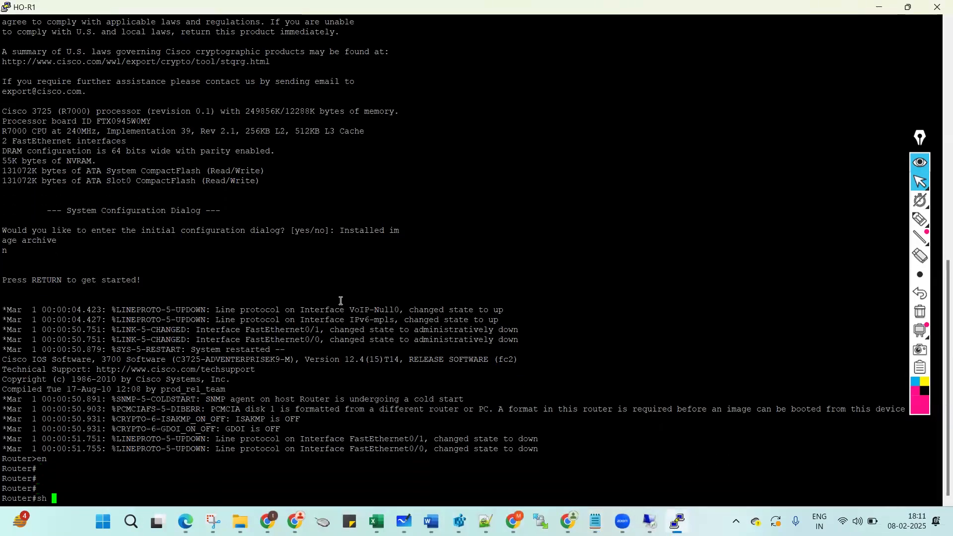
{"action": "key", "text": "BackSpace"}
{"action": "key", "text": "BackSpace"}
{"action": "key", "text": "BackSpace"}
{"action": "key", "text": "BackSpace"}
{"action": "key", "text": "BackSpace"}
{"action": "key", "text": "BackSpace"}
{"action": "key", "text": "BackSpace"}
{"action": "key", "text": "BackSpace"}
{"action": "type", "text": "p int br"}
{"action": "key", "text": "Return"}
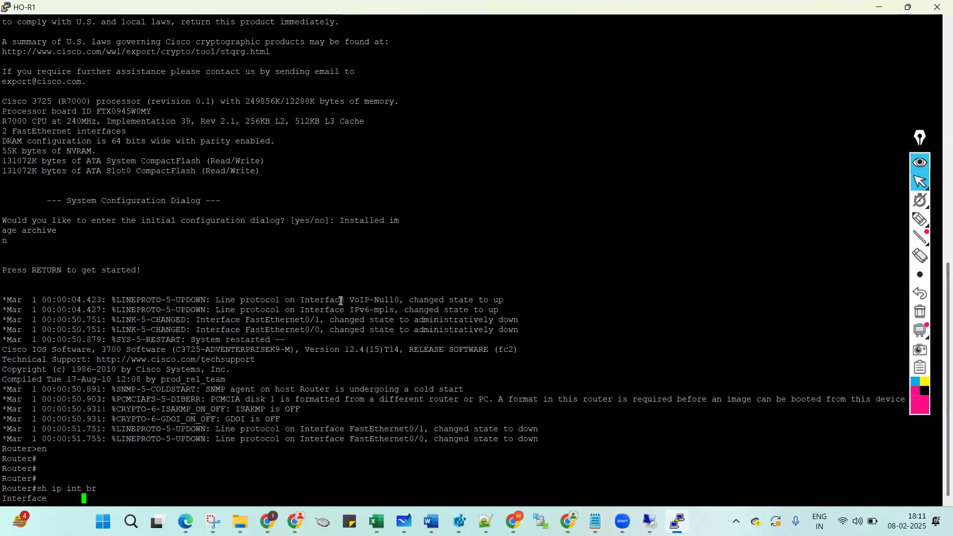
{"action": "key", "text": "Return"}
{"action": "key", "text": "Return"}
Run sh run | i username and sh run | s line to check usernames and line config.
{"action": "type", "text": "sh run | i"}
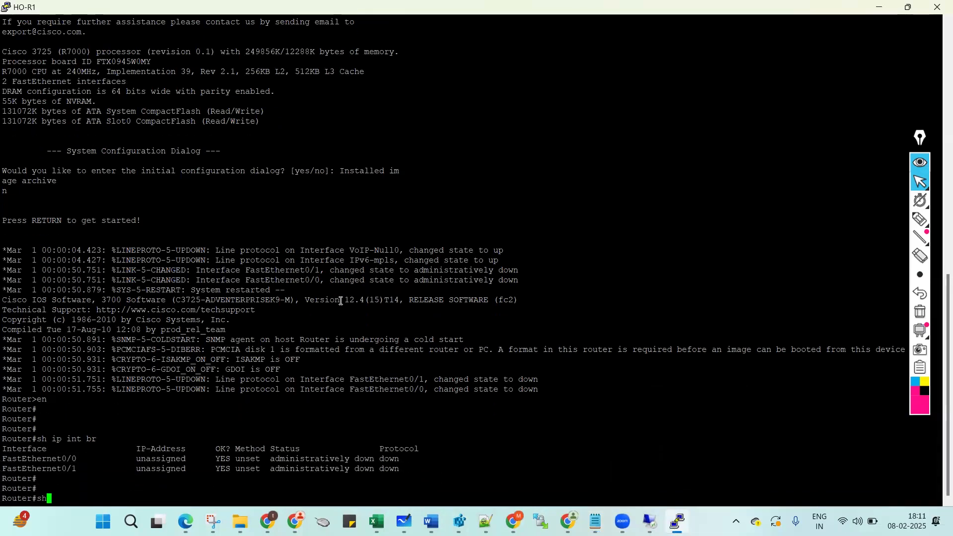
{"action": "type", "text": "rname"}
{"action": "key", "text": "Return"}
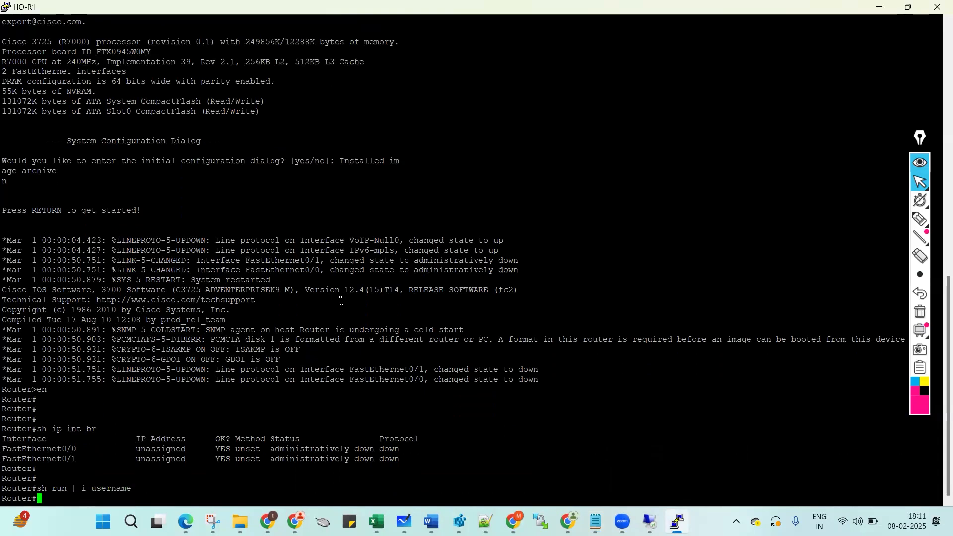
{"action": "key", "text": "Return"}
{"action": "key", "text": "Return"}
{"action": "key", "text": "Return"}
{"action": "type", "text": "sh run | s line"}
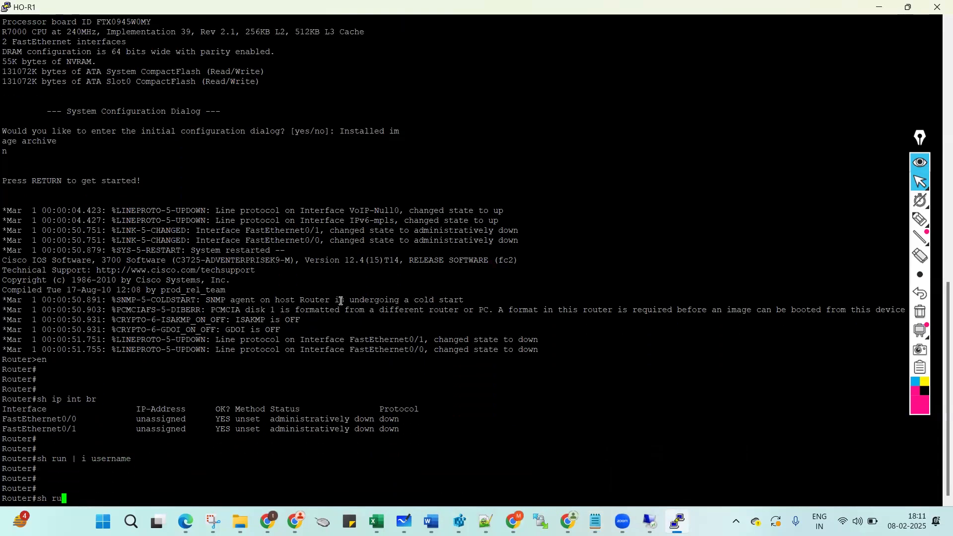
{"action": "key", "text": "Return"}
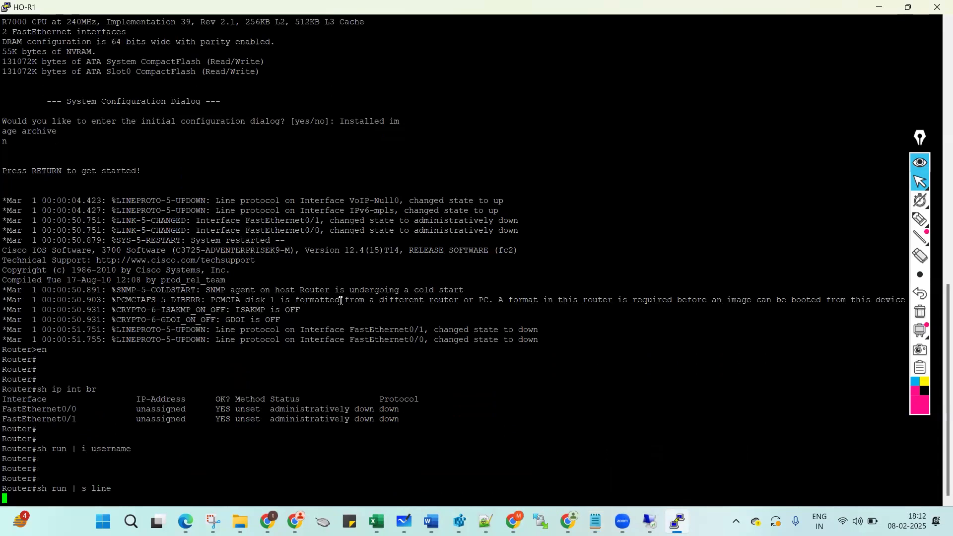
{"action": "key", "text": "Return"}
{"action": "key", "text": "Return"}
{"action": "key", "text": "Return"}
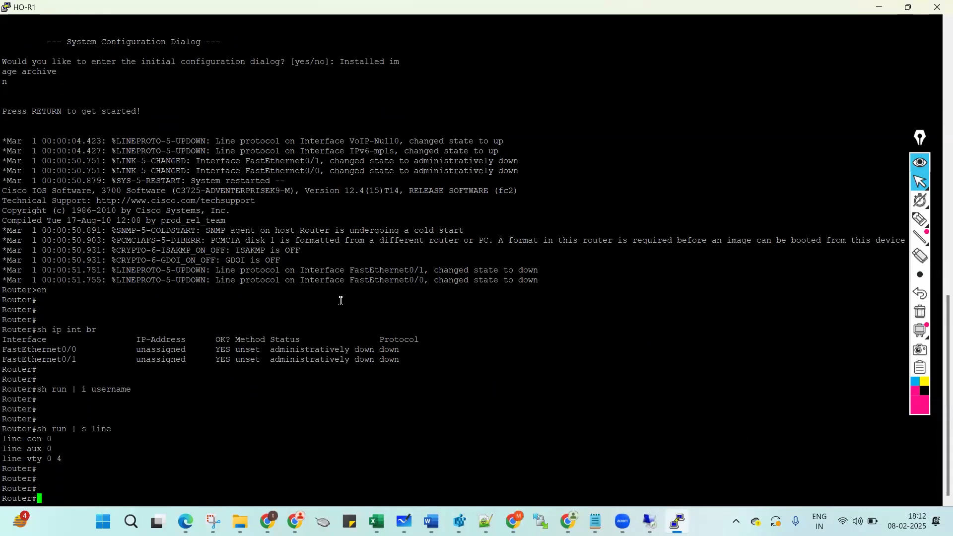
Paste the hostname, fa0/0 and loopback l11–l16 configuration into the HO-R1 console.
{"action": "right_click", "coordinate": [496, 331]}
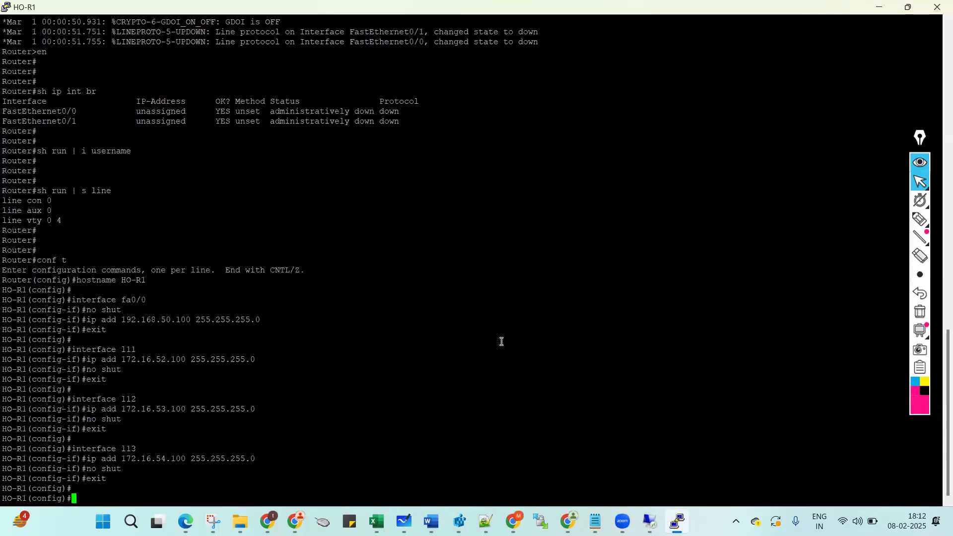
{"action": "key", "text": "alt+Tab"}
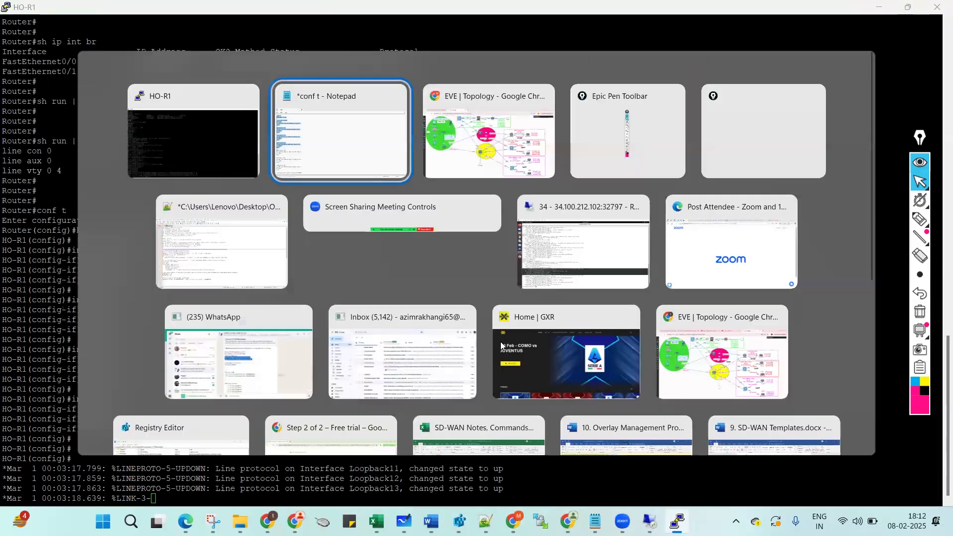
{"action": "left_click_drag", "start_coordinate": [1, 311], "coordinate": [3, 464]}
{"action": "scroll", "coordinate": [319, 272], "scroll_direction": "down", "scroll_amount": 7}
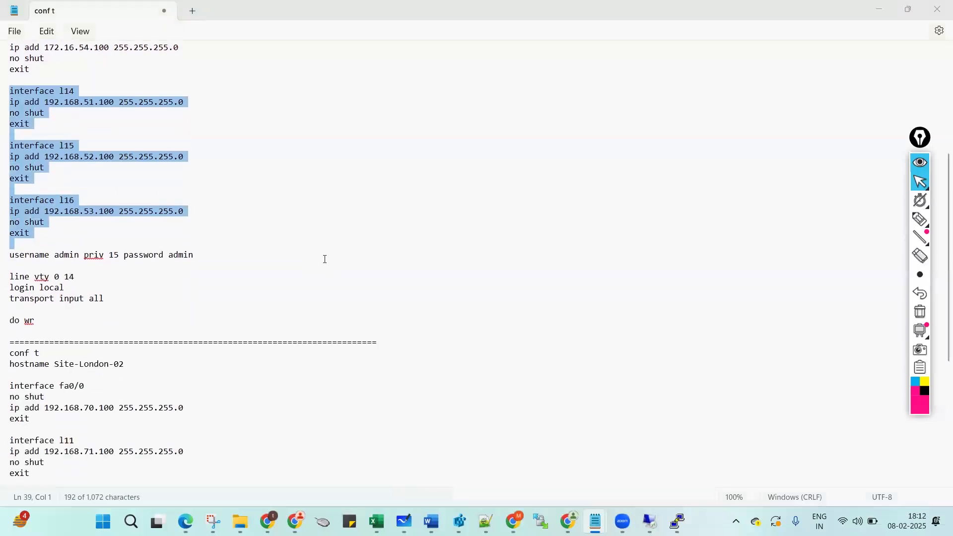
{"action": "key", "text": "alt+Tab"}
{"action": "right_click", "coordinate": [324, 259]}
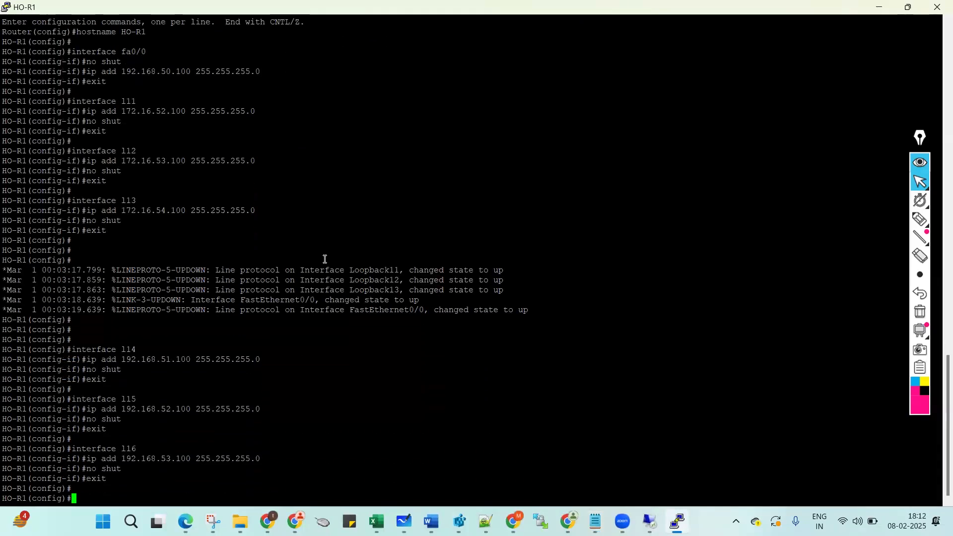
Paste the admin user, vty local login and do wr commands, then leave configuration mode.
{"action": "key", "text": "alt+Tab"}
{"action": "left_click_drag", "start_coordinate": [1, 255], "coordinate": [1, 305]}
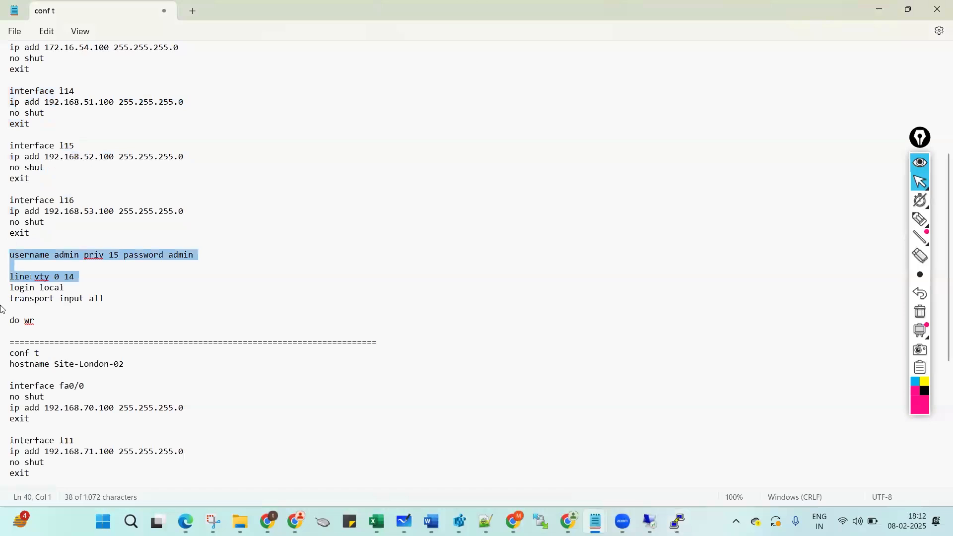
{"action": "left_click_drag", "start_coordinate": [1, 305], "coordinate": [3, 339]}
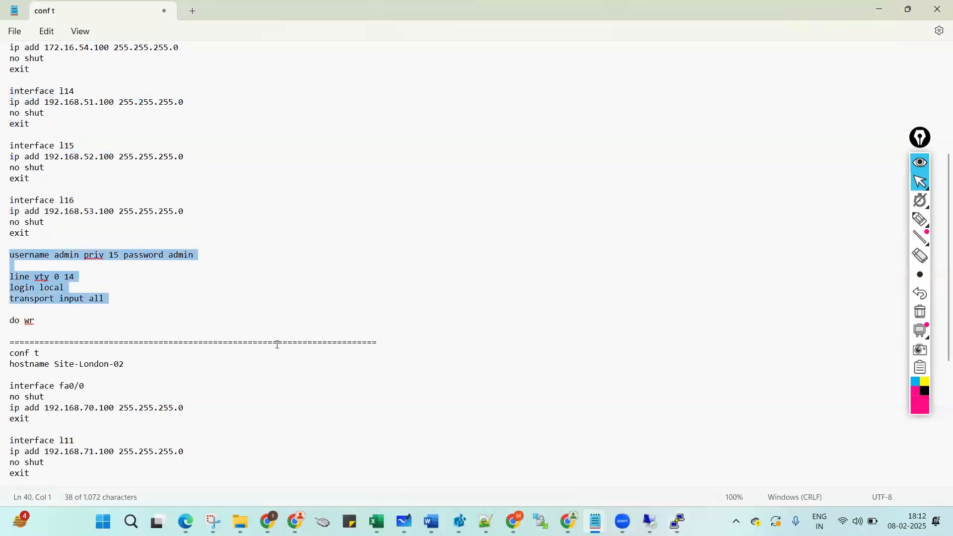
{"action": "key", "text": "alt+Tab"}
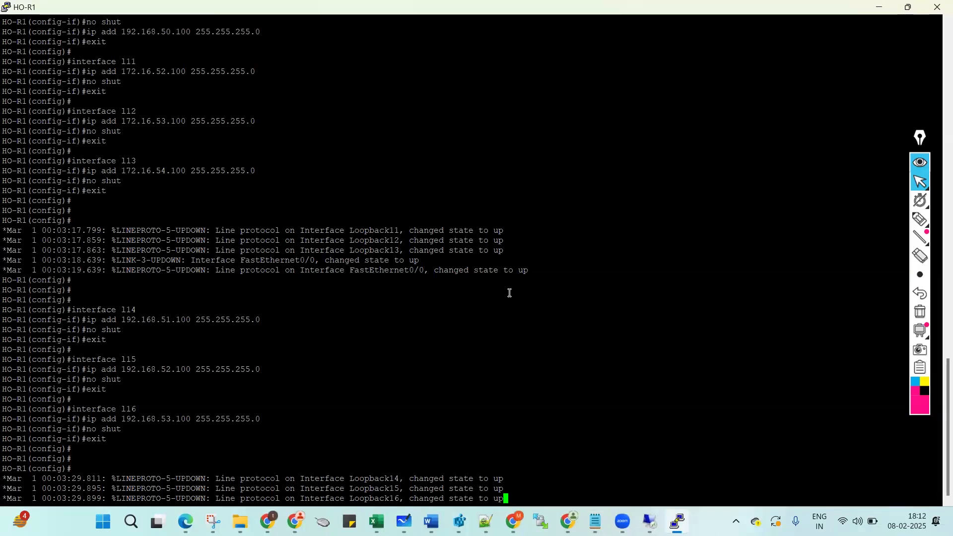
{"action": "key", "text": "Return"}
{"action": "key", "text": "Return"}
{"action": "key", "text": "Return"}
{"action": "key", "text": "Return"}
{"action": "key", "text": "Return"}
{"action": "key", "text": "Return"}
{"action": "key", "text": "Return"}
{"action": "right_click", "coordinate": [443, 322]}
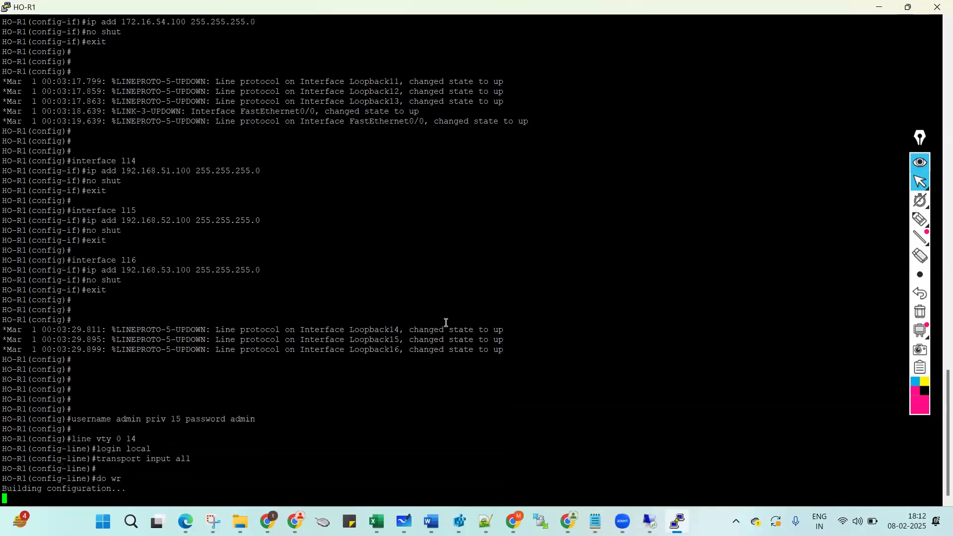
{"action": "key", "text": "Return"}
{"action": "key", "text": "Return"}
{"action": "key", "text": "Return"}
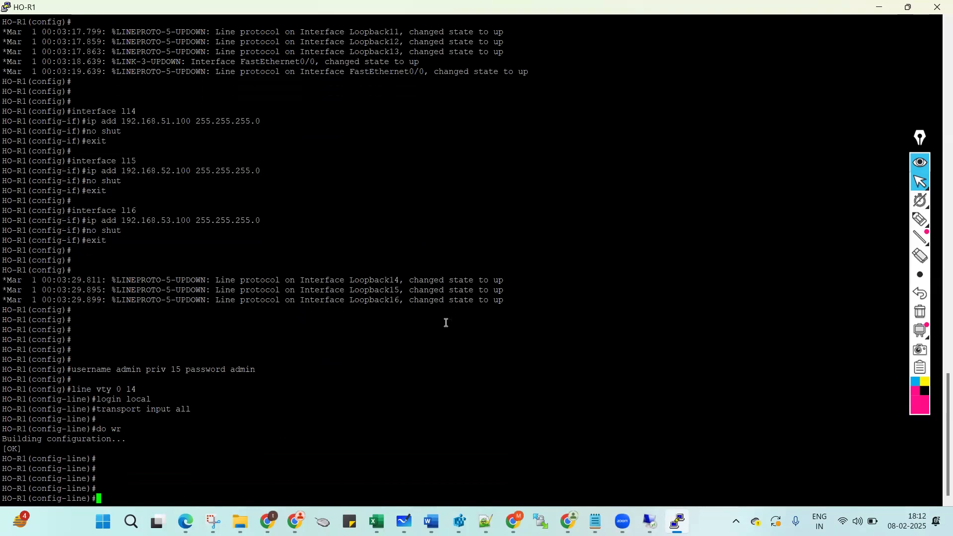
{"action": "key", "text": "ctrl+z"}
{"action": "key", "text": "Return"}
{"action": "key", "text": "Return"}
{"action": "key", "text": "Return"}
{"action": "key", "text": "Return"}
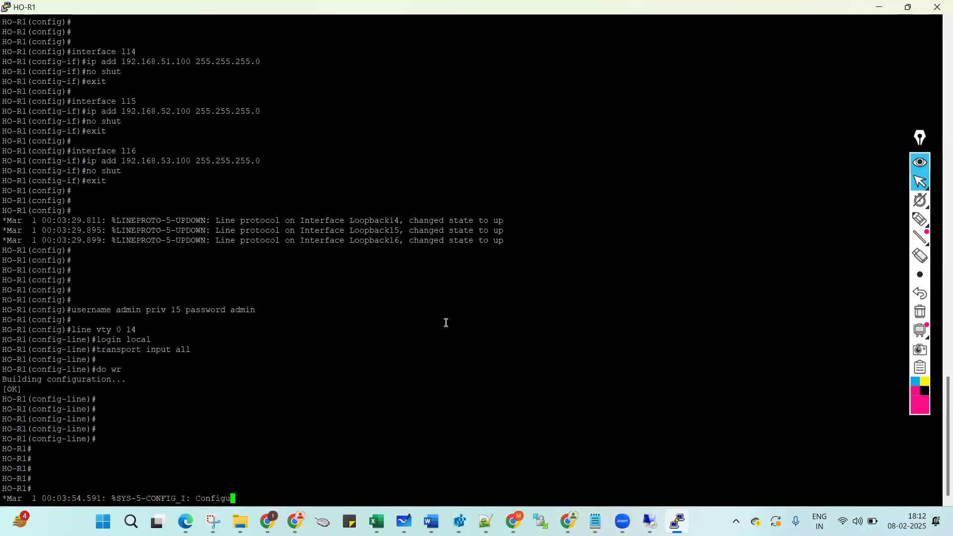
{"action": "type", "text": "sh"}
{"action": "key", "text": "BackSpace"}
{"action": "key", "text": "BackSpace"}
{"action": "key", "text": "BackSpace"}
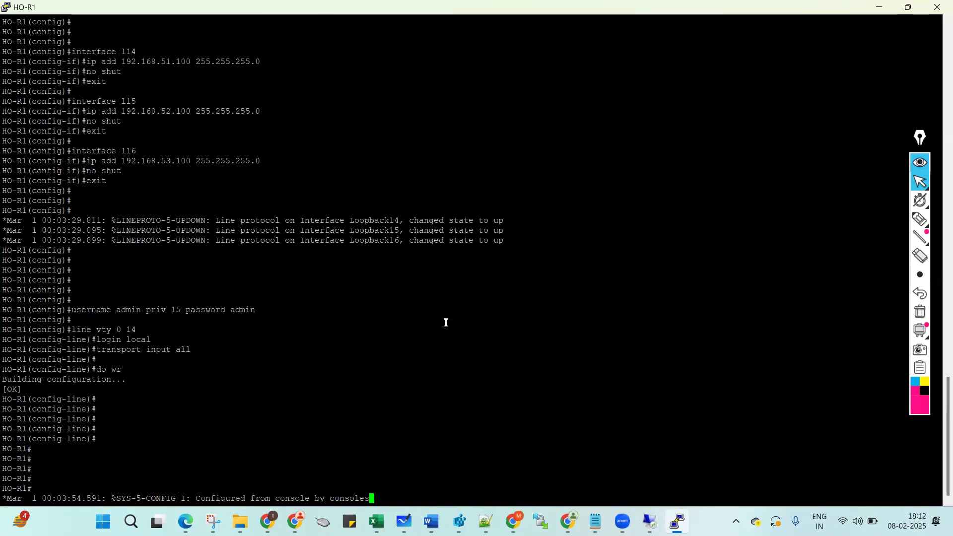
{"action": "key", "text": "Return"}
{"action": "key", "text": "Return"}
{"action": "key", "text": "Return"}
{"action": "key", "text": "Return"}
{"action": "key", "text": "Return"}
Run sh ip int br and verify fa0/0 at 192.168.50.100 and Loopback11–16 are up.
{"action": "type", "text": "sh ip int br"}
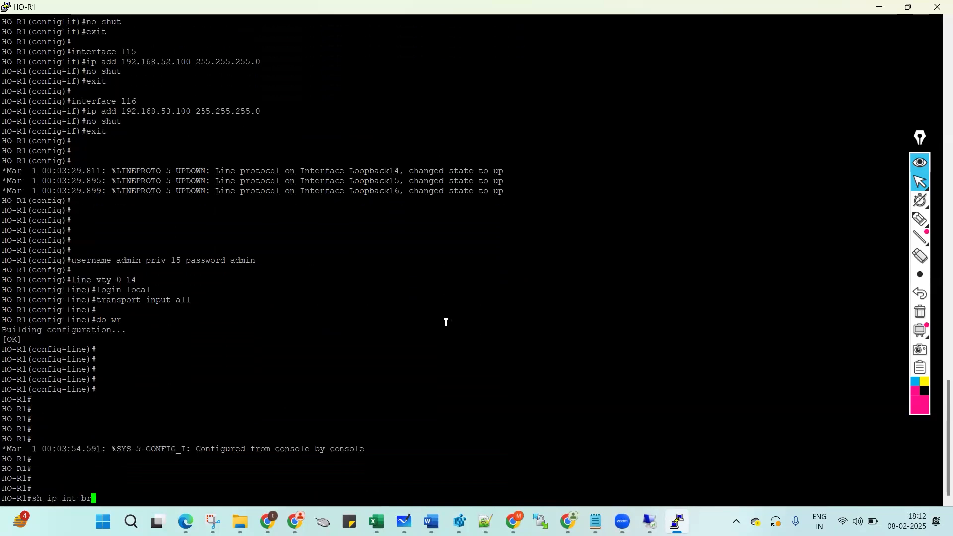
{"action": "key", "text": "Return"}
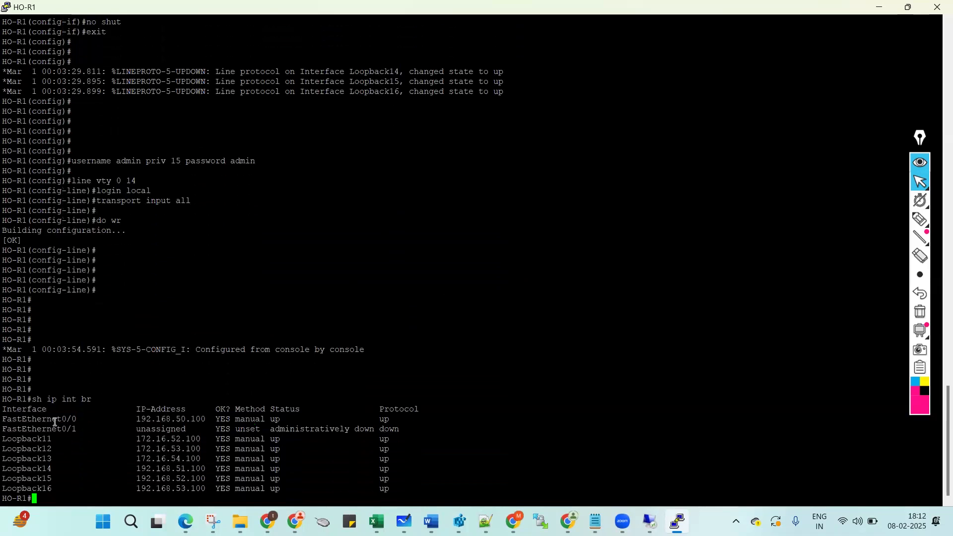
{"action": "triple_click", "coordinate": [52, 420]}
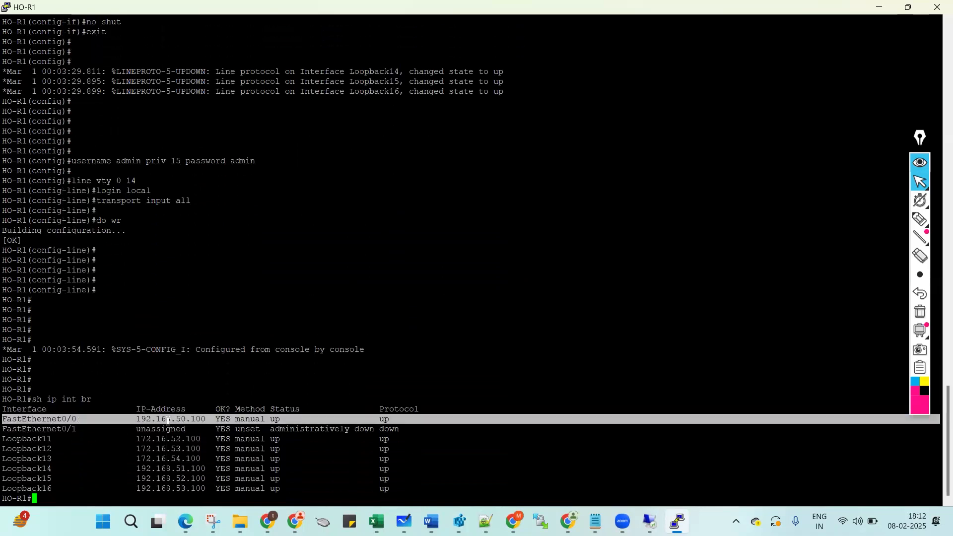
{"action": "double_click", "coordinate": [168, 421]}
{"action": "triple_click", "coordinate": [44, 420]}
{"action": "left_click_drag", "start_coordinate": [178, 459], "coordinate": [182, 459]}
{"action": "left_click_drag", "start_coordinate": [5, 439], "coordinate": [62, 487]}
{"action": "left_click", "coordinate": [174, 438]}
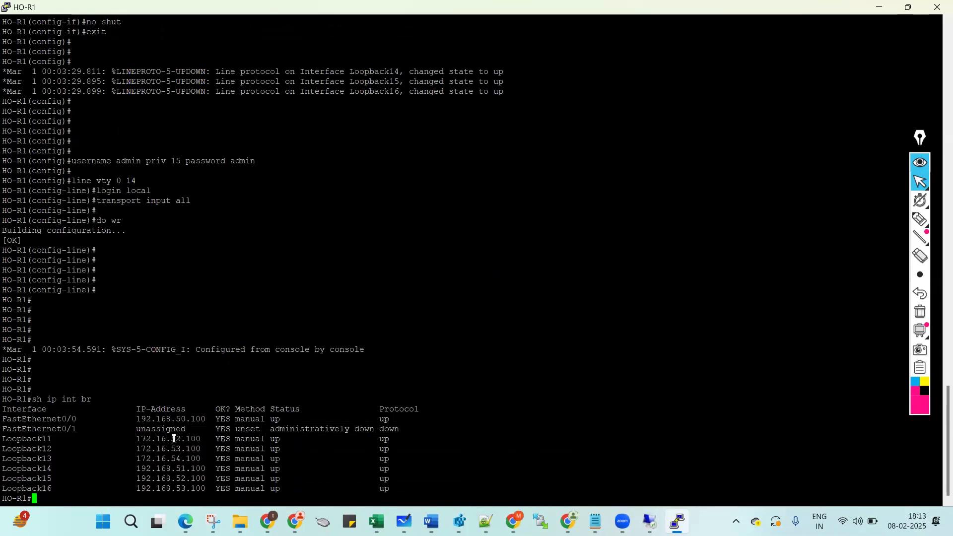
Run sh run | i username and sh run | s line to verify vty local login and transports.
{"action": "key", "text": "Return"}
{"action": "key", "text": "Return"}
{"action": "type", "text": "sh run "}
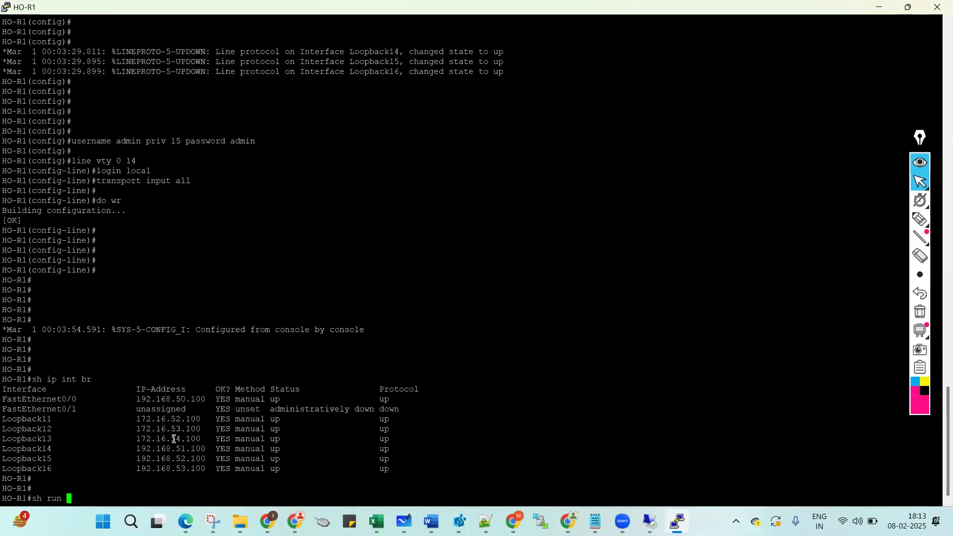
{"action": "type", "text": "| i username"}
{"action": "key", "text": "Return"}
{"action": "key", "text": "Return"}
{"action": "key", "text": "Return"}
{"action": "type", "text": "sh run | s line"}
{"action": "key", "text": "Return"}
{"action": "key", "text": "Return"}
{"action": "key", "text": "Return"}
{"action": "double_click", "coordinate": [15, 428]}
{"action": "triple_click", "coordinate": [29, 438]}
{"action": "left_click", "coordinate": [139, 294]}
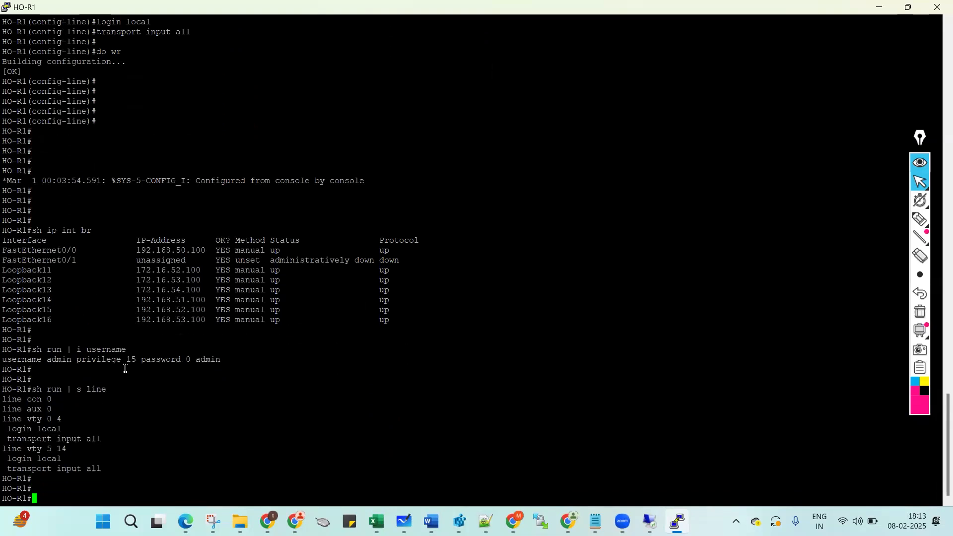
Save the configuration with wr and close the HO-R1 PuTTY window.
{"action": "key", "text": "Return"}
{"action": "key", "text": "Return"}
{"action": "key", "text": "Return"}
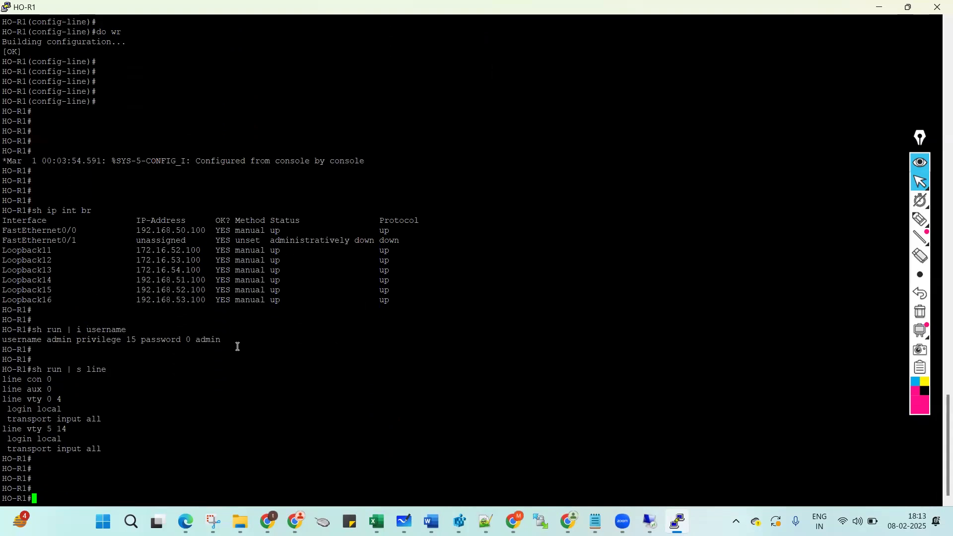
{"action": "type", "text": "wr"}
{"action": "key", "text": "Return"}
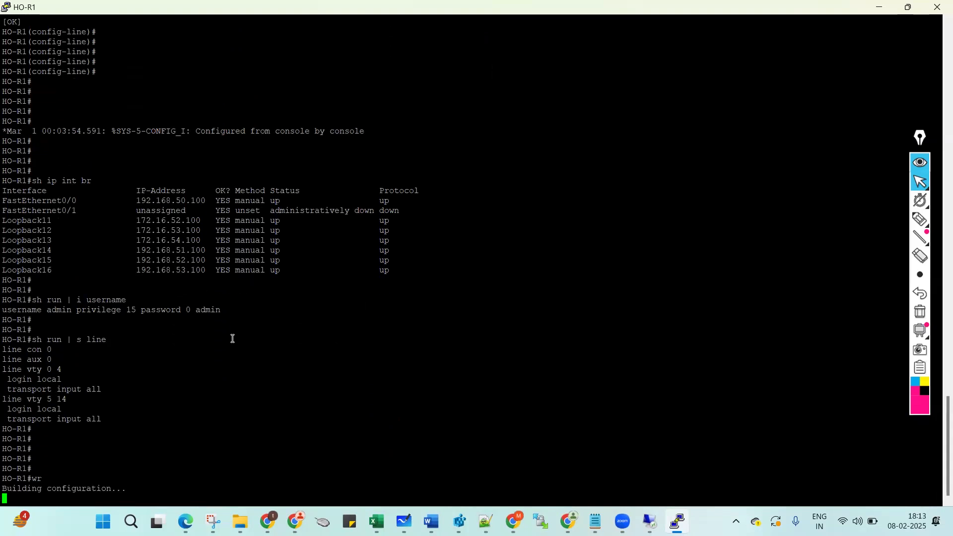
{"action": "left_click", "coordinate": [937, 7]}
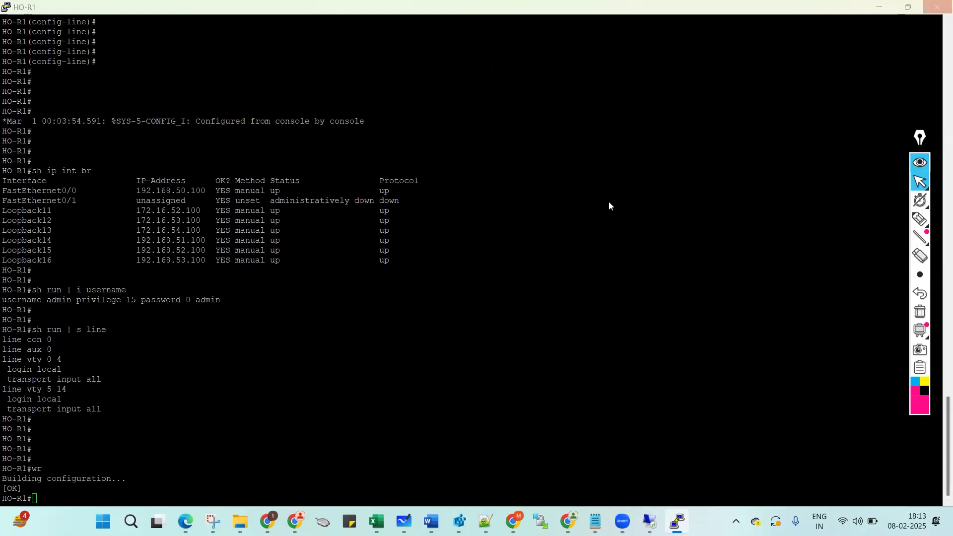
Confirm closing HO-R1, then tick PE-Router, Internet, the Dubai/London sites and HO-R1 on the topology.
{"action": "key", "text": "Return"}
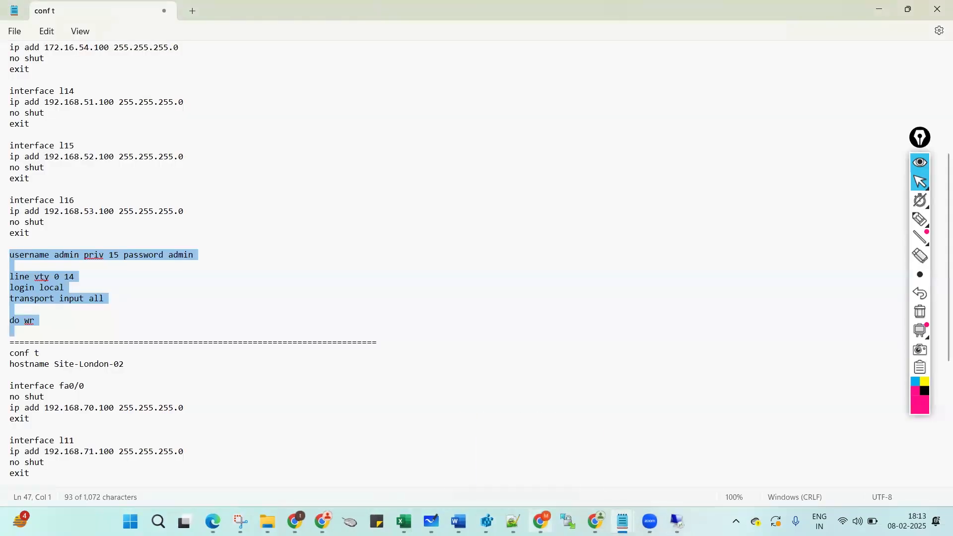
{"action": "key", "text": "alt+Tab"}
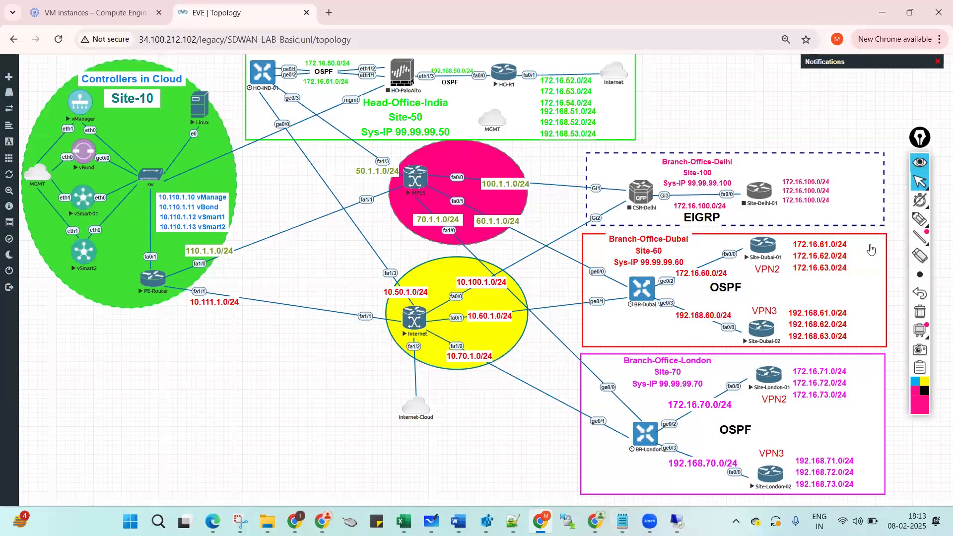
{"action": "left_click", "coordinate": [920, 219]}
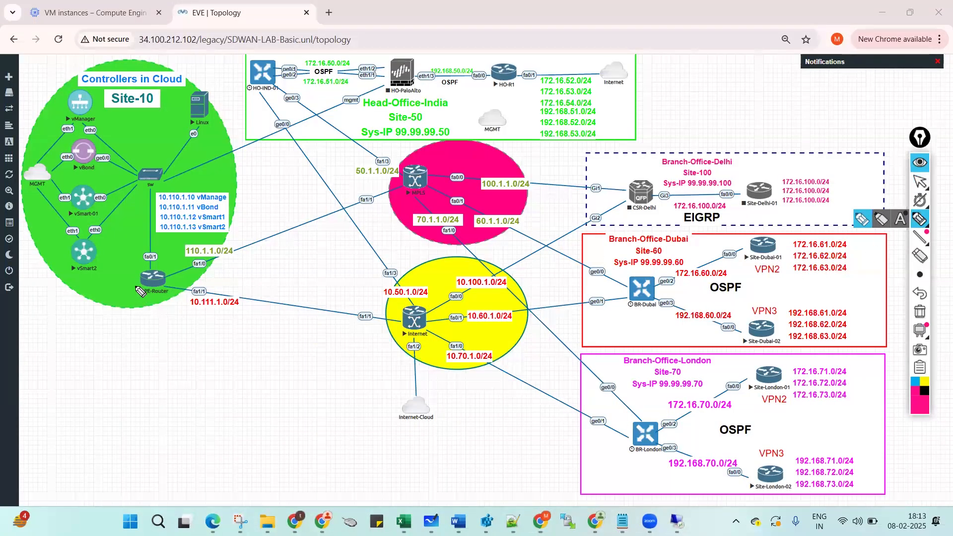
{"action": "left_click_drag", "start_coordinate": [133, 283], "coordinate": [165, 272]}
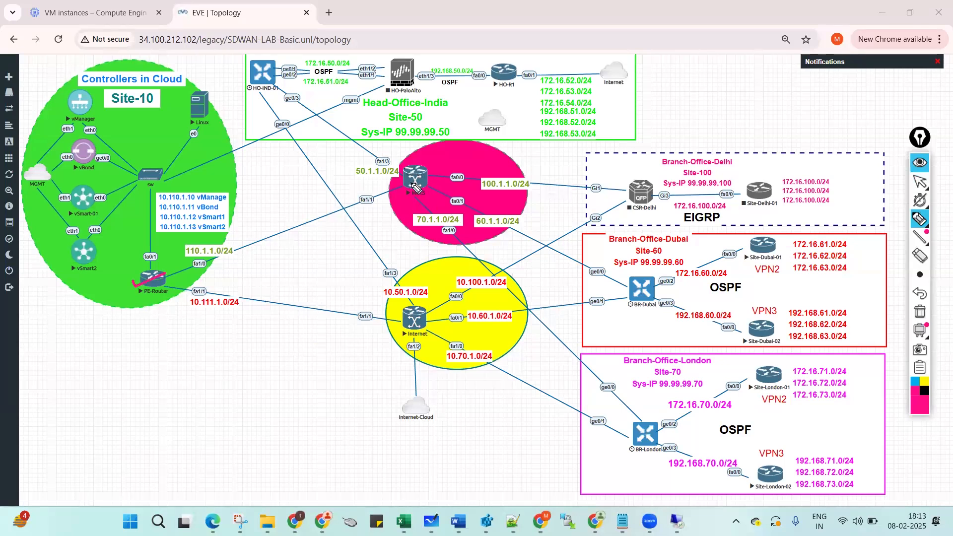
{"action": "left_click_drag", "start_coordinate": [411, 324], "coordinate": [427, 311]}
{"action": "left_click_drag", "start_coordinate": [758, 243], "coordinate": [775, 240]}
{"action": "mouse_move", "coordinate": [757, 325]}
{"action": "left_mouse_down"}
{"action": "mouse_move", "coordinate": [763, 332]}
{"action": "mouse_move", "coordinate": [774, 320]}
{"action": "left_mouse_up"}
{"action": "left_click_drag", "start_coordinate": [768, 377], "coordinate": [788, 366]}
{"action": "mouse_move", "coordinate": [764, 469]}
{"action": "left_mouse_down"}
{"action": "mouse_move", "coordinate": [772, 477]}
{"action": "mouse_move", "coordinate": [790, 460]}
{"action": "left_mouse_up"}
{"action": "left_click_drag", "start_coordinate": [499, 74], "coordinate": [519, 68]}
Circle the vManager, vBond and vSmart controllers, tick BR-Dubai, BR-London and HO-IND-01, then erase annotations.
{"action": "left_click_drag", "start_coordinate": [72, 86], "coordinate": [50, 178]}
{"action": "mouse_move", "coordinate": [53, 226]}
{"action": "left_mouse_down"}
{"action": "mouse_move", "coordinate": [70, 285]}
{"action": "mouse_move", "coordinate": [108, 282]}
{"action": "mouse_move", "coordinate": [134, 190]}
{"action": "mouse_move", "coordinate": [104, 89]}
{"action": "mouse_move", "coordinate": [70, 90]}
{"action": "left_mouse_up"}
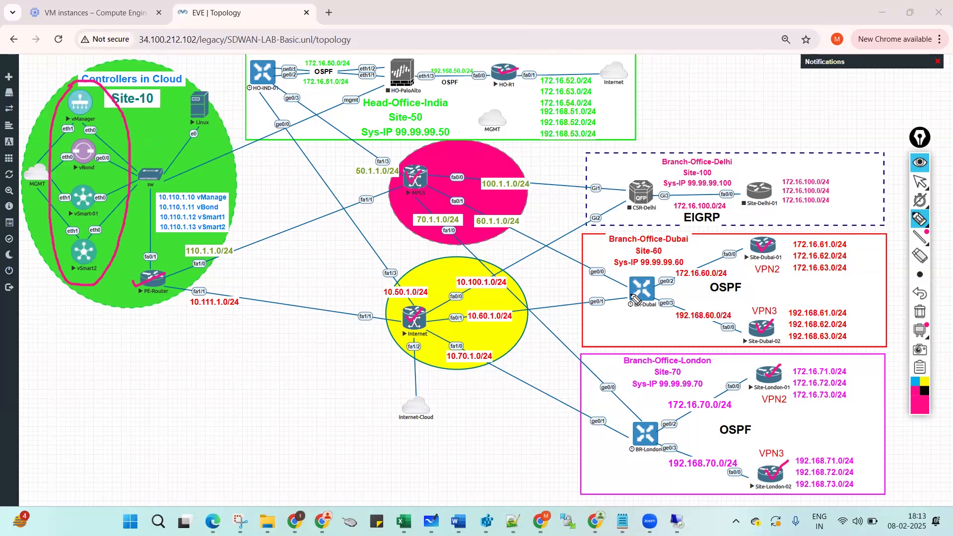
{"action": "left_click_drag", "start_coordinate": [634, 287], "coordinate": [651, 281]}
{"action": "left_click_drag", "start_coordinate": [636, 433], "coordinate": [656, 424]}
{"action": "left_click_drag", "start_coordinate": [259, 74], "coordinate": [274, 68]}
{"action": "mouse_move", "coordinate": [928, 335]}
{"action": "left_click", "coordinate": [919, 311]}
{"action": "left_click", "coordinate": [916, 177]}
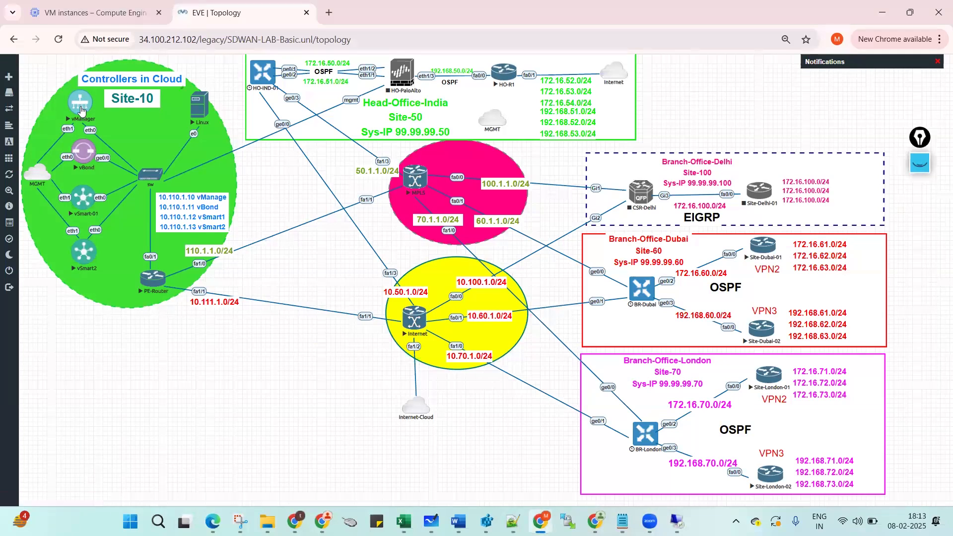
Open the vManager console maximized, log in with the default credentials and set a new admin password.
{"action": "left_click", "coordinate": [81, 110]}
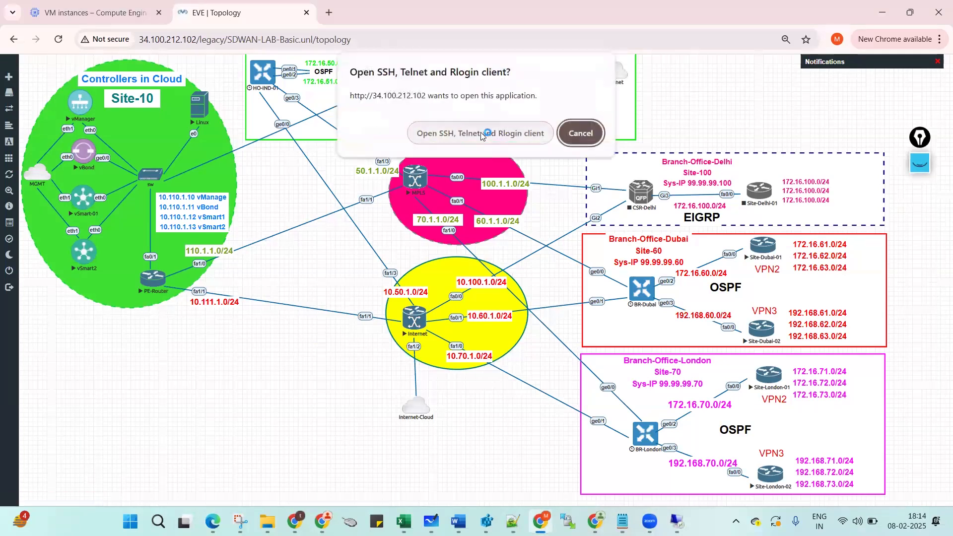
{"action": "left_click", "coordinate": [480, 132]}
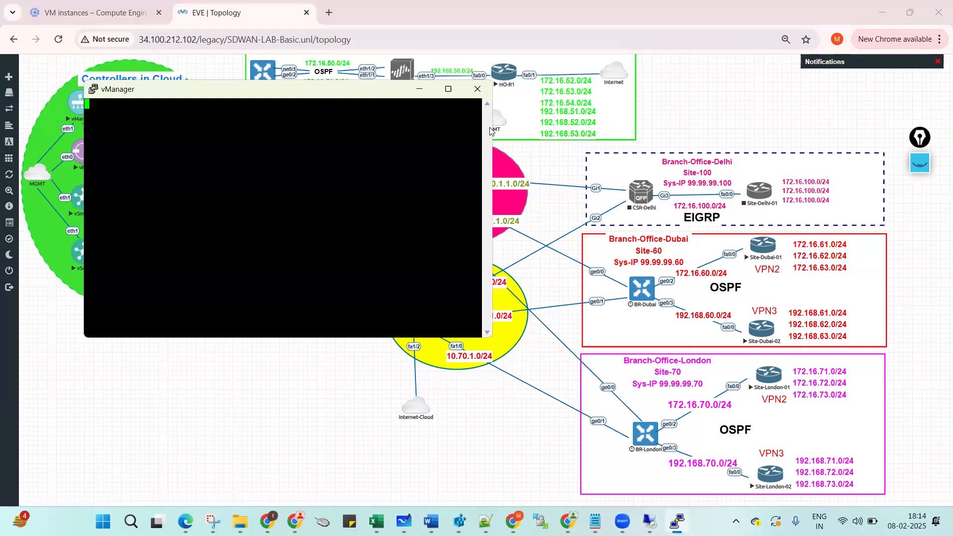
{"action": "left_click", "coordinate": [448, 89]}
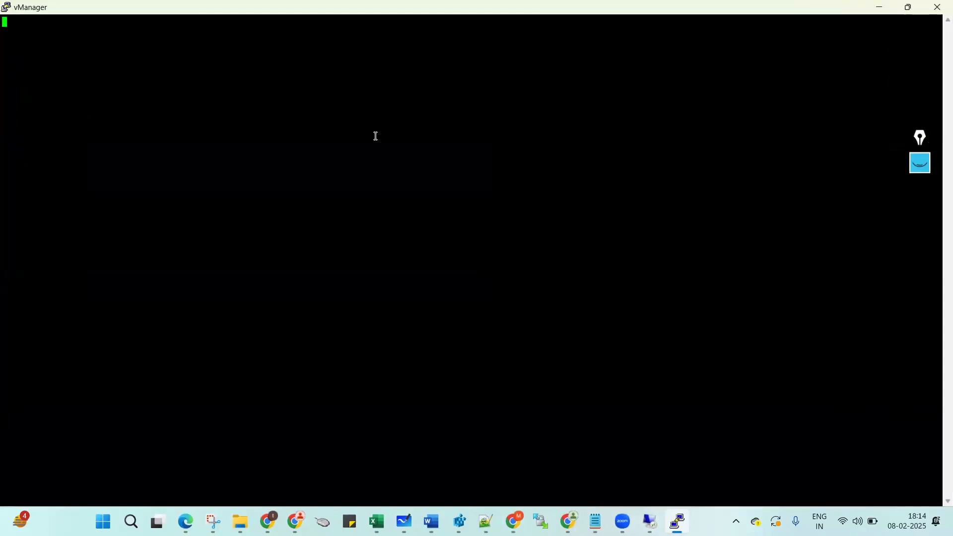
{"action": "key", "text": "Return"}
{"action": "type", "text": "admin"}
{"action": "key", "text": "Return"}
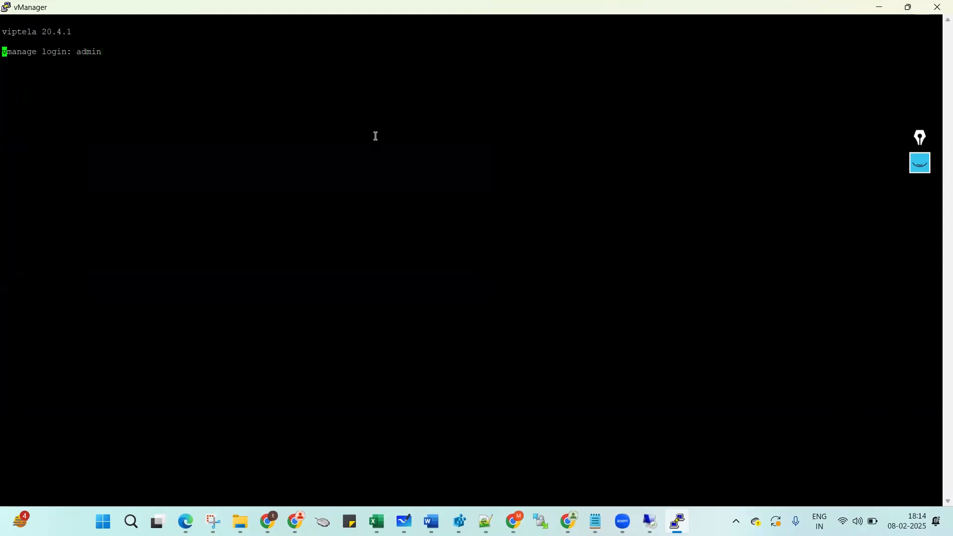
{"action": "type", "text": "admin"}
{"action": "key", "text": "Return"}
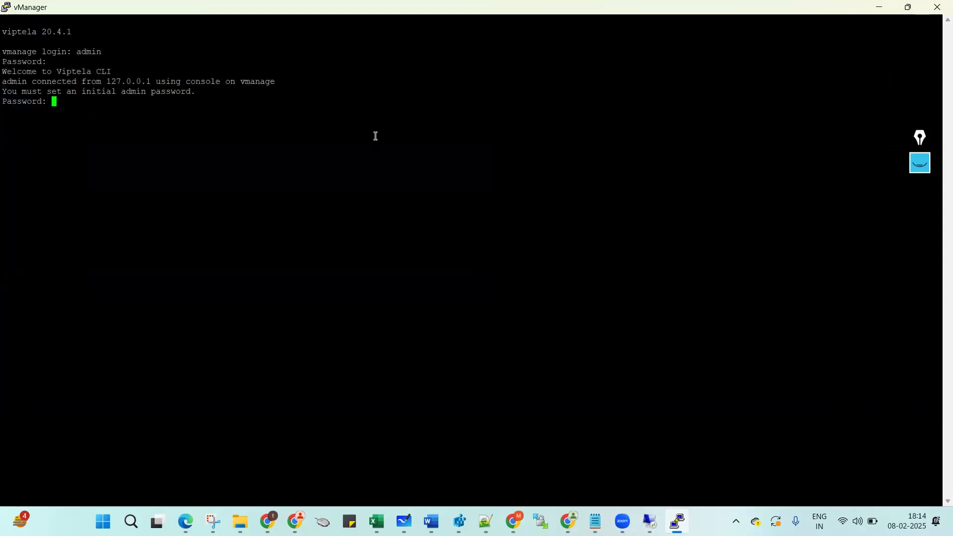
{"action": "key", "text": "Return"}
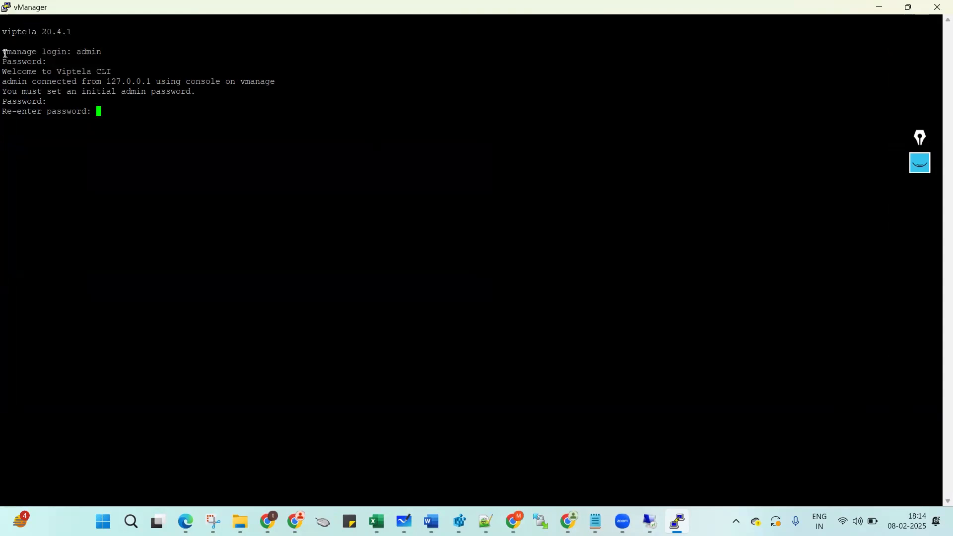
{"action": "key", "text": "Return"}
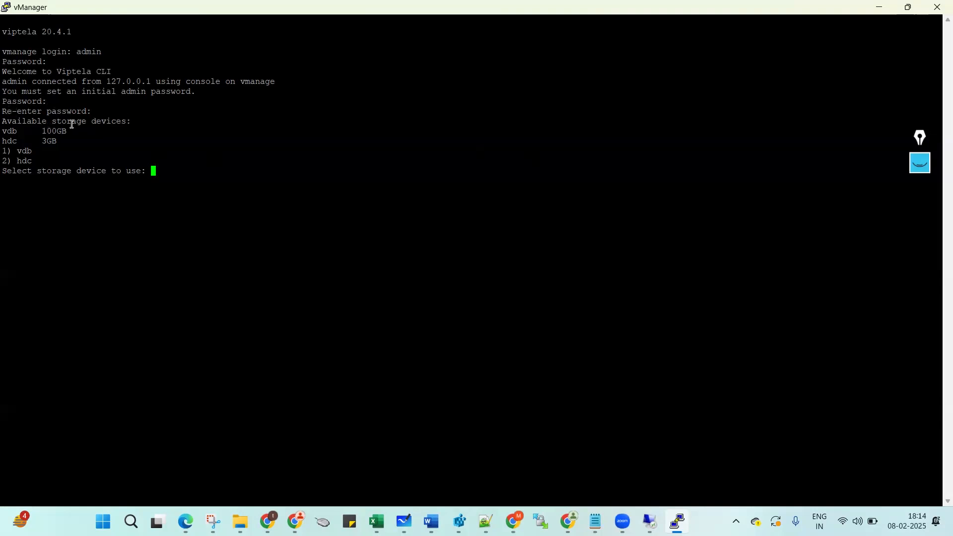
Choose option 1, the 100GB vdb disk, as storage and confirm formatting with y.
{"action": "left_click_drag", "start_coordinate": [2, 121], "coordinate": [124, 124]}
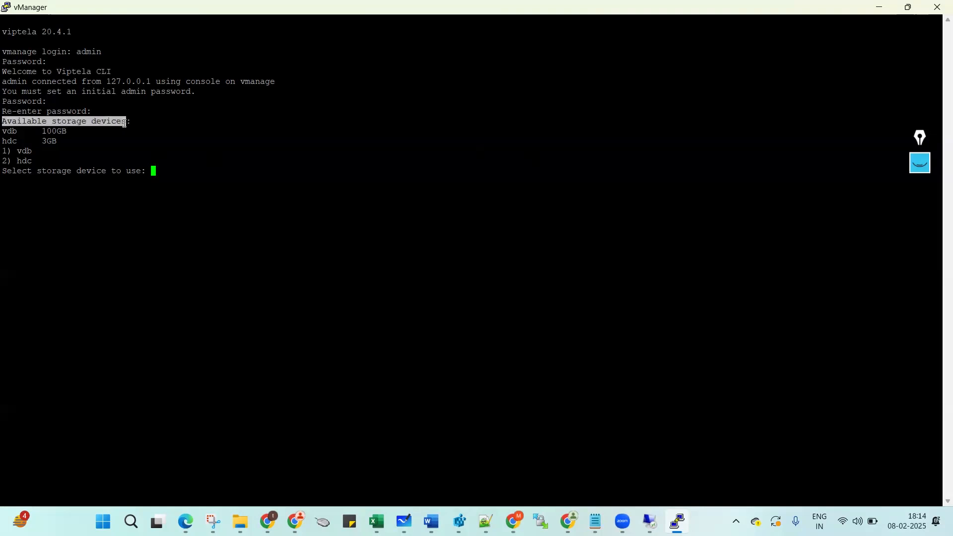
{"action": "left_click", "coordinate": [184, 165]}
{"action": "type", "text": "1"}
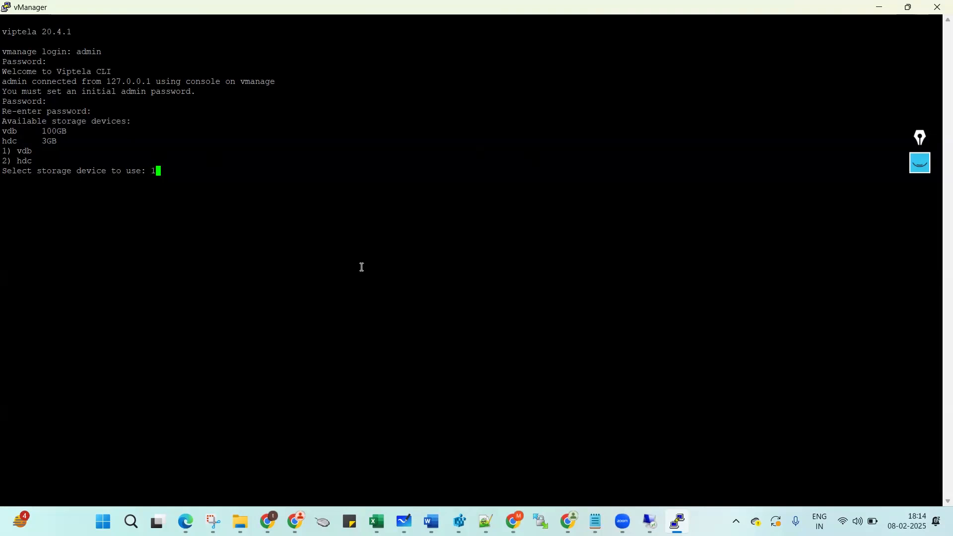
{"action": "double_click", "coordinate": [12, 130]}
{"action": "double_click", "coordinate": [50, 131]}
{"action": "double_click", "coordinate": [172, 170]}
{"action": "key", "text": "Return"}
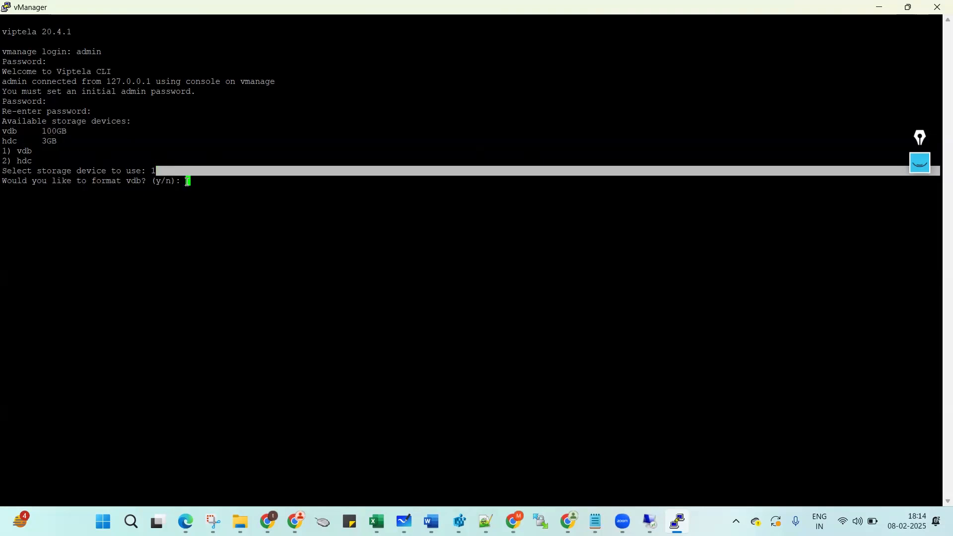
{"action": "type", "text": "y"}
{"action": "key", "text": "Return"}
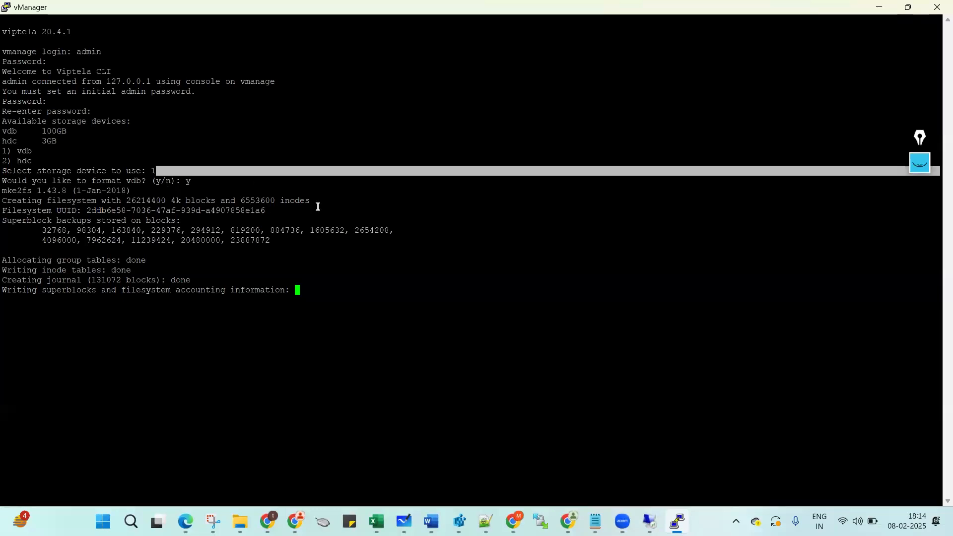
Clear the old router configuration out of the conf t Notepad draft.
{"action": "mouse_move", "coordinate": [595, 519]}
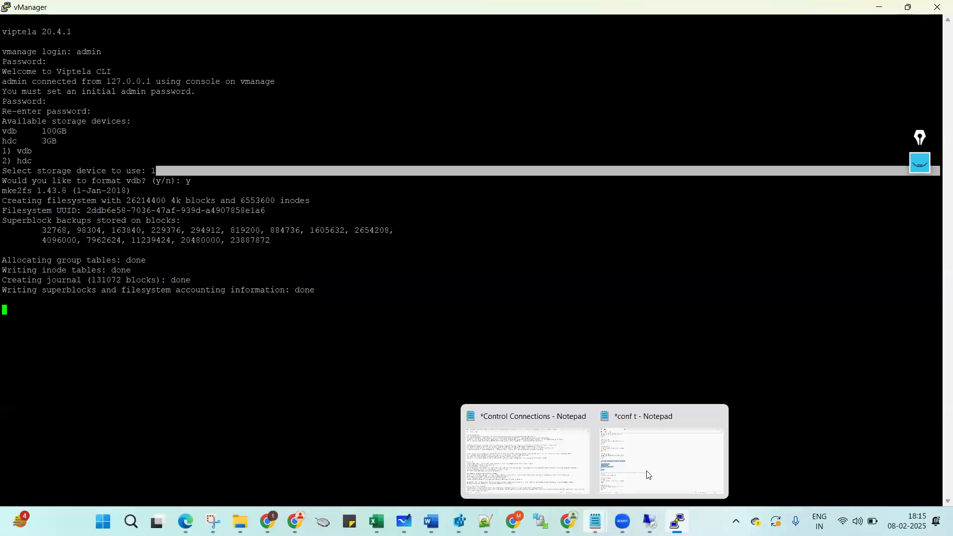
{"action": "left_click", "coordinate": [682, 463]}
{"action": "left_click", "coordinate": [236, 239]}
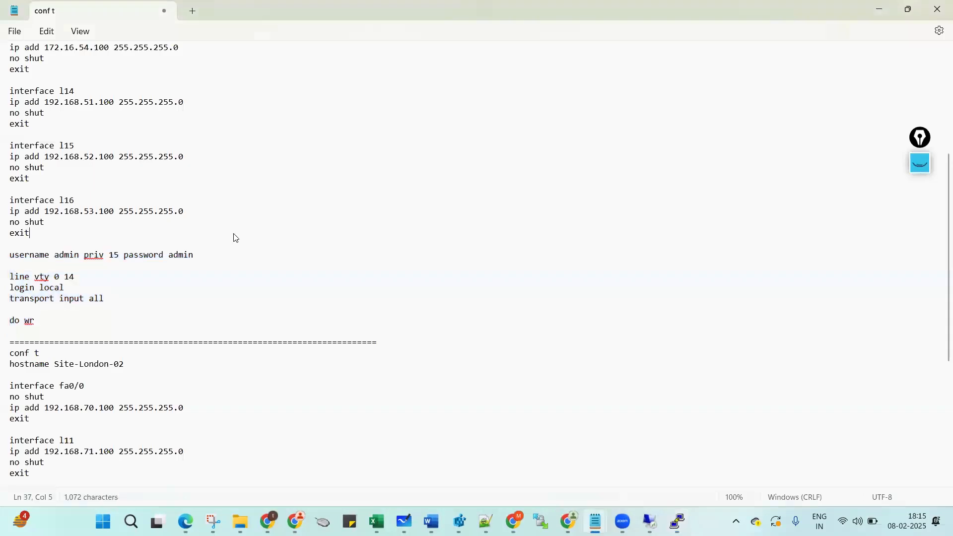
{"action": "key", "text": "ctrl+a"}
{"action": "key", "text": "BackSpace"}
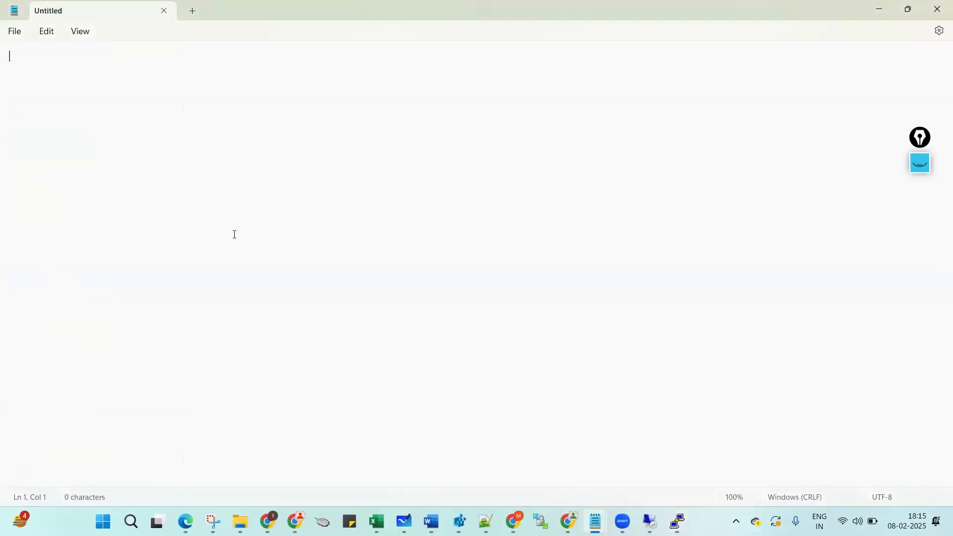
Type conf t, system, host-name vManage and system-ip 99.99.99.10 into the draft.
{"action": "type", "text": "conf t  "}
{"action": "type", "text": "system "}
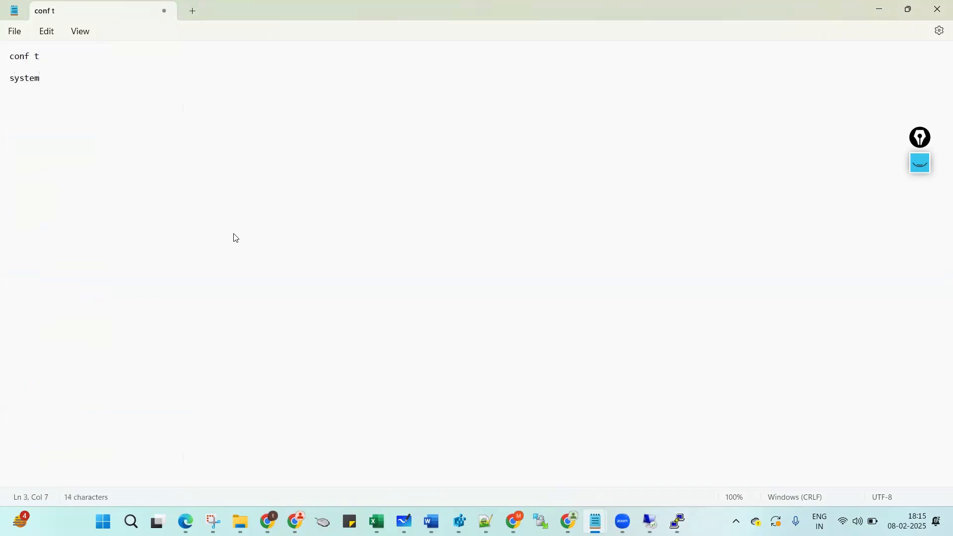
{"action": "type", "text": "host-name"}
{"action": "type", "text": "vManage"}
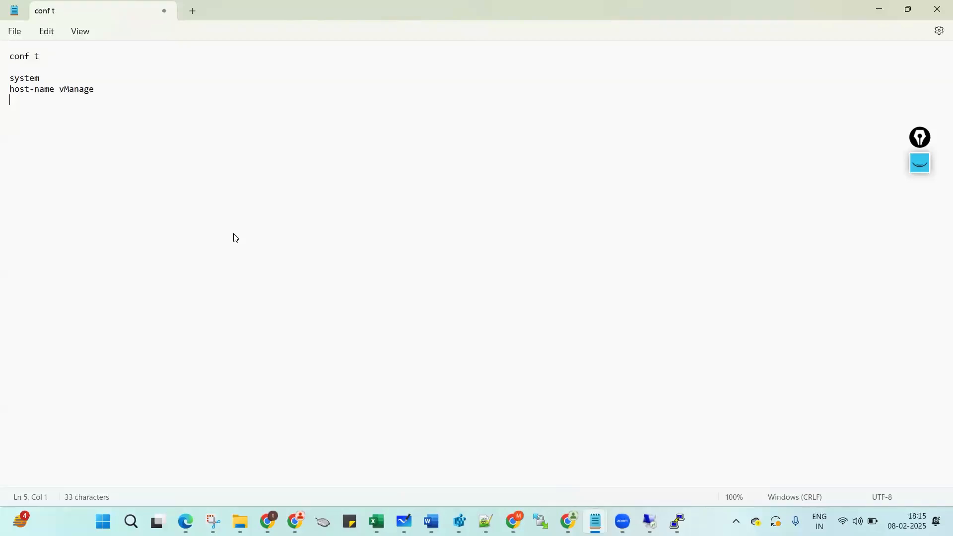
{"action": "type", "text": "system-ip 99.99.99.10"}
{"action": "key", "text": "Return"}
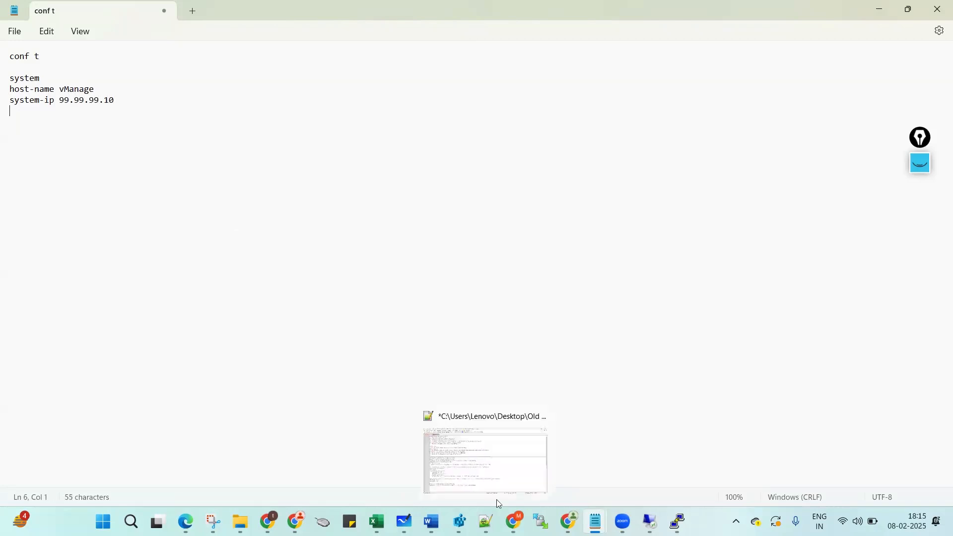
{"action": "key", "text": "alt+Tab"}
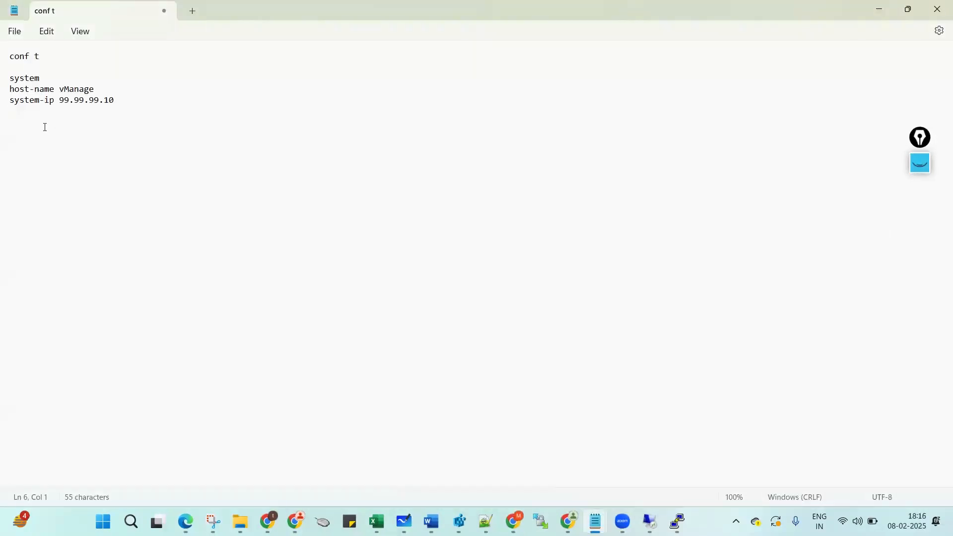
Add site-id 10, organization-name sianets, clock timezone Asia/Kolkata and a vbond line, then view the EVE topology.
{"action": "type", "text": "site"}
{"action": "type", "text": "-id"}
{"action": "type", "text": " 10 "}
{"action": "type", "text": "organizat"}
{"action": "type", "text": "ion"}
{"action": "type", "text": "-name siane"}
{"action": "type", "text": "ts"}
{"action": "key", "text": "Return"}
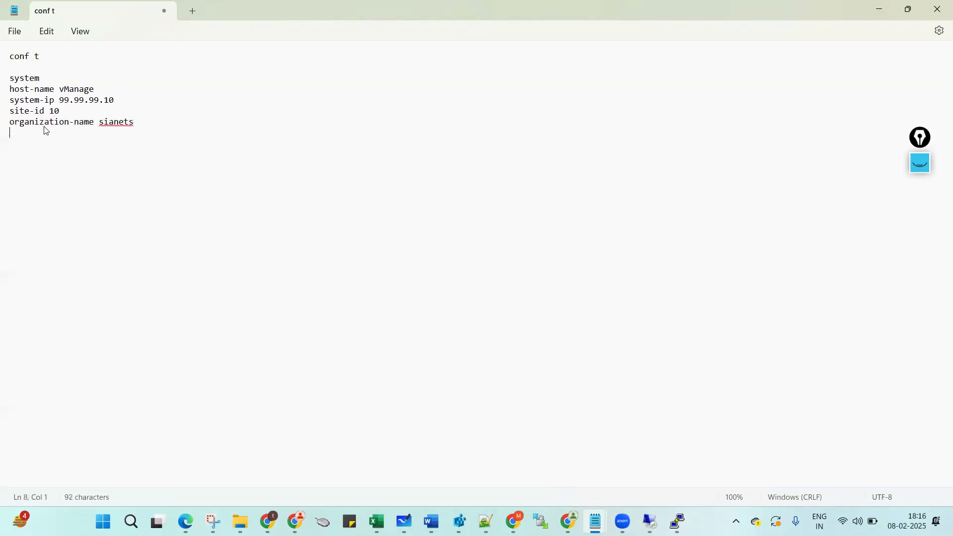
{"action": "type", "text": "clock timezone Asia/Kolkata"}
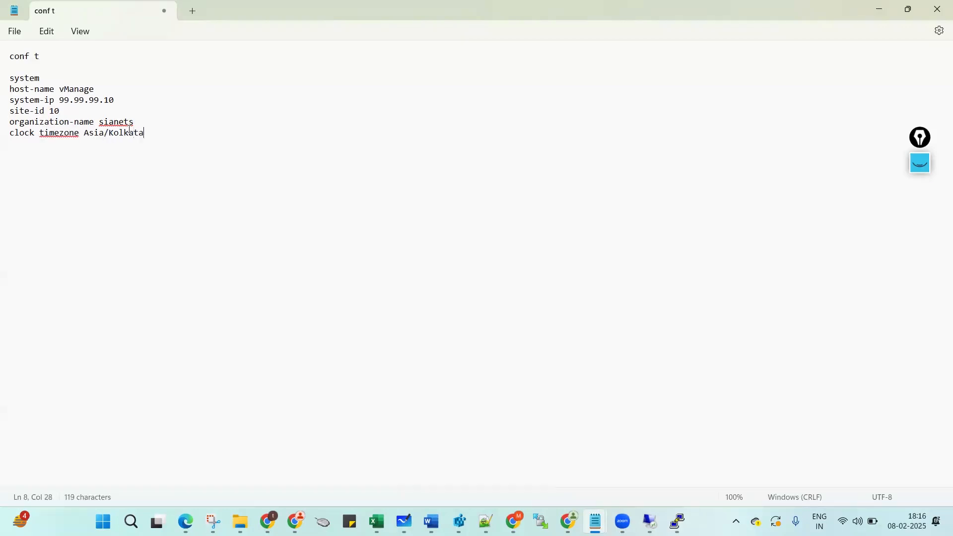
{"action": "key", "text": "Return"}
{"action": "type", "text": "vbond"}
{"action": "left_click", "coordinate": [568, 521]}
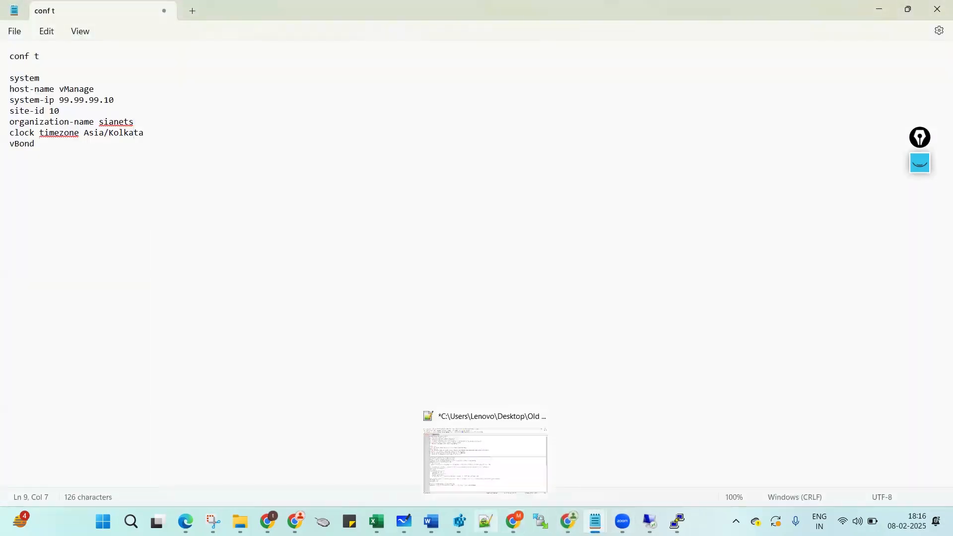
{"action": "left_click", "coordinate": [513, 521]}
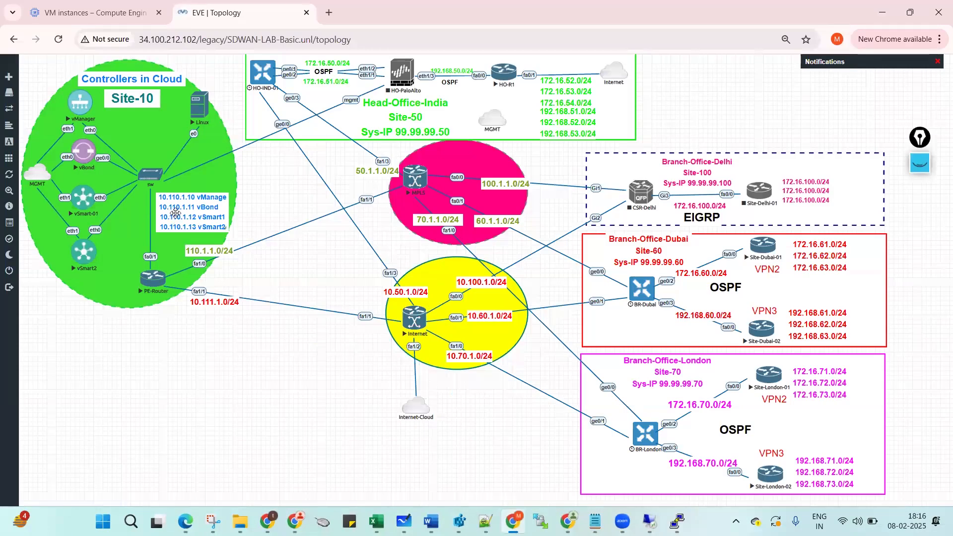
Complete the line as 'vbond 10.110.1.11' and close the system block with exit.
{"action": "key", "text": "alt+Tab"}
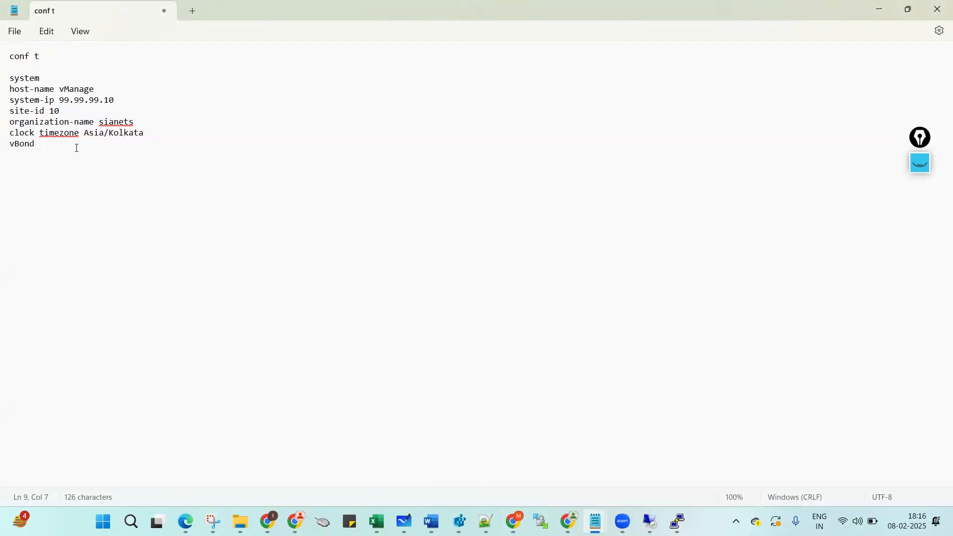
{"action": "key", "text": "BackSpace"}
{"action": "type", "text": "b"}
{"action": "key", "text": "End"}
{"action": "type", "text": "10.110.1.11"}
{"action": "key", "text": "Return"}
{"action": "type", "text": "exit"}
{"action": "key", "text": "Return"}
{"action": "key", "text": "Return"}
Start a vpn 0 block after a blank line, then bring the EVE-NG topology back.
{"action": "left_click_drag", "start_coordinate": [10, 90], "coordinate": [112, 147]}
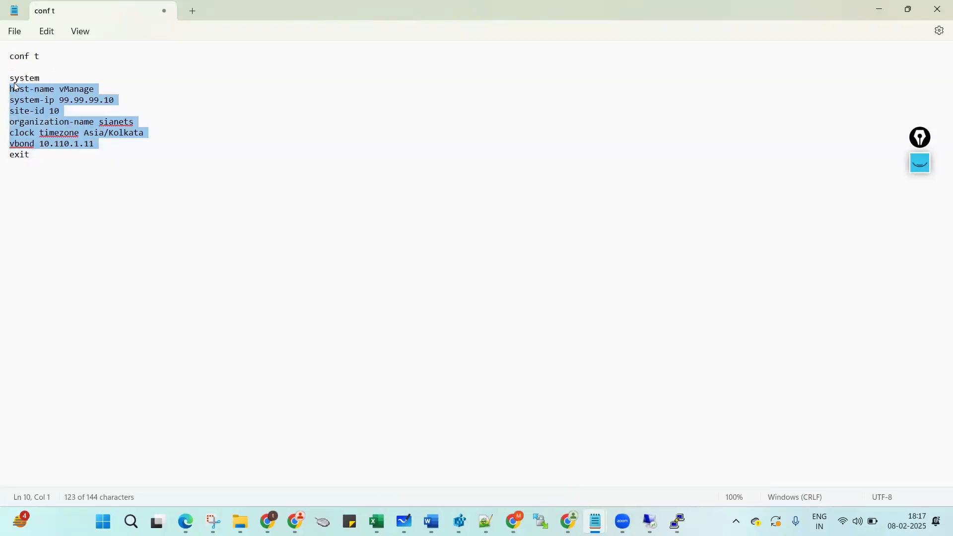
{"action": "double_click", "coordinate": [18, 156]}
{"action": "left_click", "coordinate": [94, 175]}
{"action": "key", "text": "Return"}
{"action": "type", "text": "vpn 0"}
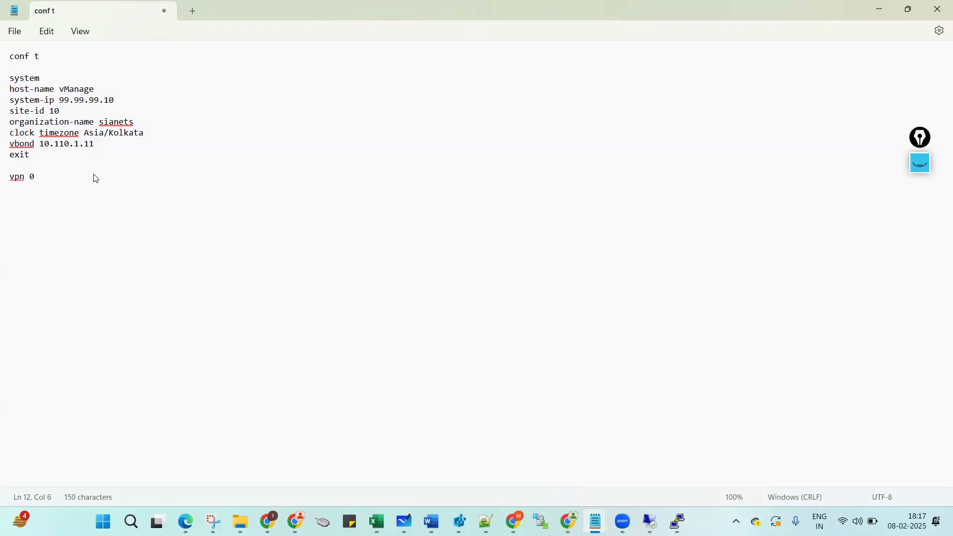
{"action": "key", "text": "Return"}
{"action": "left_click_drag", "start_coordinate": [55, 177], "coordinate": [57, 184]}
{"action": "left_click", "coordinate": [56, 190]}
{"action": "left_click", "coordinate": [515, 521]}
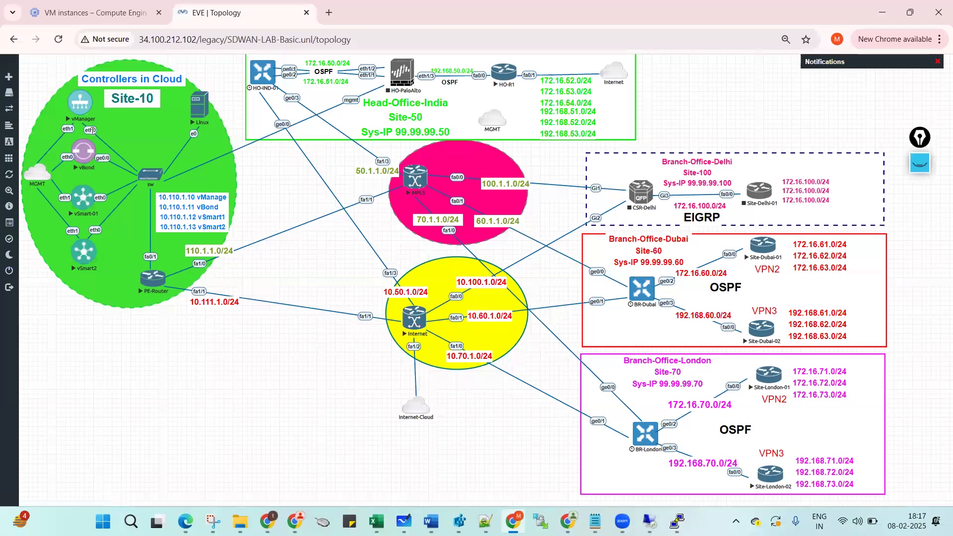
Add an interface eth 0 line under vpn 0 in the draft.
{"action": "mouse_move", "coordinate": [594, 521]}
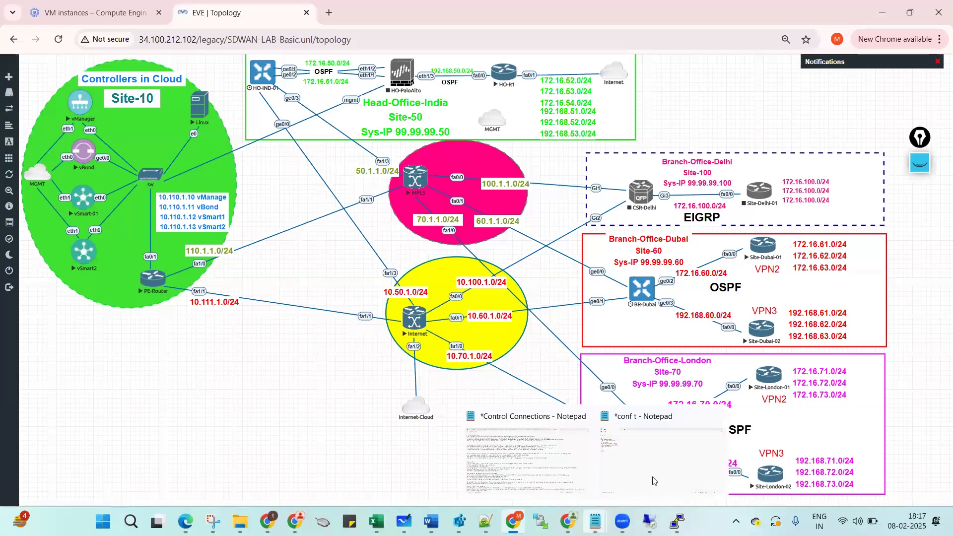
{"action": "left_click", "coordinate": [653, 480]}
{"action": "type", "text": "interface eth 0"}
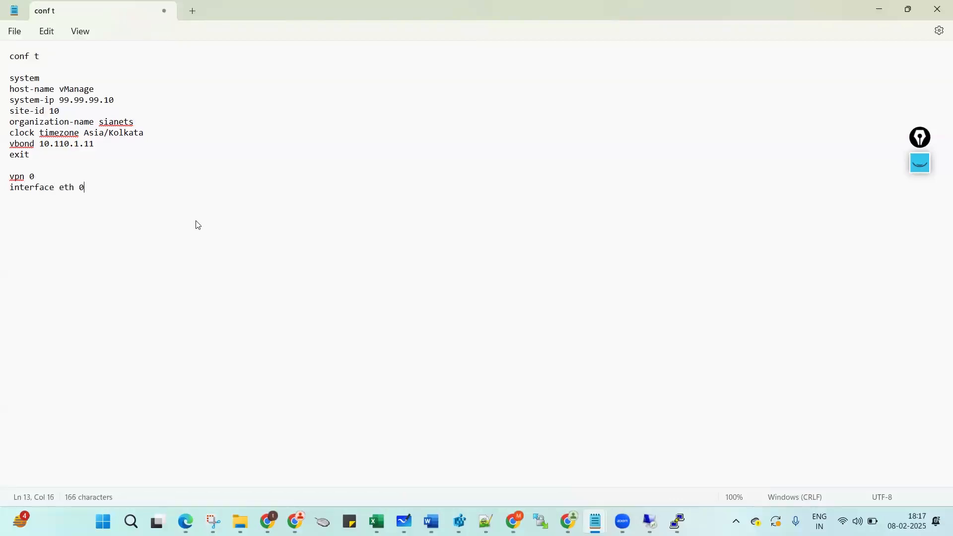
{"action": "key", "text": "Return"}
Underline vManage's address 10.110.1.10 on the EVE topology, clear the mark and return to Notepad.
{"action": "left_click", "coordinate": [515, 522]}
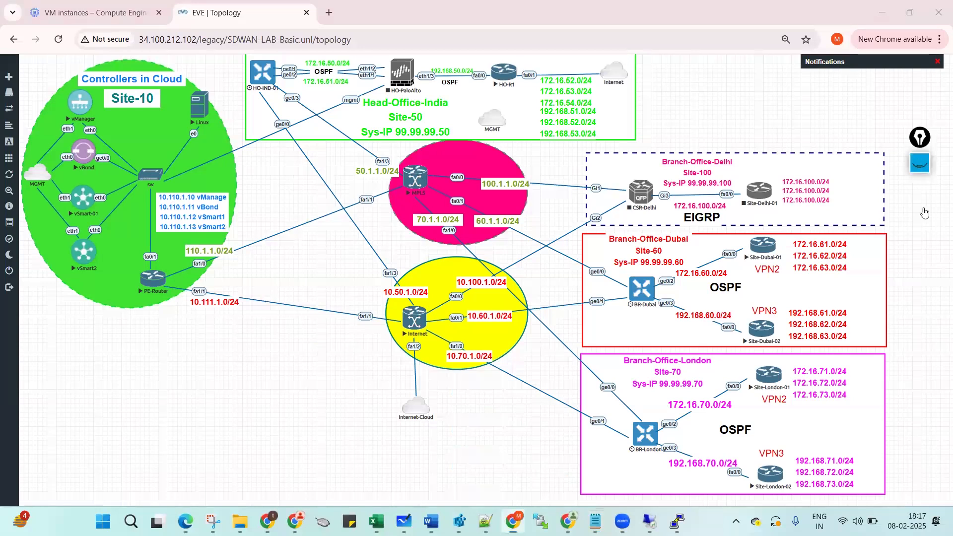
{"action": "left_click", "coordinate": [915, 161]}
{"action": "left_click", "coordinate": [919, 219]}
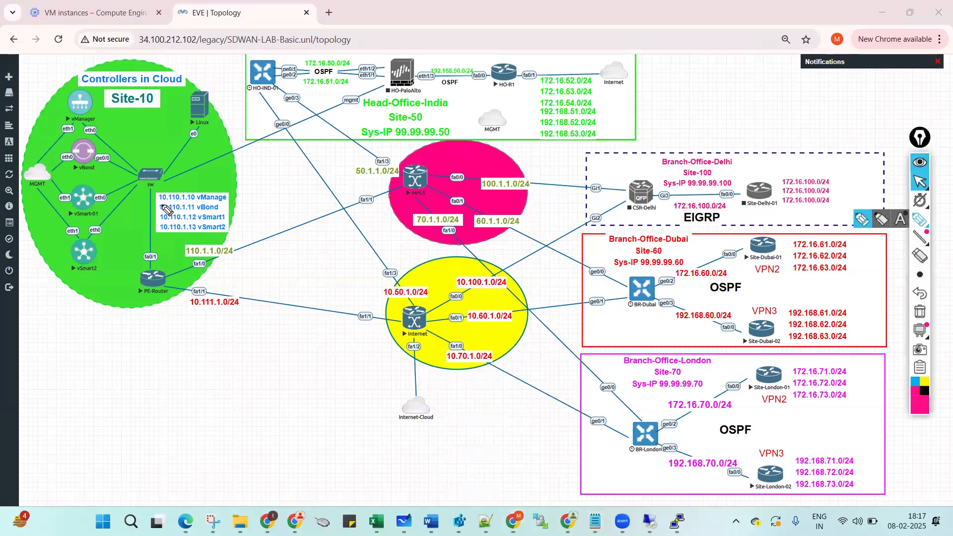
{"action": "left_click_drag", "start_coordinate": [159, 202], "coordinate": [194, 203]}
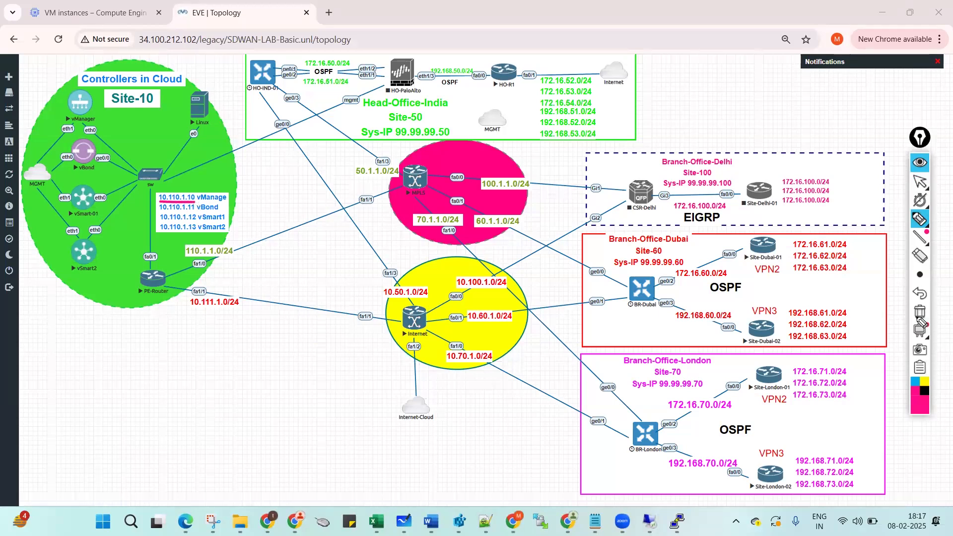
{"action": "left_click", "coordinate": [920, 165]}
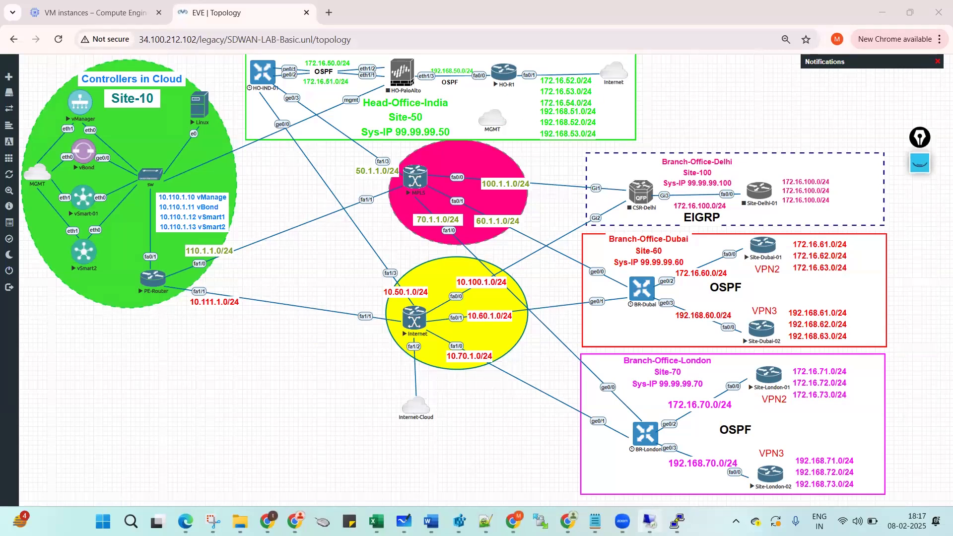
{"action": "mouse_move", "coordinate": [595, 521]}
{"action": "left_click", "coordinate": [664, 457]}
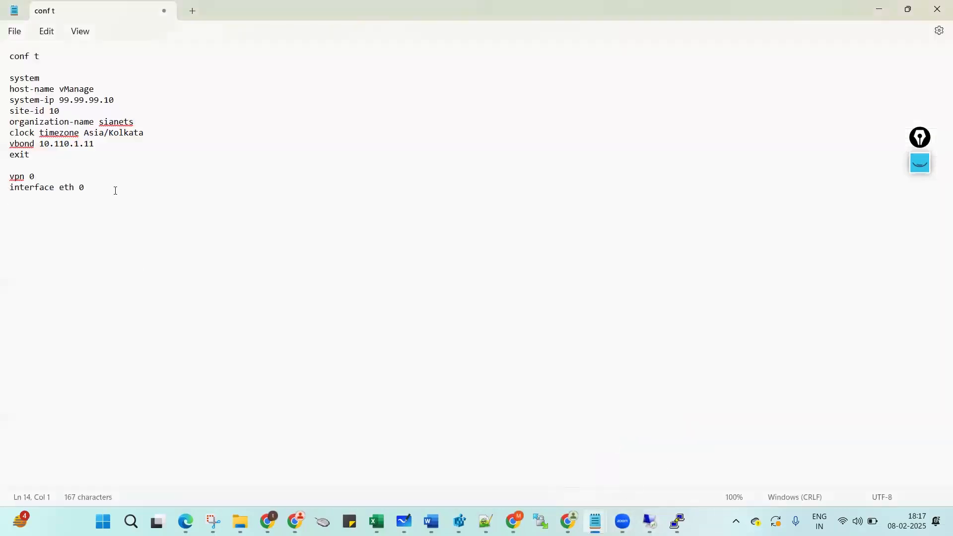
Give eth 0 ip address 10.110.1.10/24, tunnel-interface and allow-service all.
{"action": "type", "text": "ip address 10.110.1.10"}
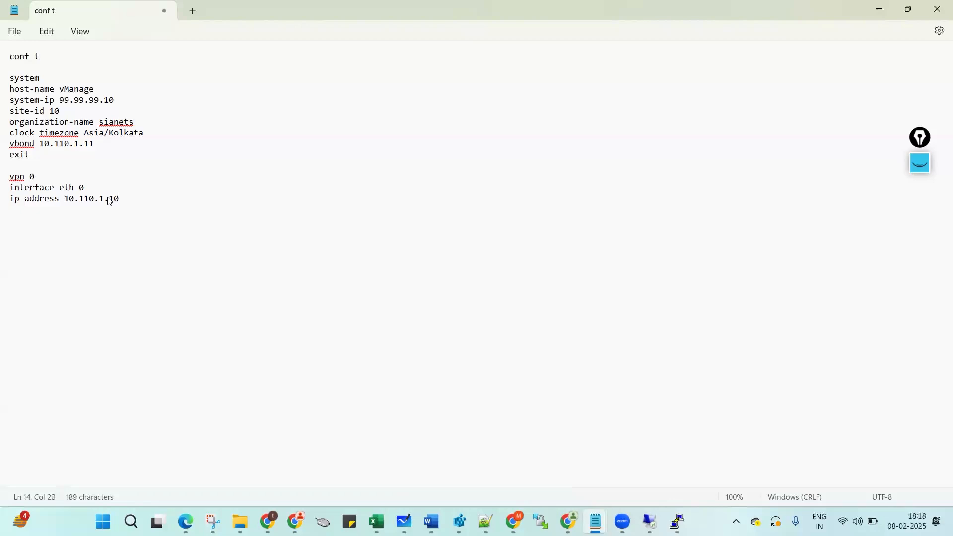
{"action": "type", "text": "/24"}
{"action": "key", "text": "Return"}
{"action": "type", "text": "tunnel-interface"}
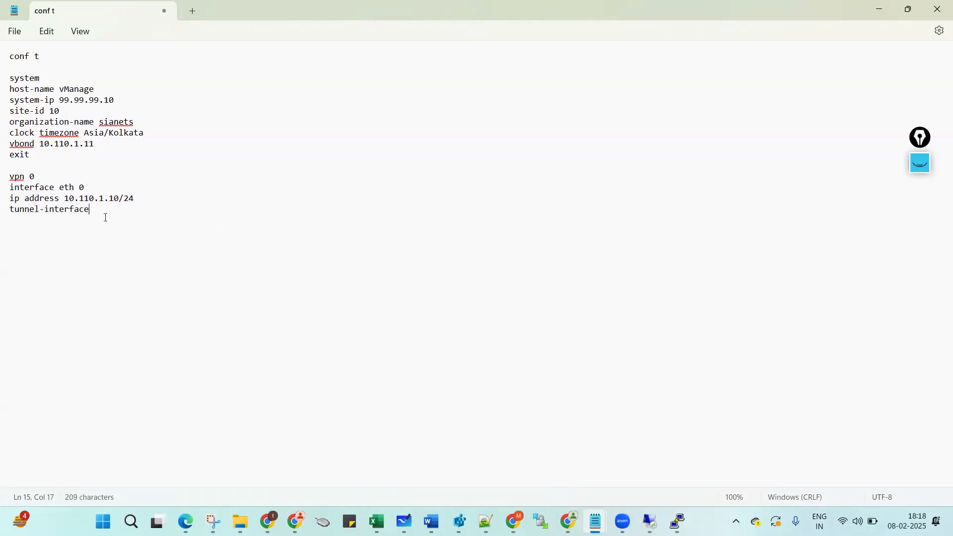
{"action": "key", "text": "Return"}
{"action": "type", "text": "allow-service all"}
{"action": "key", "text": "Return"}
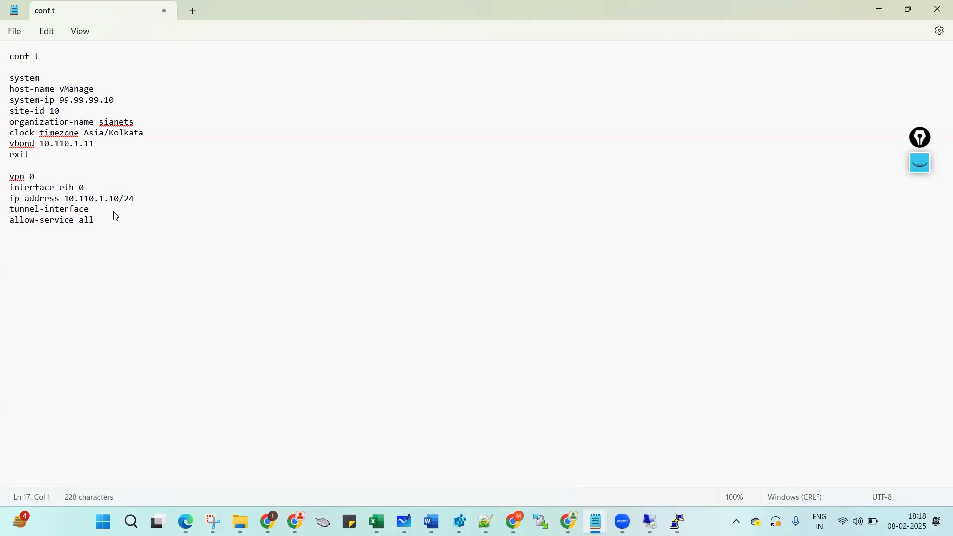
Add allow-service sshd, Netconf and https lines, followed by no shutdown.
{"action": "key", "text": "shift+End"}
{"action": "key", "text": "shift+Left"}
{"action": "key", "text": "shift+Left"}
{"action": "key", "text": "shift+Left"}
{"action": "key", "text": "ctrl+c"}
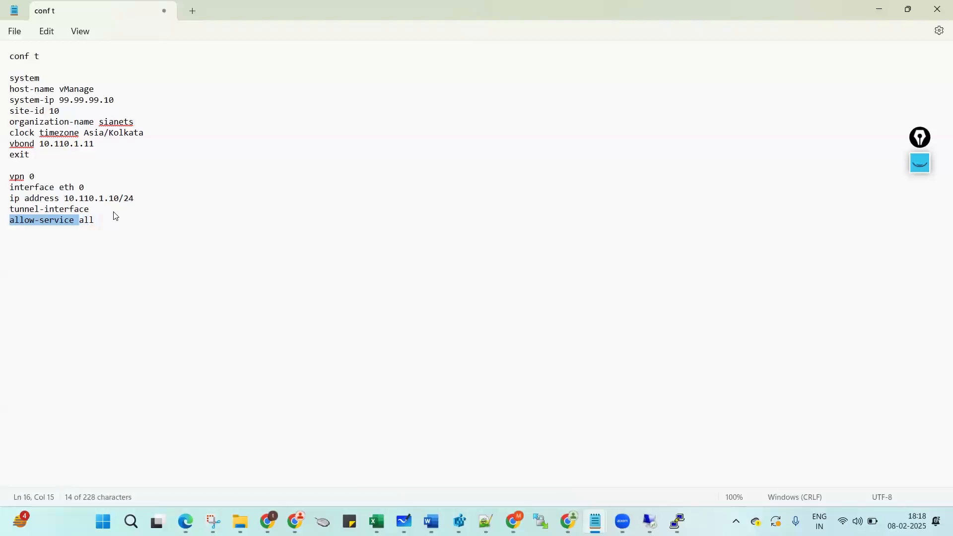
{"action": "key", "text": "Down"}
{"action": "key", "text": "ctrl+v"}
{"action": "type", "text": "s"}
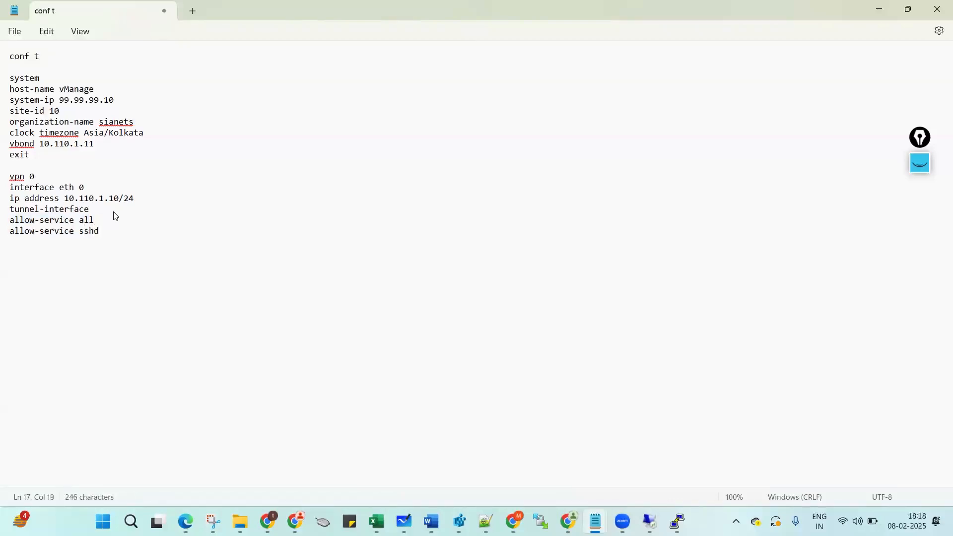
{"action": "key", "text": "Return"}
{"action": "type", "text": "allow-service netconf"}
{"action": "key", "text": "Return"}
{"action": "type", "text": "allow-service "}
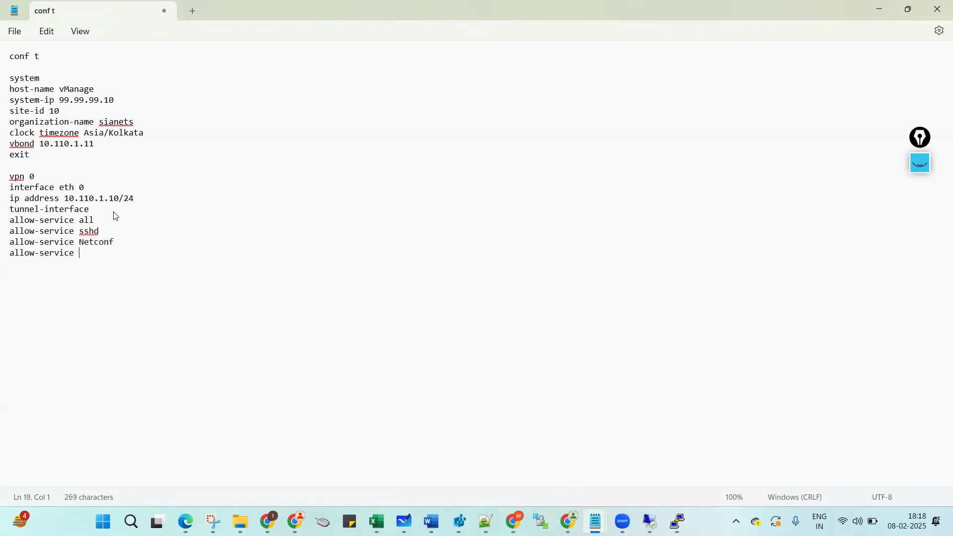
{"action": "type", "text": "https"}
{"action": "key", "text": "Return"}
{"action": "type", "text": "no shutdown"}
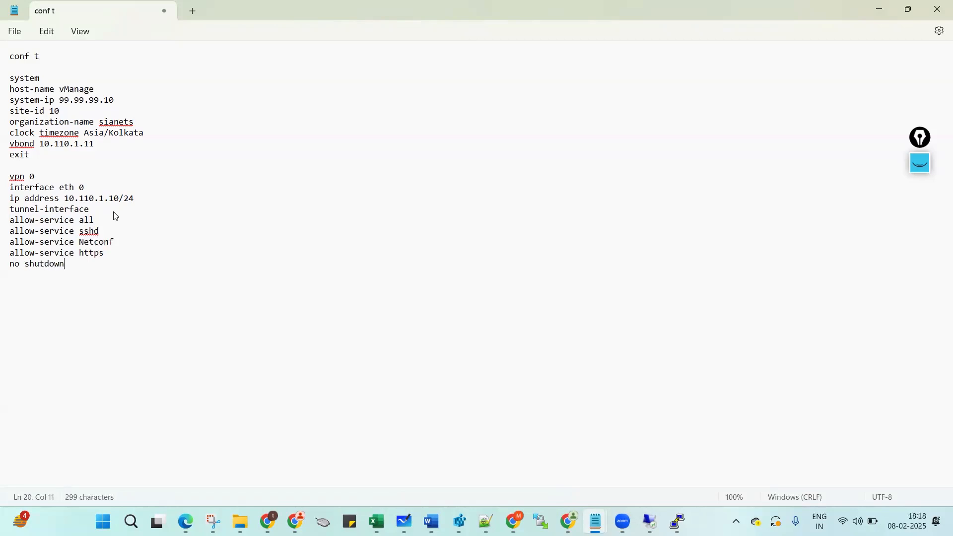
Briefly mark and select the allow-service sshd line for review, leaving the draft unchanged.
{"action": "left_click", "coordinate": [920, 163]}
{"action": "left_click", "coordinate": [920, 219]}
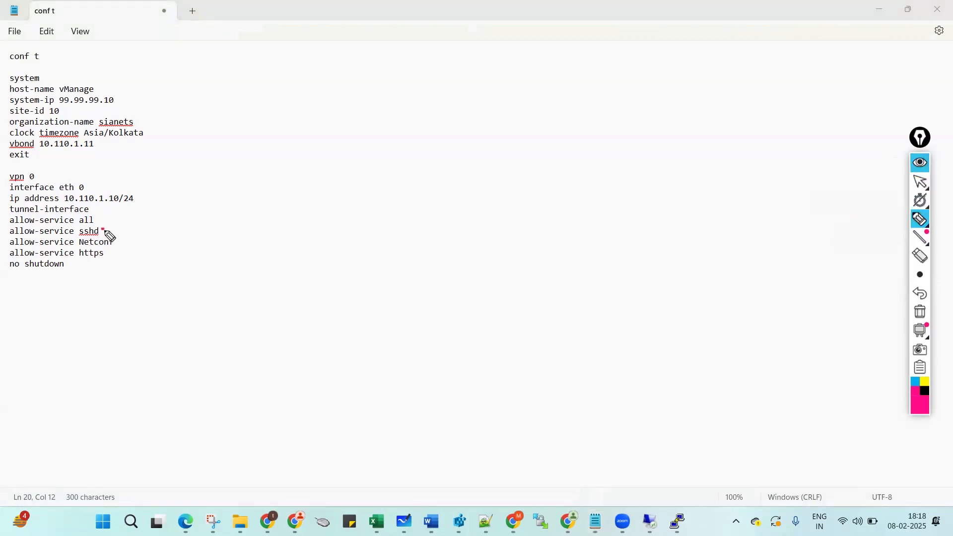
{"action": "left_click_drag", "start_coordinate": [103, 229], "coordinate": [132, 220]}
{"action": "left_click", "coordinate": [920, 311]}
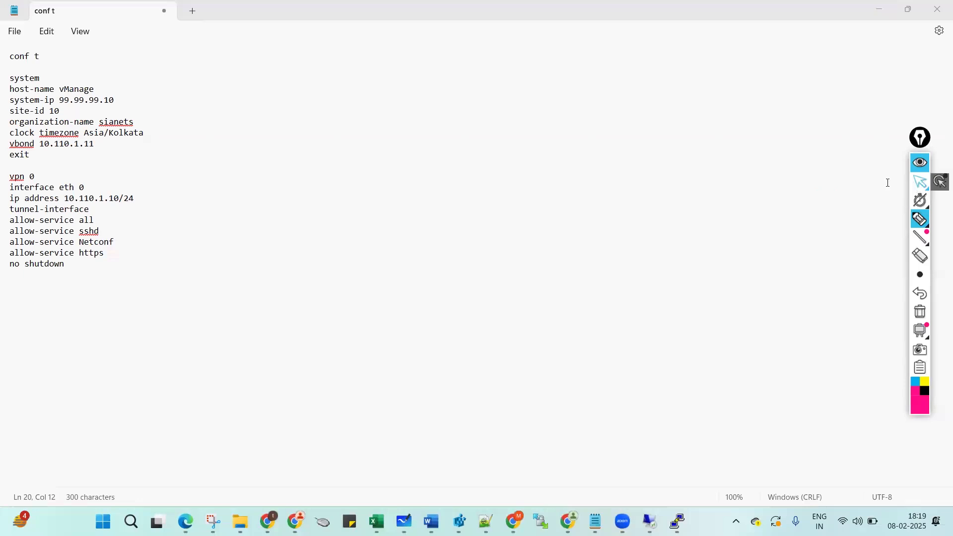
{"action": "left_click", "coordinate": [921, 185]}
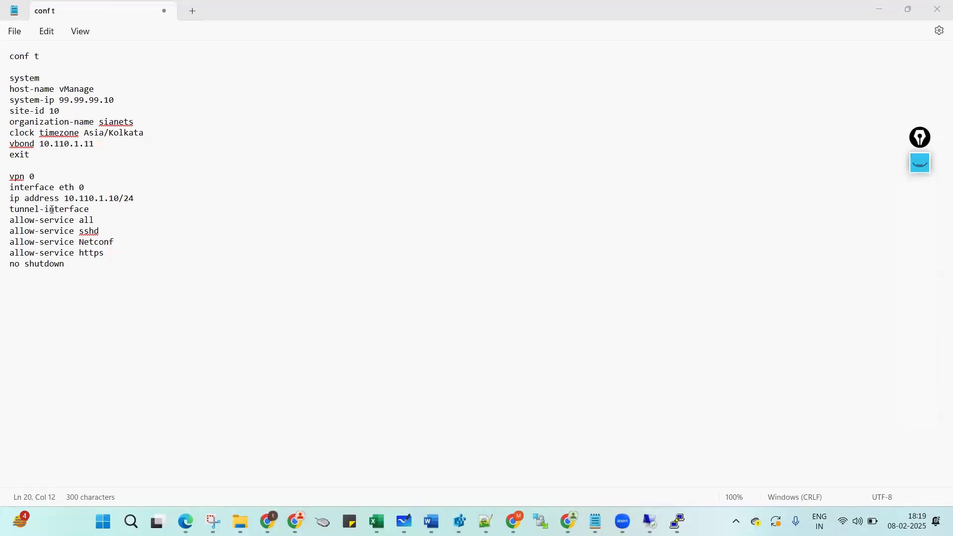
{"action": "left_click_drag", "start_coordinate": [13, 233], "coordinate": [94, 234]}
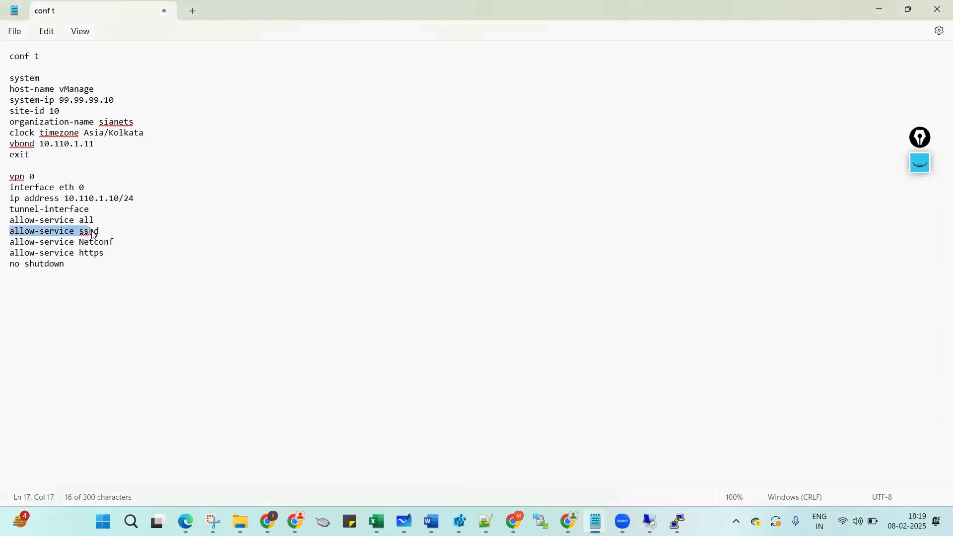
{"action": "left_click", "coordinate": [351, 314]}
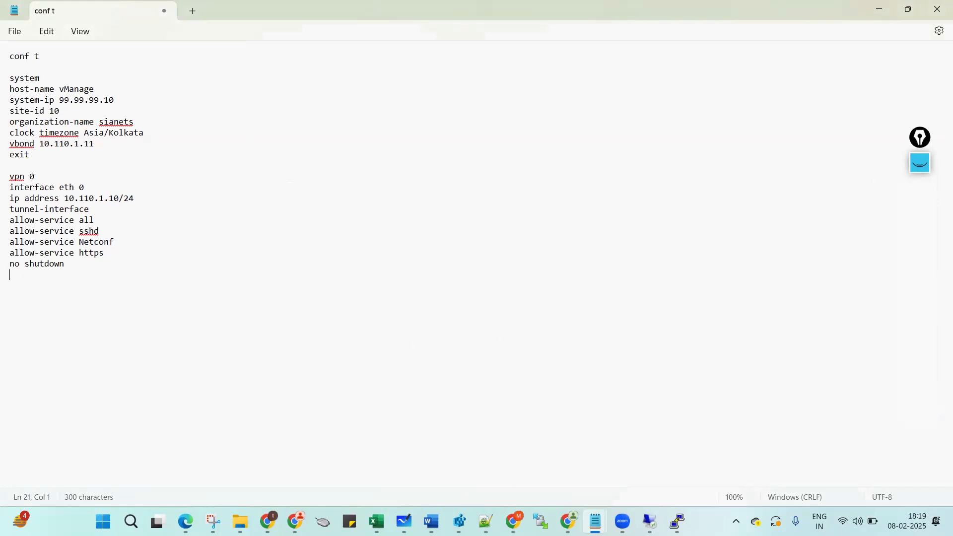
{"action": "mouse_move", "coordinate": [509, 518]}
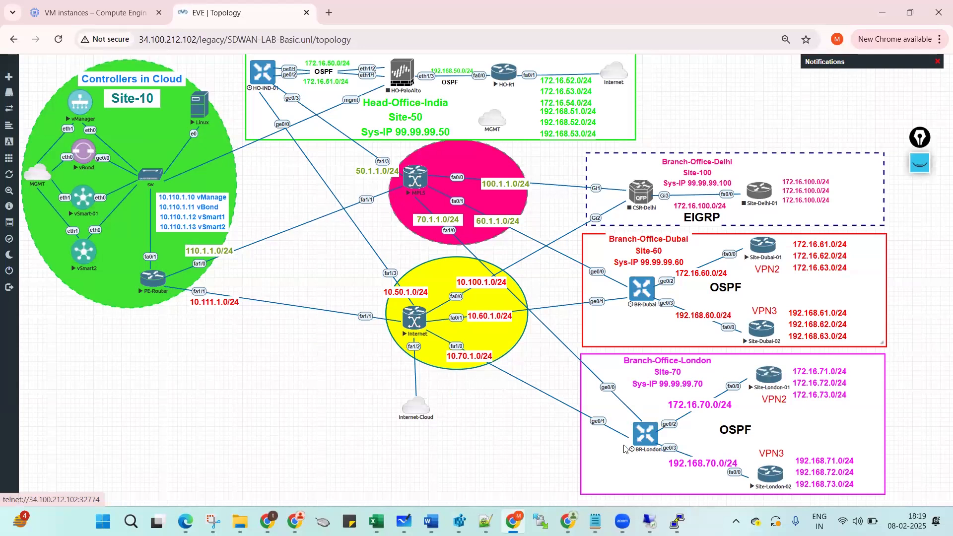
Change the capitalised Netconf service entry to lowercase netconf.
{"action": "mouse_move", "coordinate": [649, 521]}
{"action": "mouse_move", "coordinate": [595, 521]}
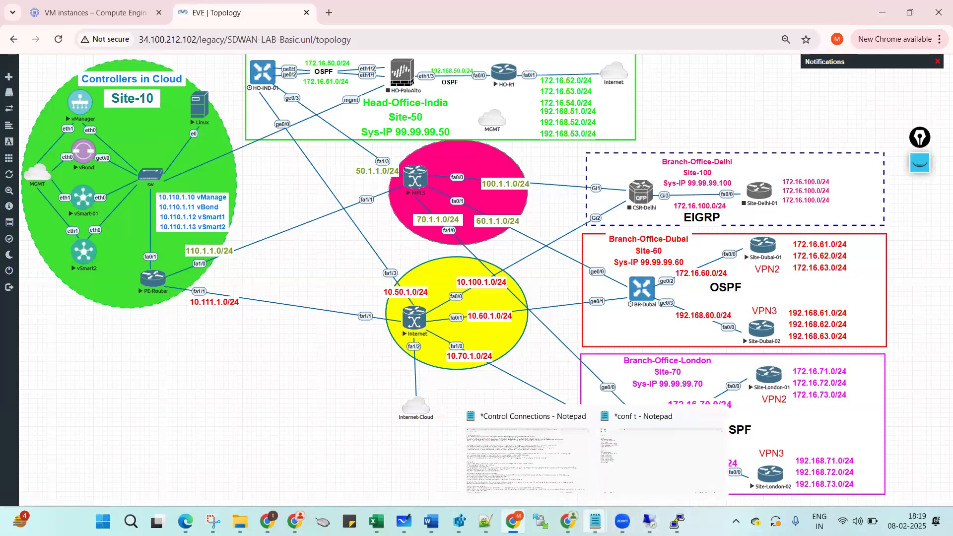
{"action": "left_click", "coordinate": [636, 469]}
{"action": "double_click", "coordinate": [89, 232]}
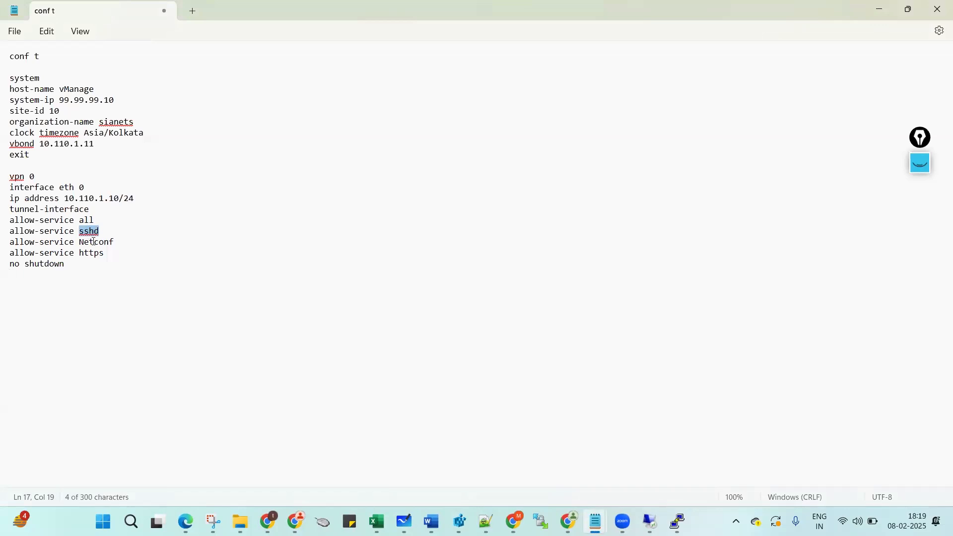
{"action": "double_click", "coordinate": [94, 243]}
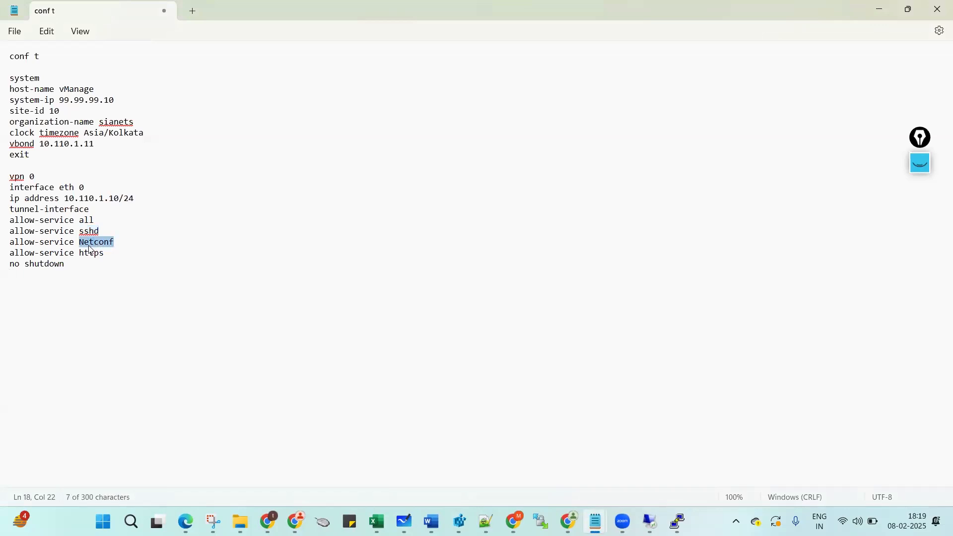
{"action": "left_click", "coordinate": [85, 242]}
{"action": "key", "text": "BackSpace"}
{"action": "type", "text": "n"}
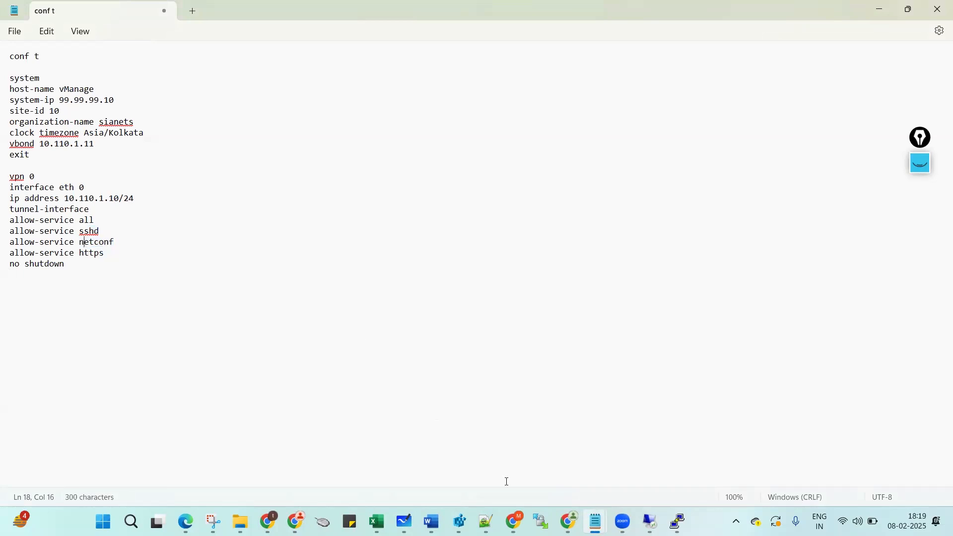
Check the corrected netconf line against the EVE topology and return to the draft.
{"action": "left_click", "coordinate": [514, 521]}
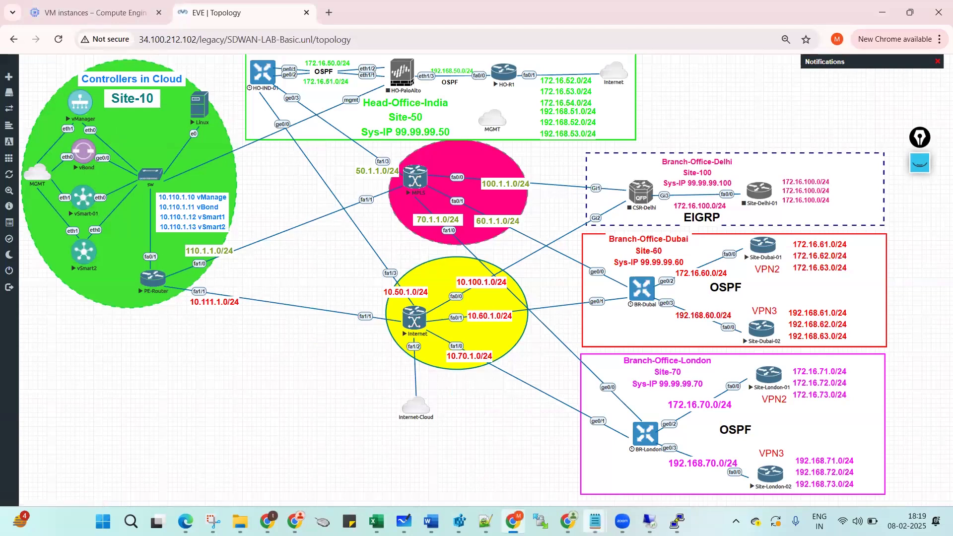
{"action": "mouse_move", "coordinate": [595, 521]}
{"action": "left_click", "coordinate": [628, 476]}
{"action": "double_click", "coordinate": [89, 243]}
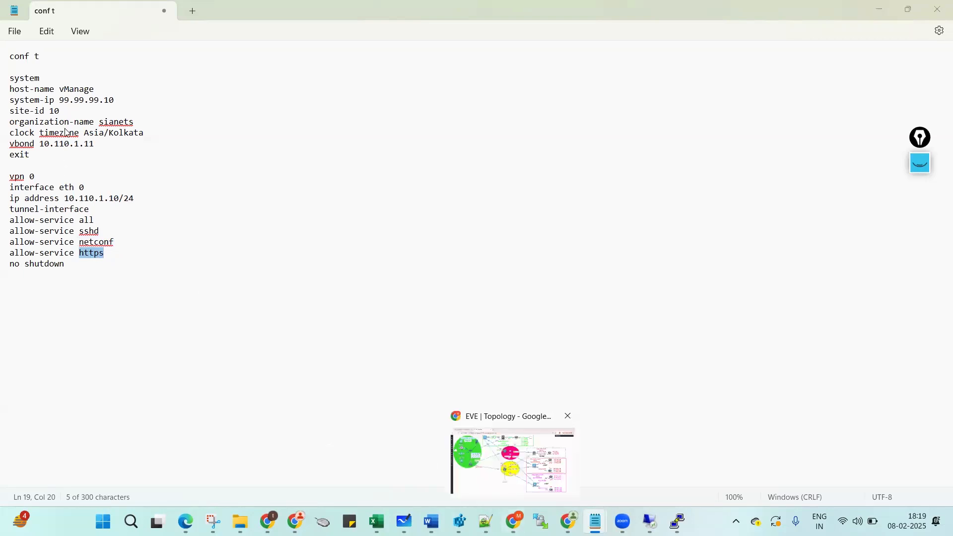
{"action": "left_click", "coordinate": [513, 521]}
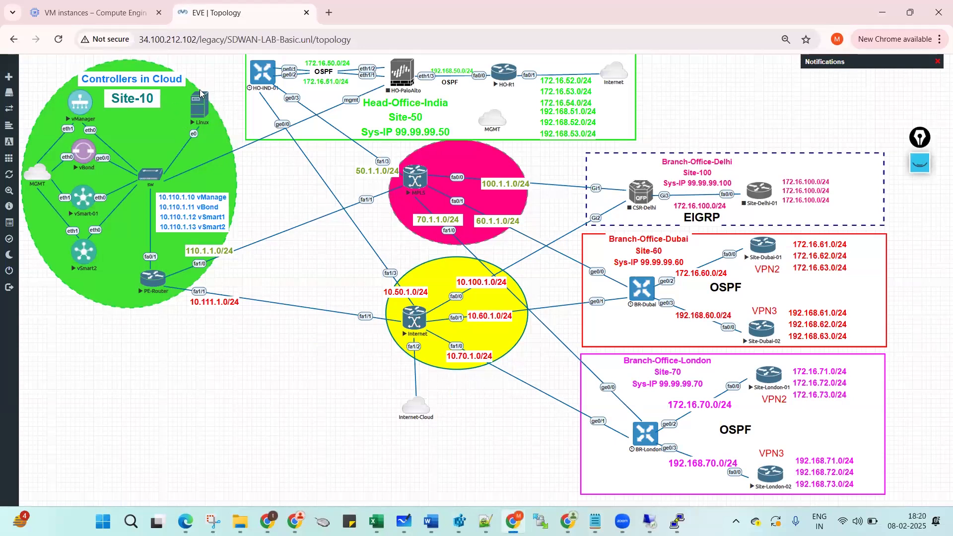
{"action": "mouse_move", "coordinate": [675, 520]}
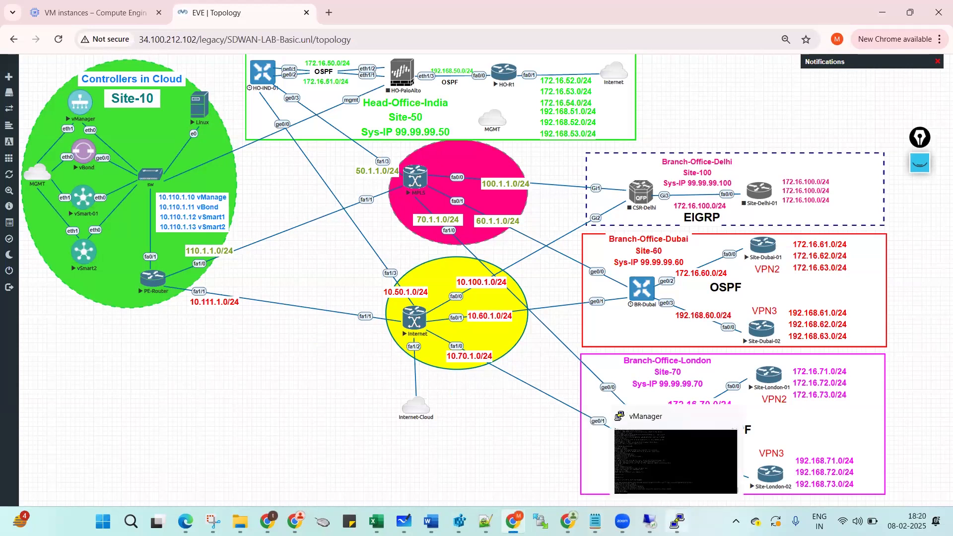
{"action": "mouse_move", "coordinate": [595, 519]}
{"action": "left_click", "coordinate": [637, 462]}
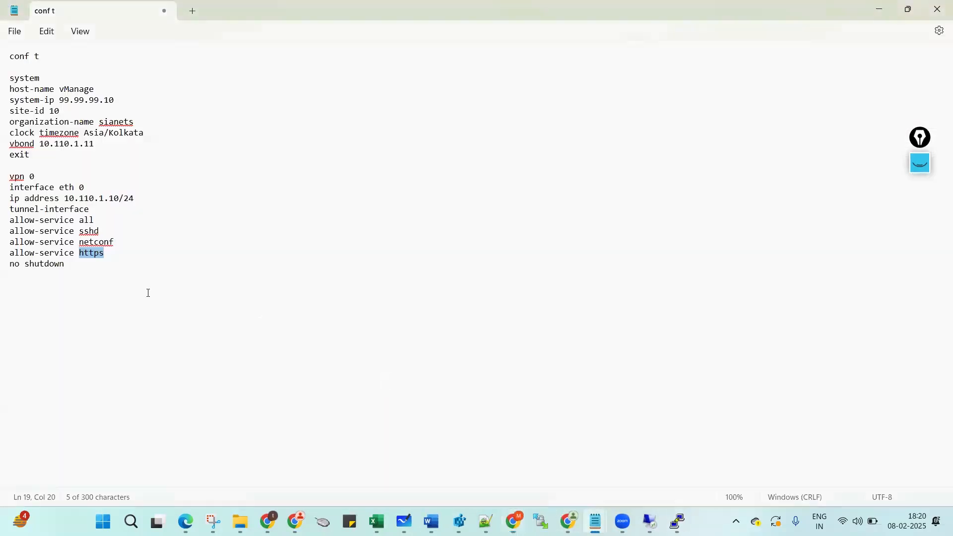
Add ip route 0.0.0.0/0 10.110.1.1, dns 8.8.8.8 and exit below no shutdown.
{"action": "left_click", "coordinate": [137, 290]}
{"action": "key", "text": "Return"}
{"action": "type", "text": "ip route 0.0.0.0/0 10."}
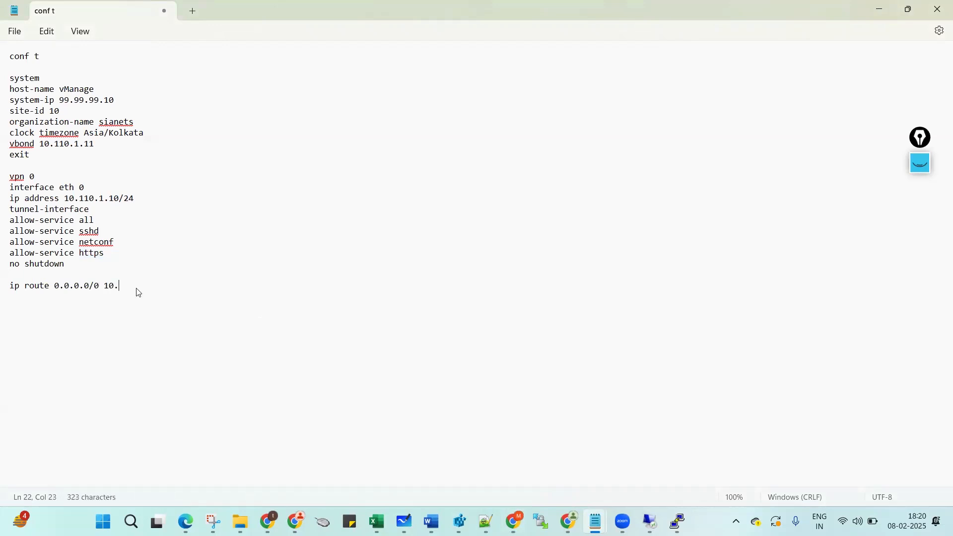
{"action": "type", "text": "110.1.1"}
{"action": "key", "text": "Return"}
{"action": "type", "text": "dns"}
{"action": "type", "text": " 9.9.9"}
{"action": "key", "text": "BackSpace"}
{"action": "key", "text": "BackSpace"}
{"action": "key", "text": "BackSpace"}
{"action": "key", "text": "BackSpace"}
{"action": "key", "text": "BackSpace"}
{"action": "type", "text": "8.8.8.8"}
{"action": "key", "text": "Return"}
{"action": "type", "text": "exit"}
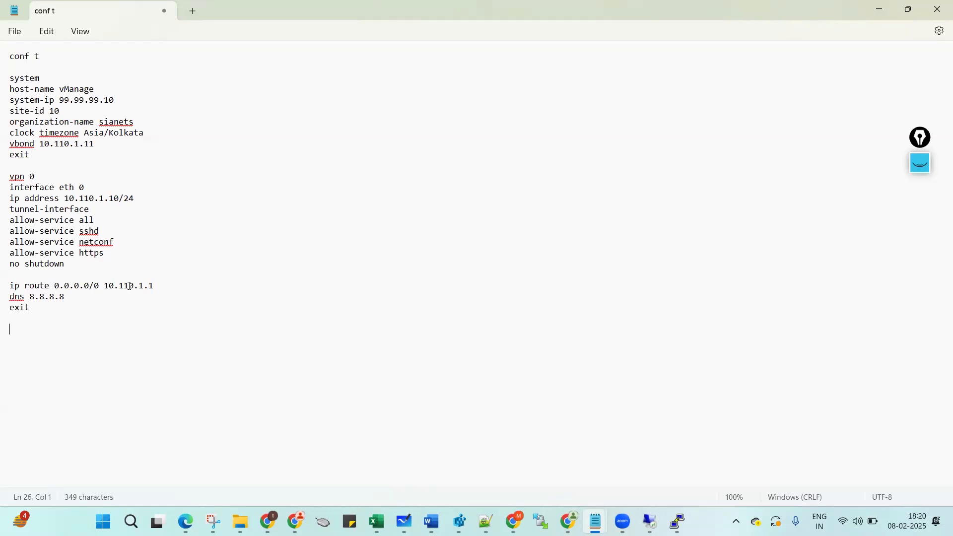
Start a vpn 512 block on the draft's last line, then view the EVE topology.
{"action": "left_click_drag", "start_coordinate": [9, 176], "coordinate": [10, 187]}
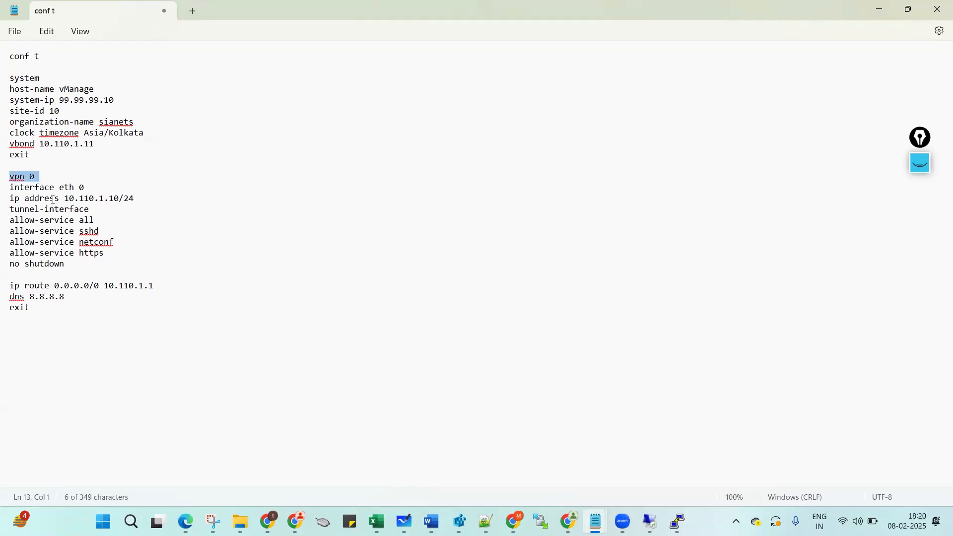
{"action": "left_click", "coordinate": [57, 342]}
{"action": "type", "text": "vpn 512"}
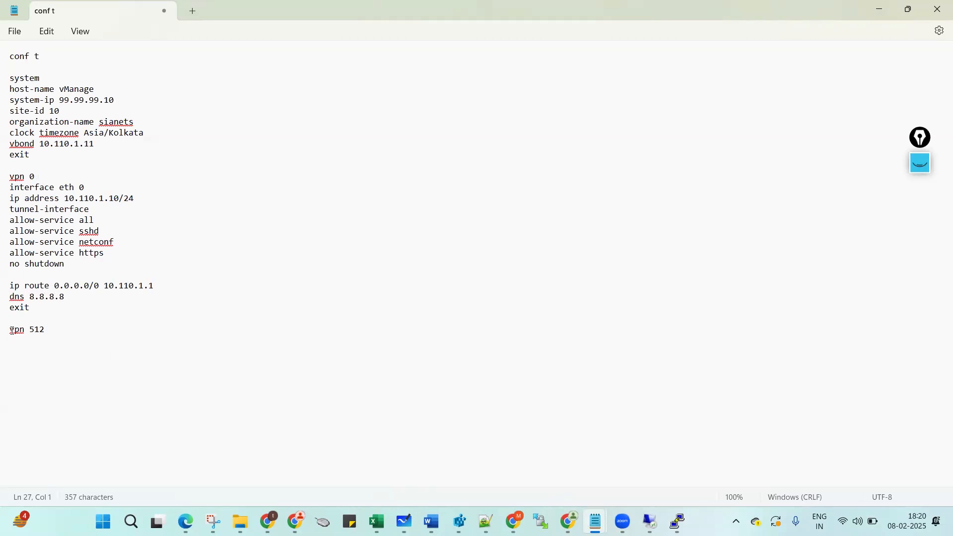
{"action": "mouse_move", "coordinate": [514, 521]}
{"action": "left_click", "coordinate": [511, 459]}
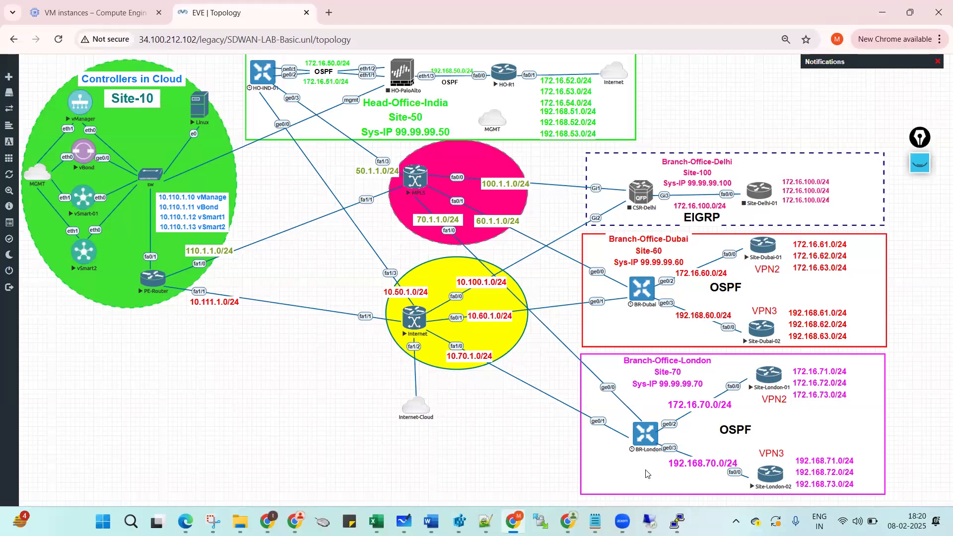
Add interface eth1, ip dhcp-client and no shut under vpn 512.
{"action": "mouse_move", "coordinate": [595, 521]}
{"action": "left_click", "coordinate": [624, 448]}
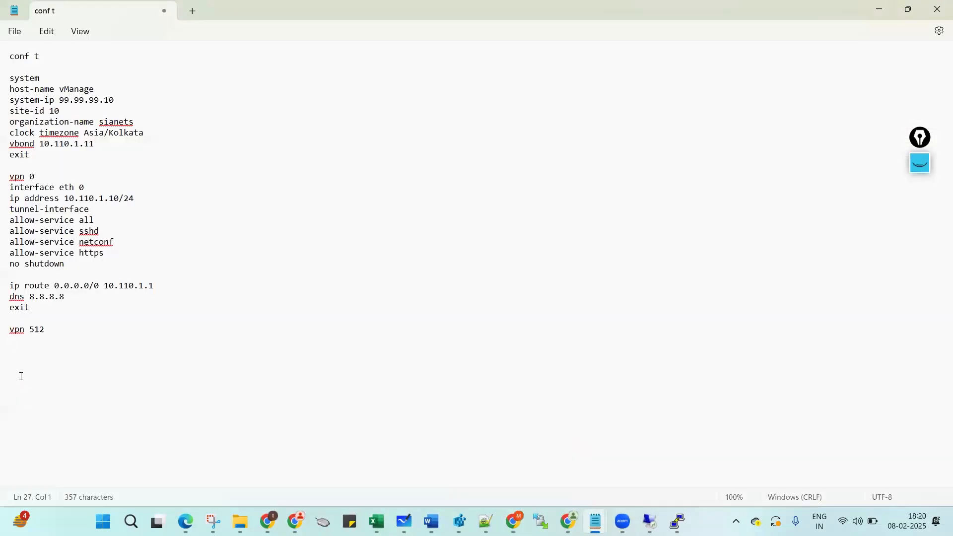
{"action": "type", "text": "interface eth1"}
{"action": "key", "text": "Return"}
{"action": "type", "text": "ip dhcp-client"}
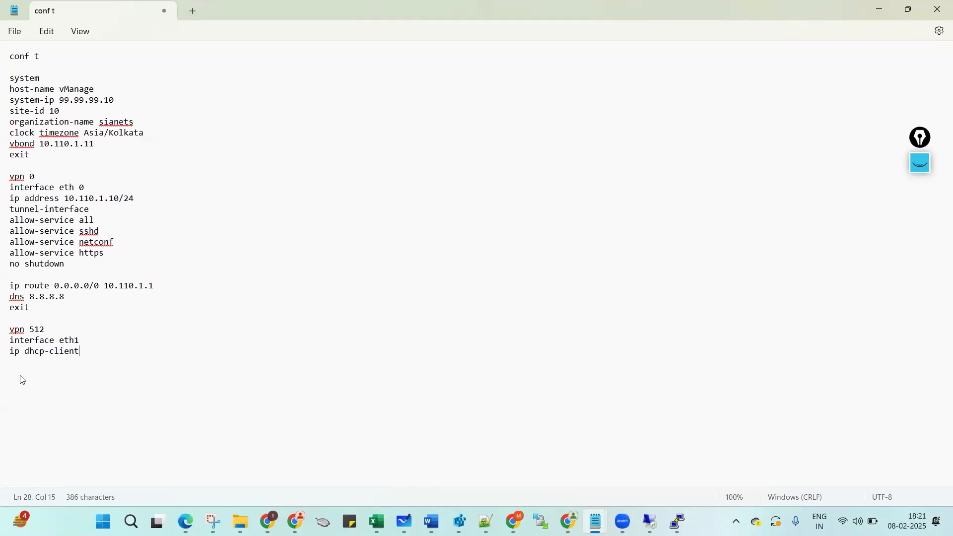
{"action": "key", "text": "Return"}
{"action": "type", "text": "no shut"}
End the draft with a blank line and commit and-quit.
{"action": "key", "text": "Return"}
{"action": "type", "text": "commit"}
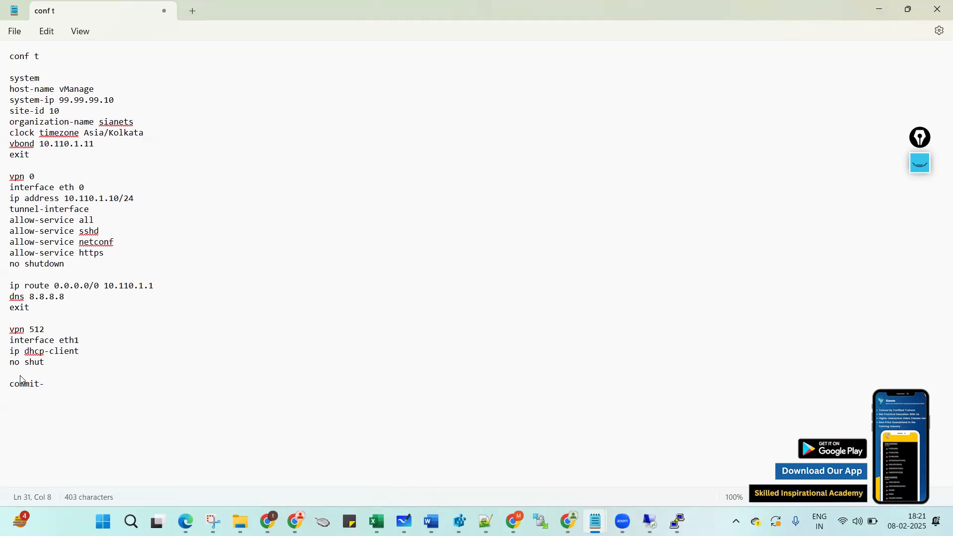
{"action": "type", "text": "-"}
{"action": "key", "text": "BackSpace"}
{"action": "type", "text": "and-q"}
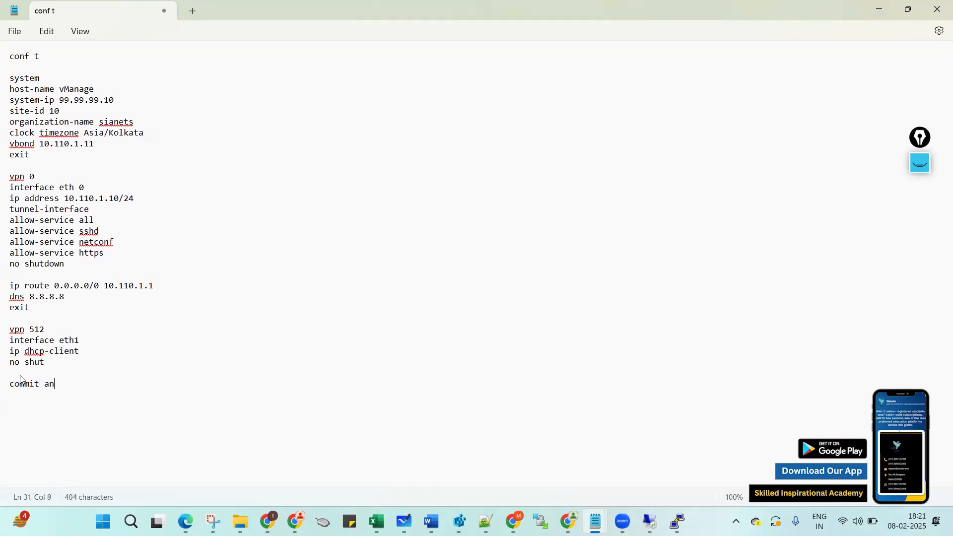
{"action": "key", "text": "BackSpace"}
{"action": "key", "text": "BackSpace"}
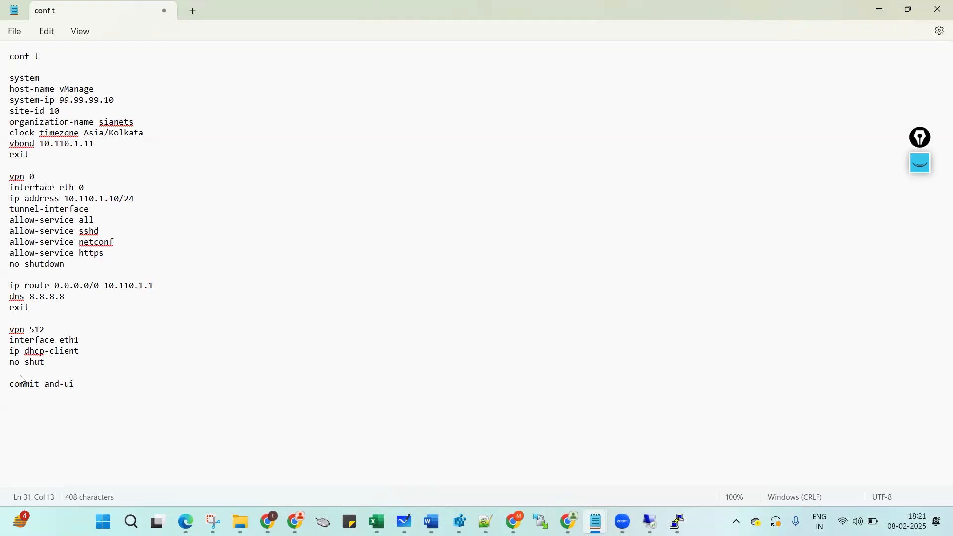
{"action": "type", "text": "-quit"}
{"action": "left_click_drag", "start_coordinate": [12, 100], "coordinate": [114, 100]}
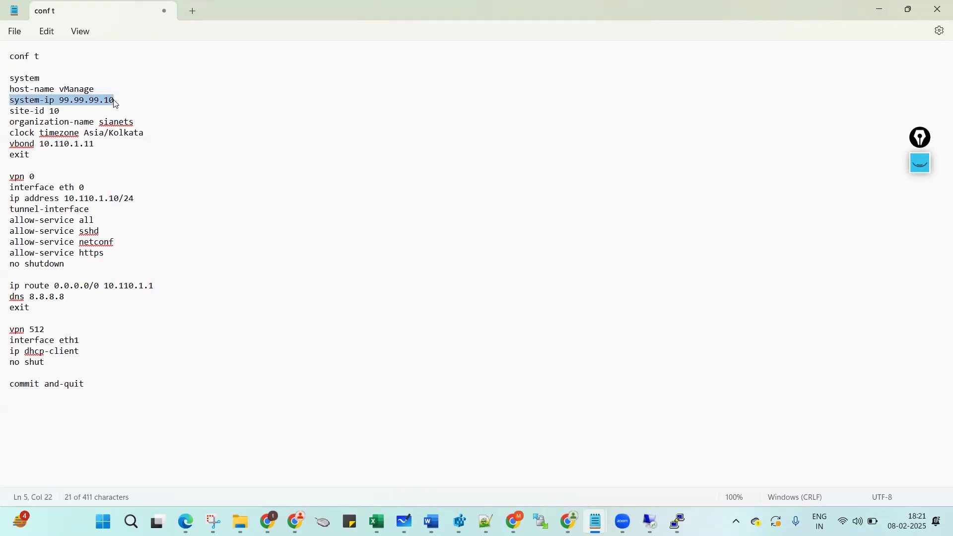
{"action": "double_click", "coordinate": [40, 111]}
{"action": "triple_click", "coordinate": [41, 111]}
{"action": "triple_click", "coordinate": [52, 122]}
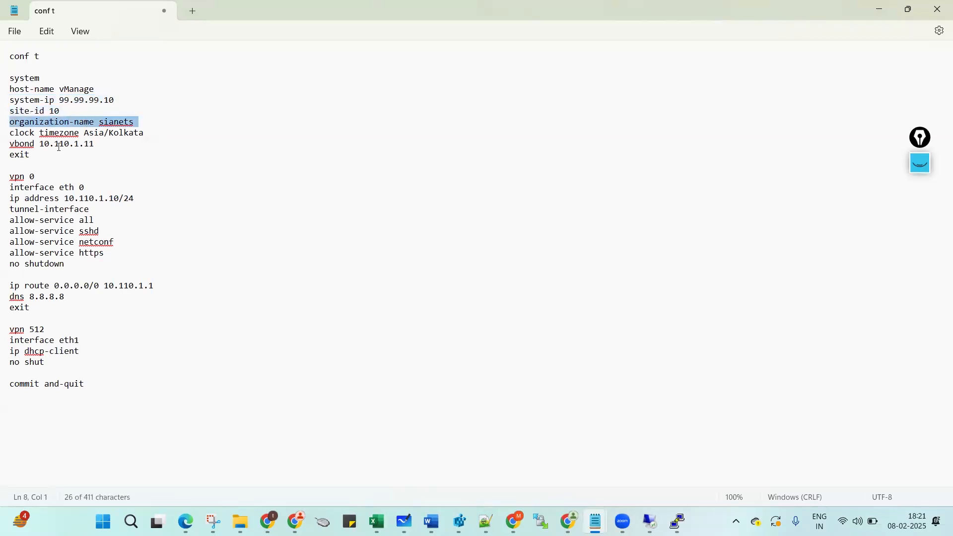
{"action": "triple_click", "coordinate": [39, 144]}
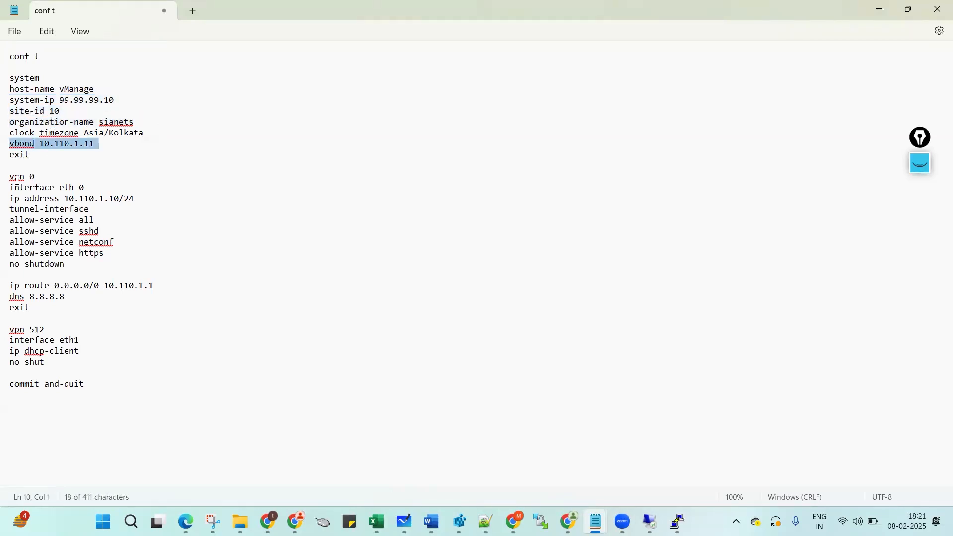
{"action": "left_click_drag", "start_coordinate": [11, 179], "coordinate": [10, 275]}
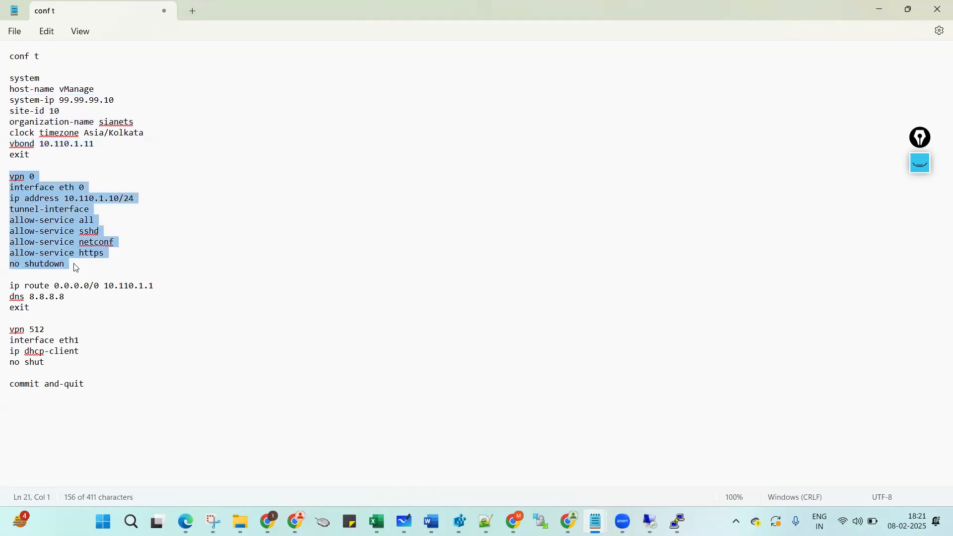
{"action": "triple_click", "coordinate": [15, 331]}
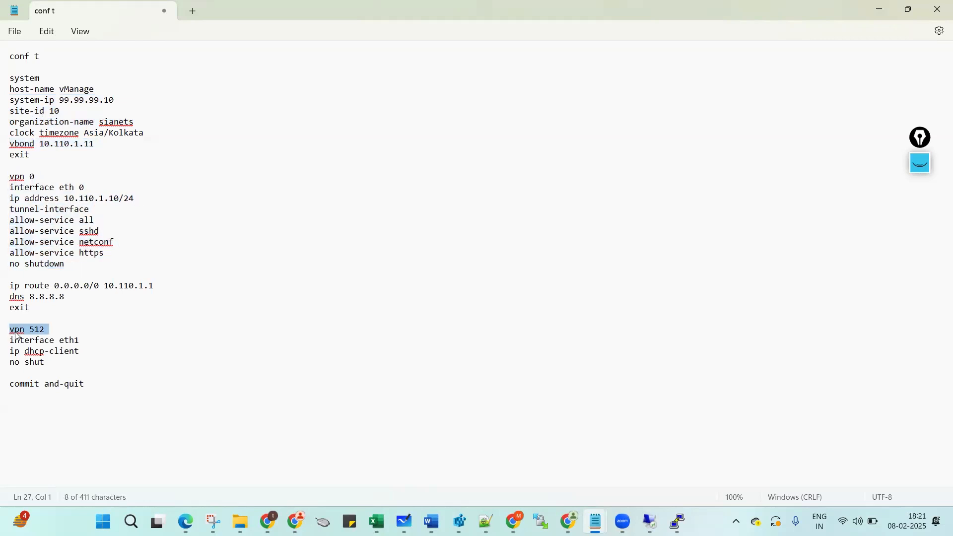
{"action": "left_click", "coordinate": [57, 365]}
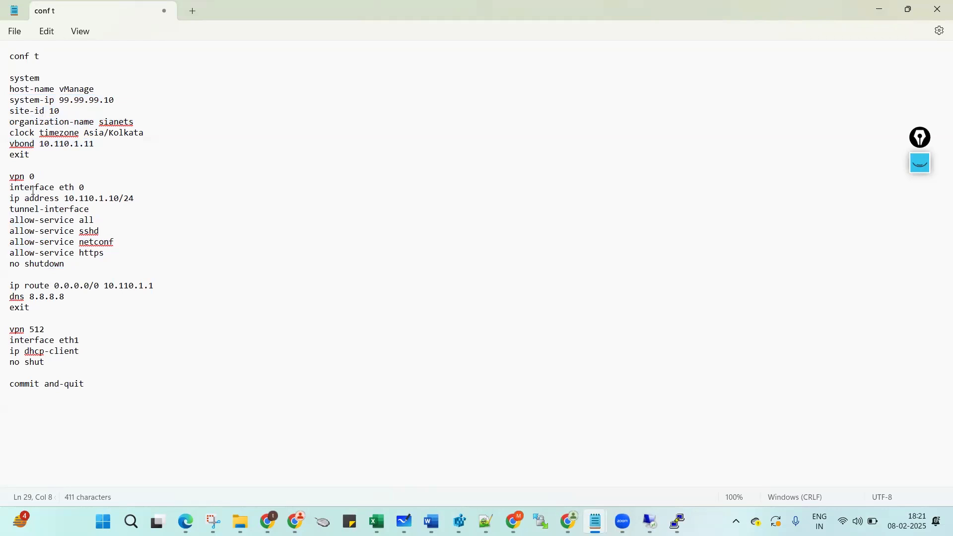
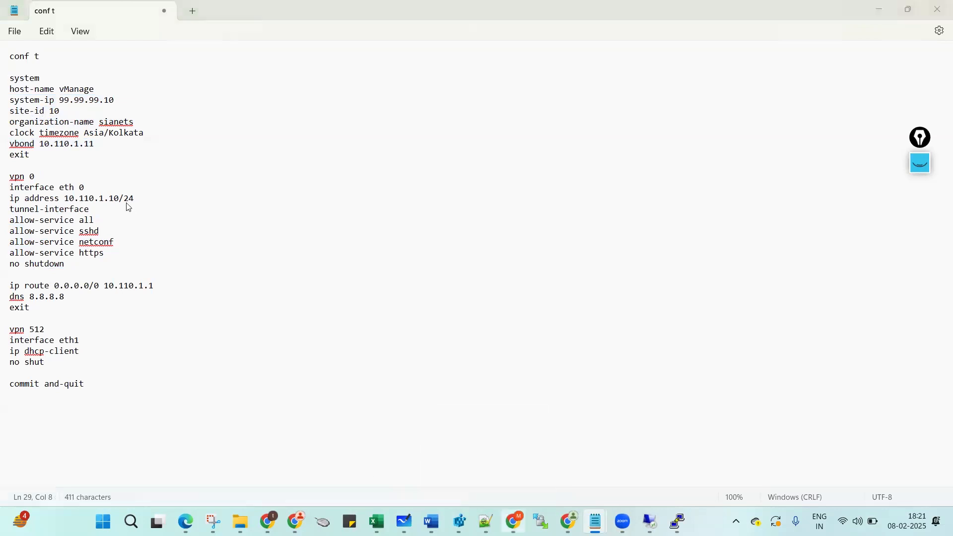
Log in to the vManager console as admin, then bring the conf t notes back into view.
{"action": "key", "text": "alt+Tab"}
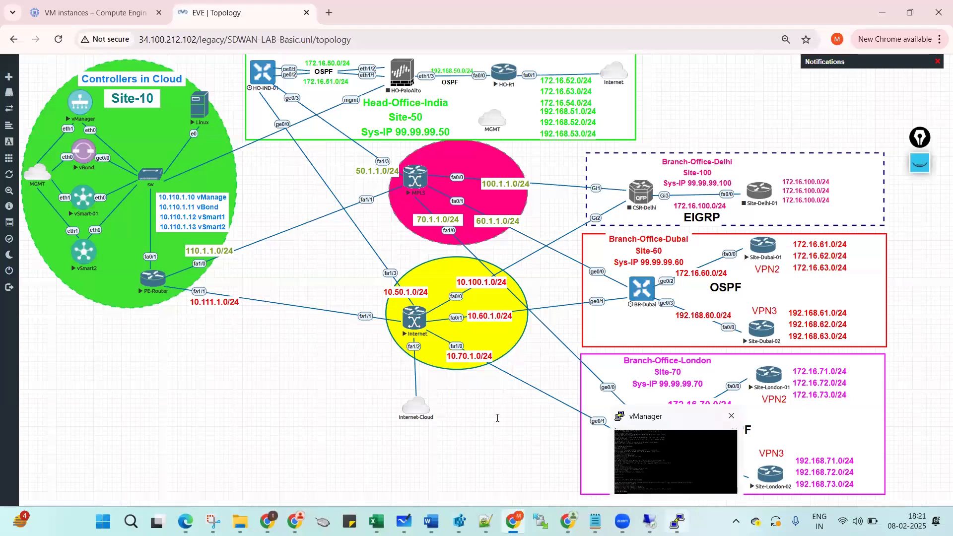
{"action": "left_click", "coordinate": [668, 466]}
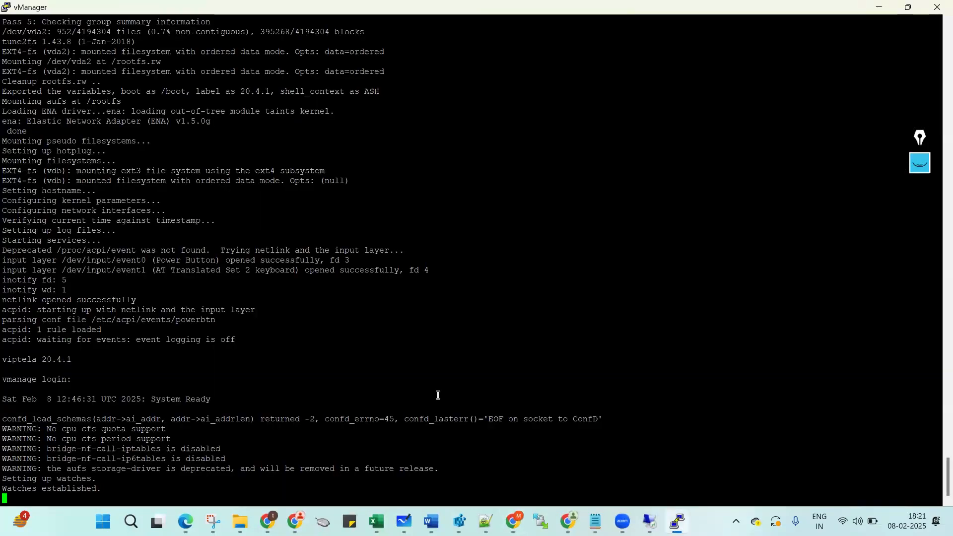
{"action": "key", "text": "Return"}
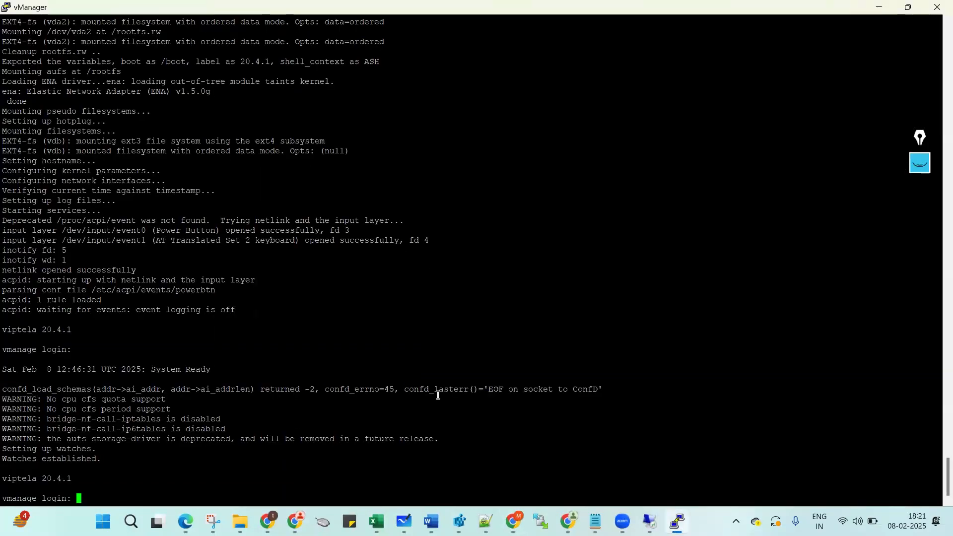
{"action": "type", "text": "admin"}
{"action": "key", "text": "Return"}
{"action": "key", "text": "Return"}
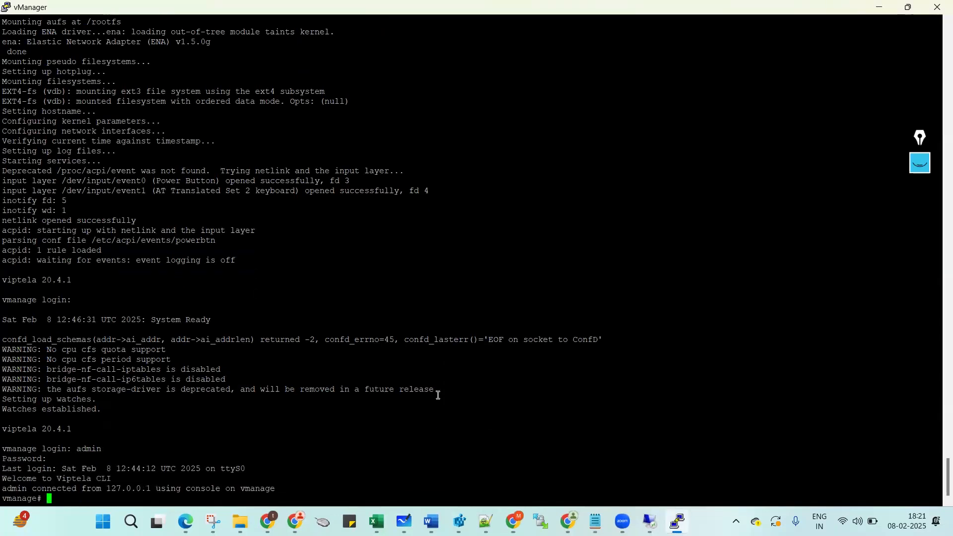
{"action": "key", "text": "Return"}
{"action": "key", "text": "Return"}
{"action": "key", "text": "Return"}
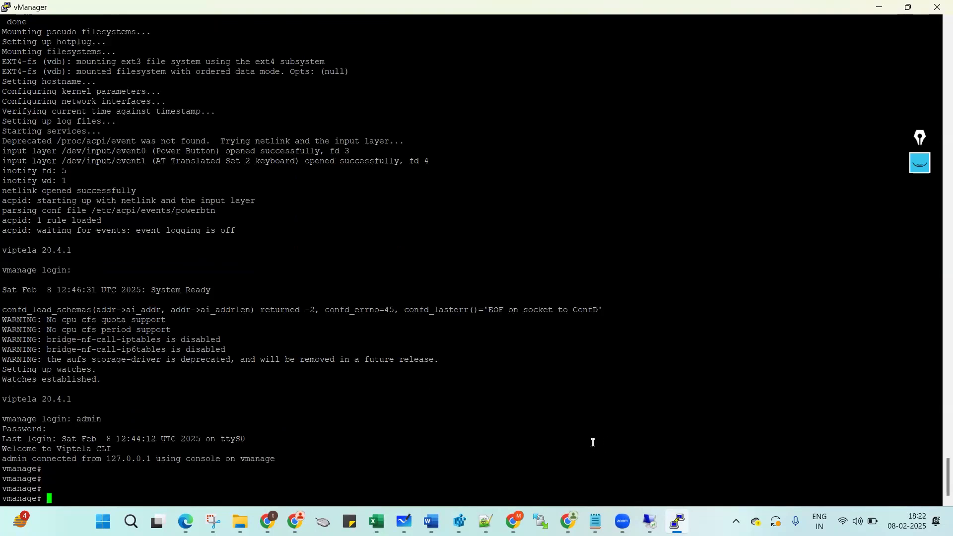
{"action": "mouse_move", "coordinate": [594, 521]}
{"action": "left_click", "coordinate": [631, 456]}
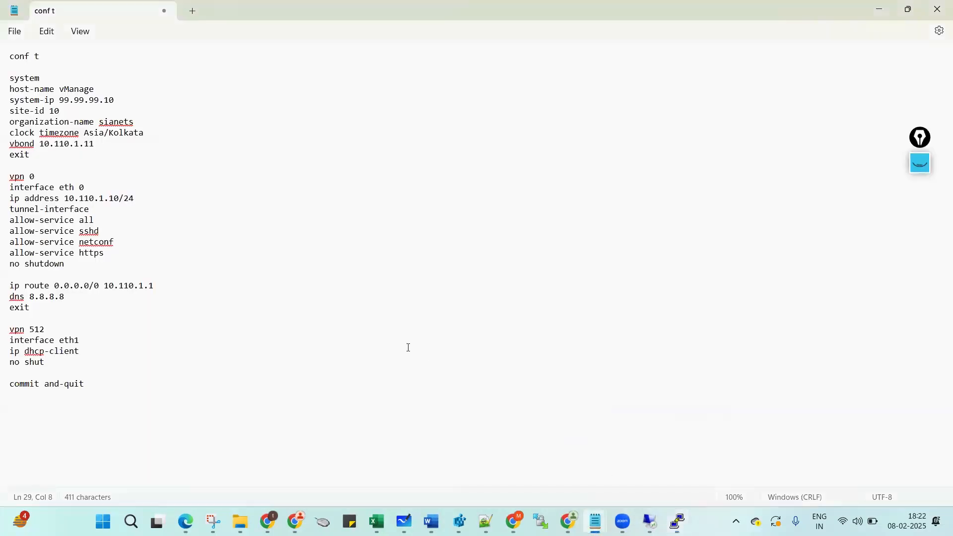
Select the system block in the conf t notes, through its exit line.
{"action": "triple_click", "coordinate": [12, 59]}
{"action": "triple_click", "coordinate": [12, 81]}
{"action": "left_click", "coordinate": [41, 82]}
{"action": "key", "text": "Down"}
{"action": "key", "text": "shift+Down"}
{"action": "key", "text": "shift+Down"}
{"action": "key", "text": "shift+Down"}
{"action": "key", "text": "shift+Down"}
{"action": "key", "text": "shift+Down"}
{"action": "key", "text": "shift+Down"}
{"action": "key", "text": "shift+Down"}
{"action": "key", "text": "shift+Down"}
{"action": "key", "text": "shift+Down"}
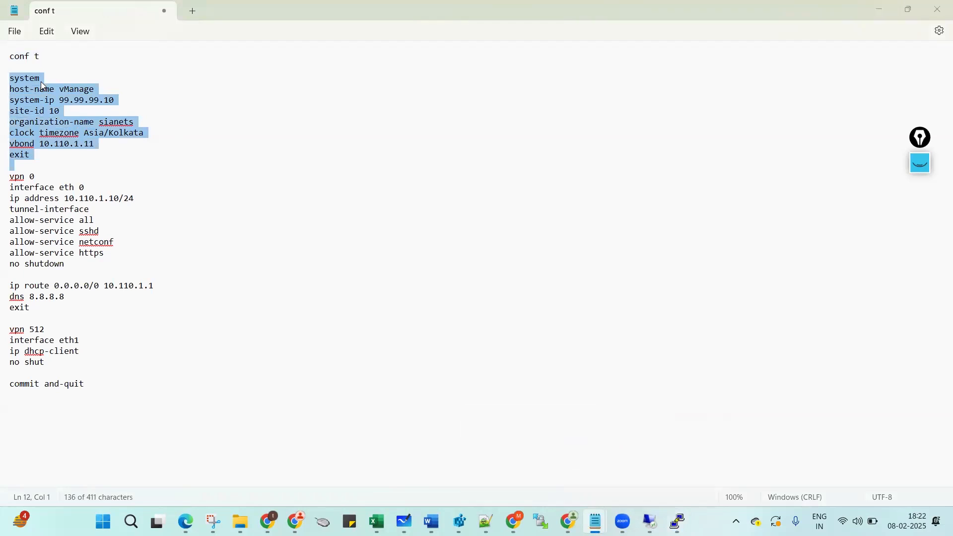
Enter configuration mode with conf t and paste the system block into the console.
{"action": "key", "text": "alt+Tab"}
{"action": "type", "text": "conf "}
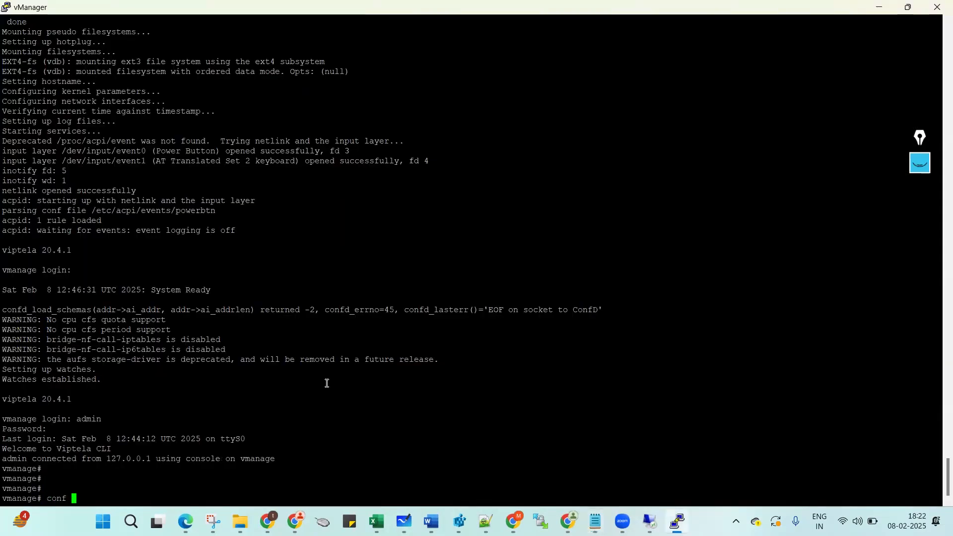
{"action": "type", "text": "t"}
{"action": "key", "text": "Return"}
{"action": "key", "text": "Return"}
{"action": "key", "text": "Return"}
{"action": "key", "text": "Return"}
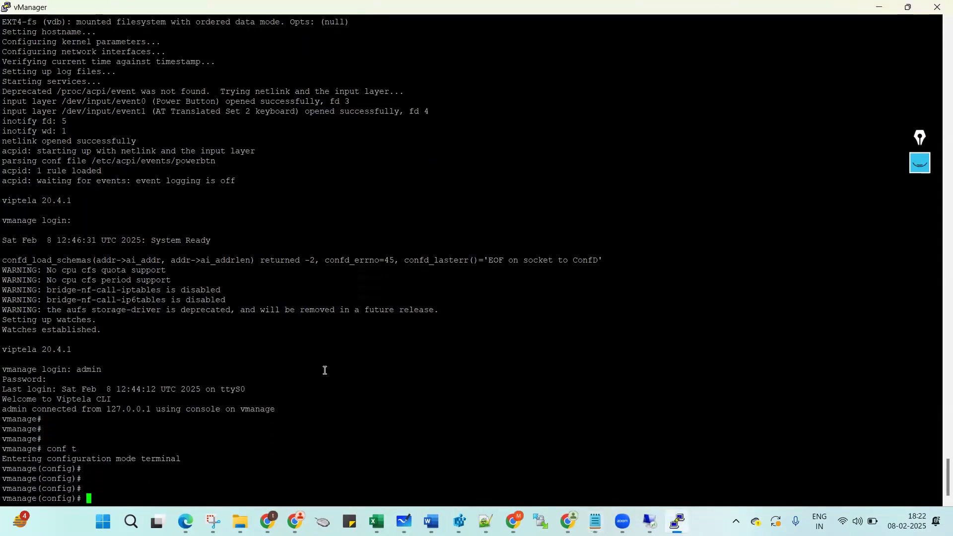
{"action": "right_click", "coordinate": [324, 370]}
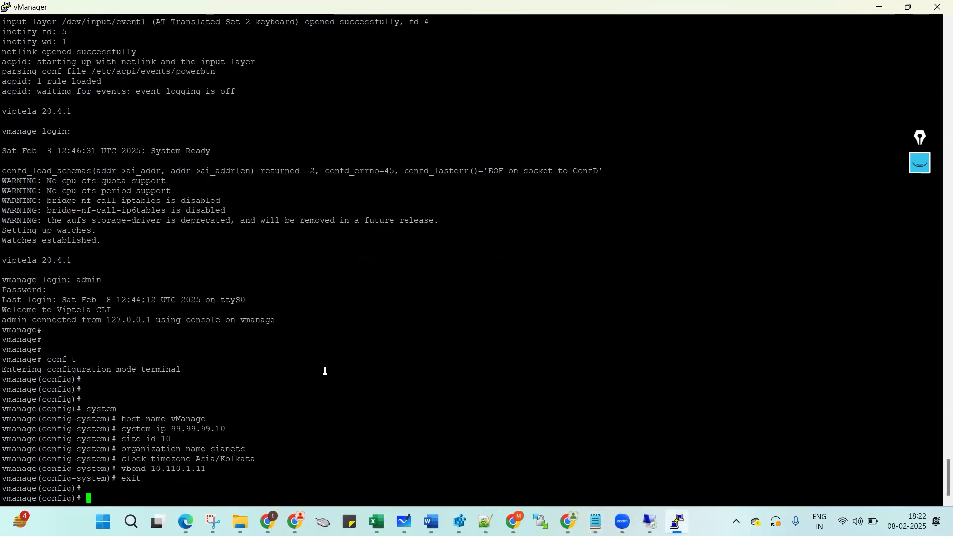
{"action": "key", "text": "Return"}
{"action": "key", "text": "Return"}
{"action": "key", "text": "Return"}
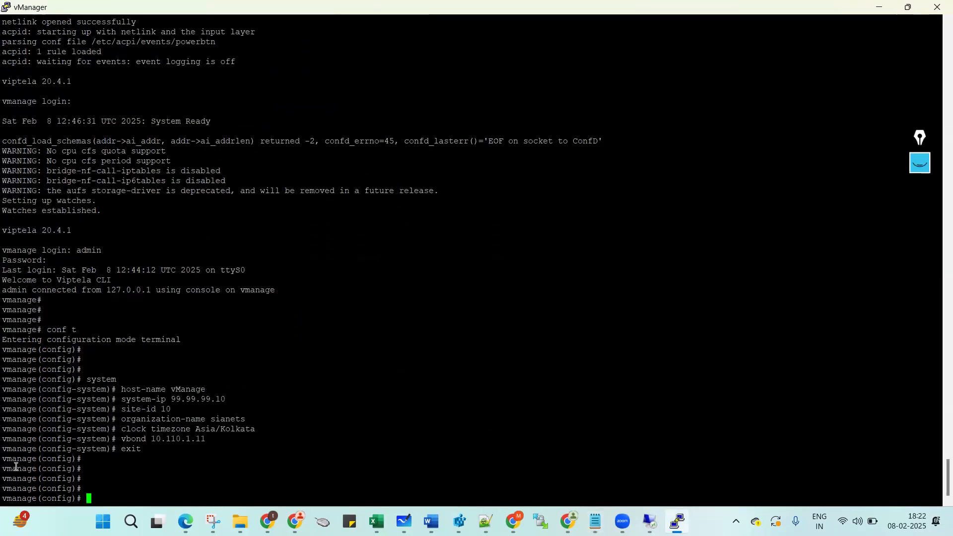
Review the applied system commands and config-system prompt, then return to the conf t notes.
{"action": "left_click_drag", "start_coordinate": [87, 379], "coordinate": [202, 440]}
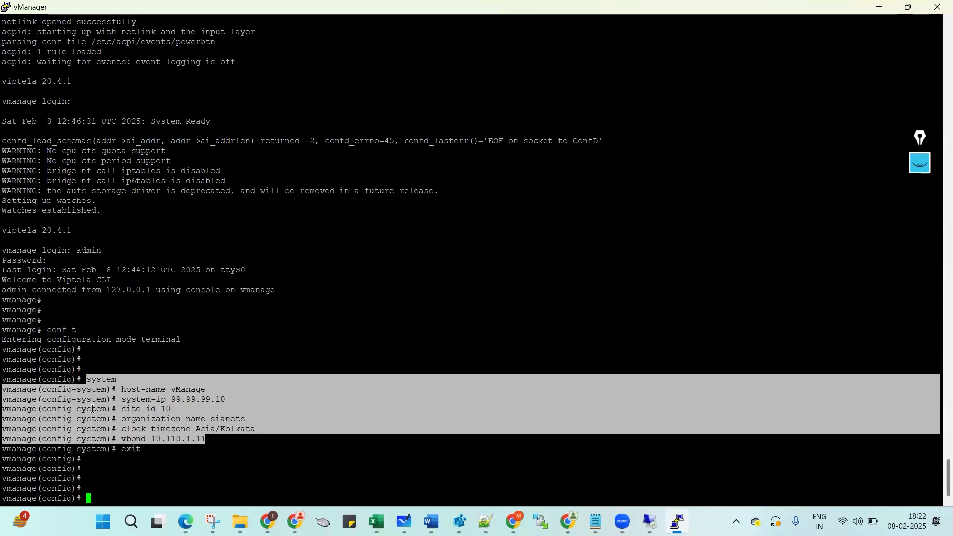
{"action": "left_click", "coordinate": [70, 397]}
{"action": "double_click", "coordinate": [100, 379]}
{"action": "left_click_drag", "start_coordinate": [44, 391], "coordinate": [247, 441]}
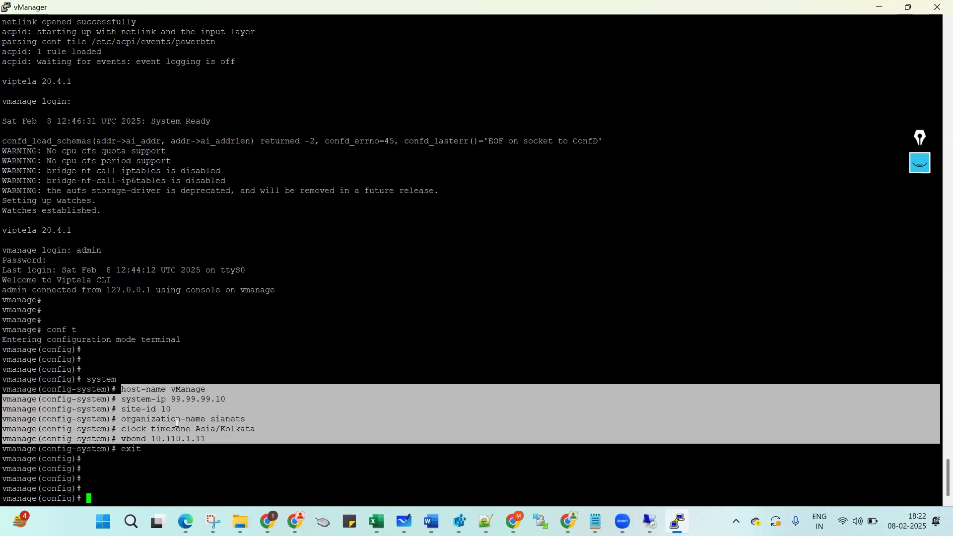
{"action": "double_click", "coordinate": [93, 380]}
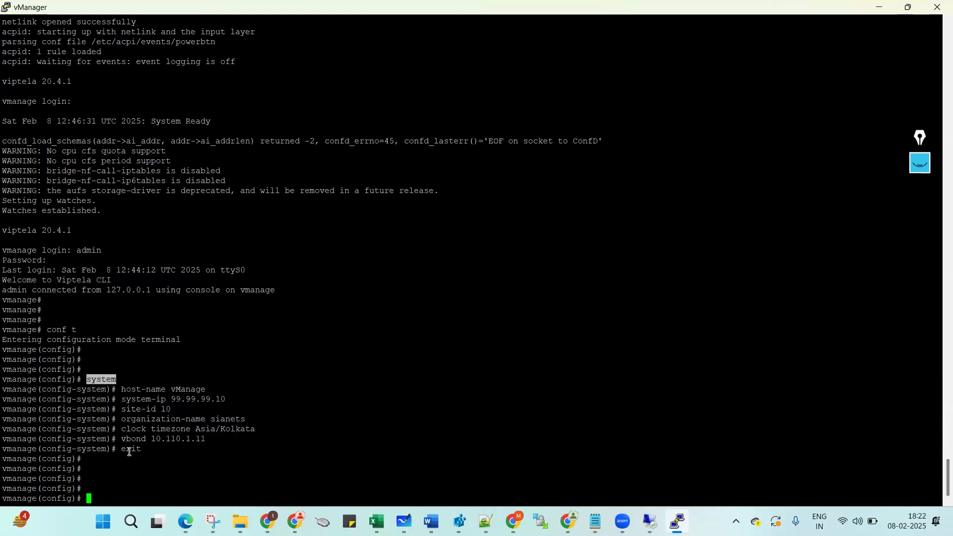
{"action": "left_click", "coordinate": [595, 521]}
{"action": "left_click", "coordinate": [660, 462]}
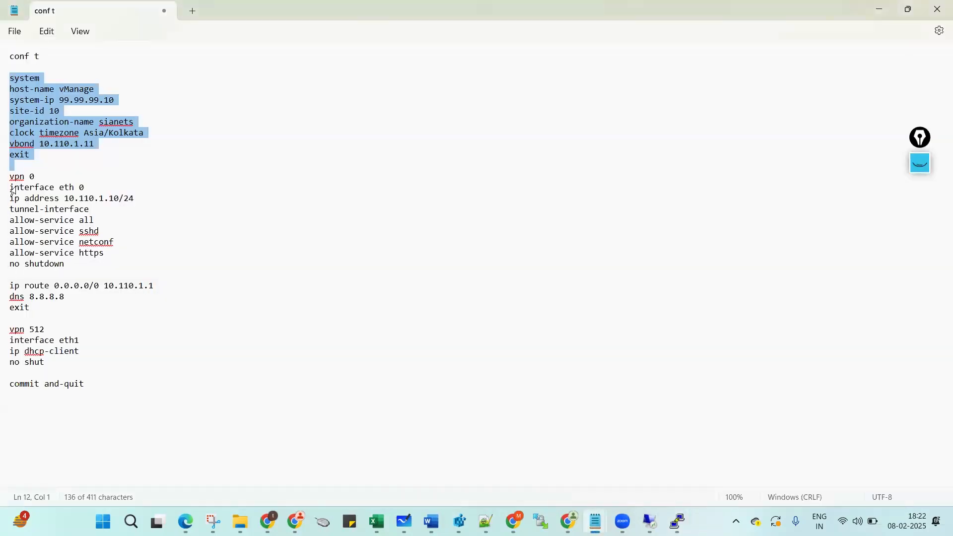
Copy the vpn 0 block through no shutdown and paste it into the console.
{"action": "left_click_drag", "start_coordinate": [11, 177], "coordinate": [12, 274]}
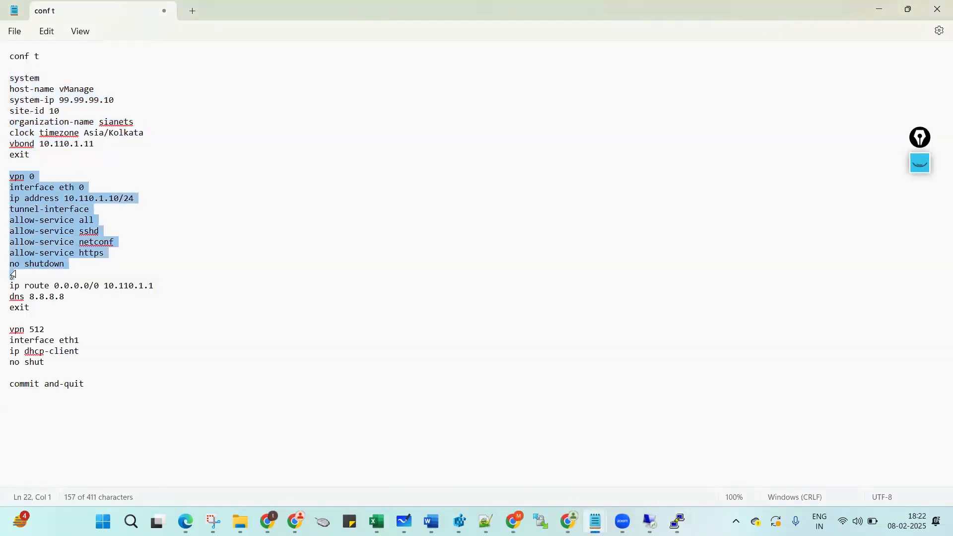
{"action": "key", "text": "ctrl+c"}
{"action": "key", "text": "alt+Tab"}
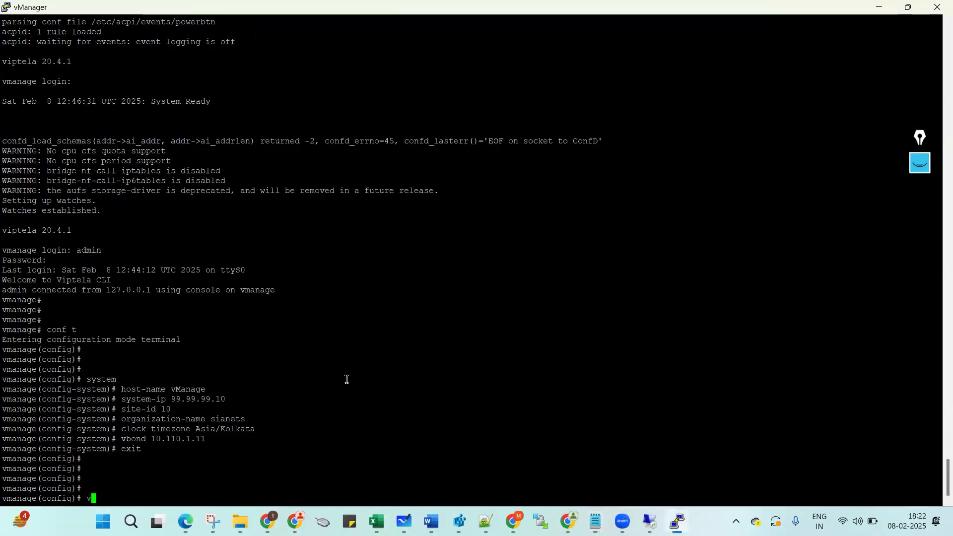
{"action": "right_click", "coordinate": [347, 381]}
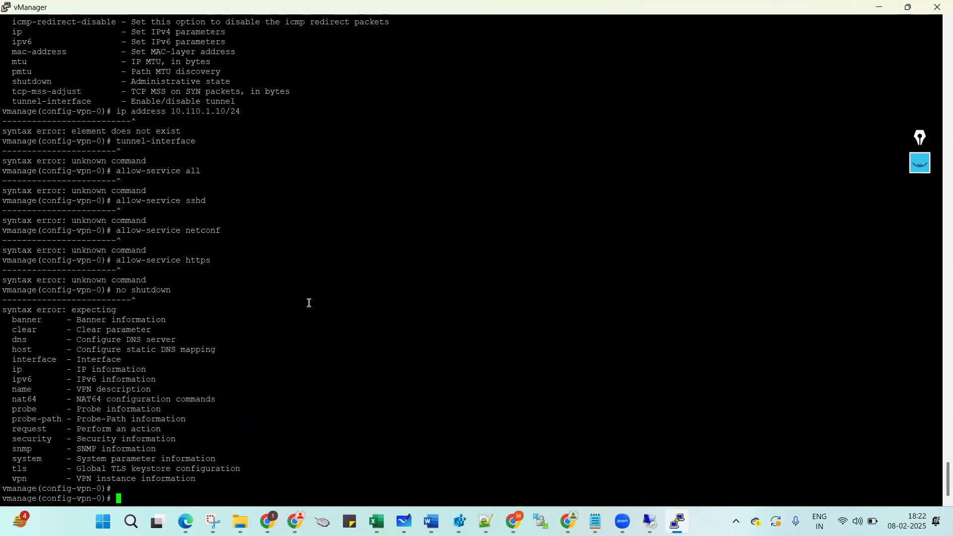
{"action": "key", "text": "Return"}
{"action": "key", "text": "Return"}
{"action": "key", "text": "Return"}
{"action": "key", "text": "Return"}
{"action": "scroll", "coordinate": [410, 230], "scroll_direction": "up", "scroll_amount": 8}
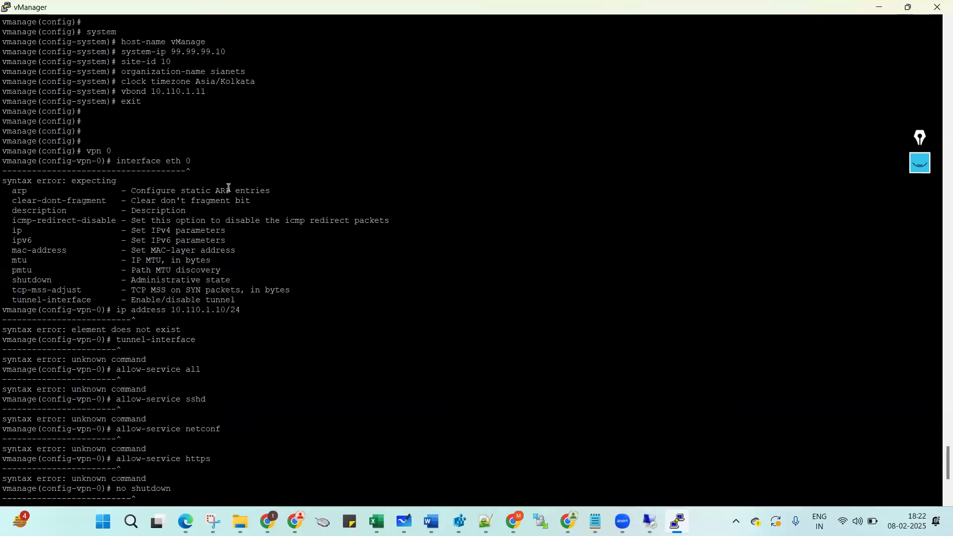
After the syntax errors, enter interface eth0 configuration manually.
{"action": "key", "text": "Up"}
{"action": "key", "text": "Down"}
{"action": "type", "text": "interface eth0"}
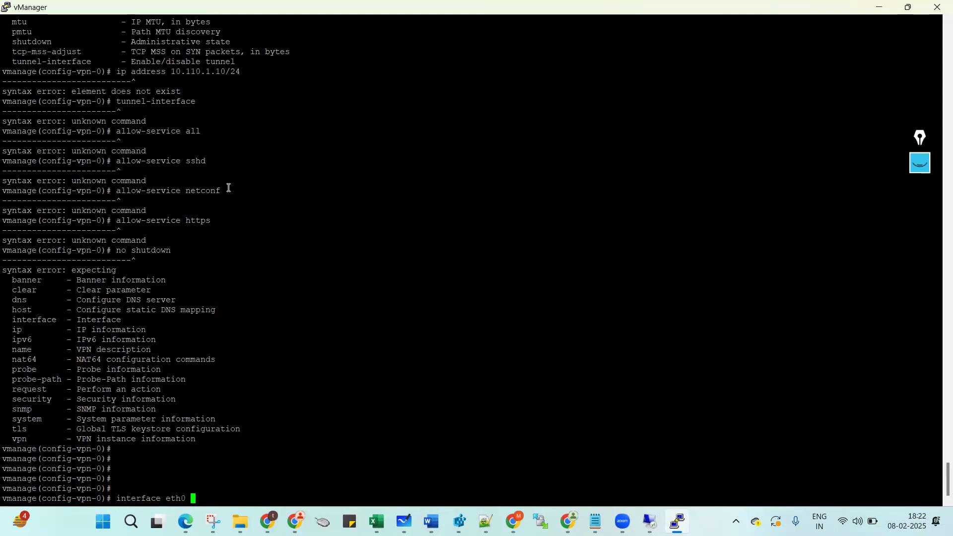
{"action": "key", "text": "Return"}
{"action": "key", "text": "alt+Tab"}
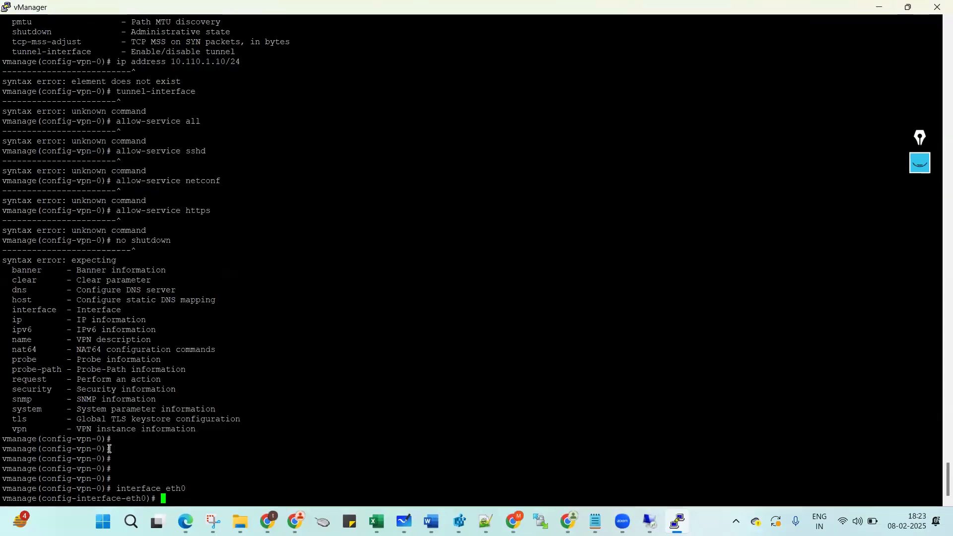
Copy eth0's ip address through no shutdown lines from the conf t notes.
{"action": "double_click", "coordinate": [110, 498]}
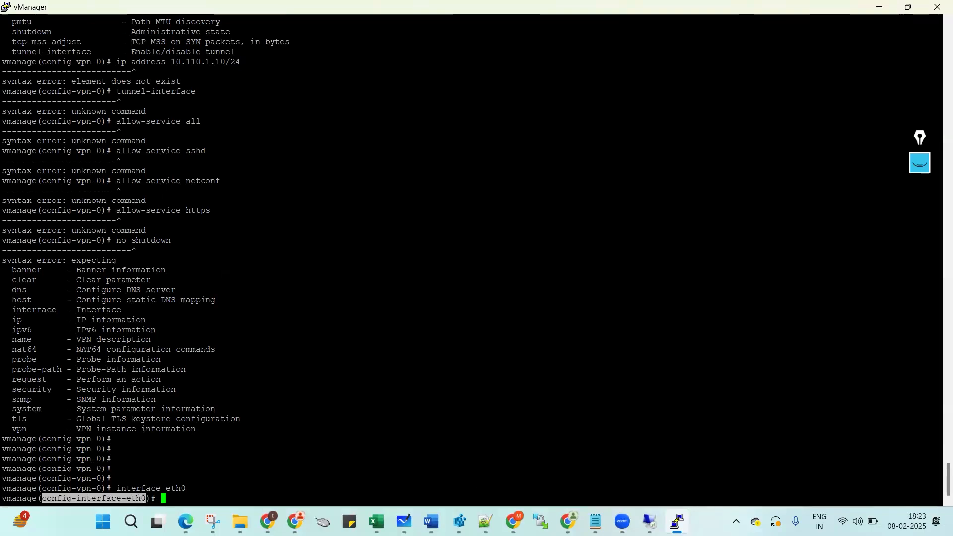
{"action": "mouse_move", "coordinate": [595, 521]}
{"action": "left_click", "coordinate": [636, 460]}
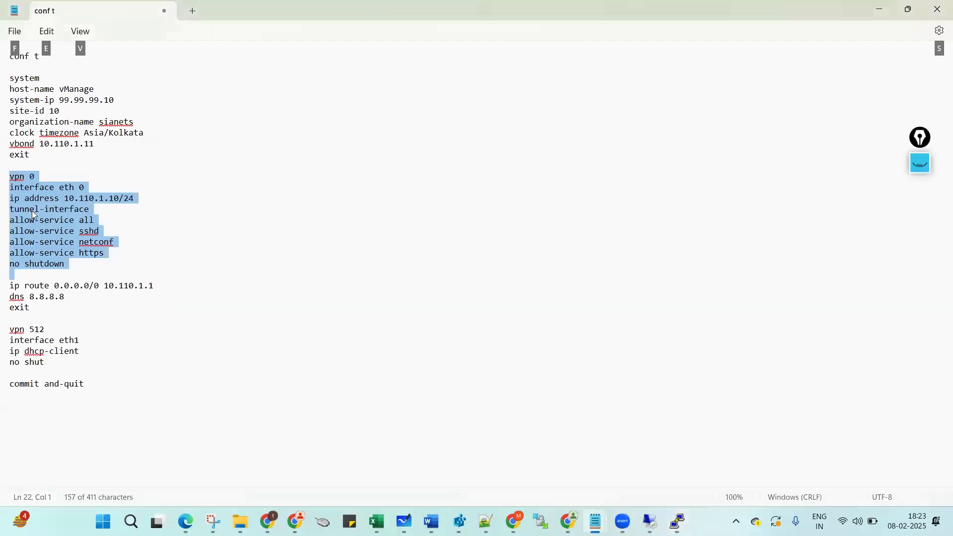
{"action": "triple_click", "coordinate": [12, 200]}
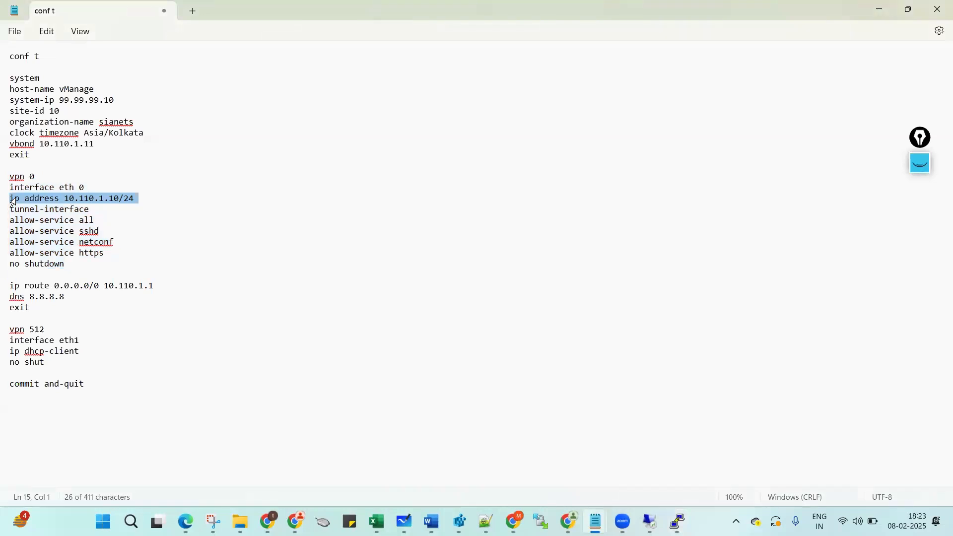
{"action": "triple_click", "coordinate": [10, 203]}
{"action": "left_click", "coordinate": [6, 201]}
{"action": "triple_click", "coordinate": [5, 200]}
{"action": "key", "text": "shift+Down"}
{"action": "key", "text": "shift+Down"}
{"action": "key", "text": "shift+Down"}
{"action": "key", "text": "shift+Down"}
{"action": "key", "text": "shift+Down"}
{"action": "key", "text": "shift+Down"}
{"action": "key", "text": "ctrl+c"}
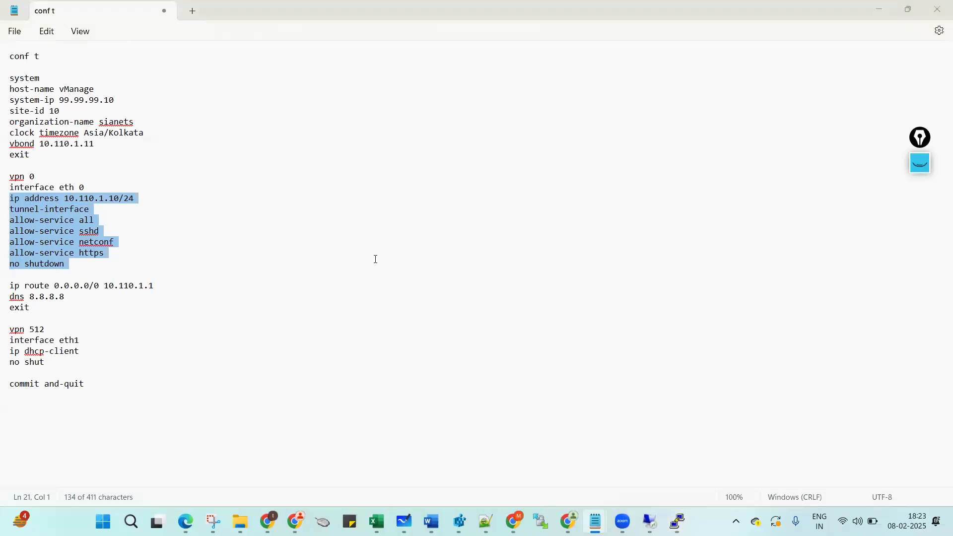
Apply 10.110.1.10/24 with tunnel allowing all, sshd, netconf, https, then exit twice to vpn 0.
{"action": "key", "text": "alt+Tab"}
{"action": "right_click", "coordinate": [302, 334]}
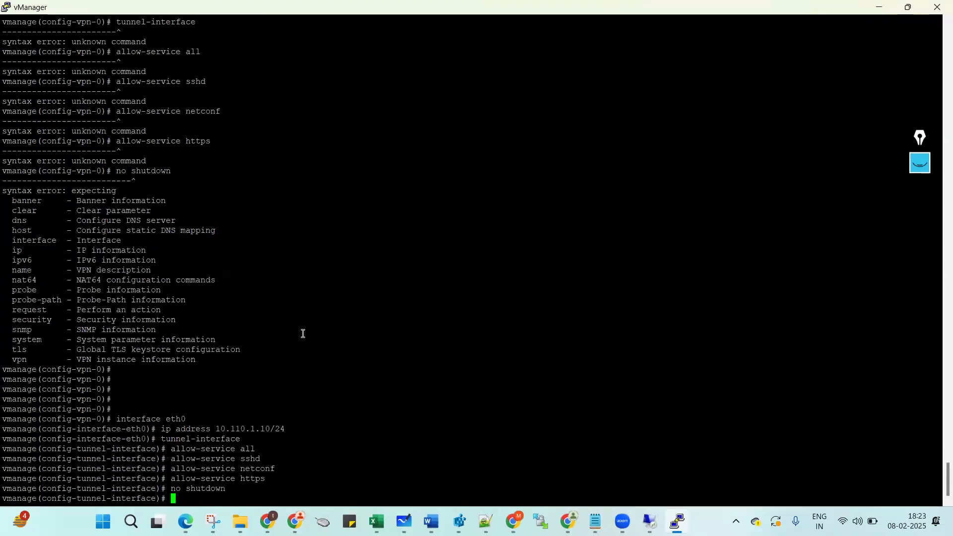
{"action": "key", "text": "Return"}
{"action": "key", "text": "Return"}
{"action": "key", "text": "Return"}
{"action": "type", "text": "exit"}
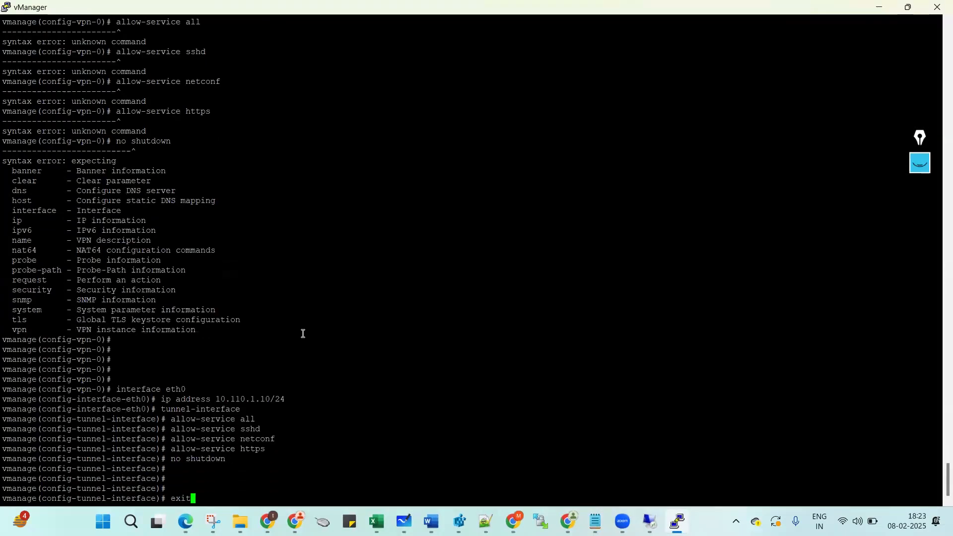
{"action": "key", "text": "Return"}
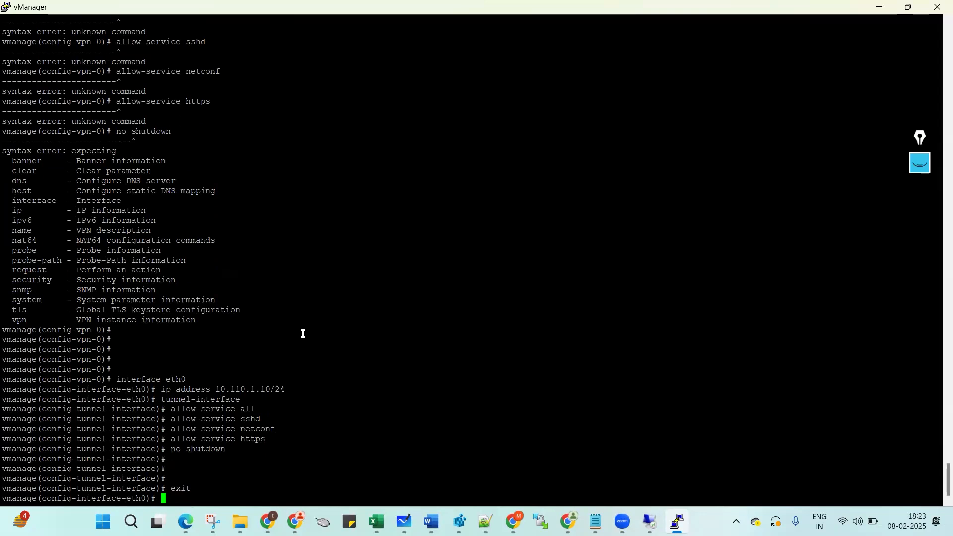
{"action": "type", "text": "exit"}
{"action": "key", "text": "Return"}
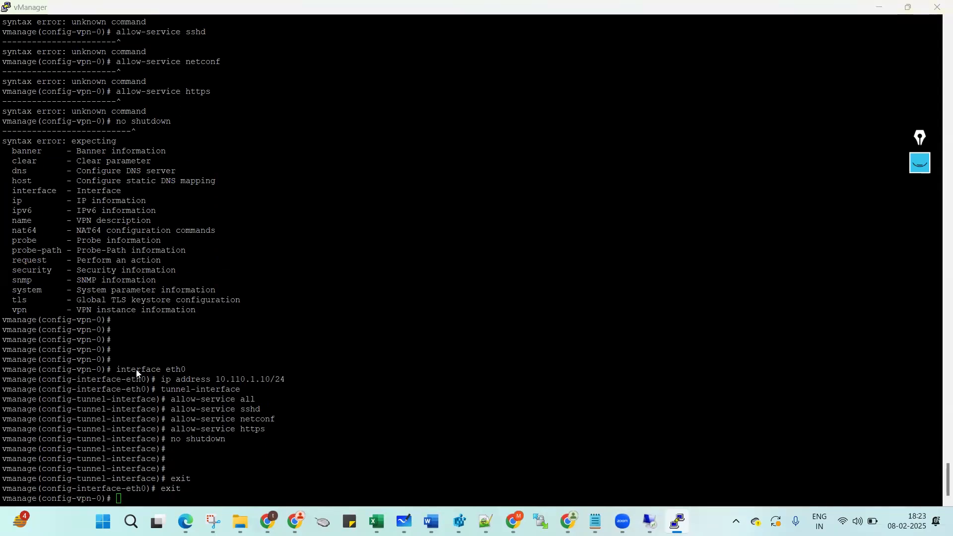
Add the default route 0.0.0.0/0 via 10.110.1.1 to VPN 0.
{"action": "key", "text": "alt+Tab"}
{"action": "triple_click", "coordinate": [13, 289]}
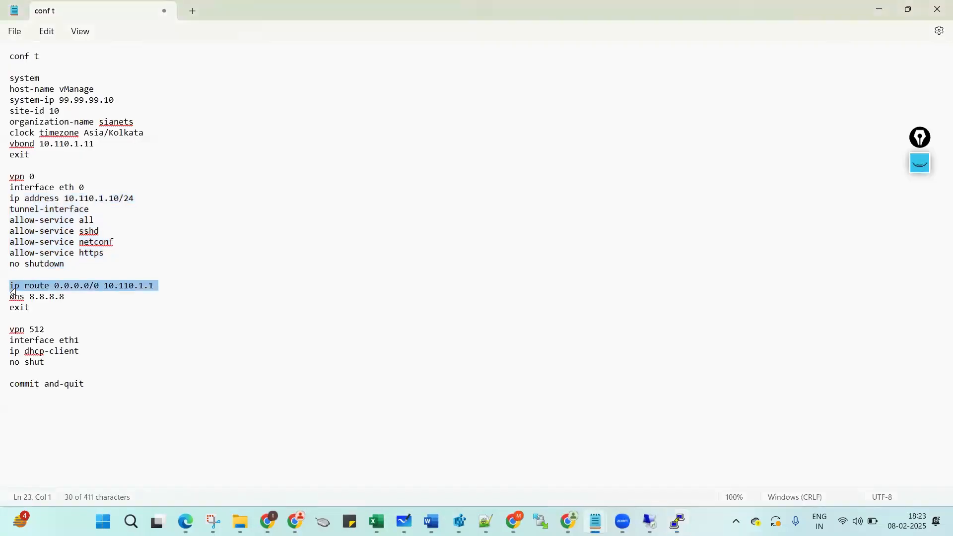
{"action": "key", "text": "ctrl+c"}
{"action": "key", "text": "alt+Tab"}
{"action": "right_click", "coordinate": [330, 274]}
{"action": "key", "text": "Return"}
{"action": "key", "text": "Return"}
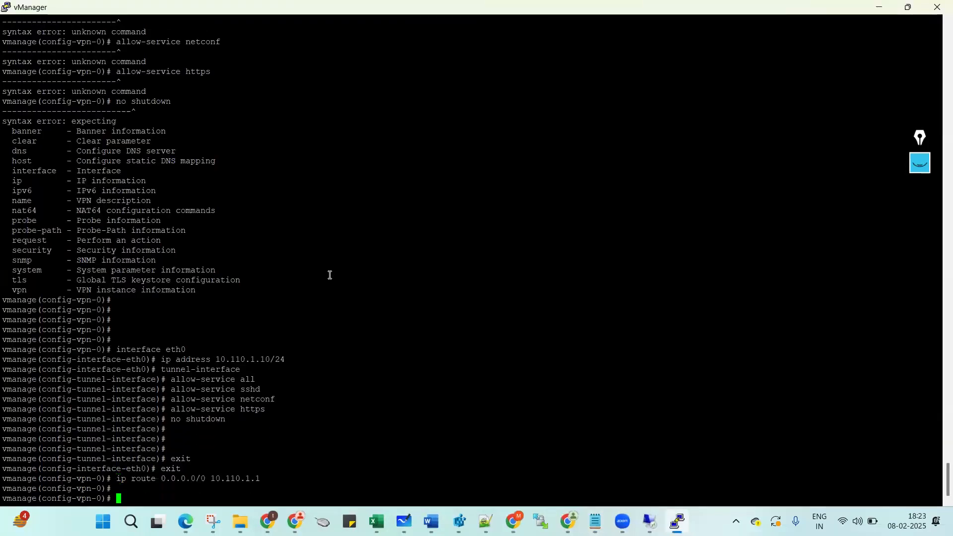
Add DNS server 8.8.8.8 and exit VPN 0 to global configuration.
{"action": "key", "text": "alt+Tab"}
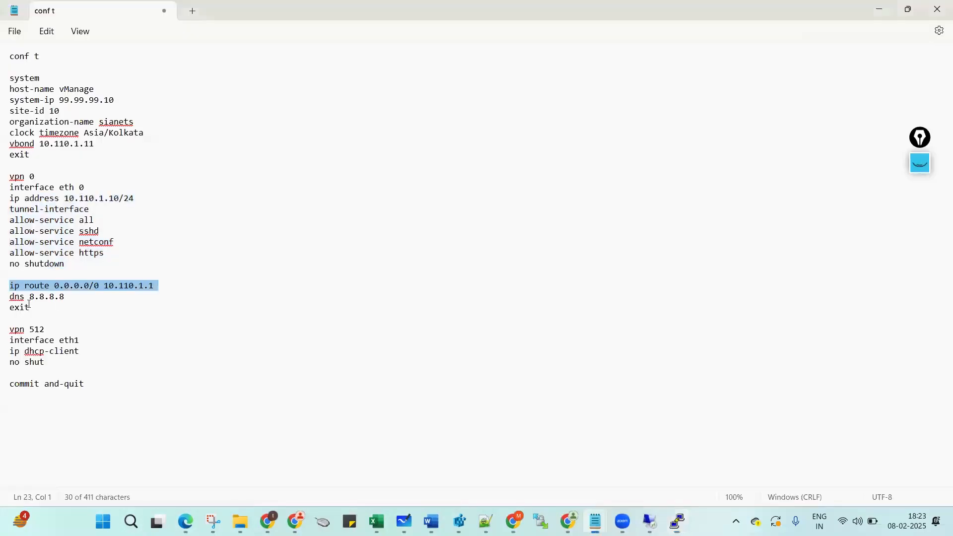
{"action": "left_click_drag", "start_coordinate": [10, 297], "coordinate": [13, 316]}
{"action": "key", "text": "ctrl+c"}
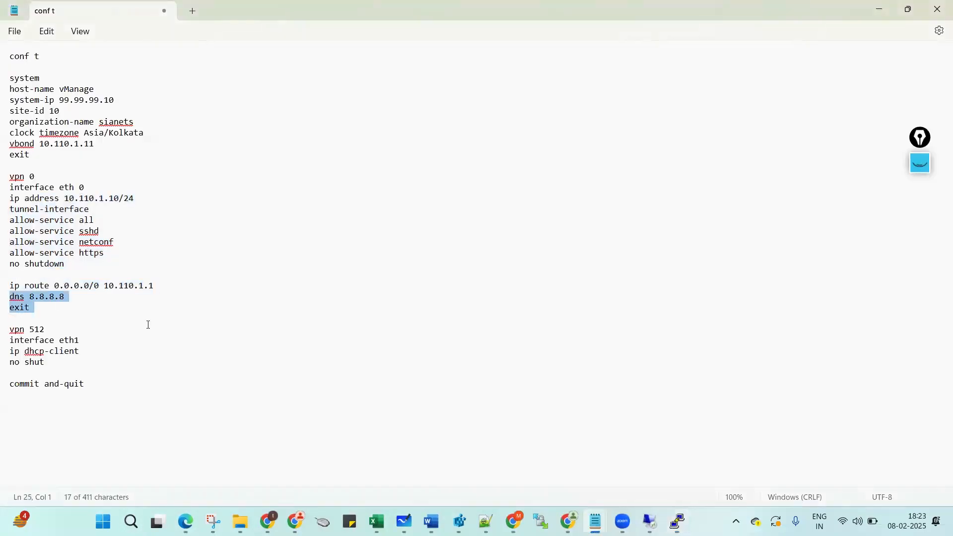
{"action": "key", "text": "alt+Tab"}
{"action": "right_click", "coordinate": [312, 319]}
{"action": "key", "text": "Return"}
{"action": "key", "text": "Return"}
{"action": "key", "text": "Return"}
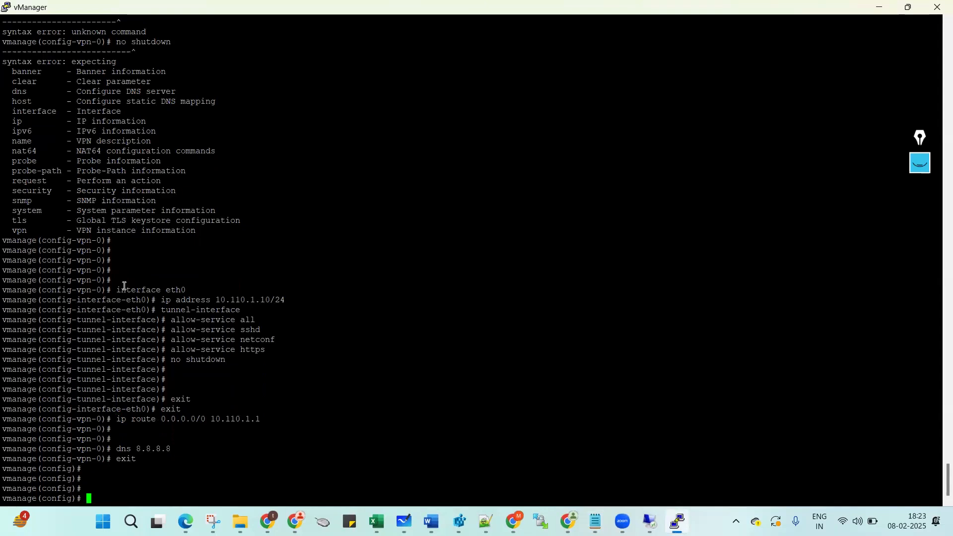
Review the applied eth0 address, tunnel, allow-service, route and DNS commands in the console.
{"action": "left_click_drag", "start_coordinate": [116, 291], "coordinate": [198, 292]}
{"action": "left_click", "coordinate": [161, 300]}
{"action": "left_click_drag", "start_coordinate": [258, 301], "coordinate": [275, 301]}
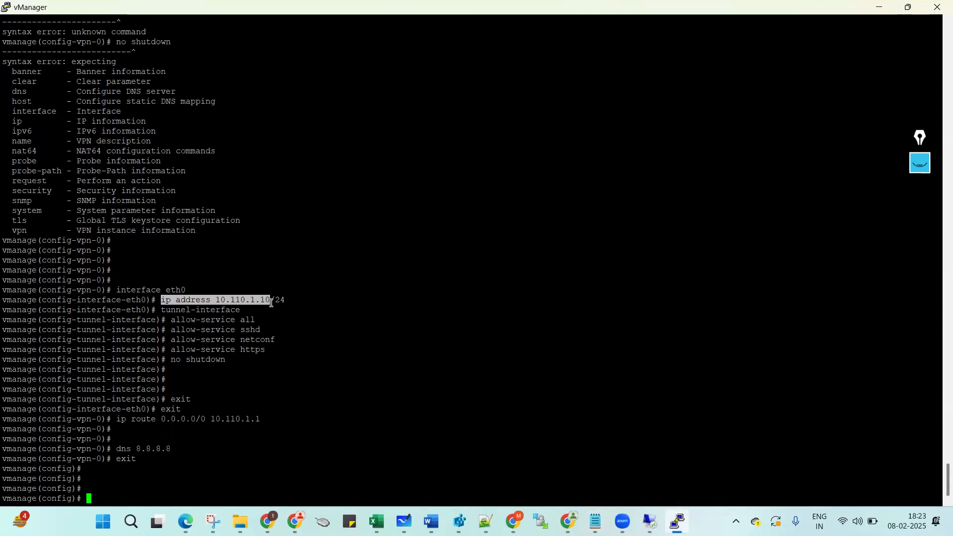
{"action": "triple_click", "coordinate": [171, 310]}
{"action": "left_click_drag", "start_coordinate": [244, 360], "coordinate": [22, 319]}
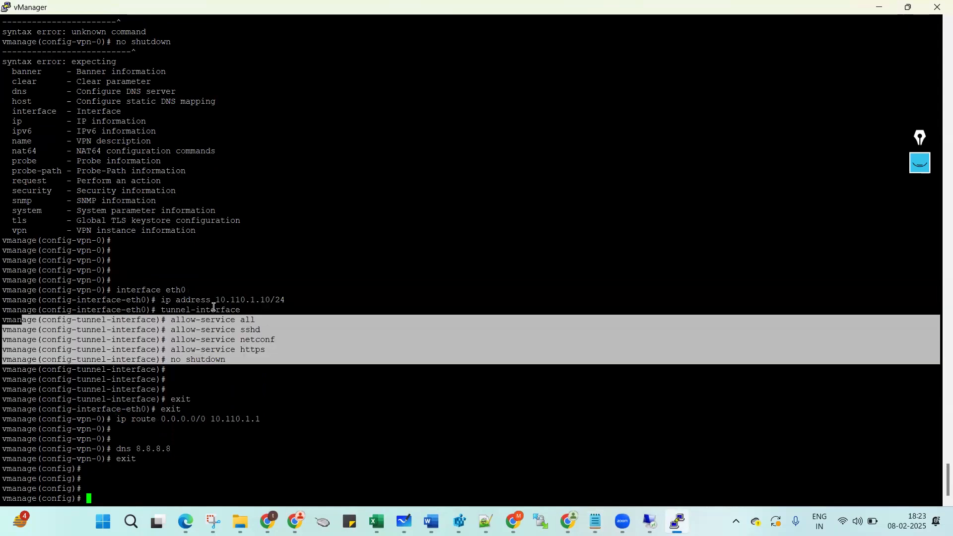
{"action": "double_click", "coordinate": [139, 407]}
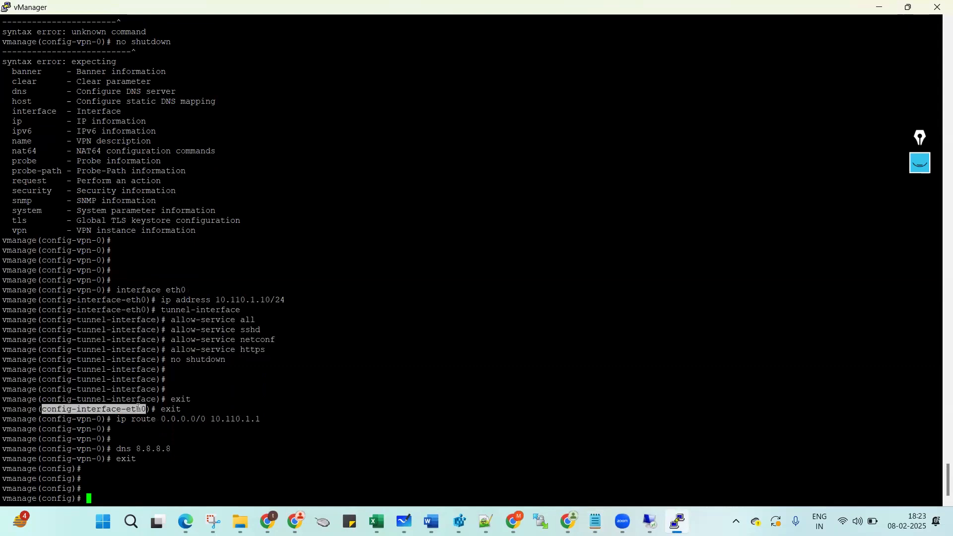
{"action": "double_click", "coordinate": [89, 420]}
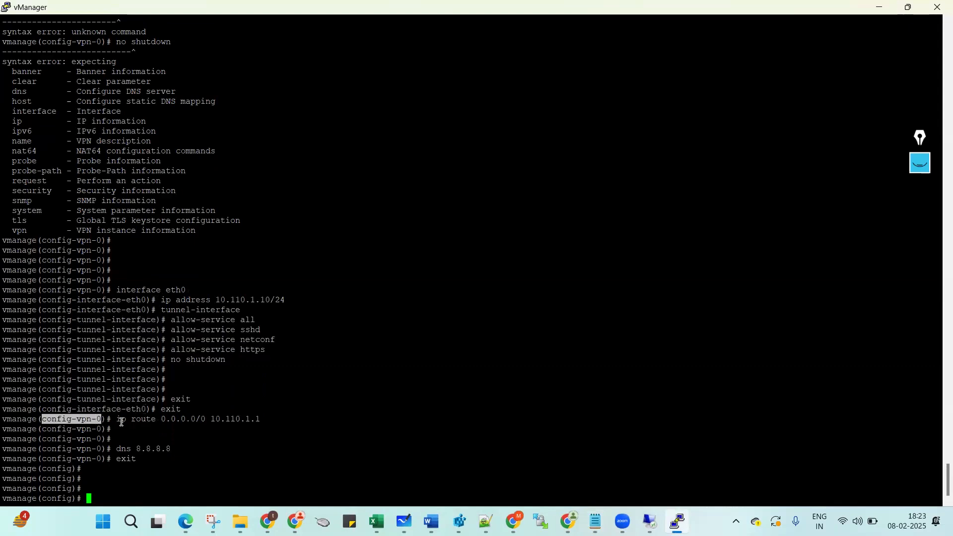
{"action": "left_click_drag", "start_coordinate": [119, 421], "coordinate": [164, 460]}
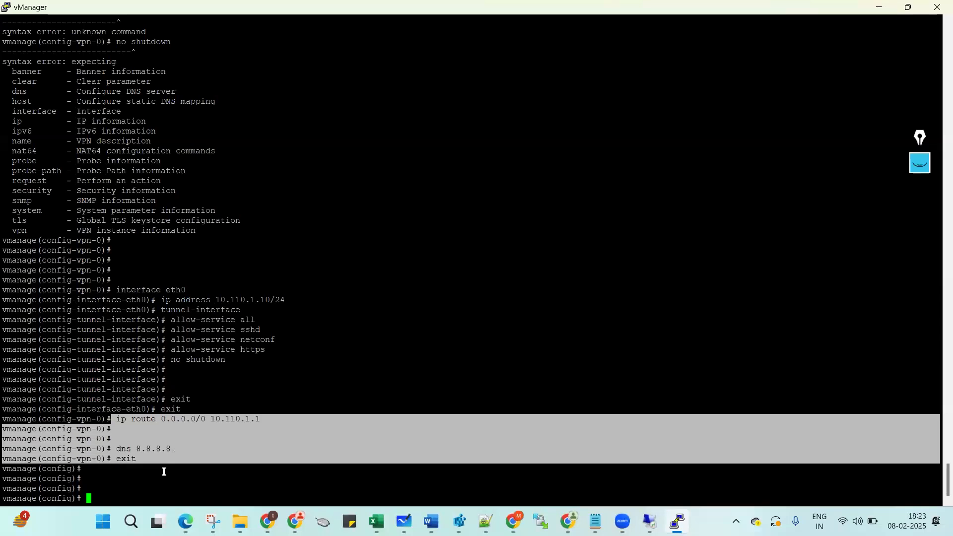
{"action": "left_click", "coordinate": [164, 471]}
Enter vpn 512 and paste the interface eth1 line from the template.
{"action": "key", "text": "Return"}
{"action": "key", "text": "Return"}
{"action": "type", "text": "vpn 512"}
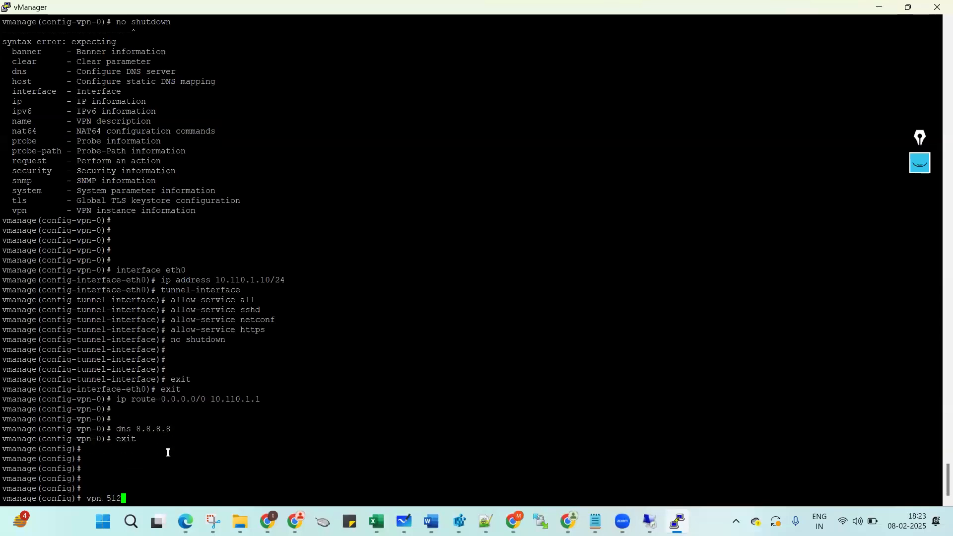
{"action": "key", "text": "Return"}
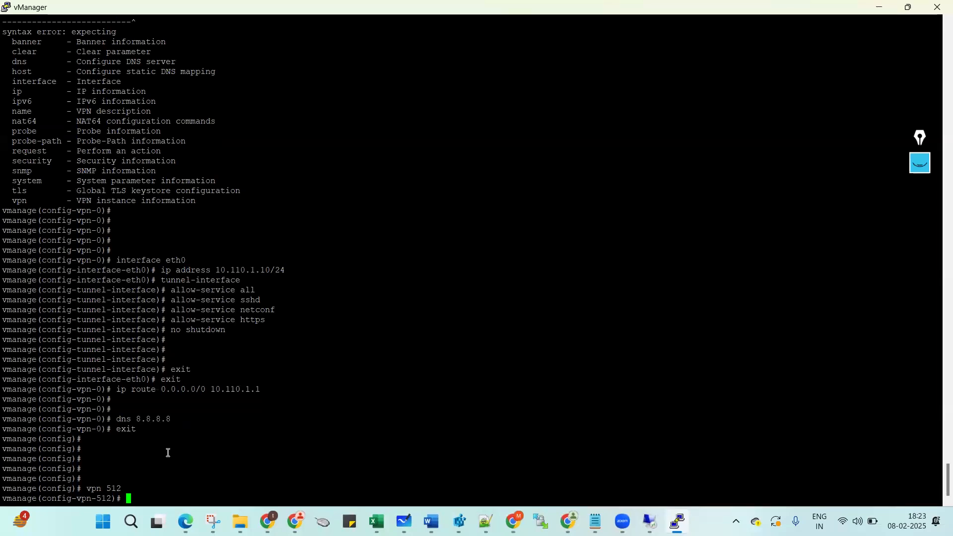
{"action": "mouse_move", "coordinate": [595, 519]}
{"action": "left_click", "coordinate": [645, 462]}
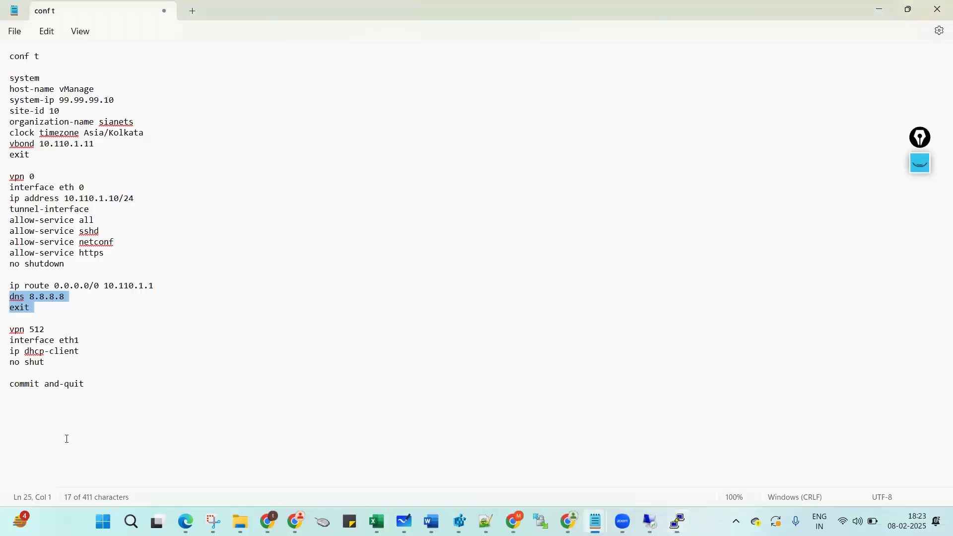
{"action": "left_click", "coordinate": [89, 333]}
{"action": "triple_click", "coordinate": [13, 345]}
{"action": "key", "text": "ctrl+c"}
{"action": "key", "text": "alt+Tab"}
{"action": "right_click", "coordinate": [403, 334]}
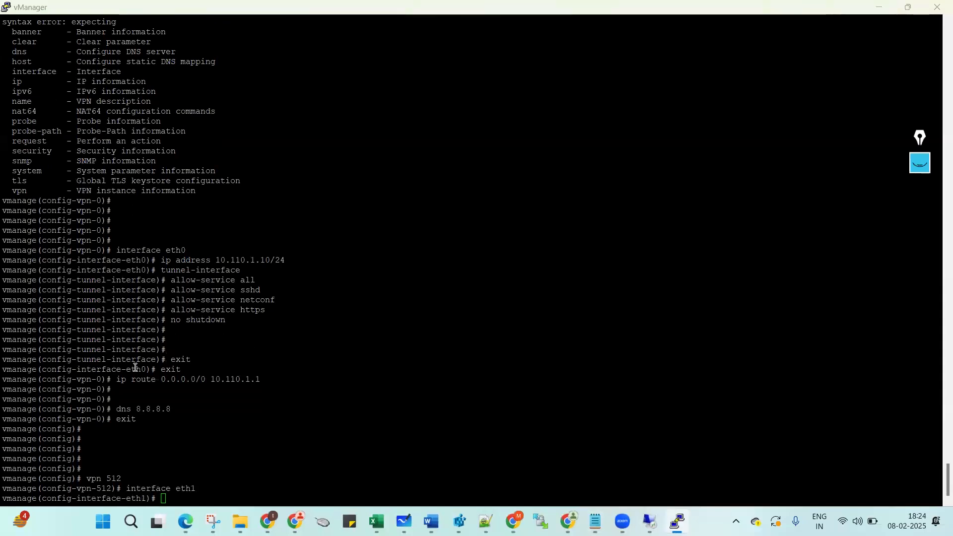
Make eth1 a DHCP client with no shut, then commit and-quit.
{"action": "key", "text": "alt+Tab"}
{"action": "mouse_move", "coordinate": [10, 351]}
{"action": "left_mouse_down"}
{"action": "mouse_move", "coordinate": [3, 366]}
{"action": "mouse_move", "coordinate": [14, 369]}
{"action": "left_mouse_up"}
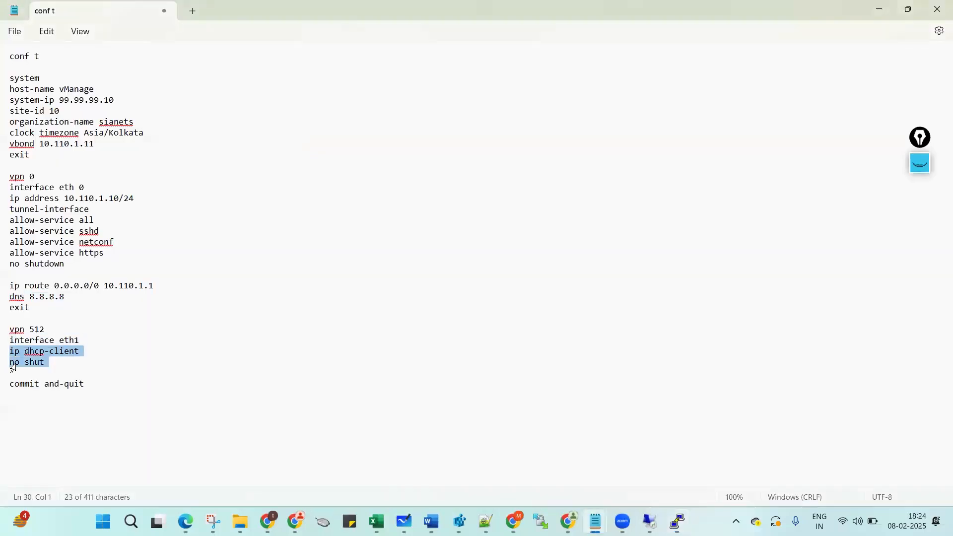
{"action": "key", "text": "ctrl+c"}
{"action": "key", "text": "alt+Tab"}
{"action": "right_click", "coordinate": [337, 332]}
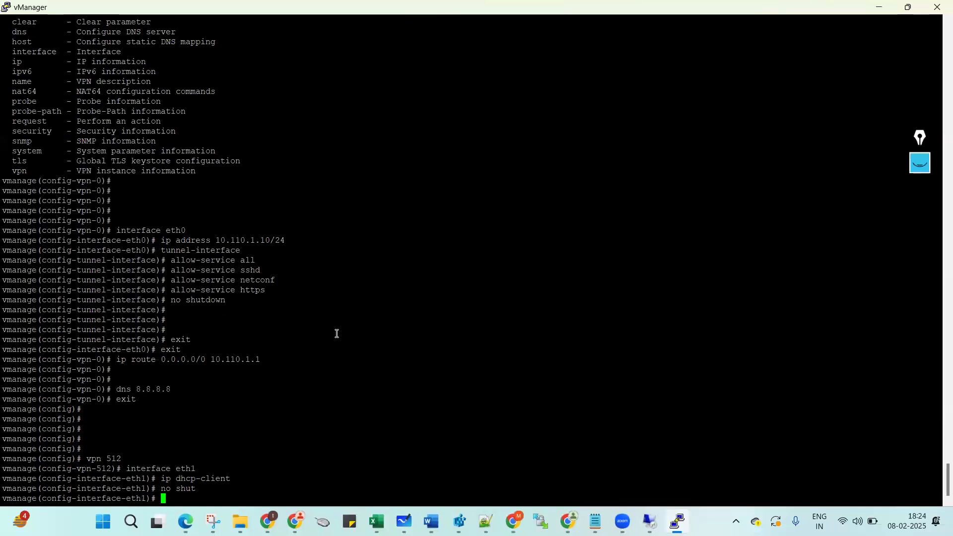
{"action": "type", "text": "commit "}
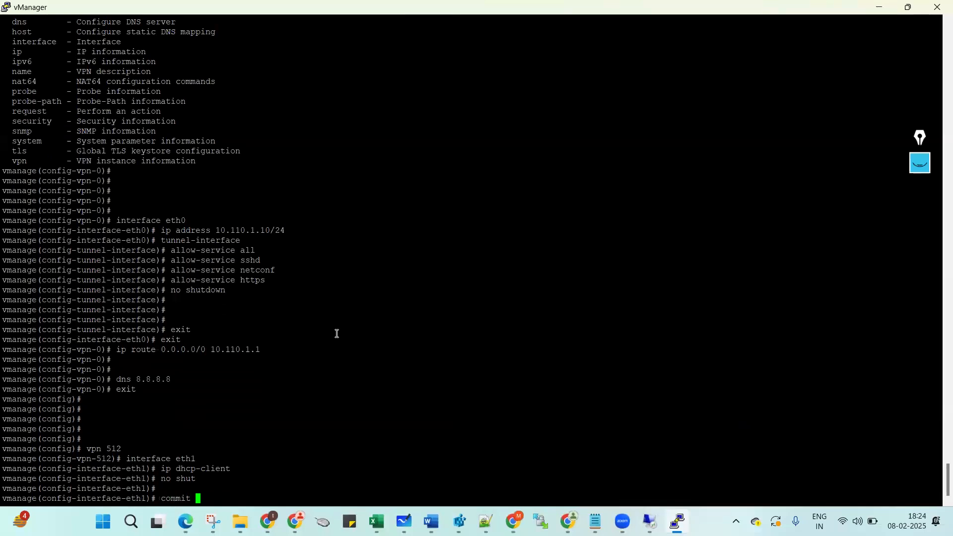
{"action": "type", "text": "and-quit"}
{"action": "key", "text": "Return"}
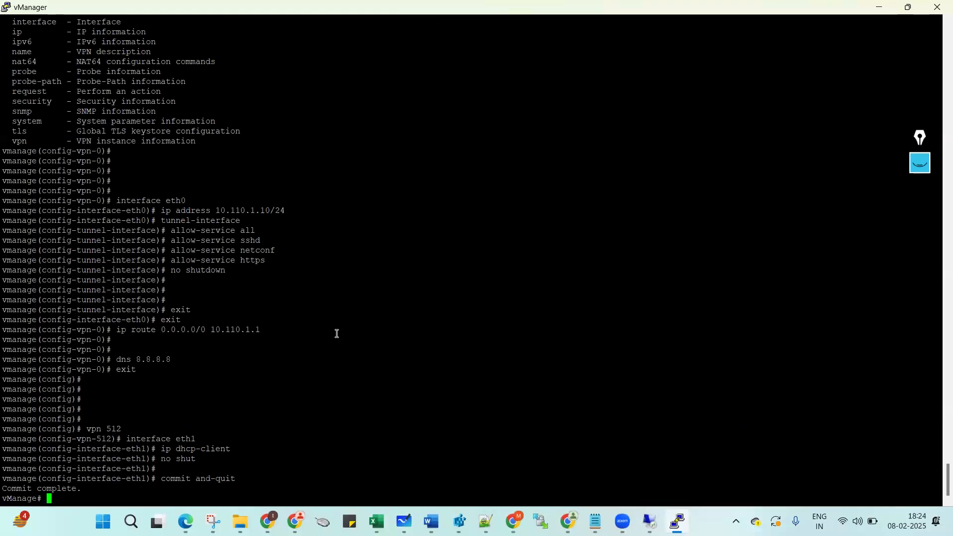
{"action": "key", "text": "Return"}
{"action": "key", "text": "Return"}
{"action": "key", "text": "Return"}
{"action": "key", "text": "Return"}
{"action": "key", "text": "Return"}
{"action": "key", "text": "Return"}
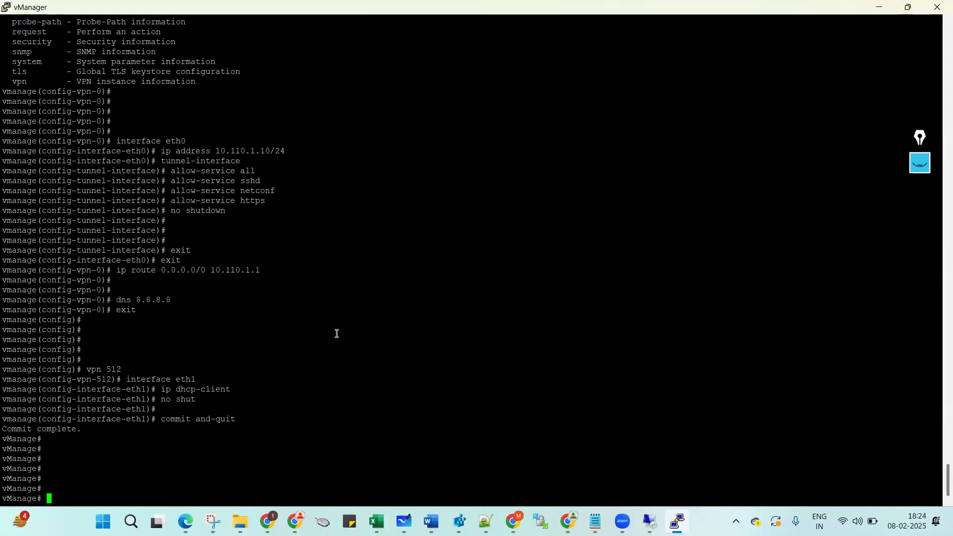
Run show running-config and check system-ip 99.99.99.10, site-id 10, organization-name and vbond 10.110.1.11.
{"action": "type", "text": "show running-config"}
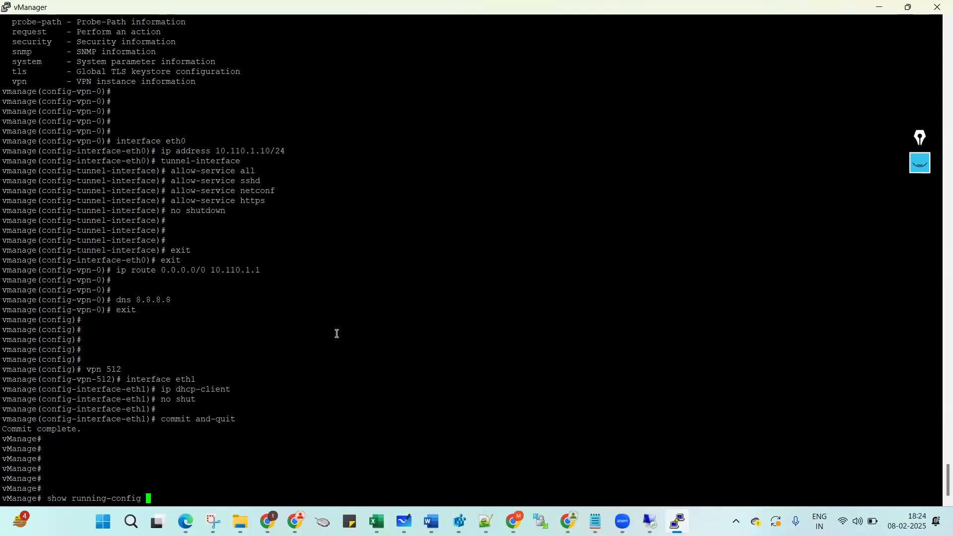
{"action": "key", "text": "Return"}
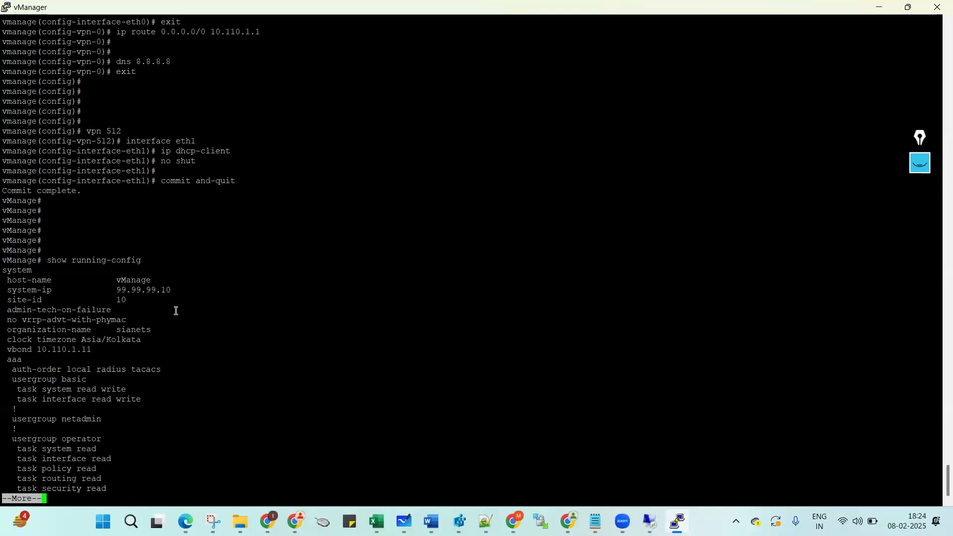
{"action": "double_click", "coordinate": [151, 291]}
{"action": "double_click", "coordinate": [121, 300]}
{"action": "triple_click", "coordinate": [54, 332]}
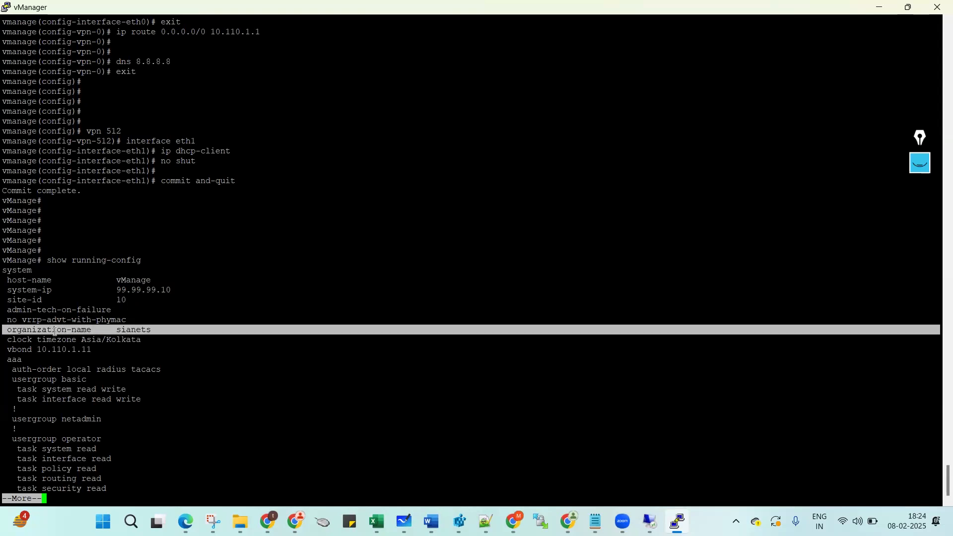
{"action": "triple_click", "coordinate": [20, 351]}
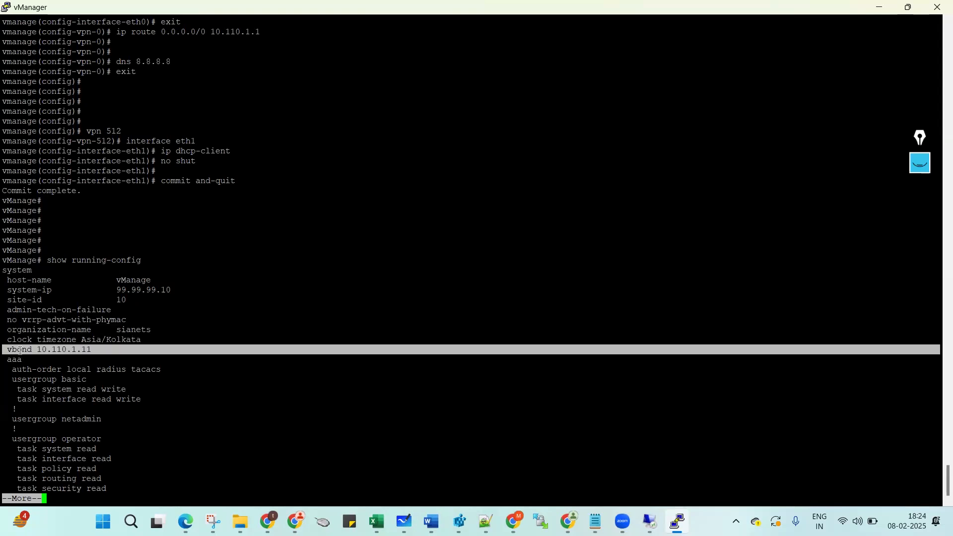
{"action": "key", "text": "space"}
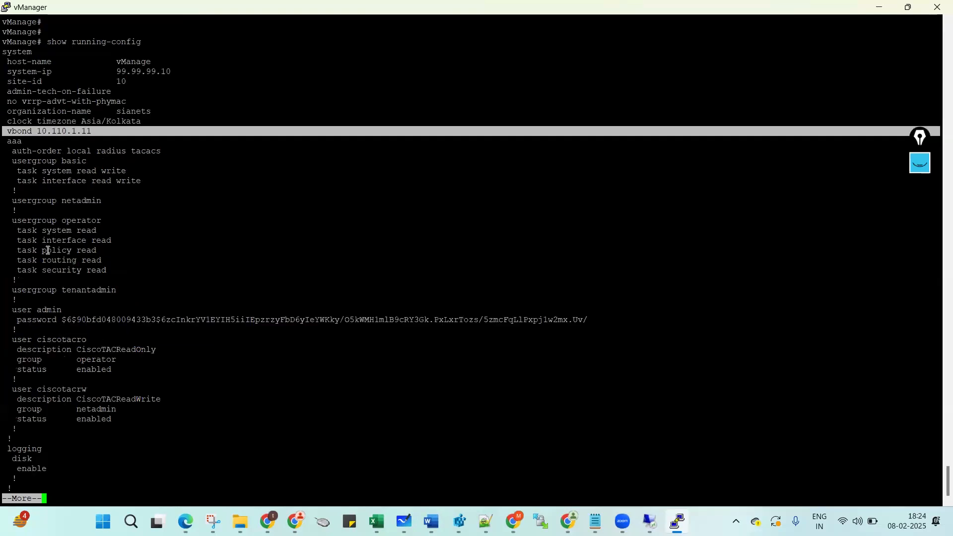
{"action": "left_click_drag", "start_coordinate": [6, 131], "coordinate": [99, 129]}
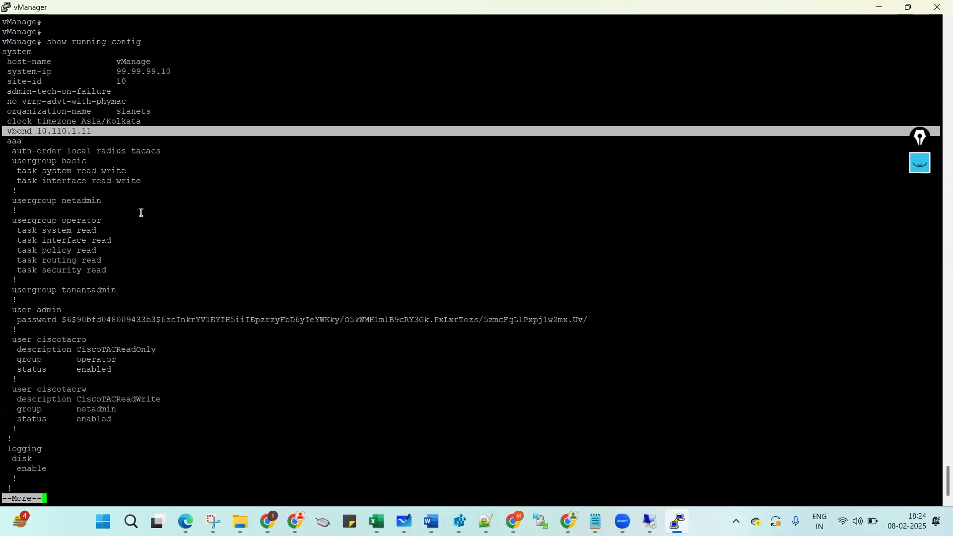
{"action": "left_click", "coordinate": [167, 257]}
Page on to check the VPN 0 and VPN 512 blocks, then quit the pager.
{"action": "key", "text": "space"}
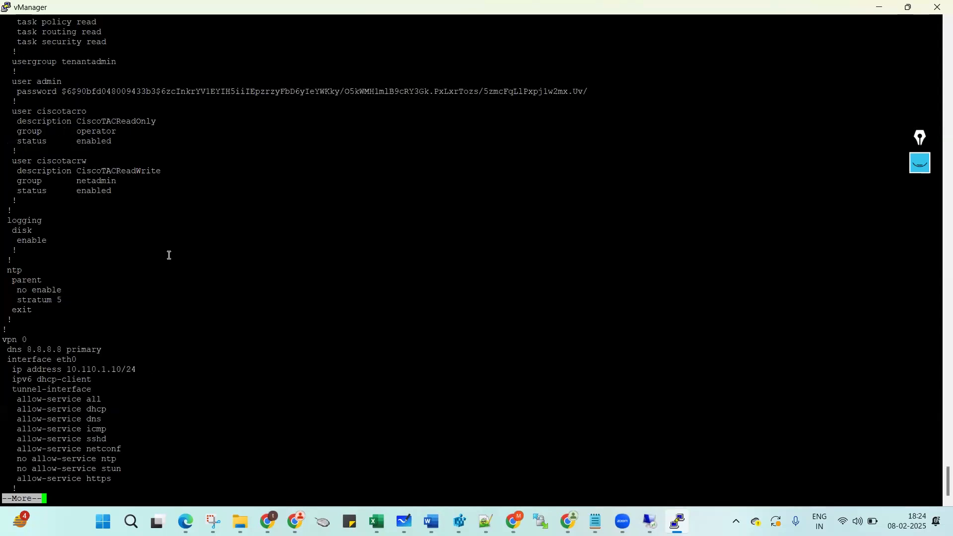
{"action": "left_click_drag", "start_coordinate": [5, 341], "coordinate": [93, 472]}
{"action": "key", "text": "space"}
{"action": "left_click_drag", "start_coordinate": [4, 439], "coordinate": [6, 488]}
{"action": "key", "text": "q"}
{"action": "left_click", "coordinate": [178, 409]}
{"action": "key", "text": "Return"}
{"action": "key", "text": "Return"}
{"action": "key", "text": "Return"}
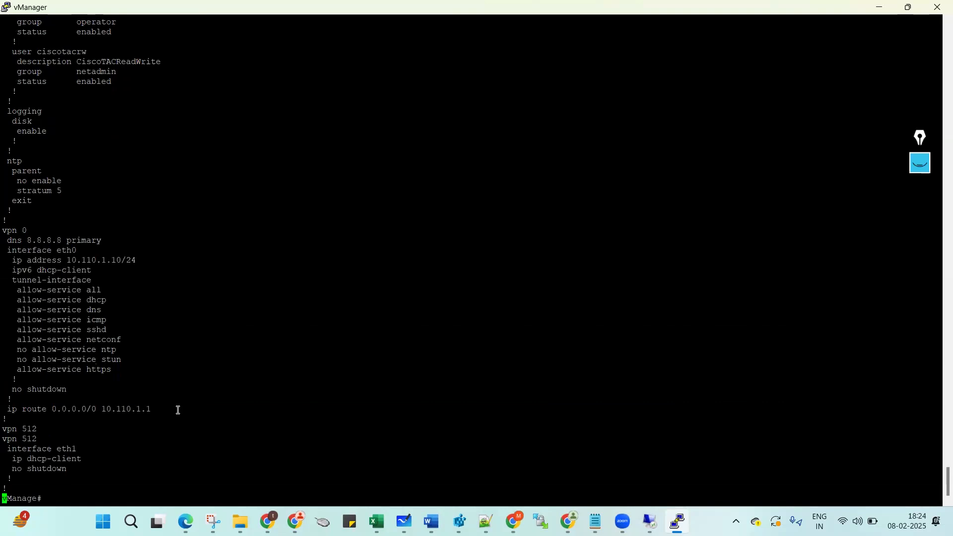
{"action": "type", "text": "sh ru"}
{"action": "key", "text": "Tab"}
Show the running configuration for VPN 0 only.
{"action": "type", "text": "vpn 0"}
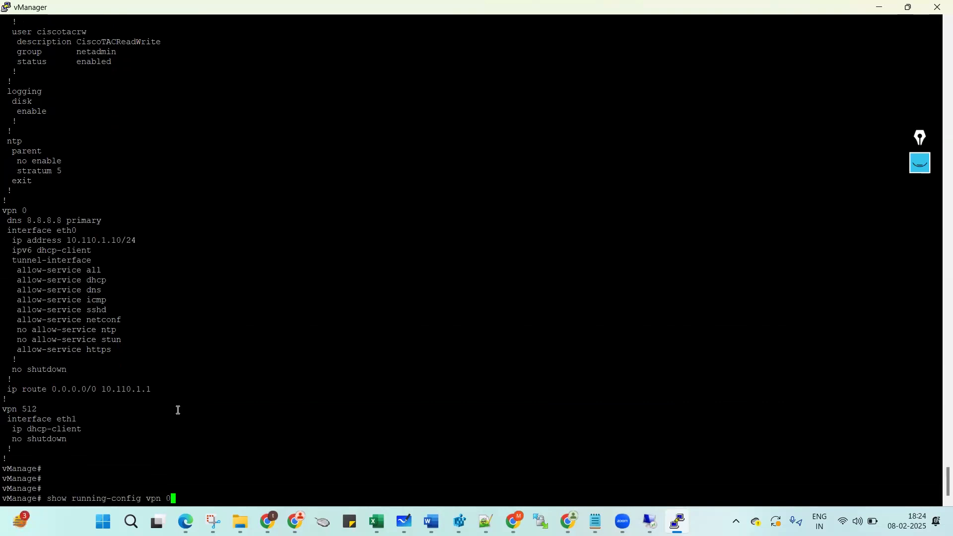
{"action": "key", "text": "Return"}
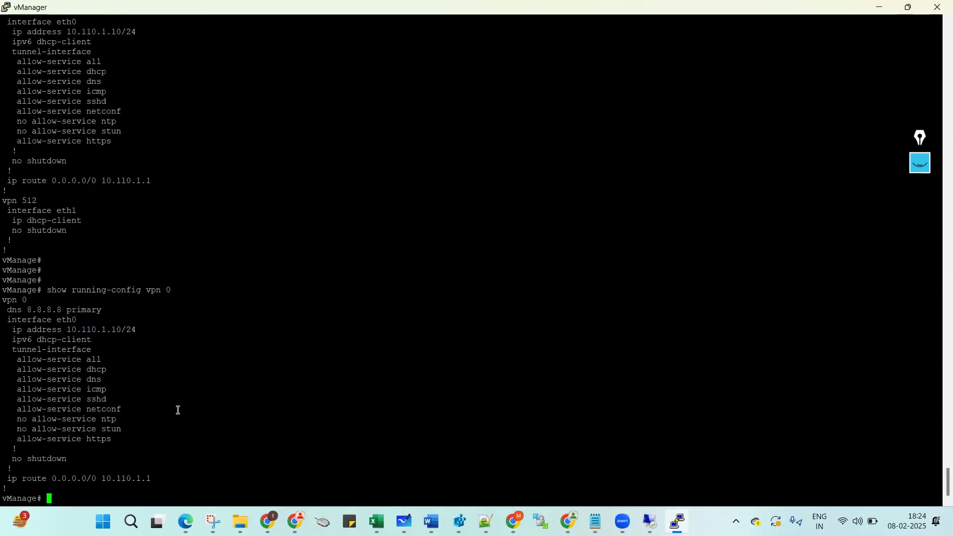
{"action": "left_click_drag", "start_coordinate": [47, 291], "coordinate": [25, 479]}
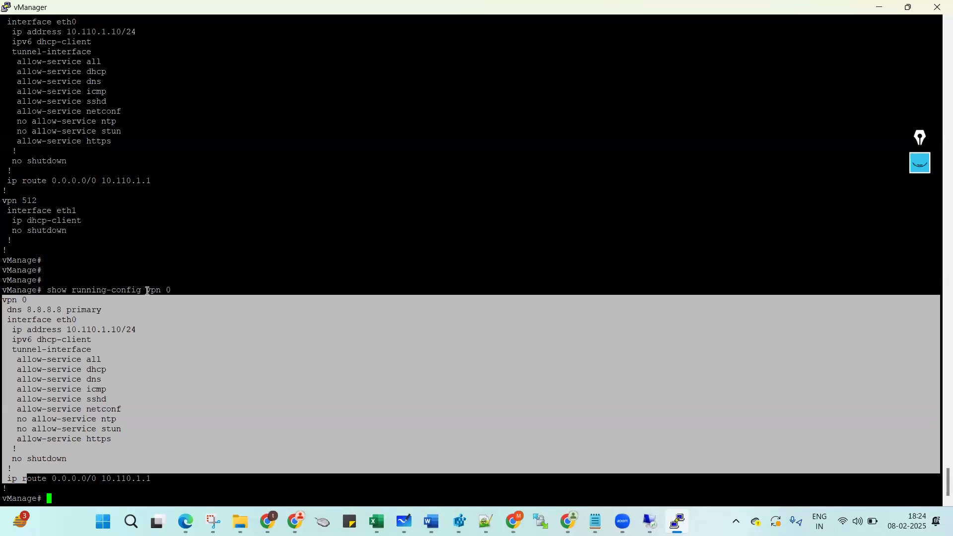
{"action": "left_click", "coordinate": [66, 291]}
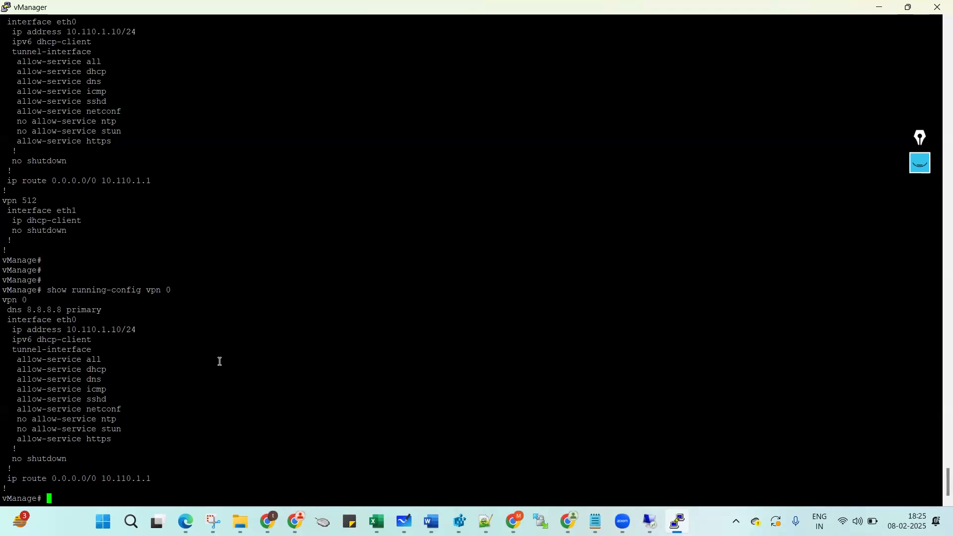
Recall the command and show the running configuration for VPN 512 instead.
{"action": "key", "text": "Return"}
{"action": "key", "text": "Return"}
{"action": "key", "text": "Up"}
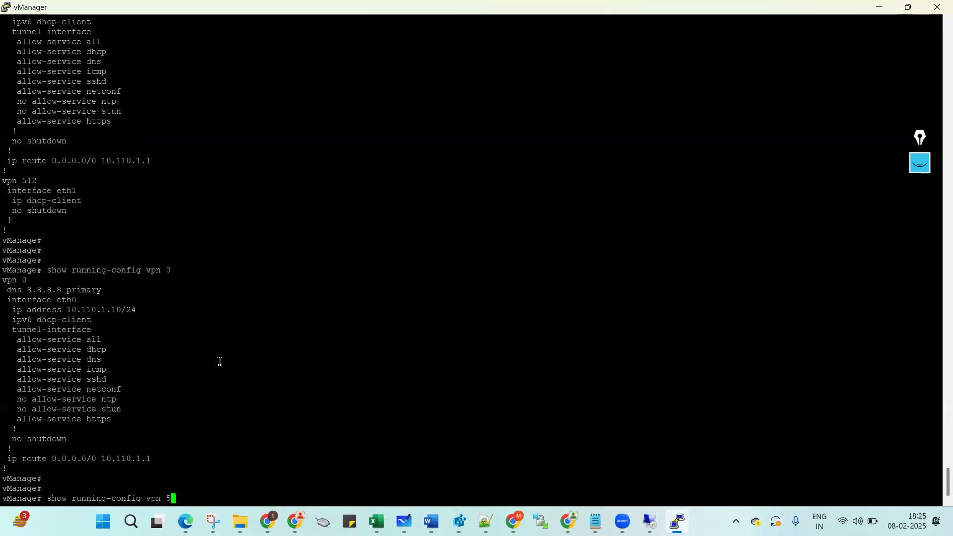
{"action": "key", "text": "BackSpace"}
{"action": "type", "text": "512"}
{"action": "key", "text": "Return"}
{"action": "key", "text": "Return"}
{"action": "key", "text": "Return"}
{"action": "key", "text": "Return"}
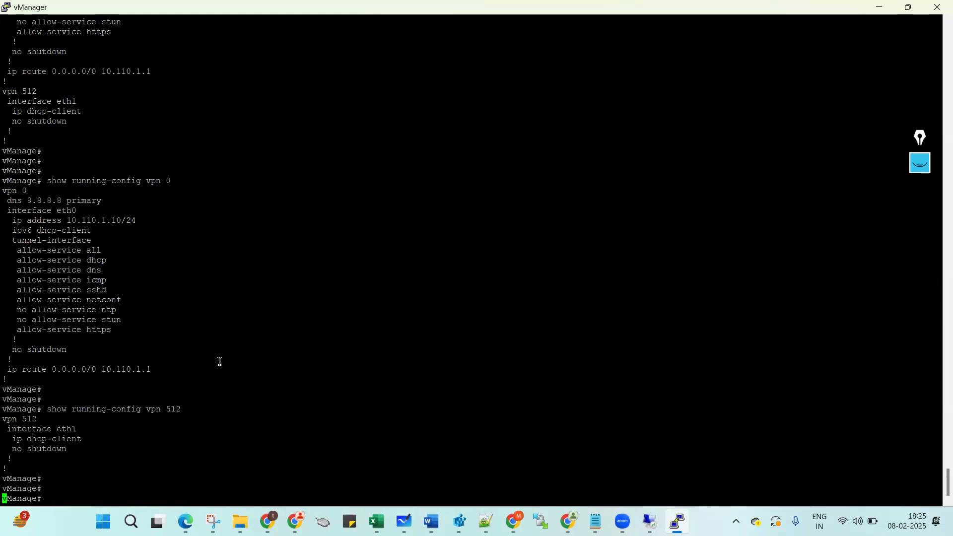
{"action": "type", "text": "show syste"}
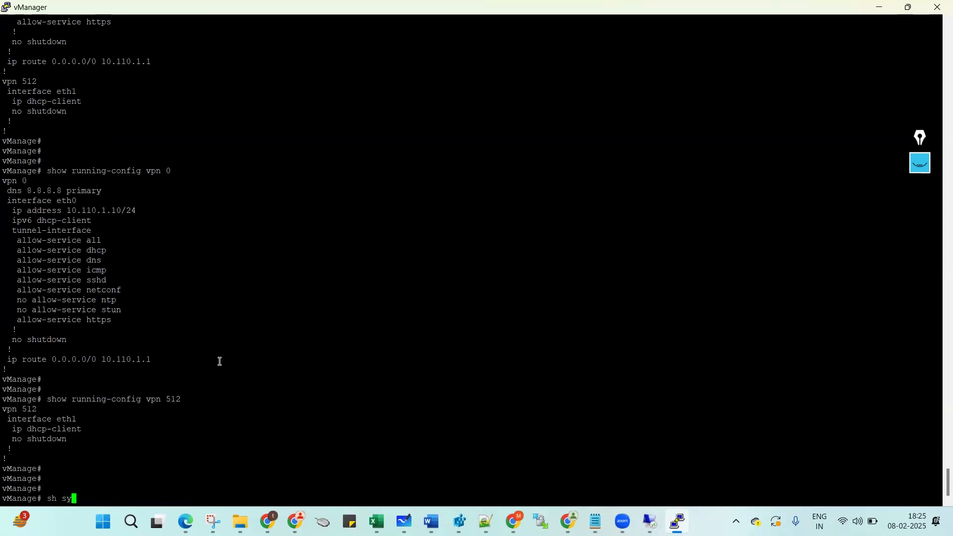
{"action": "key", "text": "Tab"}
Run show system status and page through the vManage status output.
{"action": "type", "text": "status"}
{"action": "key", "text": "Return"}
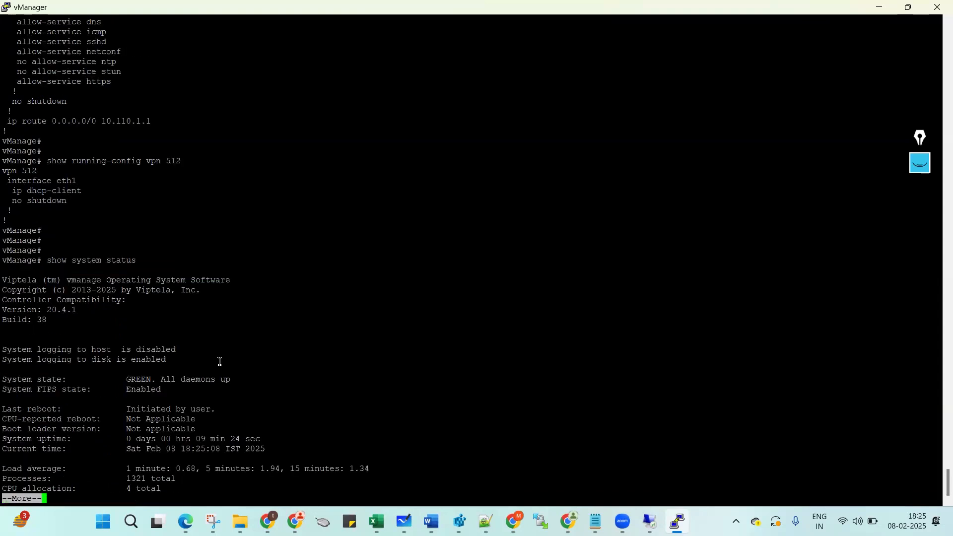
{"action": "key", "text": "space"}
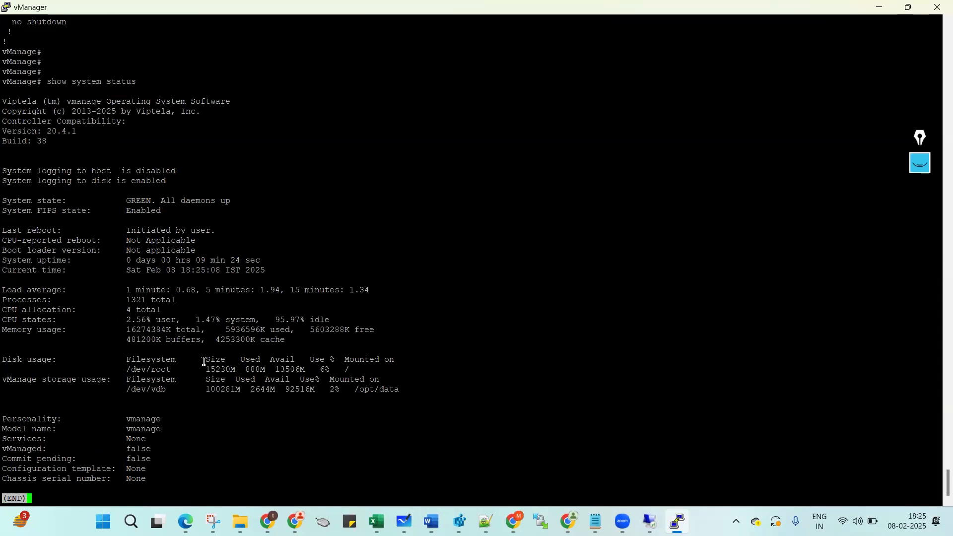
{"action": "key", "text": "q"}
{"action": "key", "text": "Return"}
Run show running-config system, confirming system-ip 99.99.99.10 and site-id 10, then quit the pager.
{"action": "type", "text": "show running-config system"}
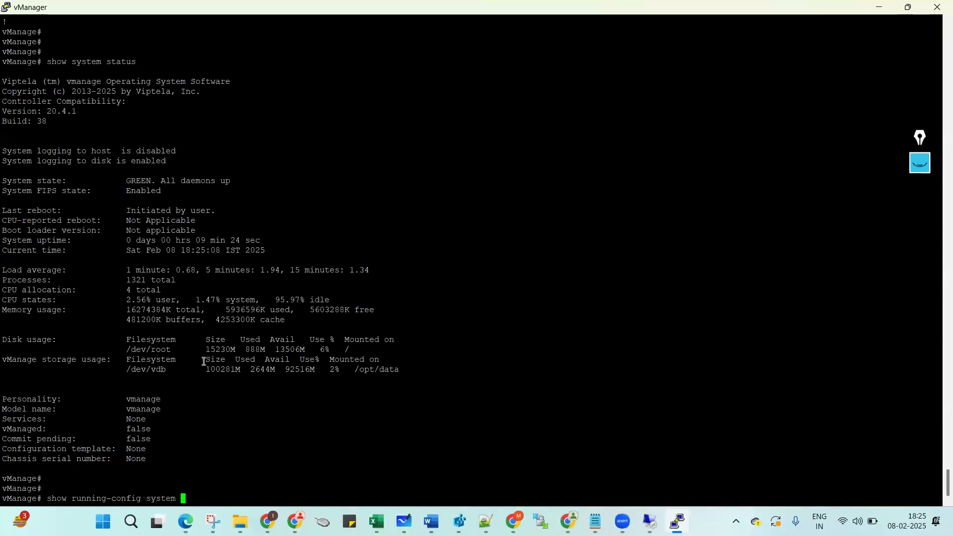
{"action": "key", "text": "Return"}
{"action": "key", "text": "space"}
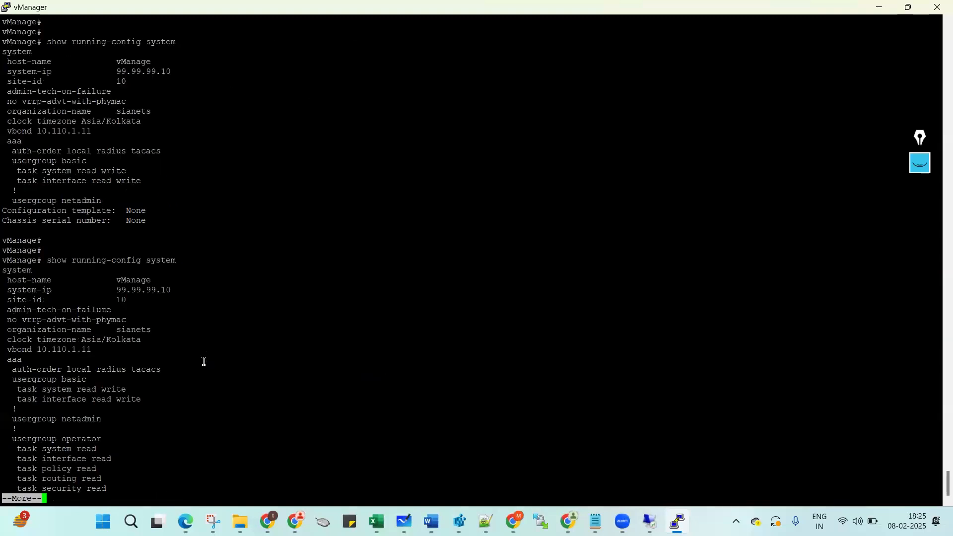
{"action": "double_click", "coordinate": [125, 73]}
{"action": "double_click", "coordinate": [121, 81]}
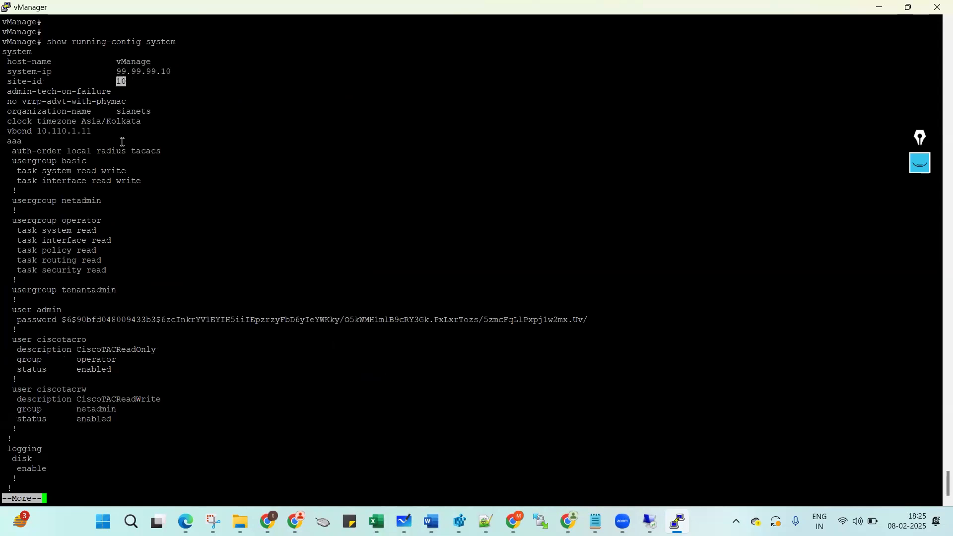
{"action": "left_click_drag", "start_coordinate": [49, 42], "coordinate": [182, 43]}
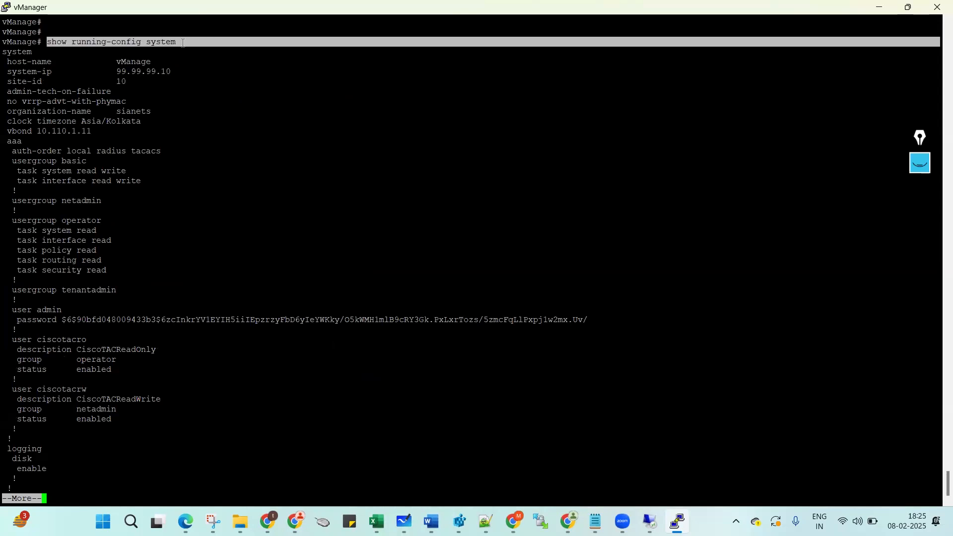
{"action": "key", "text": "space"}
{"action": "double_click", "coordinate": [271, 302]}
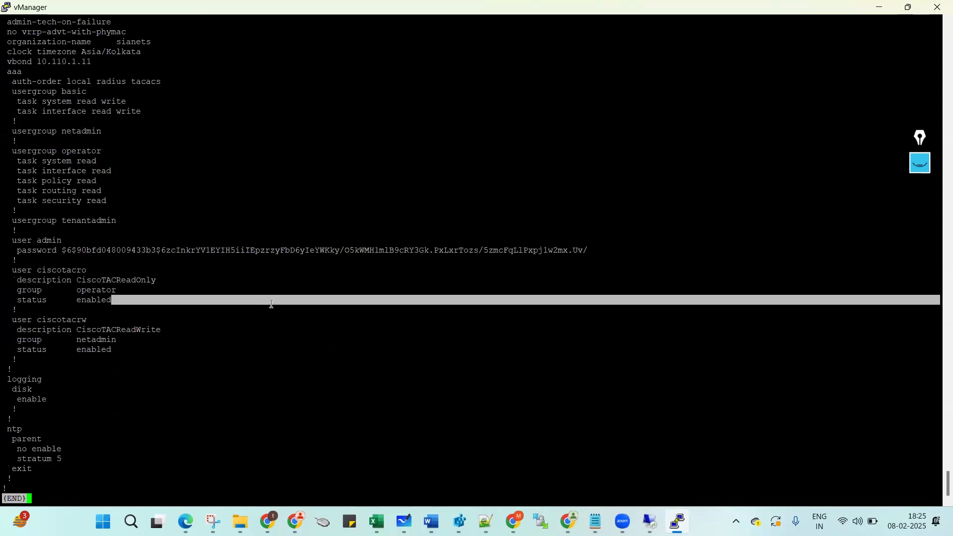
{"action": "key", "text": "q"}
{"action": "key", "text": "Return"}
{"action": "key", "text": "Return"}
{"action": "key", "text": "Return"}
{"action": "key", "text": "Return"}
{"action": "key", "text": "Return"}
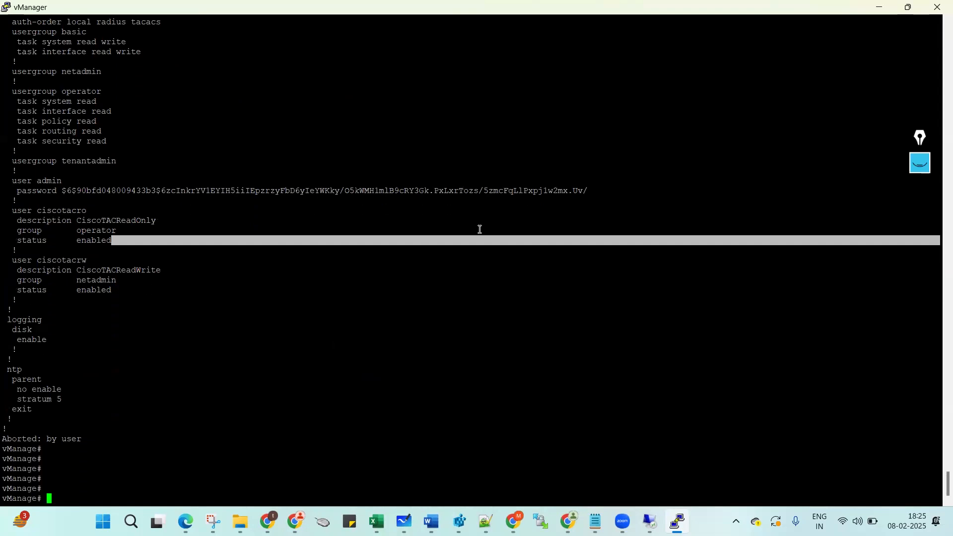
{"action": "left_click", "coordinate": [476, 212]}
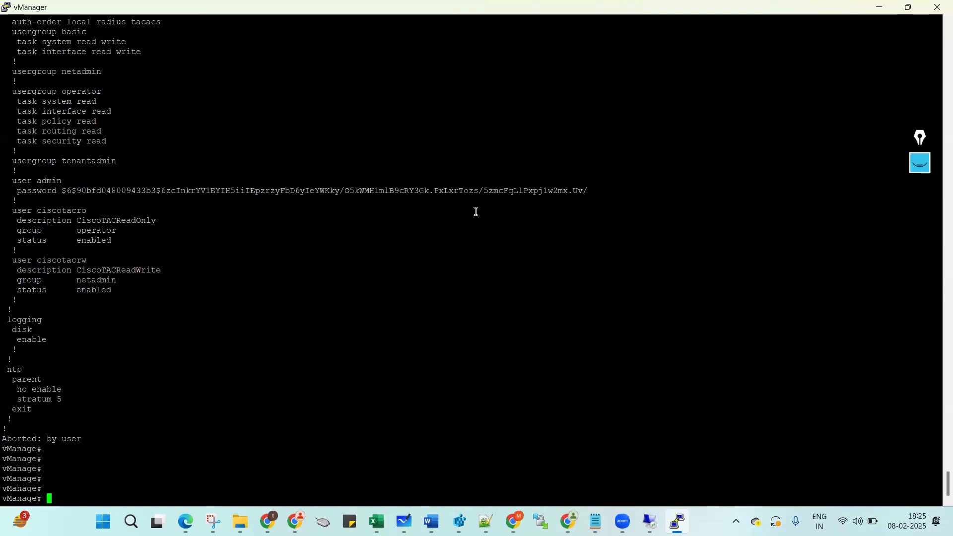
Bring the Remote Desktop session forward and unlock the Ubuntu lock screen with the account password.
{"action": "mouse_move", "coordinate": [650, 521]}
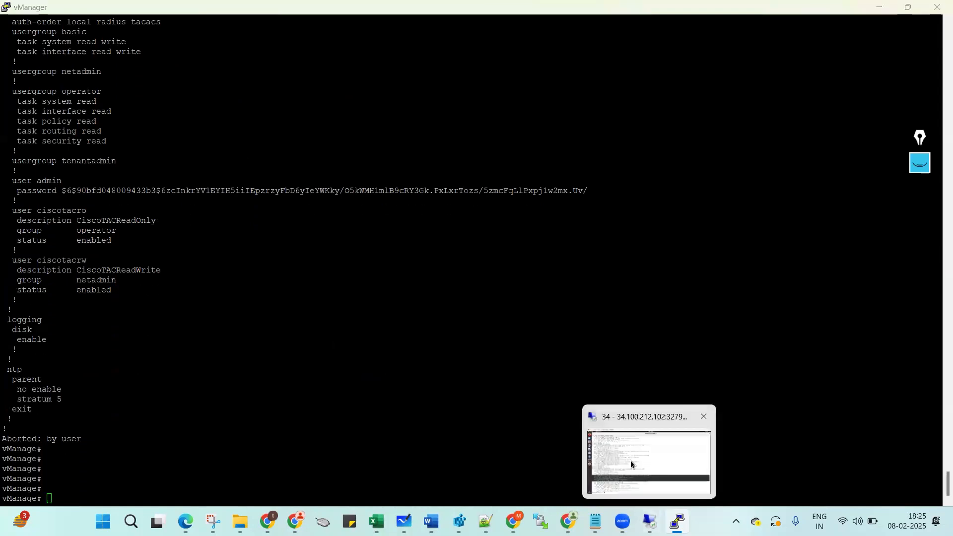
{"action": "left_click", "coordinate": [630, 460]}
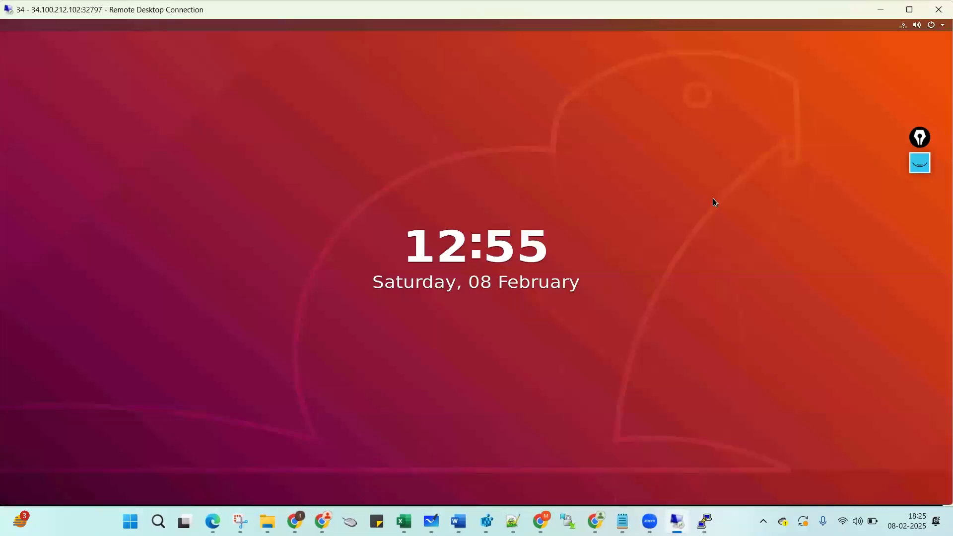
{"action": "left_click", "coordinate": [713, 199]}
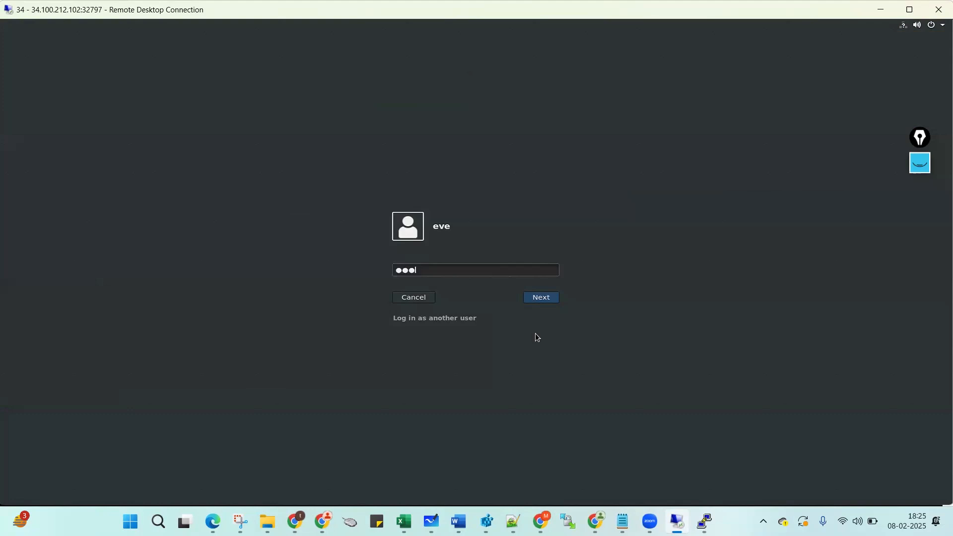
{"action": "key", "text": "BackSpace"}
{"action": "key", "text": "BackSpace"}
{"action": "key", "text": "BackSpace"}
{"action": "key", "text": "Escape"}
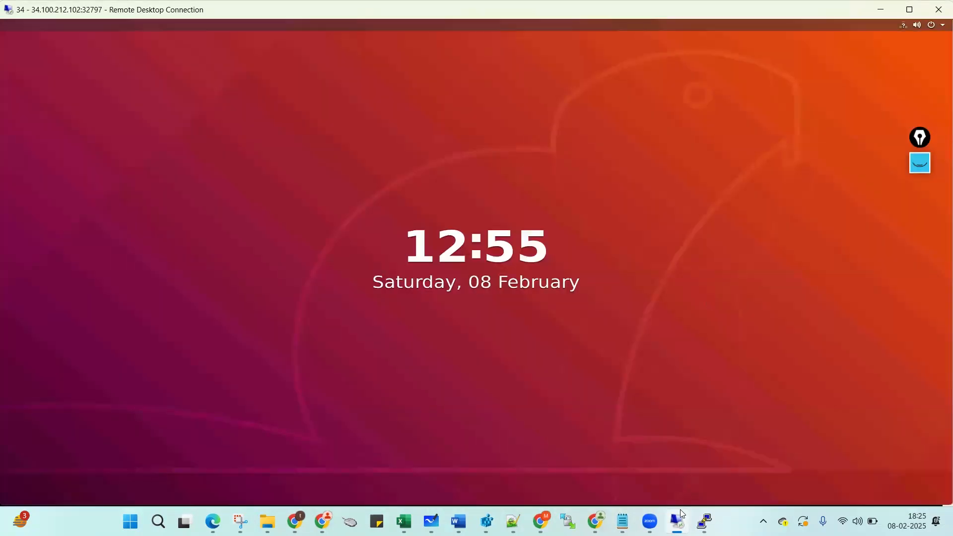
{"action": "left_click", "coordinate": [629, 284]}
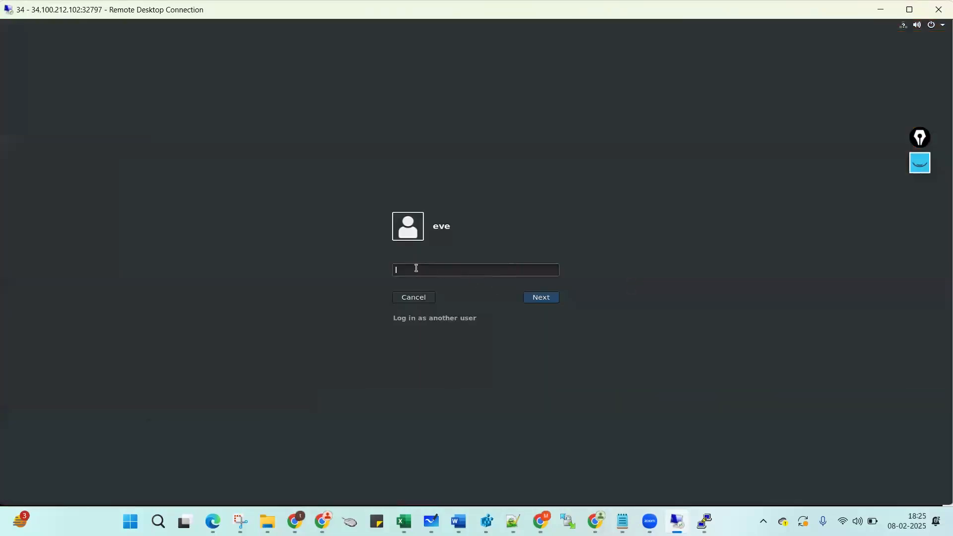
{"action": "key", "text": "Return"}
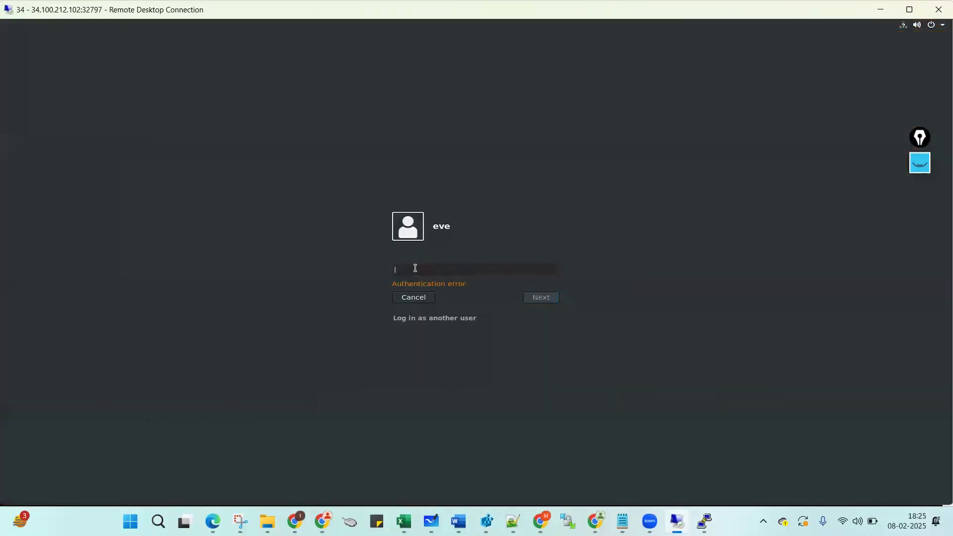
{"action": "type", "text": "•••"}
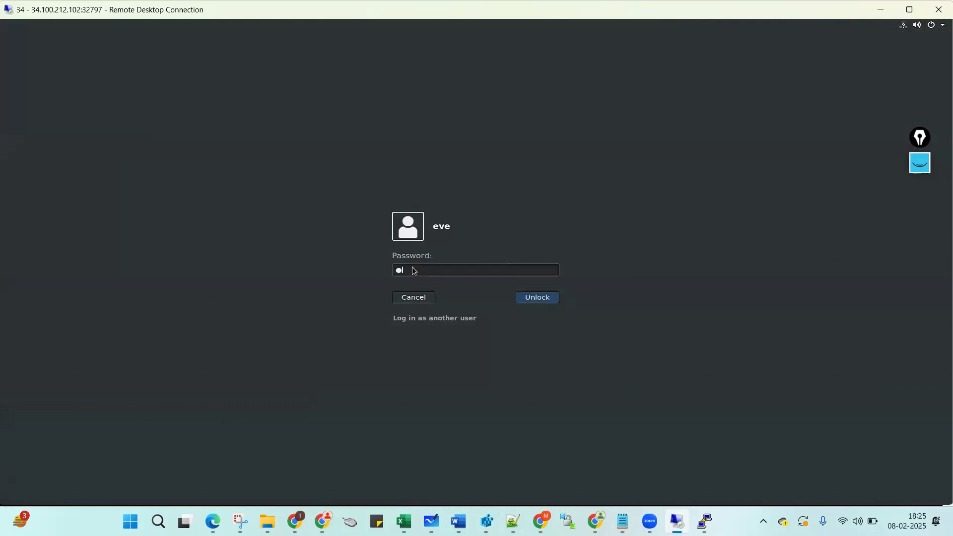
{"action": "left_click", "coordinate": [541, 297]}
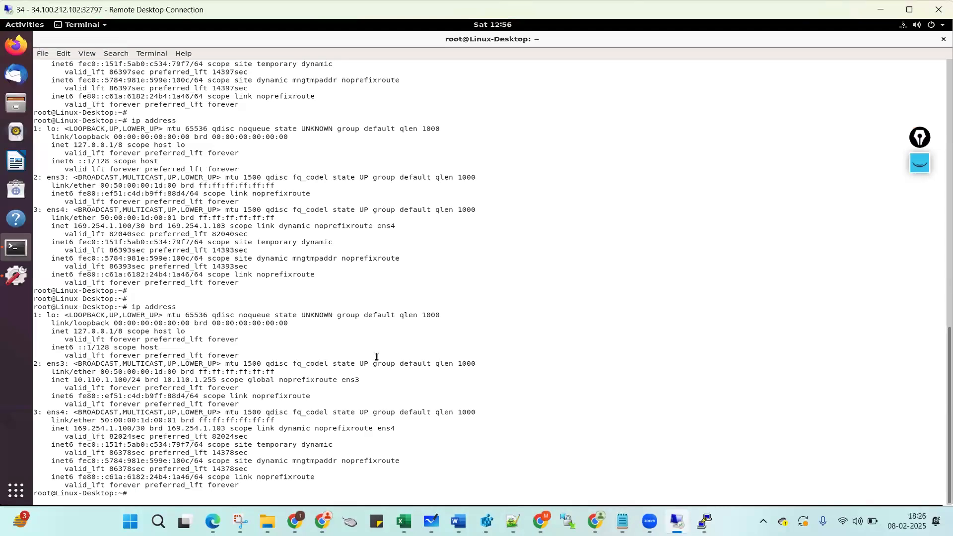
Ping 10.110.1.10 to confirm 0% packet loss, then launch Firefox and cancel the problem report.
{"action": "key", "text": "Return"}
{"action": "key", "text": "Return"}
{"action": "type", "text": "ping 1"}
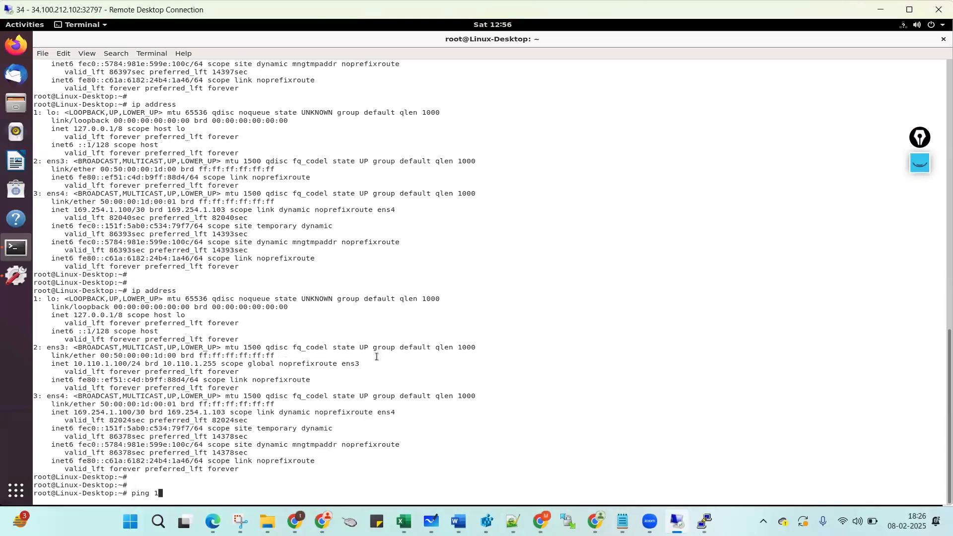
{"action": "type", "text": "0.110.1.10"}
{"action": "key", "text": "Return"}
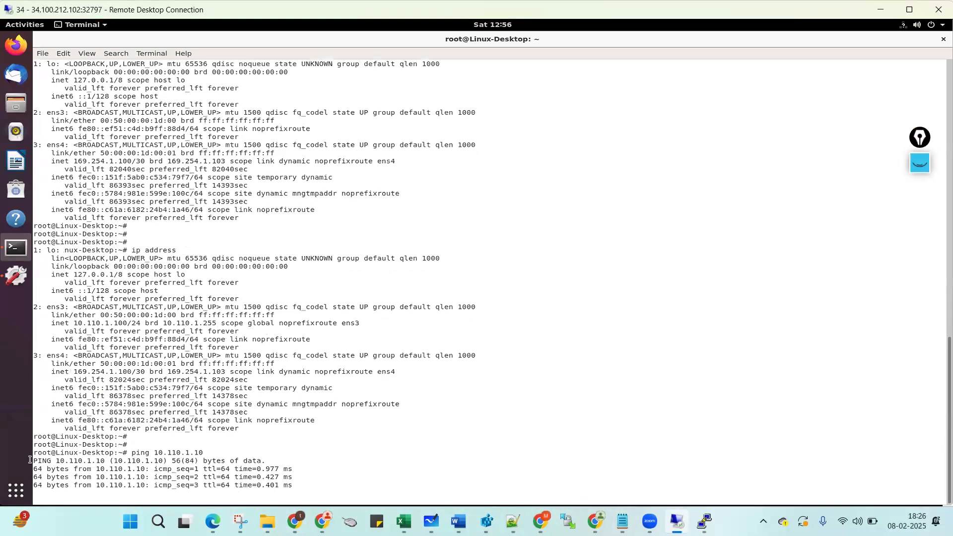
{"action": "left_click_drag", "start_coordinate": [36, 445], "coordinate": [290, 484]}
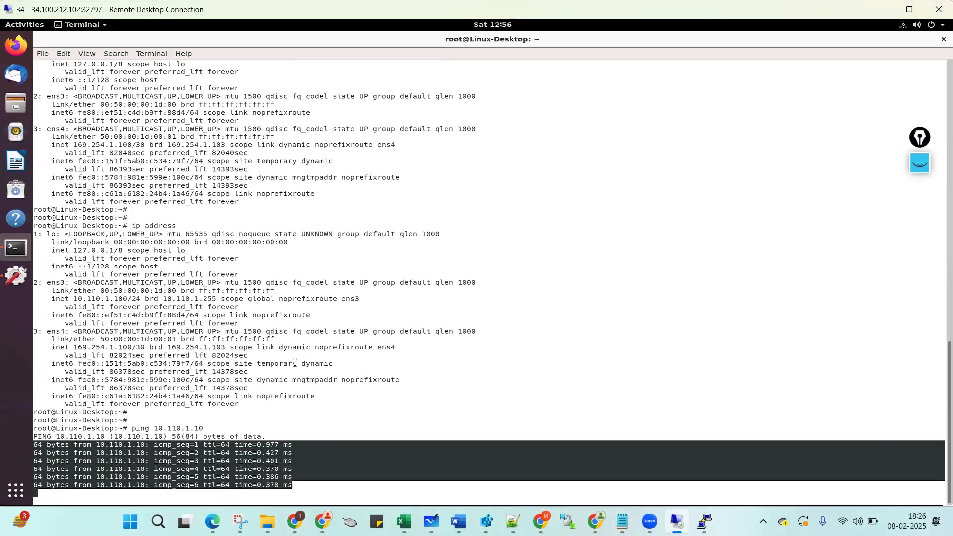
{"action": "key", "text": "ctrl+c"}
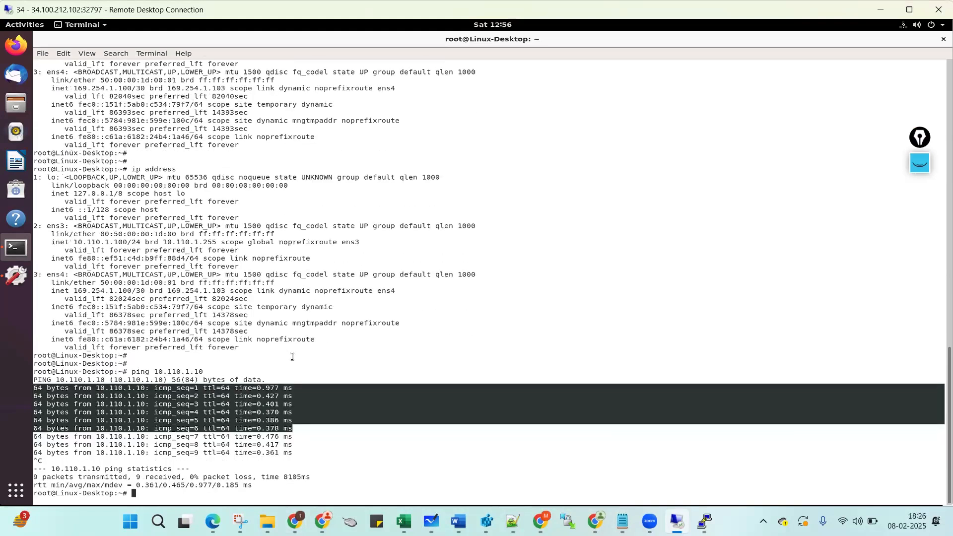
{"action": "left_click", "coordinate": [11, 49]}
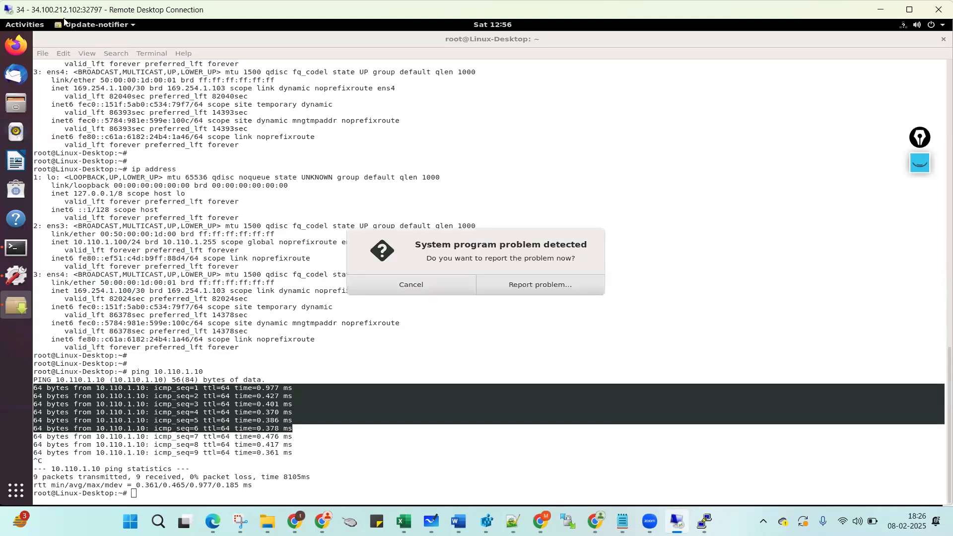
{"action": "left_click", "coordinate": [410, 285]}
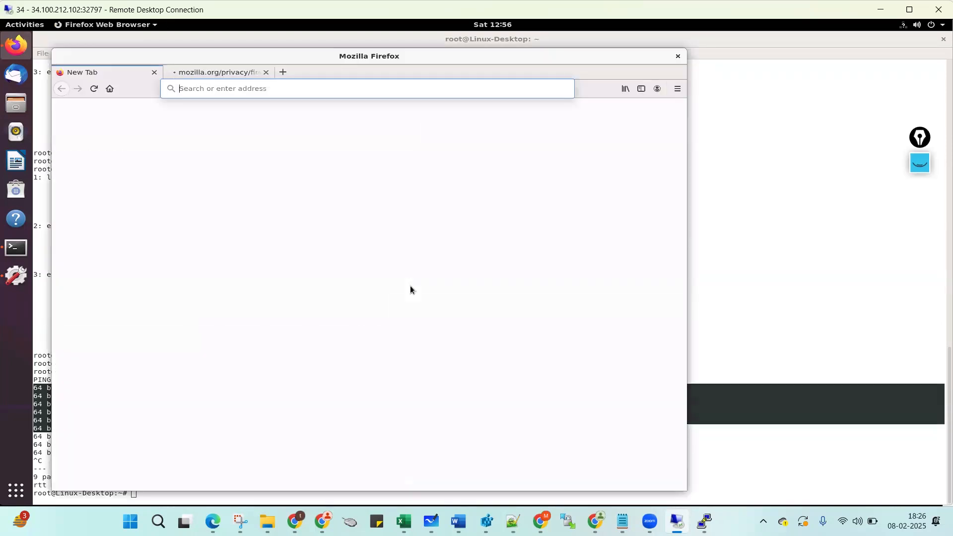
{"action": "left_click", "coordinate": [267, 73]}
{"action": "left_click_drag", "start_coordinate": [276, 58], "coordinate": [257, 67]}
{"action": "left_click", "coordinate": [258, 73]}
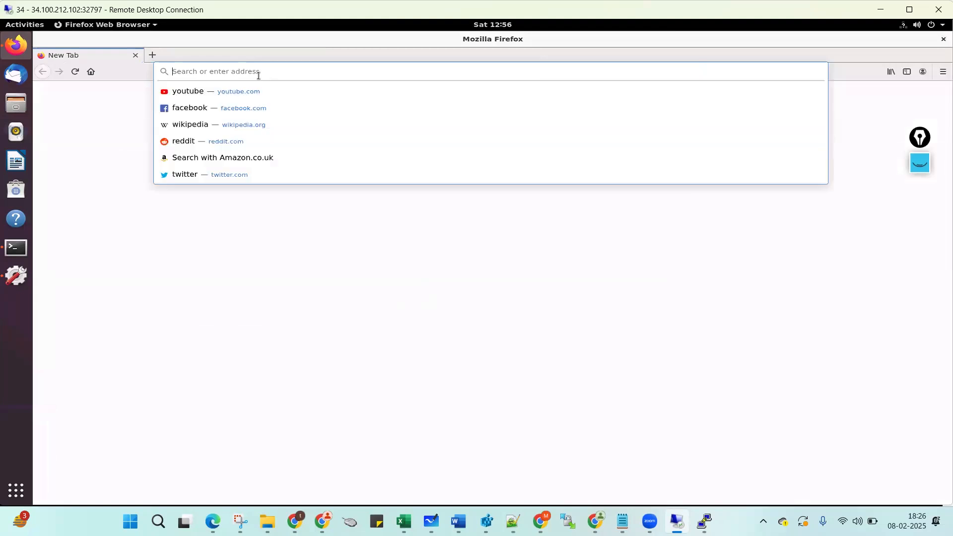
{"action": "type", "text": "https"}
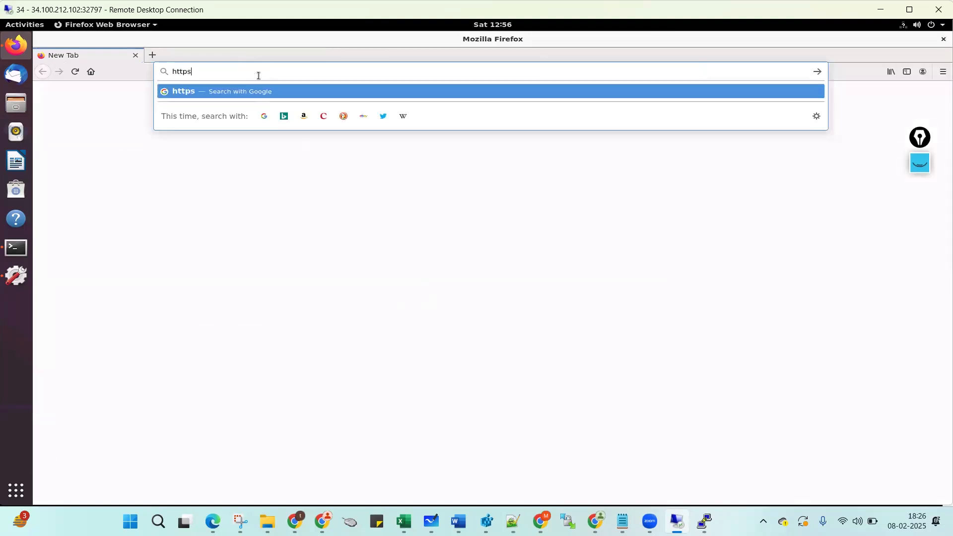
{"action": "type", "text": "://10."}
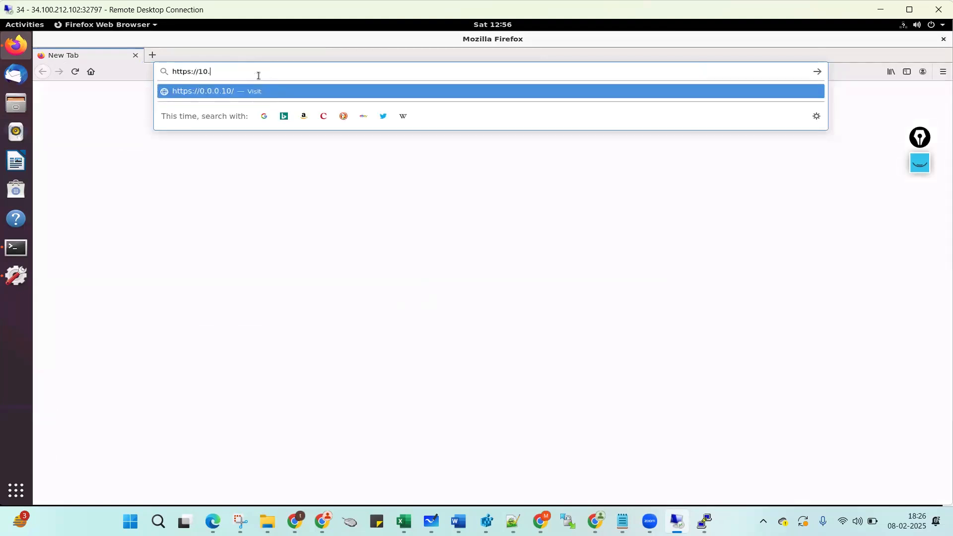
{"action": "type", "text": "110.1.10"}
{"action": "key", "text": "Return"}
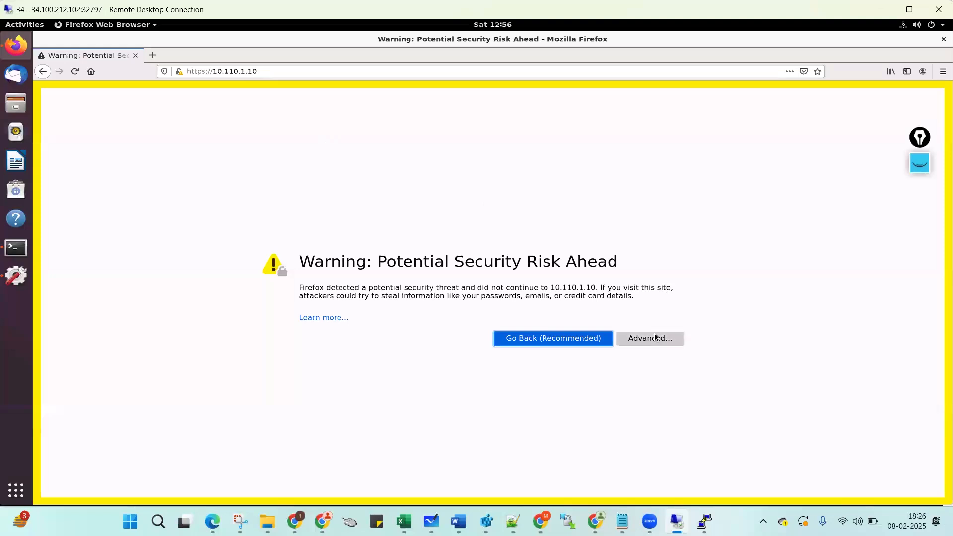
{"action": "left_click", "coordinate": [653, 336]}
{"action": "left_click", "coordinate": [607, 472]}
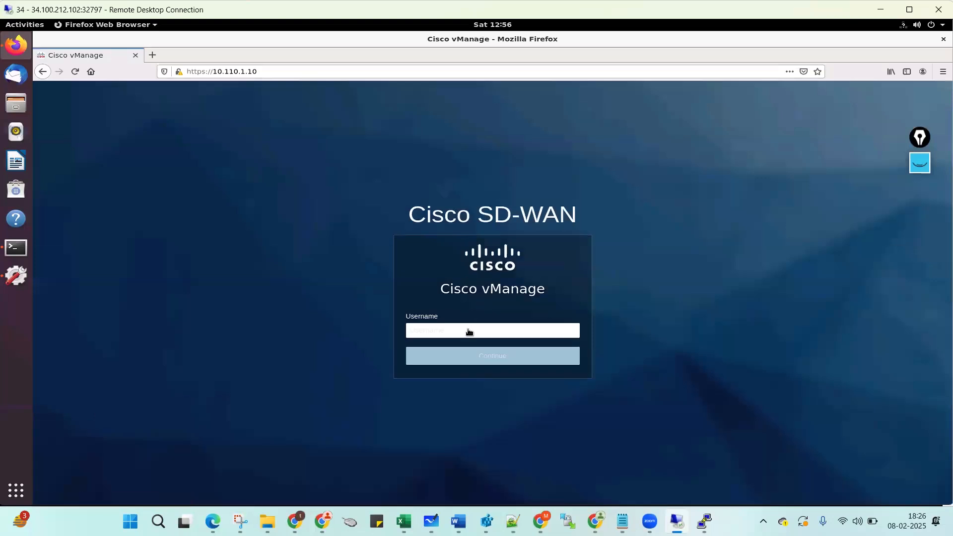
{"action": "left_click", "coordinate": [467, 333]}
Sign in to vManage with the admin username and its password.
{"action": "type", "text": "admin"}
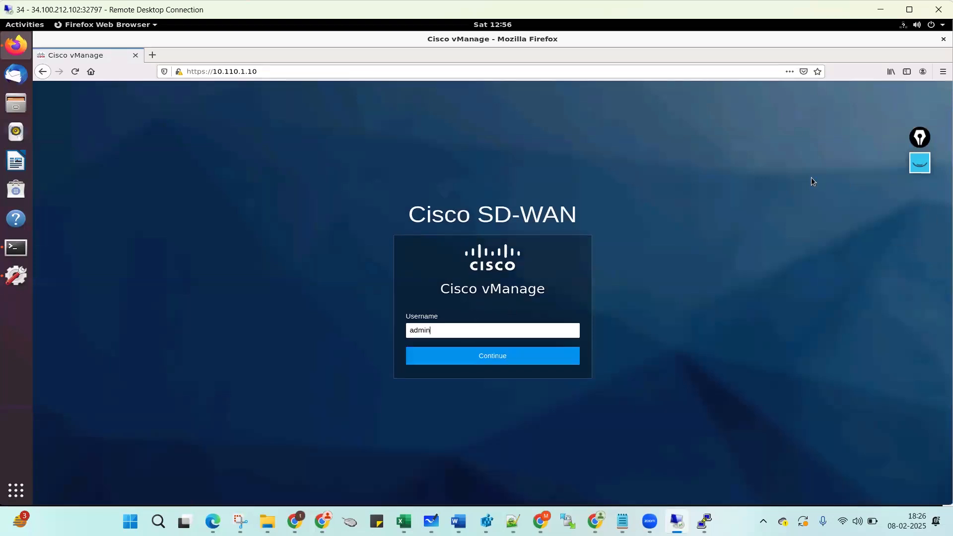
{"action": "left_click", "coordinate": [459, 353]}
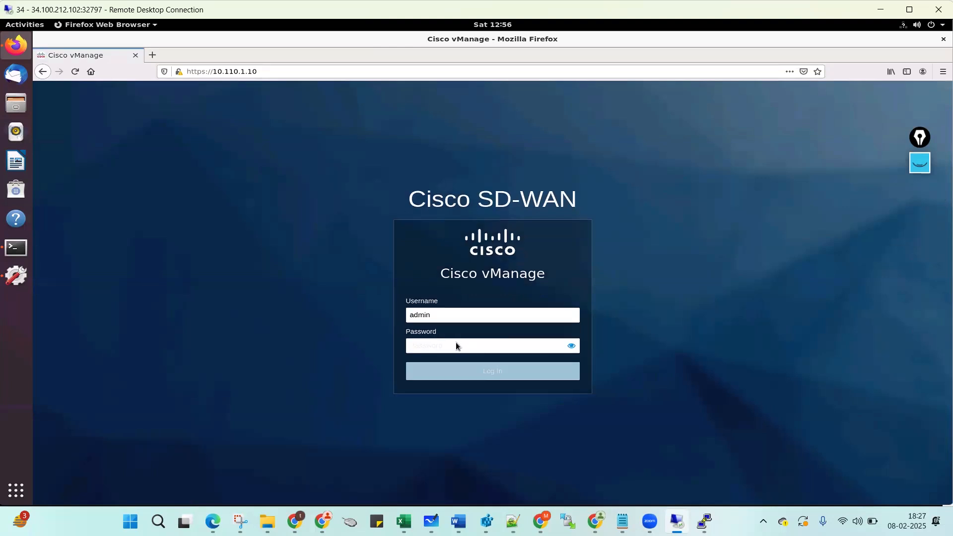
{"action": "left_click", "coordinate": [455, 346]}
{"action": "type", "text": "admin"}
{"action": "left_click", "coordinate": [490, 376]}
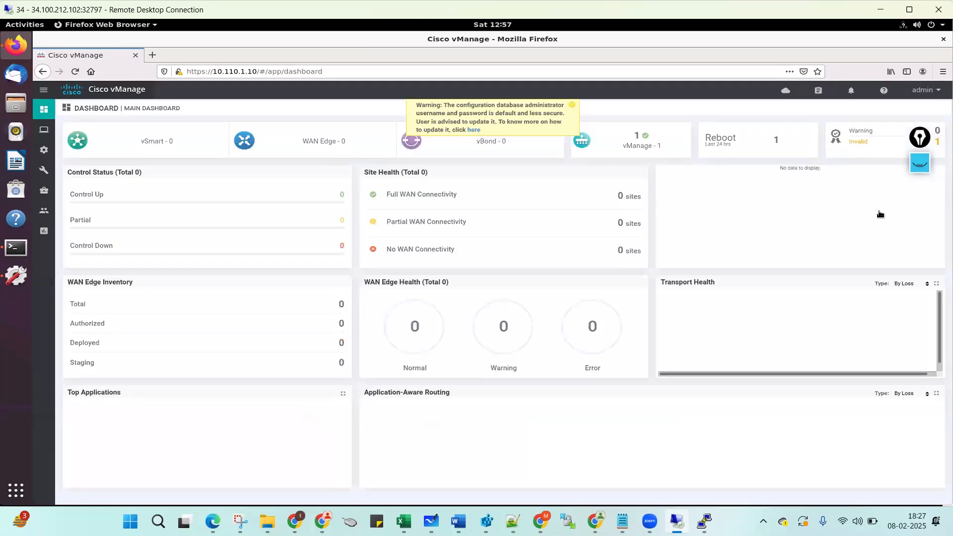
Dismiss the default-credentials banner and highlight the vSmart, WAN Edge, vBond, vManage and site counts.
{"action": "left_click", "coordinate": [573, 107]}
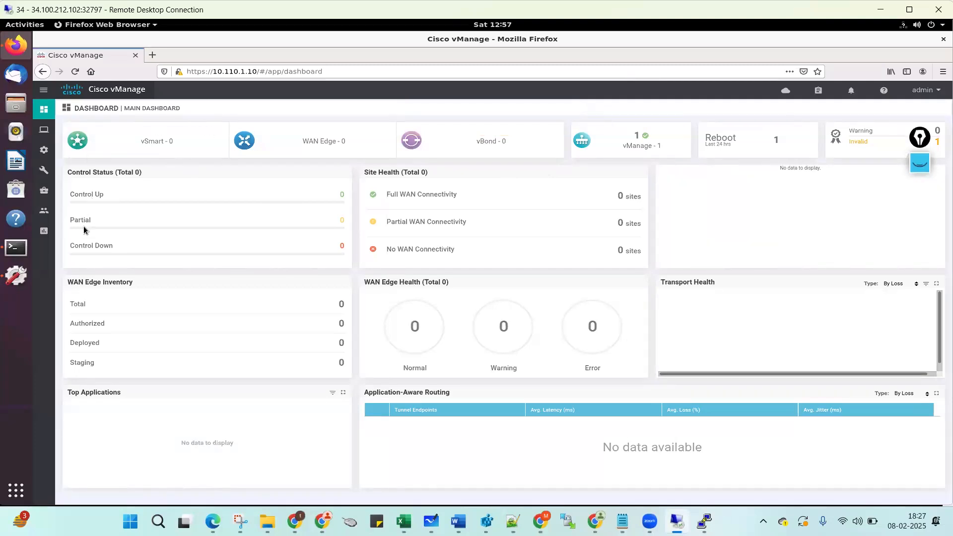
{"action": "left_click", "coordinate": [922, 167]}
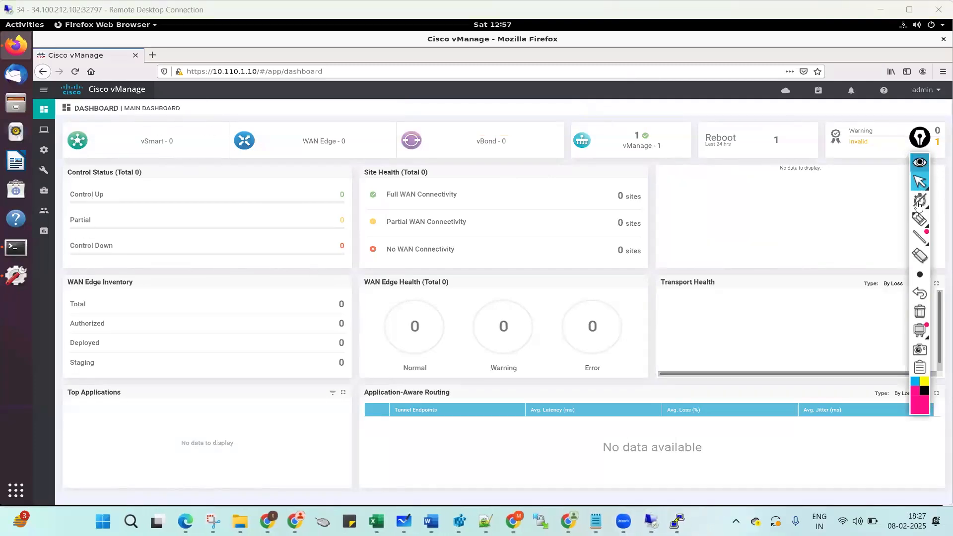
{"action": "left_click", "coordinate": [918, 220]}
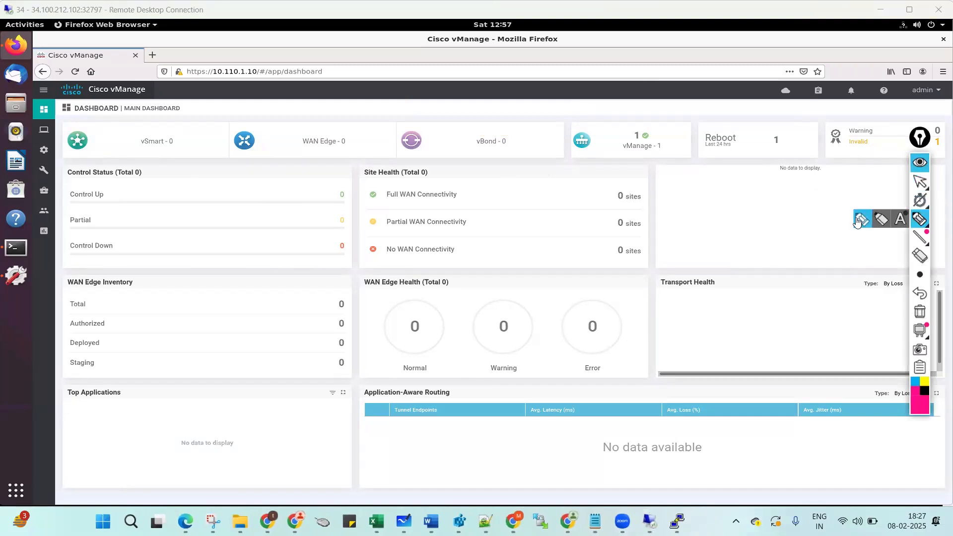
{"action": "left_click_drag", "start_coordinate": [140, 149], "coordinate": [176, 149]}
{"action": "left_click_drag", "start_coordinate": [311, 149], "coordinate": [331, 144]}
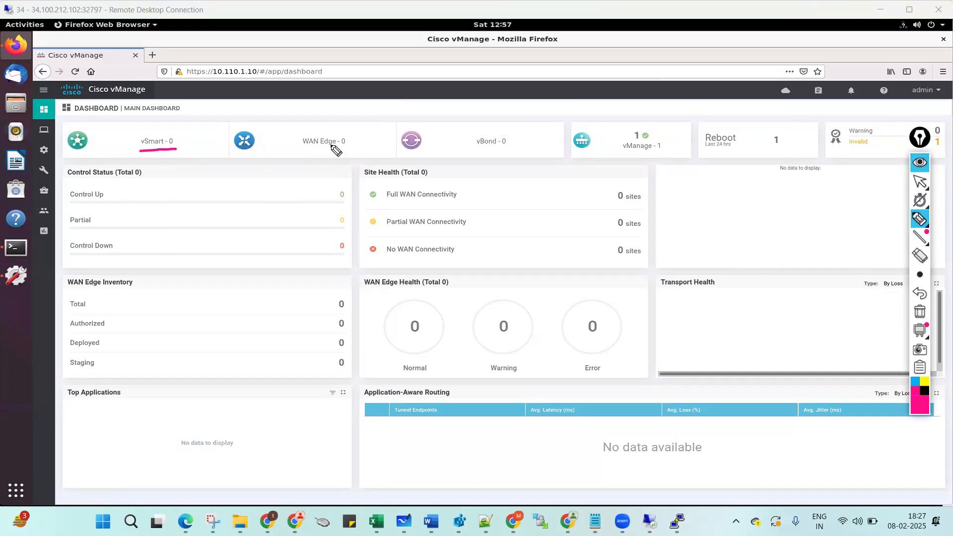
{"action": "left_click_drag", "start_coordinate": [482, 149], "coordinate": [510, 148]}
{"action": "left_click_drag", "start_coordinate": [651, 125], "coordinate": [621, 126]}
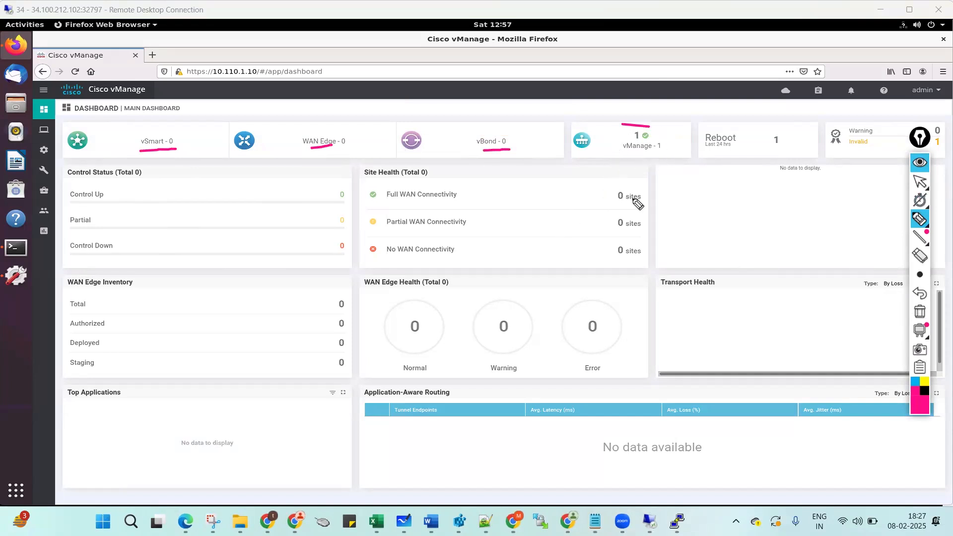
{"action": "left_click_drag", "start_coordinate": [622, 185], "coordinate": [644, 190]}
Clear the annotations and minimise Remote Desktop to return to the vManage PuTTY console.
{"action": "left_click", "coordinate": [919, 311]}
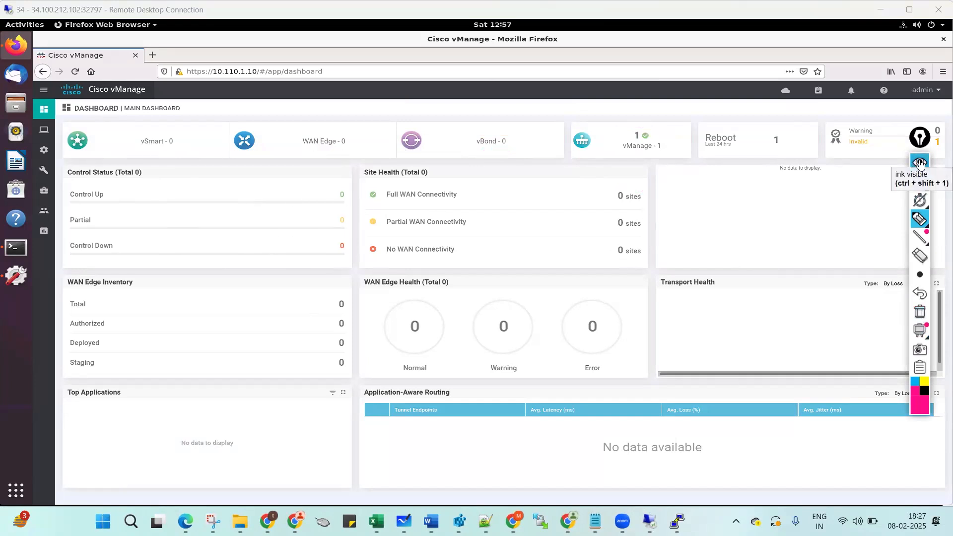
{"action": "left_click", "coordinate": [918, 163]}
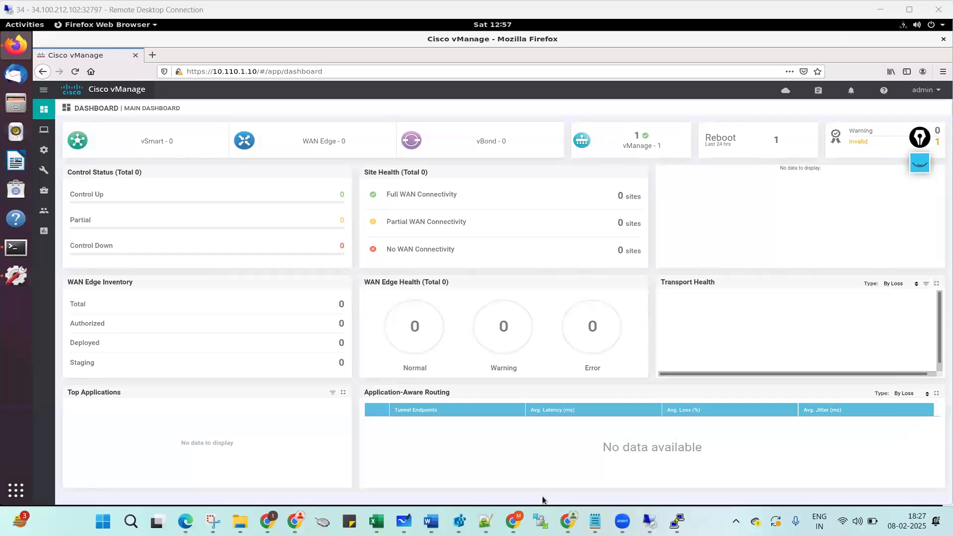
{"action": "left_click", "coordinate": [649, 521]}
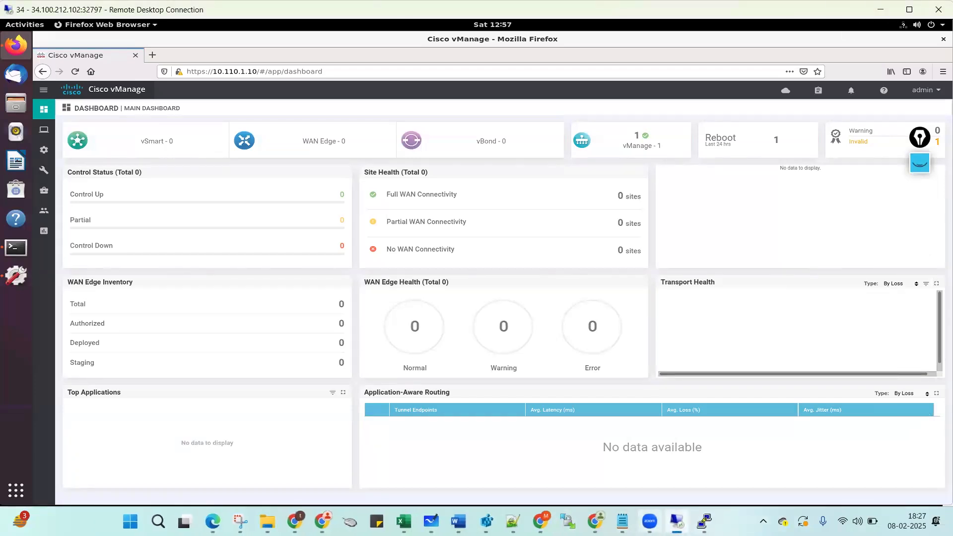
{"action": "left_click", "coordinate": [677, 521]}
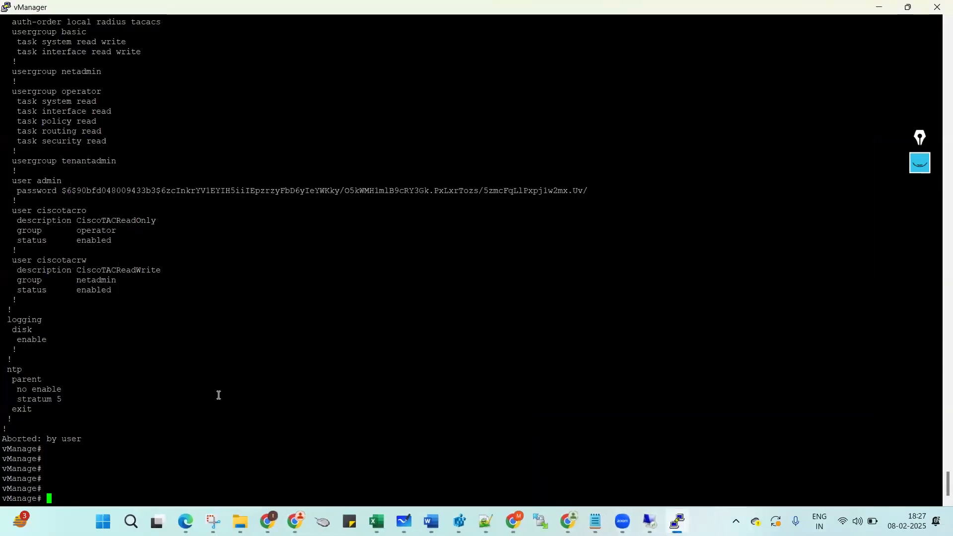
Close the vManage PuTTY session and launch a console to vSmart-01 from the EVE topology.
{"action": "left_click", "coordinate": [938, 8]}
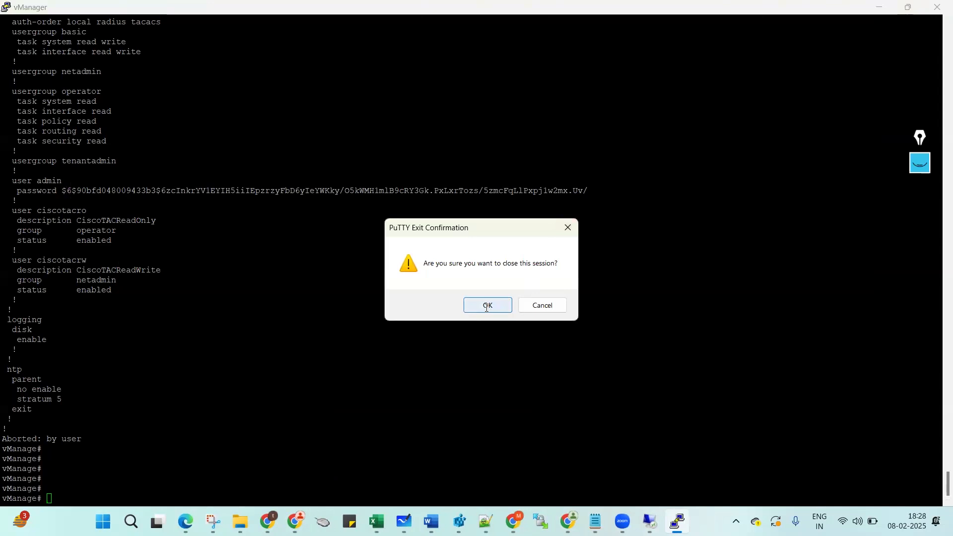
{"action": "left_click", "coordinate": [487, 305]}
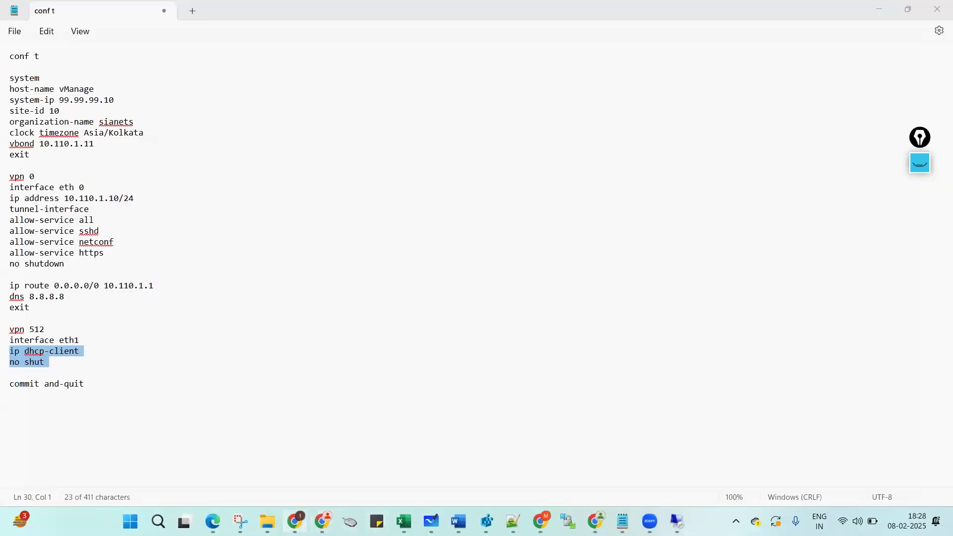
{"action": "mouse_move", "coordinate": [295, 521]}
{"action": "left_click", "coordinate": [299, 467]}
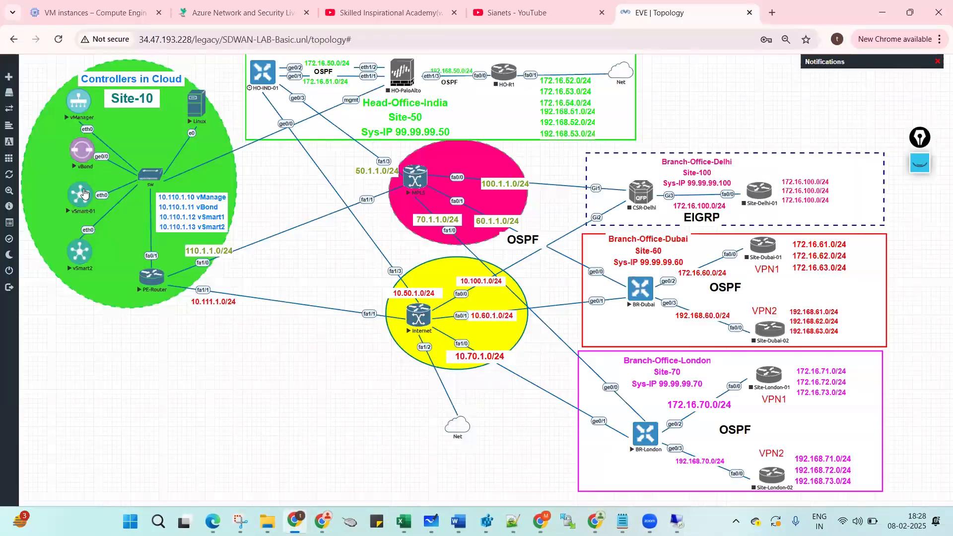
{"action": "left_click", "coordinate": [78, 196]}
{"action": "left_click", "coordinate": [508, 133]}
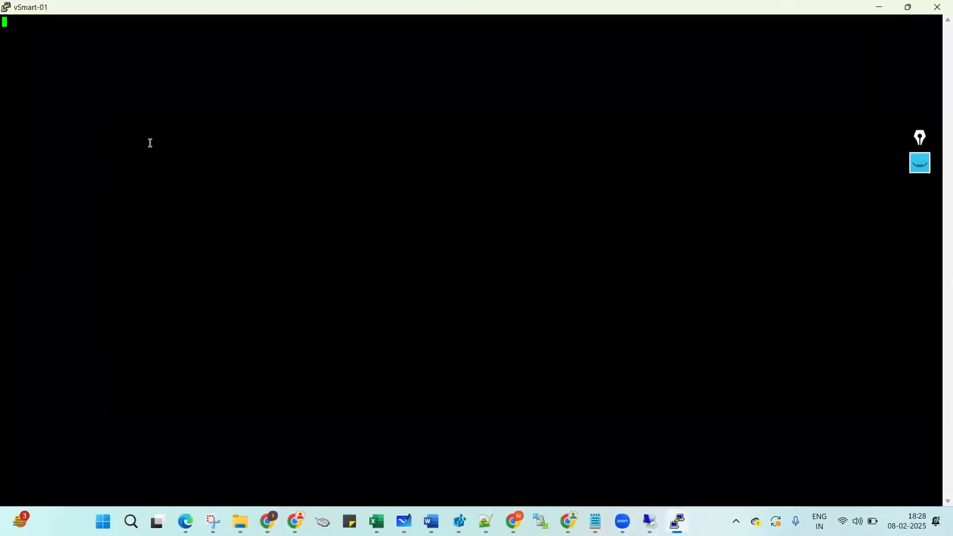
Log in to the vSmart-01 console as admin, then minimise it.
{"action": "key", "text": "Return"}
{"action": "type", "text": "admin"}
{"action": "key", "text": "Return"}
{"action": "type", "text": "admin"}
{"action": "key", "text": "Return"}
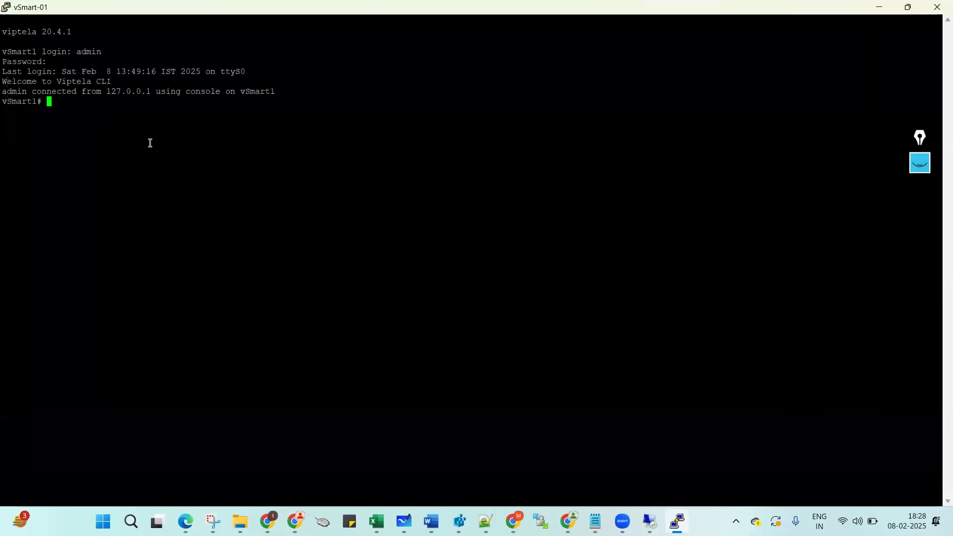
{"action": "key", "text": "Return"}
{"action": "key", "text": "Return"}
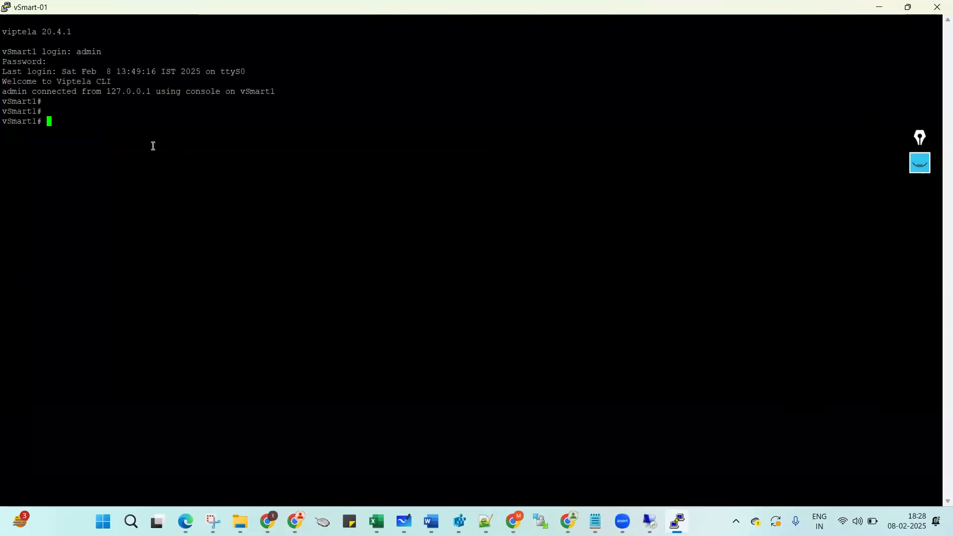
{"action": "left_click", "coordinate": [879, 7]}
{"action": "left_click", "coordinate": [595, 521]}
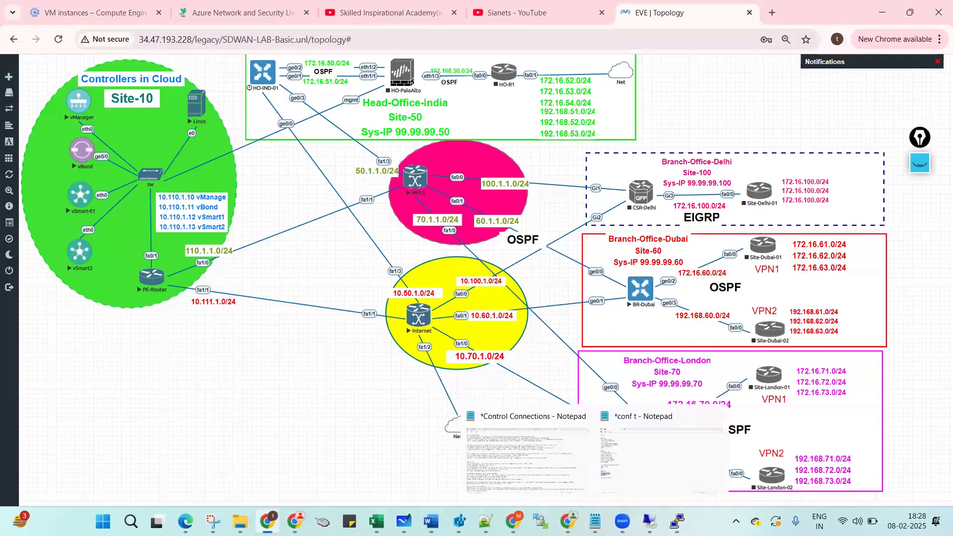
Compare the conf t template with the EVE topology, minimising the stray Google Cloud signup window.
{"action": "left_click", "coordinate": [628, 475]}
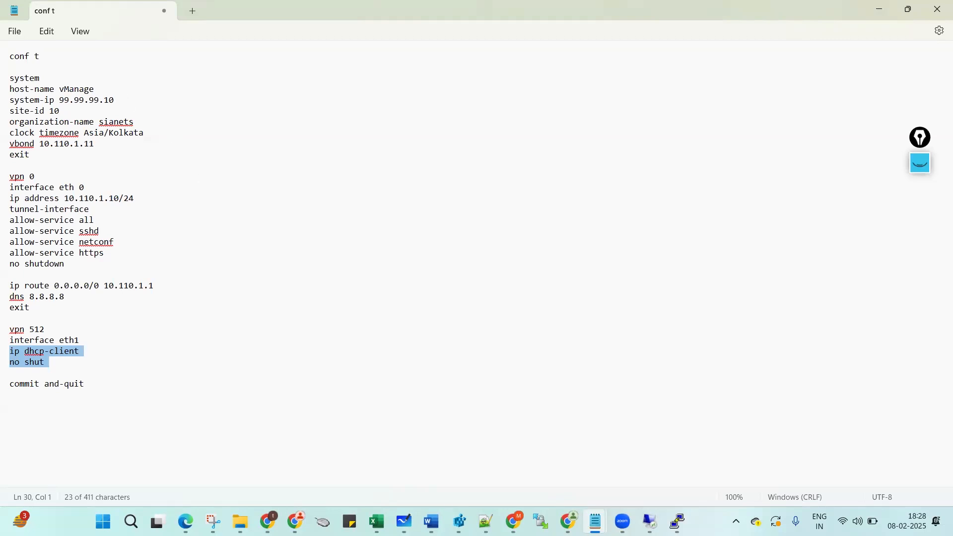
{"action": "mouse_move", "coordinate": [459, 521]}
{"action": "left_click", "coordinate": [568, 521]}
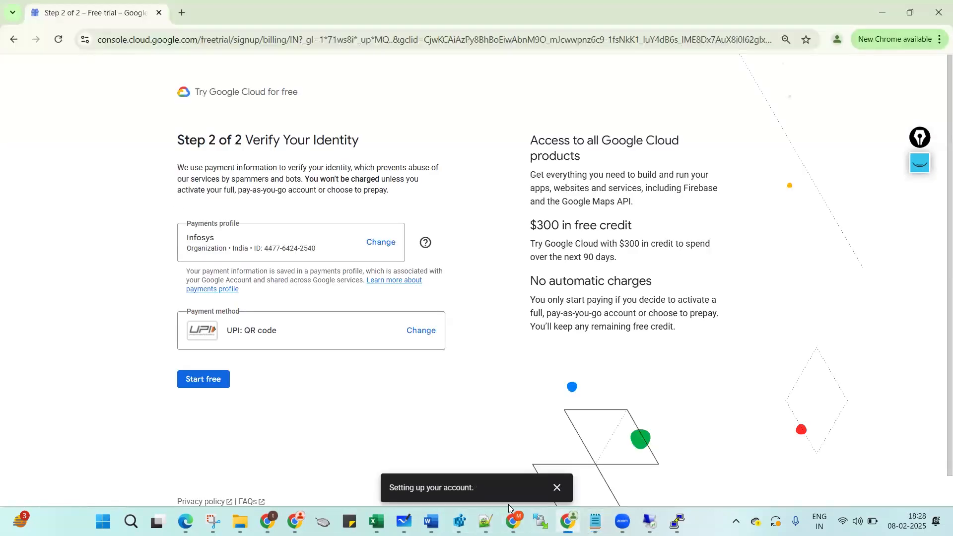
{"action": "left_click", "coordinate": [568, 521]}
{"action": "left_click", "coordinate": [514, 521]}
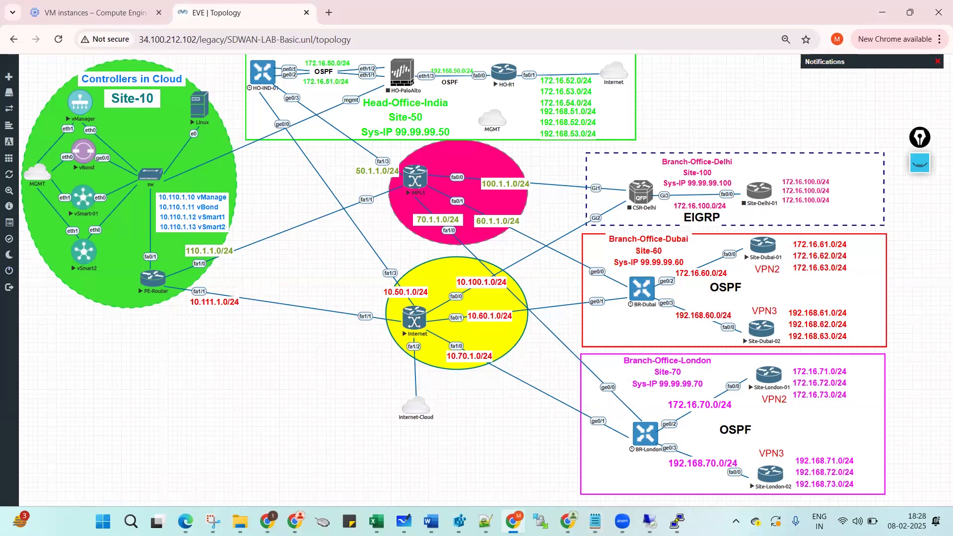
Change the template's system-ip from 99.99.99.10 to 99.99.99.12.
{"action": "mouse_move", "coordinate": [598, 516]}
{"action": "left_click", "coordinate": [640, 454]}
{"action": "left_click", "coordinate": [127, 98]}
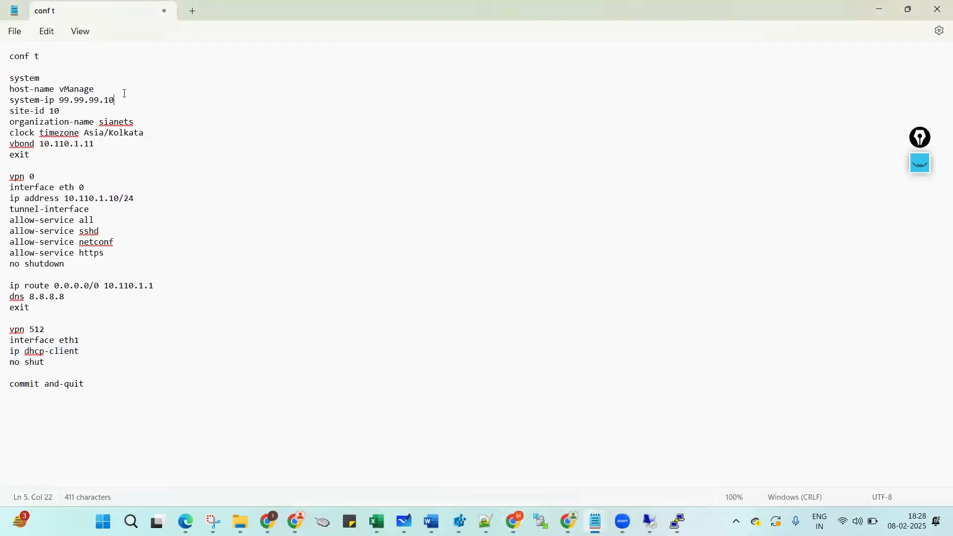
{"action": "key", "text": "BackSpace"}
{"action": "type", "text": "2"}
{"action": "left_click", "coordinate": [82, 113]}
{"action": "left_click", "coordinate": [152, 125]}
{"action": "left_click", "coordinate": [511, 444]}
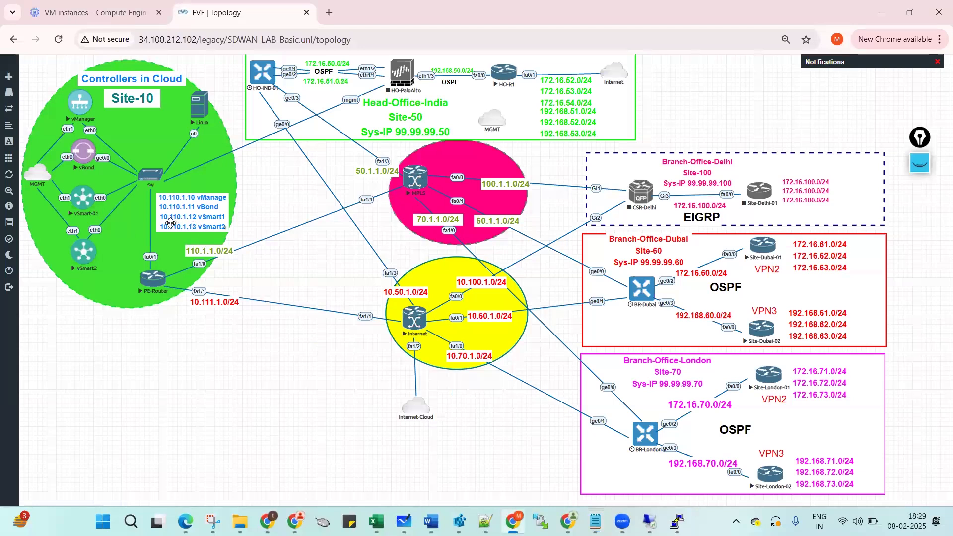
Underline vSmart1's address 10.110.1.12 on the topology, then return to the conf t template.
{"action": "left_click", "coordinate": [919, 163]}
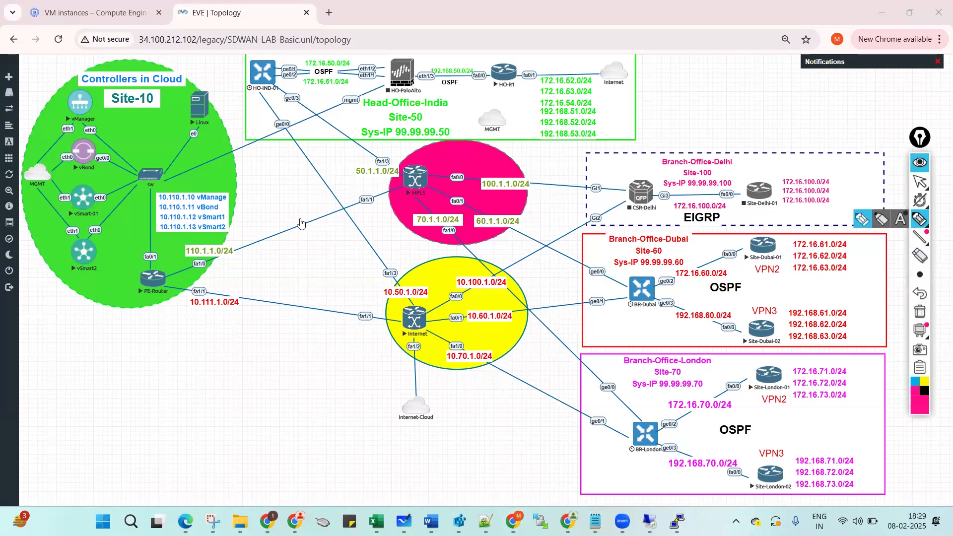
{"action": "left_click_drag", "start_coordinate": [160, 222], "coordinate": [199, 223]}
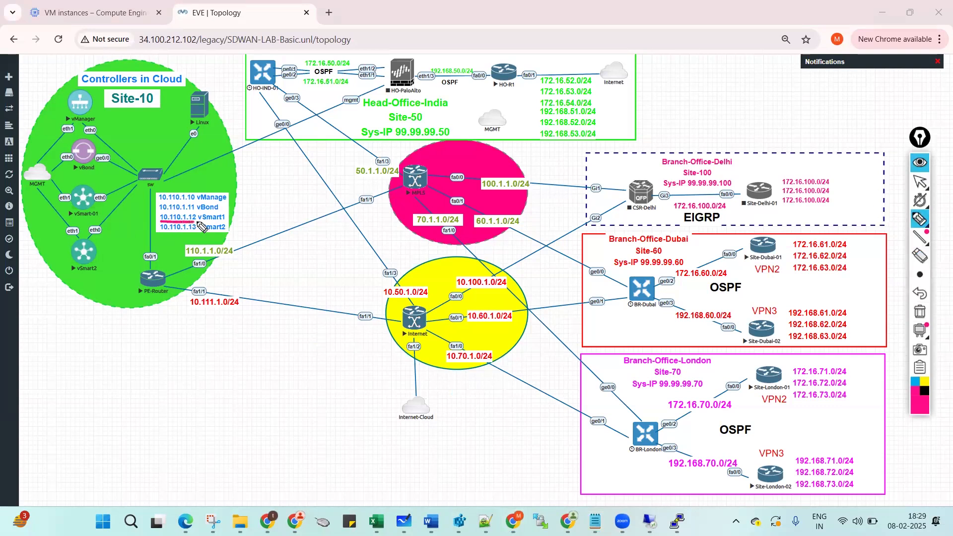
{"action": "left_click", "coordinate": [921, 162]}
{"action": "mouse_move", "coordinate": [594, 521]}
{"action": "left_click", "coordinate": [619, 480]}
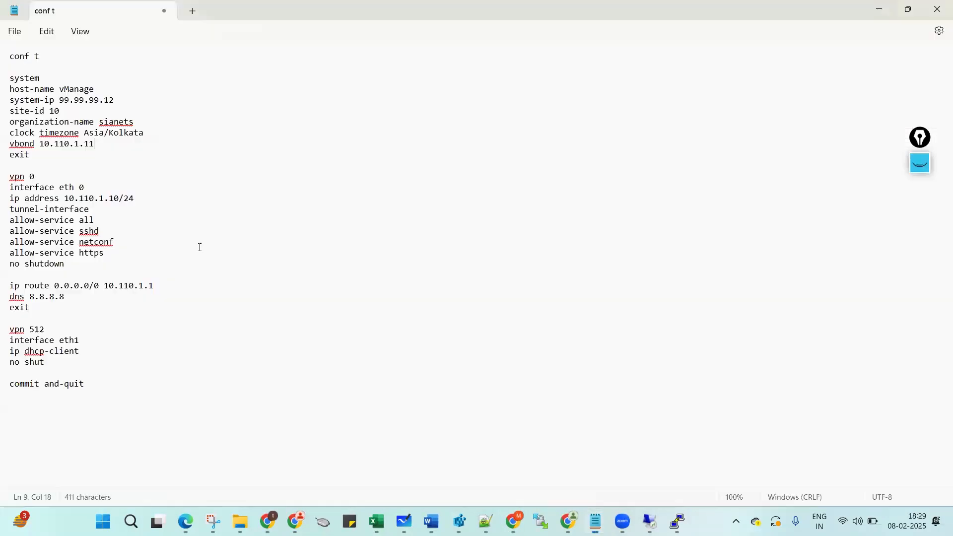
Rename 'interface eth 0' to eth0 and change its address to 10.110.1.12/24.
{"action": "left_click", "coordinate": [81, 189]}
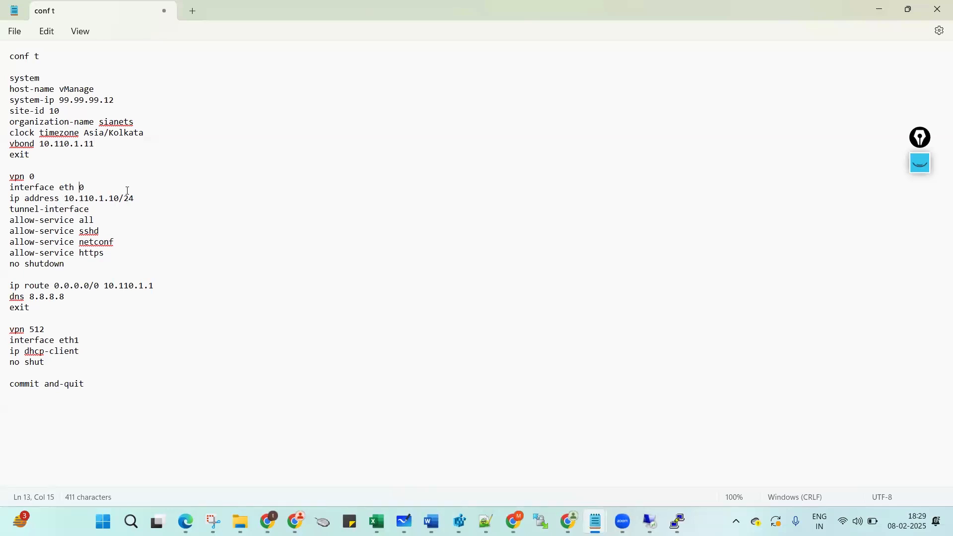
{"action": "key", "text": "BackSpace"}
{"action": "left_click", "coordinate": [122, 197]}
{"action": "key", "text": "BackSpace"}
{"action": "type", "text": "2"}
{"action": "left_click", "coordinate": [32, 281]}
{"action": "left_click_drag", "start_coordinate": [156, 286], "coordinate": [10, 286]}
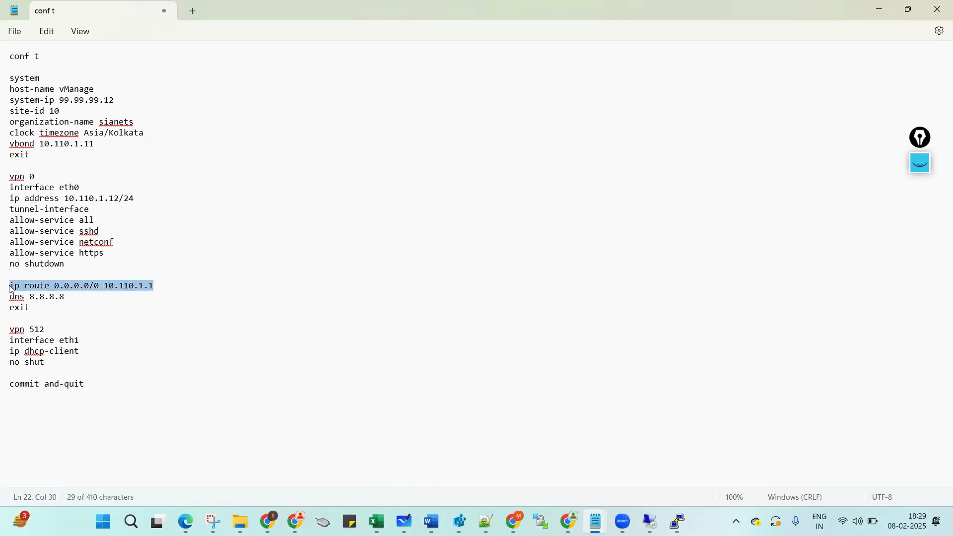
{"action": "left_click", "coordinate": [23, 309]}
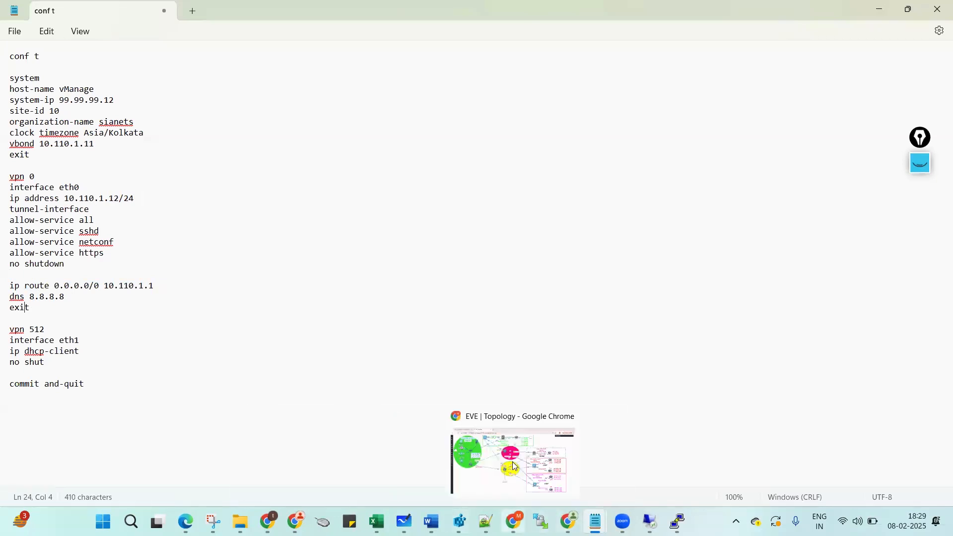
{"action": "left_click", "coordinate": [513, 521]}
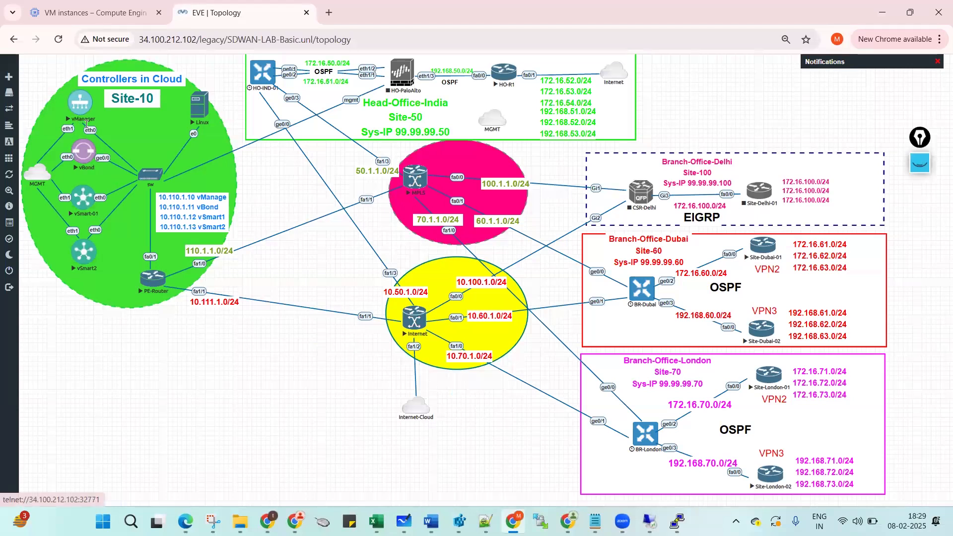
Check the vpn 512 lines, then select the conf t through system exit block.
{"action": "mouse_move", "coordinate": [595, 521]}
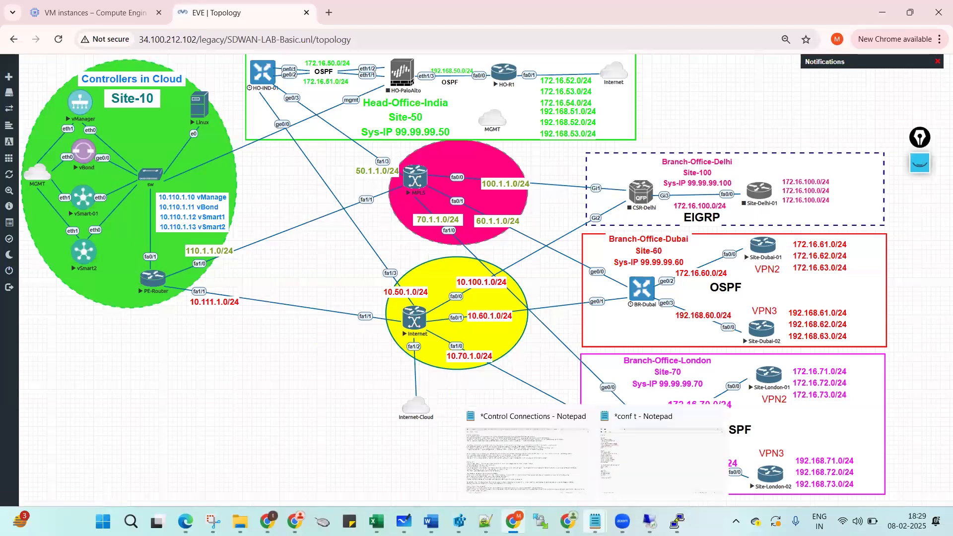
{"action": "left_click", "coordinate": [651, 469]}
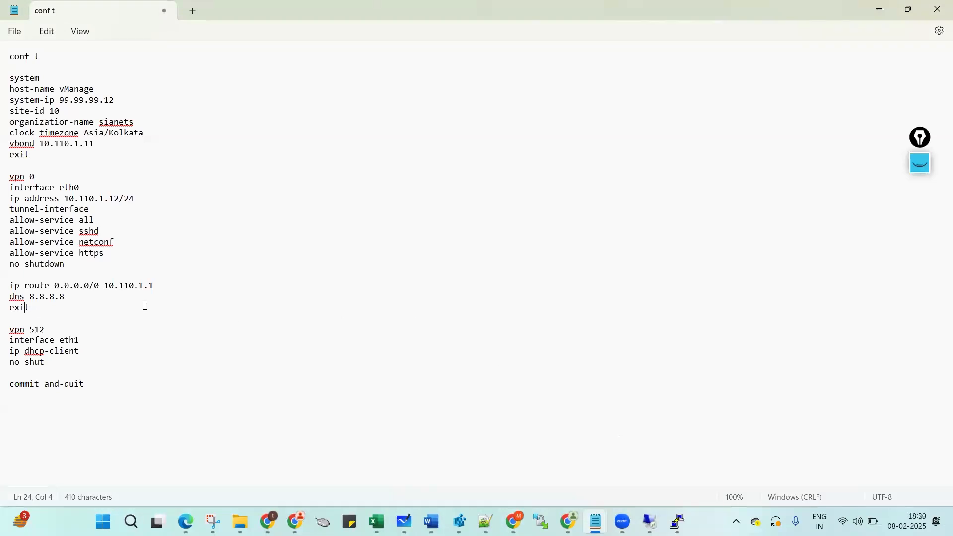
{"action": "left_click_drag", "start_coordinate": [12, 331], "coordinate": [12, 338]}
{"action": "left_click", "coordinate": [81, 372]}
{"action": "left_click", "coordinate": [77, 351]}
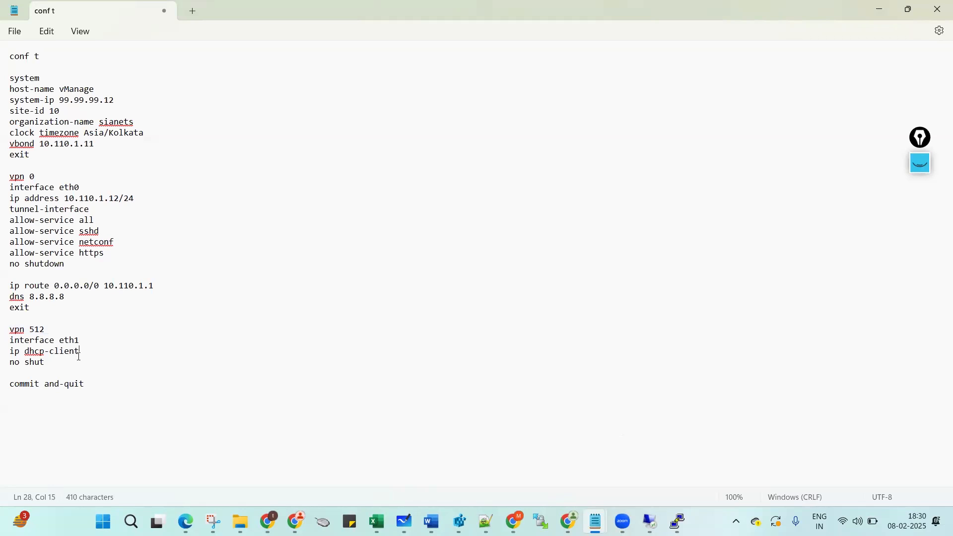
{"action": "double_click", "coordinate": [37, 330]}
{"action": "left_click", "coordinate": [100, 381]}
{"action": "left_click_drag", "start_coordinate": [10, 58], "coordinate": [9, 174]}
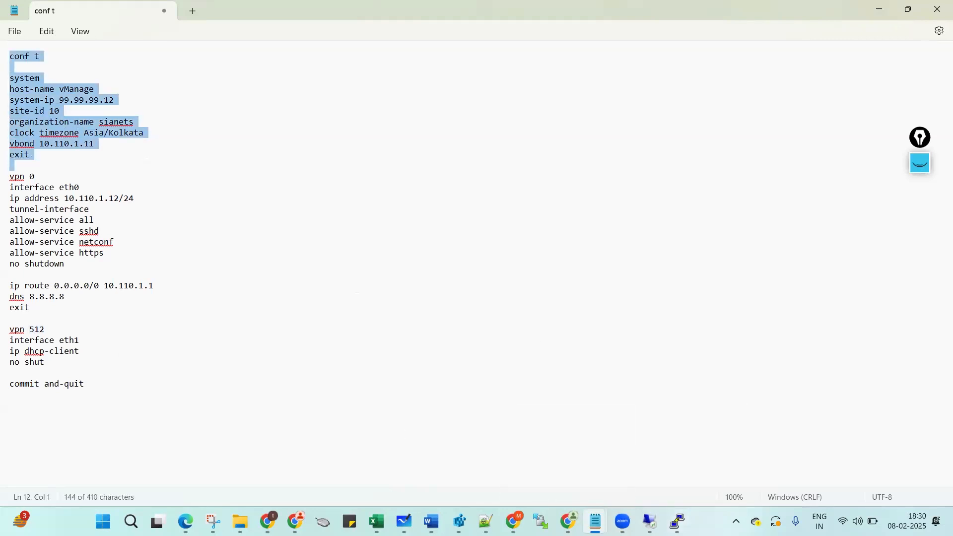
{"action": "mouse_move", "coordinate": [677, 521]}
{"action": "left_click", "coordinate": [680, 454]}
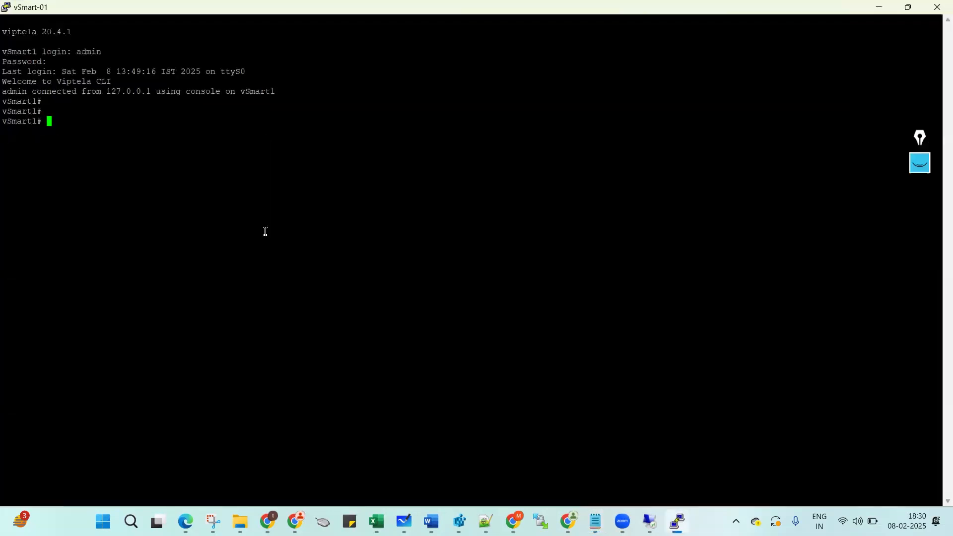
Page through vSmart1's running configuration, showing system-ip 99.99.99.12 and eth0 10.110.1.12/24.
{"action": "type", "text": "sh run"}
{"action": "key", "text": "Tab"}
{"action": "key", "text": "Return"}
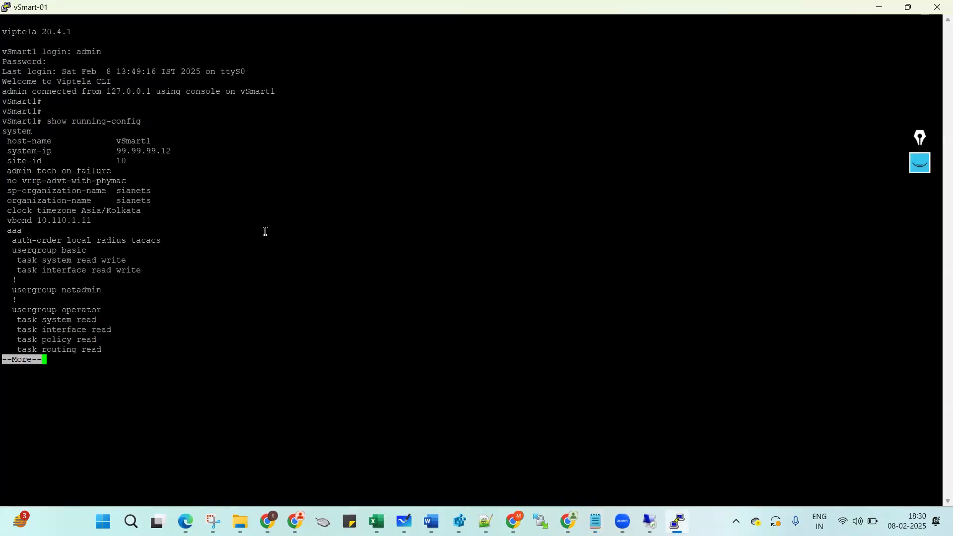
{"action": "key", "text": "space"}
{"action": "key", "text": "space"}
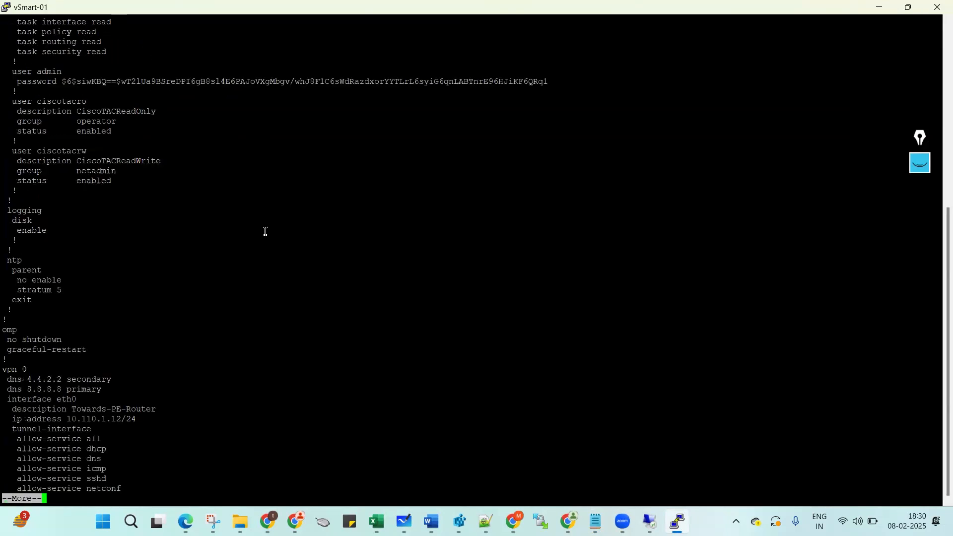
{"action": "key", "text": "space"}
{"action": "key", "text": "q"}
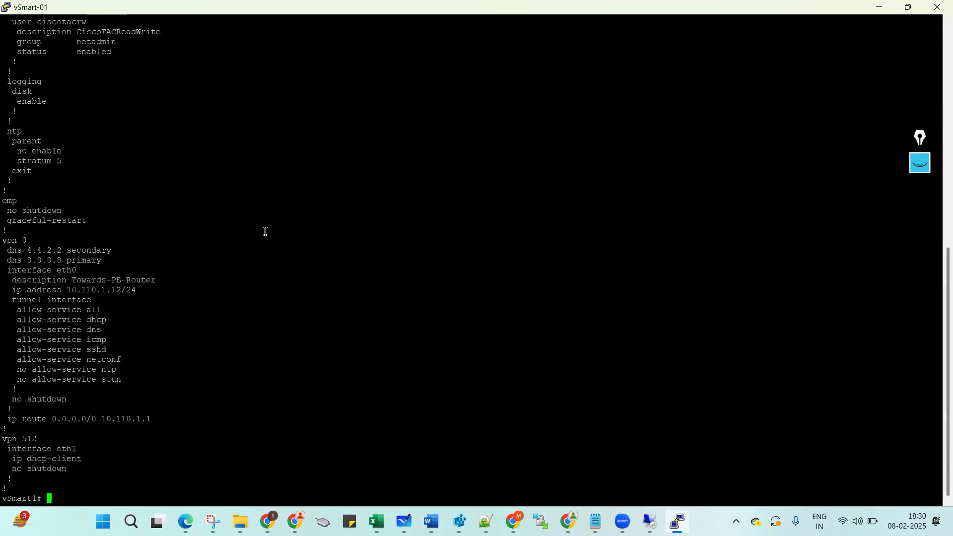
{"action": "key", "text": "Return"}
{"action": "key", "text": "Return"}
{"action": "key", "text": "Return"}
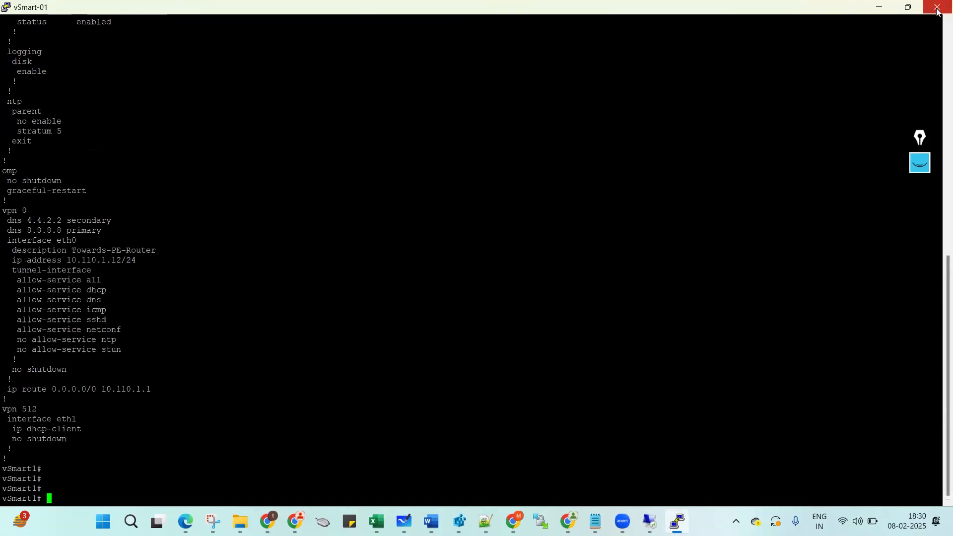
Close the vSmart1 console session and return to the EVE topology in Chrome.
{"action": "left_click", "coordinate": [937, 8]}
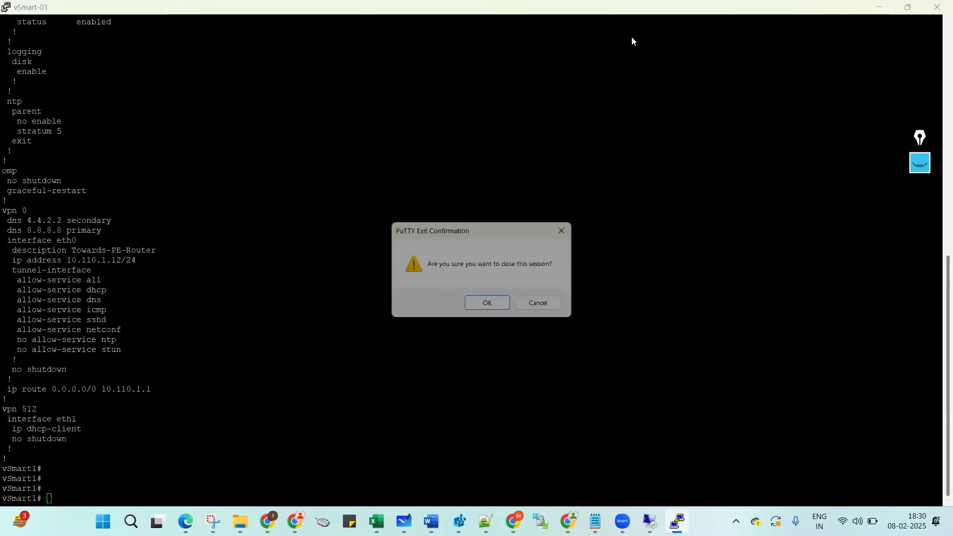
{"action": "left_click", "coordinate": [494, 306]}
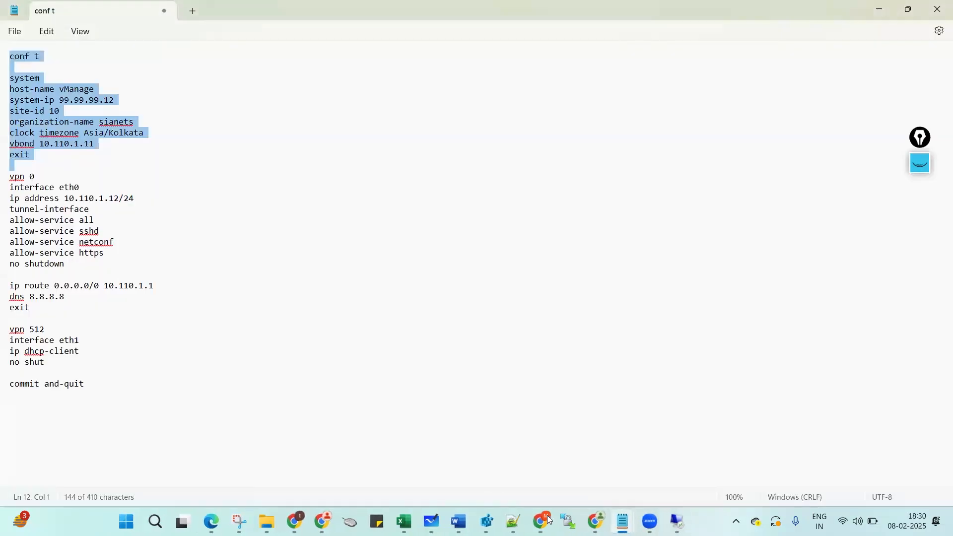
{"action": "key", "text": "alt+Tab"}
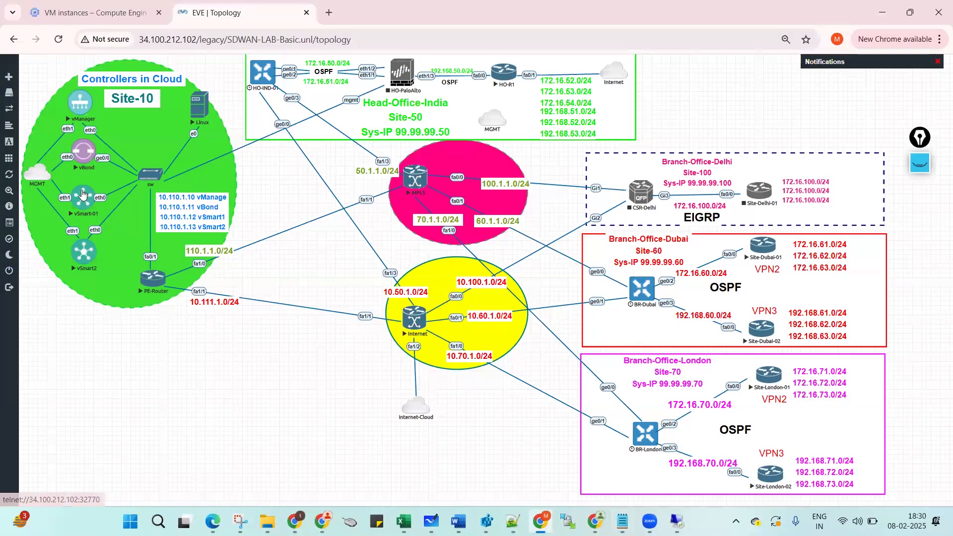
Launch the vSmart-01 node's console in PuTTY and maximize it at the login prompt.
{"action": "left_click", "coordinate": [465, 149]}
{"action": "left_click", "coordinate": [417, 133]}
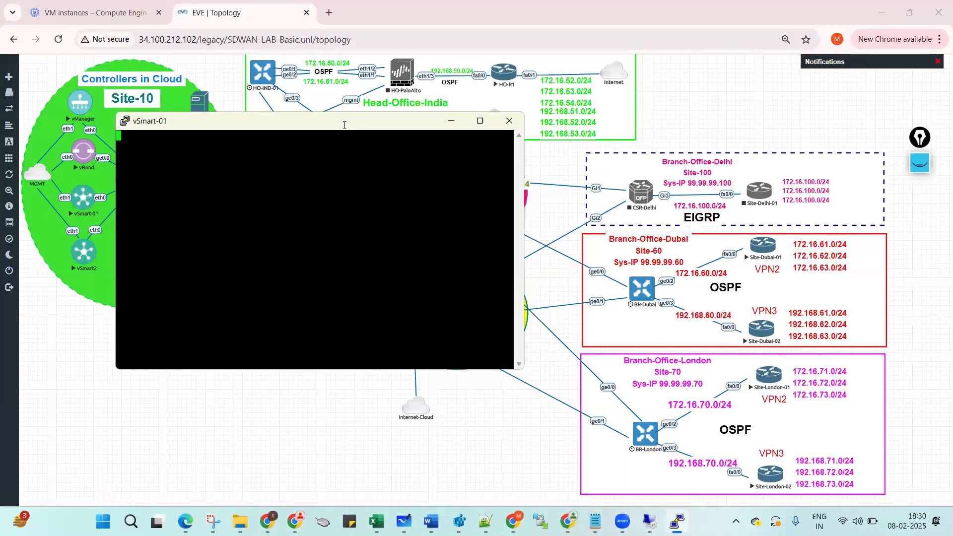
{"action": "double_click", "coordinate": [343, 127]}
{"action": "key", "text": "Return"}
Log in with the admin username and default password, then set and confirm a new admin password.
{"action": "type", "text": "admin"}
{"action": "key", "text": "Return"}
{"action": "type", "text": "admin"}
{"action": "key", "text": "Return"}
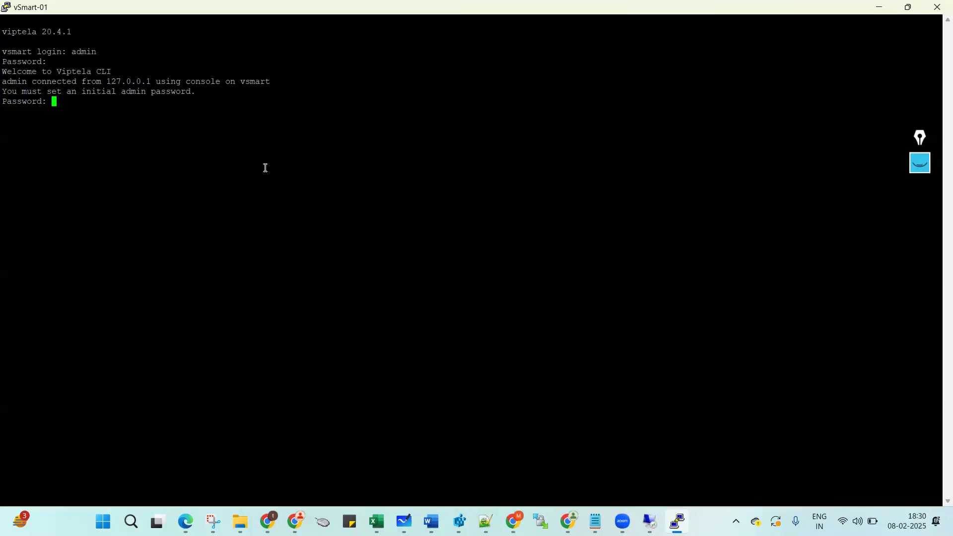
{"action": "key", "text": "Return"}
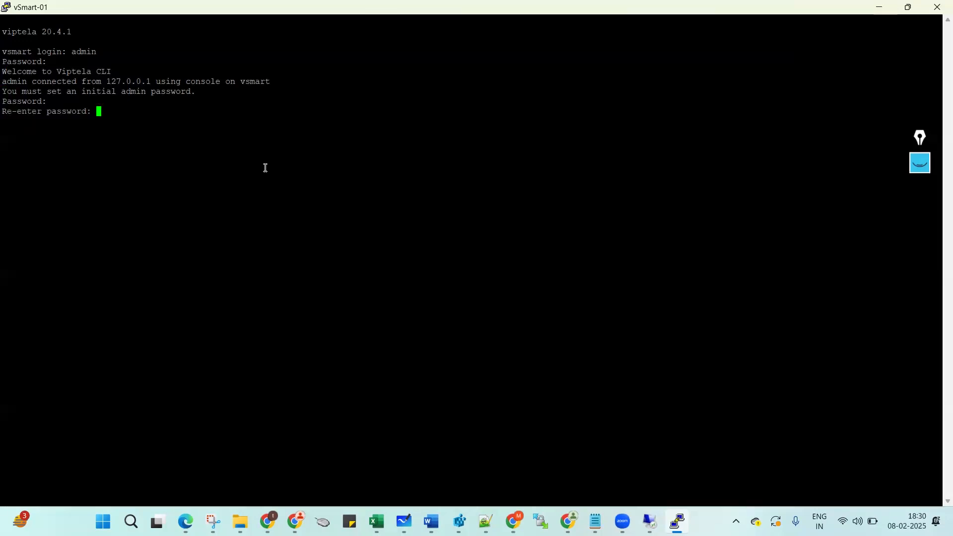
{"action": "key", "text": "Return"}
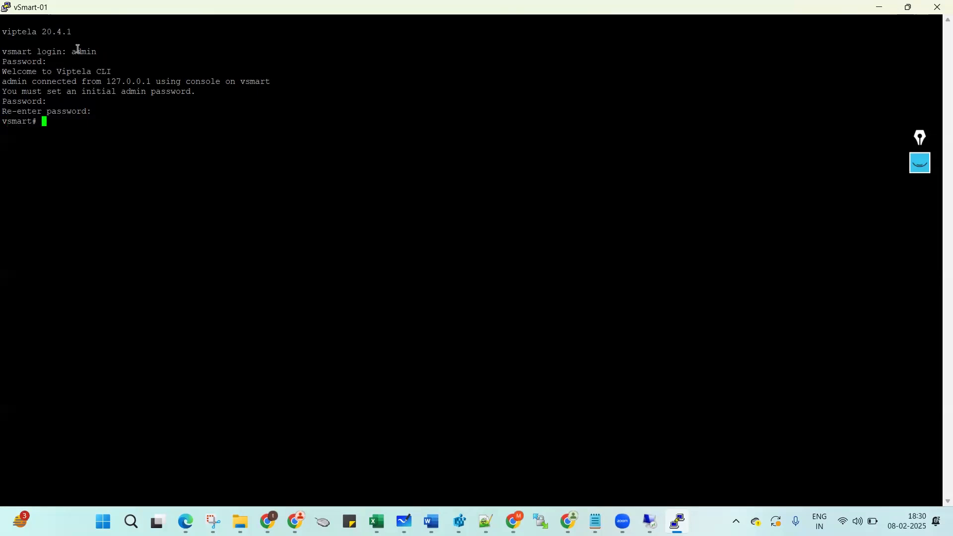
Highlight the login, first password and new password lines in the console output.
{"action": "left_click_drag", "start_coordinate": [5, 52], "coordinate": [89, 66]}
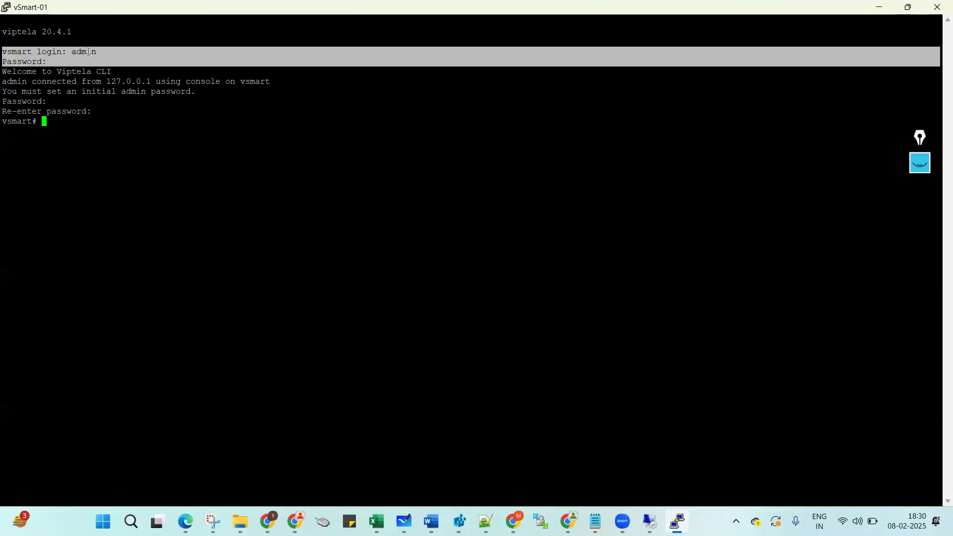
{"action": "double_click", "coordinate": [88, 52]}
{"action": "double_click", "coordinate": [82, 65]}
{"action": "double_click", "coordinate": [78, 98]}
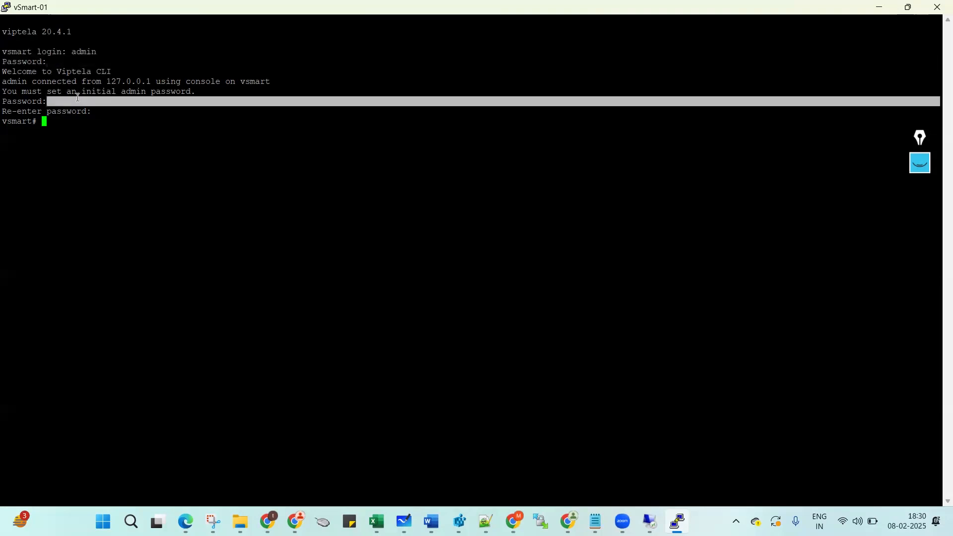
{"action": "left_click", "coordinate": [82, 128]}
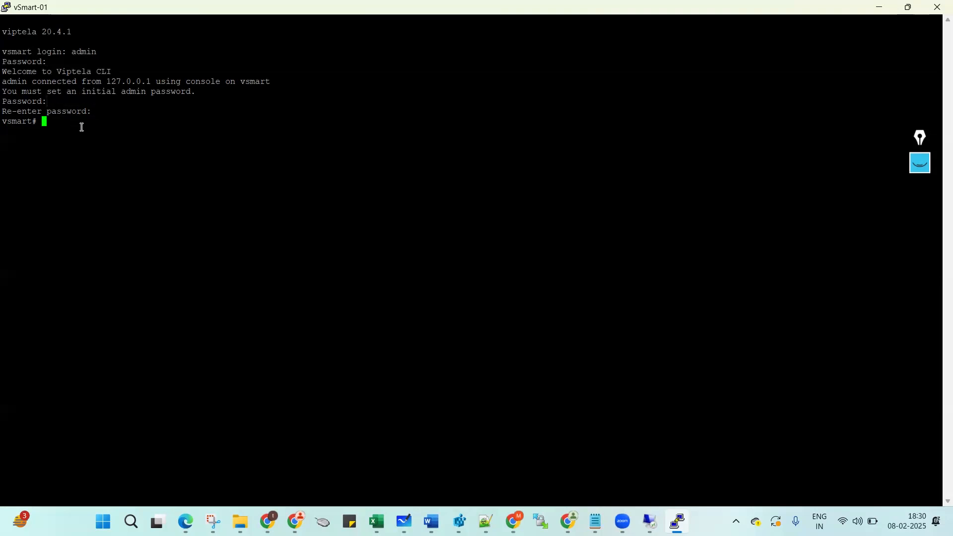
Display the default running config with host-name vsmart and eth0 dhcp-client.
{"action": "key", "text": "Return"}
{"action": "key", "text": "Return"}
{"action": "type", "text": "sh run"}
{"action": "key", "text": "Return"}
{"action": "key", "text": "space"}
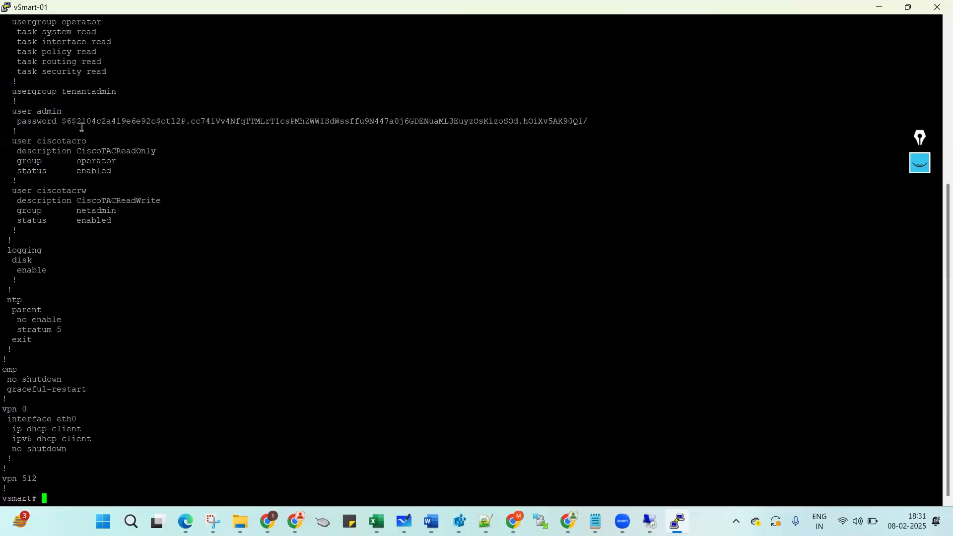
Show and page through vSmart's running system configuration, from host-name down to task routing.
{"action": "key", "text": "Return"}
{"action": "key", "text": "Return"}
{"action": "type", "text": "sh run"}
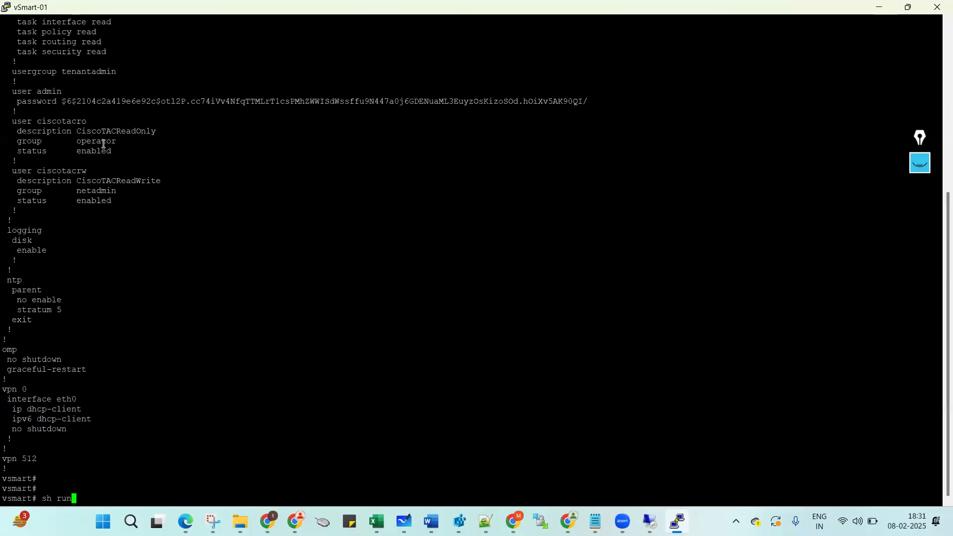
{"action": "key", "text": "Tab"}
{"action": "type", "text": "system"}
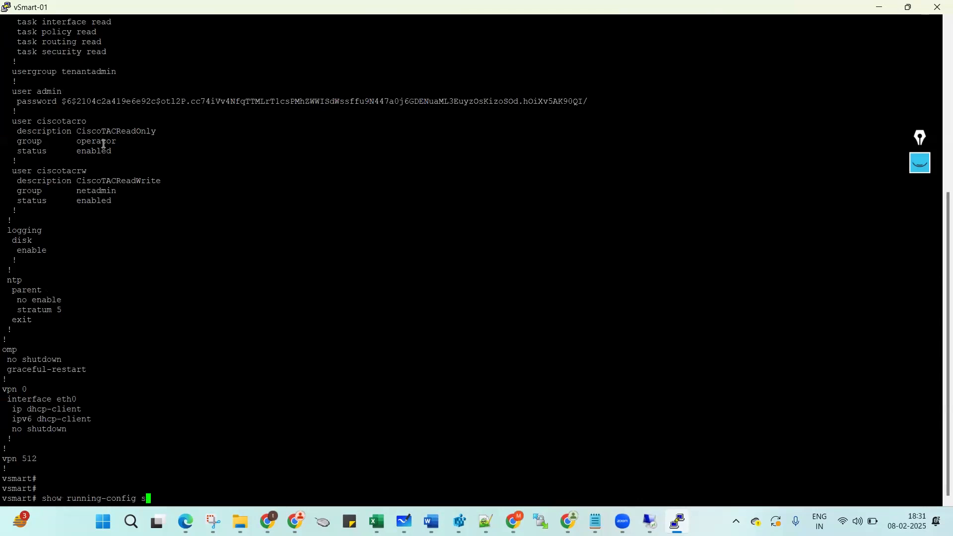
{"action": "key", "text": "Return"}
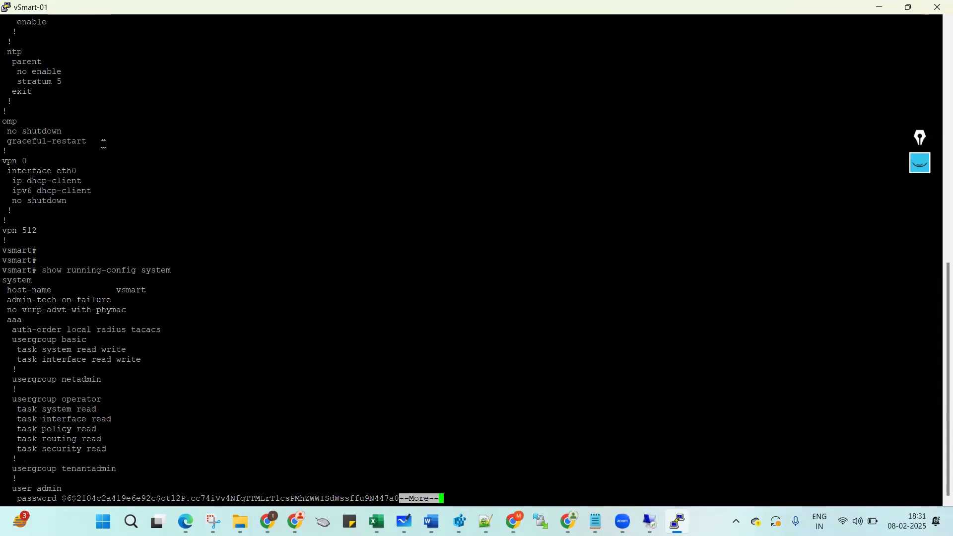
{"action": "left_click_drag", "start_coordinate": [6, 286], "coordinate": [127, 351]}
{"action": "left_click_drag", "start_coordinate": [145, 397], "coordinate": [160, 441]}
{"action": "left_click", "coordinate": [230, 372]}
{"action": "key", "text": "space"}
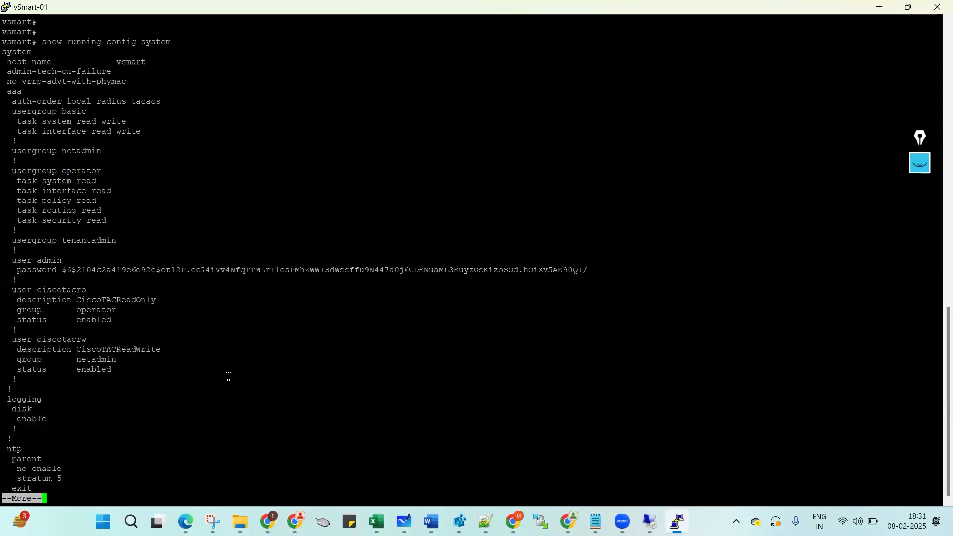
{"action": "key", "text": "space"}
Display the VPN 0 running configuration, with eth0 on dhcp-client.
{"action": "key", "text": "Return"}
{"action": "key", "text": "Return"}
{"action": "key", "text": "Return"}
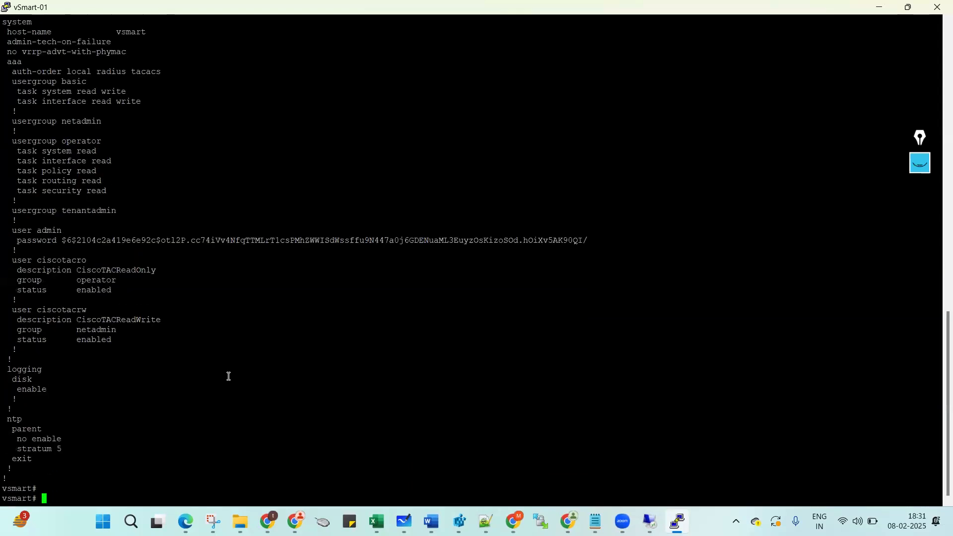
{"action": "type", "text": "sh run v"}
{"action": "key", "text": "Tab"}
{"action": "type", "text": "0"}
{"action": "key", "text": "Return"}
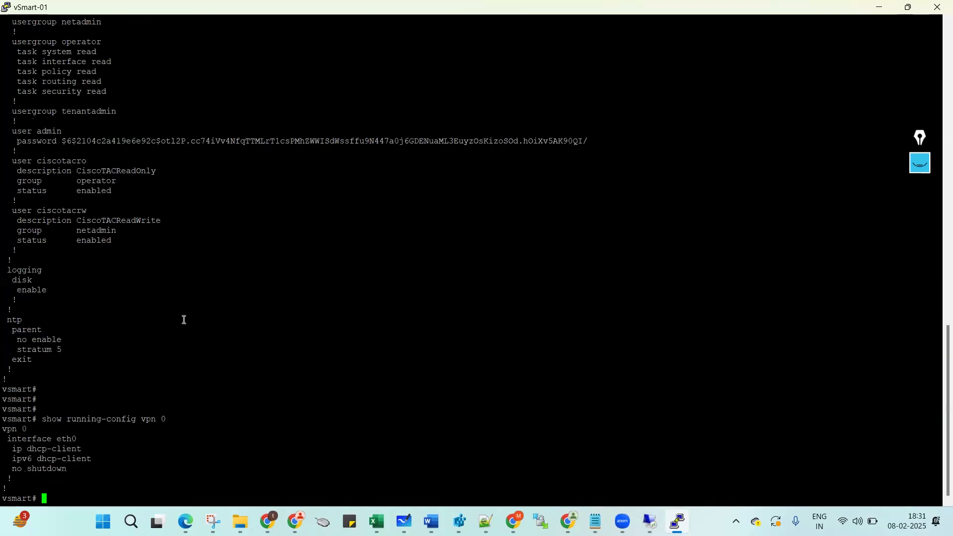
{"action": "left_click_drag", "start_coordinate": [3, 420], "coordinate": [23, 479]}
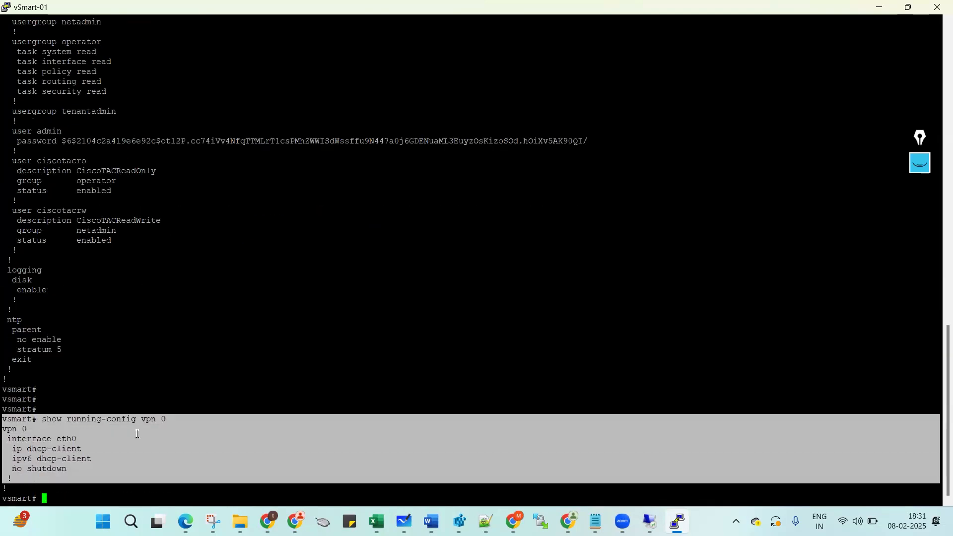
{"action": "left_click", "coordinate": [138, 428]}
Display the VPN 512 running configuration, which is empty.
{"action": "key", "text": "Return"}
{"action": "key", "text": "Up"}
{"action": "key", "text": "BackSpace"}
{"action": "type", "text": "512"}
{"action": "key", "text": "Return"}
{"action": "key", "text": "Return"}
{"action": "key", "text": "Return"}
{"action": "key", "text": "Return"}
{"action": "key", "text": "Return"}
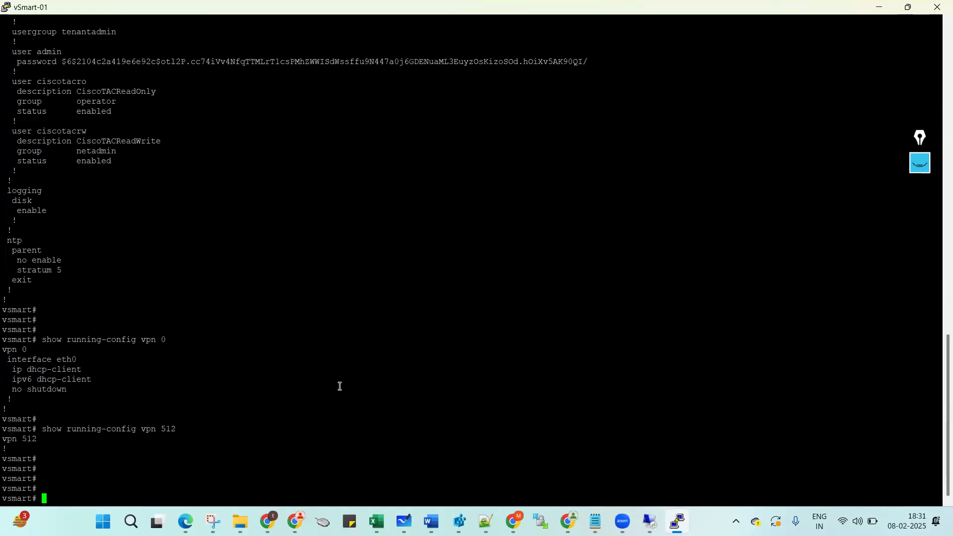
Copy the system configuration block from the conf t notes in Notepad.
{"action": "mouse_move", "coordinate": [594, 521]}
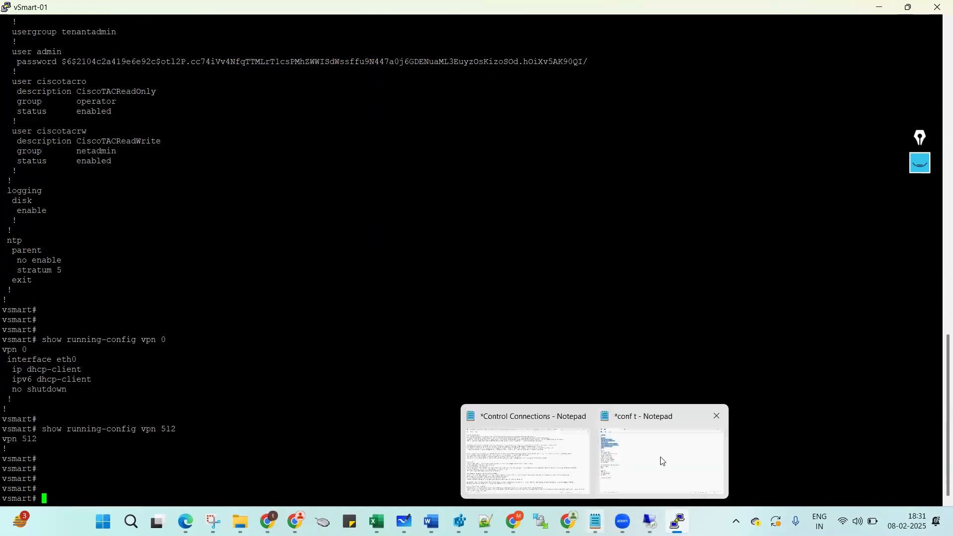
{"action": "left_click", "coordinate": [659, 457]}
{"action": "left_click_drag", "start_coordinate": [12, 68], "coordinate": [11, 177]}
{"action": "key", "text": "ctrl+c"}
{"action": "key", "text": "alt+Tab"}
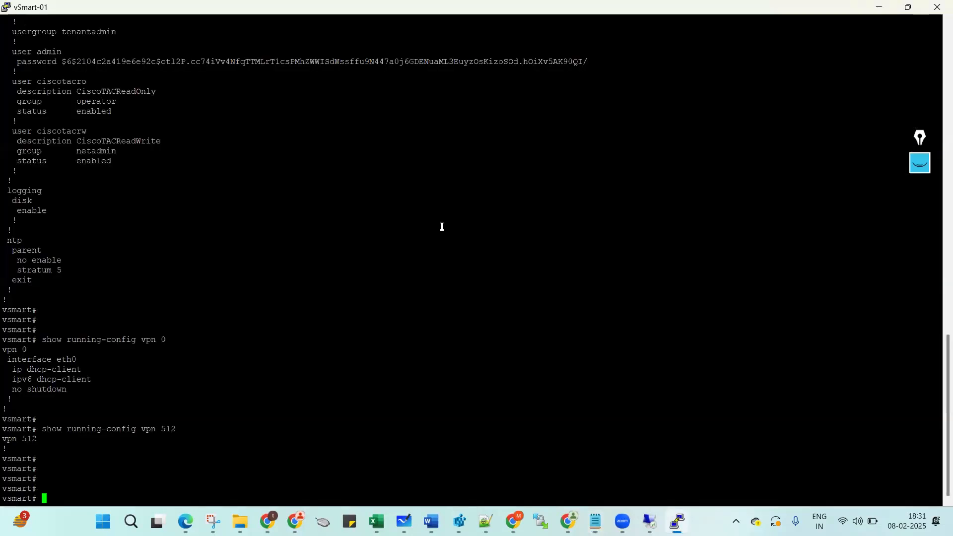
Paste the system block in config mode and commit it with 'commit and-quit'.
{"action": "right_click", "coordinate": [271, 343]}
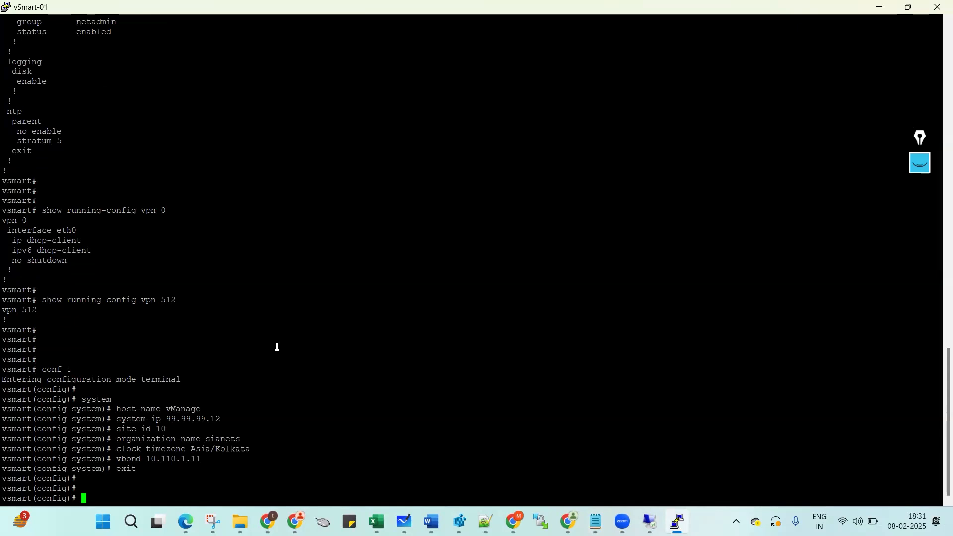
{"action": "key", "text": "ctrl+z"}
{"action": "key", "text": "Return"}
{"action": "key", "text": "Return"}
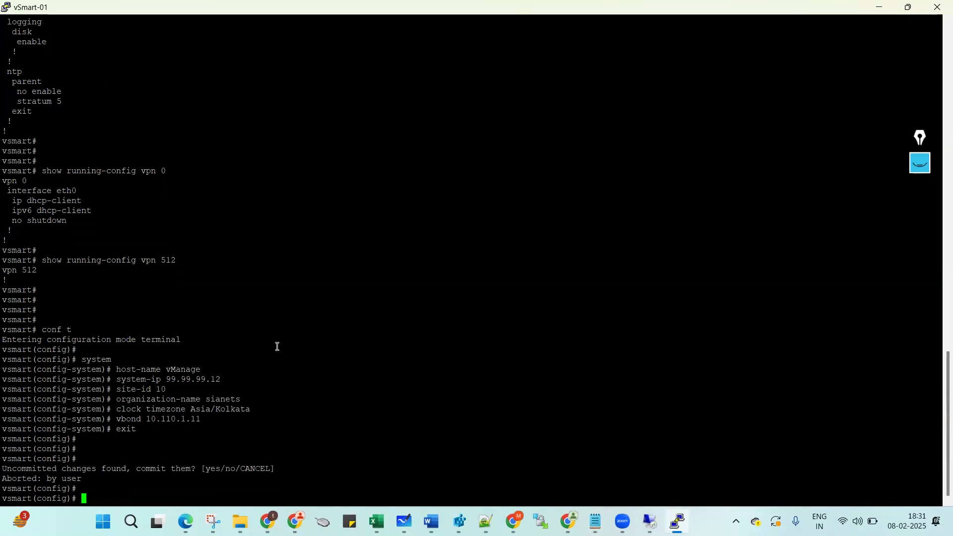
{"action": "type", "text": "commit and-quit"}
{"action": "key", "text": "Return"}
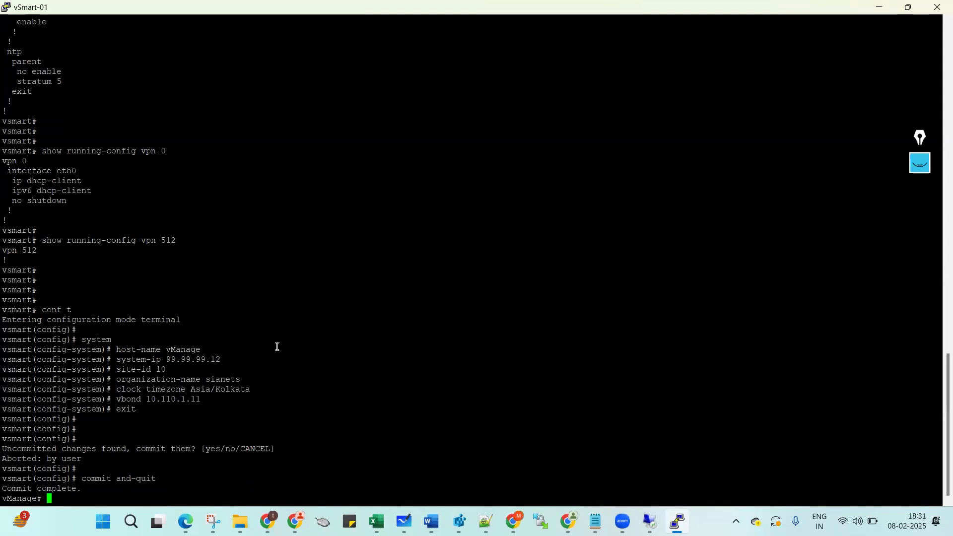
Show the running system configuration and page through the output.
{"action": "key", "text": "Return"}
{"action": "type", "text": "show run"}
{"action": "key", "text": "Tab"}
{"action": "type", "text": "sy"}
{"action": "key", "text": "Tab"}
{"action": "key", "text": "Return"}
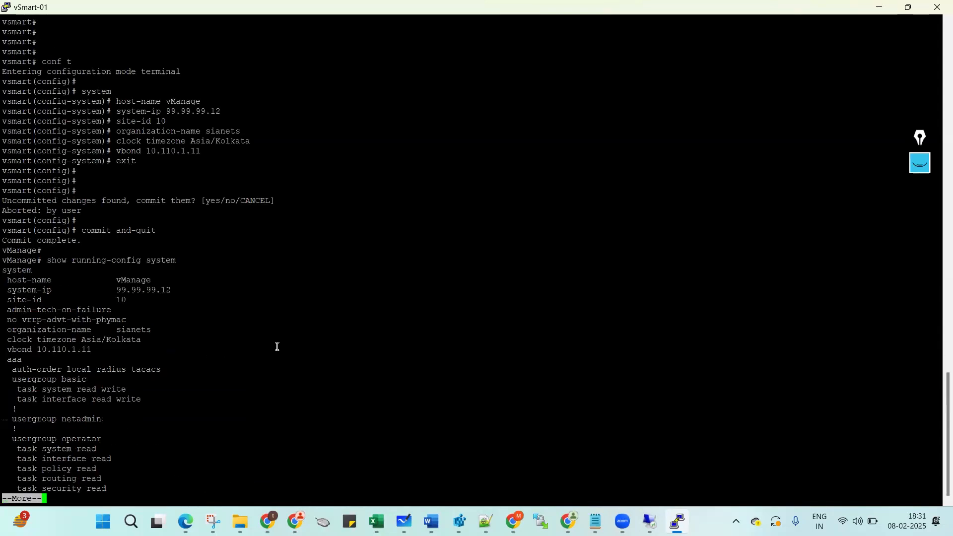
{"action": "key", "text": "space"}
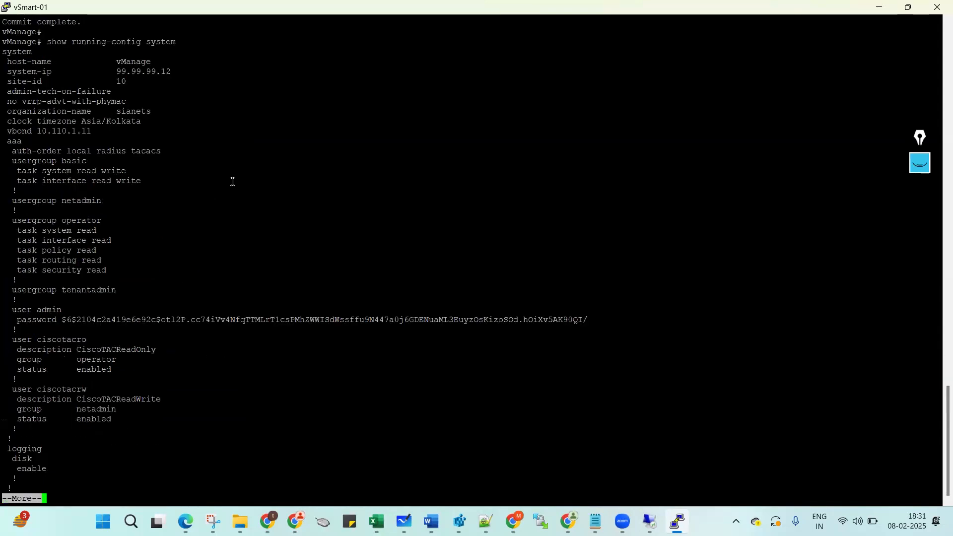
Verify system-ip 99.99.99.12, site-id 10, organization name and vbond 10.110.1.11 in the output.
{"action": "scroll", "coordinate": [226, 181], "scroll_direction": "up", "scroll_amount": 8}
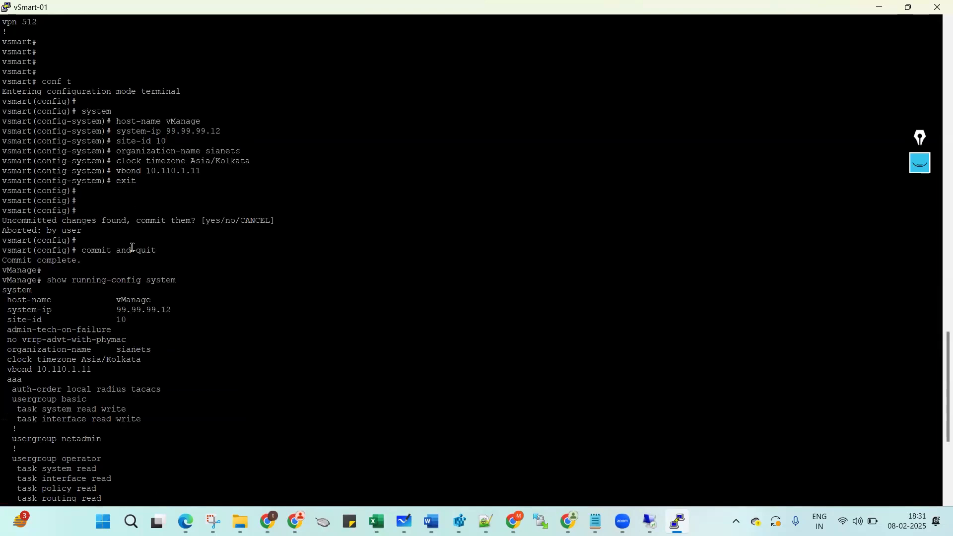
{"action": "double_click", "coordinate": [132, 310]}
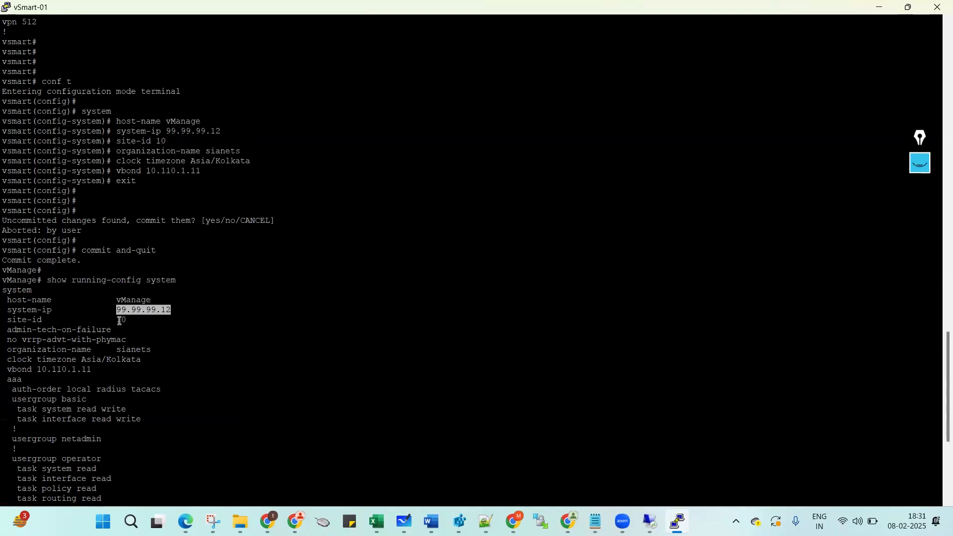
{"action": "double_click", "coordinate": [120, 320]}
{"action": "triple_click", "coordinate": [78, 368]}
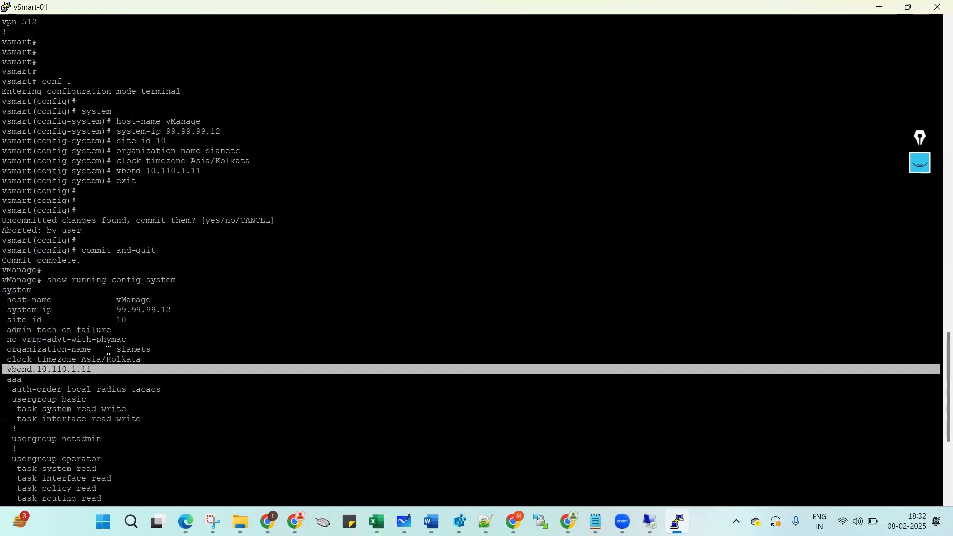
{"action": "triple_click", "coordinate": [113, 346]}
{"action": "left_click", "coordinate": [70, 374]}
{"action": "triple_click", "coordinate": [70, 374]}
{"action": "left_click", "coordinate": [233, 328]}
{"action": "scroll", "coordinate": [235, 327], "scroll_direction": "down", "scroll_amount": 9}
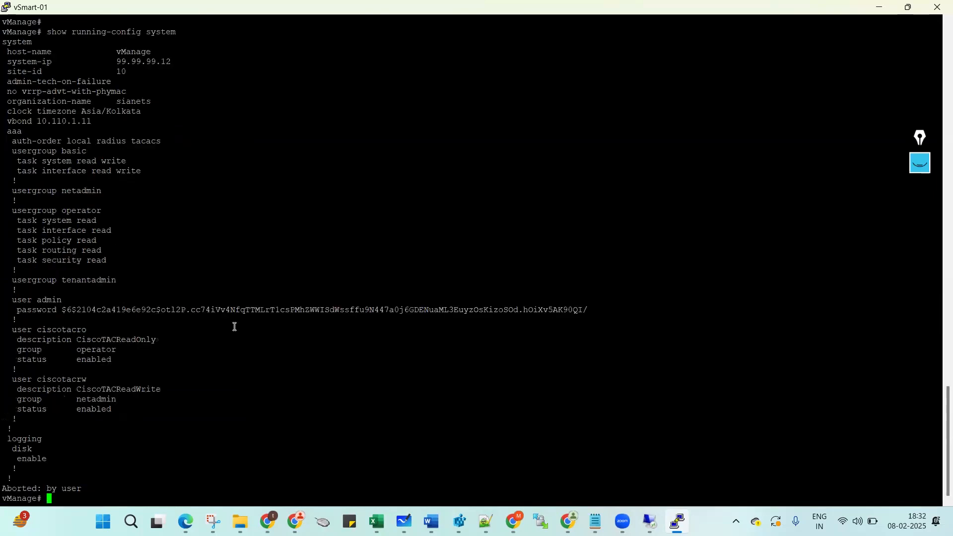
{"action": "key", "text": "Return"}
{"action": "key", "text": "Return"}
{"action": "type", "text": "sh r"}
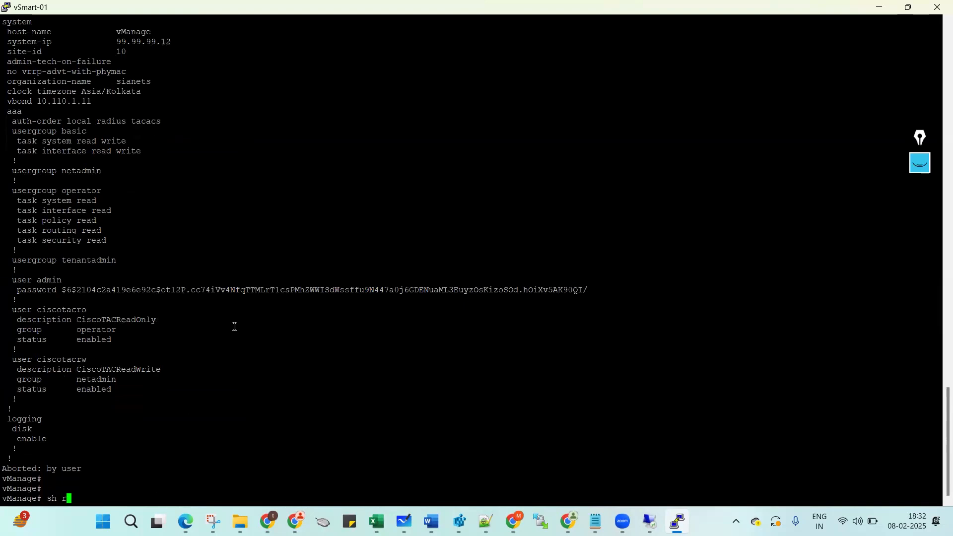
{"action": "key", "text": "BackSpace"}
{"action": "key", "text": "BackSpace"}
{"action": "key", "text": "BackSpace"}
{"action": "key", "text": "BackSpace"}
In the Notepad template, change host-name vManage to vSmart1 and select the system block.
{"action": "scroll", "coordinate": [347, 340], "scroll_direction": "up", "scroll_amount": 8}
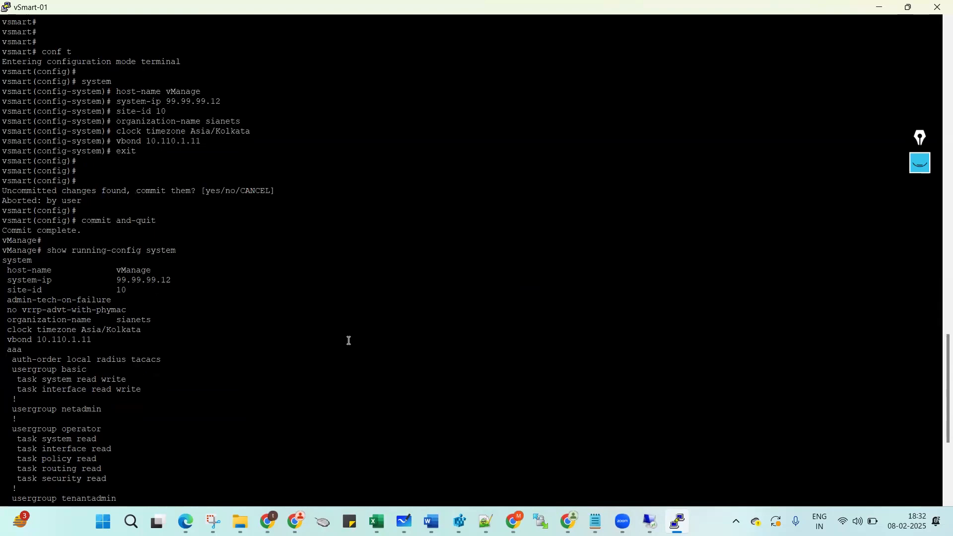
{"action": "mouse_move", "coordinate": [595, 521]}
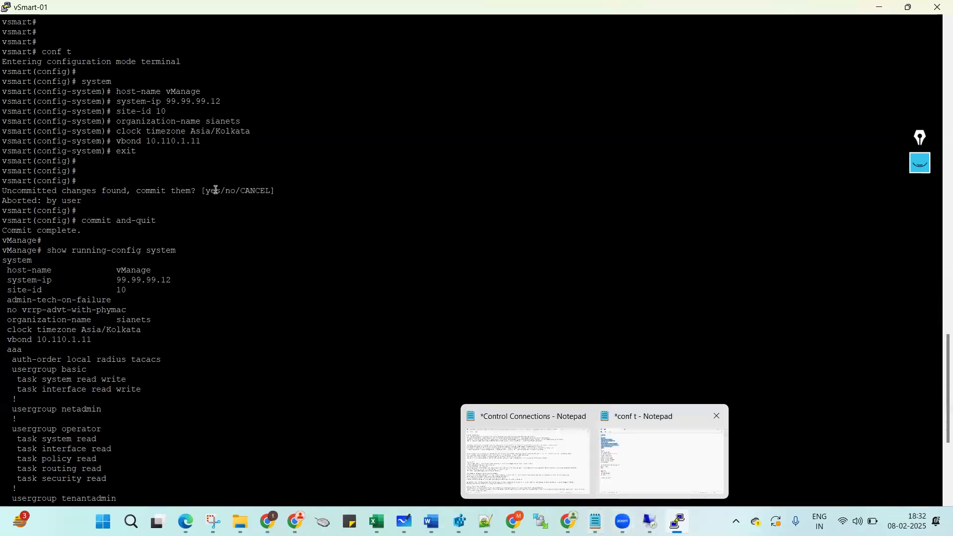
{"action": "left_click", "coordinate": [663, 454]}
{"action": "left_click", "coordinate": [65, 90]}
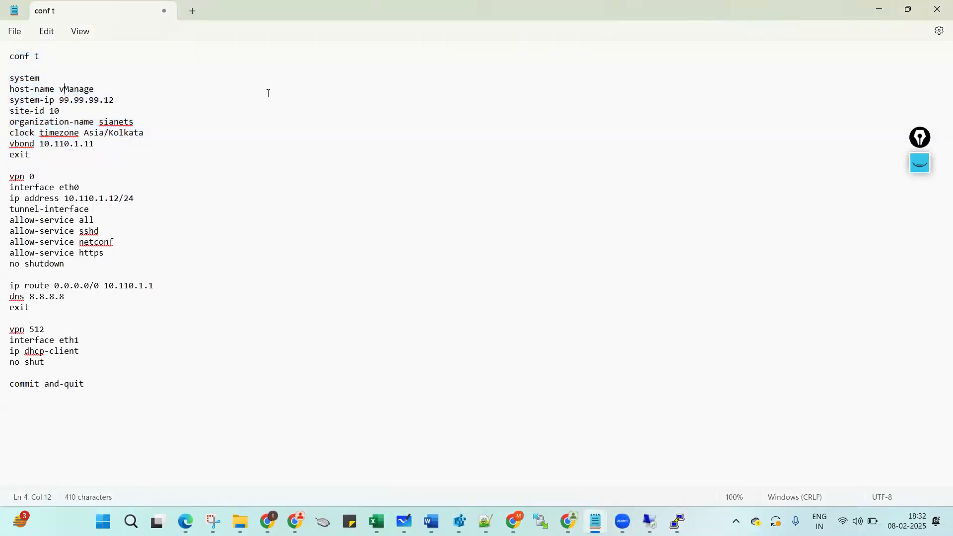
{"action": "key", "text": "shift+End"}
{"action": "type", "text": "Smart1"}
{"action": "left_click_drag", "start_coordinate": [11, 80], "coordinate": [16, 166]}
Paste the updated system block after 'conf t' and commit it with 'commit and-quit'.
{"action": "key", "text": "alt+Tab"}
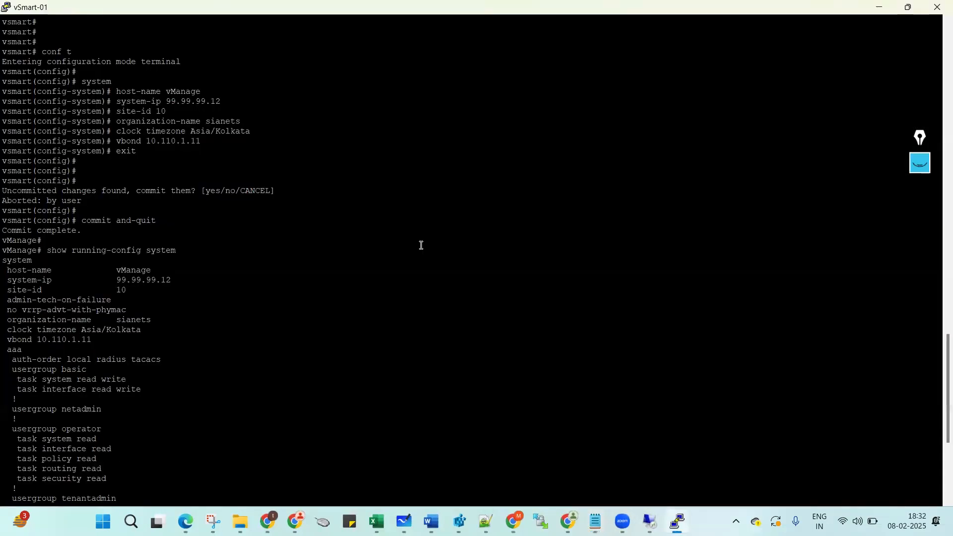
{"action": "type", "text": "conf t"}
{"action": "key", "text": "Return"}
{"action": "type", "text": "s"}
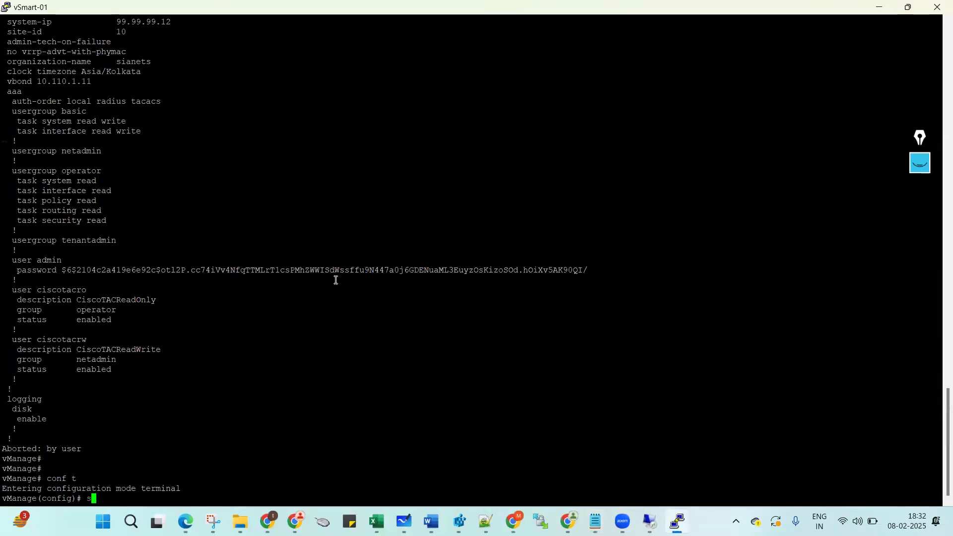
{"action": "right_click", "coordinate": [336, 280]}
{"action": "type", "text": "commit and-quit"}
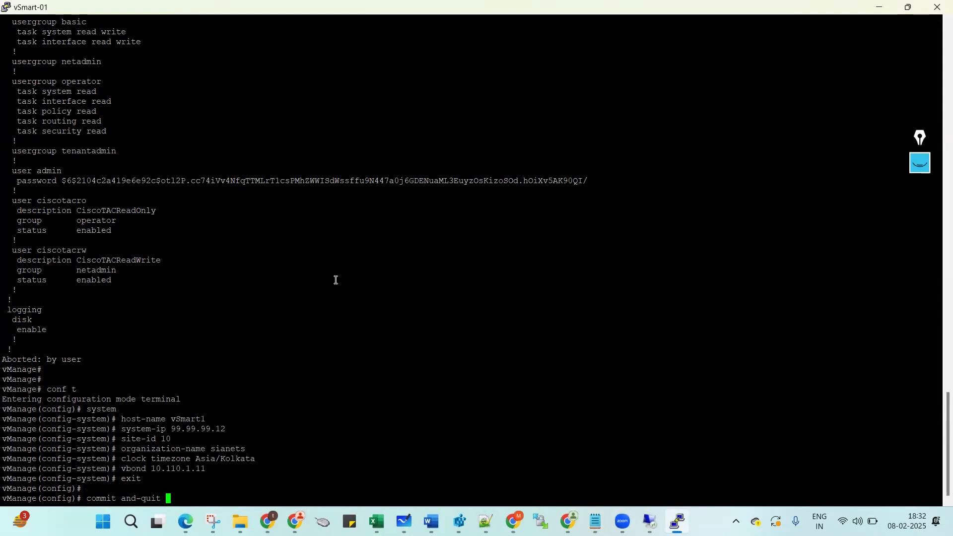
{"action": "key", "text": "Return"}
{"action": "key", "text": "Return"}
{"action": "key", "text": "Return"}
{"action": "key", "text": "Return"}
{"action": "key", "text": "Return"}
Confirm the running system configuration now shows host-name vSmart1.
{"action": "type", "text": "sh run sys"}
{"action": "key", "text": "Return"}
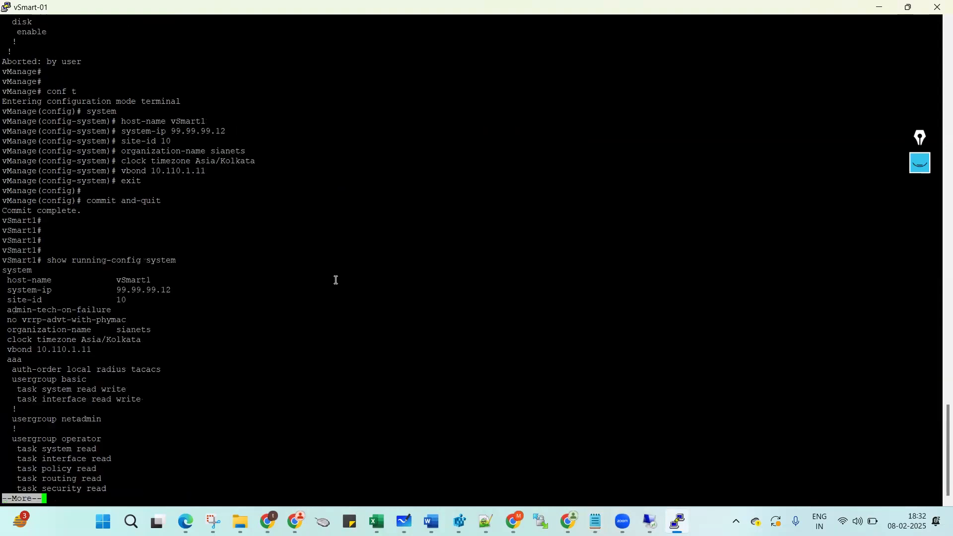
{"action": "double_click", "coordinate": [143, 279]}
{"action": "left_click", "coordinate": [128, 350]}
{"action": "key", "text": "space"}
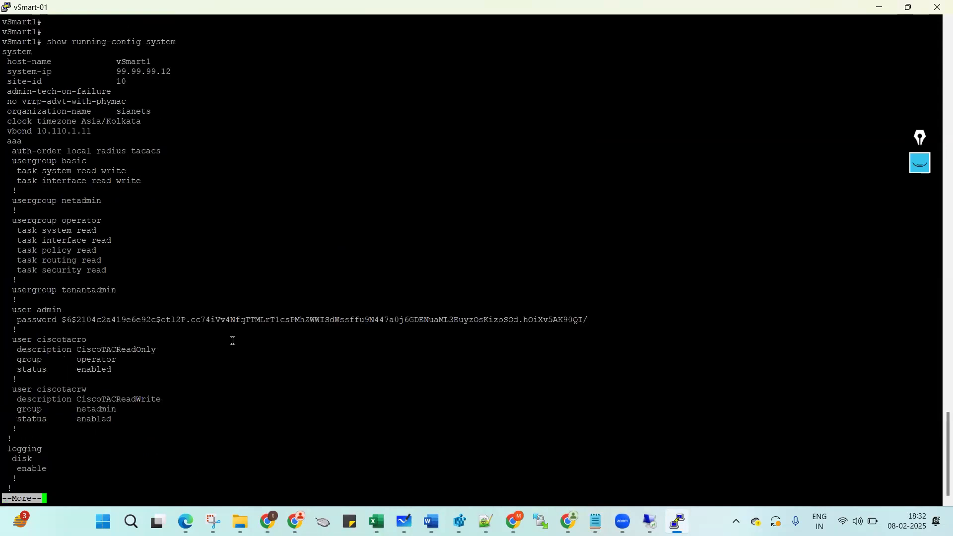
{"action": "key", "text": "q"}
{"action": "key", "text": "Return"}
{"action": "key", "text": "Return"}
Display VPN 0's running config, showing eth0 still on DHCP.
{"action": "type", "text": "sh "}
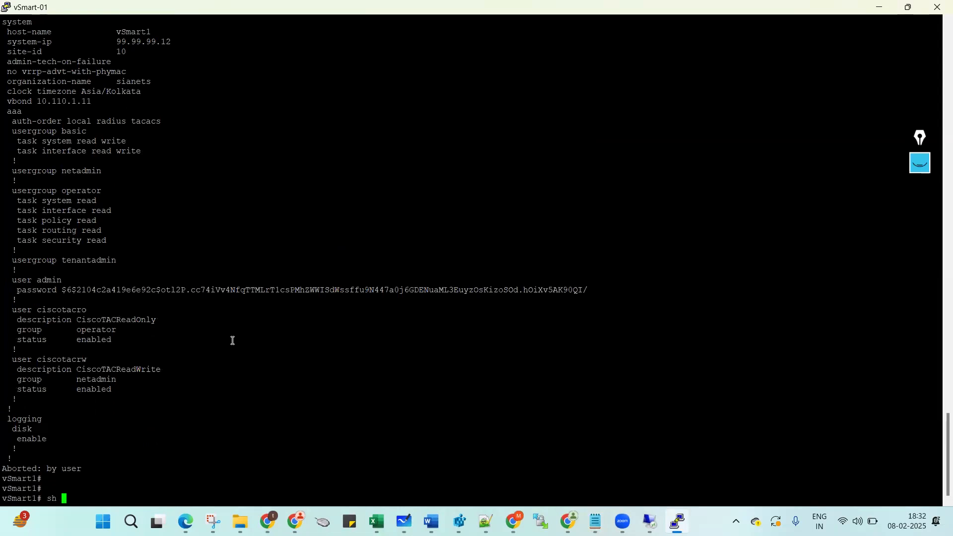
{"action": "type", "text": "run vpn 0"}
{"action": "key", "text": "Return"}
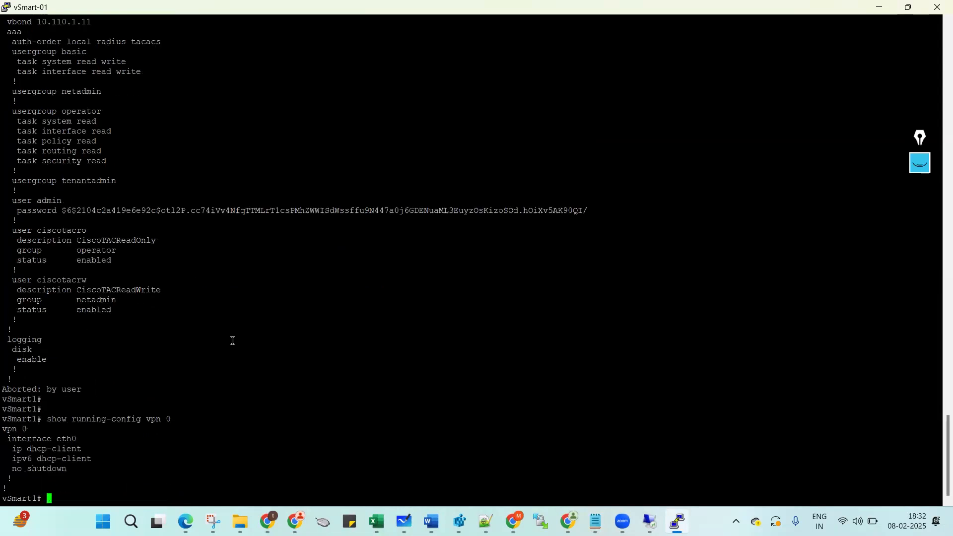
{"action": "key", "text": "Return"}
{"action": "key", "text": "Return"}
{"action": "key", "text": "Return"}
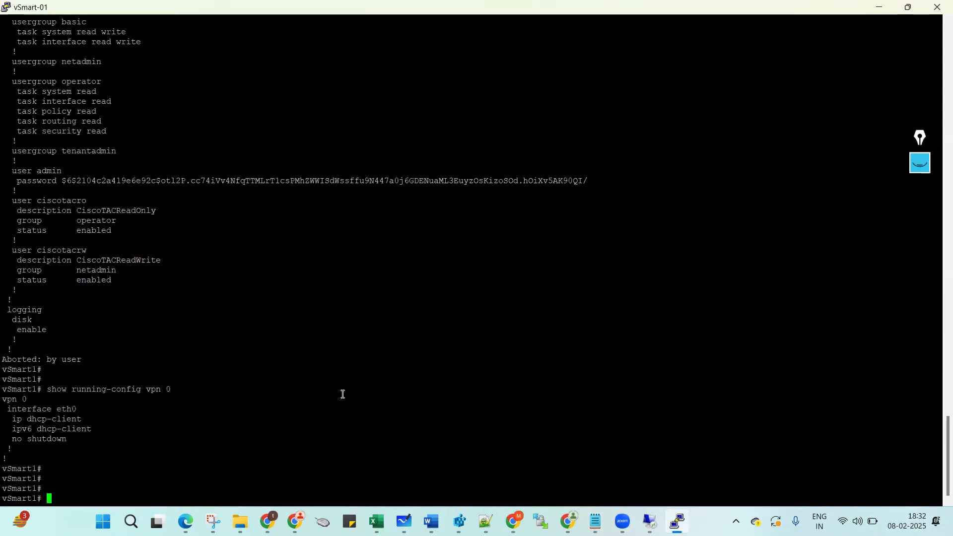
Paste the VPN 0 eth0 10.110.1.12/24 tunnel-interface commands from Notepad into config mode.
{"action": "mouse_move", "coordinate": [594, 521]}
{"action": "left_click", "coordinate": [670, 416]}
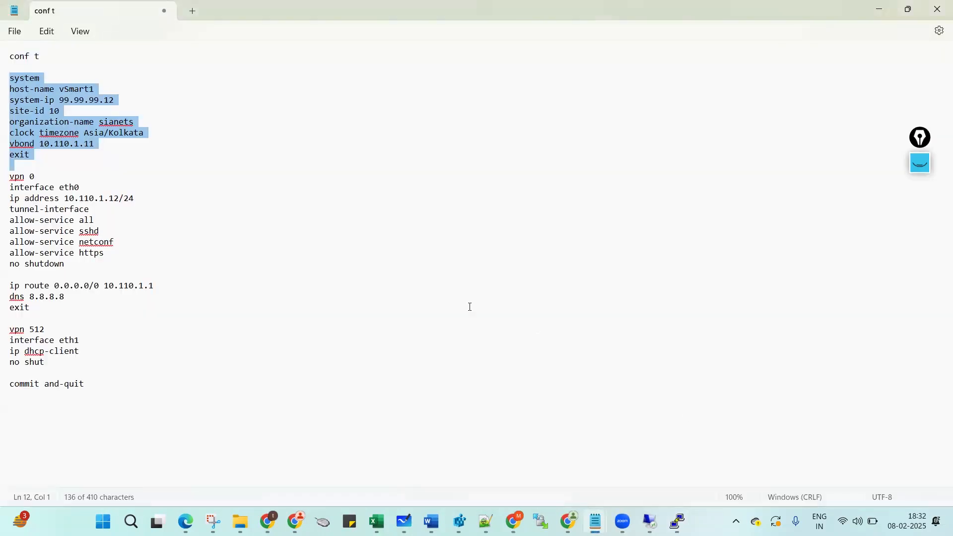
{"action": "left_click_drag", "start_coordinate": [10, 177], "coordinate": [13, 272]}
{"action": "key", "text": "ctrl+c"}
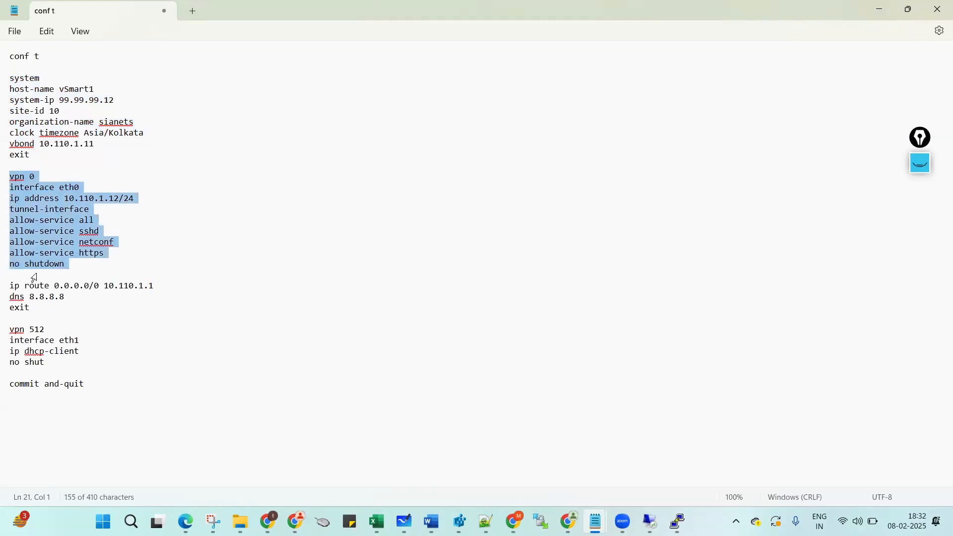
{"action": "key", "text": "alt+Tab"}
{"action": "type", "text": "conf t"}
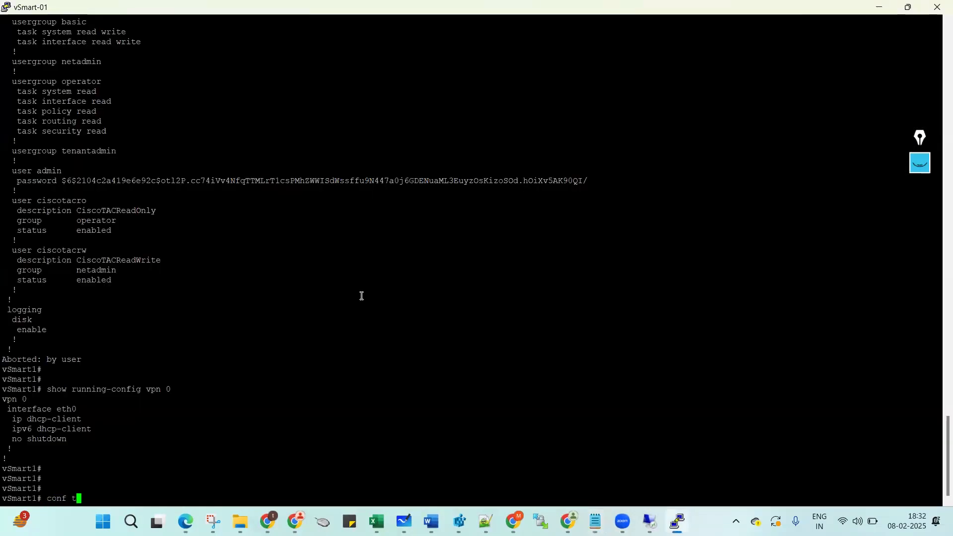
{"action": "key", "text": "Return"}
{"action": "right_click", "coordinate": [361, 296]}
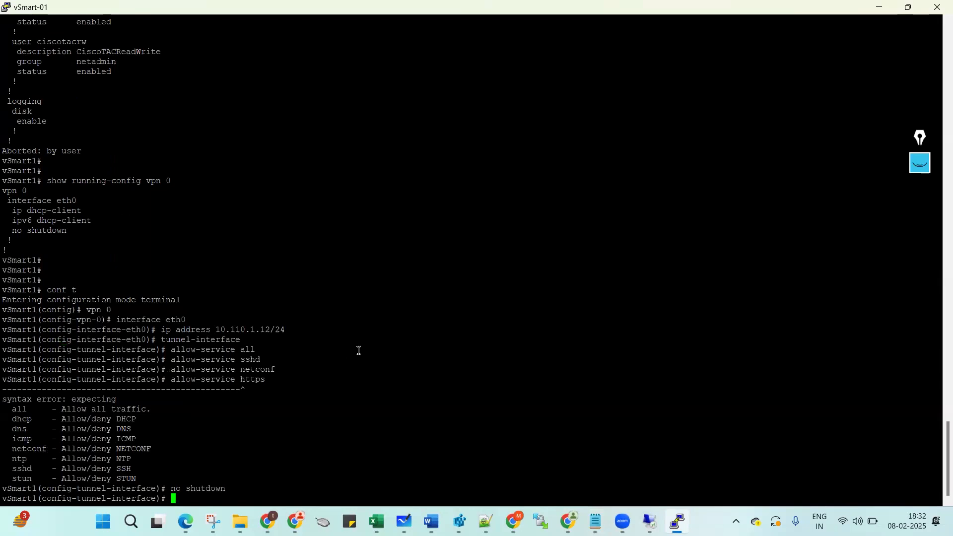
{"action": "key", "text": "Return"}
{"action": "key", "text": "Return"}
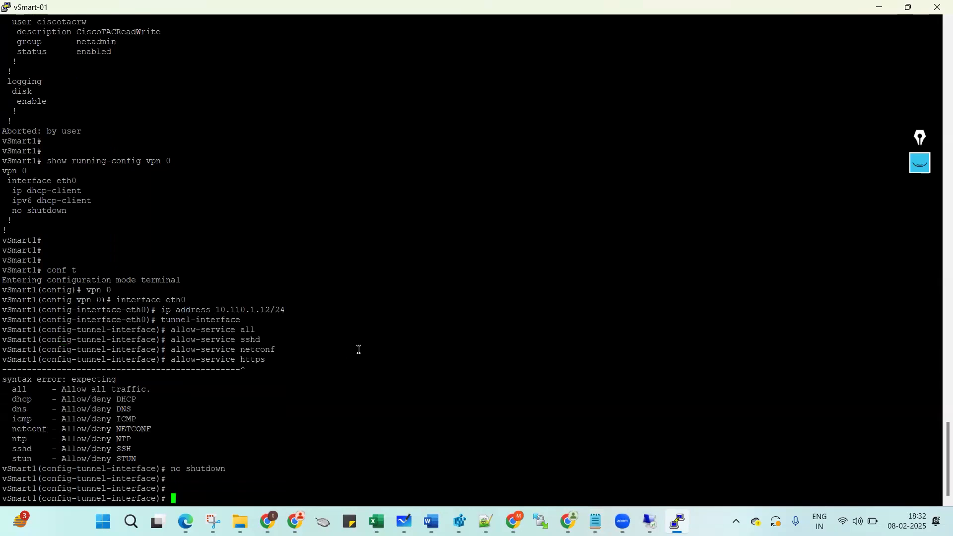
{"action": "type", "text": "exit"}
{"action": "key", "text": "Return"}
Add the default route 0.0.0.0/0 via 10.110.1.1 and DNS 8.8.8.8 to VPN 0.
{"action": "key", "text": "alt+Tab"}
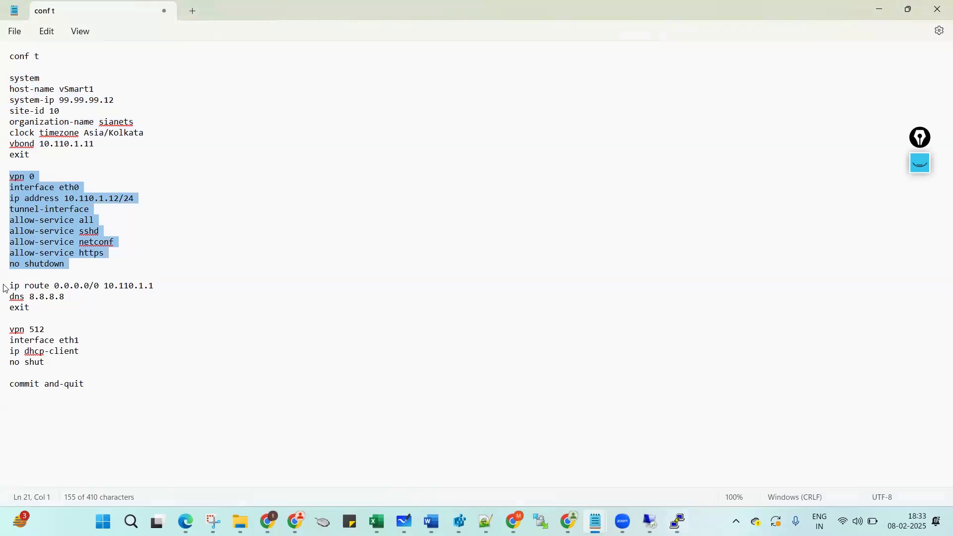
{"action": "left_click_drag", "start_coordinate": [5, 289], "coordinate": [14, 314]}
{"action": "key", "text": "ctrl+c"}
{"action": "key", "text": "alt+Tab"}
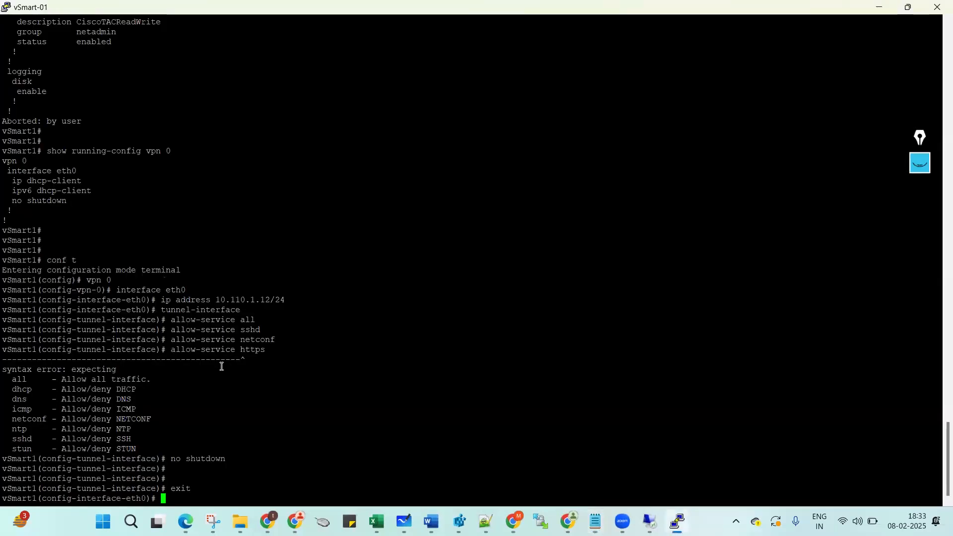
{"action": "type", "text": "exit"}
{"action": "key", "text": "Return"}
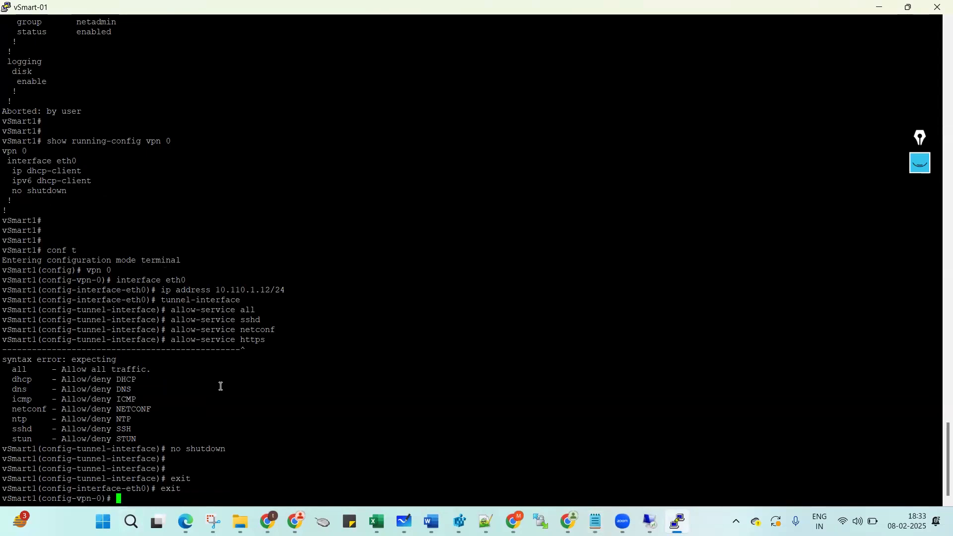
{"action": "right_click", "coordinate": [185, 451]}
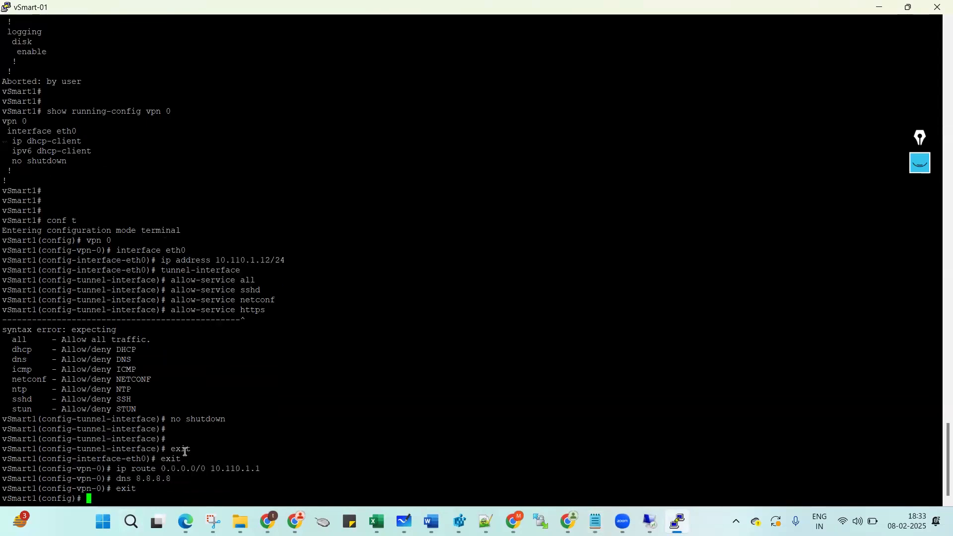
{"action": "key", "text": "Return"}
{"action": "key", "text": "Return"}
{"action": "key", "text": "Return"}
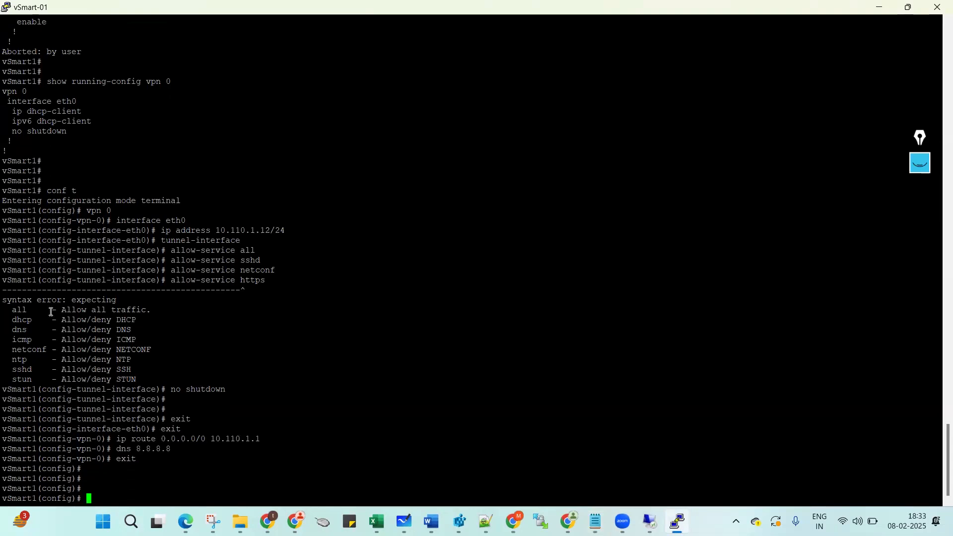
Inspect the syntax error rejecting the allow-service https line.
{"action": "left_click_drag", "start_coordinate": [5, 279], "coordinate": [183, 367]}
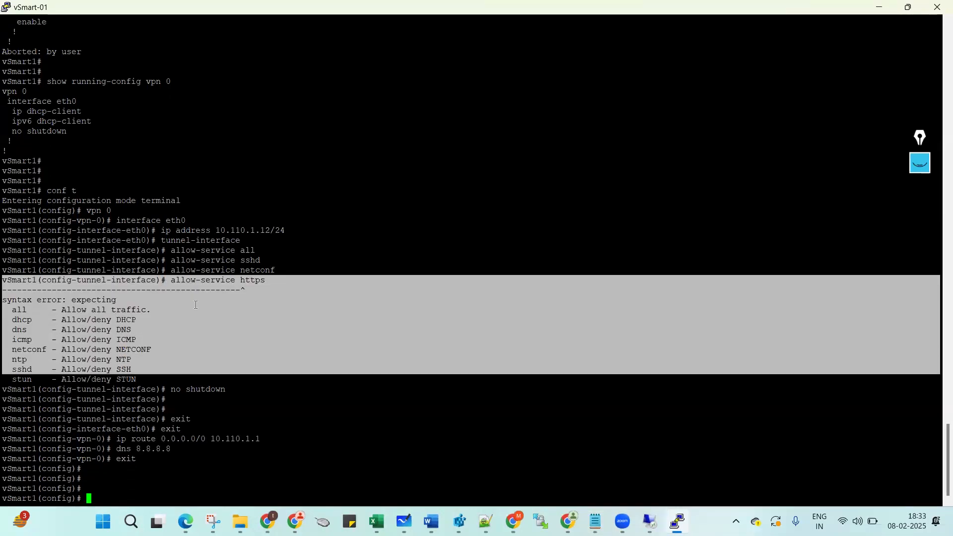
{"action": "left_click", "coordinate": [180, 284]}
{"action": "left_click_drag", "start_coordinate": [171, 280], "coordinate": [273, 281]}
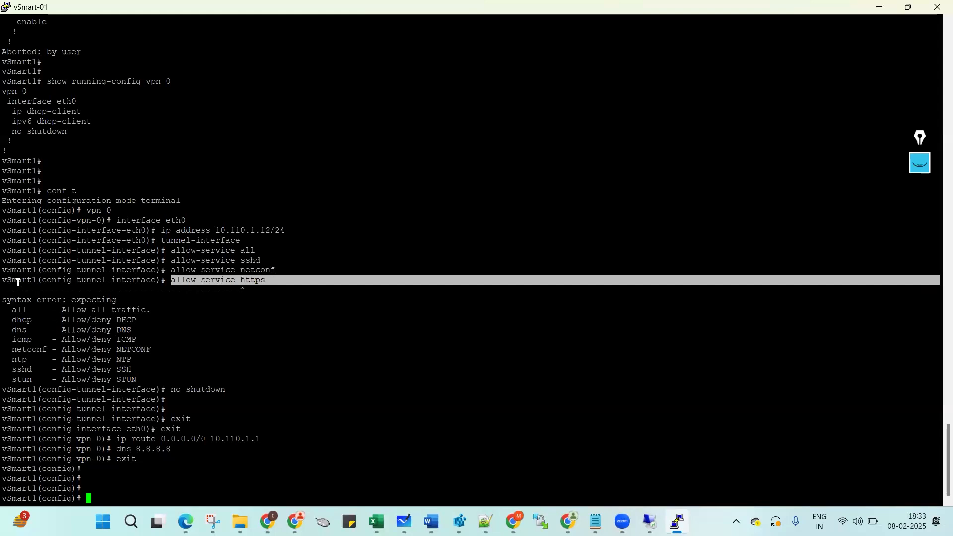
{"action": "left_click_drag", "start_coordinate": [5, 281], "coordinate": [144, 376]}
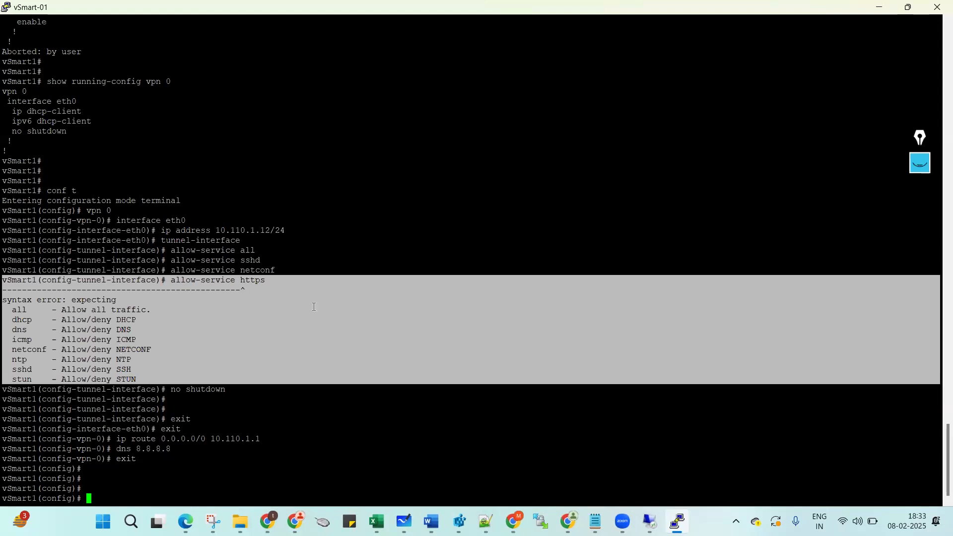
{"action": "left_click", "coordinate": [203, 350]}
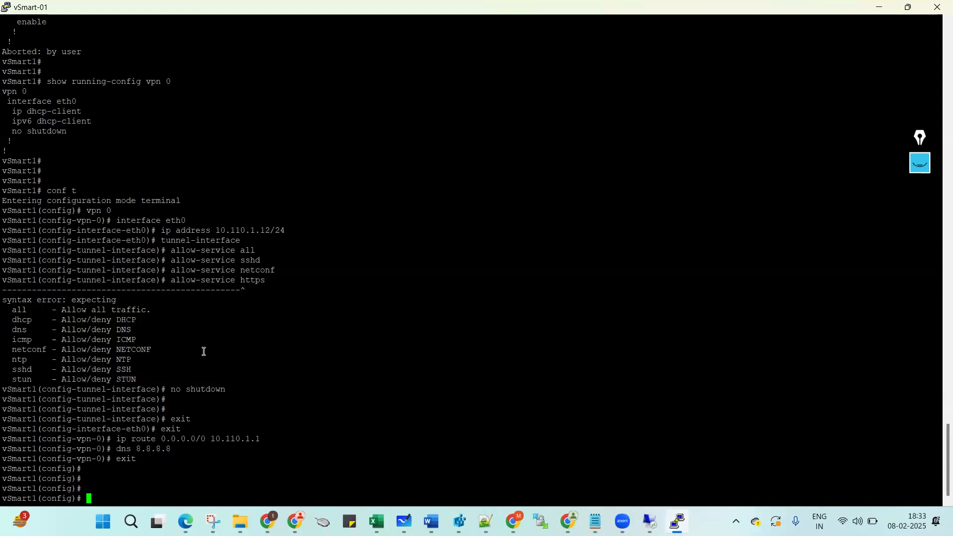
{"action": "key", "text": "Return"}
{"action": "key", "text": "Return"}
{"action": "key", "text": "Return"}
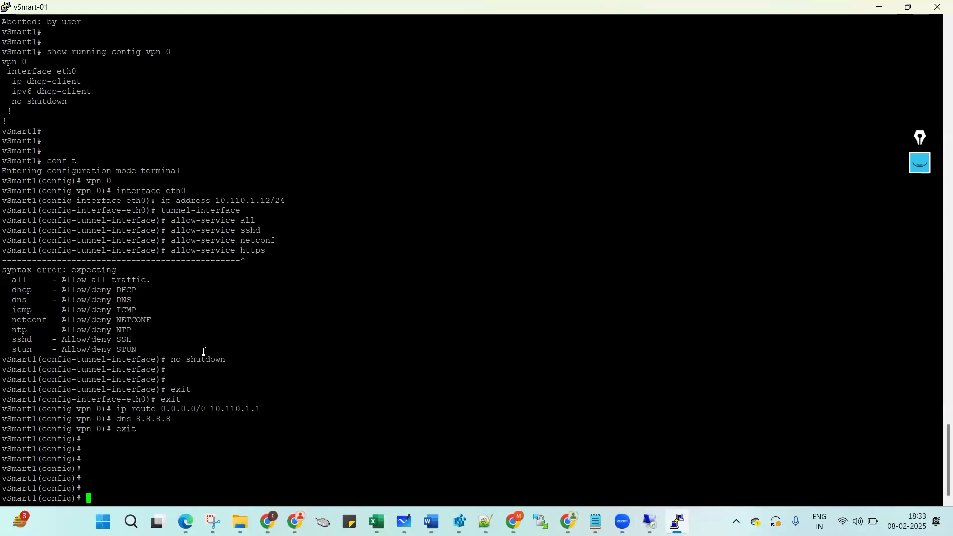
Commit with 'commit and-quit' and display VPN 0's running config with route and DNS.
{"action": "type", "text": "commit and-quit"}
{"action": "key", "text": "Return"}
{"action": "key", "text": "Return"}
{"action": "type", "text": "sh run vpn"}
{"action": "key", "text": "Tab"}
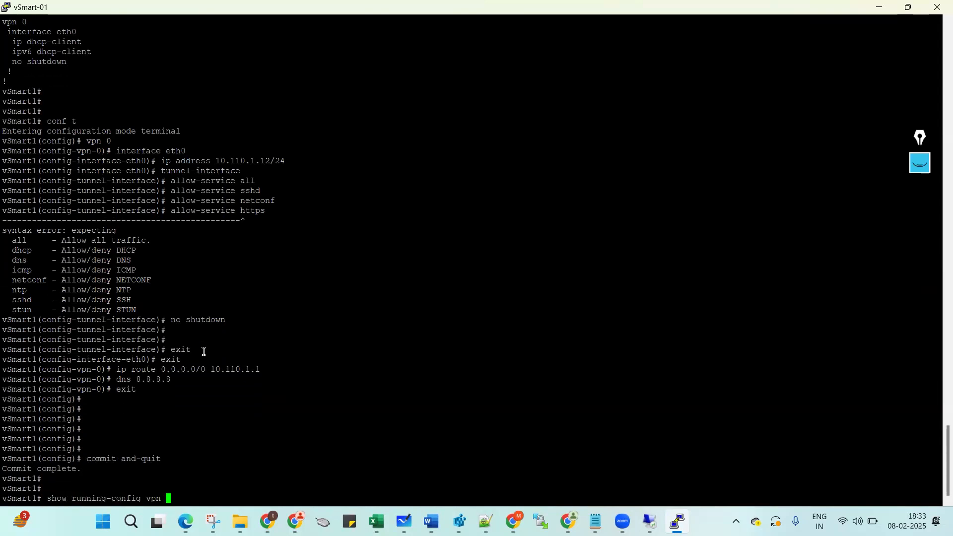
{"action": "type", "text": "0"}
{"action": "key", "text": "Return"}
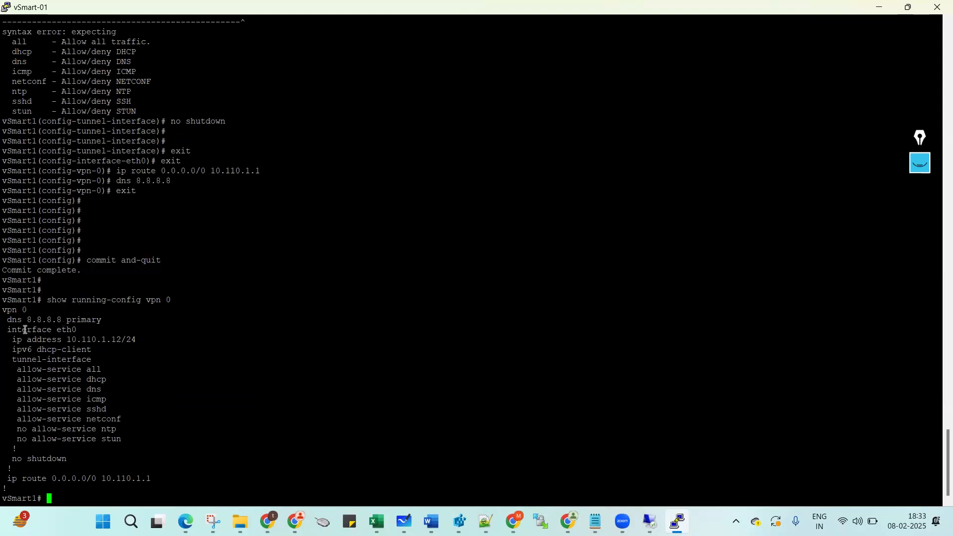
{"action": "left_click_drag", "start_coordinate": [5, 302], "coordinate": [161, 480]}
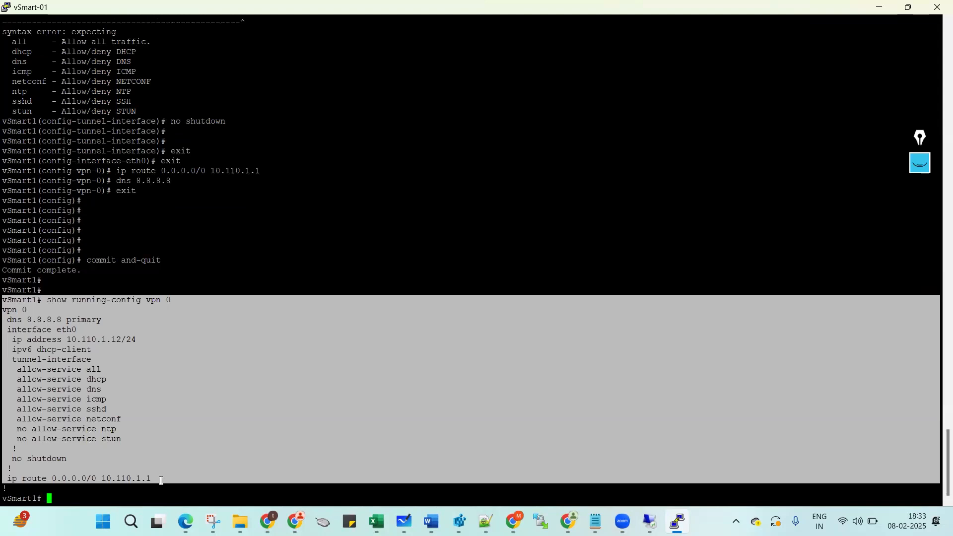
{"action": "left_click", "coordinate": [384, 435]}
Copy the vpn 512 block through commit and-quit from the conf t notes.
{"action": "mouse_move", "coordinate": [595, 521]}
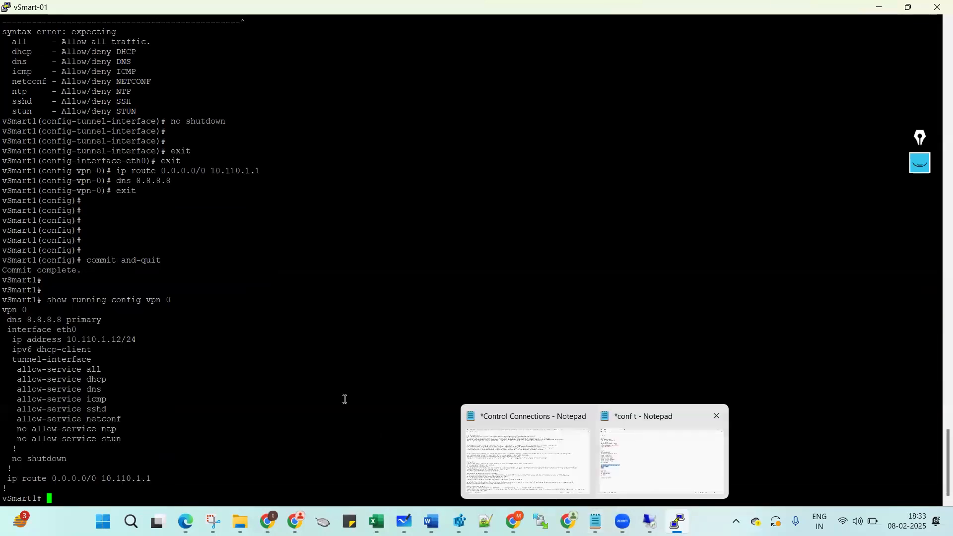
{"action": "left_click", "coordinate": [647, 449]}
{"action": "left_click", "coordinate": [8, 329]}
{"action": "key", "text": "ctrl+shift+End"}
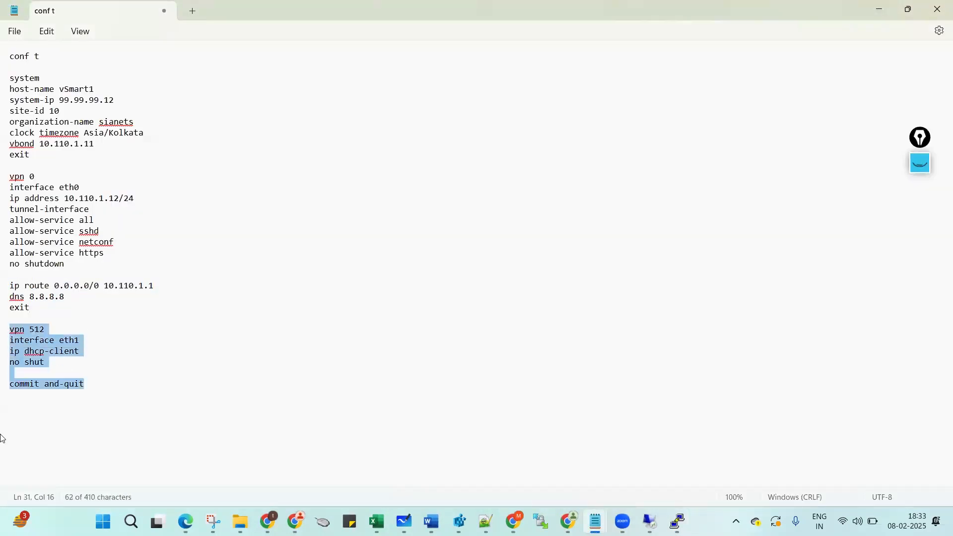
{"action": "key", "text": "ctrl+c"}
{"action": "key", "text": "alt+Tab"}
Paste the VPN 512 eth1 DHCP block into vSmart1's conf t mode and commit it.
{"action": "right_click", "coordinate": [286, 333]}
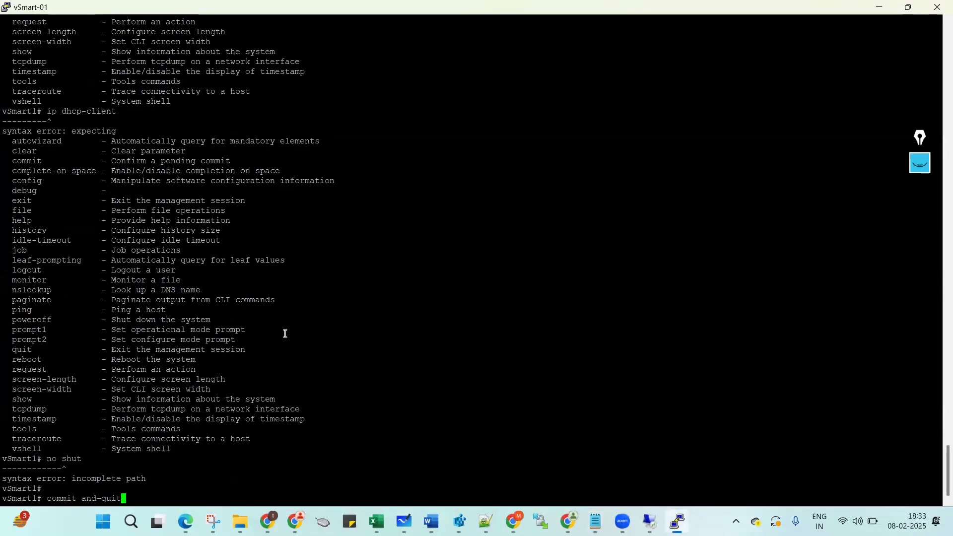
{"action": "key", "text": "BackSpace"}
{"action": "key", "text": "BackSpace"}
{"action": "key", "text": "BackSpace"}
{"action": "key", "text": "BackSpace"}
{"action": "key", "text": "BackSpace"}
{"action": "key", "text": "BackSpace"}
{"action": "key", "text": "BackSpace"}
{"action": "key", "text": "BackSpace"}
{"action": "key", "text": "BackSpace"}
{"action": "key", "text": "BackSpace"}
{"action": "key", "text": "BackSpace"}
{"action": "key", "text": "BackSpace"}
{"action": "key", "text": "BackSpace"}
{"action": "key", "text": "BackSpace"}
{"action": "key", "text": "BackSpace"}
{"action": "key", "text": "Return"}
{"action": "key", "text": "Return"}
{"action": "key", "text": "Return"}
{"action": "key", "text": "Return"}
{"action": "key", "text": "Return"}
{"action": "type", "text": "conf t"}
{"action": "key", "text": "Return"}
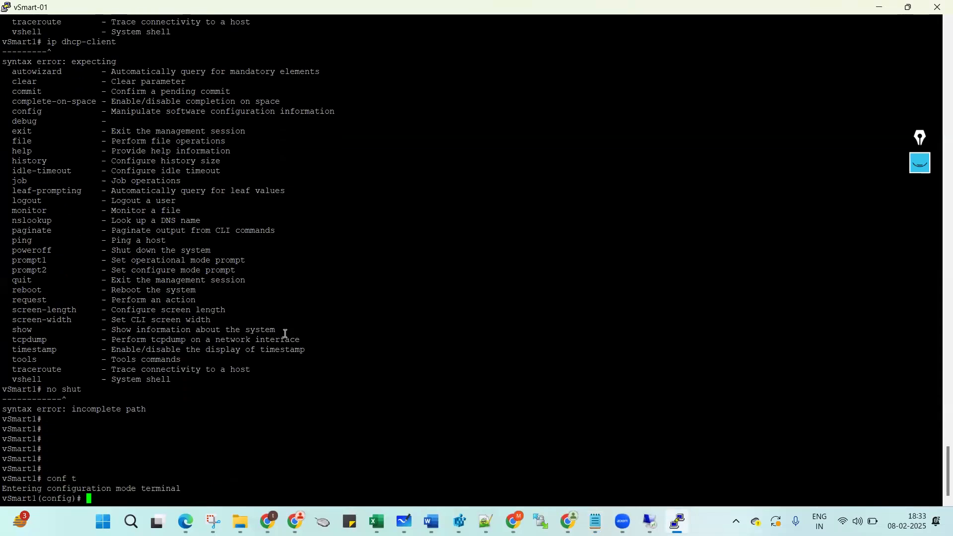
{"action": "right_click", "coordinate": [206, 351]}
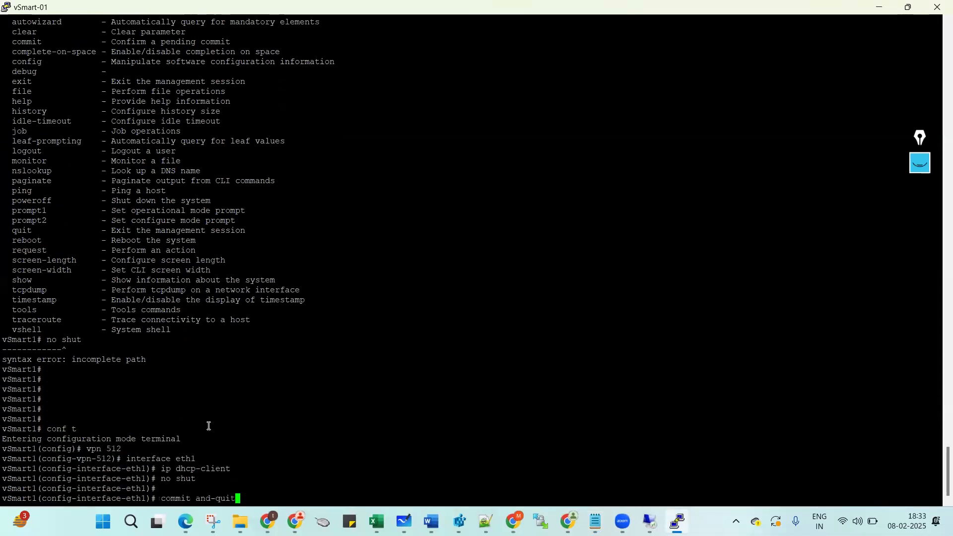
{"action": "key", "text": "Return"}
{"action": "key", "text": "Return"}
{"action": "key", "text": "Return"}
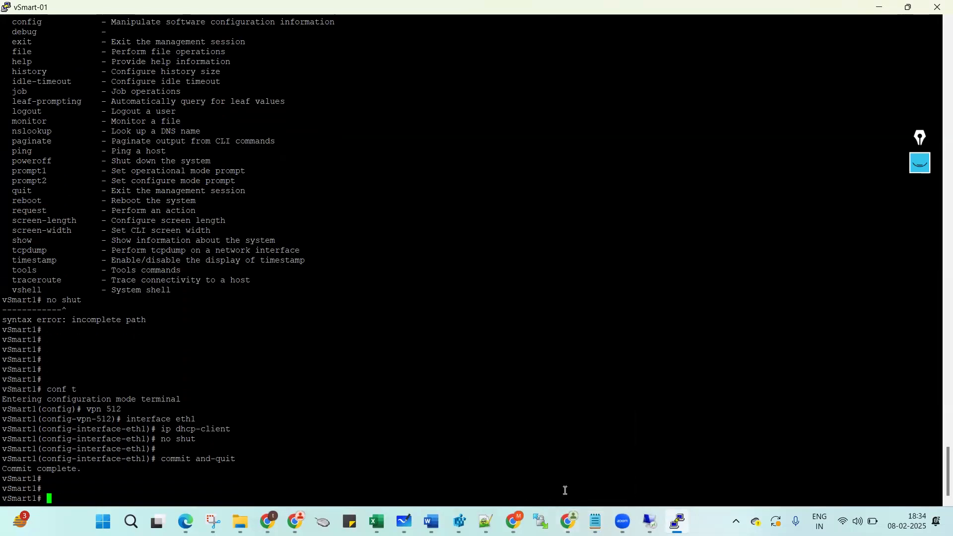
{"action": "mouse_move", "coordinate": [595, 520]}
{"action": "left_click", "coordinate": [622, 460]}
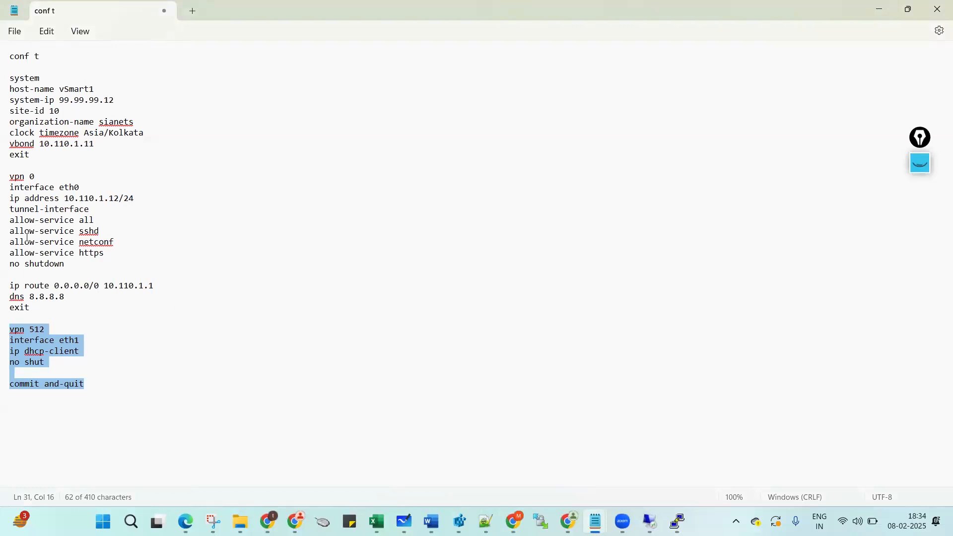
Remove the allow-service https line and change host-name vSmart1 to vSmart2 in the notes.
{"action": "left_click", "coordinate": [13, 257]}
{"action": "key", "text": "Delete"}
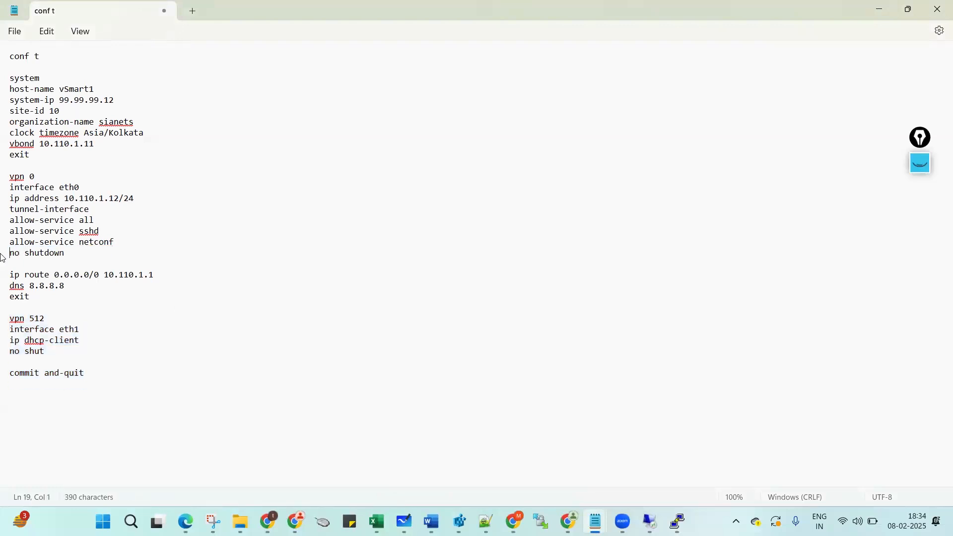
{"action": "left_click", "coordinate": [101, 93]}
{"action": "type", "text": "2"}
{"action": "left_click", "coordinate": [120, 97]}
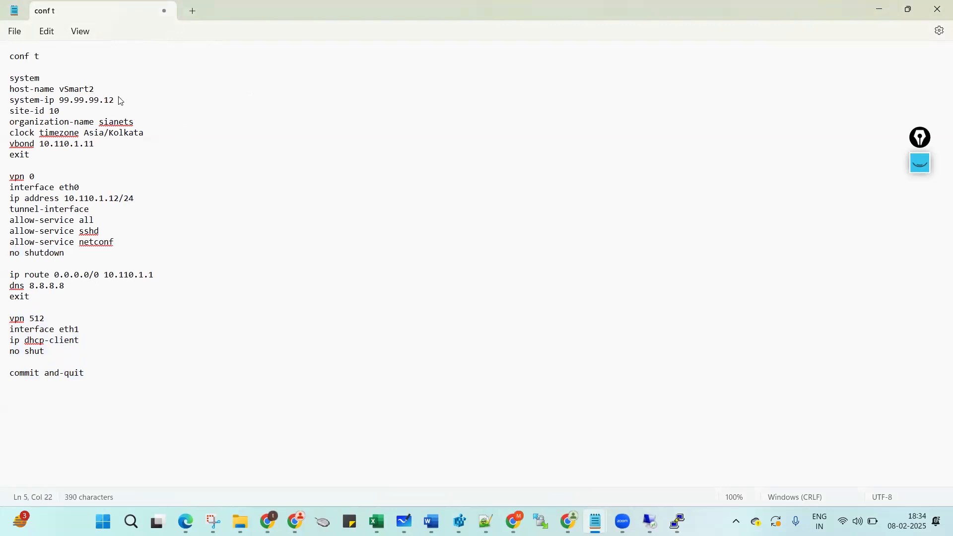
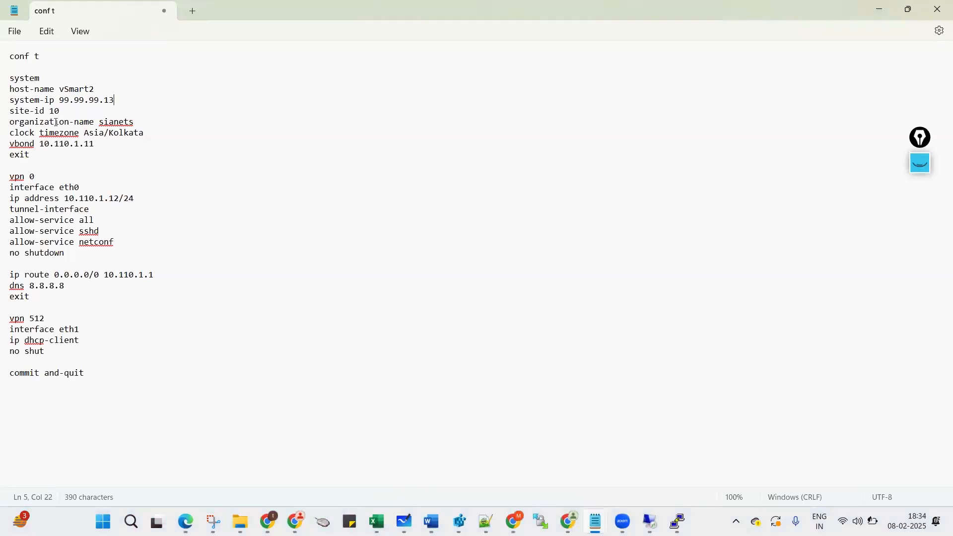
In the conf t notes, change the eth0 ip address from 10.110.1.12/24 to 10.110.1.13/24.
{"action": "left_click_drag", "start_coordinate": [14, 124], "coordinate": [86, 175]}
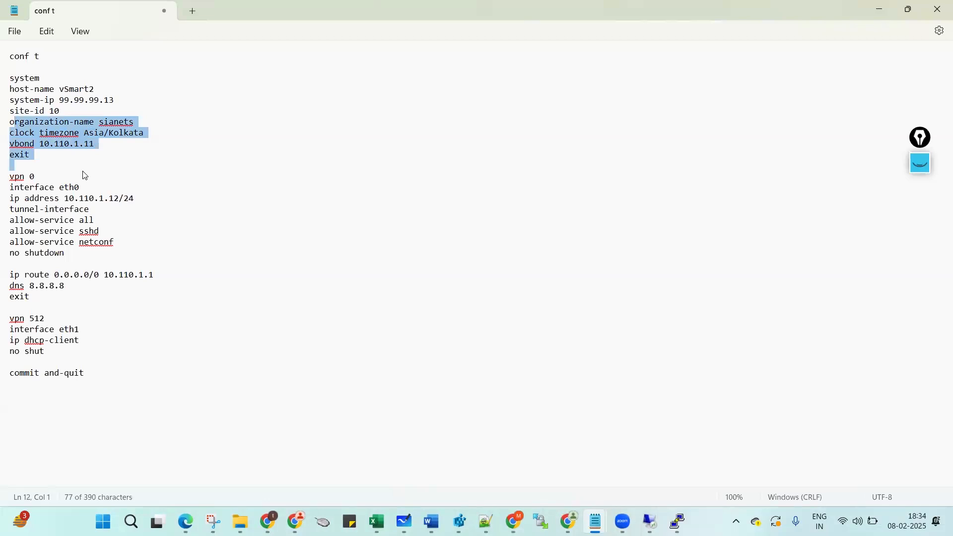
{"action": "left_click", "coordinate": [119, 198]}
{"action": "key", "text": "BackSpace"}
{"action": "type", "text": "3"}
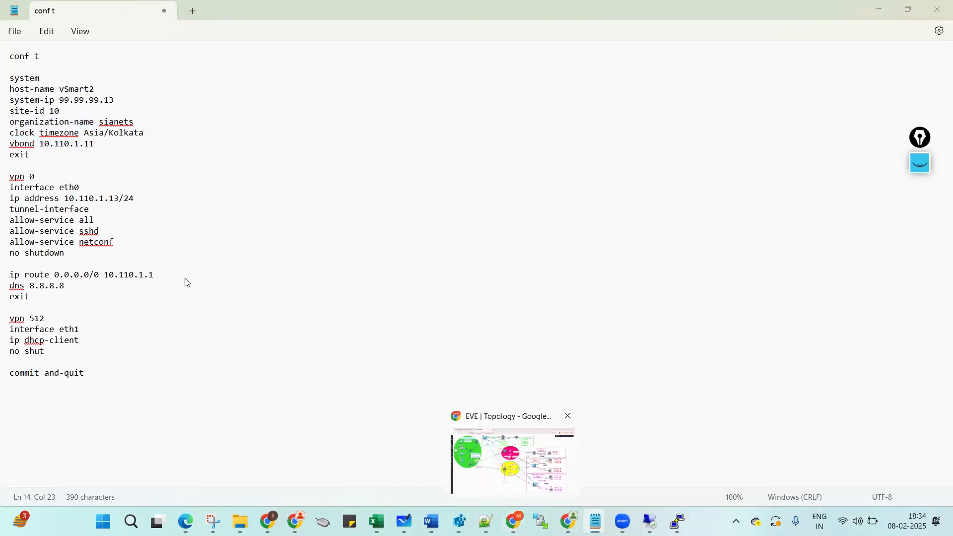
{"action": "key", "text": "alt+Tab"}
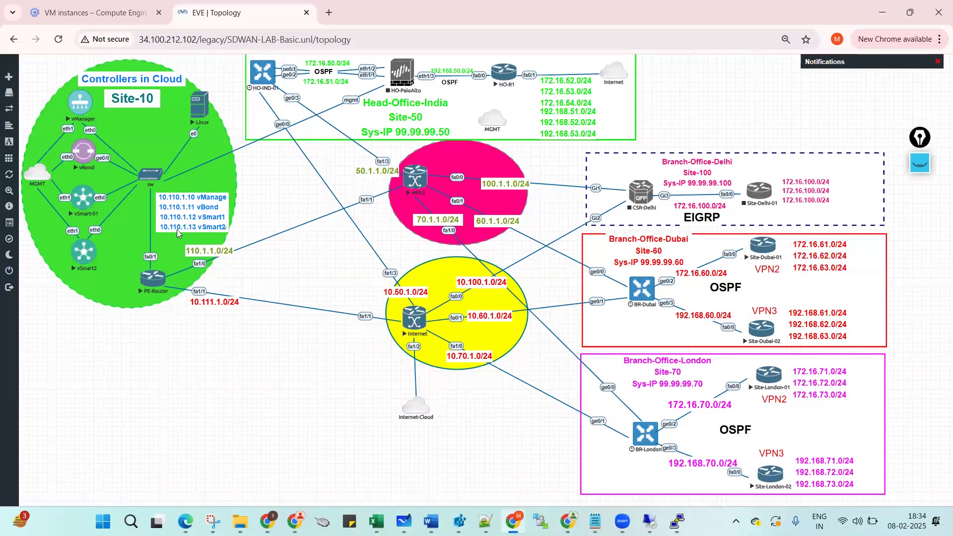
Launch a console session for the vSmart2 node from the EVE-NG topology.
{"action": "mouse_move", "coordinate": [604, 516]}
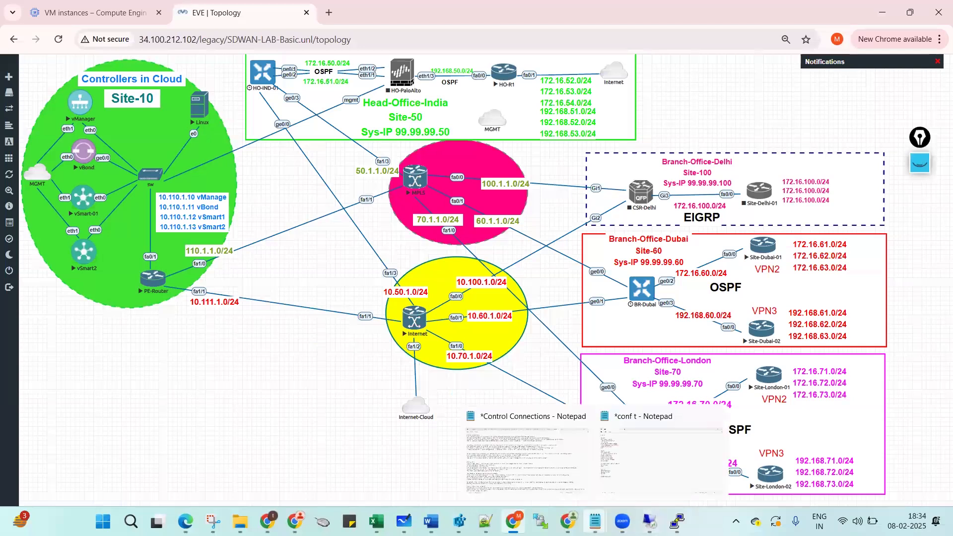
{"action": "left_click", "coordinate": [652, 467]}
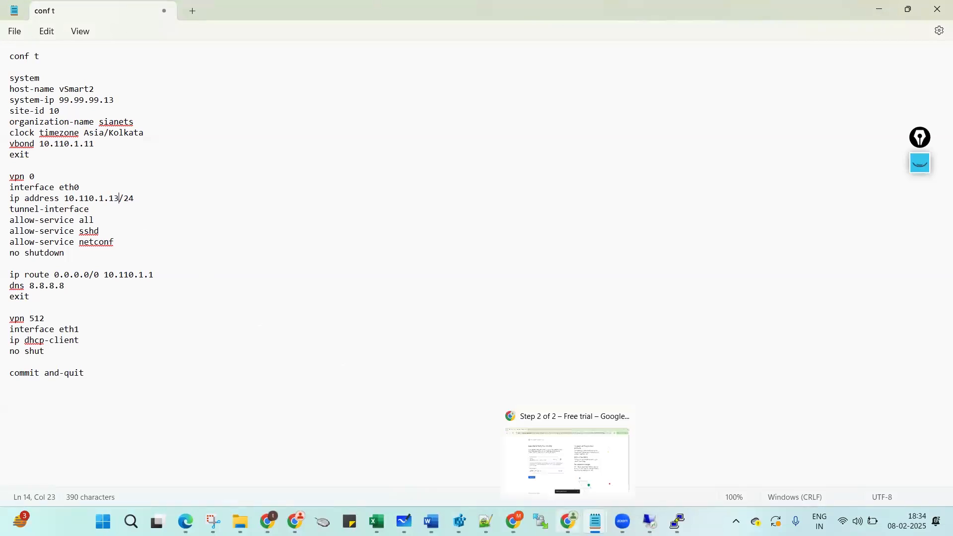
{"action": "key", "text": "alt+Tab"}
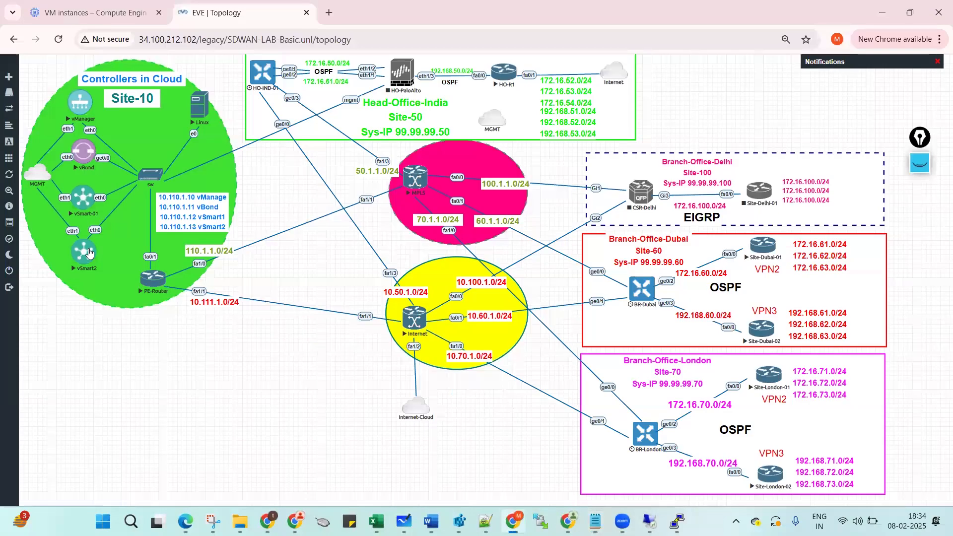
{"action": "left_click", "coordinate": [85, 253]}
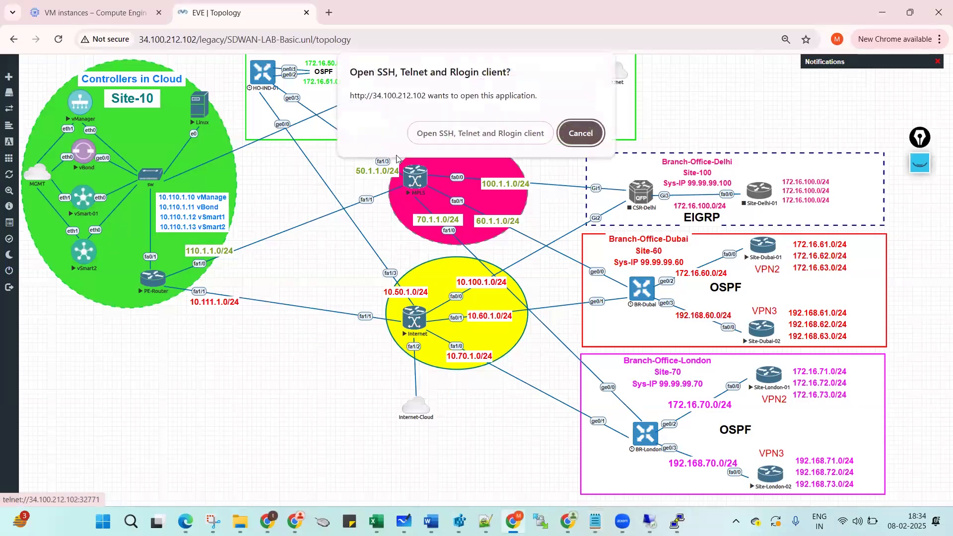
{"action": "left_click", "coordinate": [438, 144]}
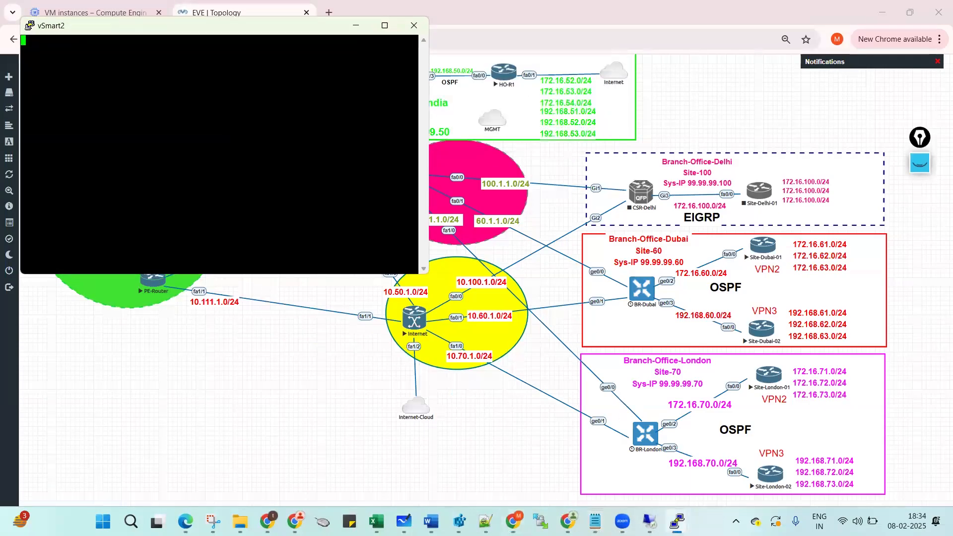
Close the vSmart-01 PuTTY session and maximize the vSmart2 terminal.
{"action": "mouse_move", "coordinate": [677, 521]}
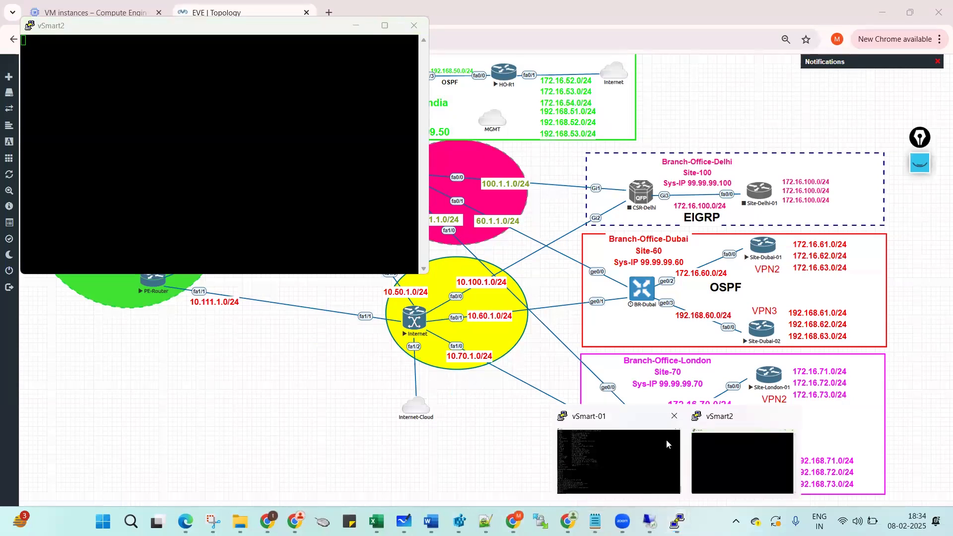
{"action": "left_click", "coordinate": [673, 413]}
{"action": "left_click", "coordinate": [488, 305]}
{"action": "double_click", "coordinate": [215, 30]}
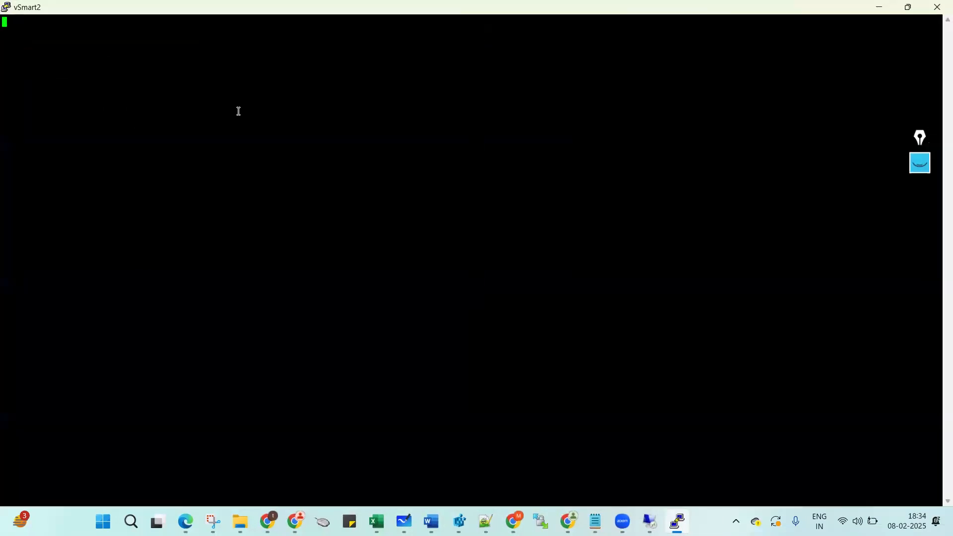
Log in to vSmart2 as admin and set and confirm the initial password.
{"action": "key", "text": "Return"}
{"action": "type", "text": "admin"}
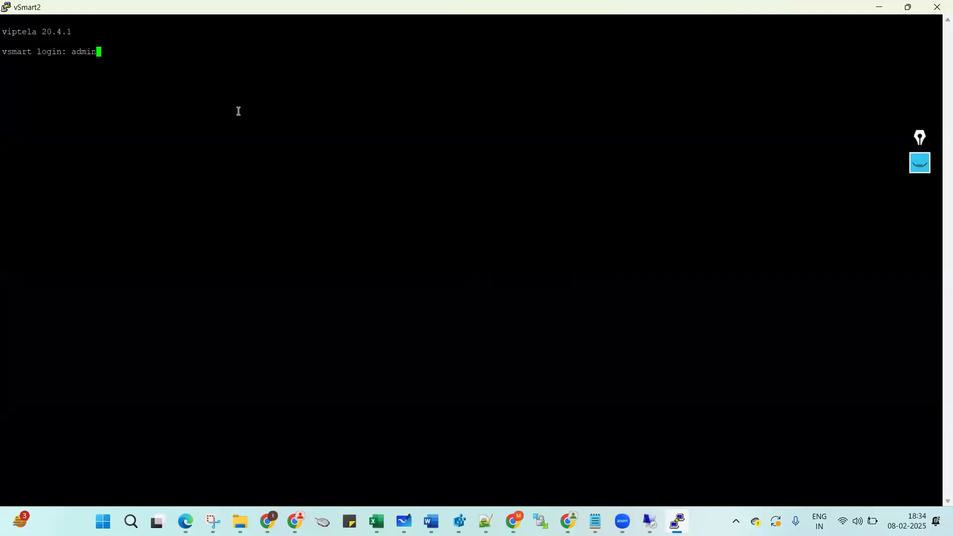
{"action": "key", "text": "Return"}
{"action": "key", "text": "Return"}
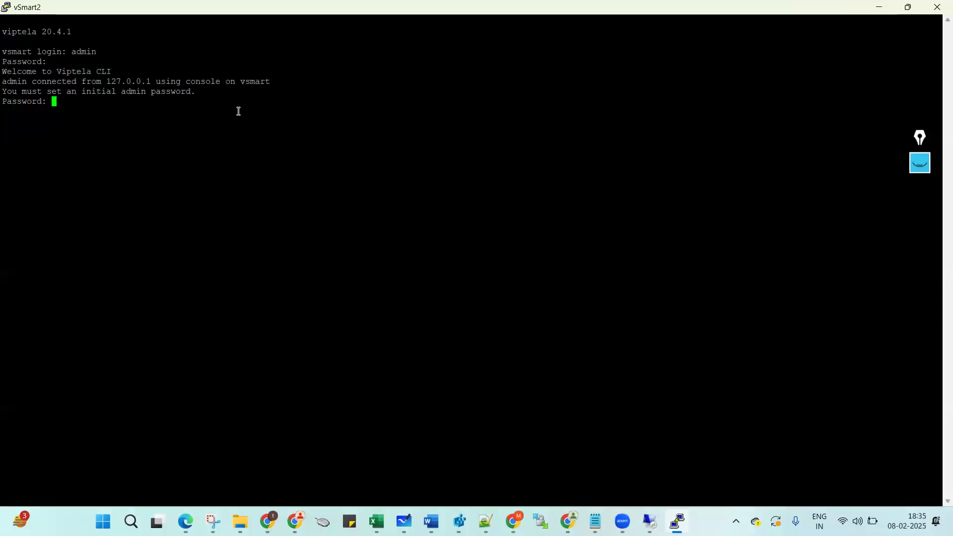
{"action": "key", "text": "Return"}
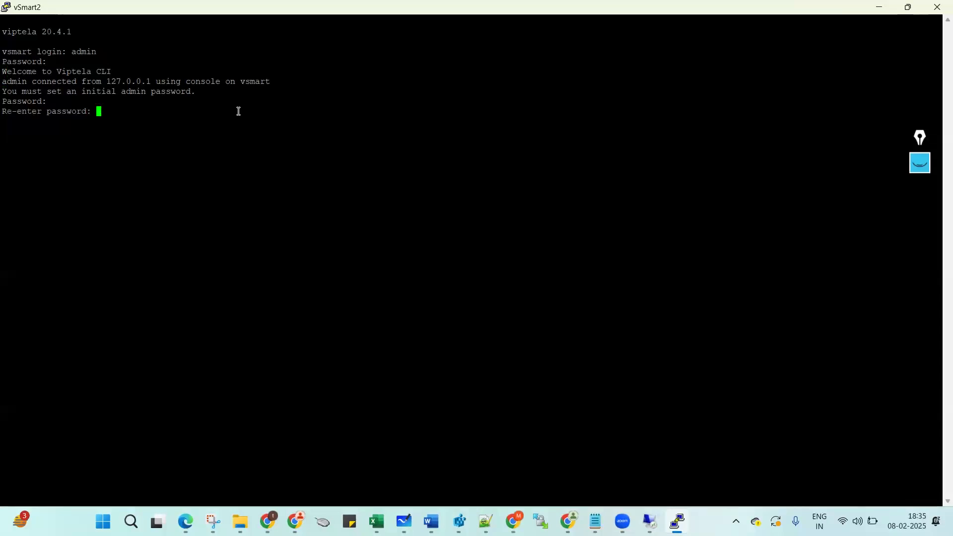
{"action": "key", "text": "Return"}
Display vSmart2's running system configuration with show running-config system.
{"action": "key", "text": "Return"}
{"action": "key", "text": "Return"}
{"action": "type", "text": "sh run"}
{"action": "key", "text": "Tab"}
{"action": "type", "text": "system"}
{"action": "key", "text": "Return"}
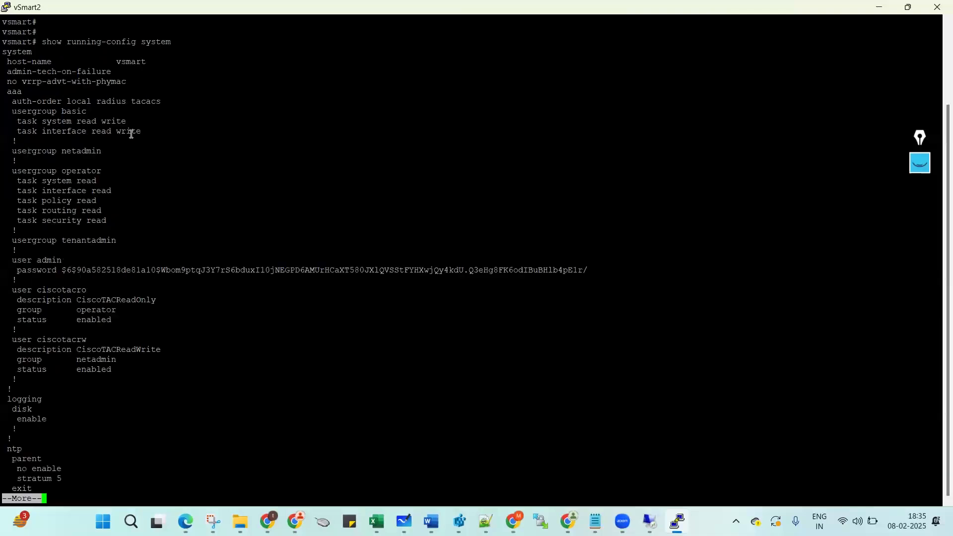
{"action": "key", "text": "space"}
Show the running config for vpn 0 and vpn 512.
{"action": "key", "text": "Return"}
{"action": "key", "text": "Return"}
{"action": "type", "text": "sh run"}
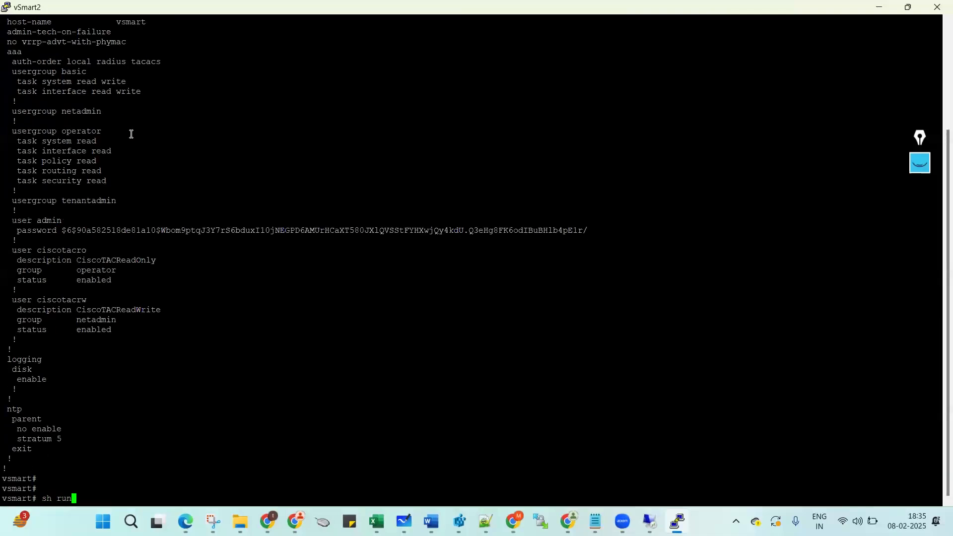
{"action": "key", "text": "question"}
{"action": "type", "text": "v"}
{"action": "key", "text": "Return"}
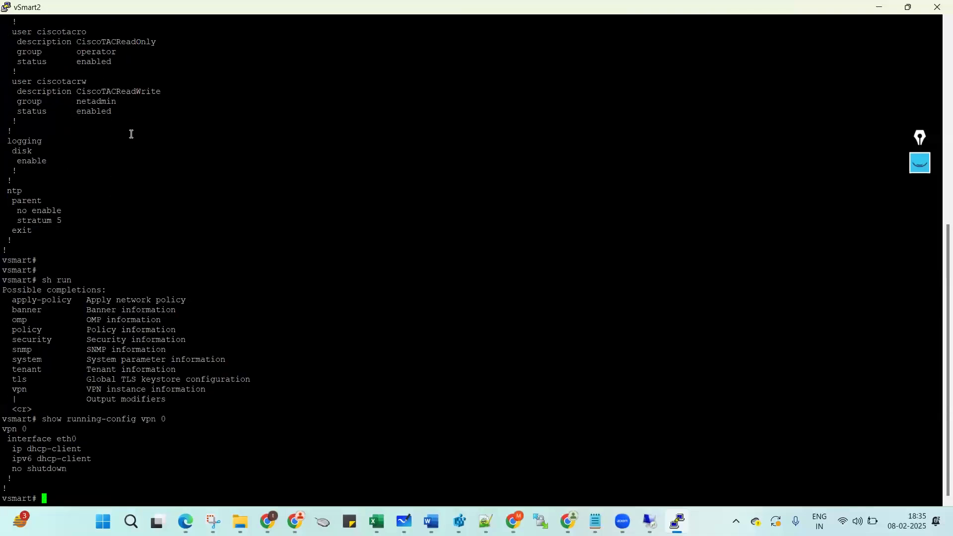
{"action": "key", "text": "Return"}
{"action": "key", "text": "Return"}
{"action": "type", "text": "show running-config "}
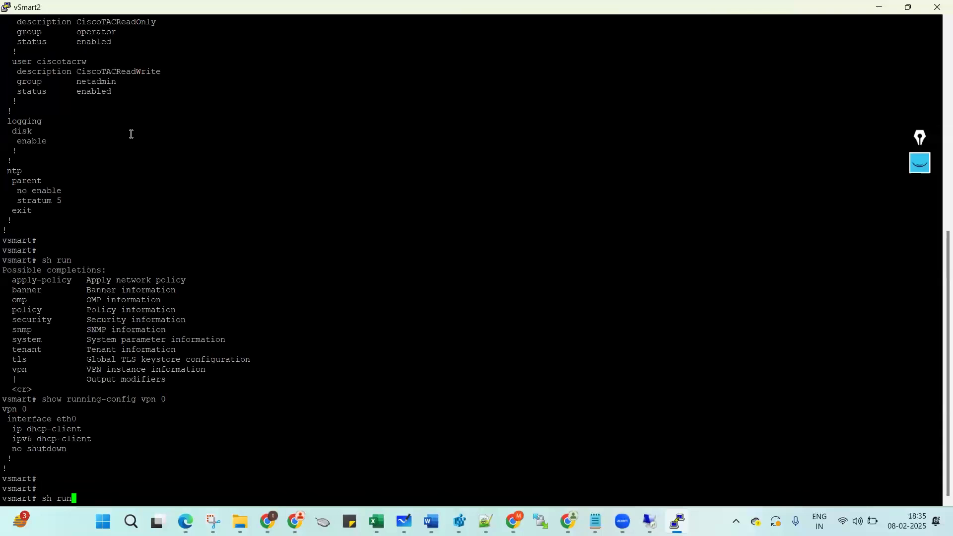
{"action": "type", "text": "vpn 512"}
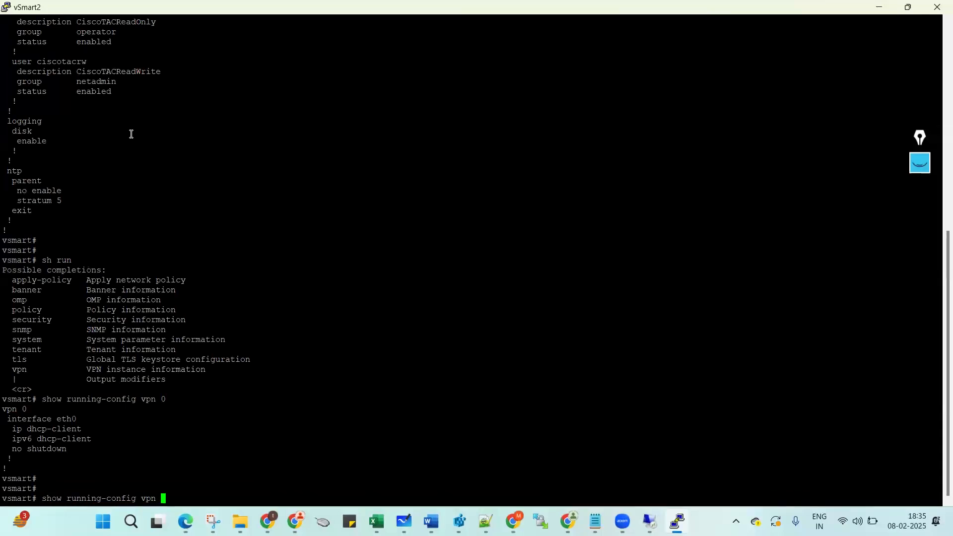
{"action": "key", "text": "Return"}
{"action": "key", "text": "Return"}
{"action": "key", "text": "Return"}
{"action": "key", "text": "Return"}
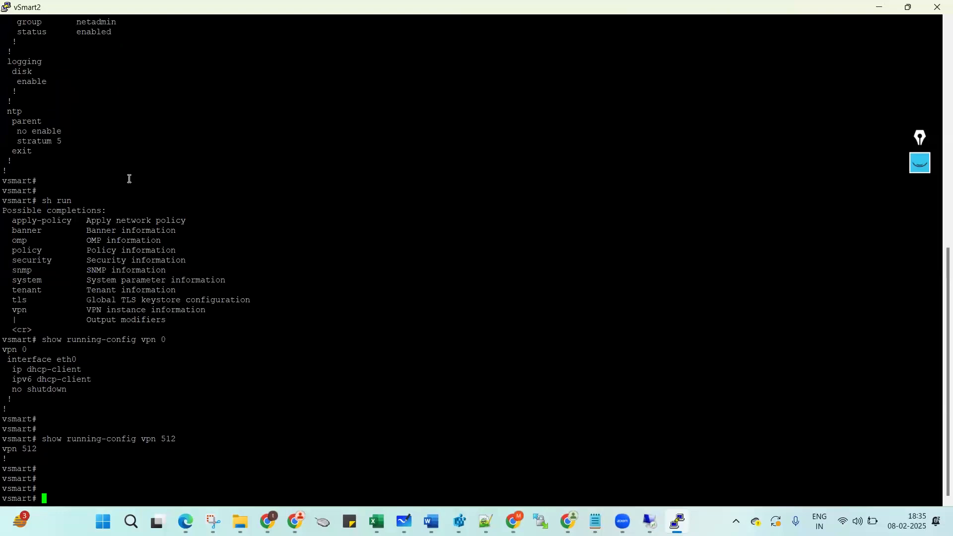
Paste the conf t through system exit lines from the notes into vSmart2.
{"action": "mouse_move", "coordinate": [595, 521]}
{"action": "left_click", "coordinate": [642, 470]}
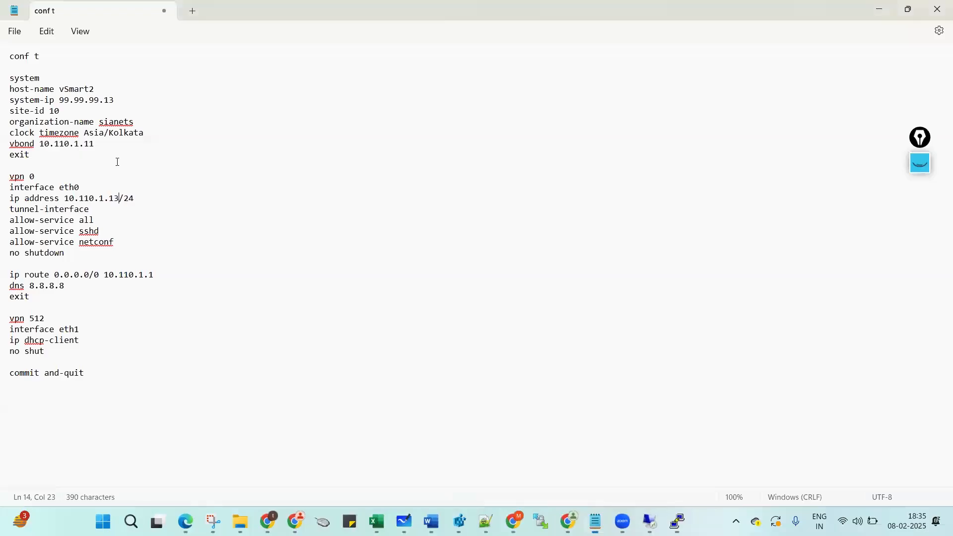
{"action": "left_click_drag", "start_coordinate": [2, 61], "coordinate": [3, 165]}
{"action": "key", "text": "ctrl+c"}
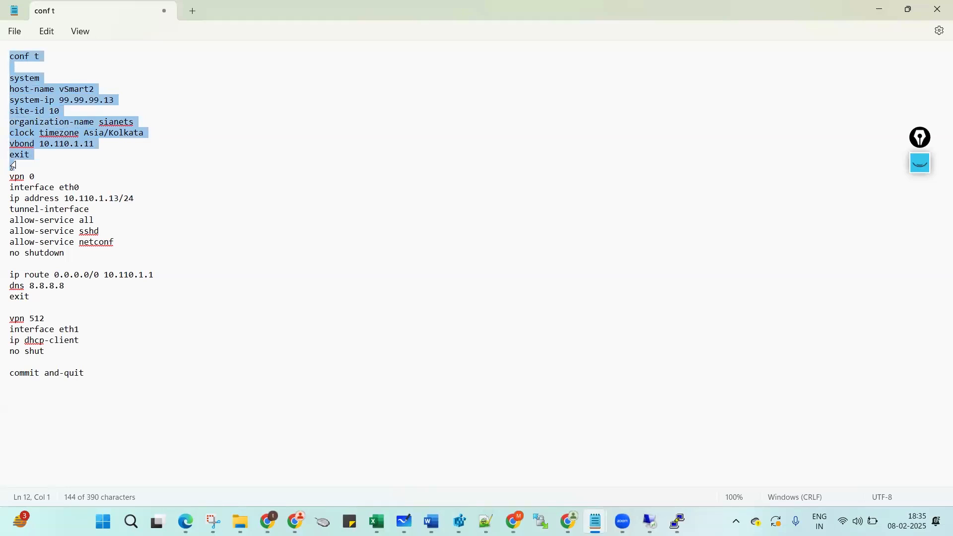
{"action": "mouse_move", "coordinate": [678, 522]}
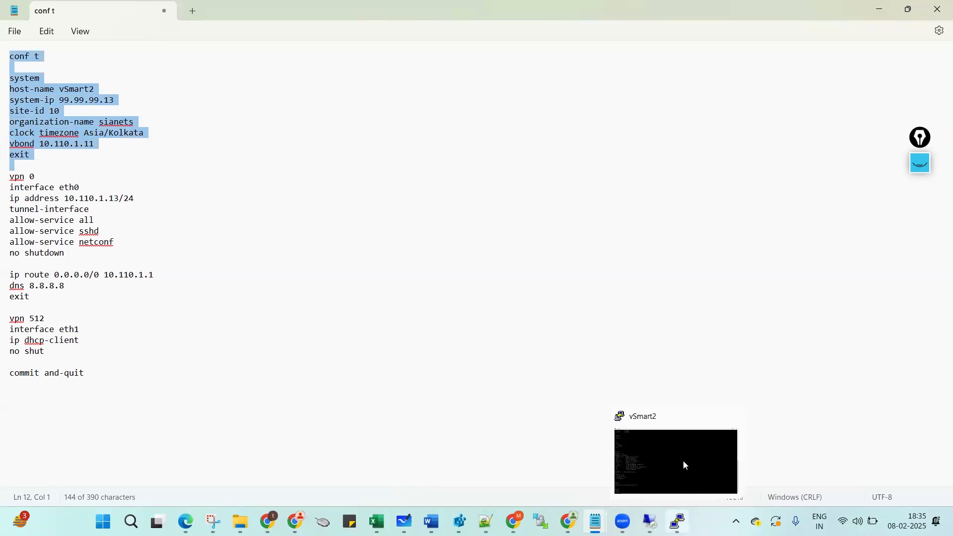
{"action": "left_click", "coordinate": [682, 462]}
{"action": "right_click", "coordinate": [376, 364]}
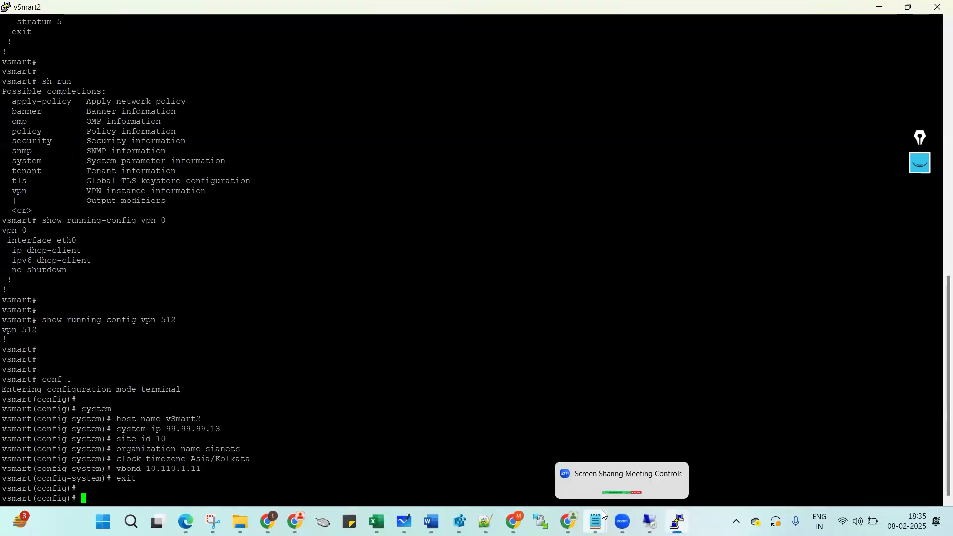
Paste the vpn 0 eth0 interface commands, then exit back to the vpn 0 level.
{"action": "mouse_move", "coordinate": [598, 515]}
{"action": "left_click", "coordinate": [634, 474]}
{"action": "left_click_drag", "start_coordinate": [2, 180], "coordinate": [2, 269]}
{"action": "key", "text": "ctrl+c"}
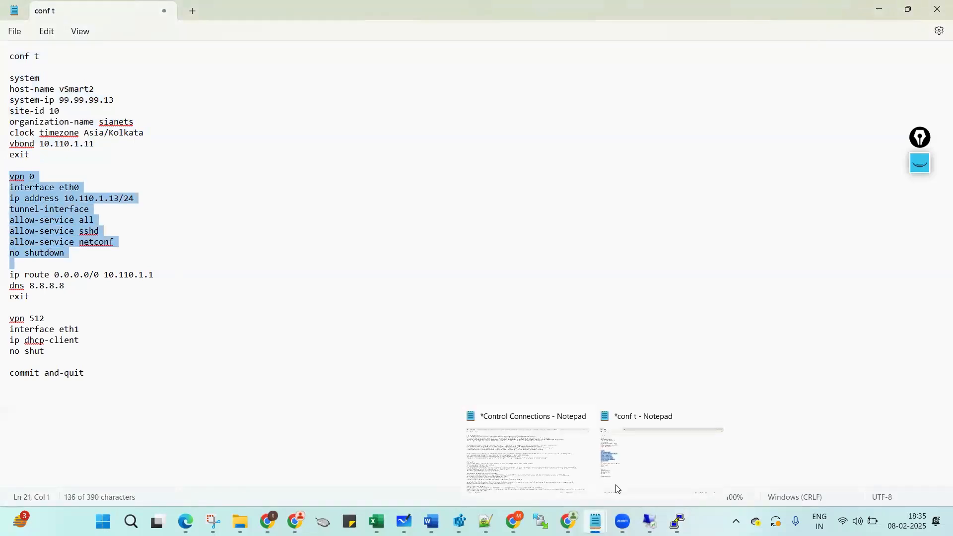
{"action": "mouse_move", "coordinate": [678, 521]}
{"action": "left_click", "coordinate": [676, 471]}
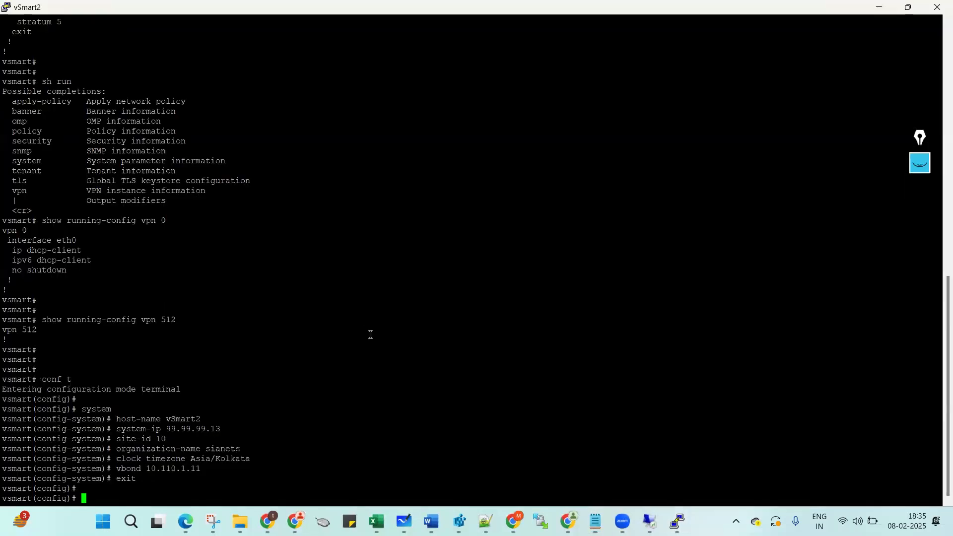
{"action": "right_click", "coordinate": [366, 331]}
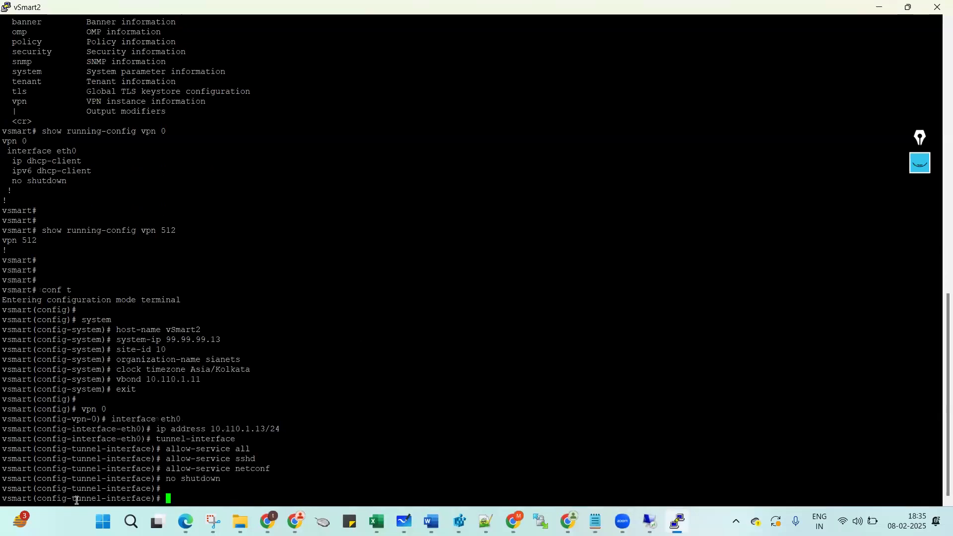
{"action": "type", "text": "exit"}
{"action": "key", "text": "Return"}
{"action": "type", "text": "exit"}
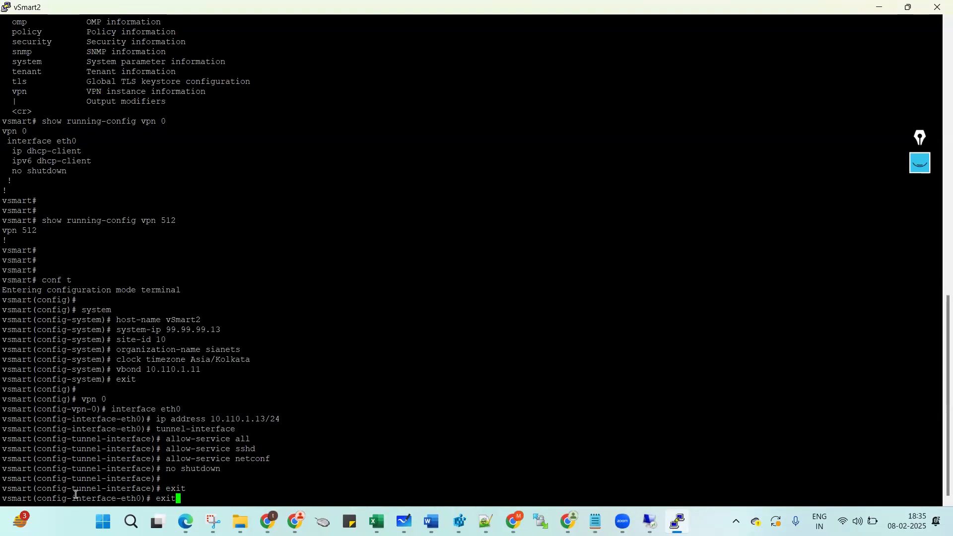
{"action": "key", "text": "Return"}
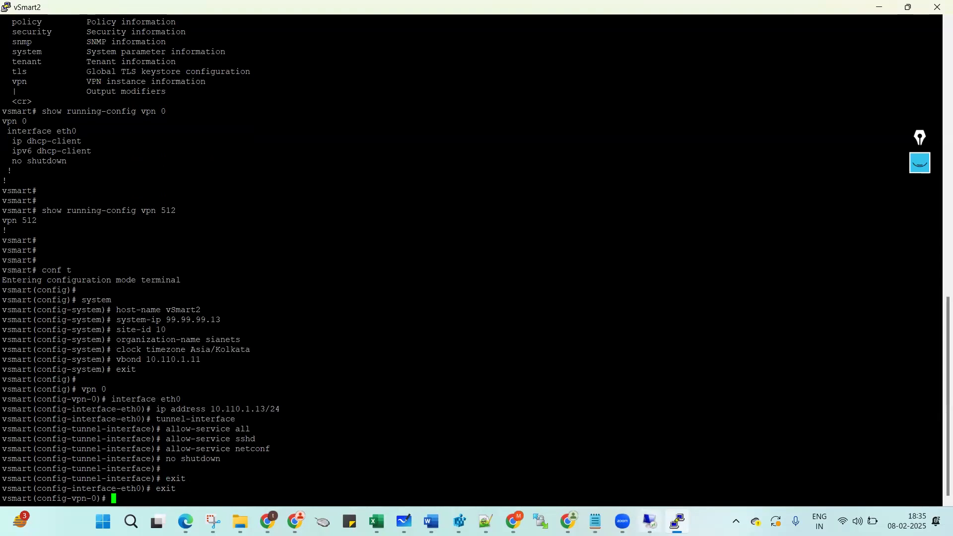
Copy and paste the ip route, dns 8.8.8.8 and exit lines into vSmart2.
{"action": "double_click", "coordinate": [90, 498]}
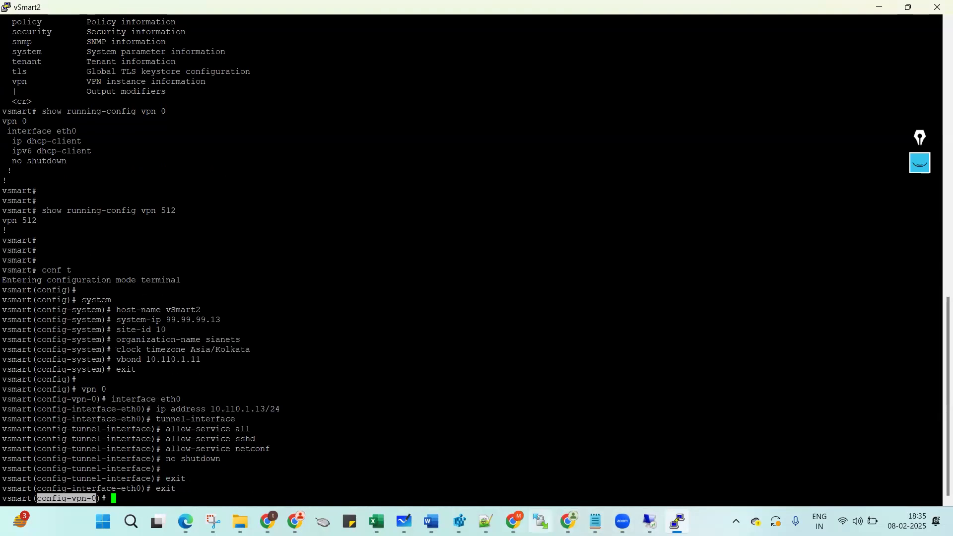
{"action": "left_click", "coordinate": [595, 521]}
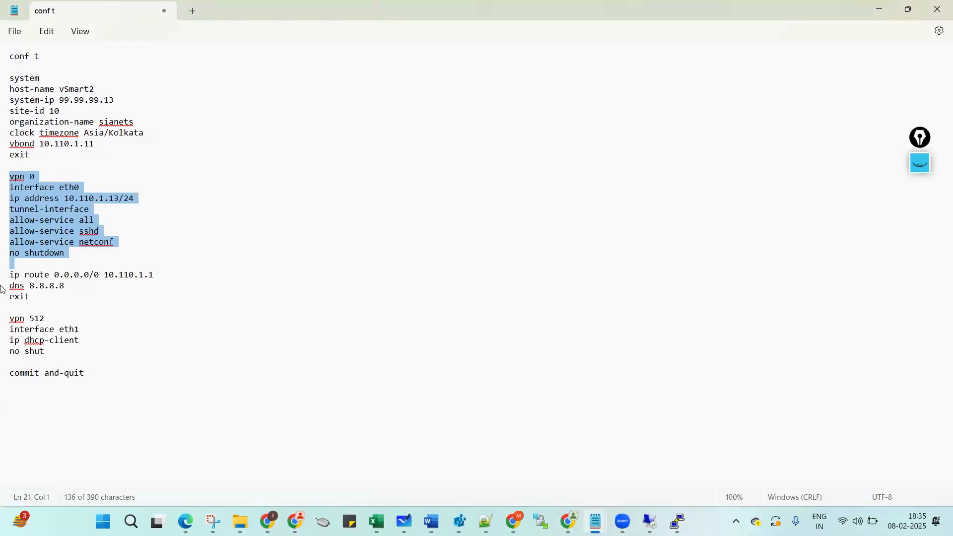
{"action": "left_click_drag", "start_coordinate": [6, 274], "coordinate": [7, 307]}
{"action": "key", "text": "ctrl+c"}
{"action": "left_click", "coordinate": [678, 521]}
{"action": "right_click", "coordinate": [323, 357]}
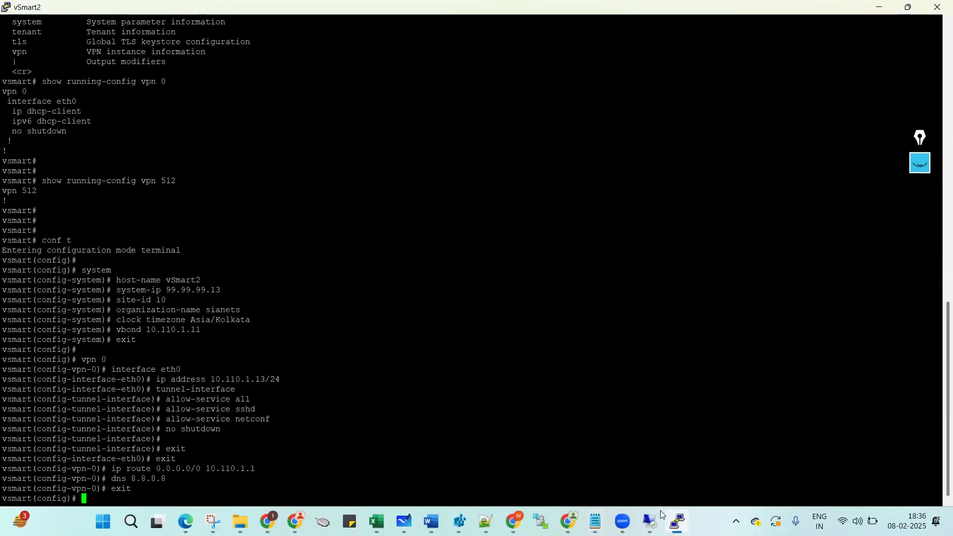
Paste the vpn 512 DHCP block with commit and-quit and commit it.
{"action": "mouse_move", "coordinate": [595, 521]}
{"action": "left_click", "coordinate": [645, 462]}
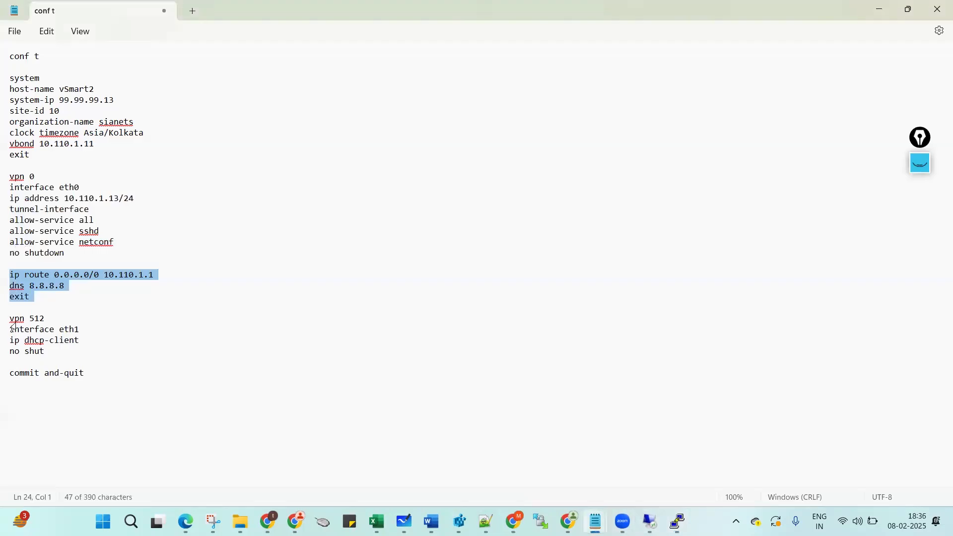
{"action": "left_click_drag", "start_coordinate": [10, 318], "coordinate": [28, 402]}
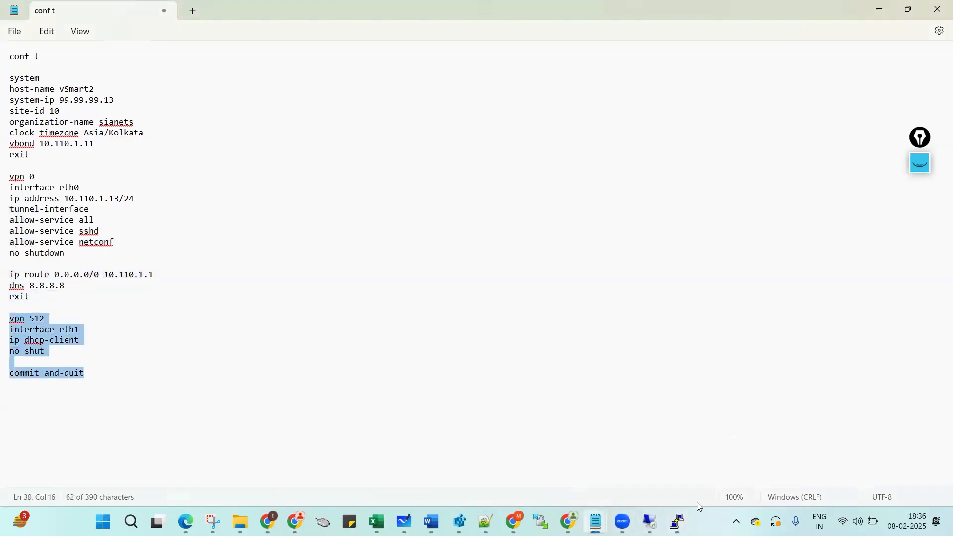
{"action": "left_click", "coordinate": [677, 521]}
{"action": "right_click", "coordinate": [256, 301]}
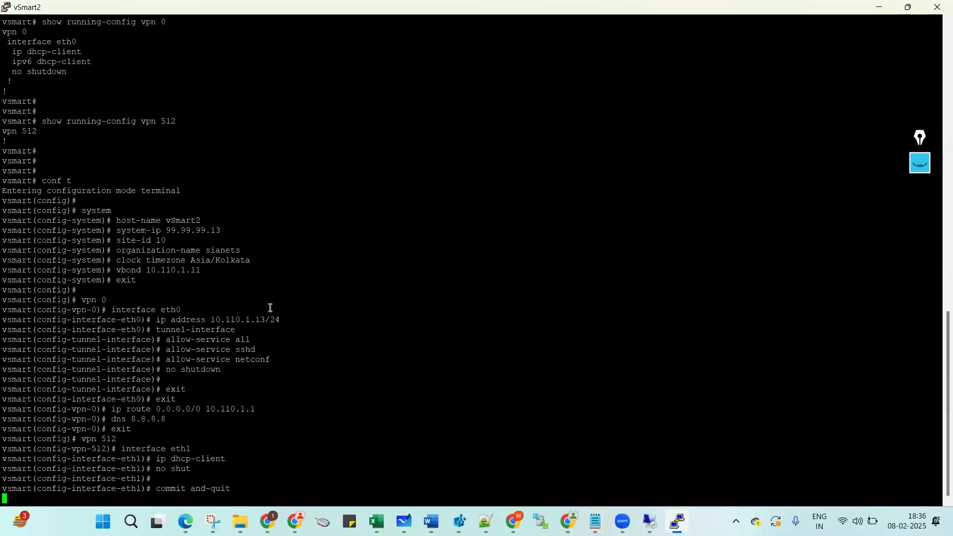
{"action": "key", "text": "Return"}
{"action": "key", "text": "Return"}
{"action": "key", "text": "Return"}
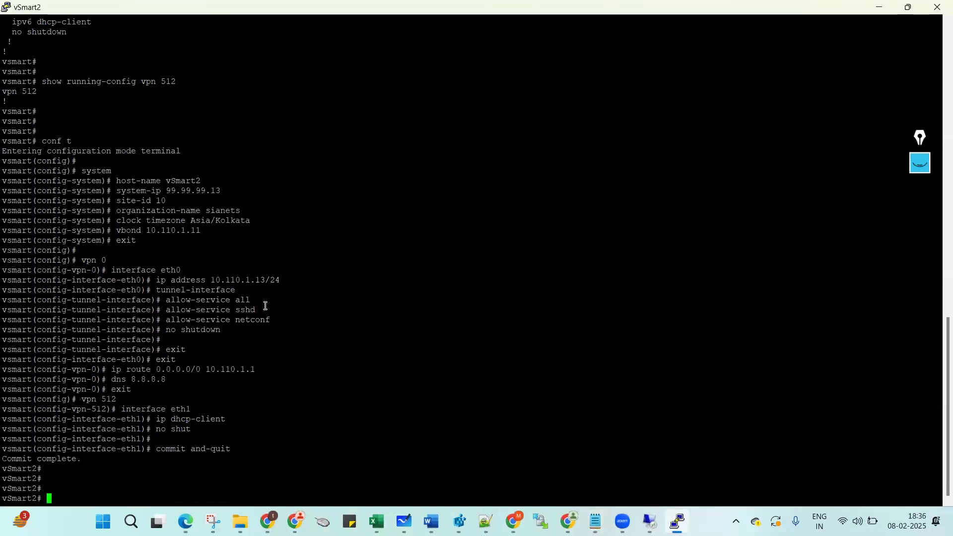
Point out the hostname change to vSmart2 and the Commit complete message.
{"action": "double_click", "coordinate": [20, 451]}
{"action": "double_click", "coordinate": [22, 468]}
{"action": "left_click", "coordinate": [22, 468]}
{"action": "left_click_drag", "start_coordinate": [4, 458], "coordinate": [82, 459]}
{"action": "left_click", "coordinate": [222, 431]}
{"action": "key", "text": "Return"}
{"action": "key", "text": "Return"}
Show running-config system, confirming system-ip 99.99.99.13, site-id 10 and vbond 10.110.1.11.
{"action": "type", "text": "s"}
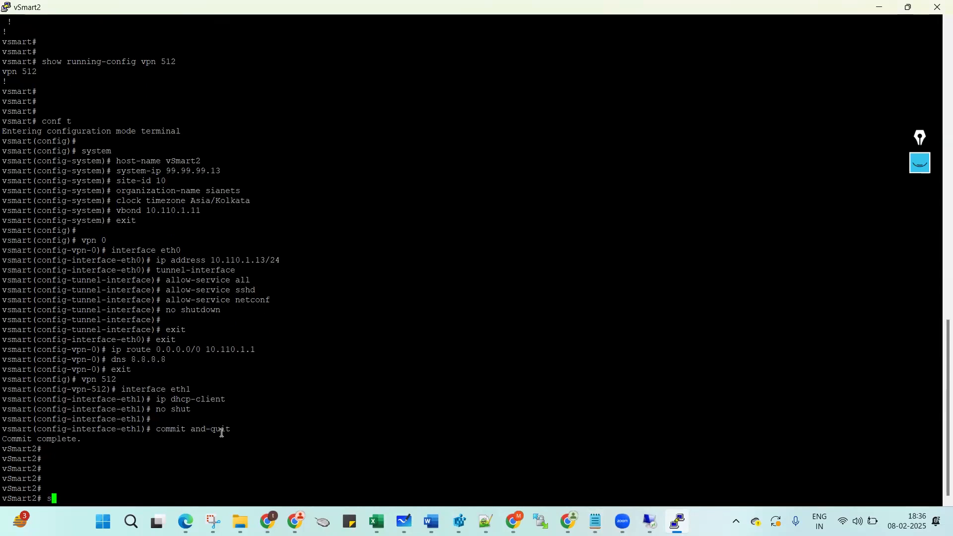
{"action": "type", "text": "how running-config system"}
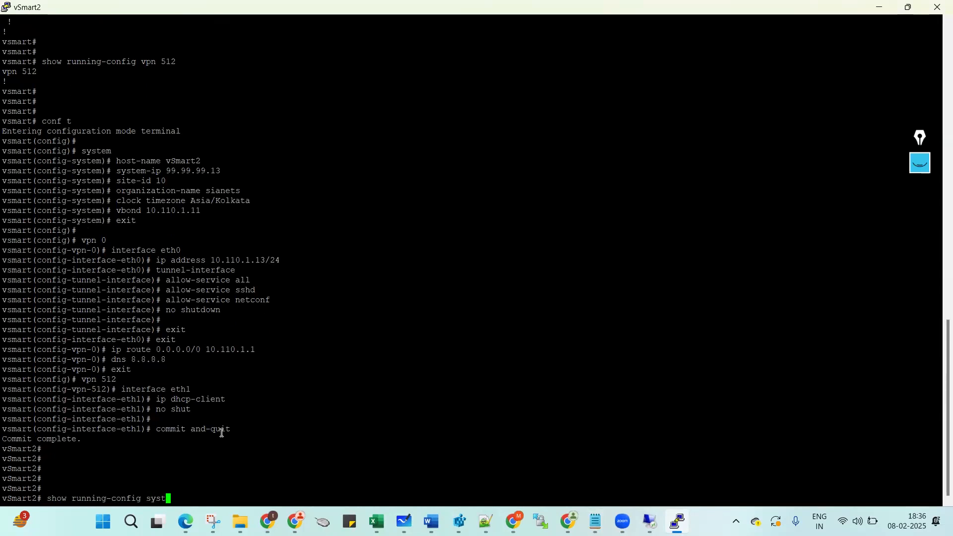
{"action": "key", "text": "Return"}
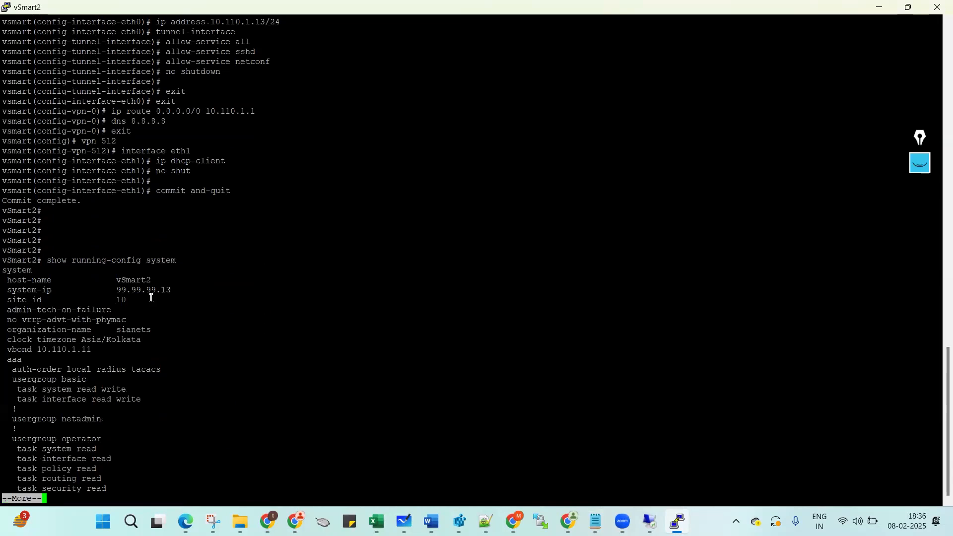
{"action": "double_click", "coordinate": [149, 289]}
{"action": "double_click", "coordinate": [121, 299]}
{"action": "double_click", "coordinate": [46, 350]}
{"action": "key", "text": "space"}
{"action": "key", "text": "q"}
Display the running config for vpn 0 and vpn 512.
{"action": "key", "text": "Return"}
{"action": "key", "text": "Return"}
{"action": "key", "text": "Return"}
{"action": "type", "text": "sh run vpn"}
{"action": "key", "text": "Tab"}
{"action": "type", "text": "0"}
{"action": "key", "text": "Return"}
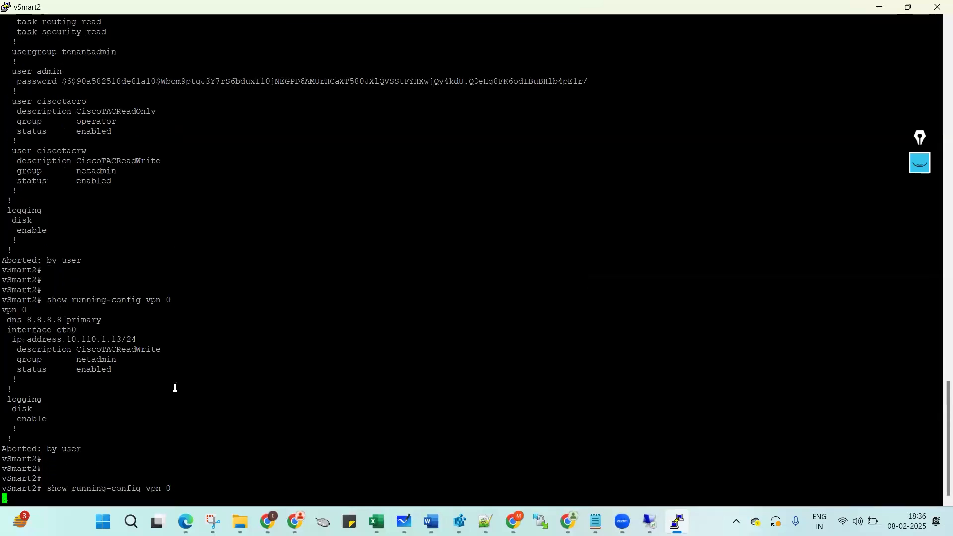
{"action": "key", "text": "Return"}
{"action": "key", "text": "Return"}
{"action": "key", "text": "Return"}
{"action": "type", "text": "show running-config vpn 5"}
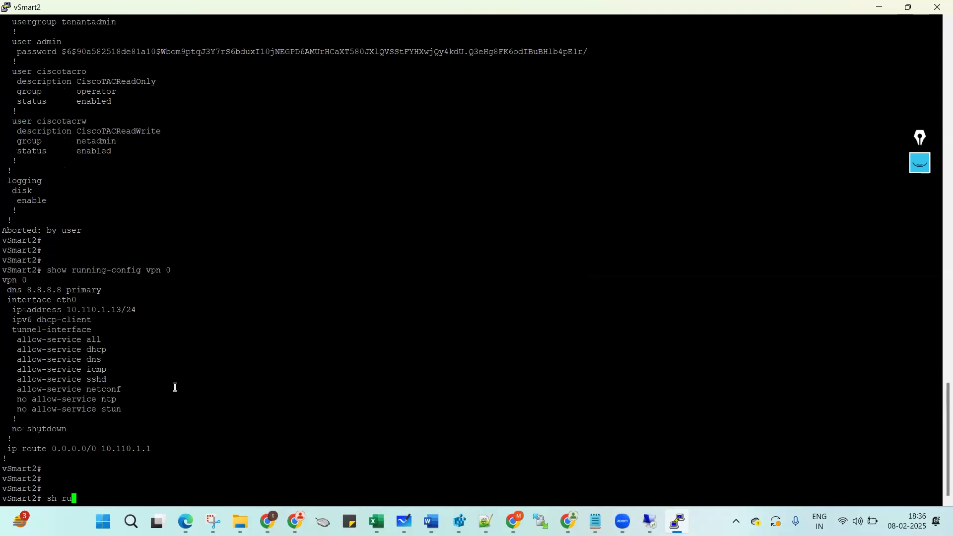
{"action": "key", "text": "Tab"}
{"action": "type", "text": "vpn 512"}
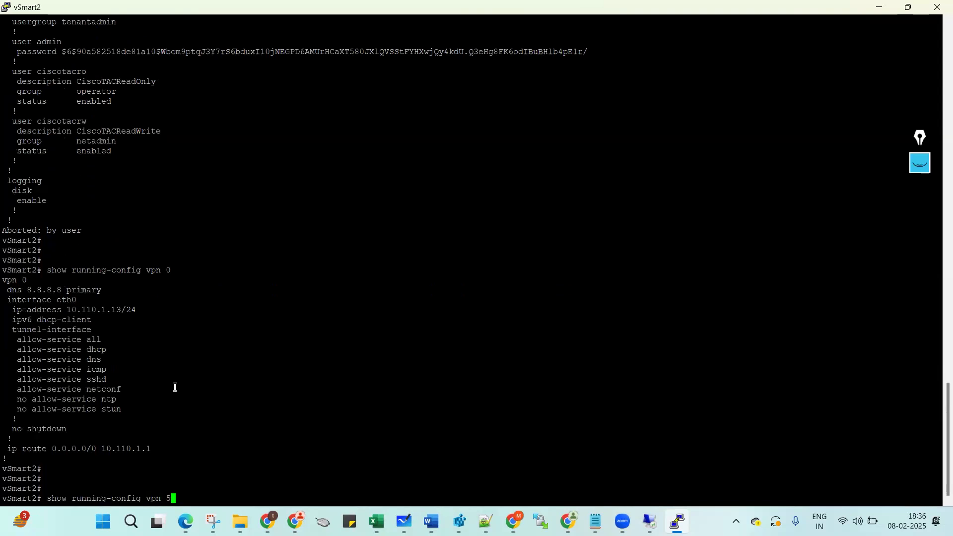
{"action": "key", "text": "Return"}
{"action": "key", "text": "Return"}
{"action": "key", "text": "Return"}
{"action": "key", "text": "Return"}
{"action": "key", "text": "Return"}
{"action": "key", "text": "Return"}
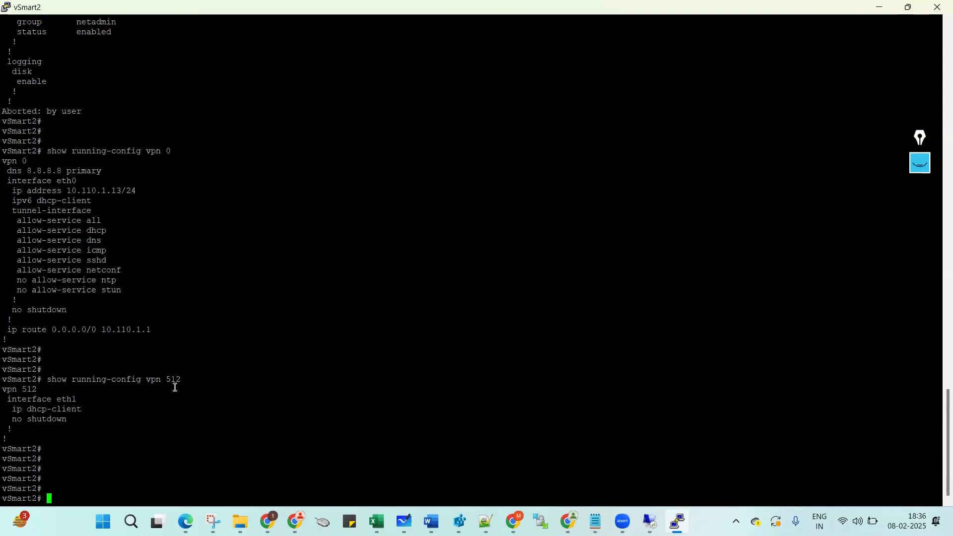
Scroll back and highlight the commit and-quit command in the output.
{"action": "scroll", "coordinate": [155, 219], "scroll_direction": "up", "scroll_amount": 20}
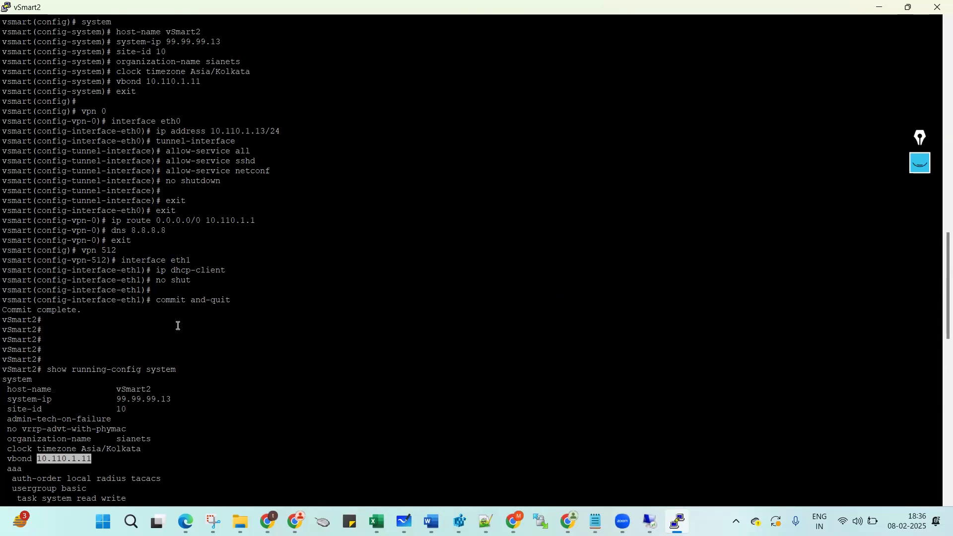
{"action": "left_click_drag", "start_coordinate": [156, 301], "coordinate": [229, 301]}
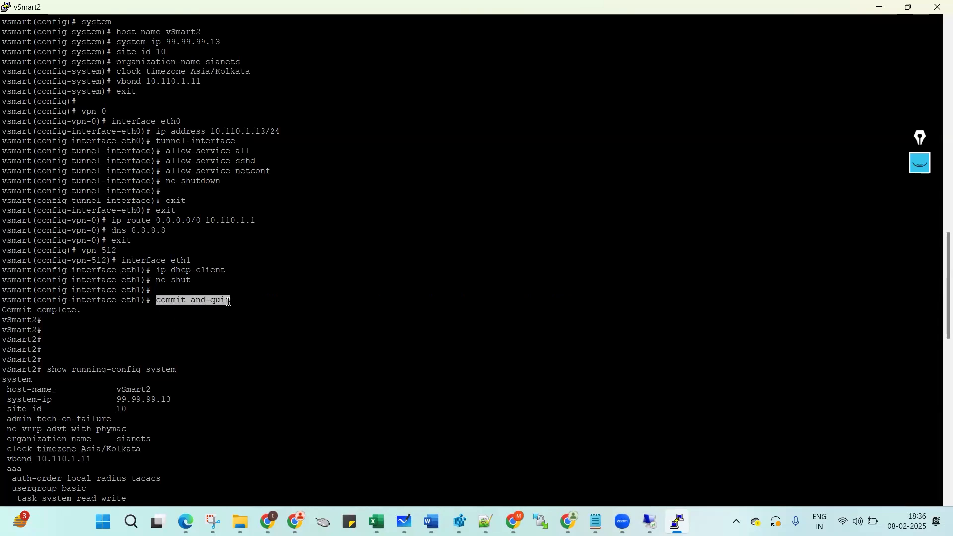
{"action": "left_click", "coordinate": [196, 244]}
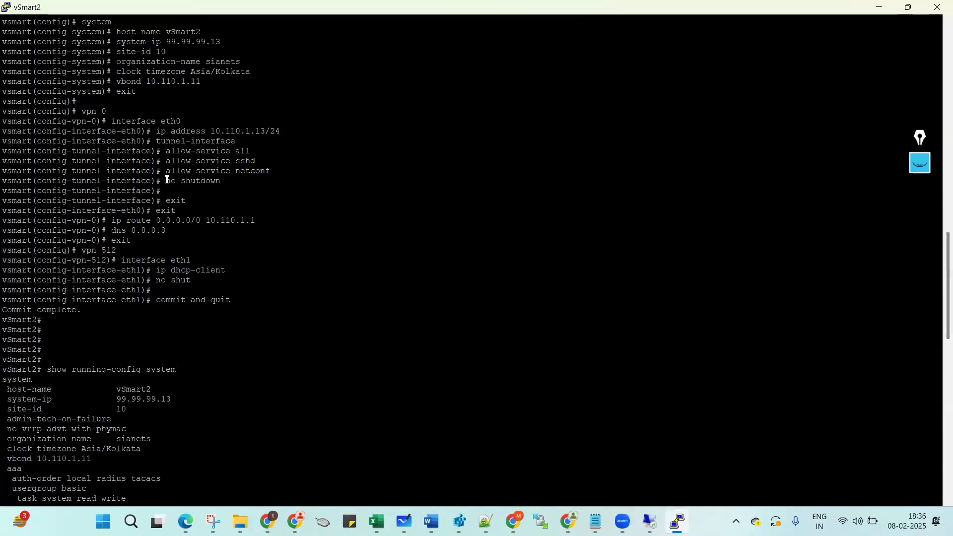
{"action": "left_click_drag", "start_coordinate": [164, 152], "coordinate": [169, 152]}
{"action": "left_click", "coordinate": [168, 150]}
{"action": "left_click_drag", "start_coordinate": [156, 300], "coordinate": [229, 298]}
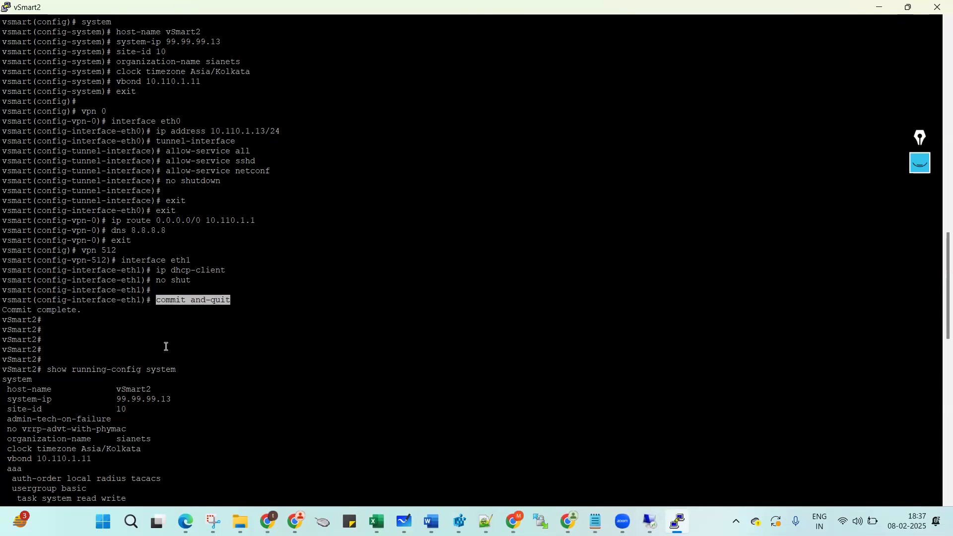
{"action": "left_click", "coordinate": [279, 303]}
{"action": "key", "text": "Return"}
{"action": "key", "text": "Return"}
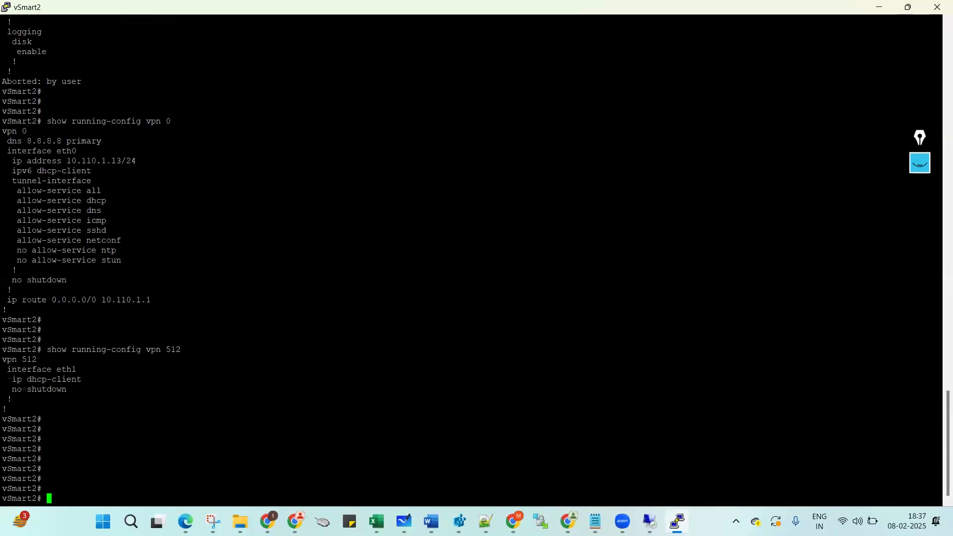
Open the vBond node's console from the EVE topology and maximize it.
{"action": "mouse_move", "coordinate": [513, 521]}
{"action": "left_click", "coordinate": [502, 457]}
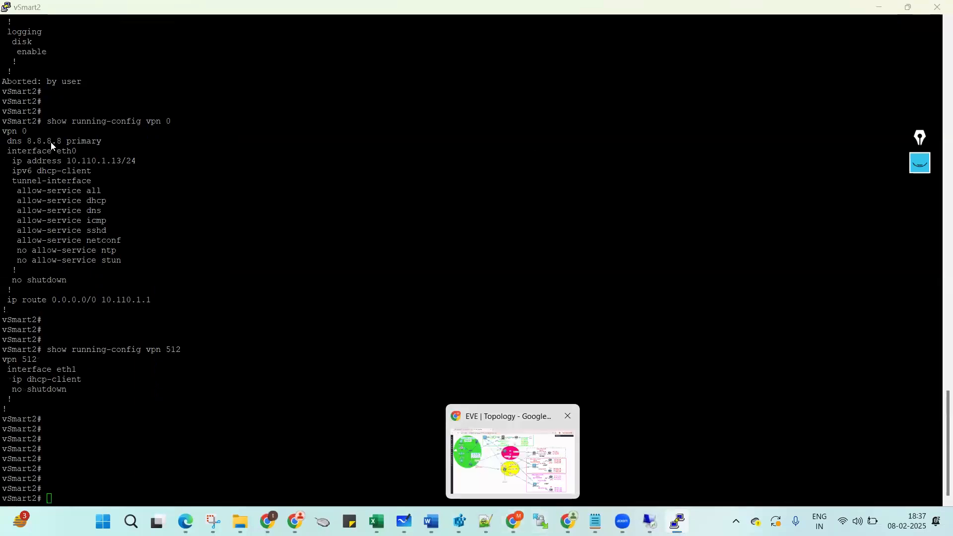
{"action": "left_click", "coordinate": [463, 141]}
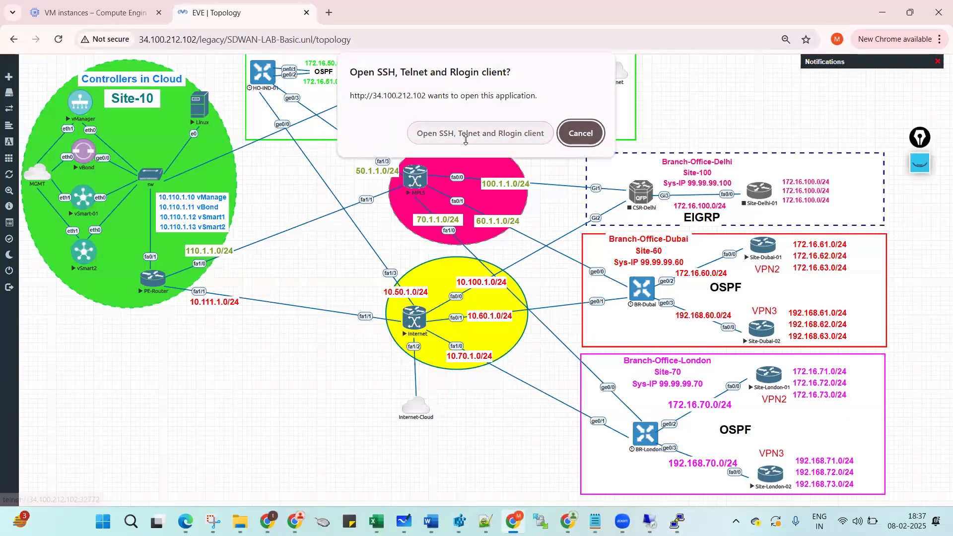
{"action": "left_click", "coordinate": [465, 140]}
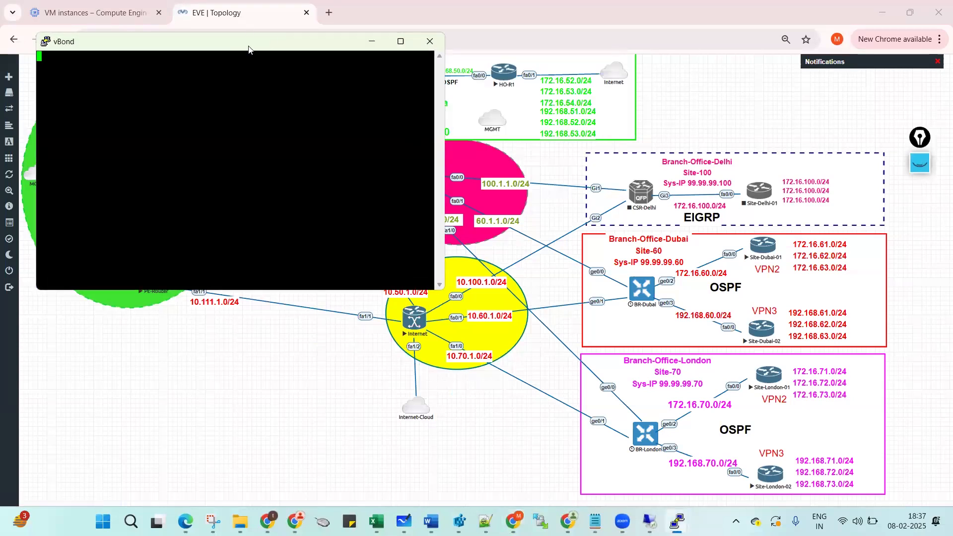
{"action": "double_click", "coordinate": [249, 46]}
Log in to vBond as admin and set and confirm the initial password.
{"action": "key", "text": "Return"}
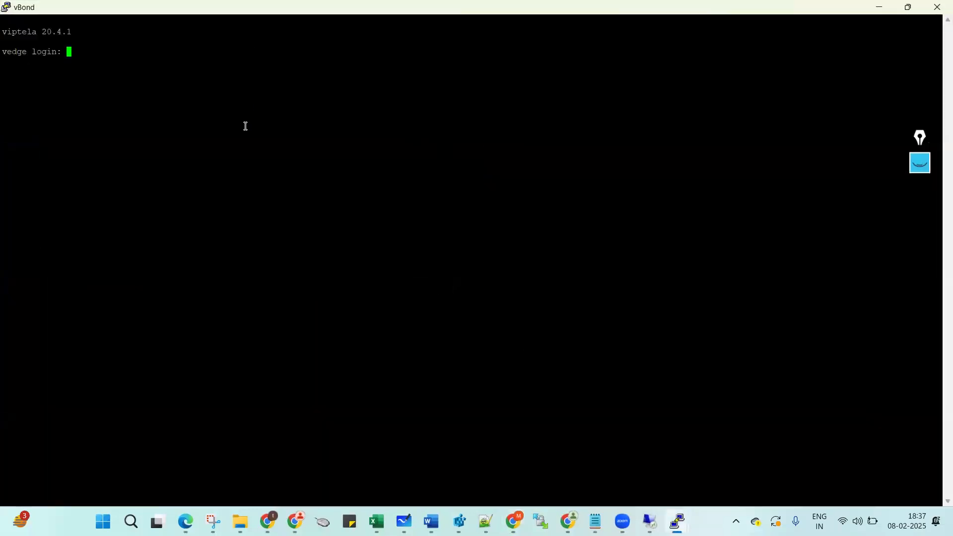
{"action": "type", "text": "admin"}
{"action": "key", "text": "Return"}
{"action": "key", "text": "Return"}
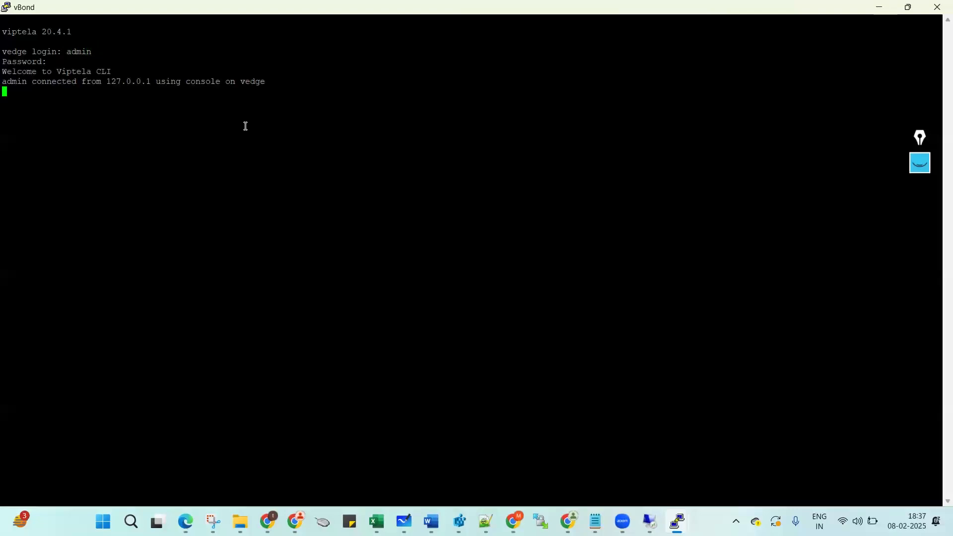
{"action": "key", "text": "Return"}
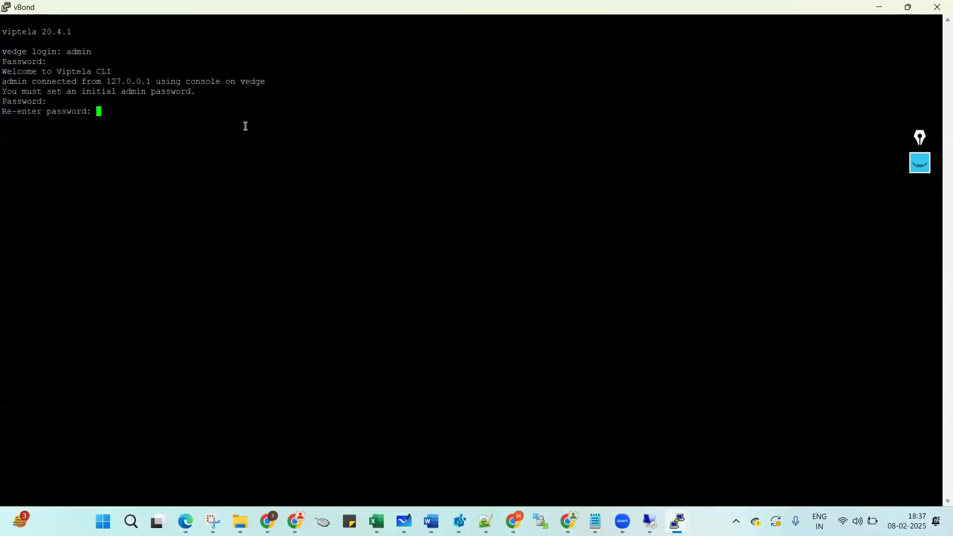
{"action": "key", "text": "Return"}
{"action": "key", "text": "Return"}
{"action": "key", "text": "Return"}
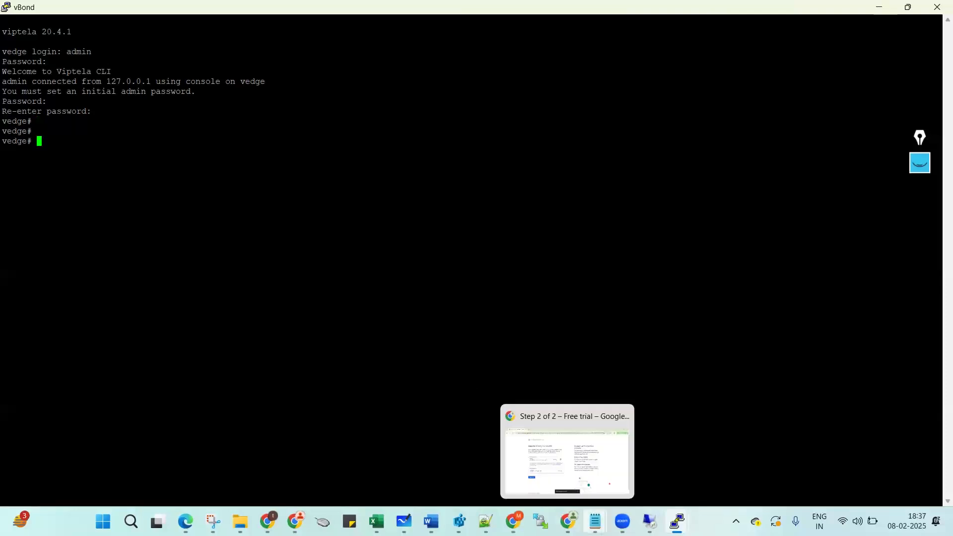
Change the notes' system-ip from 99.99.99.13 to 99.99.99.11.
{"action": "mouse_move", "coordinate": [595, 521]}
{"action": "left_click", "coordinate": [645, 469]}
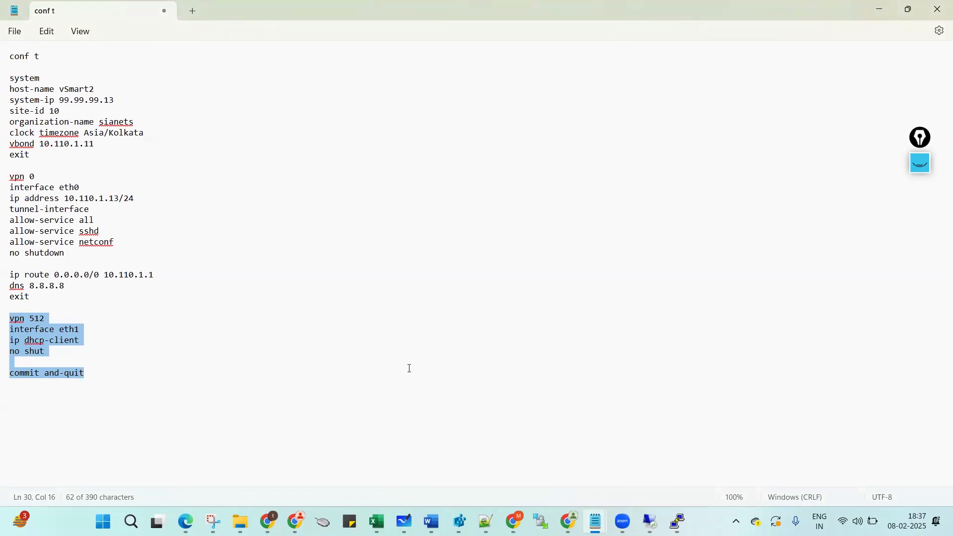
{"action": "left_click", "coordinate": [119, 102]}
{"action": "key", "text": "BackSpace"}
{"action": "type", "text": "1"}
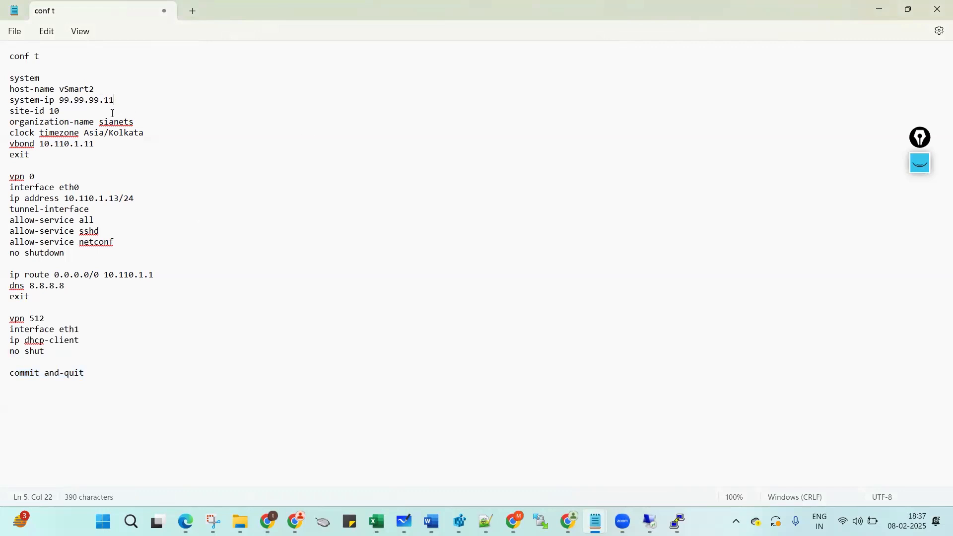
{"action": "left_click", "coordinate": [103, 127]}
{"action": "left_click", "coordinate": [146, 116]}
Append 'local' to the vbond line in the notes.
{"action": "left_click", "coordinate": [124, 143]}
{"action": "type", "text": "local"}
{"action": "double_click", "coordinate": [105, 146]}
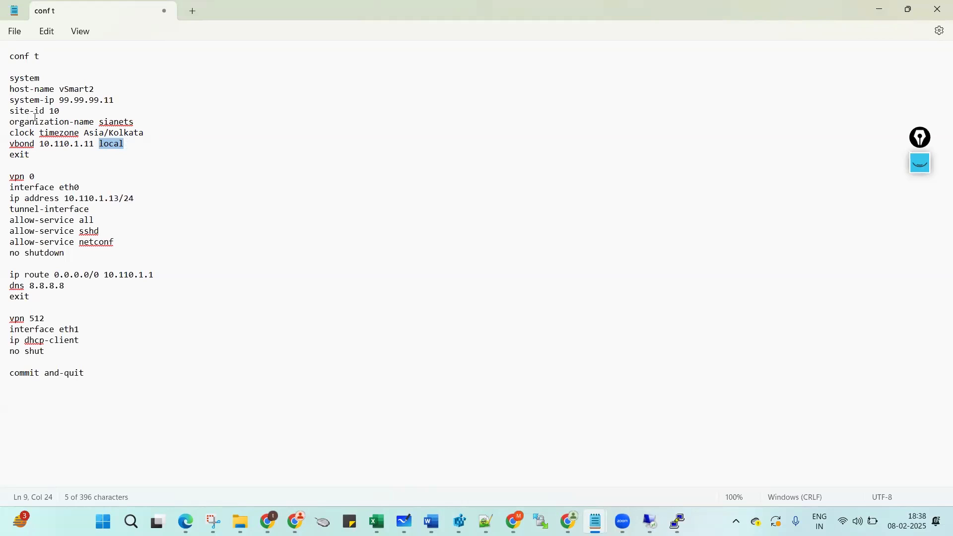
{"action": "triple_click", "coordinate": [14, 147]}
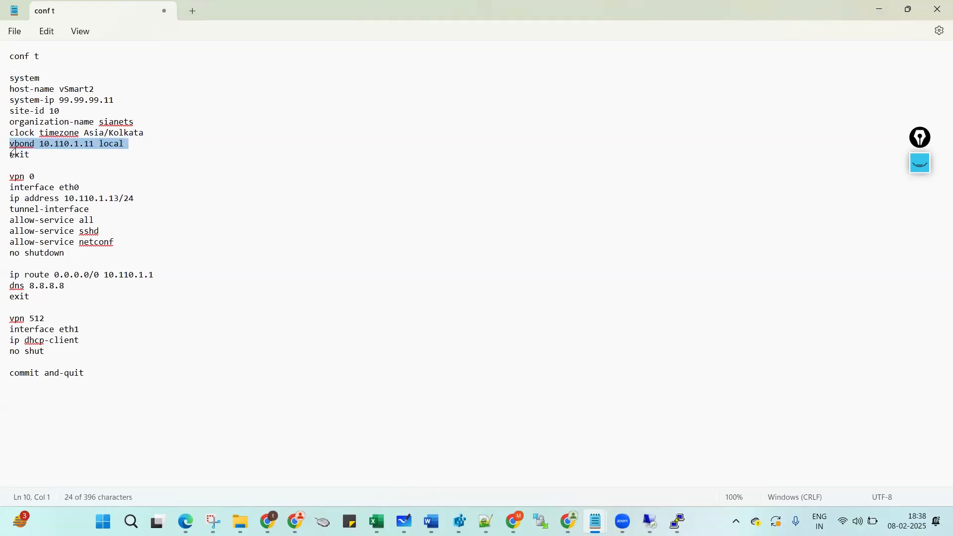
{"action": "left_click", "coordinate": [42, 148]}
{"action": "double_click", "coordinate": [28, 148]}
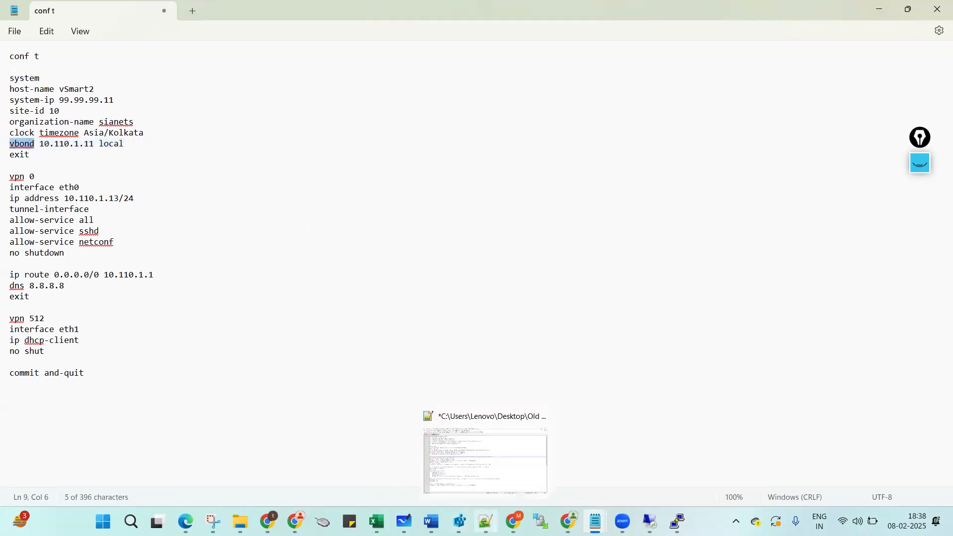
{"action": "mouse_move", "coordinate": [514, 521]}
{"action": "left_click", "coordinate": [503, 448]}
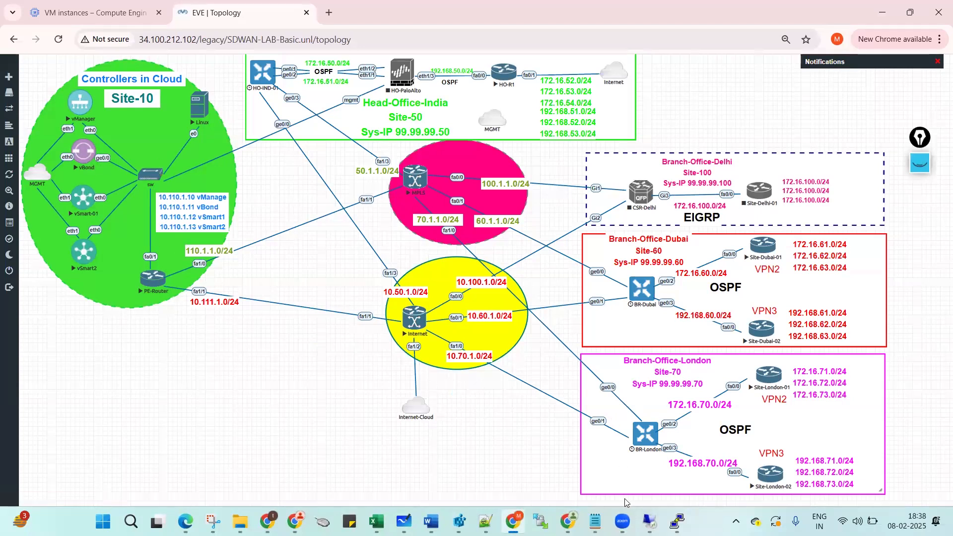
Rename the vpn 0 interface eth0 to ge0/0 and change its address to 10.110.1.11.
{"action": "mouse_move", "coordinate": [632, 517]}
{"action": "mouse_move", "coordinate": [595, 520]}
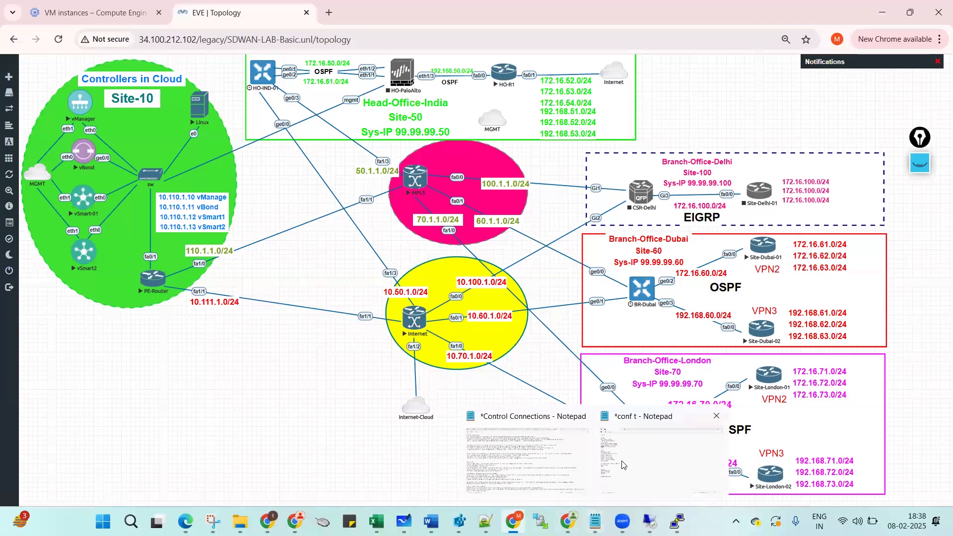
{"action": "left_click", "coordinate": [623, 464]}
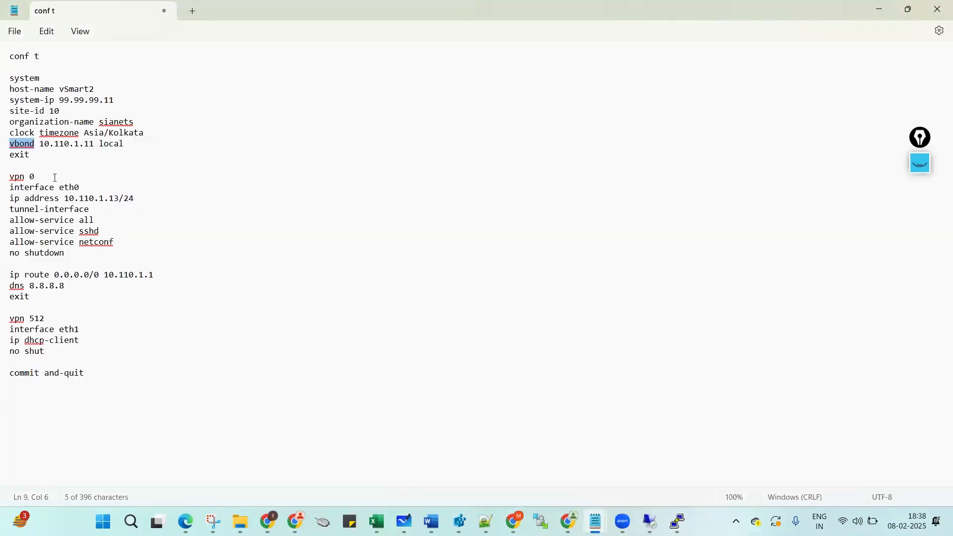
{"action": "left_click_drag", "start_coordinate": [59, 188], "coordinate": [74, 191]}
{"action": "type", "text": "ge"}
{"action": "type", "text": "/0"}
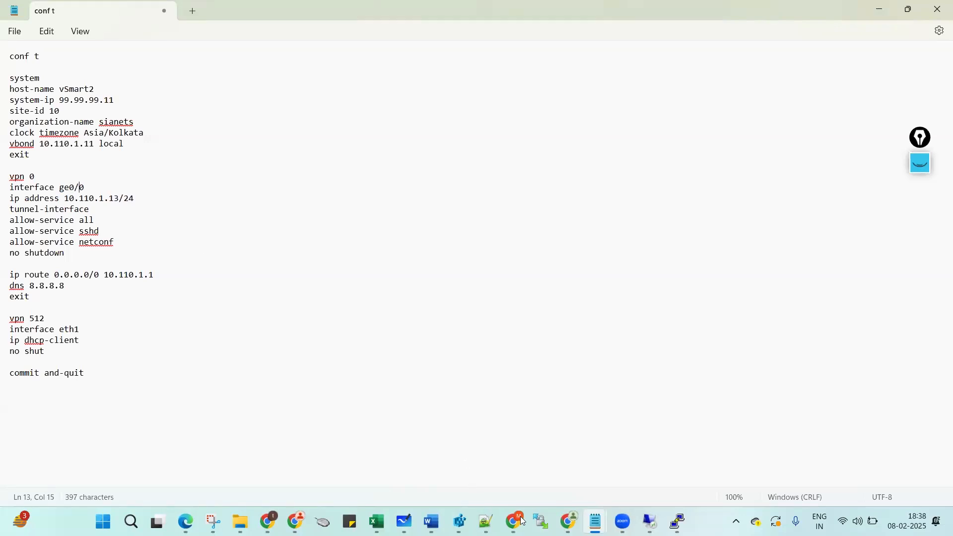
{"action": "mouse_move", "coordinate": [523, 521]}
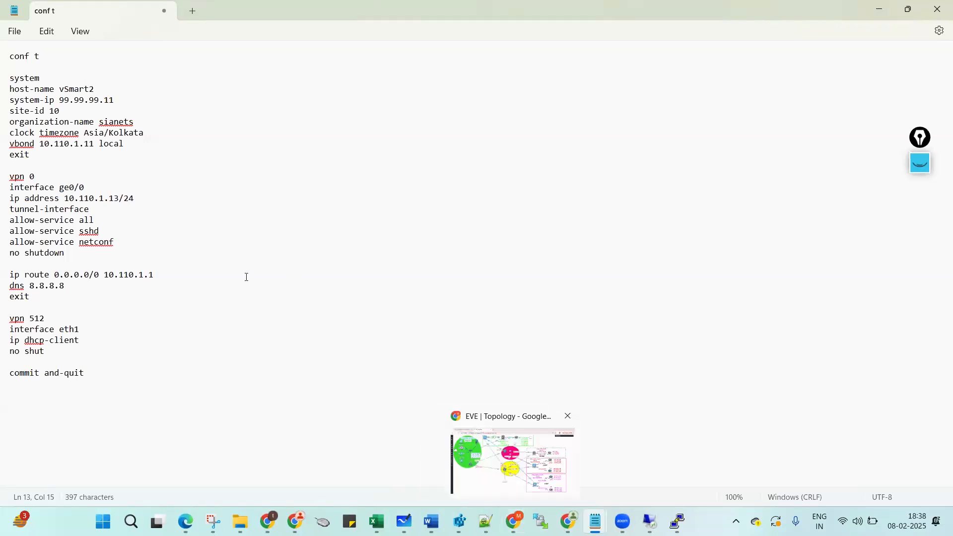
{"action": "key", "text": "BackSpace"}
{"action": "type", "text": "1"}
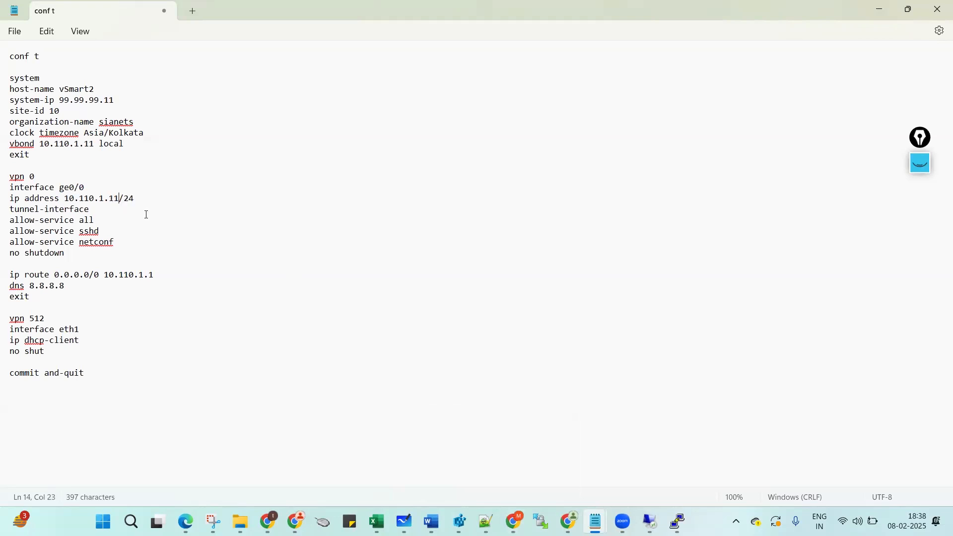
Underline the vBond address on the EVE topology to confirm it.
{"action": "key", "text": "alt+Tab"}
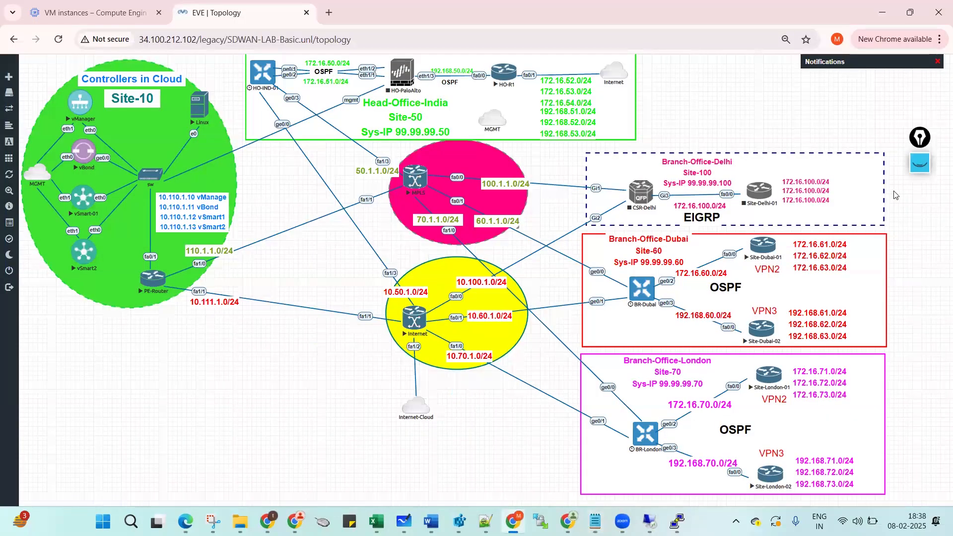
{"action": "left_click", "coordinate": [919, 163]}
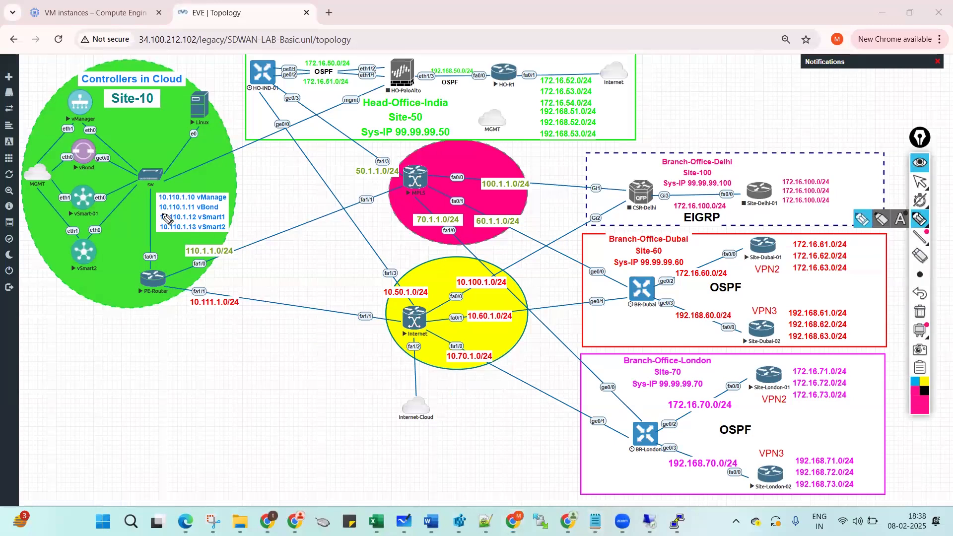
{"action": "left_click_drag", "start_coordinate": [178, 216], "coordinate": [195, 216]}
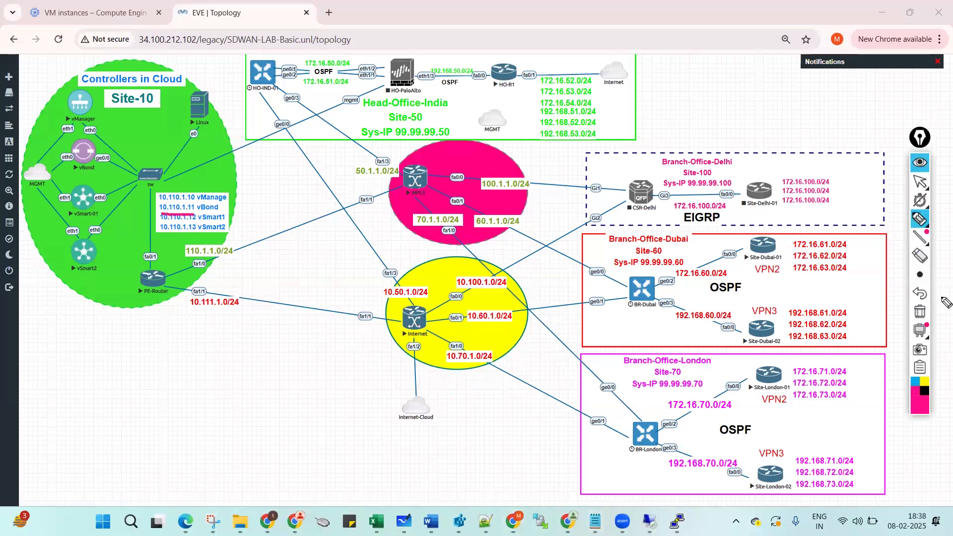
{"action": "left_click", "coordinate": [919, 293]}
{"action": "left_click", "coordinate": [919, 163]}
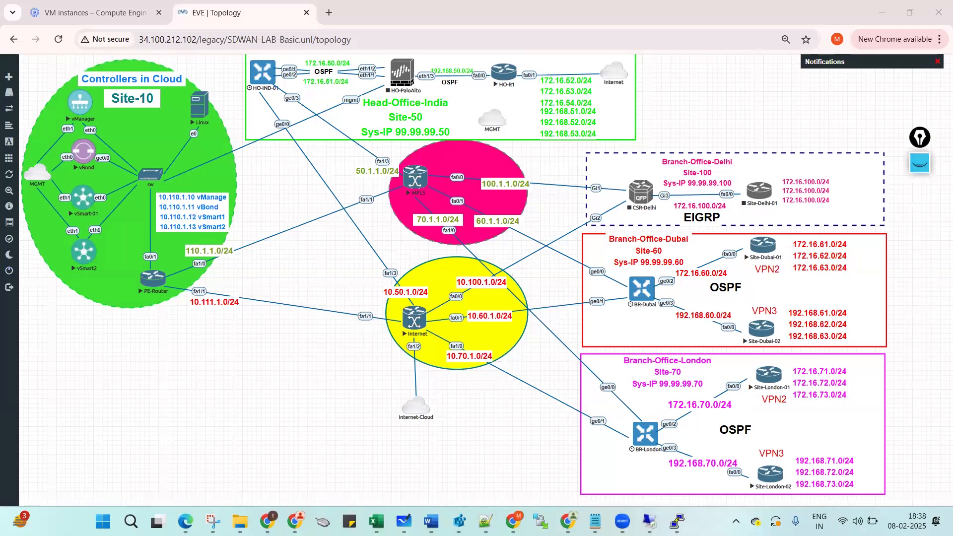
Change host-name vSmart2 to vBond and select the conf t through exit lines.
{"action": "mouse_move", "coordinate": [595, 521]}
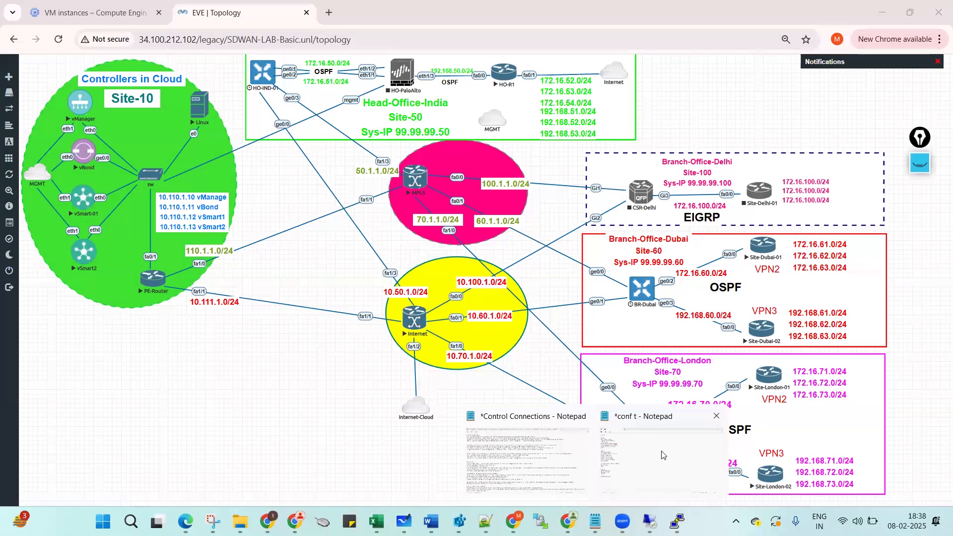
{"action": "left_click", "coordinate": [662, 454]}
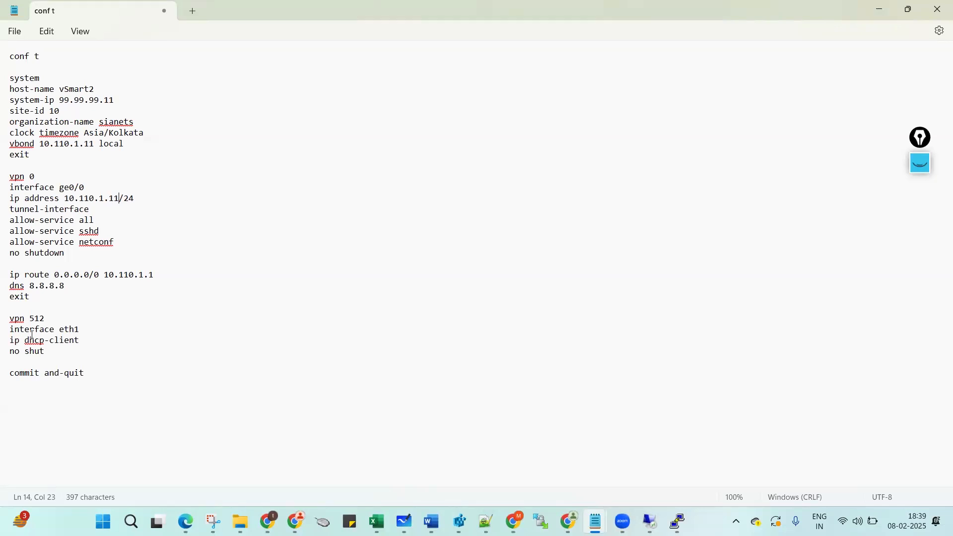
{"action": "left_click", "coordinate": [95, 327]}
{"action": "left_click", "coordinate": [513, 521]}
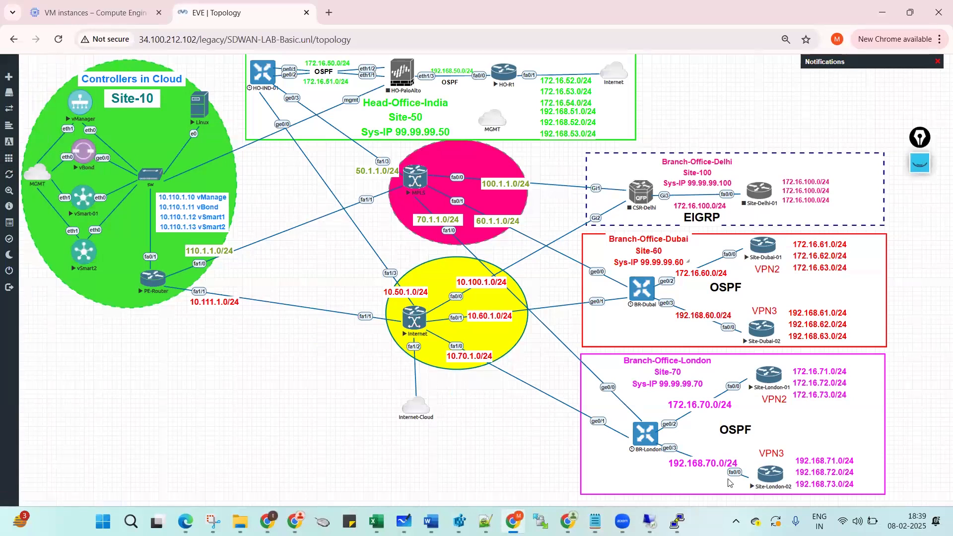
{"action": "mouse_move", "coordinate": [595, 521]}
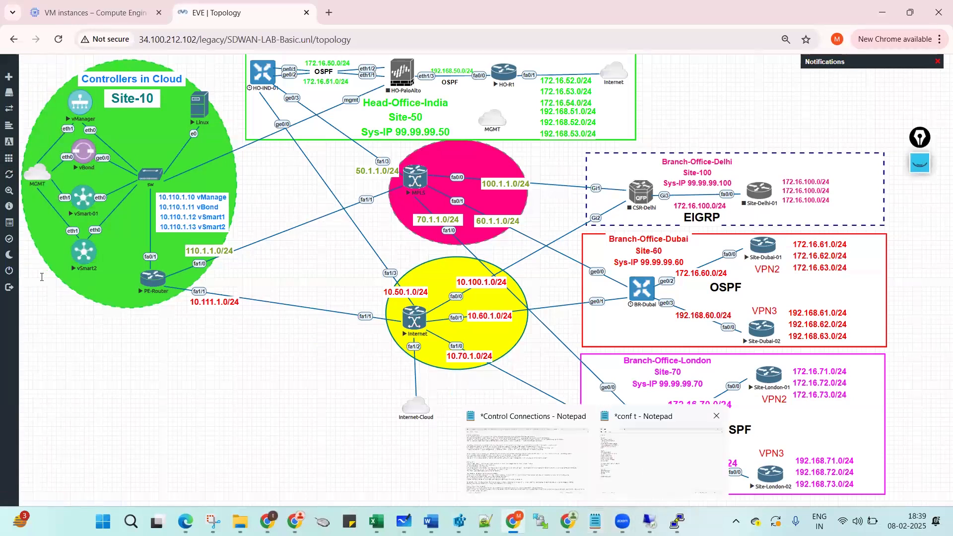
{"action": "left_click", "coordinate": [661, 461]}
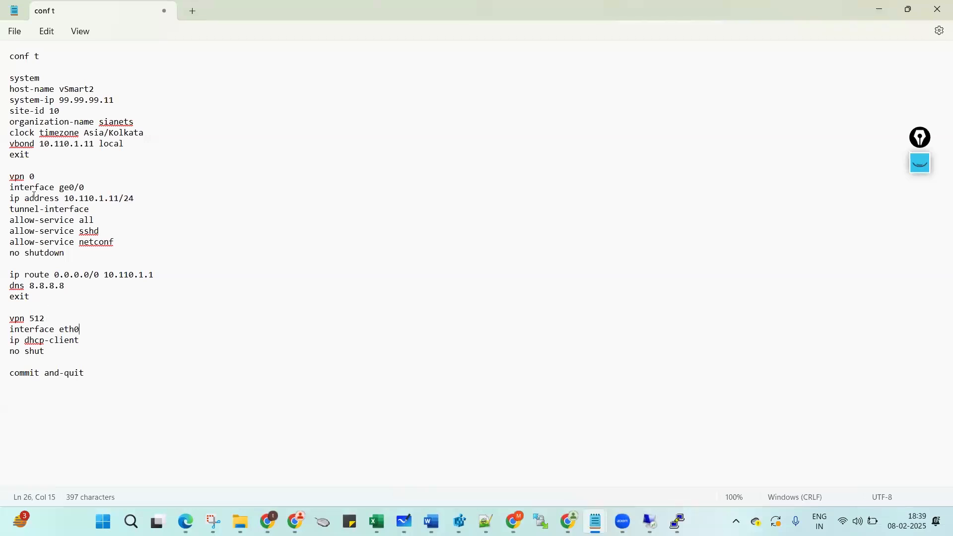
{"action": "left_click_drag", "start_coordinate": [65, 88], "coordinate": [115, 93]}
{"action": "type", "text": "Bond"}
{"action": "left_click_drag", "start_coordinate": [6, 59], "coordinate": [12, 157]}
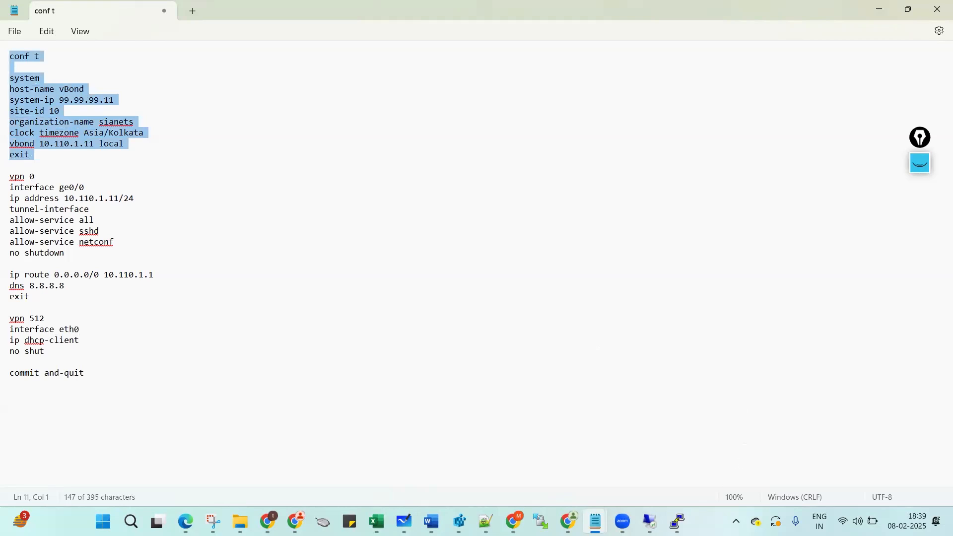
Close the vSmart2 PuTTY console session.
{"action": "mouse_move", "coordinate": [678, 521]}
{"action": "left_click", "coordinate": [664, 415]}
{"action": "left_click", "coordinate": [489, 307]}
On the vBond console, show the running config, then the VPN 0 and VPN 512 sections.
{"action": "left_click", "coordinate": [691, 473]}
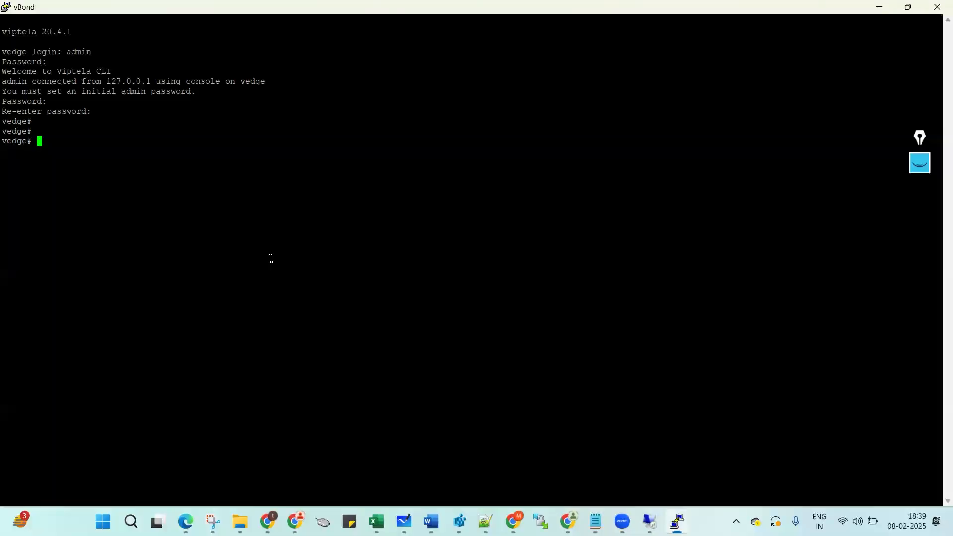
{"action": "type", "text": "sh run"}
{"action": "key", "text": "Return"}
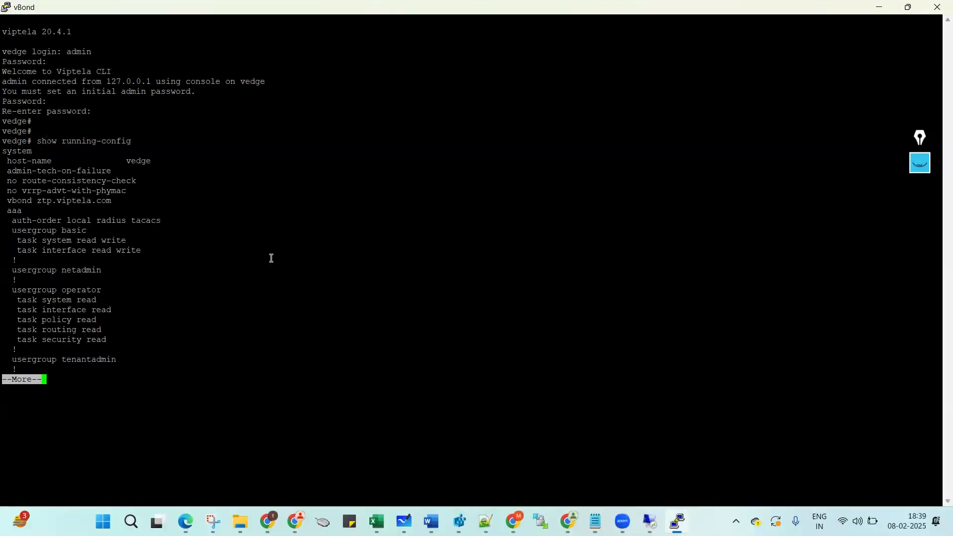
{"action": "key", "text": "ctrl+c"}
{"action": "key", "text": "Return"}
{"action": "key", "text": "Return"}
{"action": "type", "text": "sh "}
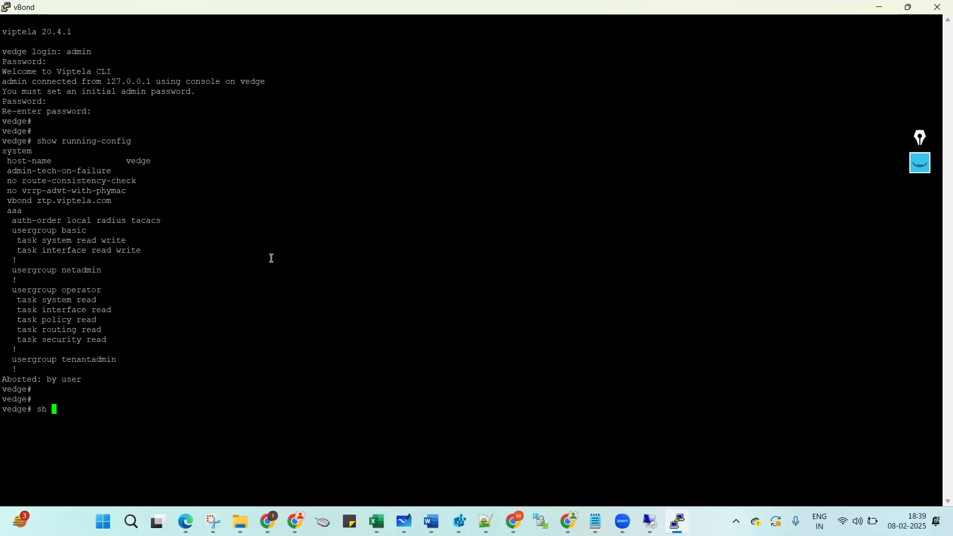
{"action": "type", "text": "run vp 0"}
{"action": "key", "text": "Return"}
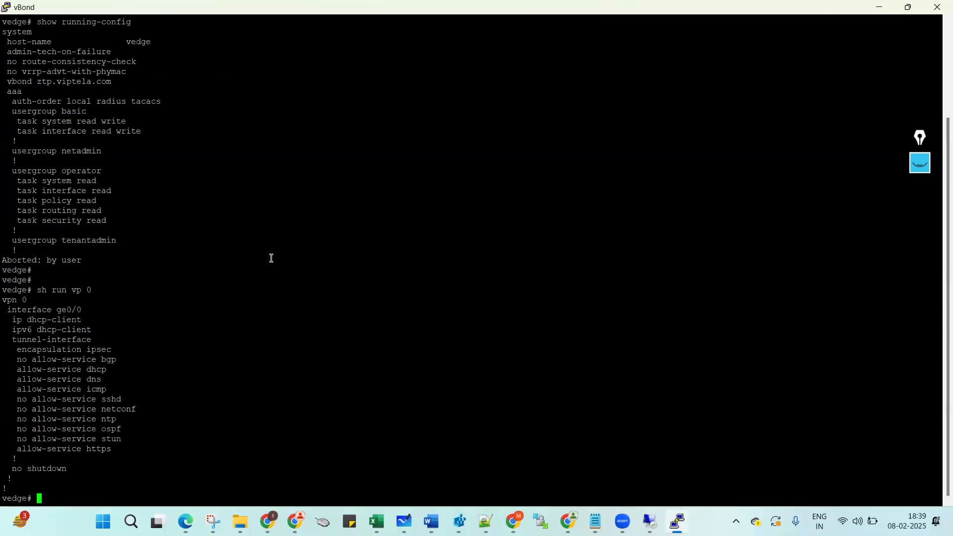
{"action": "key", "text": "Return"}
{"action": "key", "text": "Return"}
{"action": "type", "text": "sh run vp"}
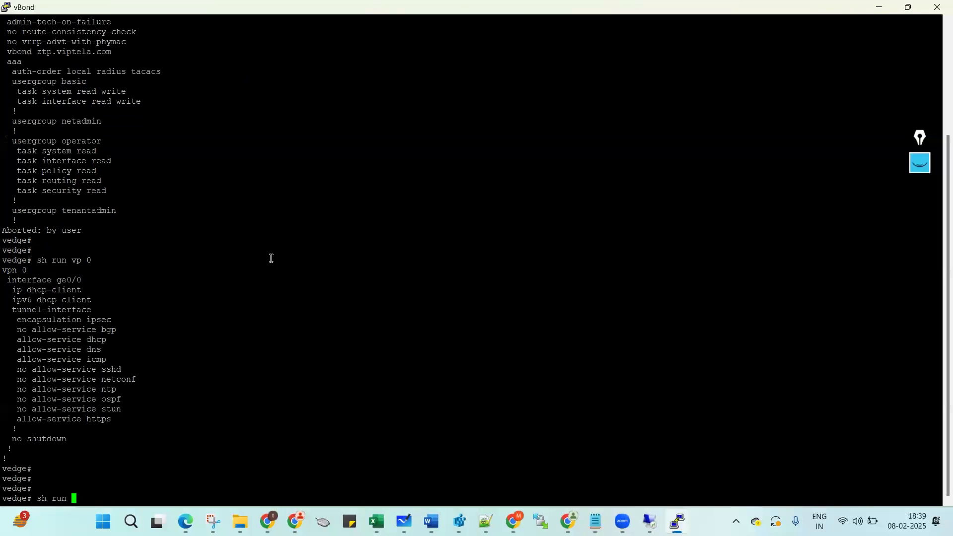
{"action": "key", "text": "Tab"}
{"action": "type", "text": "512"}
{"action": "key", "text": "Return"}
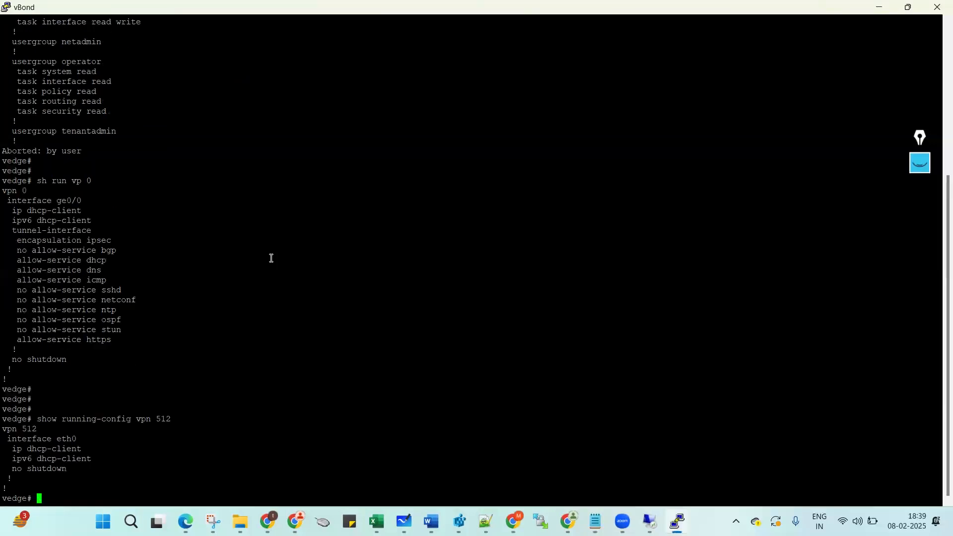
{"action": "key", "text": "Return"}
{"action": "key", "text": "Return"}
{"action": "key", "text": "Return"}
Enter conf t on vBond and paste the system block from the Notepad script.
{"action": "type", "text": "conf t"}
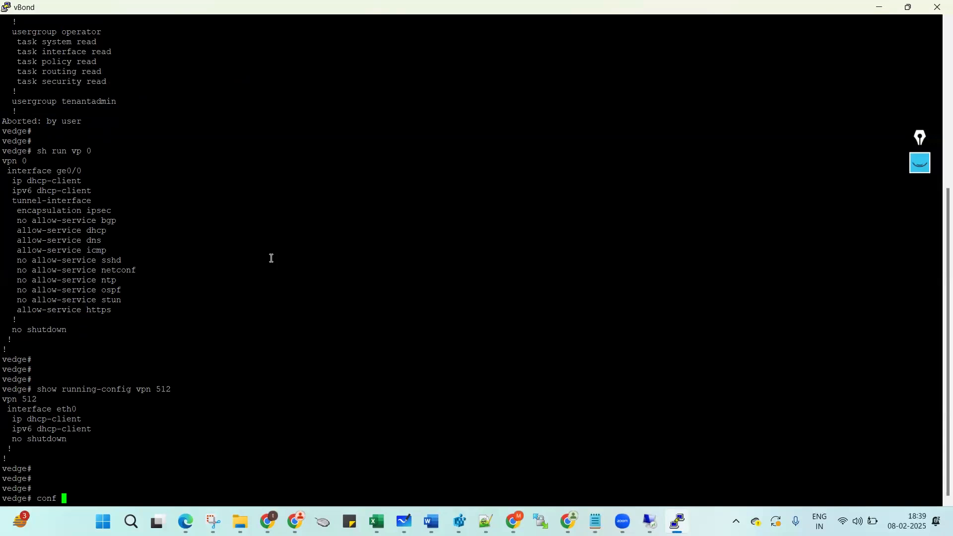
{"action": "key", "text": "Return"}
{"action": "mouse_move", "coordinate": [596, 521]}
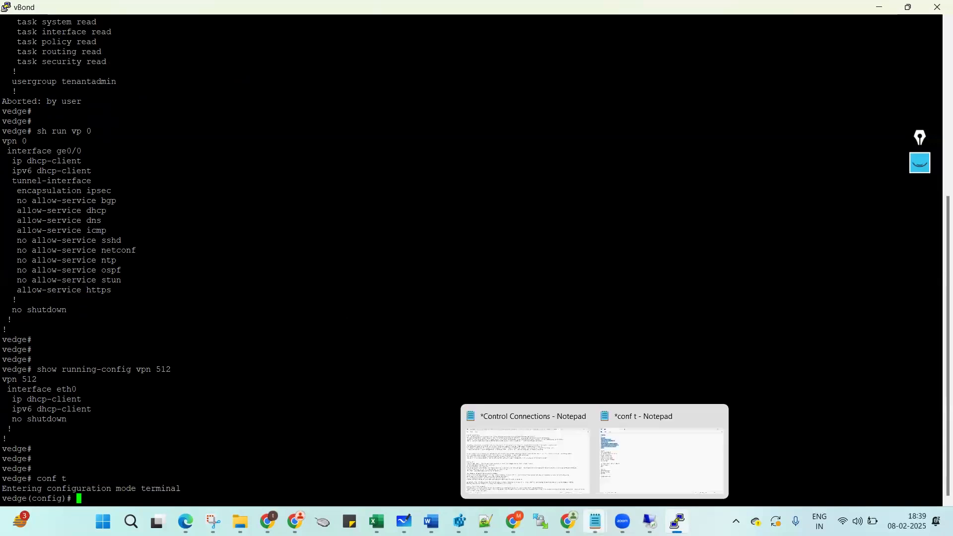
{"action": "left_click", "coordinate": [643, 460]}
{"action": "left_click", "coordinate": [12, 91]}
{"action": "left_click_drag", "start_coordinate": [5, 81], "coordinate": [12, 175]}
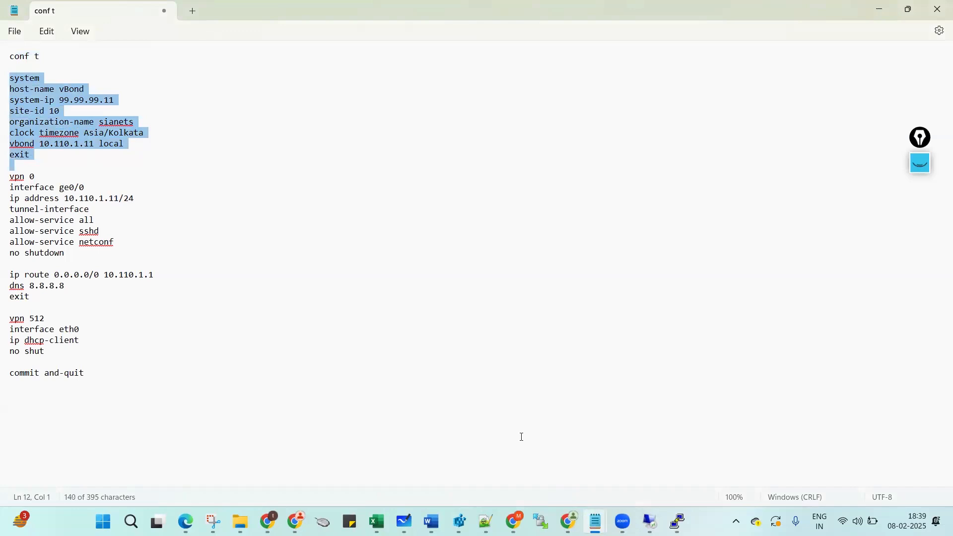
{"action": "mouse_move", "coordinate": [678, 520]}
{"action": "left_click", "coordinate": [650, 461]}
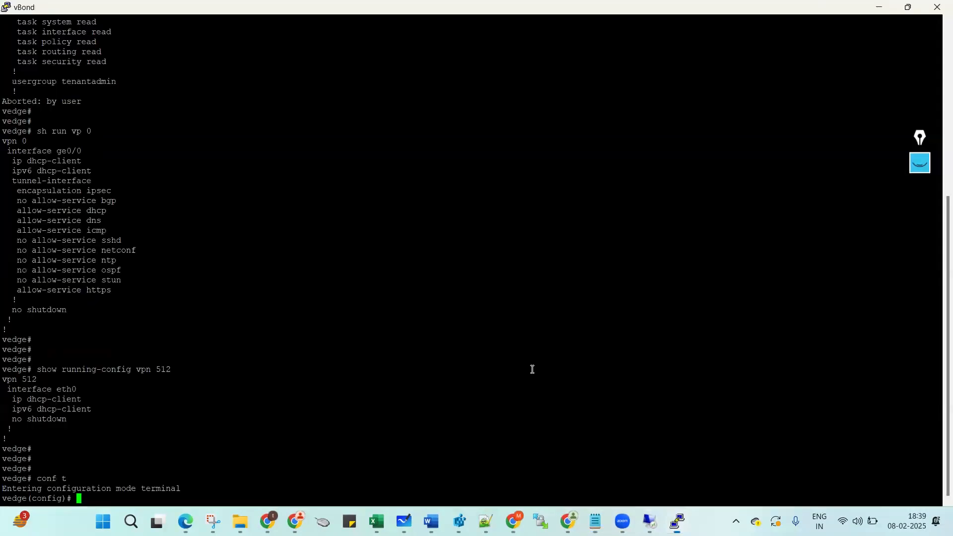
{"action": "right_click", "coordinate": [380, 270]}
{"action": "key", "text": "Return"}
{"action": "key", "text": "Return"}
{"action": "key", "text": "Return"}
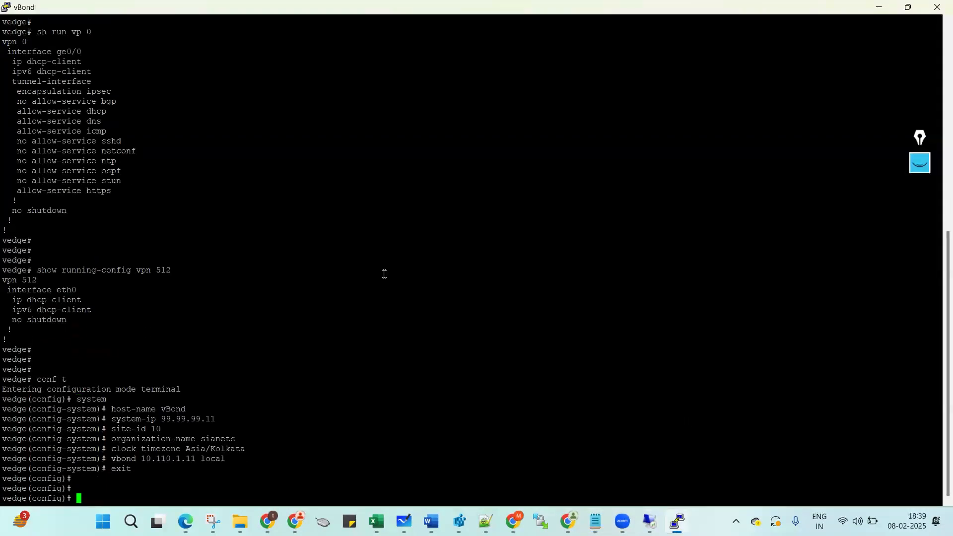
Copy the vpn 0 line from the conf t script for the vBond console.
{"action": "mouse_move", "coordinate": [594, 520]}
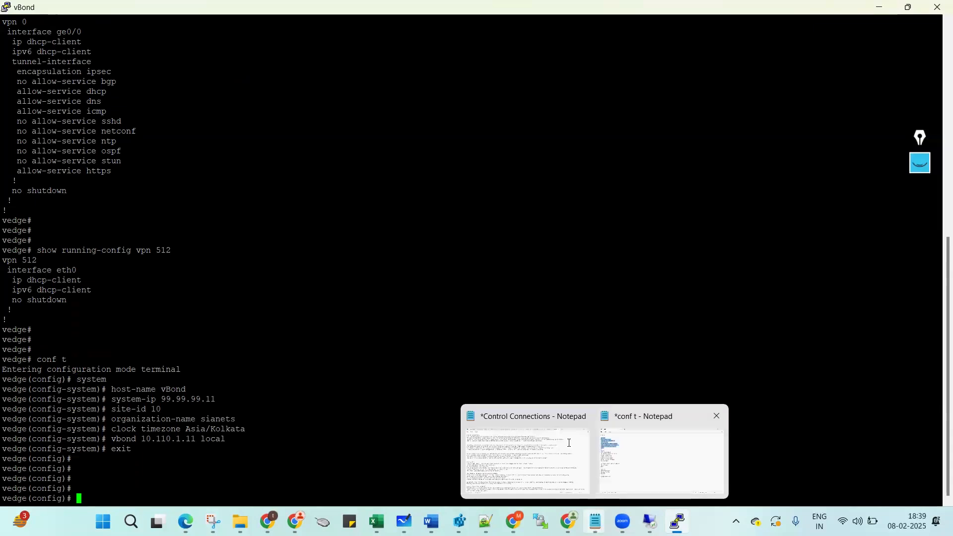
{"action": "left_click", "coordinate": [634, 474]}
{"action": "left_click_drag", "start_coordinate": [14, 176], "coordinate": [13, 267]}
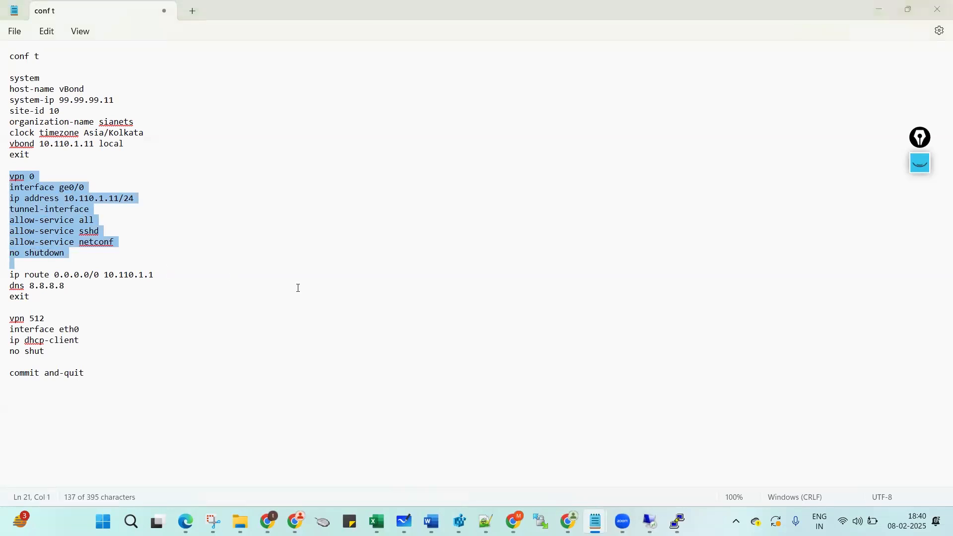
{"action": "key", "text": "alt+Tab"}
Enter vpn 0, interface ge0/0, and its tunnel-interface configuration on vBond.
{"action": "type", "text": "vpn 0"}
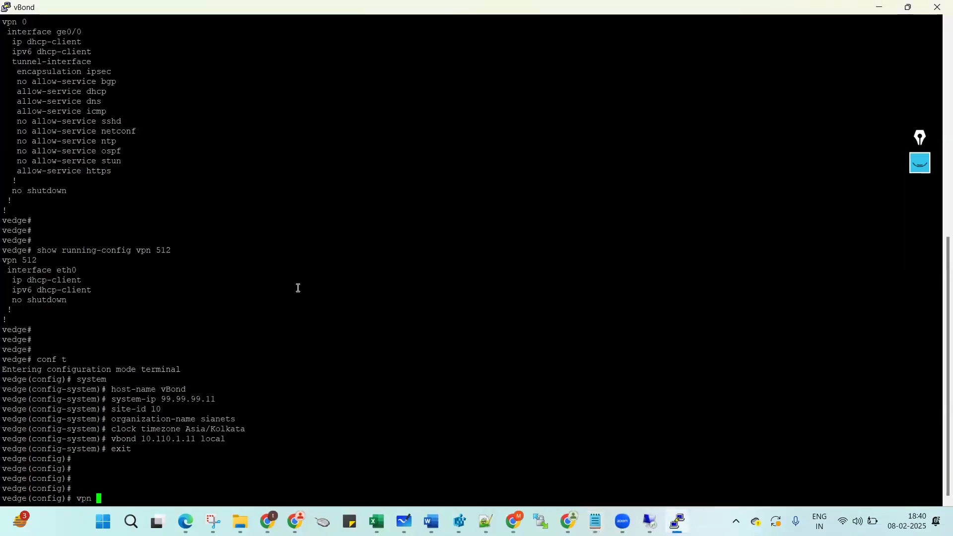
{"action": "key", "text": "Return"}
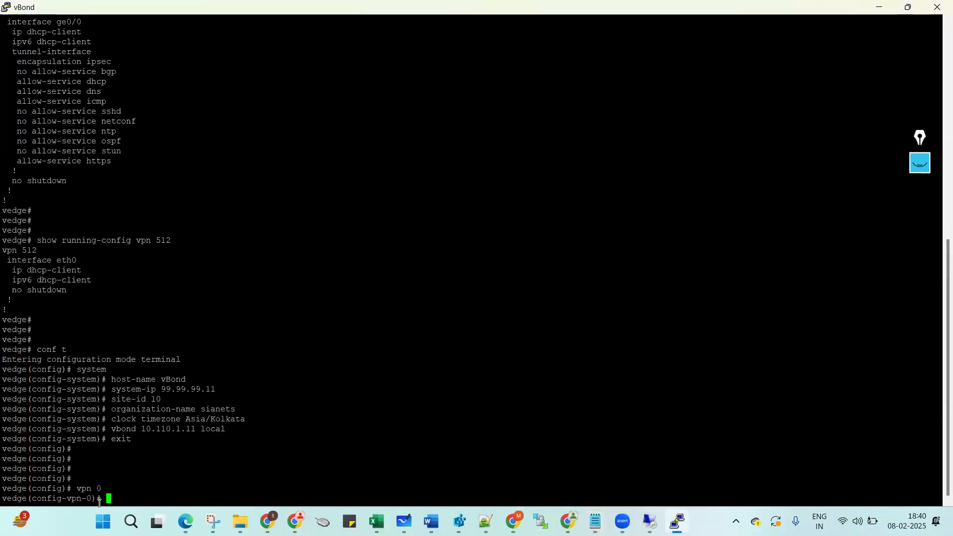
{"action": "key", "text": "alt+Tab"}
{"action": "triple_click", "coordinate": [13, 192]}
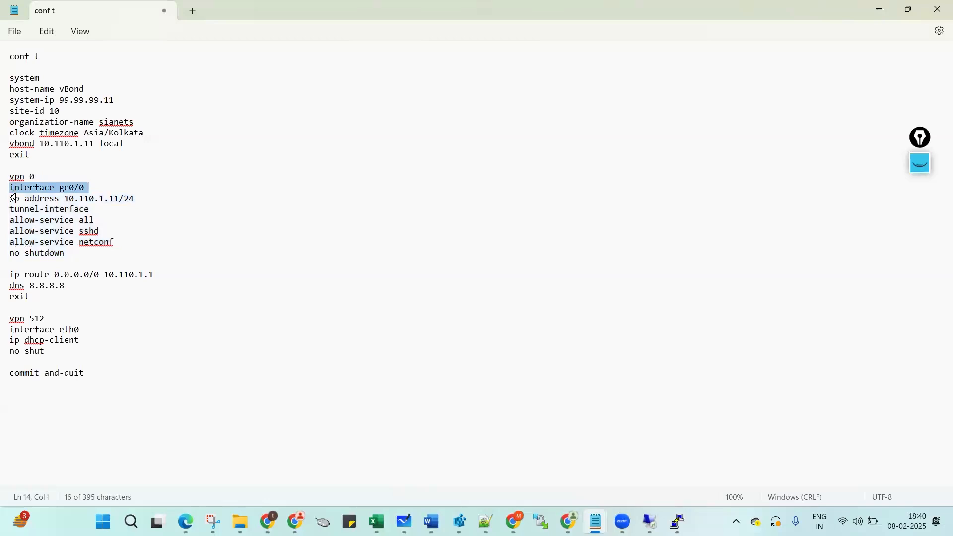
{"action": "key", "text": "alt+Tab"}
{"action": "right_click", "coordinate": [287, 300]}
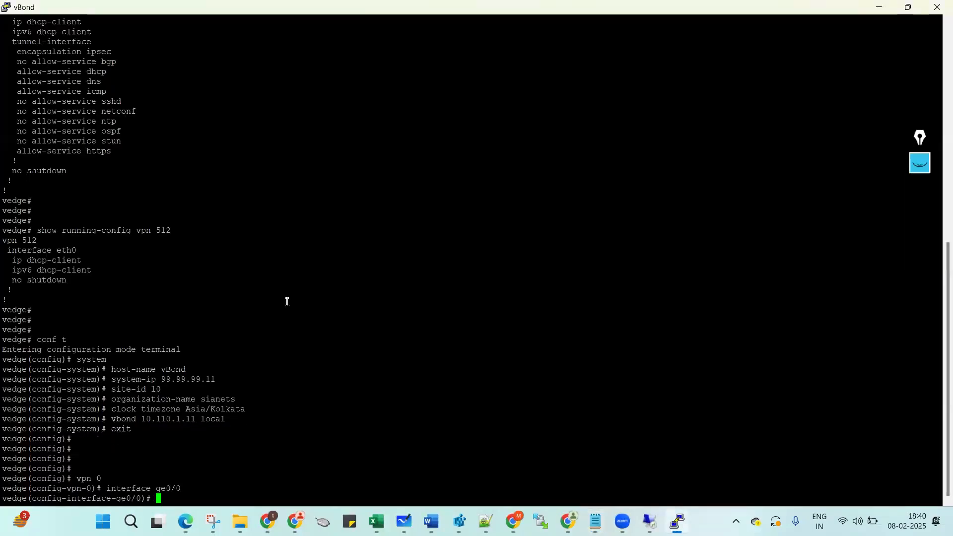
{"action": "double_click", "coordinate": [78, 498]}
{"action": "left_click", "coordinate": [248, 447]}
{"action": "type", "text": "tunn"}
{"action": "key", "text": "Tab"}
{"action": "key", "text": "Return"}
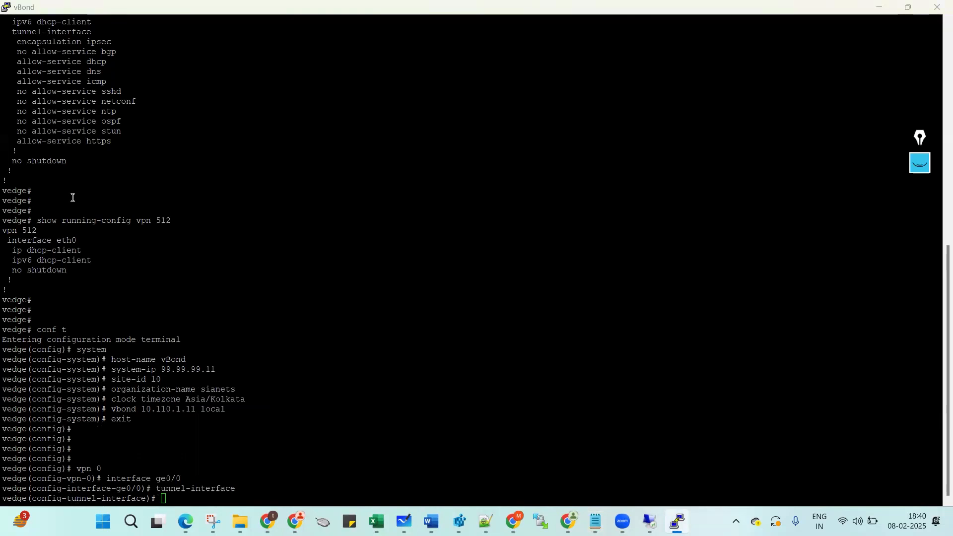
Apply the four tunnel lines (allow-service through no shutdown) and exit tunnel-interface mode.
{"action": "key", "text": "alt+Tab"}
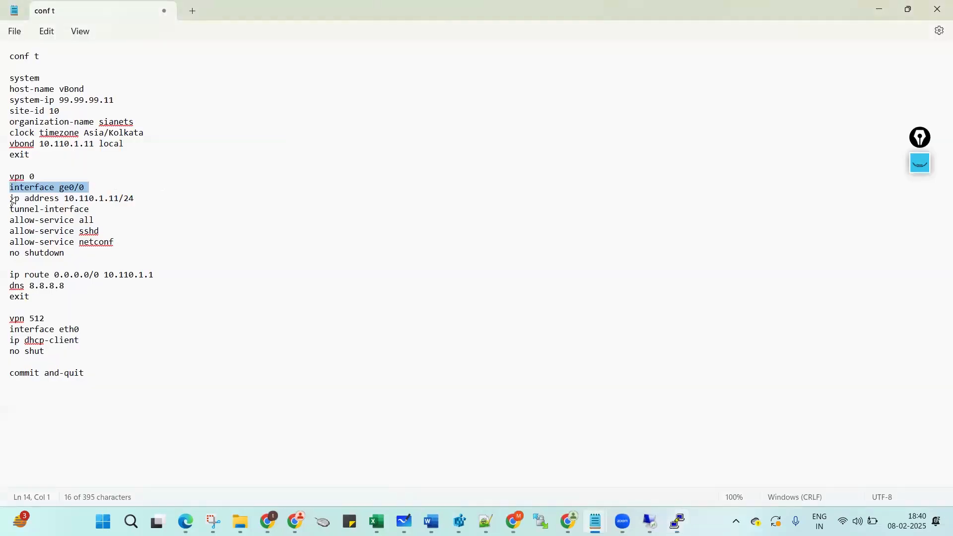
{"action": "left_click_drag", "start_coordinate": [11, 220], "coordinate": [13, 258]}
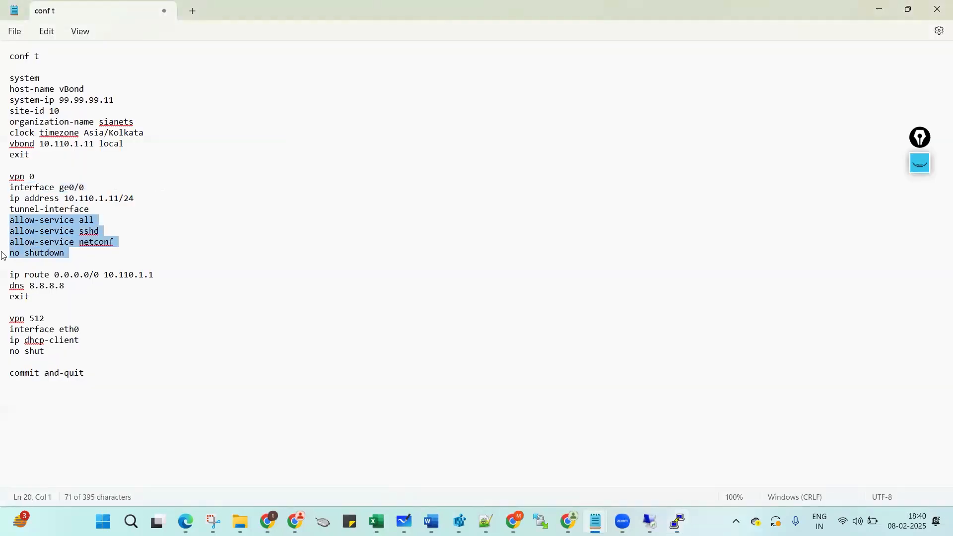
{"action": "key", "text": "ctrl+c"}
{"action": "key", "text": "alt+Tab"}
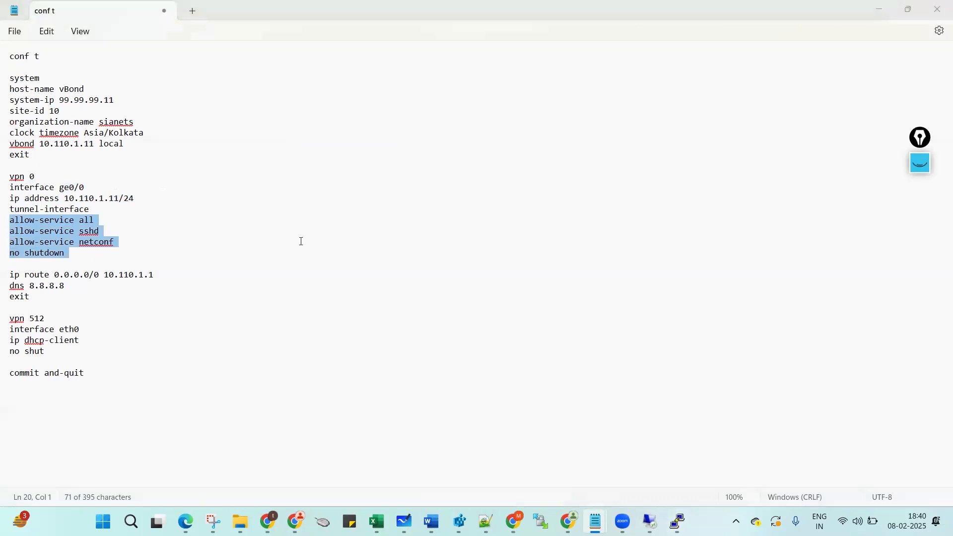
{"action": "right_click", "coordinate": [301, 241]}
{"action": "type", "text": "exit"}
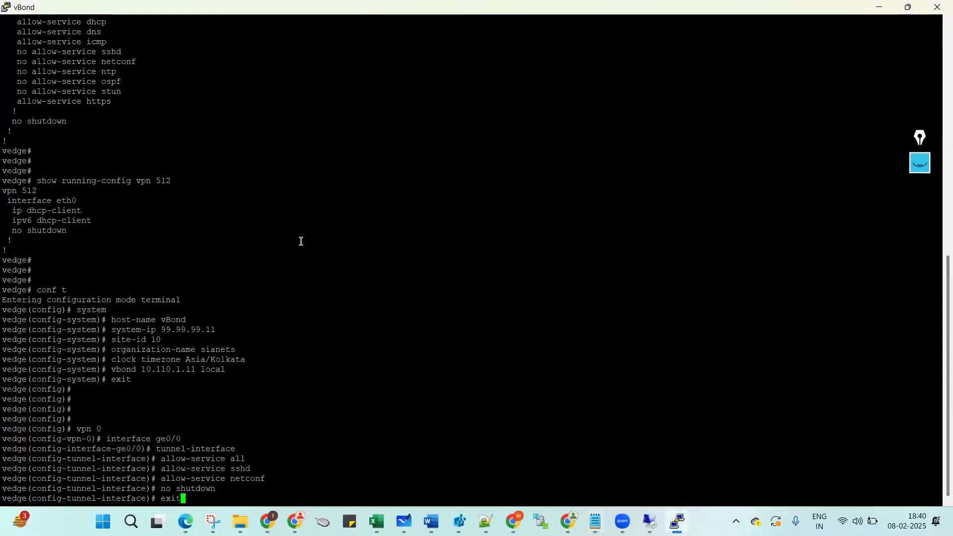
{"action": "key", "text": "Return"}
Give ge0/0 the address 10.110.1.11/24 and leave the interface configuration.
{"action": "key", "text": "alt+Tab"}
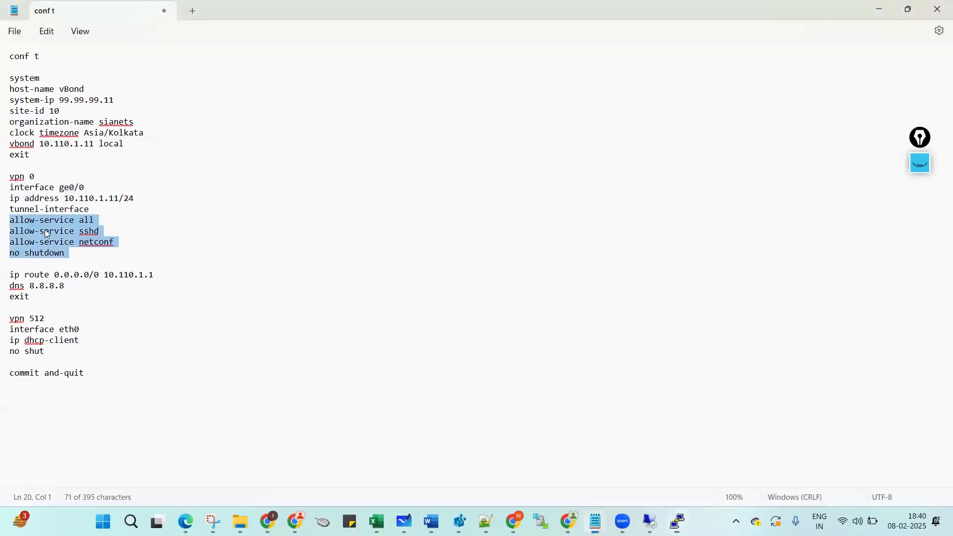
{"action": "left_click_drag", "start_coordinate": [11, 198], "coordinate": [14, 203]}
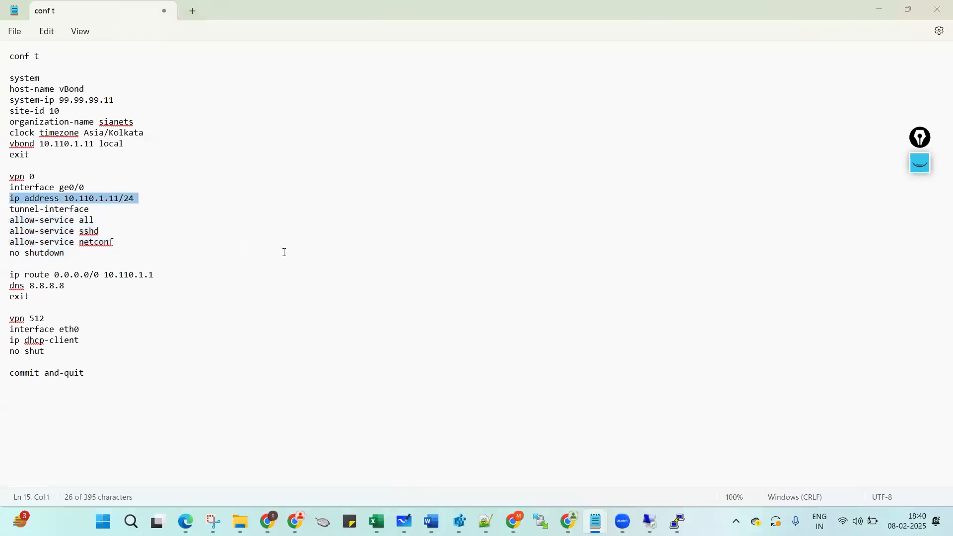
{"action": "key", "text": "ctrl+c"}
{"action": "key", "text": "alt+Tab"}
{"action": "right_click", "coordinate": [294, 251]}
{"action": "key", "text": "Return"}
{"action": "type", "text": "exit"}
{"action": "key", "text": "Return"}
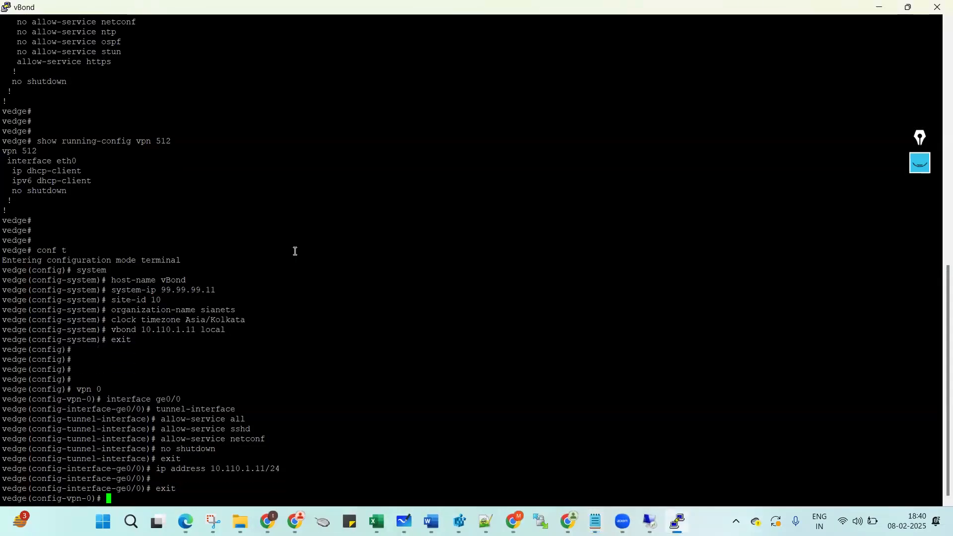
Paste the VPN 0 default route and DNS lines.
{"action": "key", "text": "alt+Tab"}
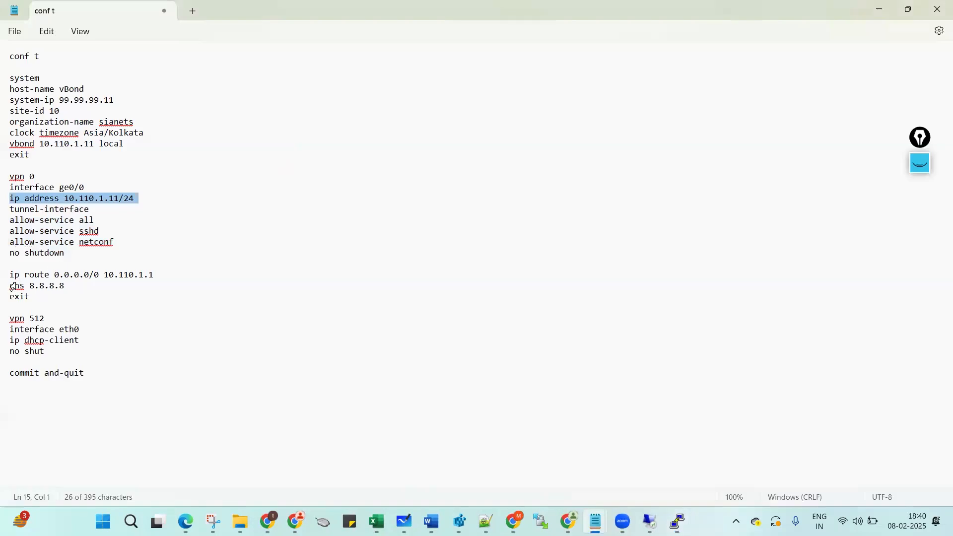
{"action": "left_click_drag", "start_coordinate": [9, 275], "coordinate": [13, 310]}
{"action": "key", "text": "ctrl+c"}
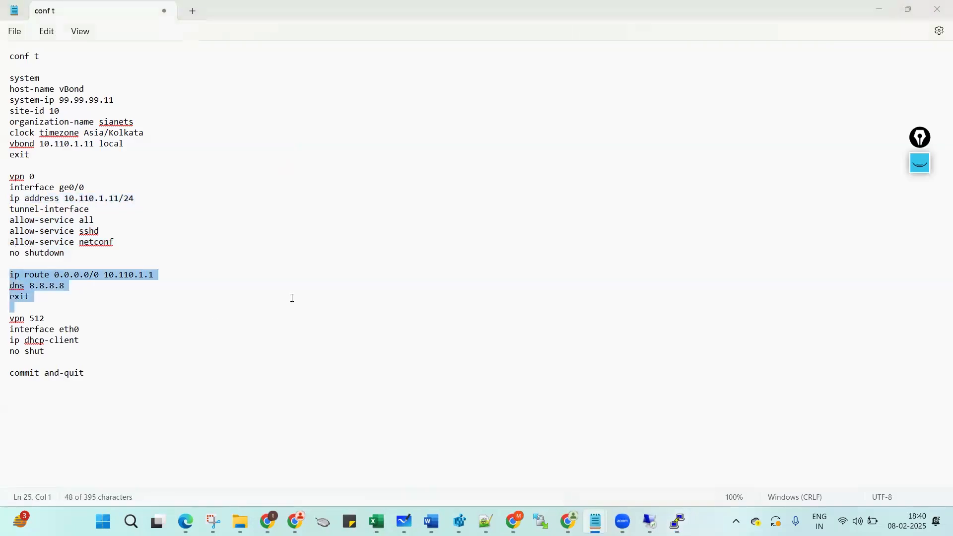
{"action": "key", "text": "alt+Tab"}
{"action": "right_click", "coordinate": [293, 297]}
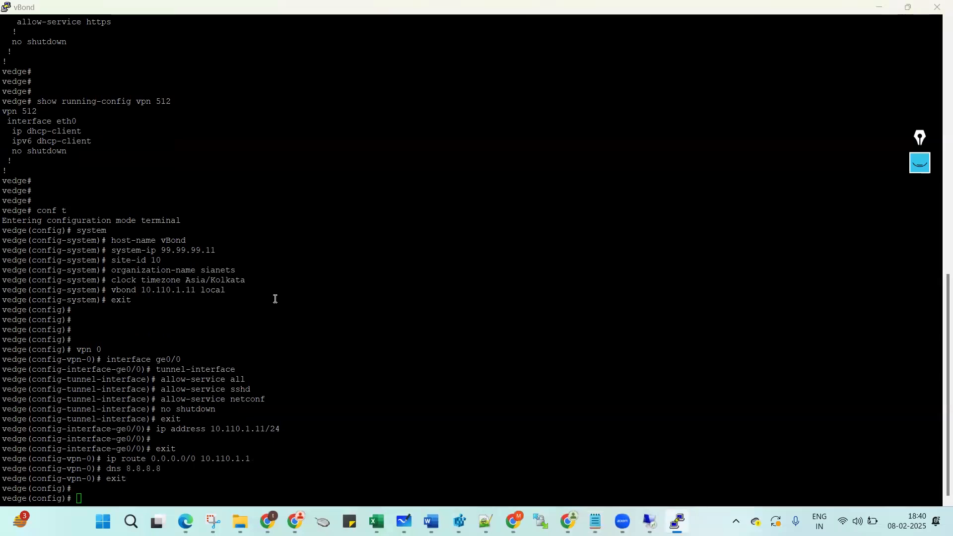
Apply the VPN 512 eth0 DHCP block and run commit and-quit.
{"action": "key", "text": "alt+Tab"}
{"action": "left_click_drag", "start_coordinate": [10, 320], "coordinate": [5, 398]}
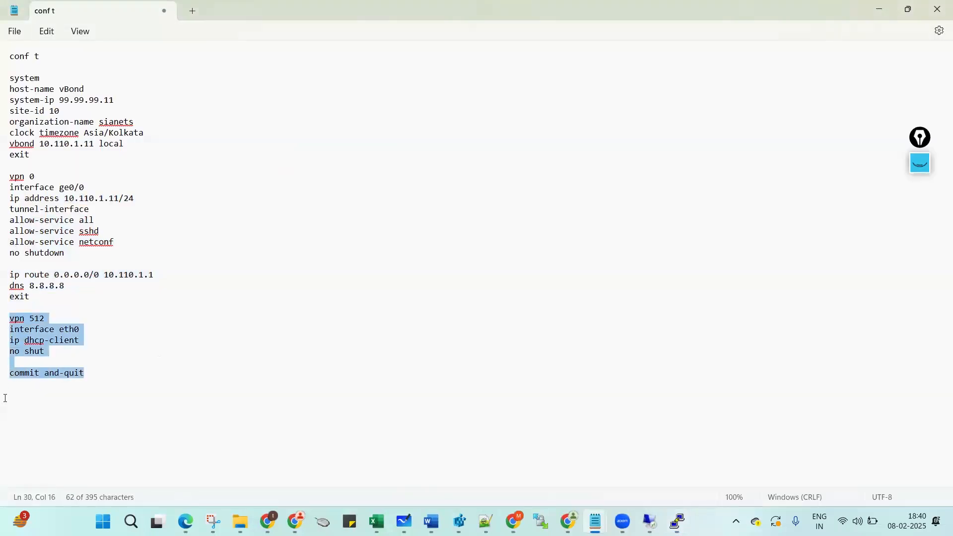
{"action": "key", "text": "ctrl+c"}
{"action": "key", "text": "alt+Tab"}
{"action": "right_click", "coordinate": [323, 341]}
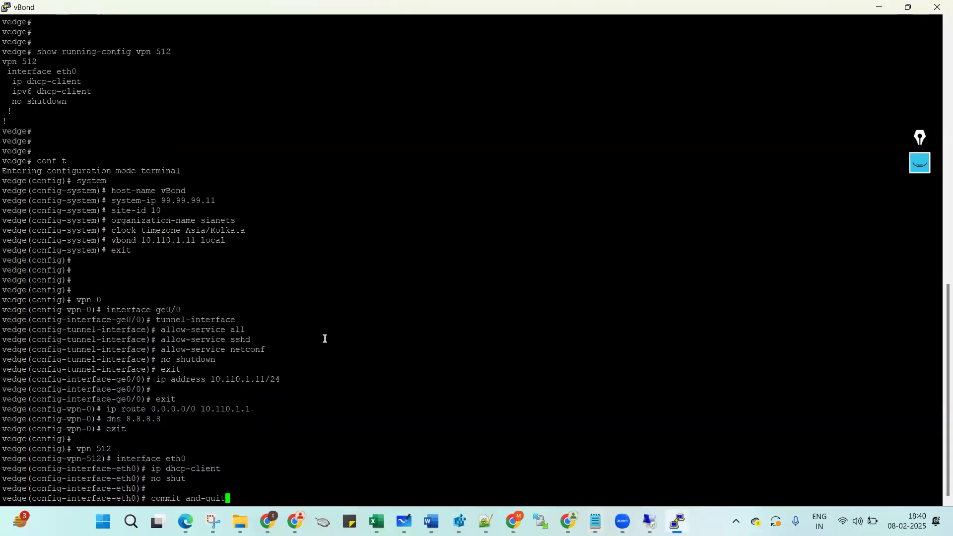
{"action": "key", "text": "Return"}
{"action": "key", "text": "Return"}
{"action": "key", "text": "Return"}
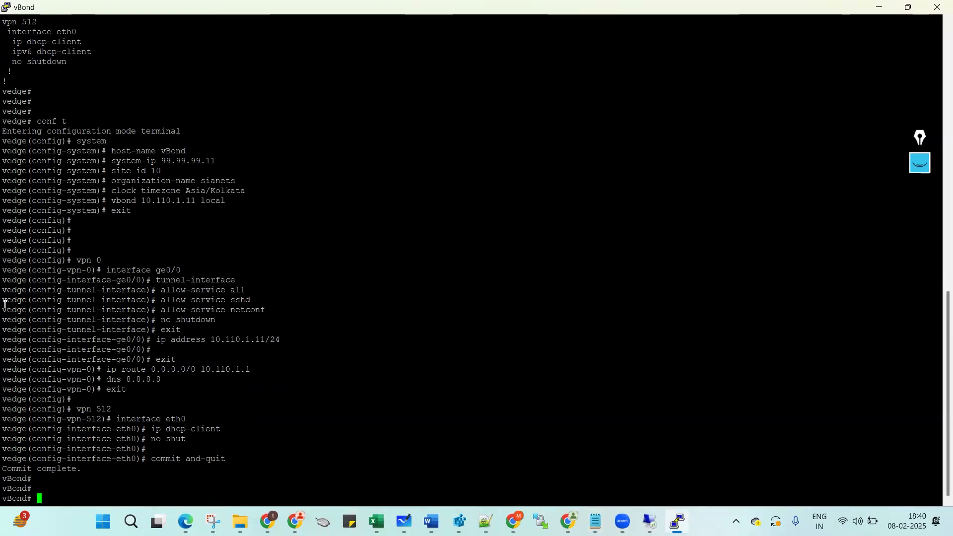
Run show running-config system and confirm system-ip 99.99.99.11, site-id 10, and vbond 10.110.1.11 local.
{"action": "double_click", "coordinate": [7, 477]}
{"action": "triple_click", "coordinate": [221, 449]}
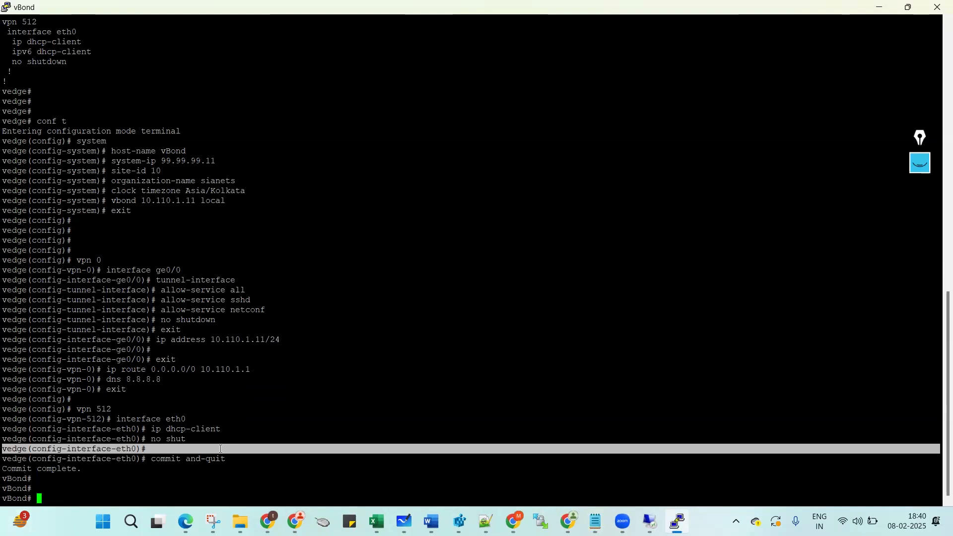
{"action": "type", "text": "shr r"}
{"action": "type", "text": "un"}
{"action": "key", "text": "BackSpace"}
{"action": "key", "text": "BackSpace"}
{"action": "key", "text": "BackSpace"}
{"action": "key", "text": "BackSpace"}
{"action": "key", "text": "BackSpace"}
{"action": "key", "text": "BackSpace"}
{"action": "type", "text": "ow running-config system"}
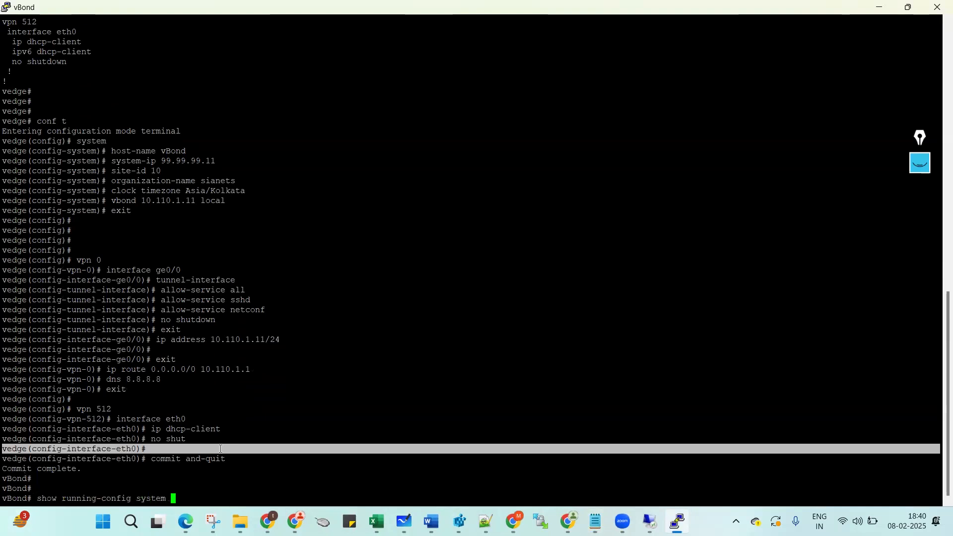
{"action": "key", "text": "Return"}
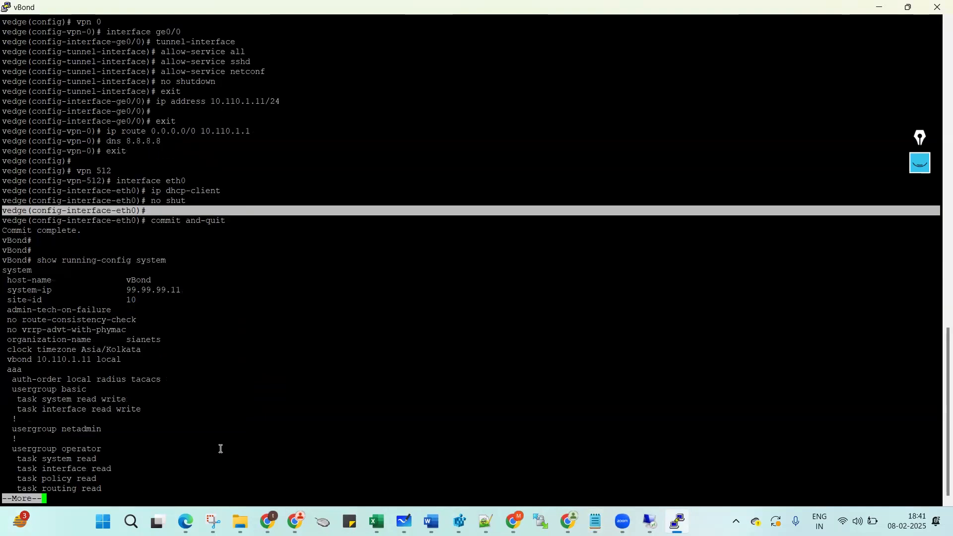
{"action": "double_click", "coordinate": [150, 289]}
{"action": "double_click", "coordinate": [130, 301]}
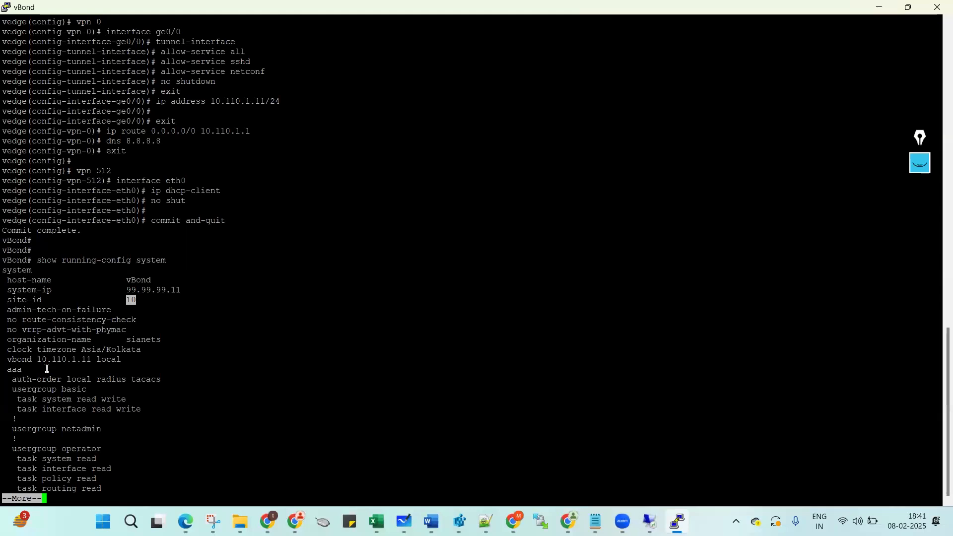
{"action": "left_click_drag", "start_coordinate": [5, 363], "coordinate": [118, 360]}
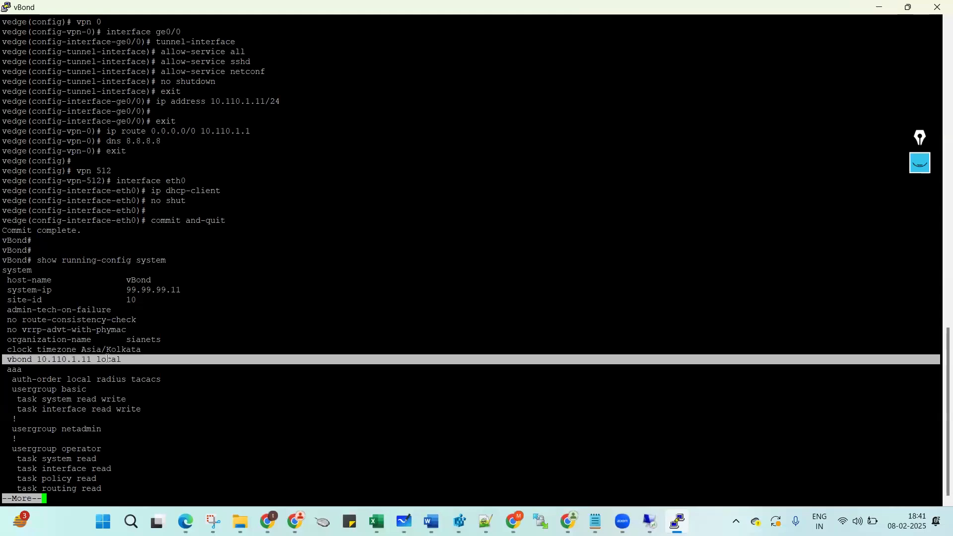
{"action": "double_click", "coordinate": [107, 358]}
{"action": "key", "text": "space"}
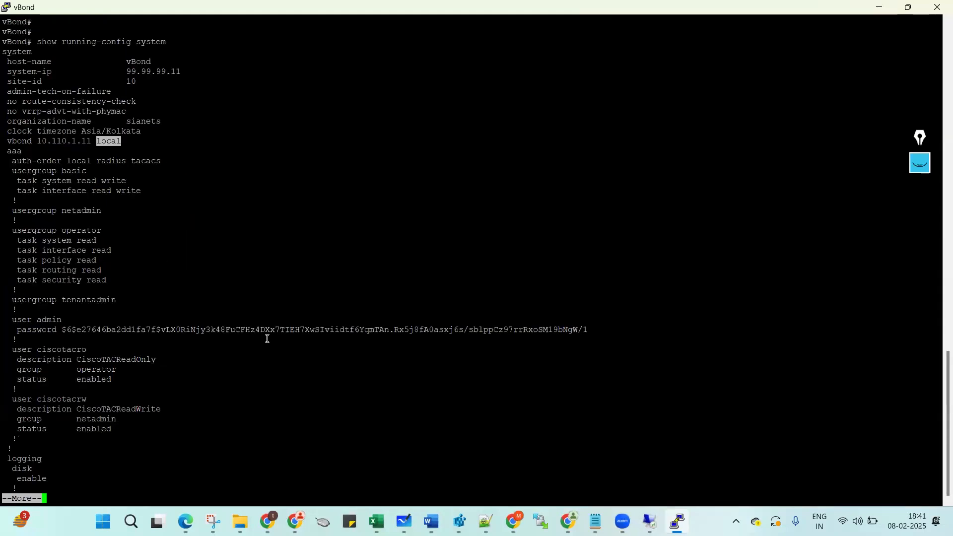
{"action": "key", "text": "ctrl+c"}
{"action": "key", "text": "Return"}
{"action": "key", "text": "Return"}
Show the running config of vpn 0 (ge0/0) and vpn 512.
{"action": "type", "text": "show running-config vpn 0"}
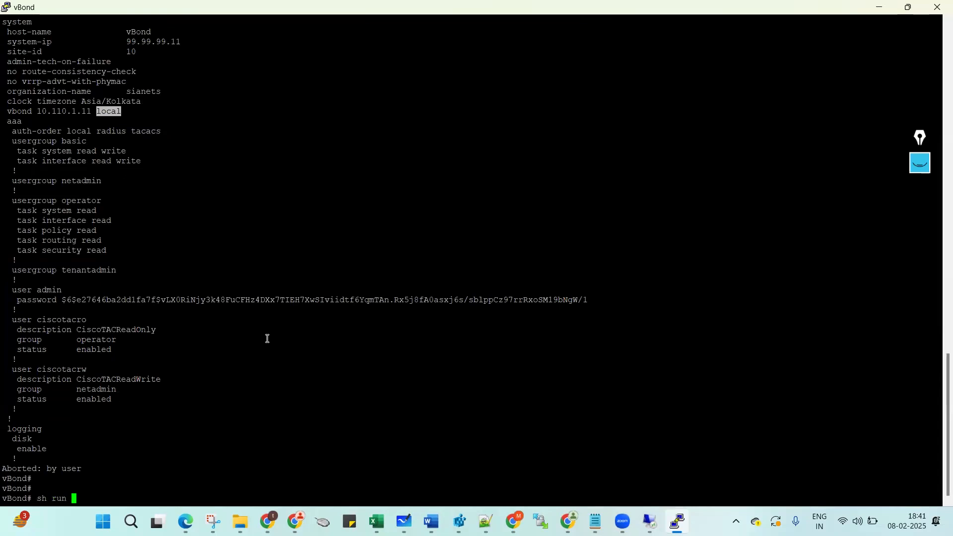
{"action": "key", "text": "Return"}
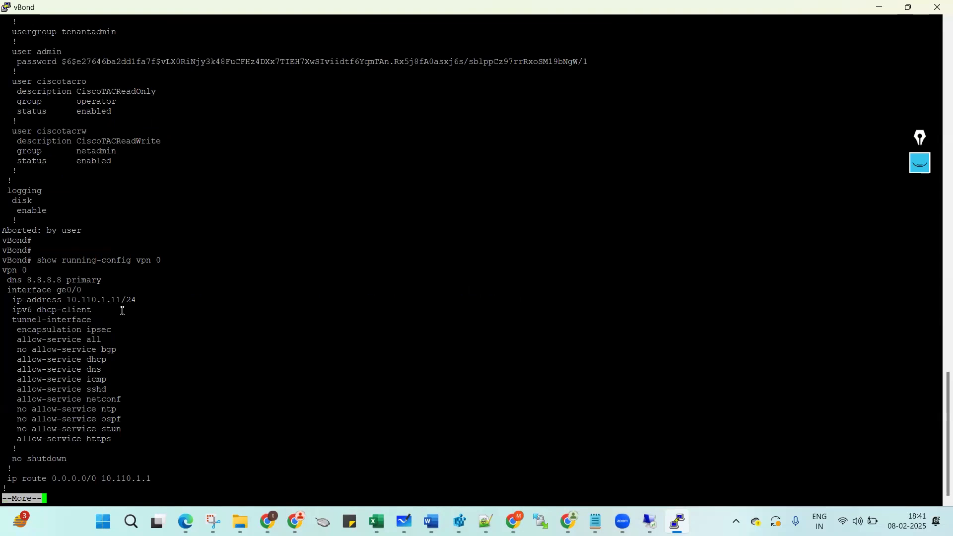
{"action": "double_click", "coordinate": [73, 291]}
{"action": "key", "text": "Return"}
{"action": "key", "text": "Return"}
{"action": "key", "text": "Return"}
{"action": "key", "text": "Return"}
{"action": "key", "text": "Return"}
{"action": "key", "text": "Return"}
{"action": "type", "text": "sh"}
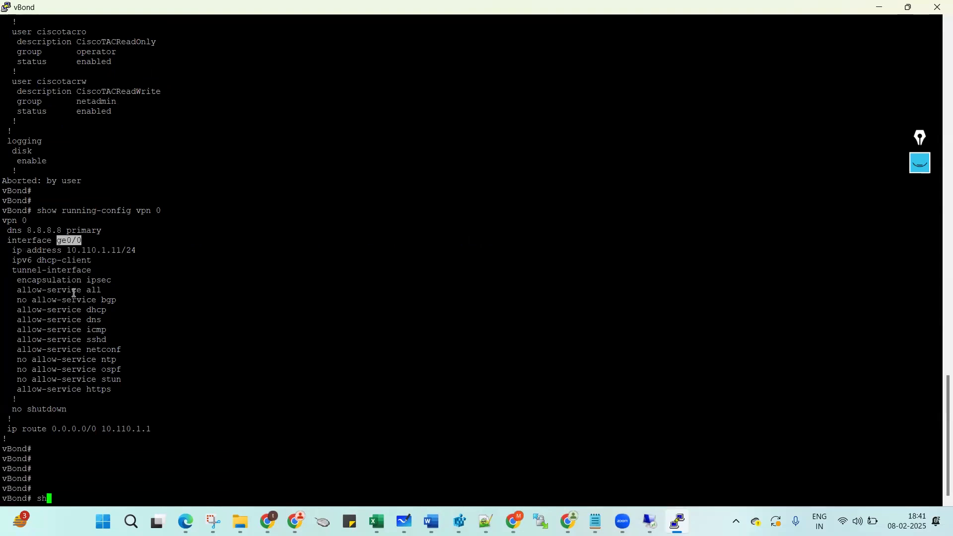
{"action": "type", "text": "ow running-config vpn 512"}
{"action": "key", "text": "Return"}
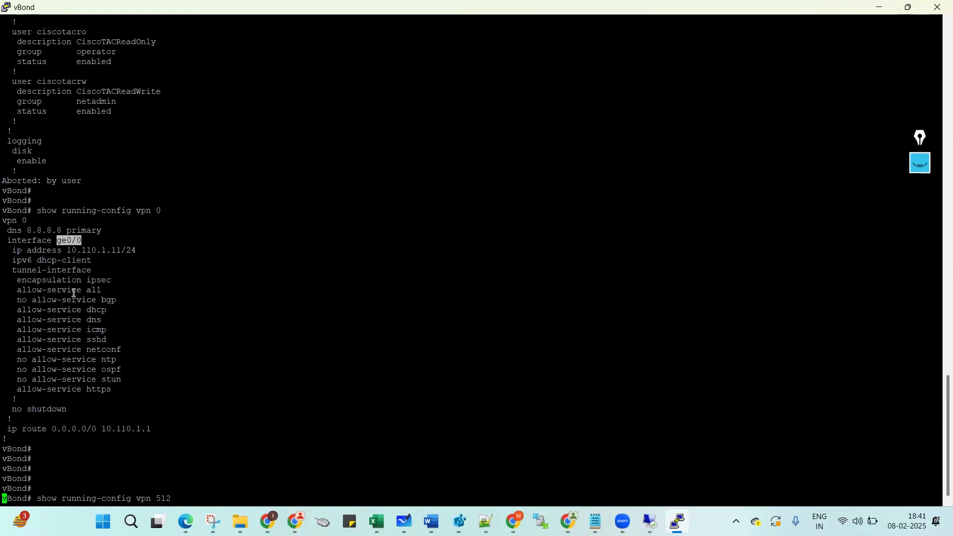
{"action": "key", "text": "Return"}
{"action": "key", "text": "Return"}
{"action": "key", "text": "Return"}
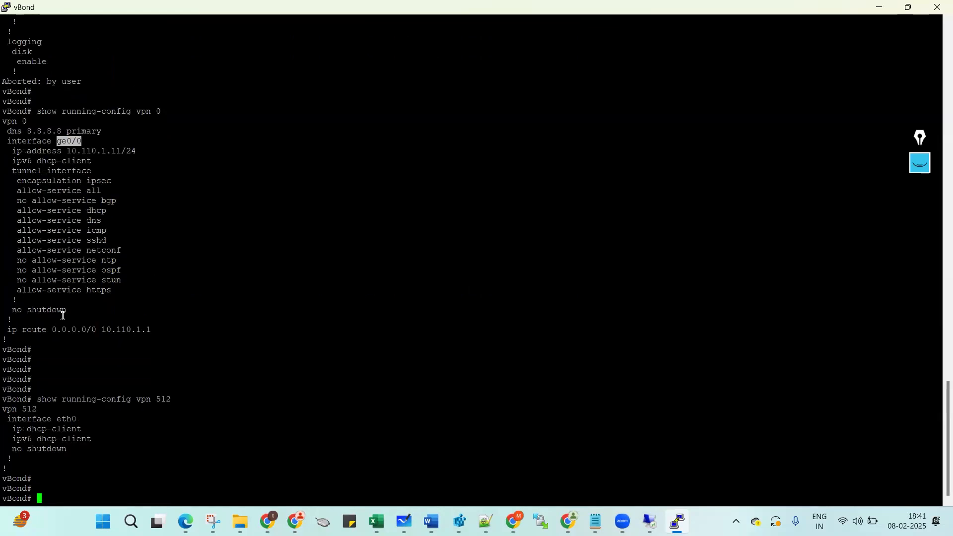
{"action": "key", "text": "Return"}
{"action": "key", "text": "Return"}
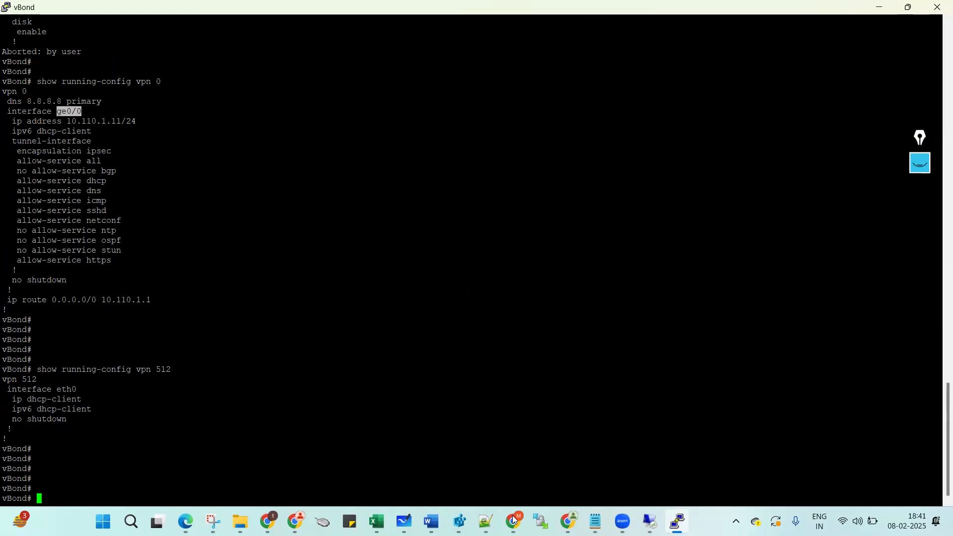
Close the vBond console and launch a console session to the BR-Dubai router from the topology.
{"action": "mouse_move", "coordinate": [513, 520]}
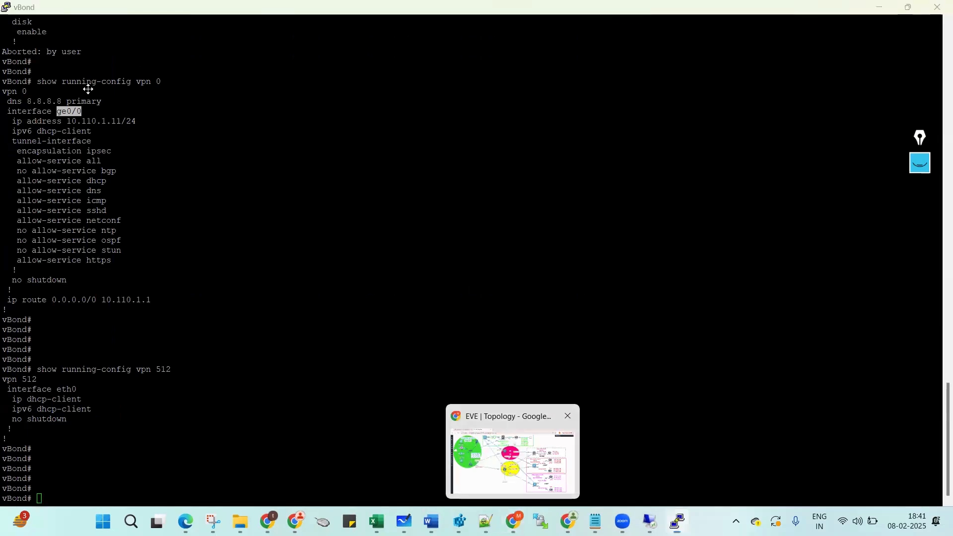
{"action": "key", "text": "alt+Tab"}
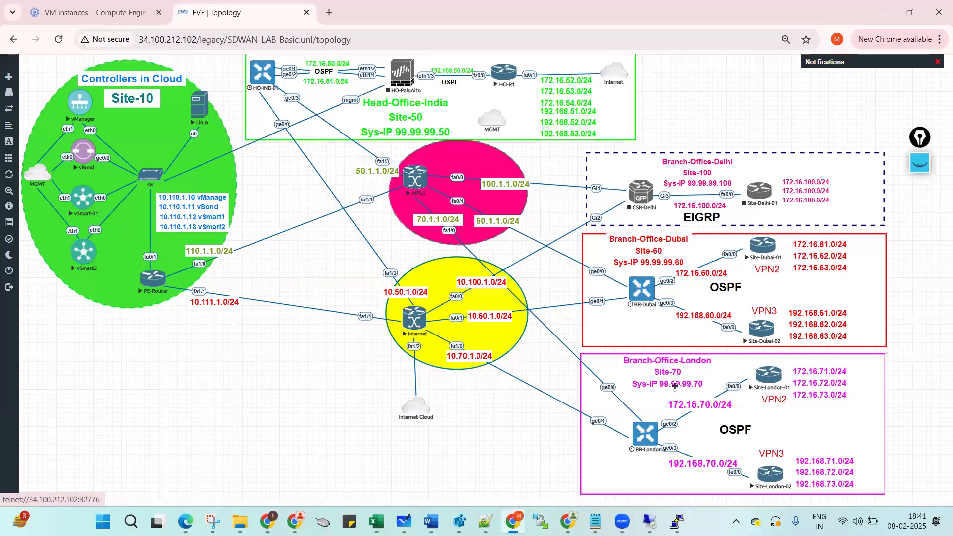
{"action": "mouse_move", "coordinate": [678, 521]}
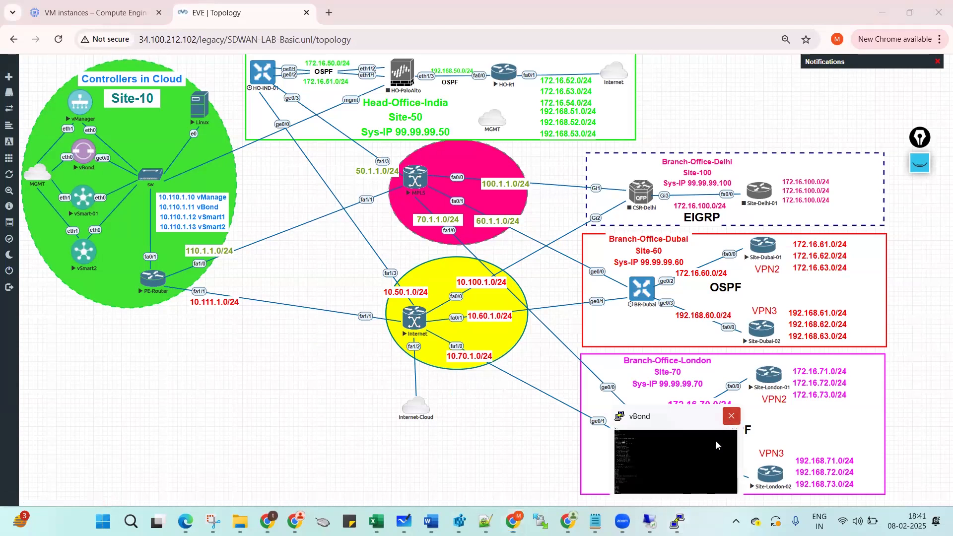
{"action": "left_click", "coordinate": [731, 417]}
{"action": "left_click", "coordinate": [486, 306]}
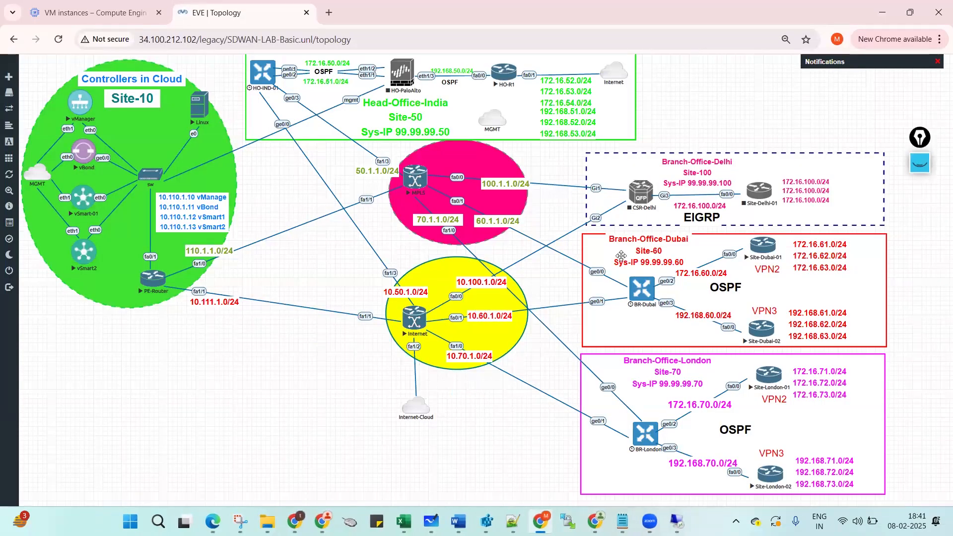
{"action": "left_click", "coordinate": [645, 294]}
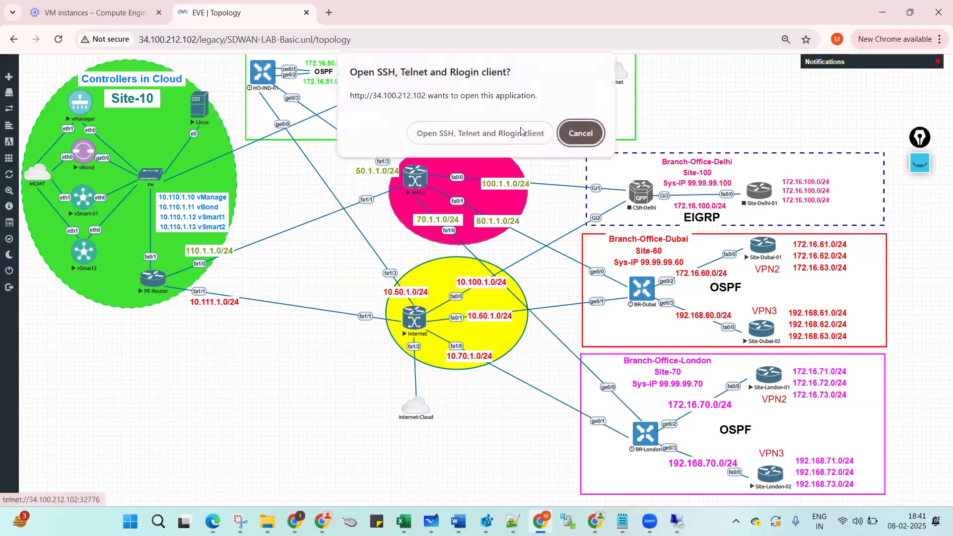
{"action": "left_click", "coordinate": [500, 129]}
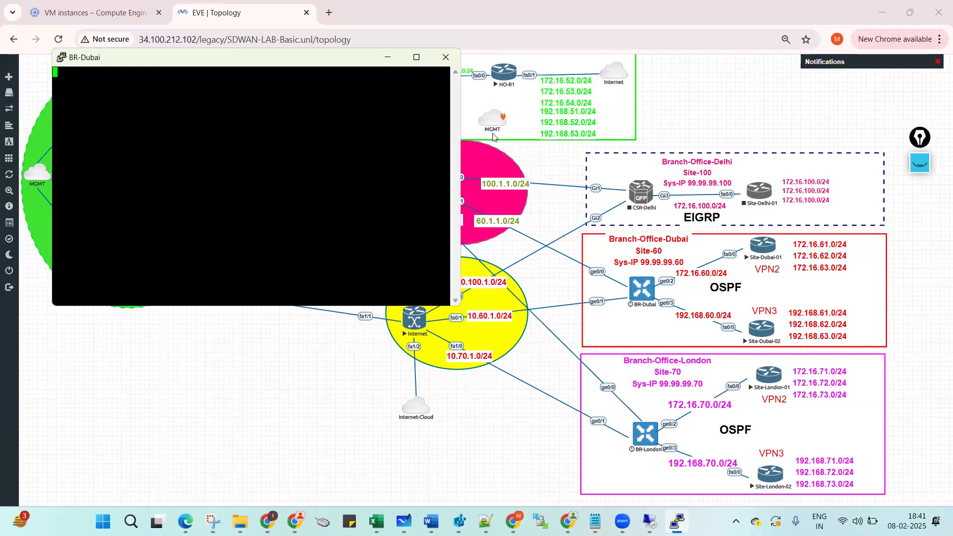
Log in to BR-Dubai as admin with the default password and set a new admin password.
{"action": "double_click", "coordinate": [289, 63]}
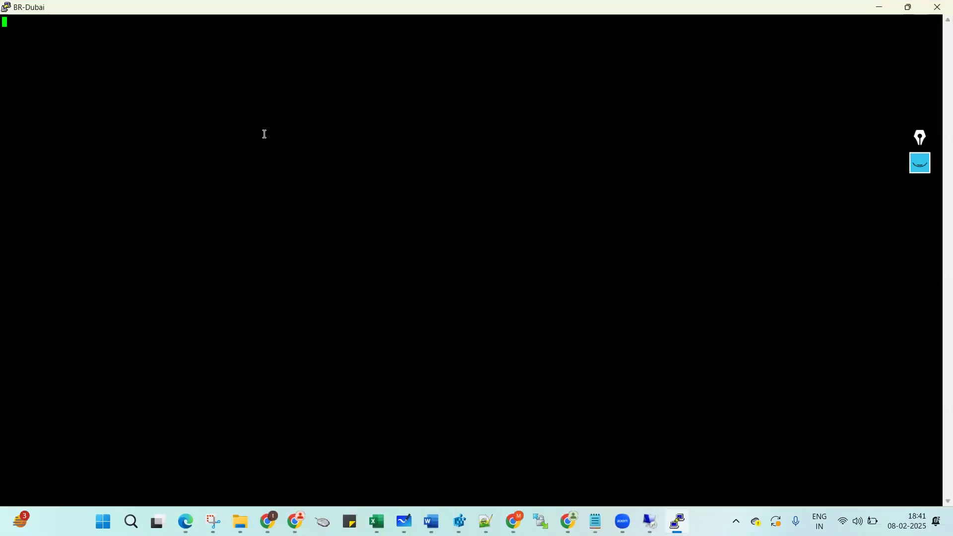
{"action": "key", "text": "Return"}
{"action": "type", "text": "admin"}
{"action": "key", "text": "Return"}
{"action": "type", "text": "admin"}
{"action": "key", "text": "Return"}
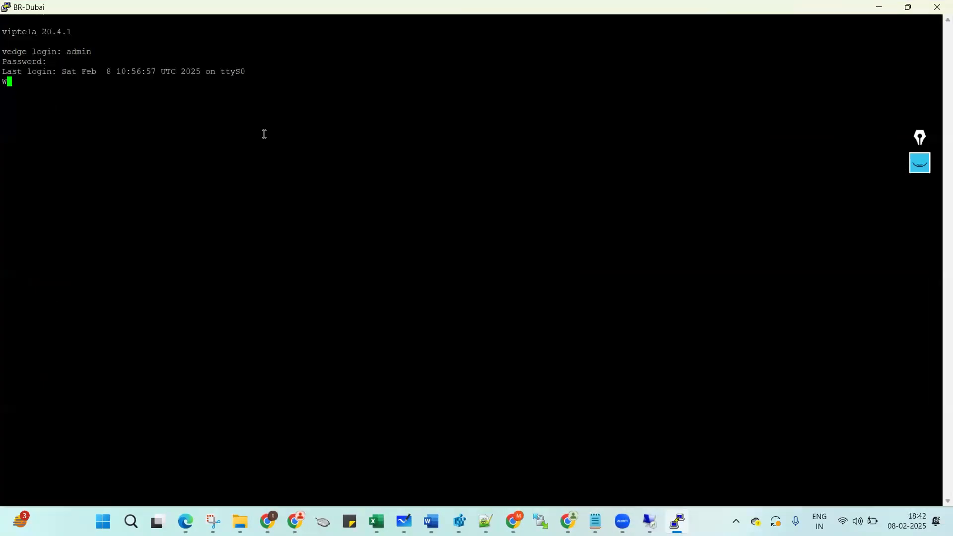
{"action": "key", "text": "Return"}
{"action": "key", "text": "Return"}
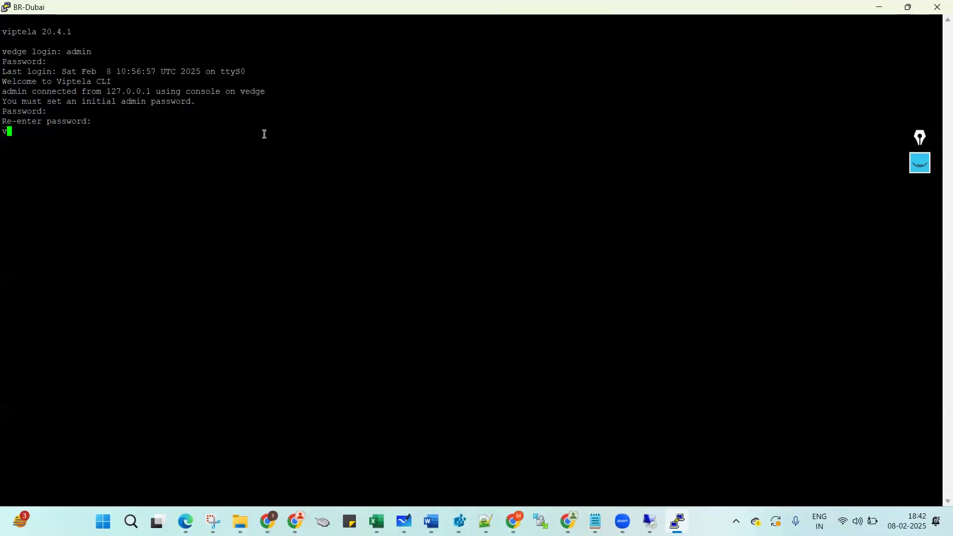
Display the BR-Dubai running config for system and vpn 0.
{"action": "key", "text": "Return"}
{"action": "key", "text": "Return"}
{"action": "key", "text": "Return"}
{"action": "type", "text": "sh run "}
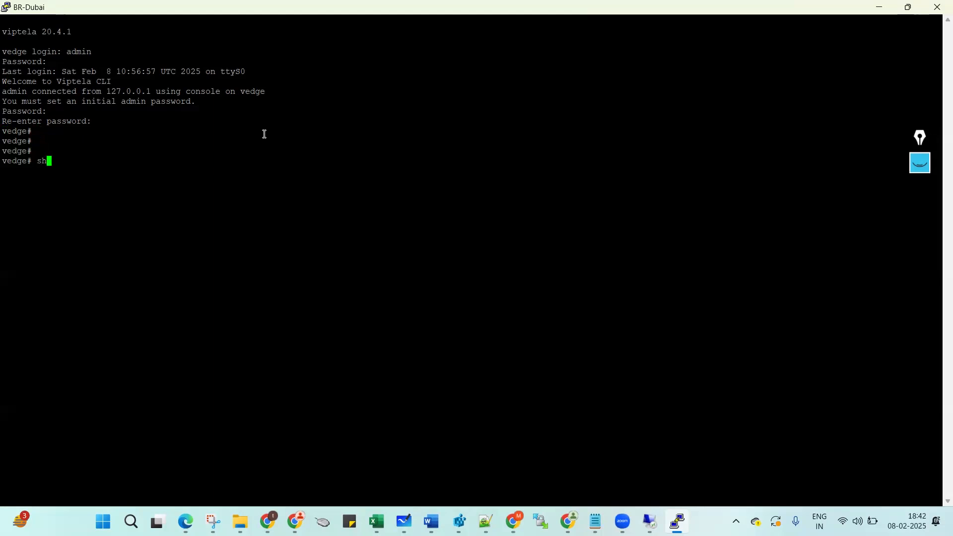
{"action": "type", "text": "sys"}
{"action": "key", "text": "Return"}
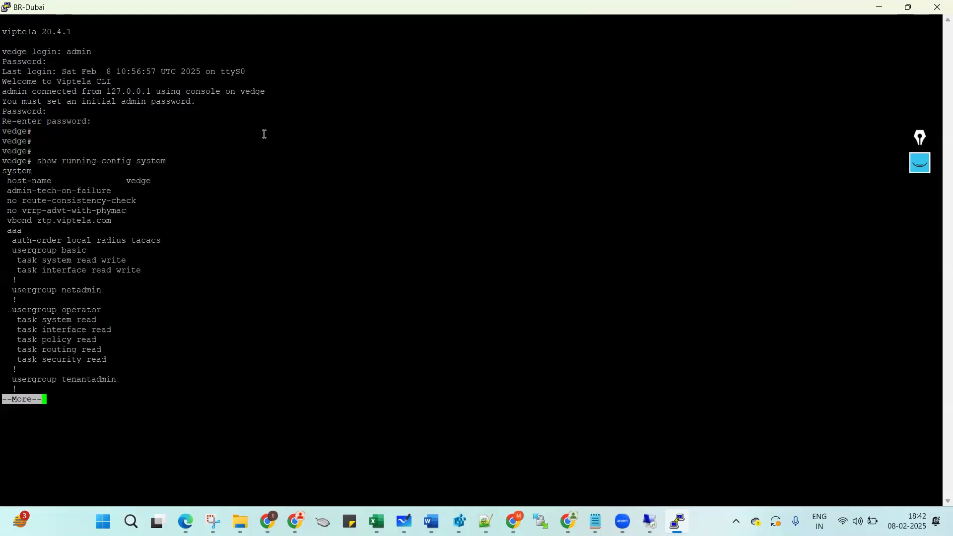
{"action": "key", "text": "space"}
{"action": "key", "text": "q"}
{"action": "key", "text": "Return"}
{"action": "key", "text": "Return"}
{"action": "key", "text": "Return"}
{"action": "type", "text": "s"}
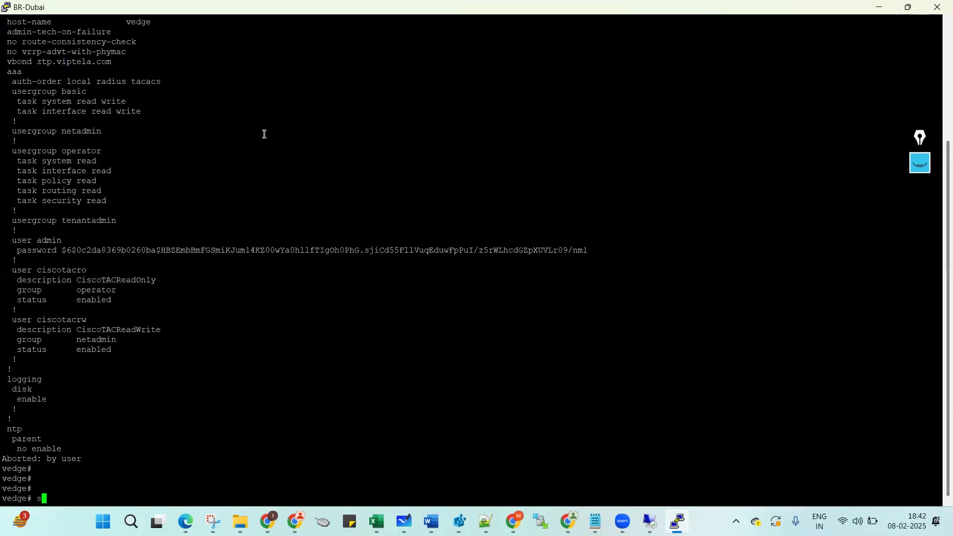
{"action": "type", "text": "h run vpn 0"}
{"action": "key", "text": "Return"}
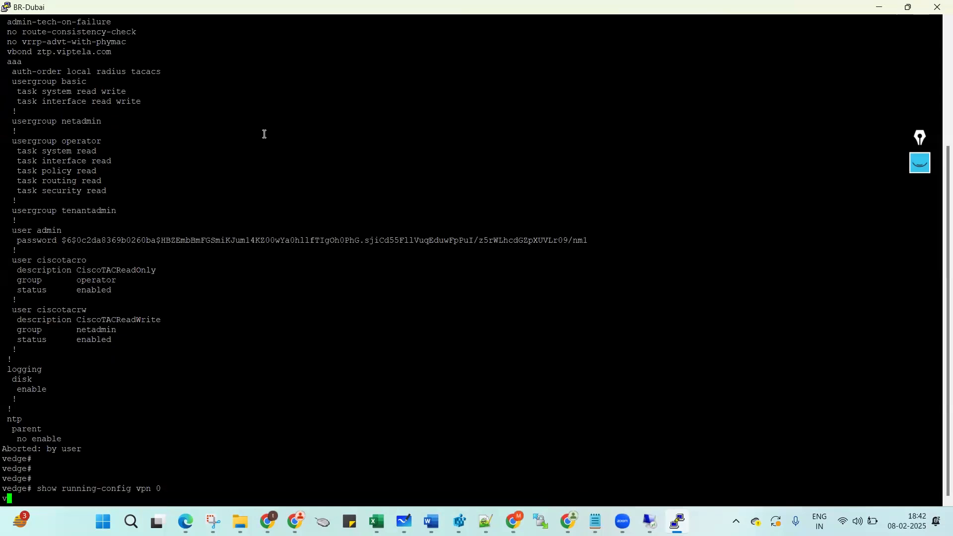
{"action": "key", "text": "Return"}
{"action": "key", "text": "Return"}
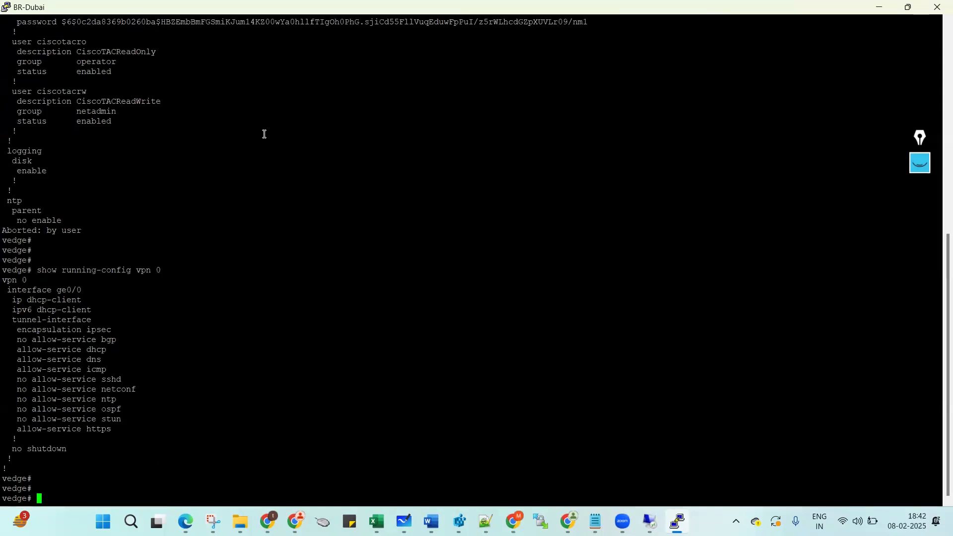
Mark Sys-IP 99.99.99.60 and Site-60 in the Dubai box of the EVE topology, then clear the marks.
{"action": "mouse_move", "coordinate": [595, 521]}
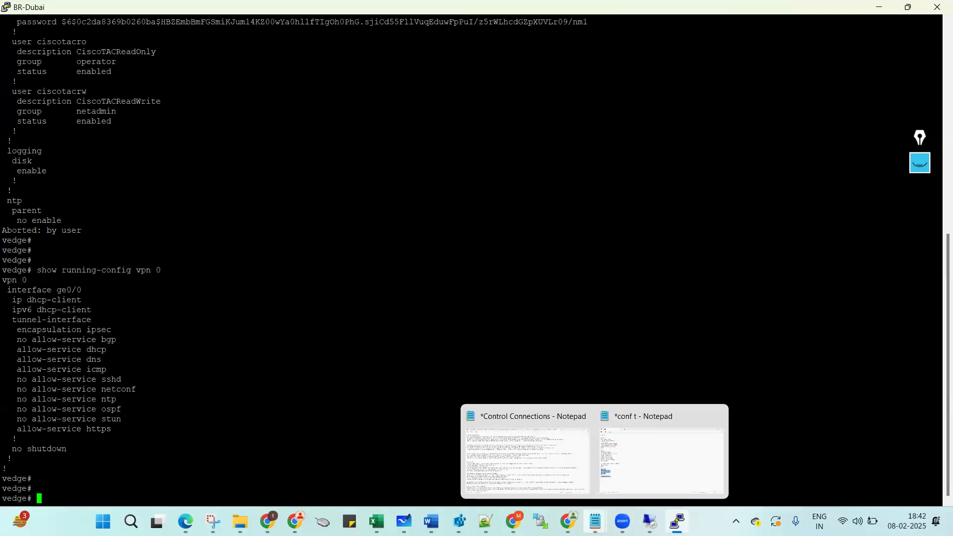
{"action": "mouse_move", "coordinate": [514, 521]}
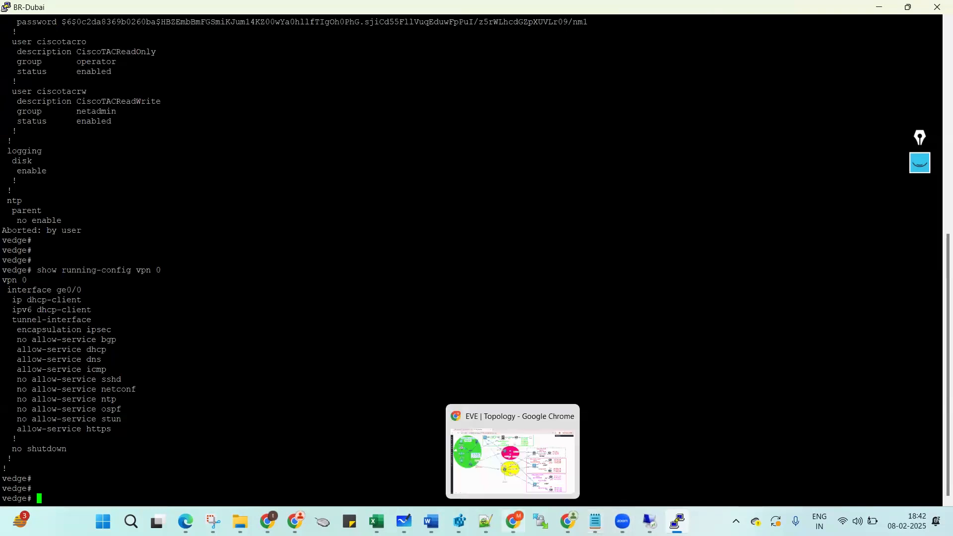
{"action": "left_click", "coordinate": [511, 458]}
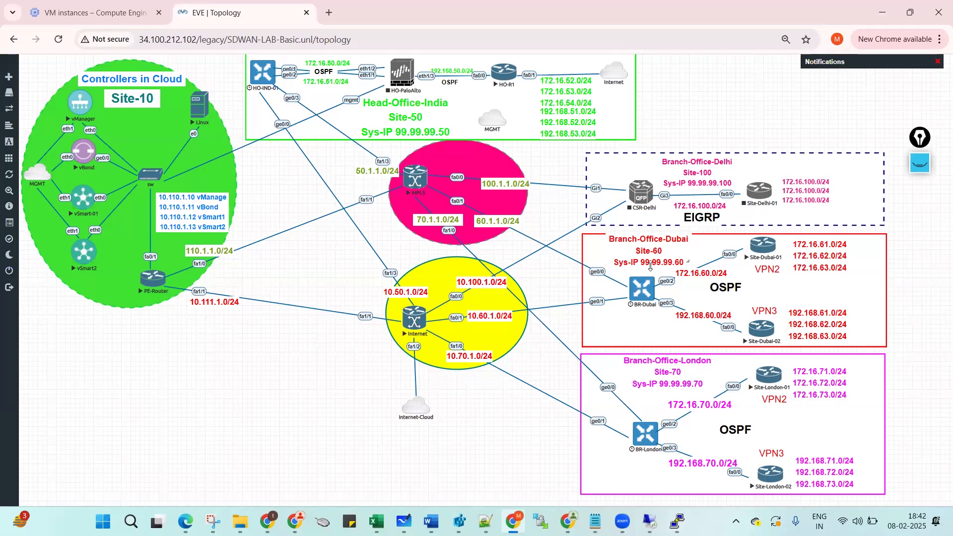
{"action": "left_click", "coordinate": [920, 171]}
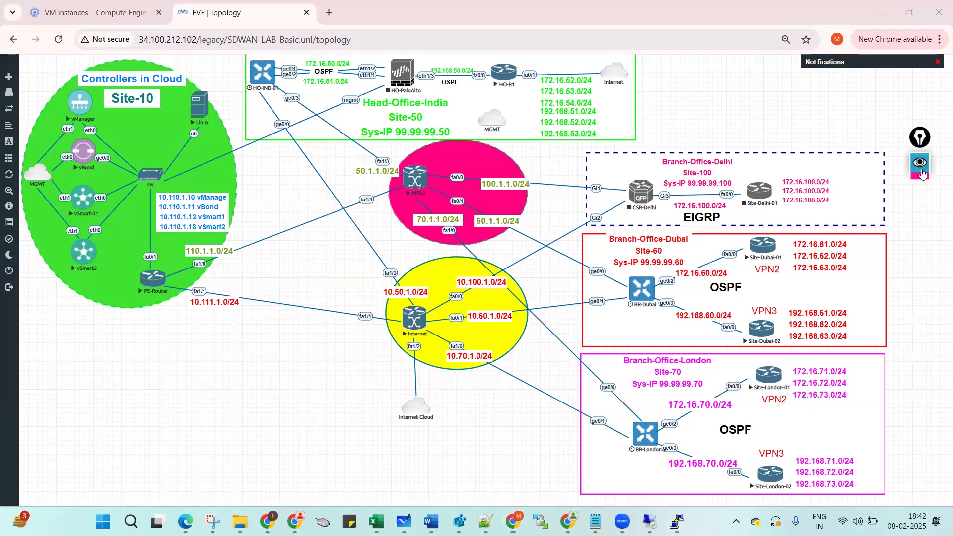
{"action": "left_click", "coordinate": [919, 218]}
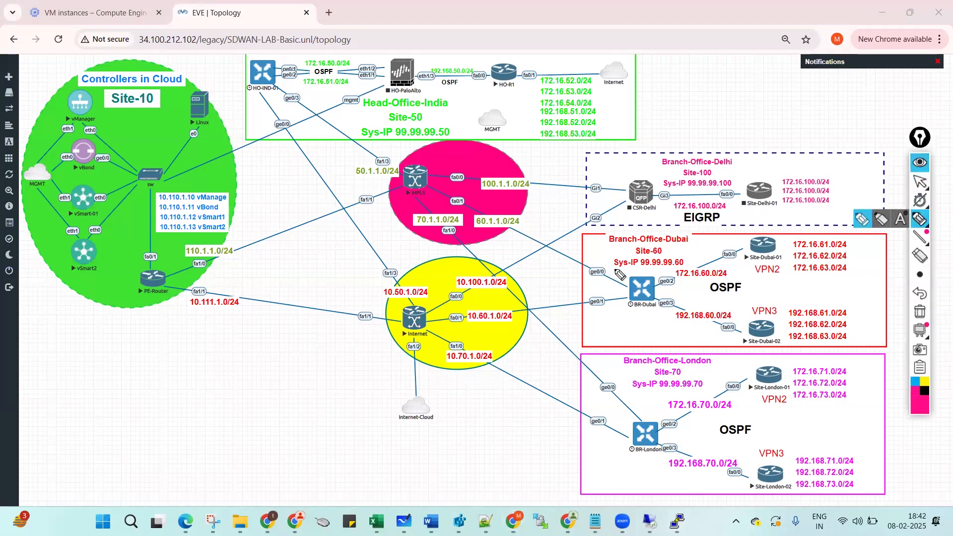
{"action": "left_click_drag", "start_coordinate": [615, 269], "coordinate": [678, 272]}
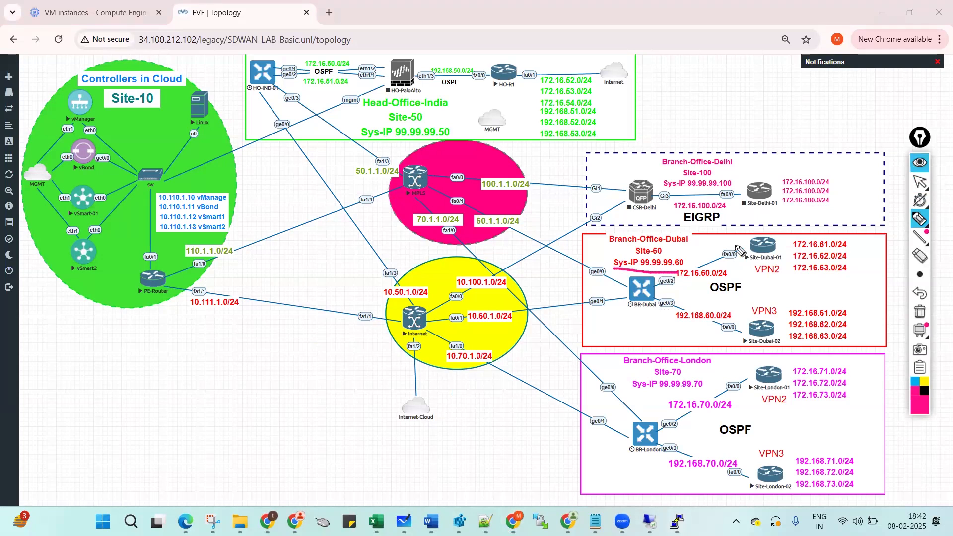
{"action": "left_click_drag", "start_coordinate": [665, 253], "coordinate": [685, 249]}
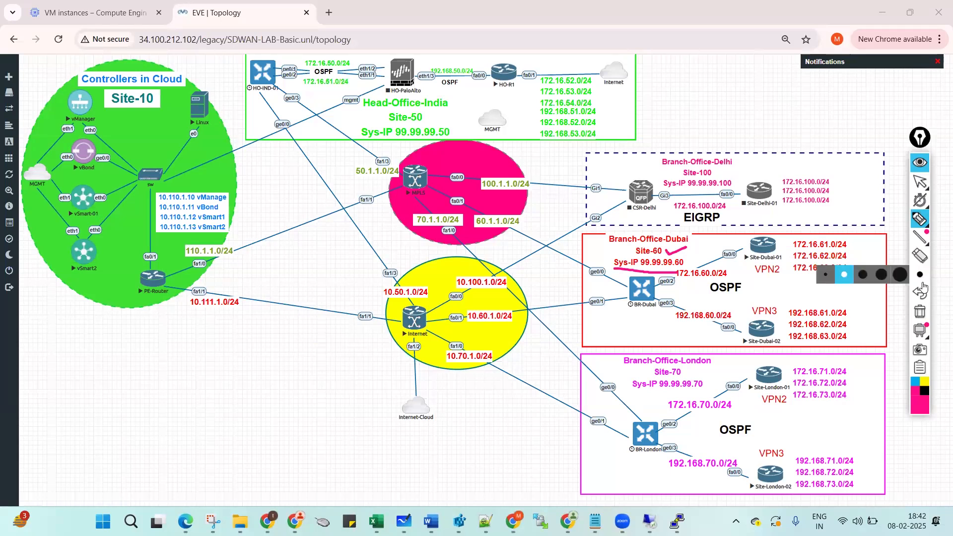
{"action": "left_click", "coordinate": [919, 311]}
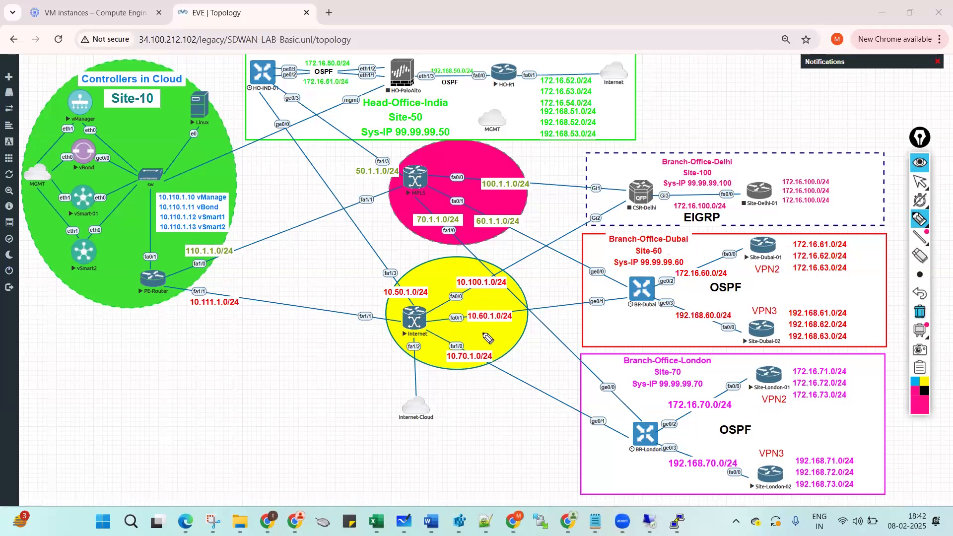
{"action": "left_click", "coordinate": [915, 168]}
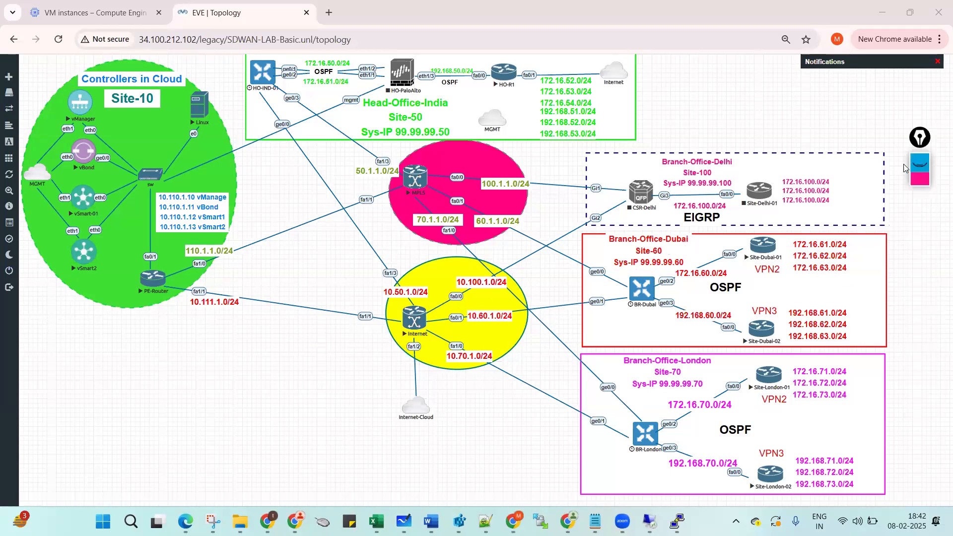
Bring the conf t Notepad script back to the front.
{"action": "mouse_move", "coordinate": [595, 521]}
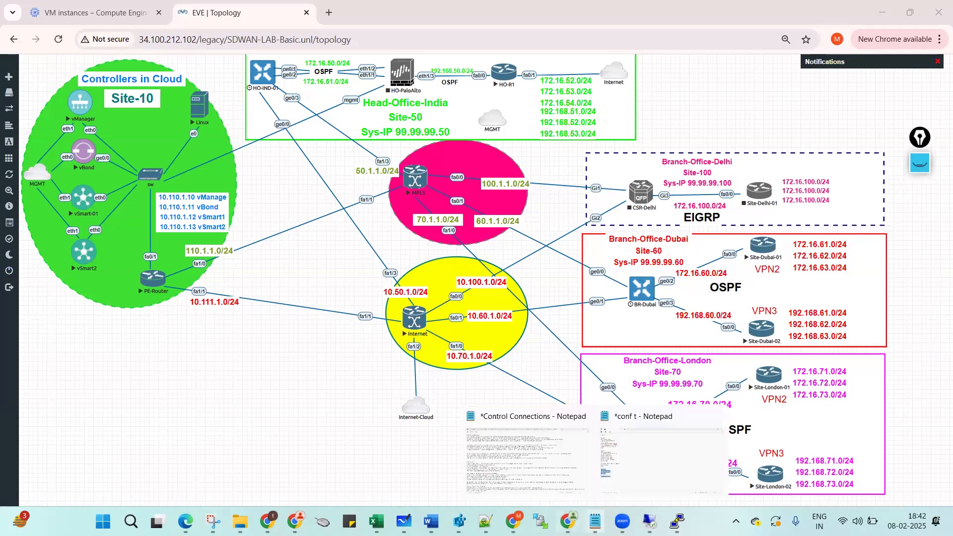
{"action": "mouse_move", "coordinate": [485, 521]}
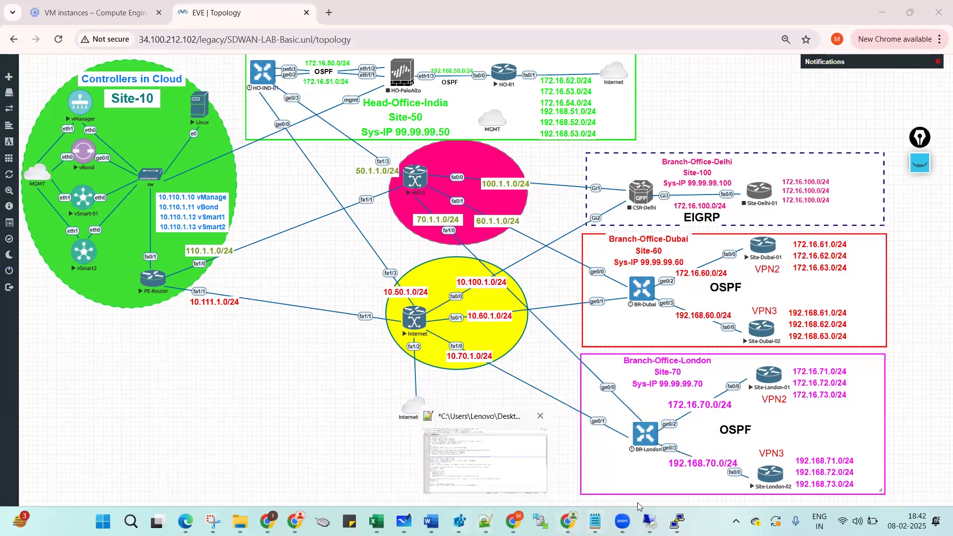
{"action": "left_click", "coordinate": [642, 468]}
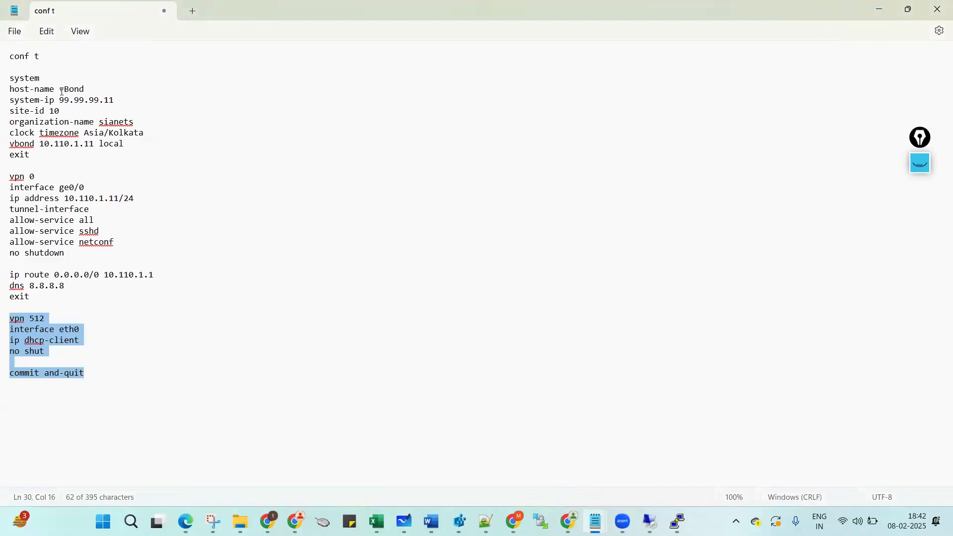
Change host-name to BR-Dubai, system-ip to 99.99.99.60 and site-id to 60 in the script.
{"action": "left_click_drag", "start_coordinate": [60, 90], "coordinate": [84, 93]}
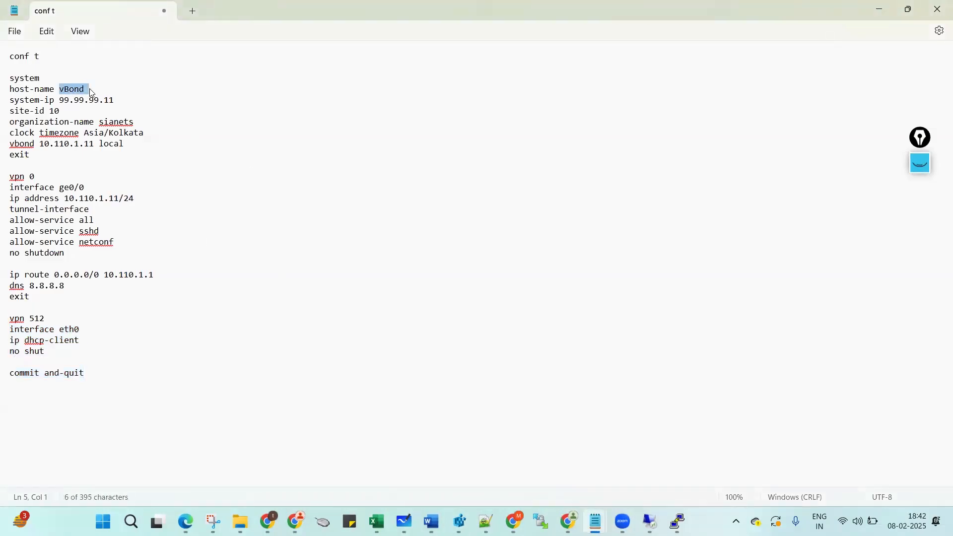
{"action": "type", "text": "BR-Dubai"}
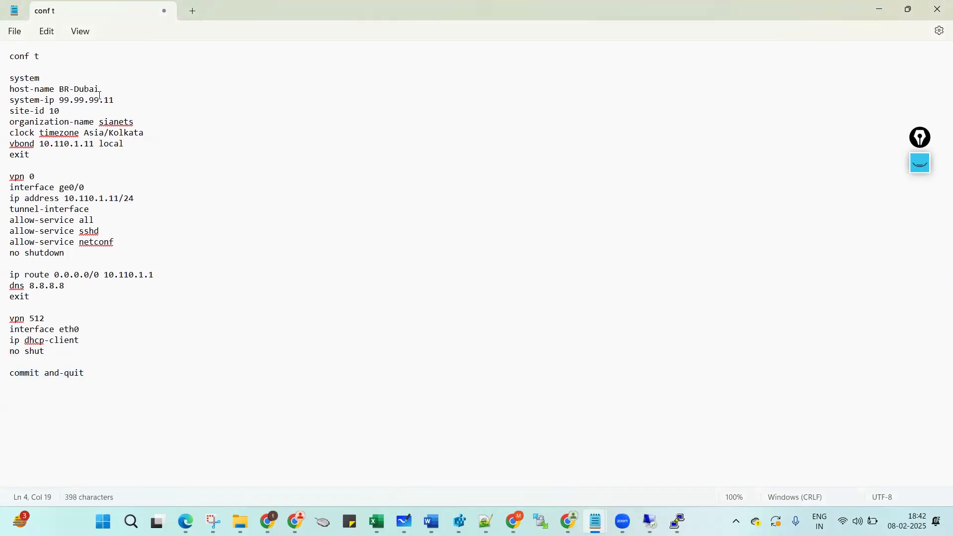
{"action": "left_click_drag", "start_coordinate": [106, 102], "coordinate": [115, 101]}
{"action": "type", "text": "60"}
{"action": "left_click", "coordinate": [70, 113]}
{"action": "key", "text": "shift+Left"}
{"action": "type", "text": "6"}
Remove 'local' from the vbond 10.110.1.11 line.
{"action": "double_click", "coordinate": [116, 144]}
{"action": "key", "text": "BackSpace"}
{"action": "key", "text": "BackSpace"}
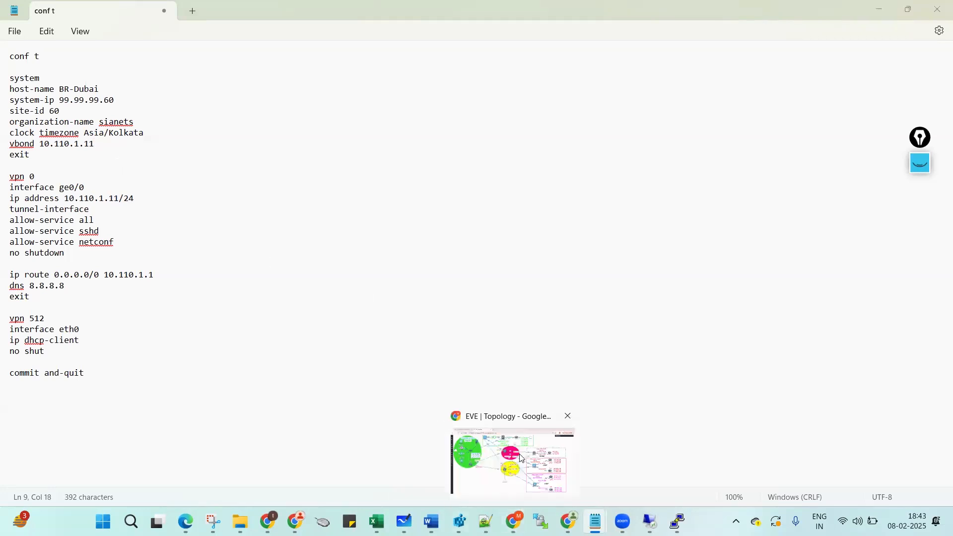
{"action": "key", "text": "alt+Tab"}
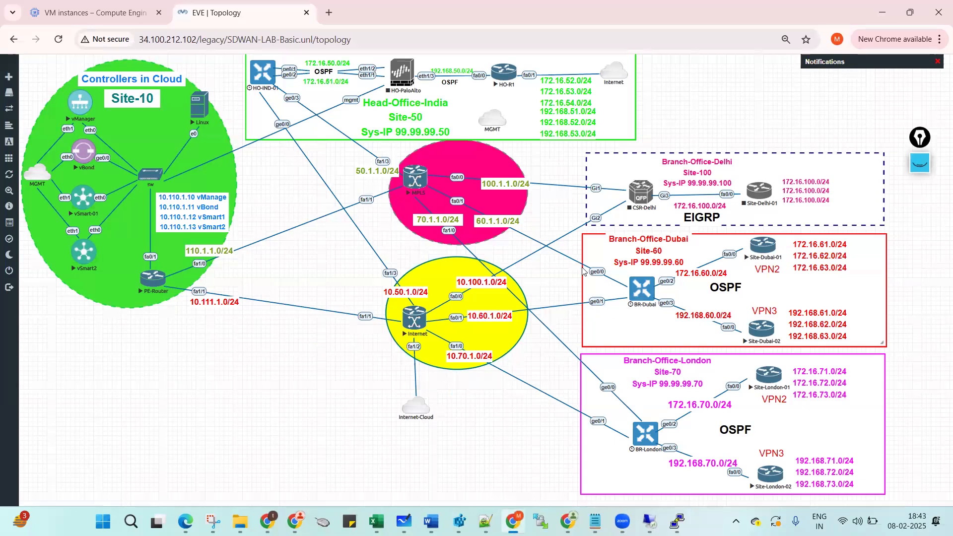
Highlight BR-Dubai's ge0/0 and ge0/1 links and trace its path through the Internet router to vManage.
{"action": "left_click", "coordinate": [921, 164]}
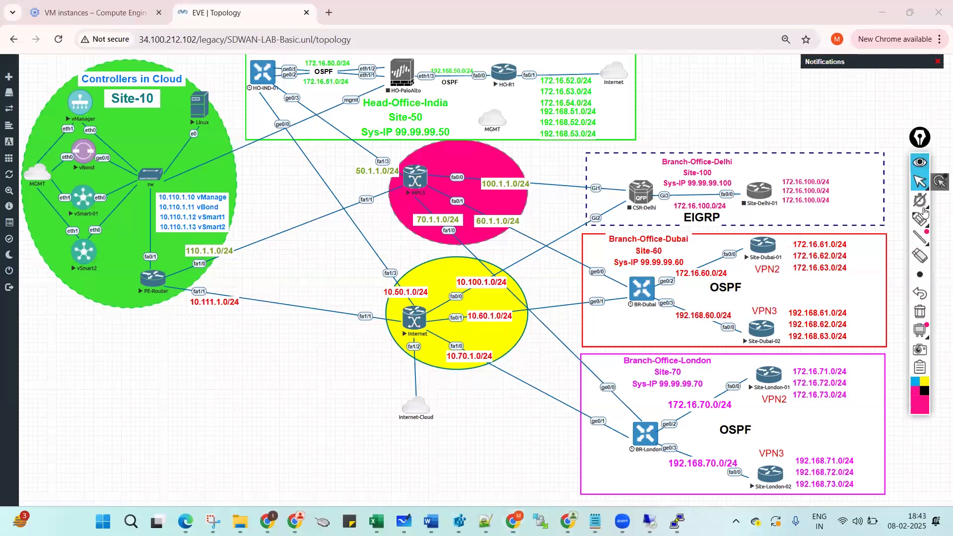
{"action": "left_click", "coordinate": [919, 218]}
{"action": "left_click_drag", "start_coordinate": [584, 273], "coordinate": [603, 270]}
{"action": "left_click_drag", "start_coordinate": [585, 306], "coordinate": [604, 299]}
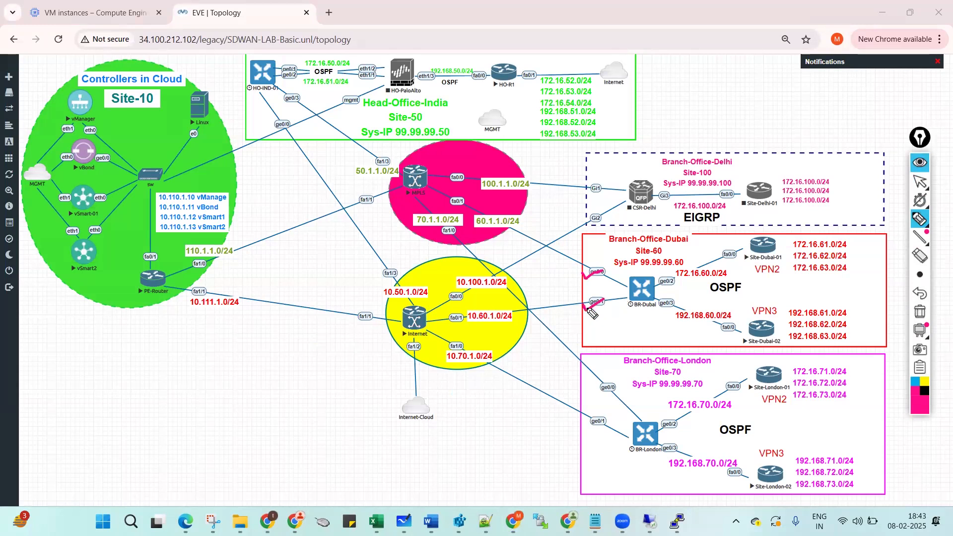
{"action": "mouse_move", "coordinate": [626, 298]}
{"action": "left_mouse_down"}
{"action": "mouse_move", "coordinate": [301, 297]}
{"action": "mouse_move", "coordinate": [183, 231]}
{"action": "left_mouse_up"}
{"action": "left_click_drag", "start_coordinate": [149, 179], "coordinate": [104, 124]}
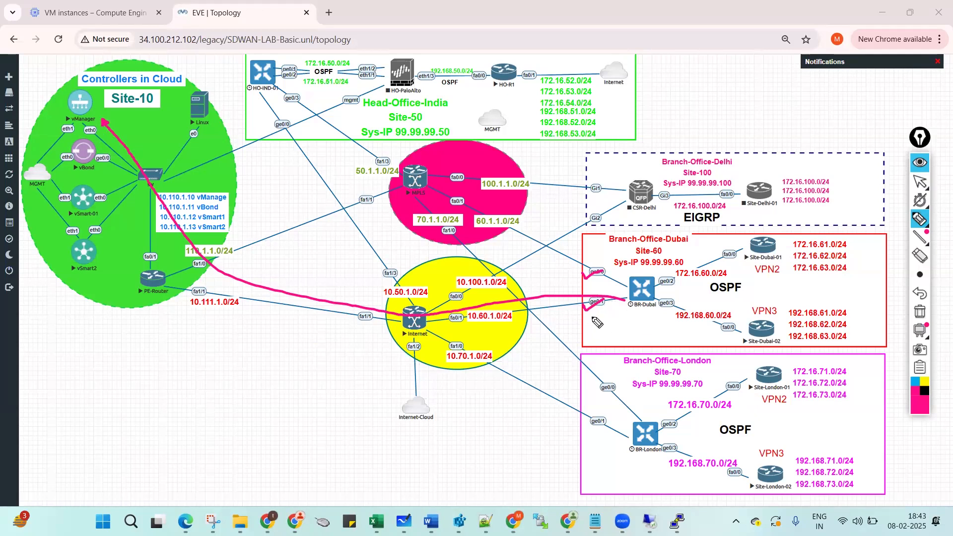
{"action": "left_click_drag", "start_coordinate": [595, 309], "coordinate": [605, 312]}
Clear all drawings from the topology, return to the arrow tool and hide the annotation toolbar.
{"action": "left_click", "coordinate": [920, 311]}
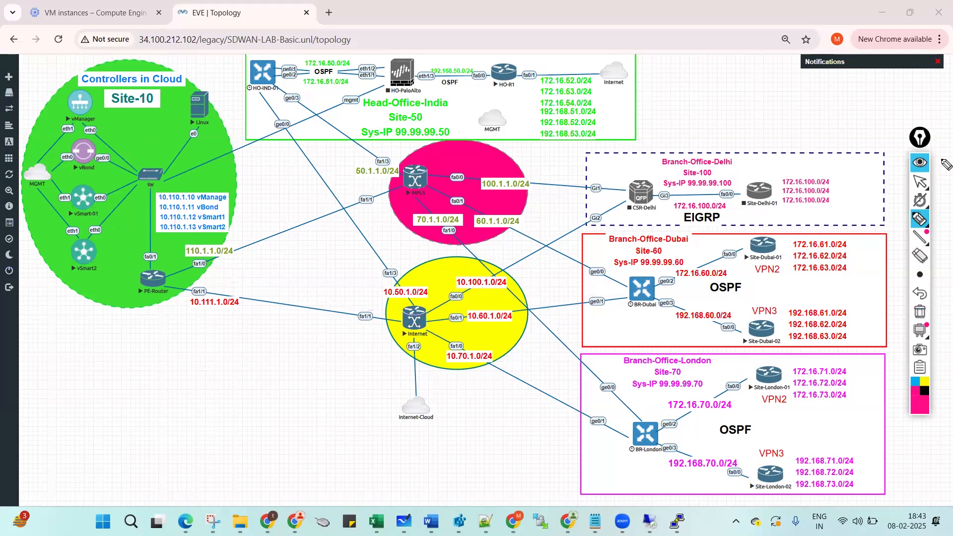
{"action": "left_click", "coordinate": [920, 182]}
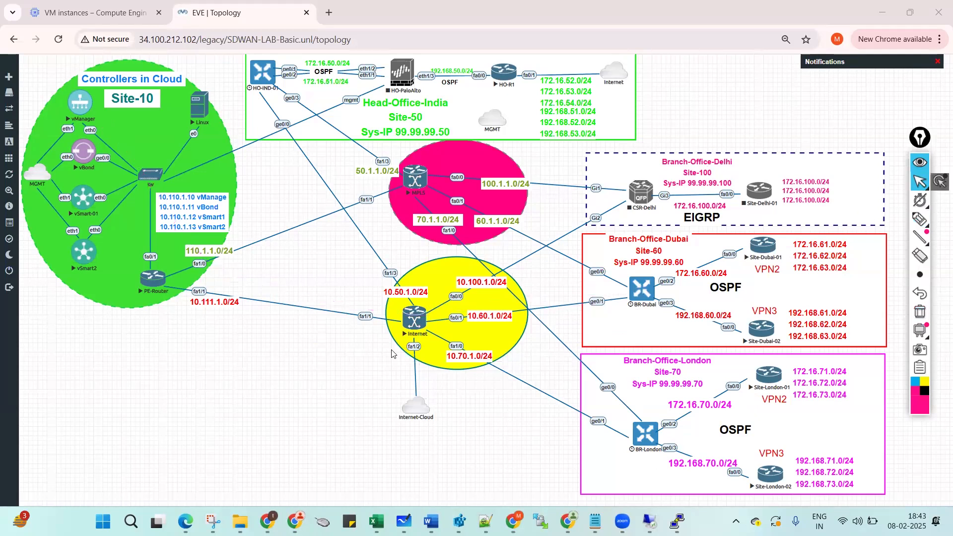
{"action": "left_click", "coordinate": [920, 162]}
{"action": "mouse_move", "coordinate": [598, 516]}
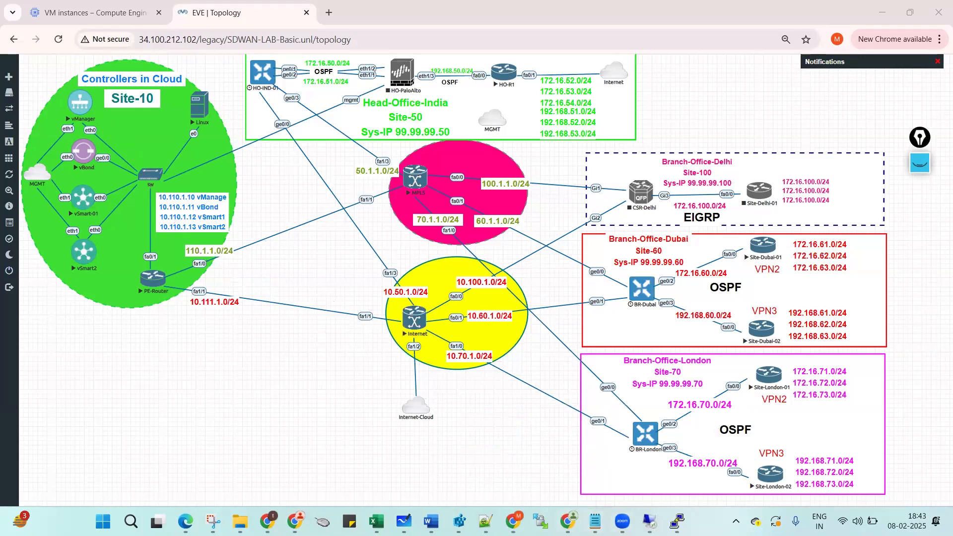
Change the line to 'no interface ge0/0' and add a duplicate below reading 'interface ge0/1'.
{"action": "left_click", "coordinate": [629, 474]}
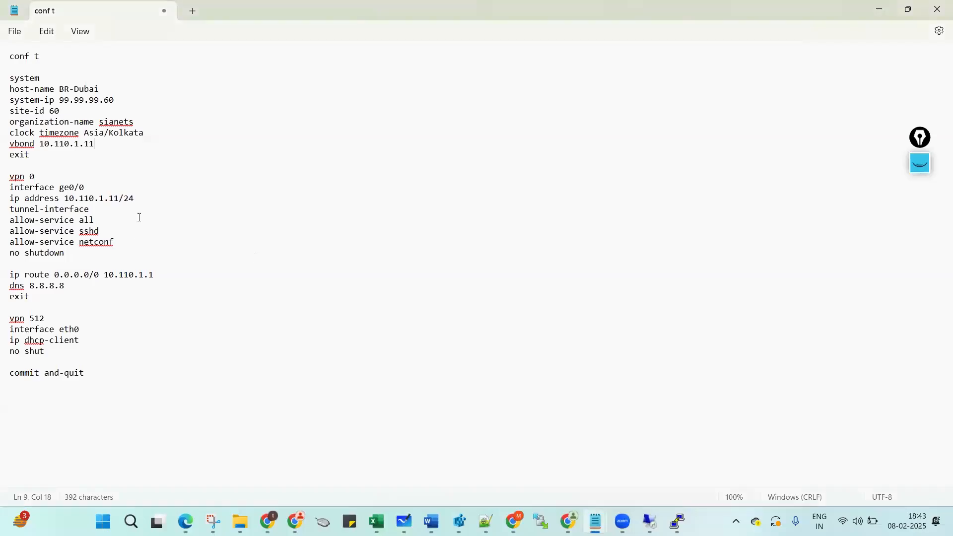
{"action": "left_click", "coordinate": [11, 190]}
{"action": "type", "text": "no"}
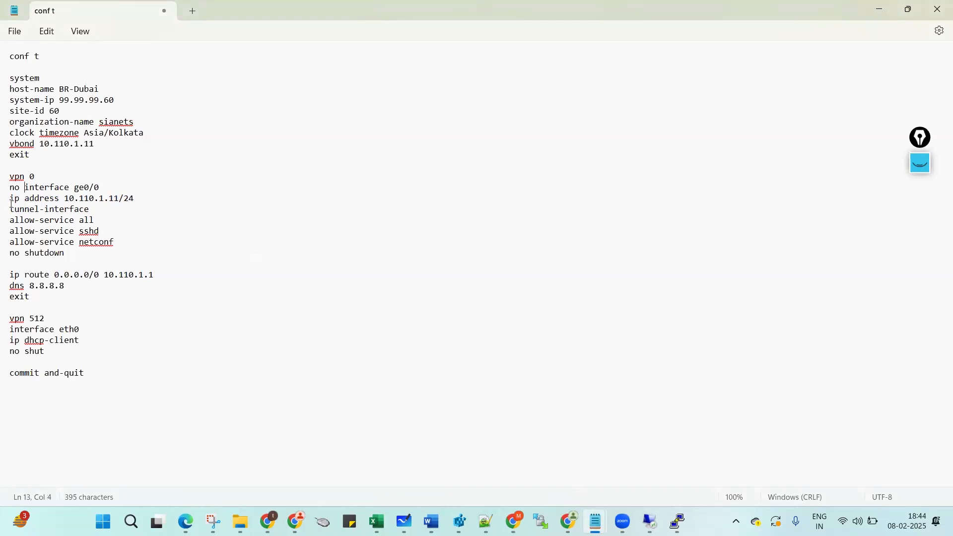
{"action": "left_click_drag", "start_coordinate": [10, 187], "coordinate": [12, 200]}
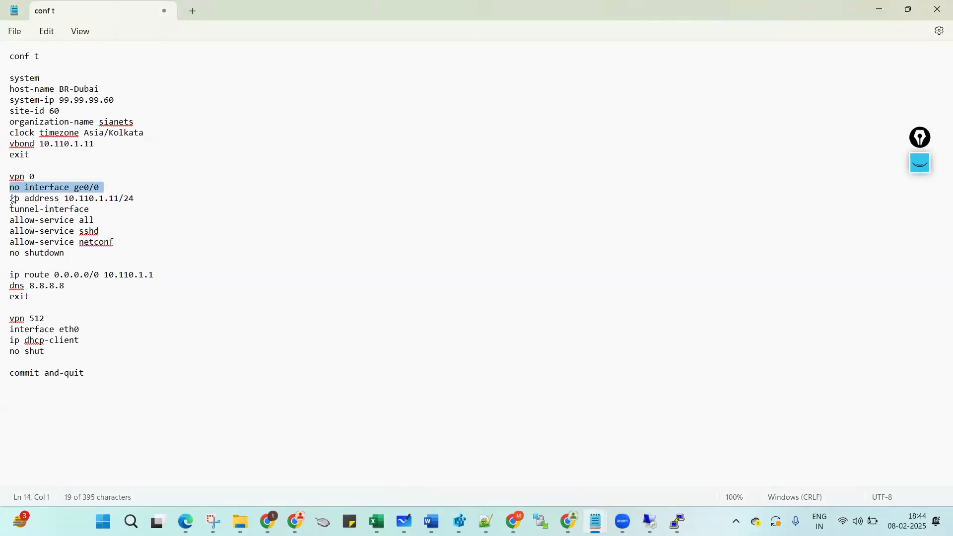
{"action": "key", "text": "ctrl+c"}
{"action": "left_click", "coordinate": [12, 199]}
{"action": "key", "text": "ctrl+v"}
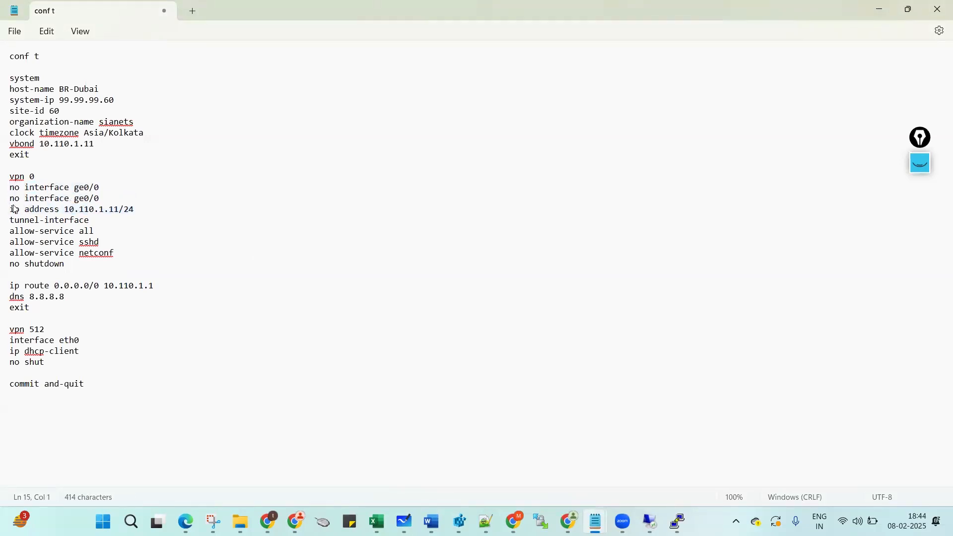
{"action": "key", "text": "ctrl+shift+Right"}
{"action": "key", "text": "Delete"}
{"action": "key", "text": "End"}
{"action": "type", "text": "1"}
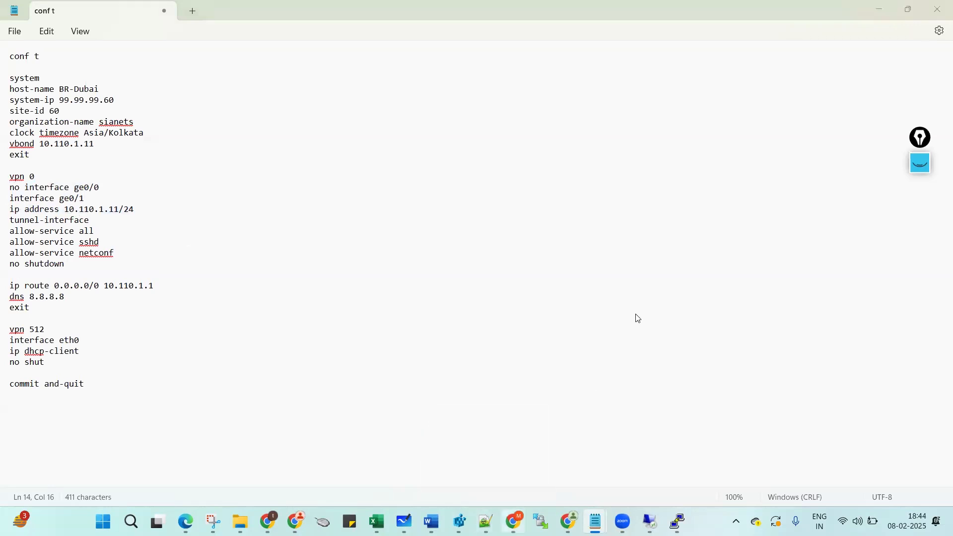
Check the topology for the ge0/1 subnet, then select 110 in the interface address.
{"action": "key", "text": "alt+Tab"}
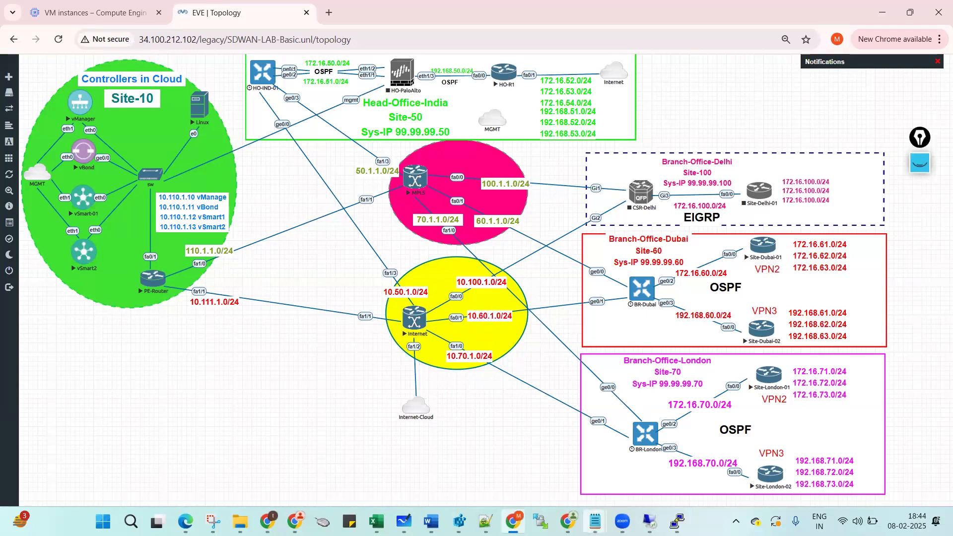
{"action": "mouse_move", "coordinate": [595, 521]}
{"action": "left_click", "coordinate": [664, 472]}
{"action": "double_click", "coordinate": [85, 210]}
Set the ge0/1 address to 10.60.1.1/24 and add 'encapsulation ipsec' under tunnel-interface.
{"action": "type", "text": "60"}
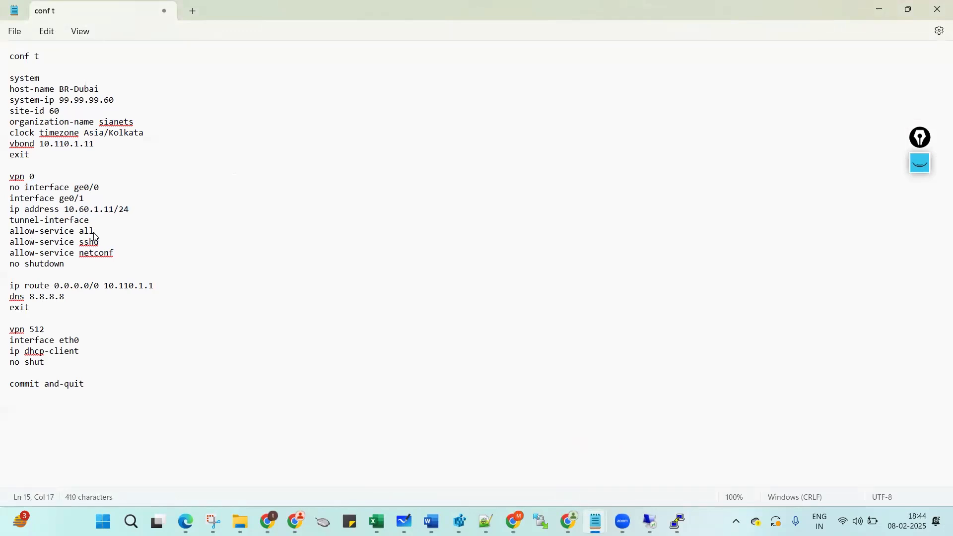
{"action": "left_click", "coordinate": [108, 209]}
{"action": "key", "text": "BackSpace"}
{"action": "left_click", "coordinate": [104, 224]}
{"action": "key", "text": "Return"}
{"action": "type", "text": "encap"}
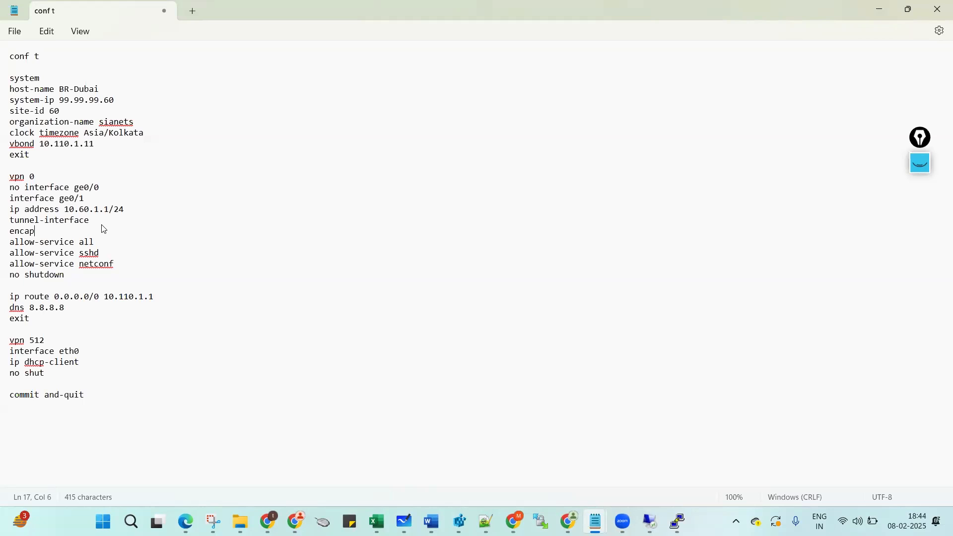
{"action": "type", "text": "sulation ipsec"}
Duplicate the 'allow-service netconf' line and change the copy to 'allow-service icmp'.
{"action": "left_click_drag", "start_coordinate": [14, 243], "coordinate": [97, 268]}
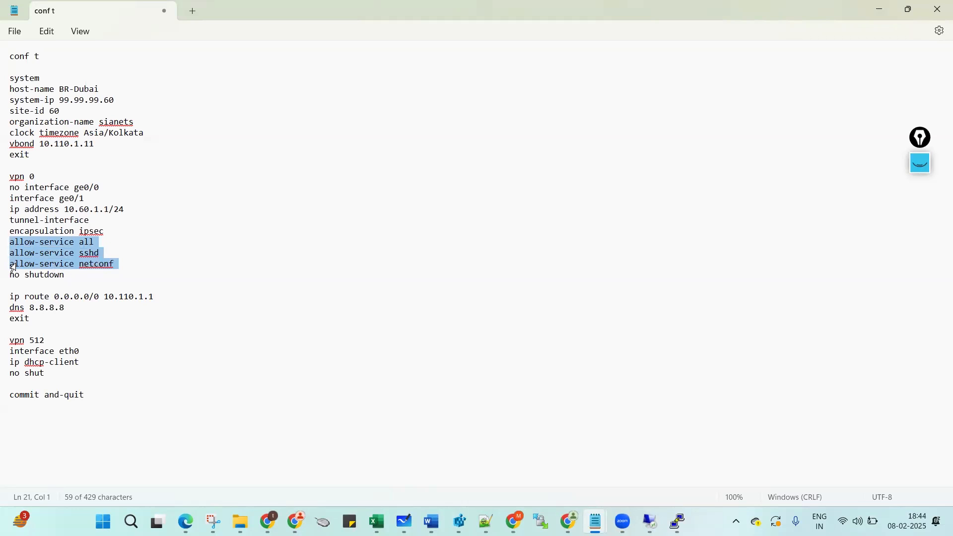
{"action": "left_click_drag", "start_coordinate": [11, 265], "coordinate": [123, 268]}
{"action": "key", "text": "ctrl+c"}
{"action": "left_click", "coordinate": [130, 266]}
{"action": "key", "text": "Return"}
{"action": "key", "text": "ctrl+v"}
{"action": "key", "text": "BackSpace"}
{"action": "key", "text": "ctrl+a"}
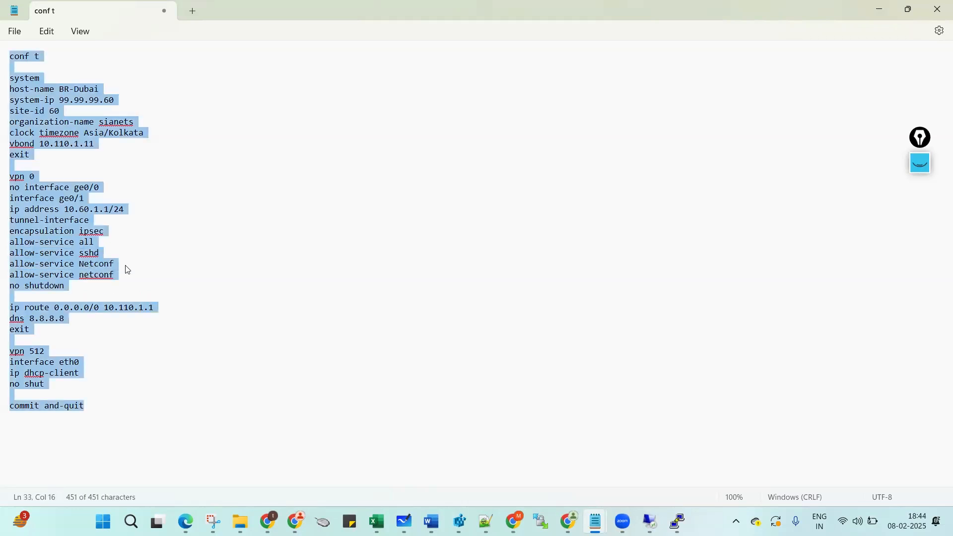
{"action": "left_click", "coordinate": [124, 276]}
{"action": "double_click", "coordinate": [124, 275]}
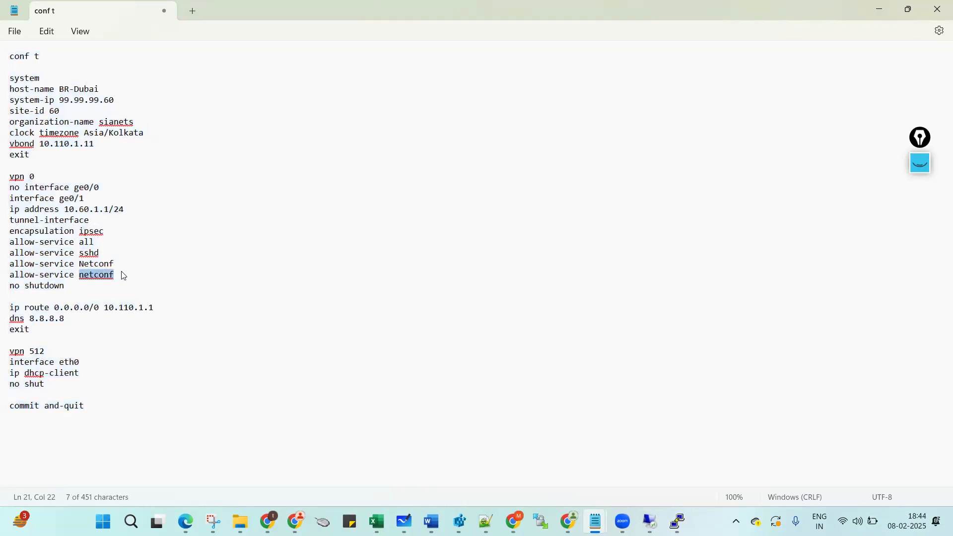
{"action": "type", "text": "icmp"}
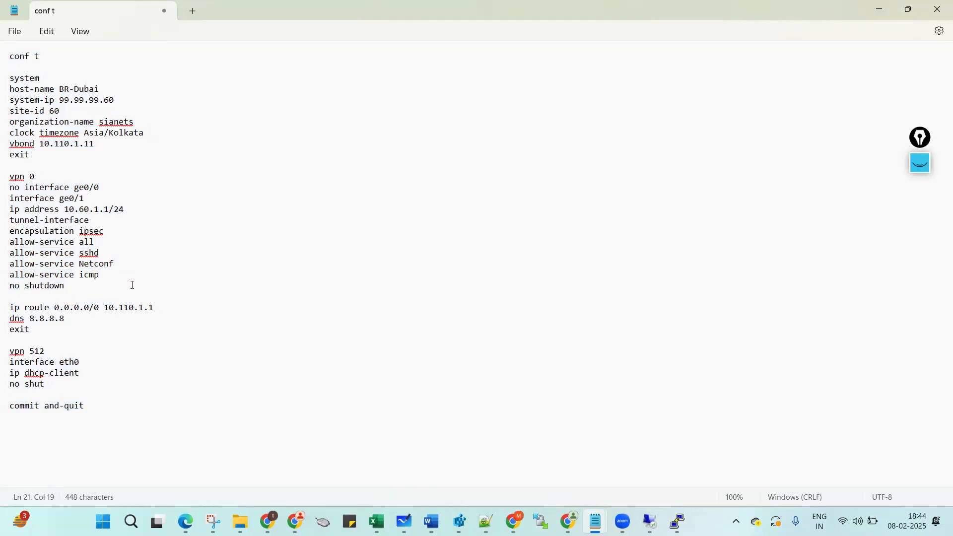
Point the default route gateway at 10.60.1.254 and select the conf t through exit block.
{"action": "left_click", "coordinate": [95, 295]}
{"action": "left_click", "coordinate": [78, 287]}
{"action": "left_click_drag", "start_coordinate": [120, 306], "coordinate": [158, 310]}
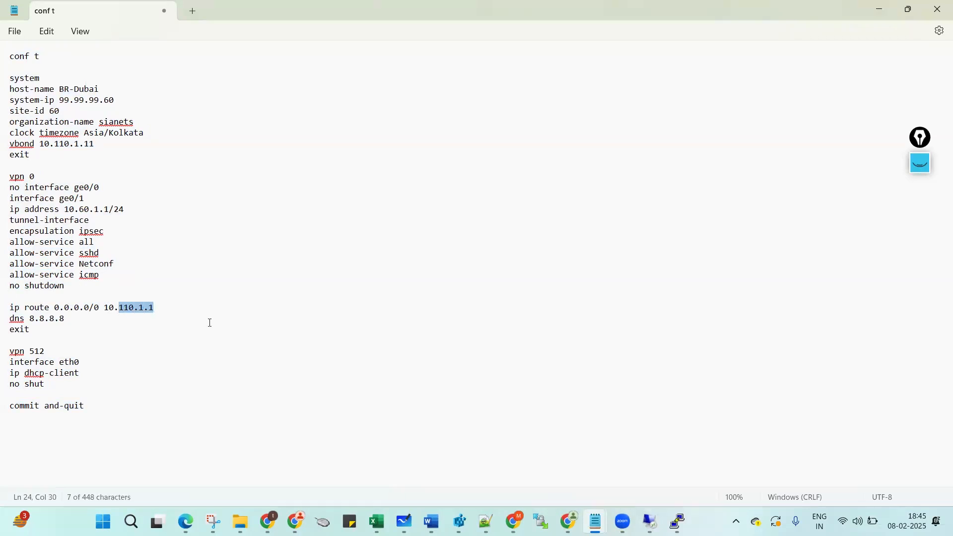
{"action": "type", "text": "60.1.254"}
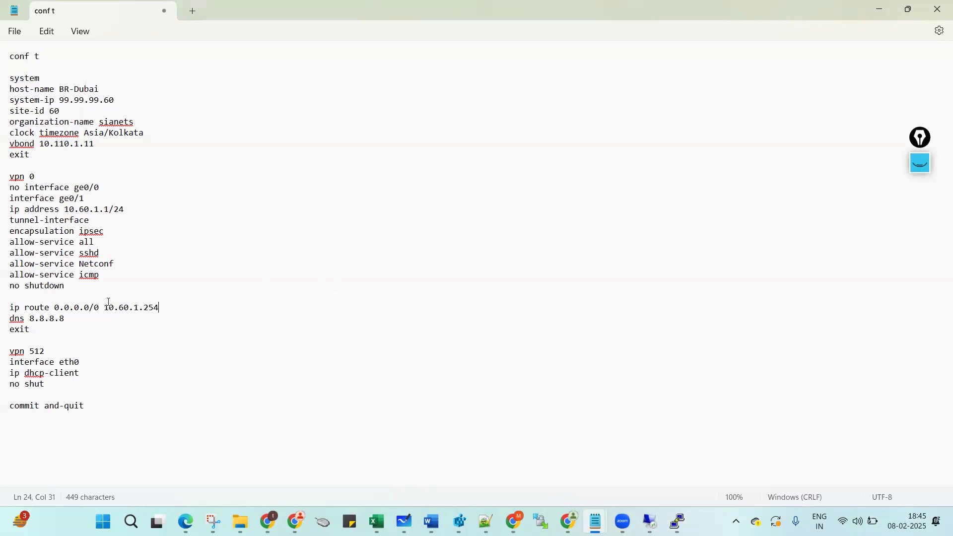
{"action": "key", "text": "Up"}
{"action": "key", "text": "Up"}
{"action": "key", "text": "Up"}
{"action": "key", "text": "Up"}
{"action": "key", "text": "Up"}
{"action": "left_click_drag", "start_coordinate": [11, 59], "coordinate": [12, 168]}
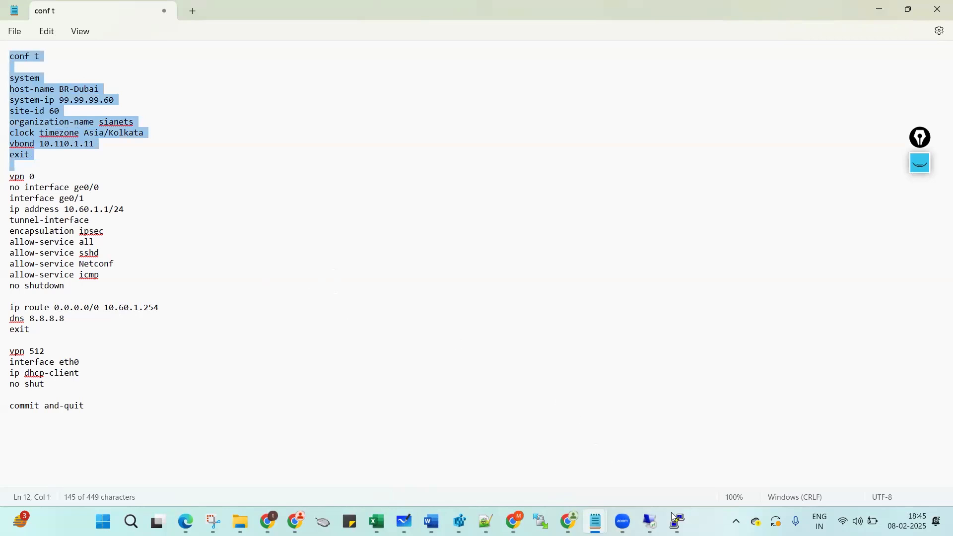
Paste the system configuration block into the BR-Dubai terminal and run it.
{"action": "mouse_move", "coordinate": [676, 520]}
{"action": "left_click", "coordinate": [668, 456]}
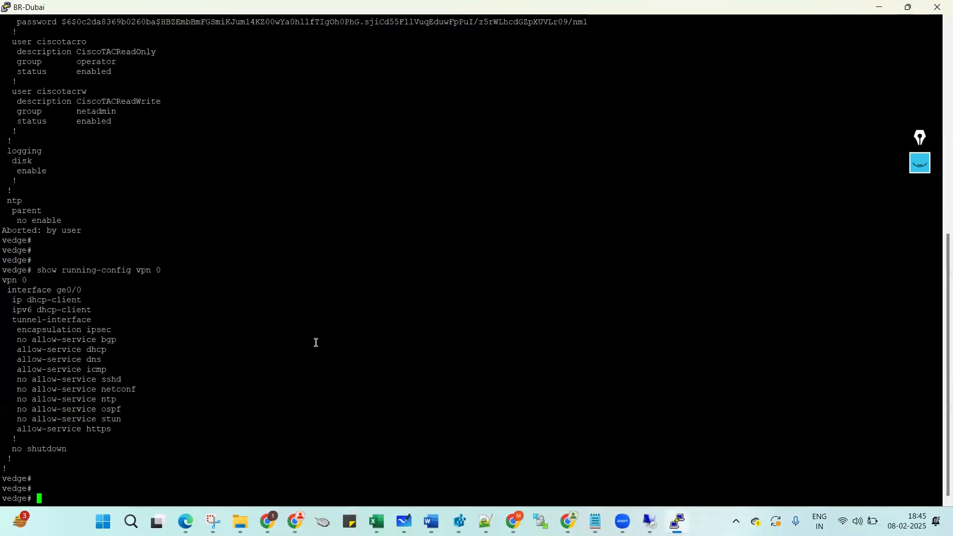
{"action": "key", "text": "Return"}
{"action": "key", "text": "Return"}
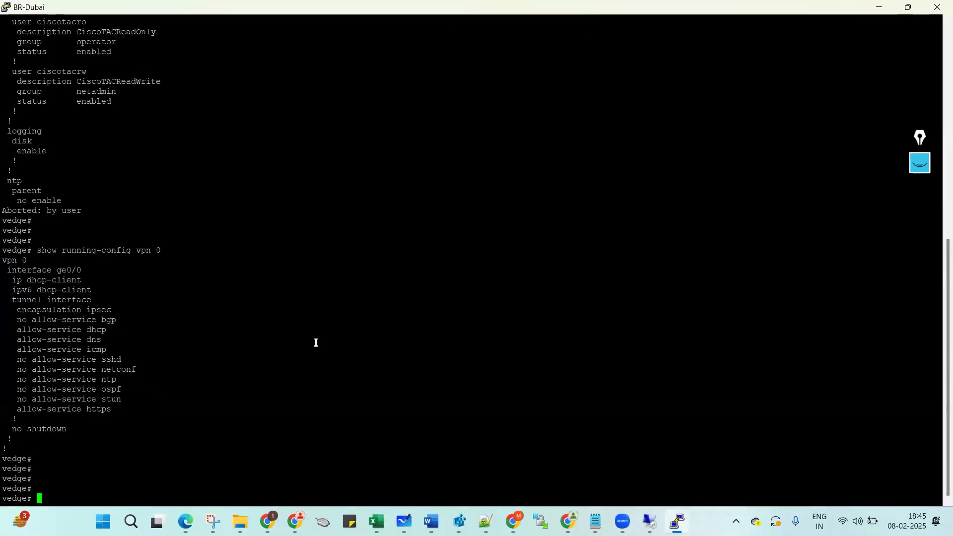
{"action": "right_click", "coordinate": [316, 343]}
{"action": "key", "text": "Return"}
{"action": "key", "text": "Return"}
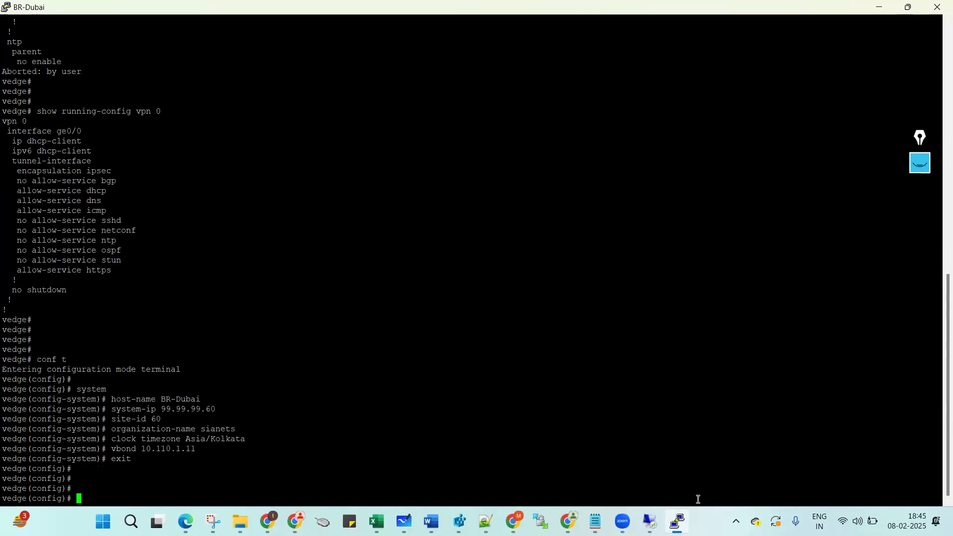
Copy the vpn 0 section through no shutdown from the notes and paste it into BR-Dubai.
{"action": "mouse_move", "coordinate": [595, 521]}
{"action": "left_click", "coordinate": [662, 458]}
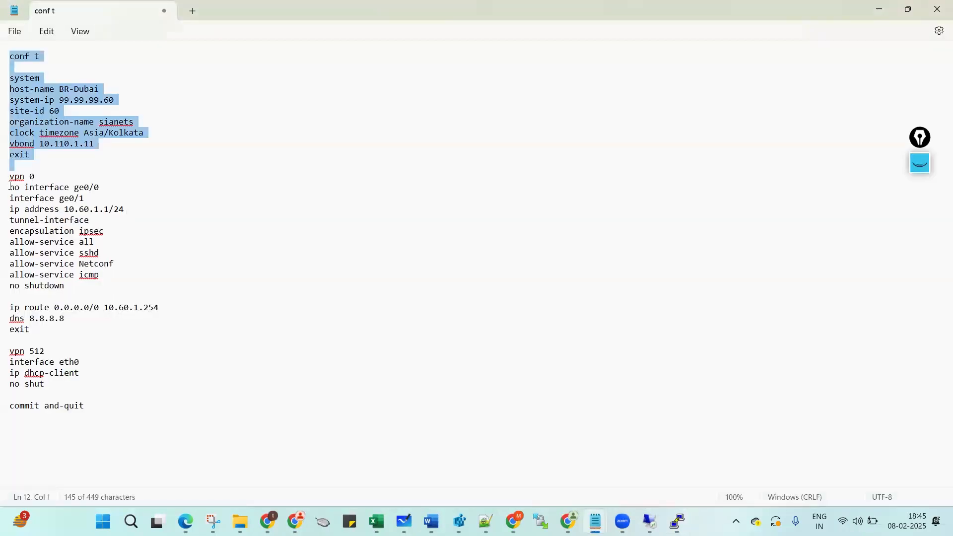
{"action": "left_click_drag", "start_coordinate": [6, 181], "coordinate": [3, 306]}
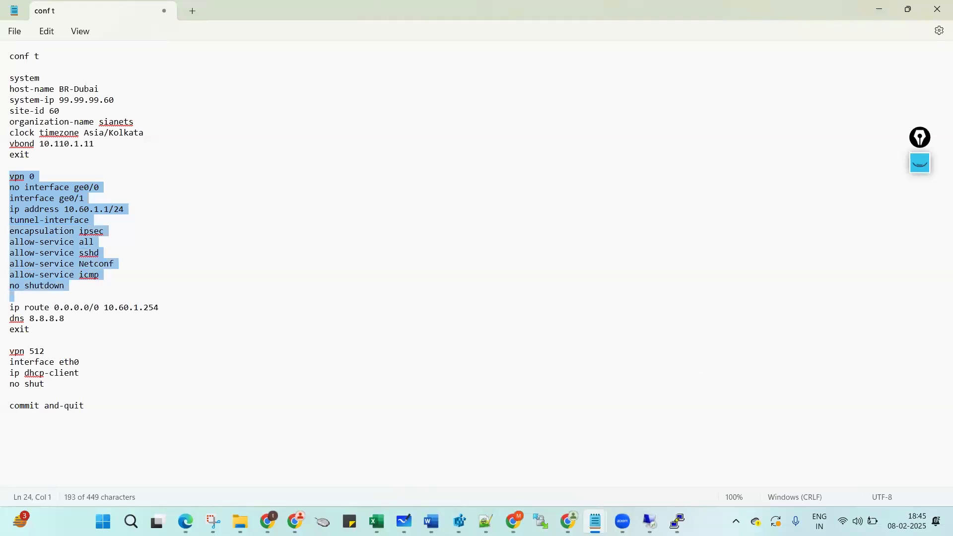
{"action": "mouse_move", "coordinate": [677, 521]}
{"action": "left_click", "coordinate": [706, 466]}
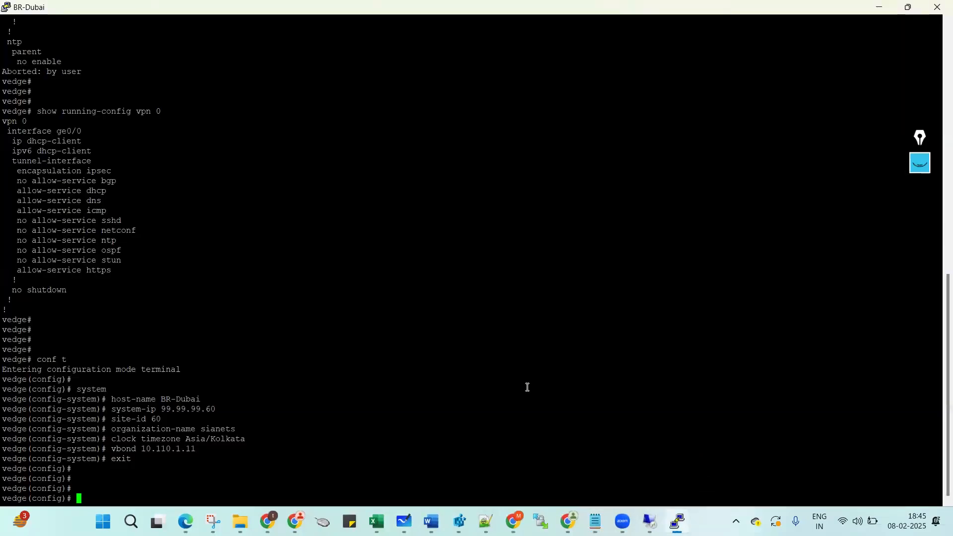
{"action": "right_click", "coordinate": [510, 385]}
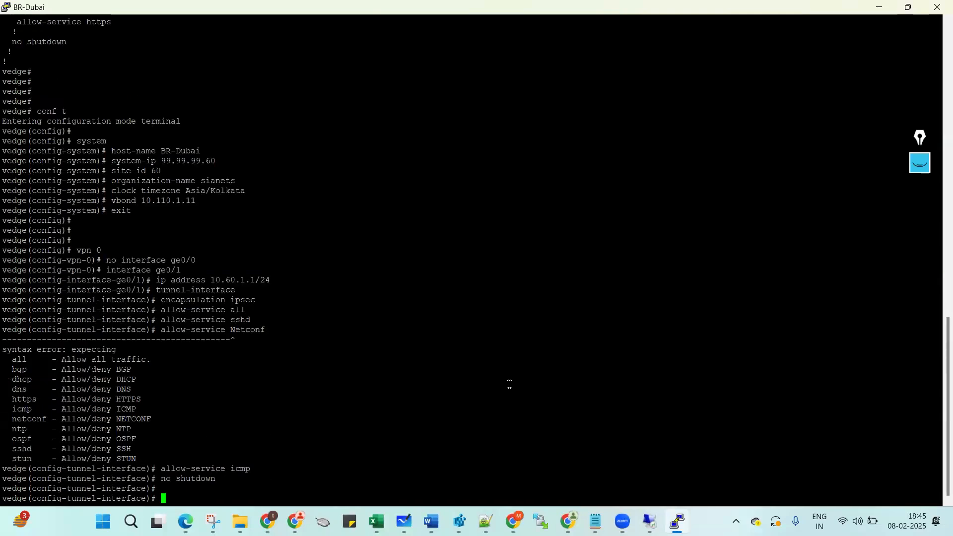
Fix the failed 'allow-service Netconf' to lowercase 'netconf' in the terminal and in the notes.
{"action": "key", "text": "Up"}
{"action": "key", "text": "Up"}
{"action": "key", "text": "Up"}
{"action": "key", "text": "Left"}
{"action": "key", "text": "Left"}
{"action": "key", "text": "Left"}
{"action": "key", "text": "Left"}
{"action": "key", "text": "Left"}
{"action": "key", "text": "Left"}
{"action": "key", "text": "BackSpace"}
{"action": "type", "text": "n"}
{"action": "key", "text": "Return"}
{"action": "key", "text": "Return"}
{"action": "key", "text": "Return"}
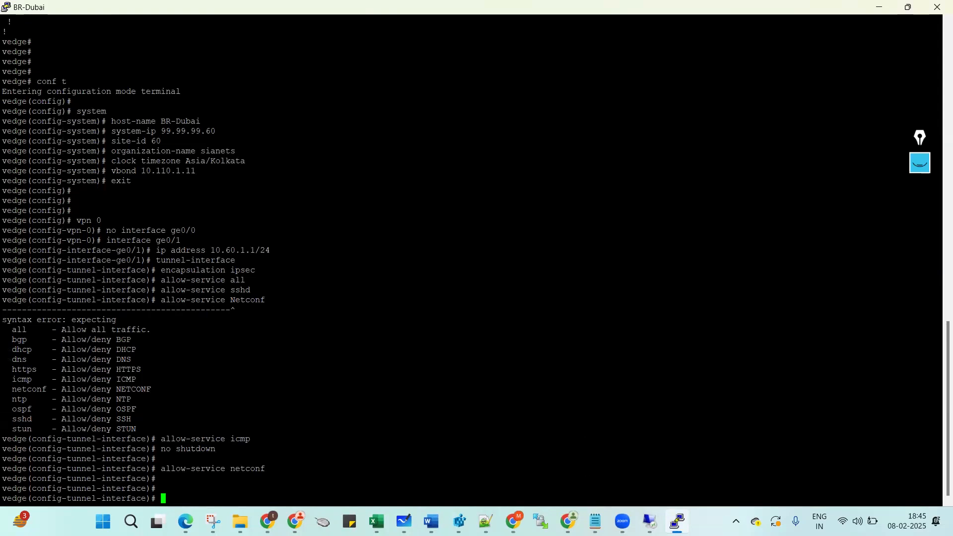
{"action": "mouse_move", "coordinate": [595, 521]}
{"action": "left_click", "coordinate": [650, 471]}
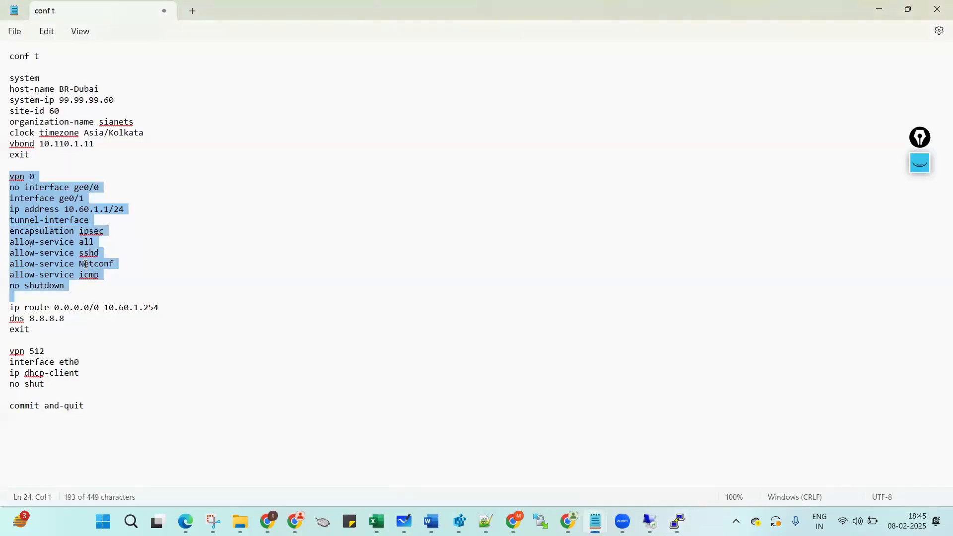
{"action": "left_click", "coordinate": [86, 265]}
{"action": "key", "text": "BackSpace"}
{"action": "type", "text": "n"}
Exit the tunnel interface and ge0/1 interface configuration levels on BR-Dubai.
{"action": "mouse_move", "coordinate": [677, 520]}
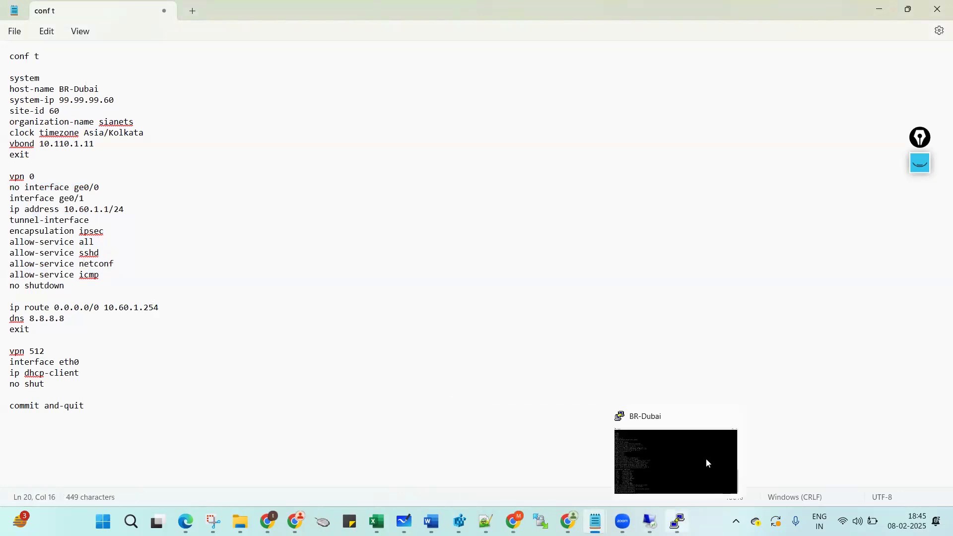
{"action": "left_click", "coordinate": [706, 457]}
{"action": "type", "text": "exit"}
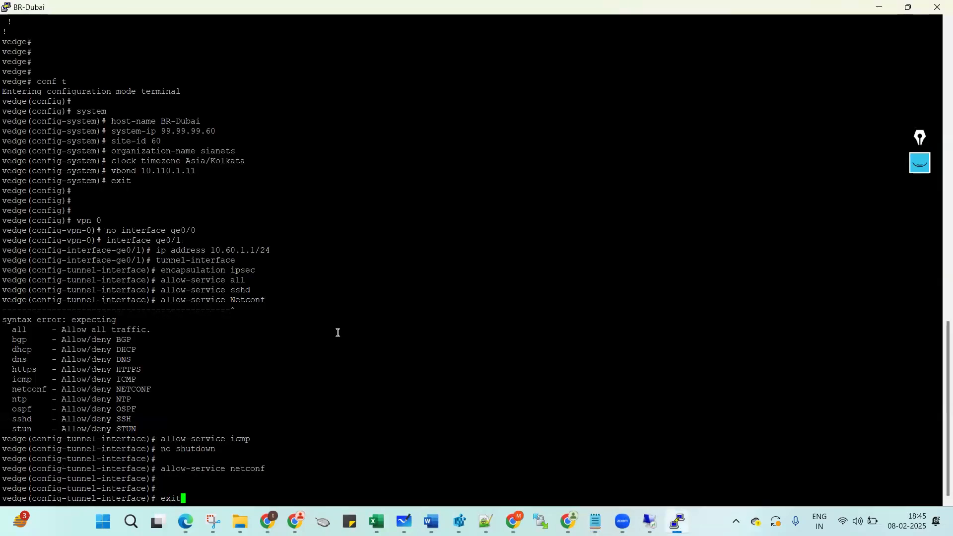
{"action": "key", "text": "Return"}
{"action": "type", "text": "exit"}
{"action": "key", "text": "Return"}
{"action": "key", "text": "Return"}
{"action": "key", "text": "Return"}
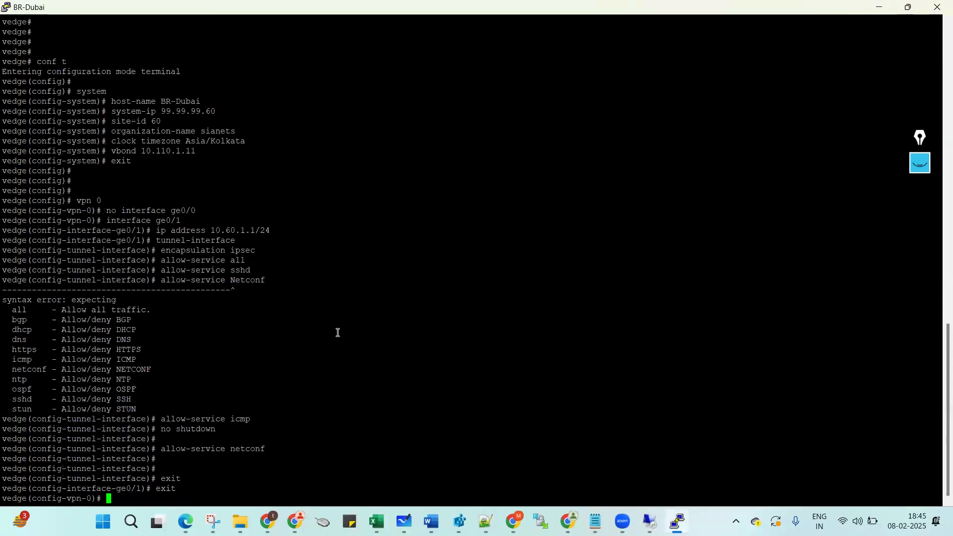
Paste and run the VPN 0 default route and DNS 8.8.8.8 lines on BR-Dubai.
{"action": "mouse_move", "coordinate": [595, 521]}
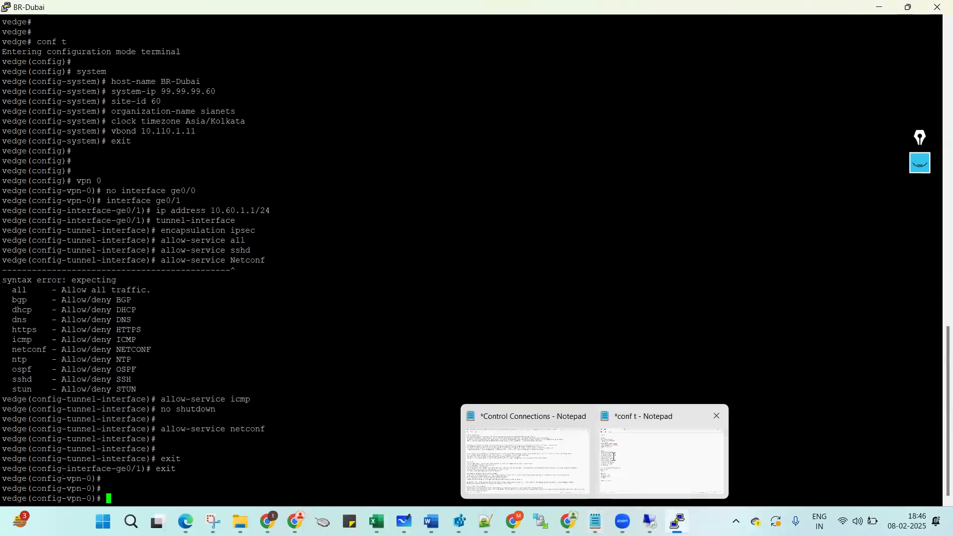
{"action": "left_click", "coordinate": [665, 457]}
{"action": "left_click_drag", "start_coordinate": [10, 308], "coordinate": [5, 340]}
{"action": "key", "text": "ctrl+c"}
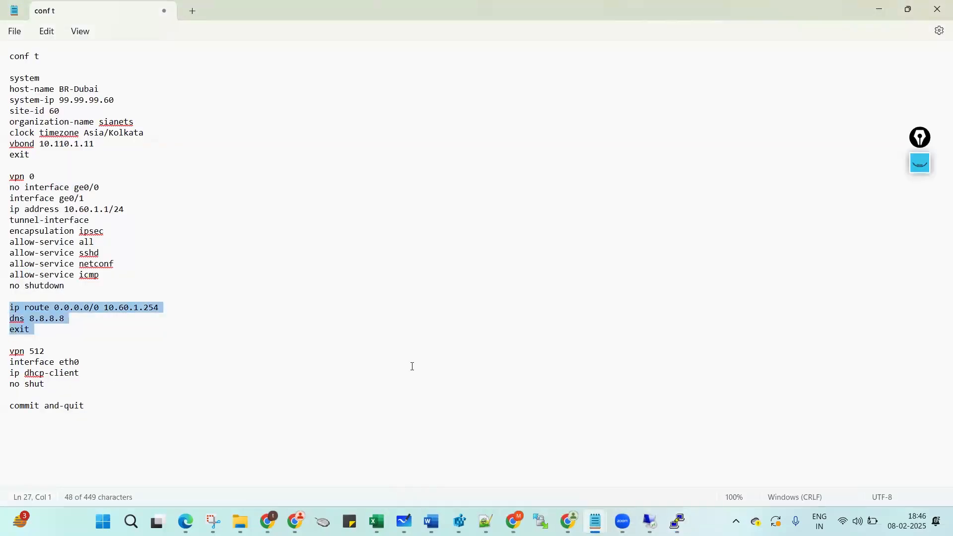
{"action": "mouse_move", "coordinate": [677, 521]}
{"action": "left_click", "coordinate": [669, 461]}
{"action": "right_click", "coordinate": [410, 361]}
{"action": "key", "text": "Return"}
{"action": "key", "text": "Return"}
{"action": "key", "text": "Return"}
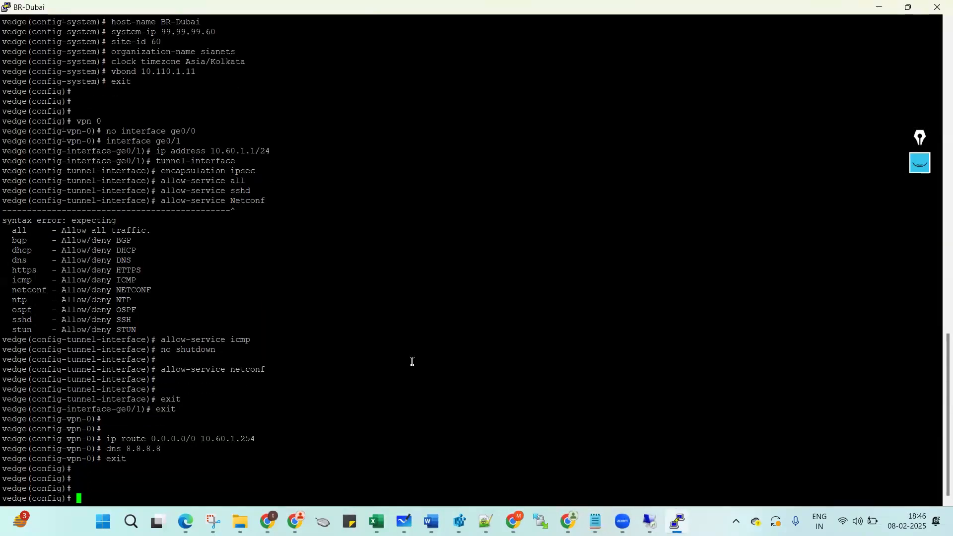
Paste the vpn 512 eth0 DHCP block and commit and-quit, getting 'Commit complete.'.
{"action": "mouse_move", "coordinate": [595, 520]}
{"action": "left_click", "coordinate": [655, 457]}
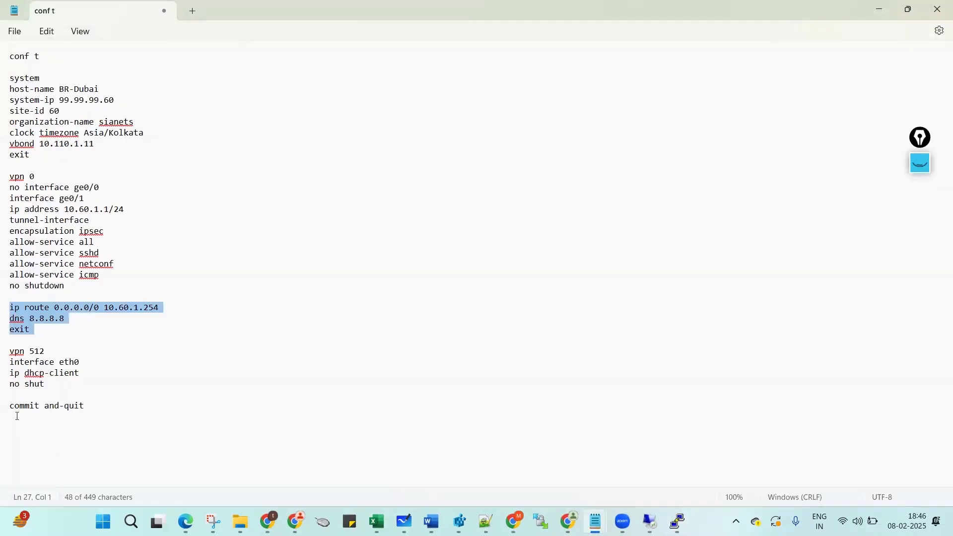
{"action": "left_click_drag", "start_coordinate": [4, 351], "coordinate": [5, 362]}
{"action": "left_click_drag", "start_coordinate": [3, 414], "coordinate": [10, 415]}
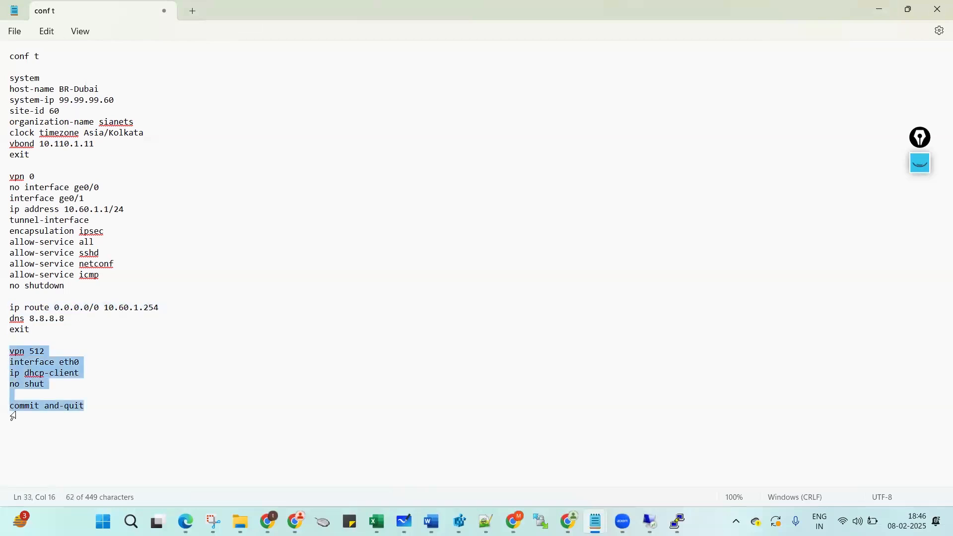
{"action": "key", "text": "ctrl+c"}
{"action": "mouse_move", "coordinate": [678, 521]}
{"action": "left_click", "coordinate": [708, 460]}
{"action": "right_click", "coordinate": [433, 350]}
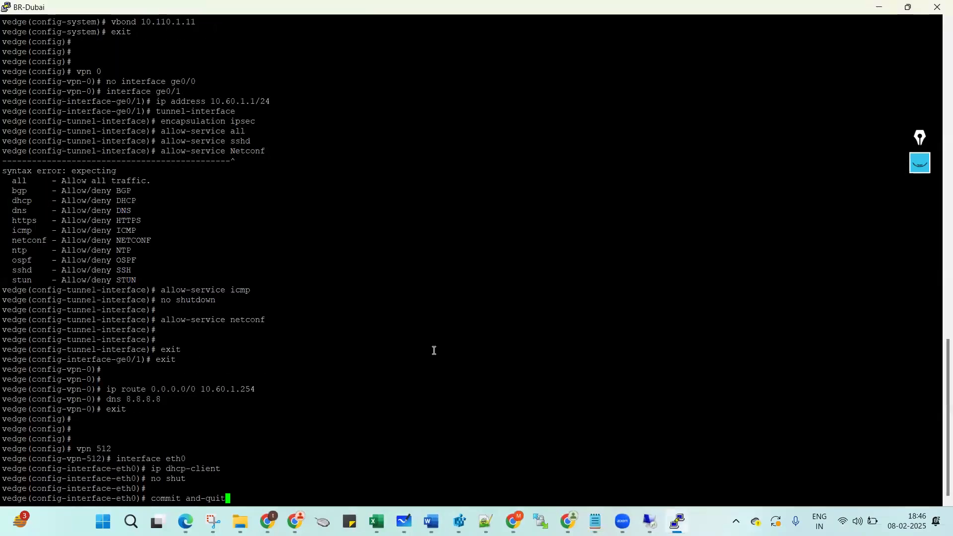
{"action": "key", "text": "Return"}
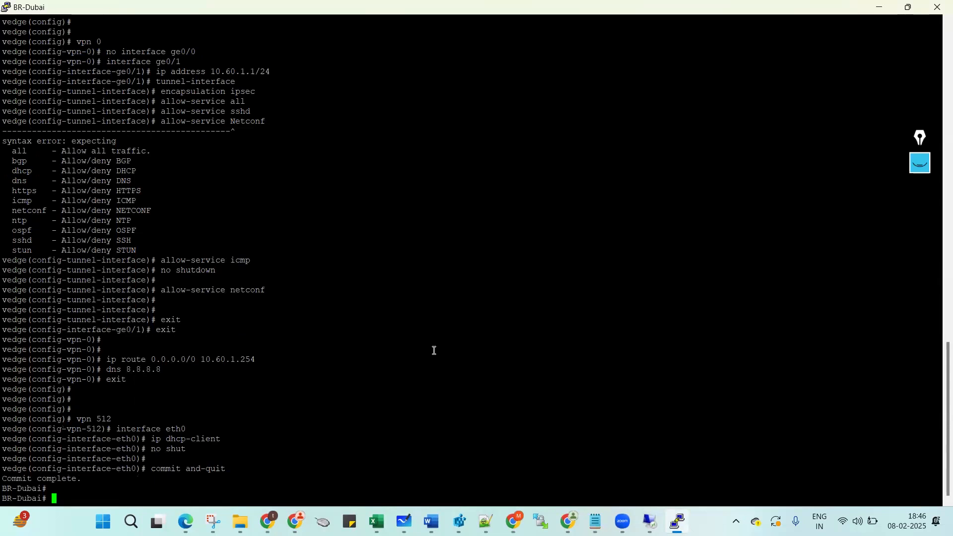
Show the running system config, checking system-ip 99.99.99.60, site-id 60 and vbond 10.110.1.11.
{"action": "triple_click", "coordinate": [141, 392]}
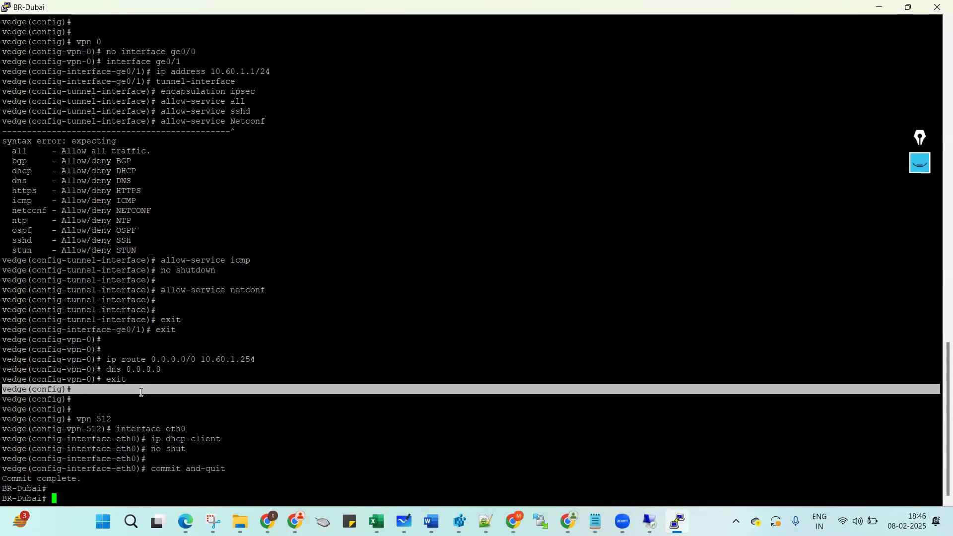
{"action": "key", "text": "Return"}
{"action": "type", "text": "show running-config system"}
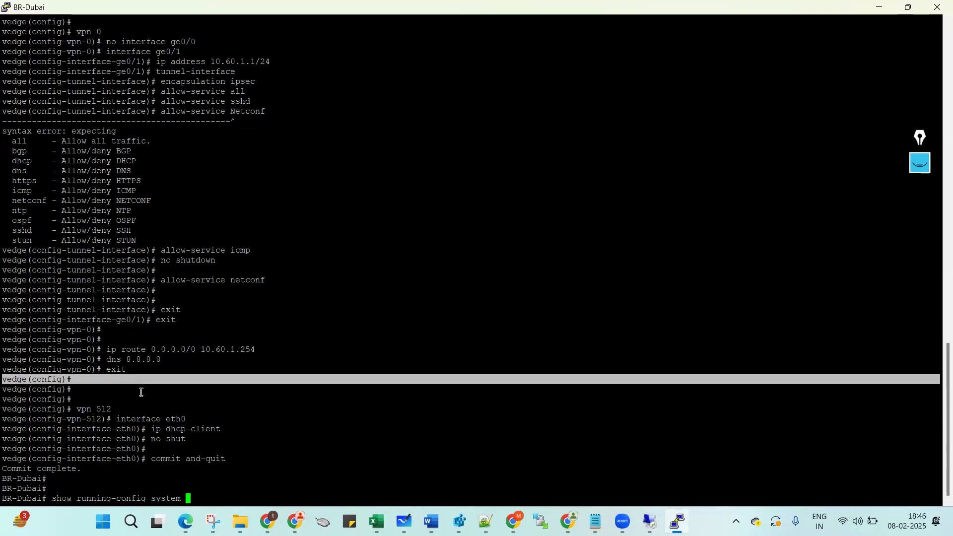
{"action": "key", "text": "Return"}
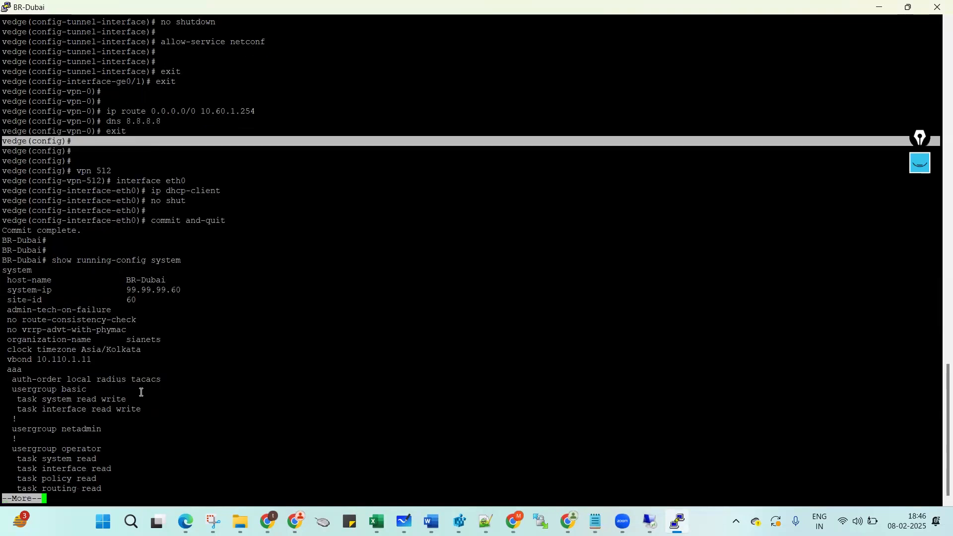
{"action": "double_click", "coordinate": [132, 292]}
{"action": "double_click", "coordinate": [132, 300]}
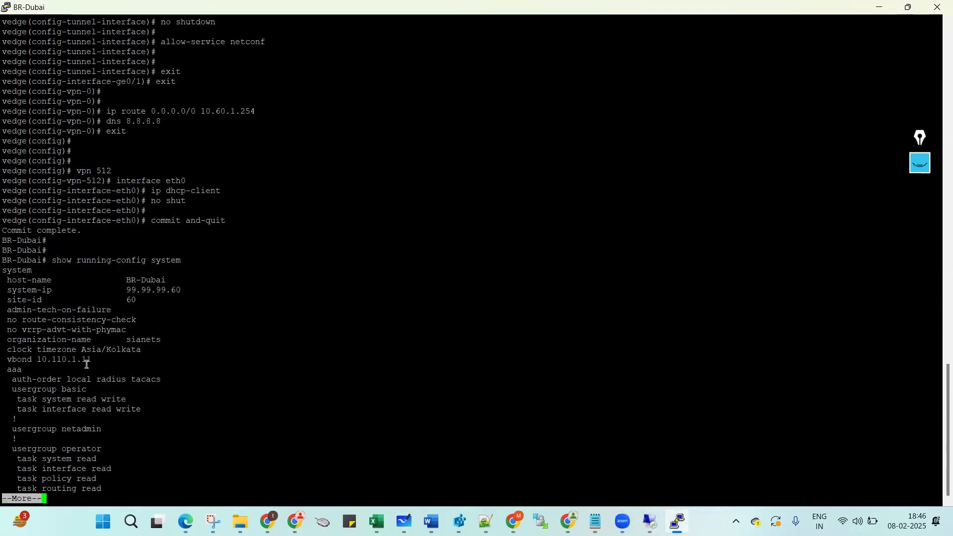
{"action": "triple_click", "coordinate": [85, 360]}
{"action": "key", "text": "q"}
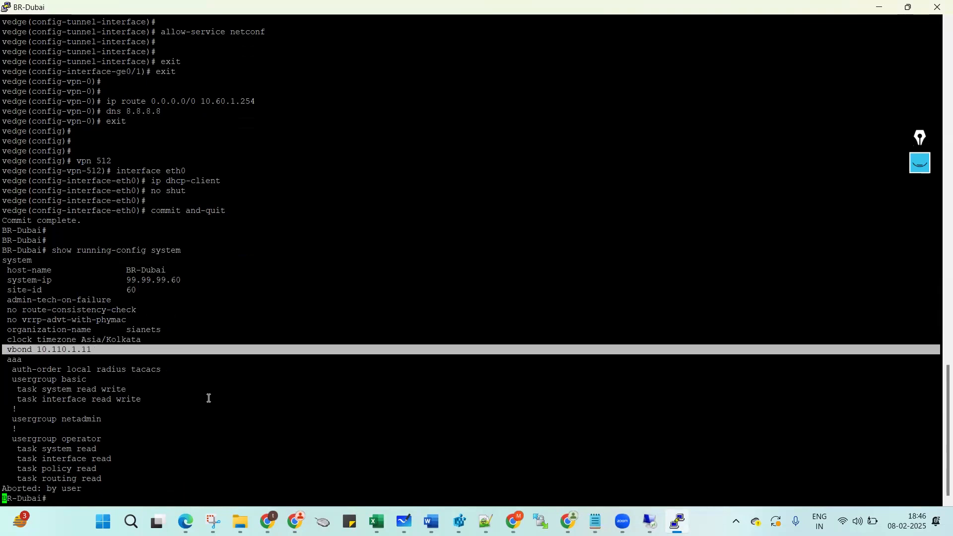
{"action": "key", "text": "Return"}
{"action": "key", "text": "Return"}
{"action": "key", "text": "Return"}
Show the running VPN 0 config and review the ge0/1 address and allowed services.
{"action": "type", "text": "show running-config vpn 0"}
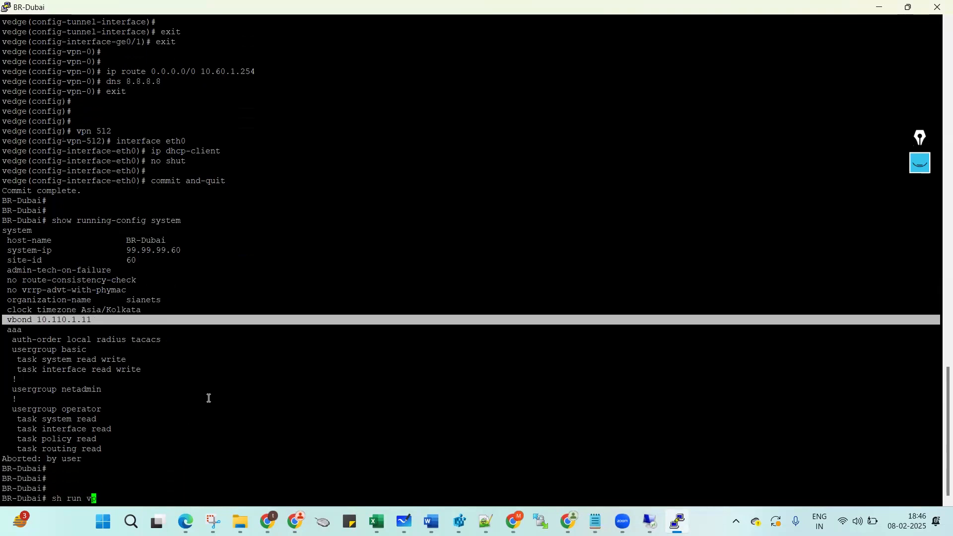
{"action": "key", "text": "Return"}
{"action": "key", "text": "Return"}
{"action": "key", "text": "Return"}
{"action": "key", "text": "Return"}
{"action": "key", "text": "Return"}
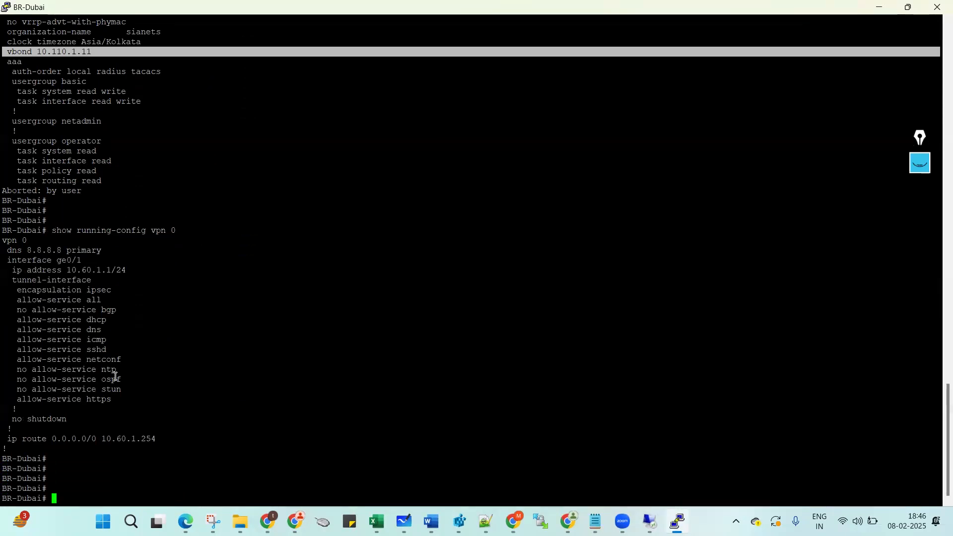
{"action": "left_click_drag", "start_coordinate": [20, 270], "coordinate": [58, 354]}
{"action": "left_click", "coordinate": [136, 393]}
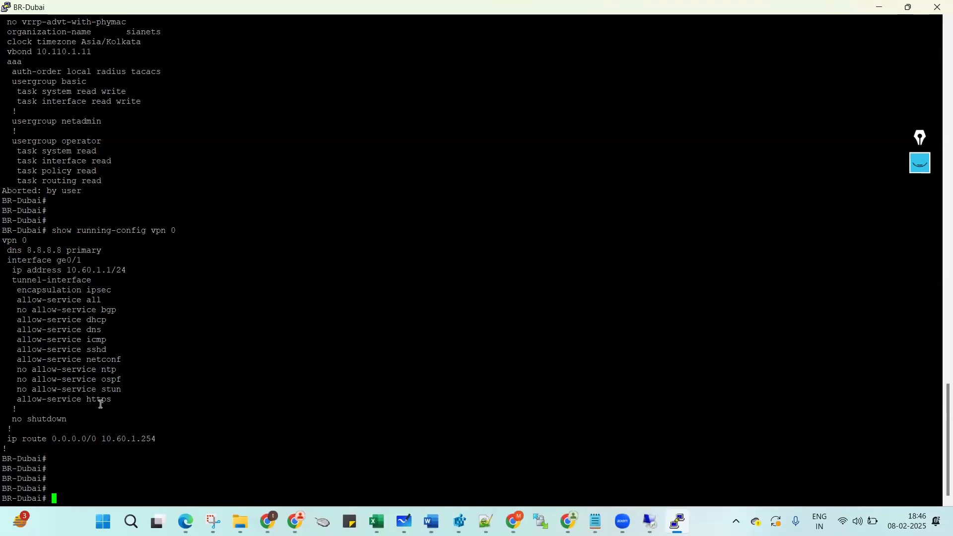
Enter a ping to the gateway 10.60.1.254 at the prompt.
{"action": "key", "text": "Up"}
{"action": "key", "text": "Down"}
{"action": "type", "text": "ping 10.60.1.254"}
Ping the gateway 10.60.1.254, confirm replies, and stop it with Ctrl+C.
{"action": "key", "text": "Return"}
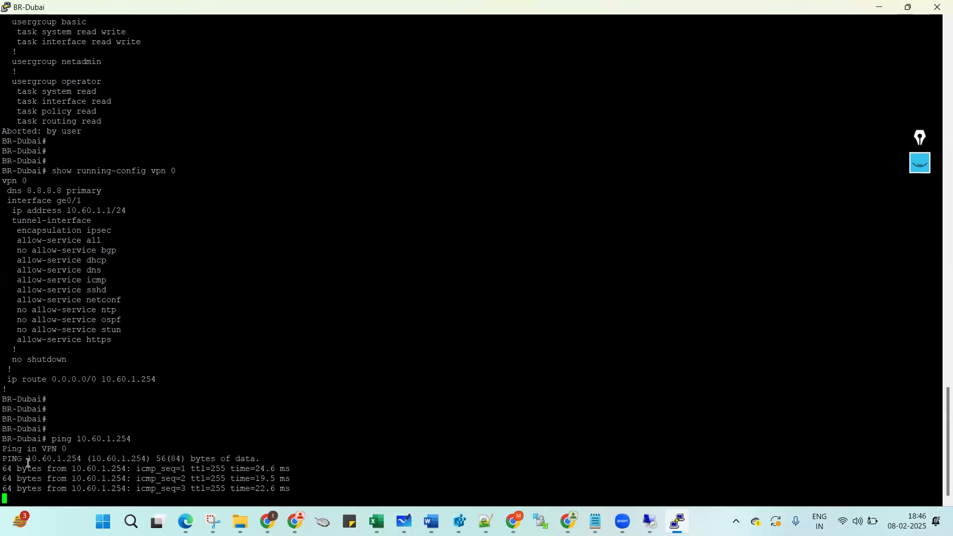
{"action": "left_click_drag", "start_coordinate": [5, 437], "coordinate": [278, 497]}
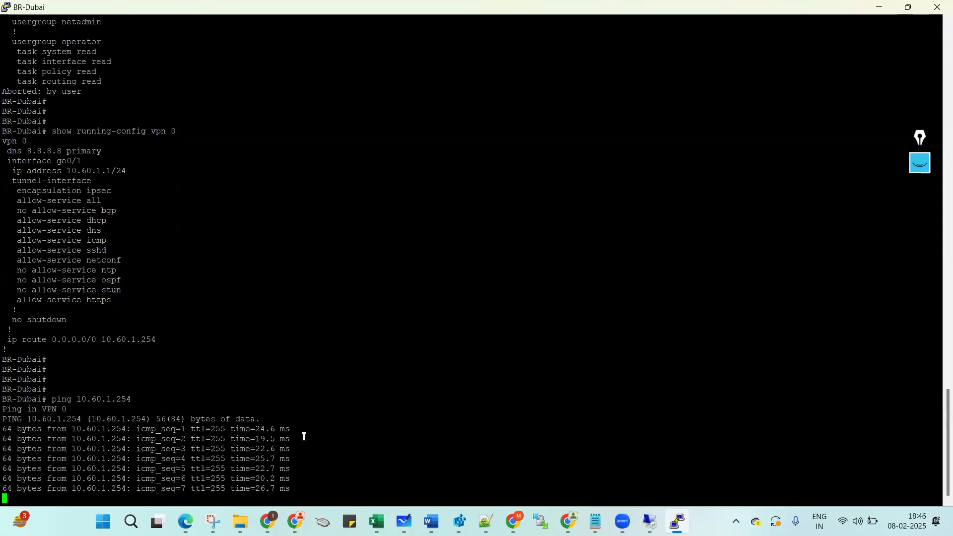
{"action": "key", "text": "ctrl+c"}
{"action": "double_click", "coordinate": [313, 437]}
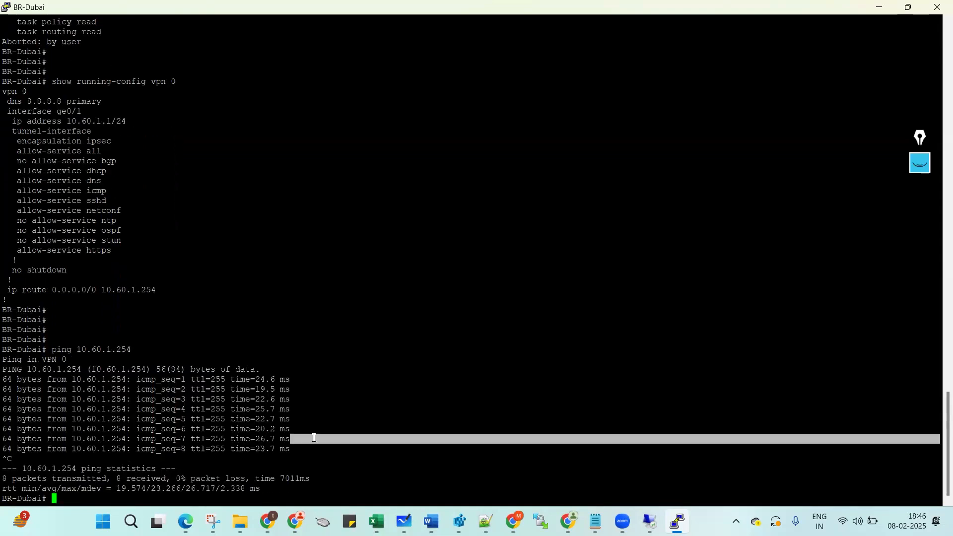
{"action": "key", "text": "Return"}
{"action": "key", "text": "Return"}
Ping vBond 10.110.1.10 and stop it after 8 of 8 replies with 0% loss.
{"action": "type", "text": "ping 10.10"}
{"action": "key", "text": "BackSpace"}
{"action": "type", "text": "10.1.10"}
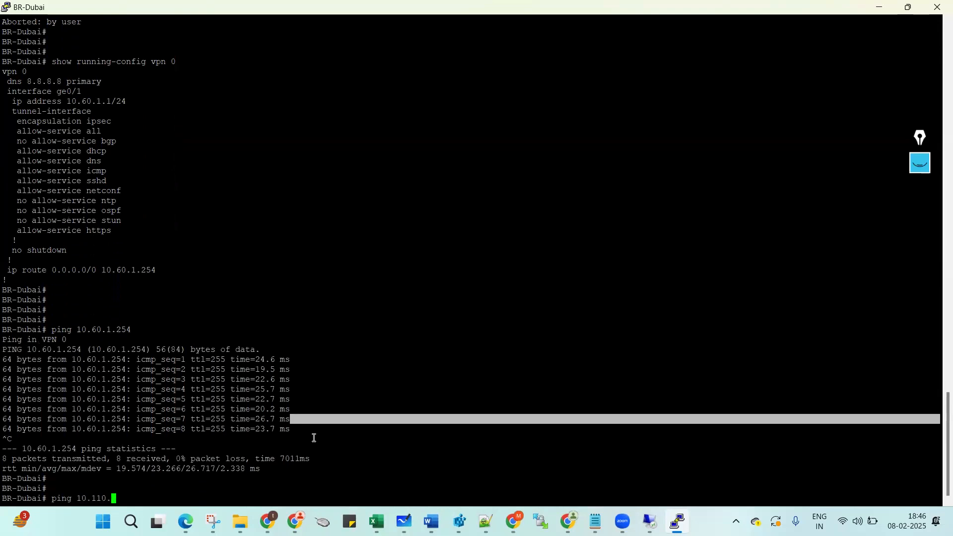
{"action": "key", "text": "Return"}
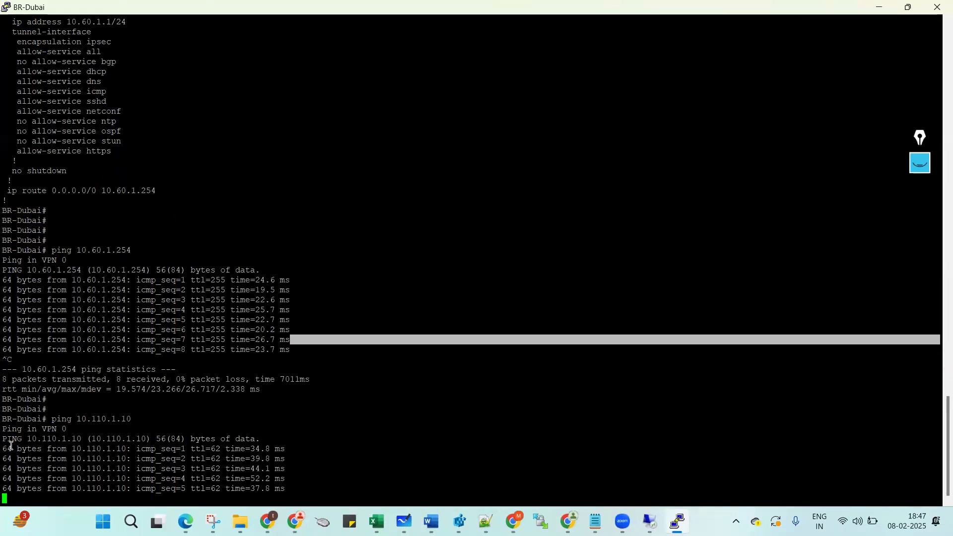
{"action": "left_click_drag", "start_coordinate": [7, 440], "coordinate": [259, 473]}
{"action": "left_click", "coordinate": [322, 410]}
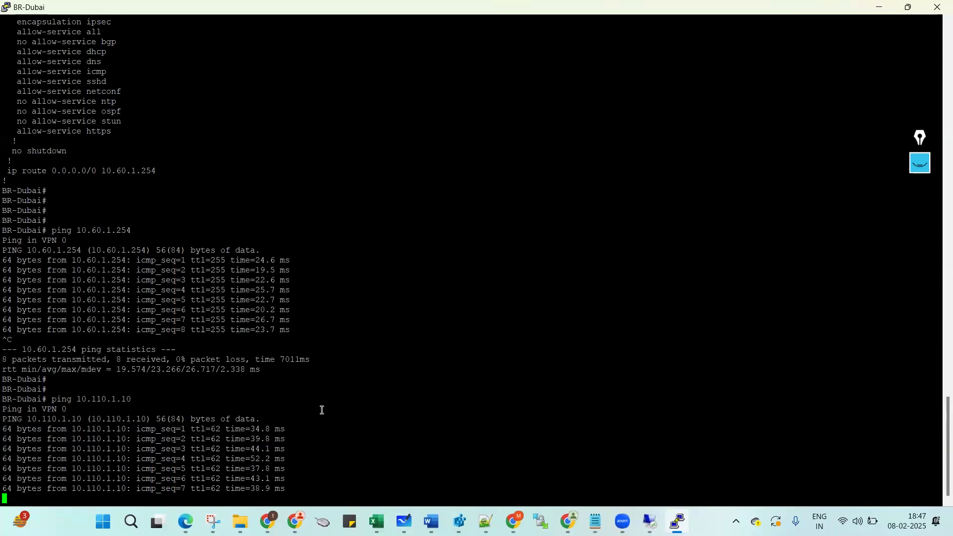
{"action": "left_click_drag", "start_coordinate": [322, 410], "coordinate": [321, 409]}
{"action": "key", "text": "ctrl+c"}
{"action": "key", "text": "Return"}
{"action": "key", "text": "Return"}
Run 'show control connections' on BR-Dubai, which lists no connections yet.
{"action": "type", "text": "sh cont"}
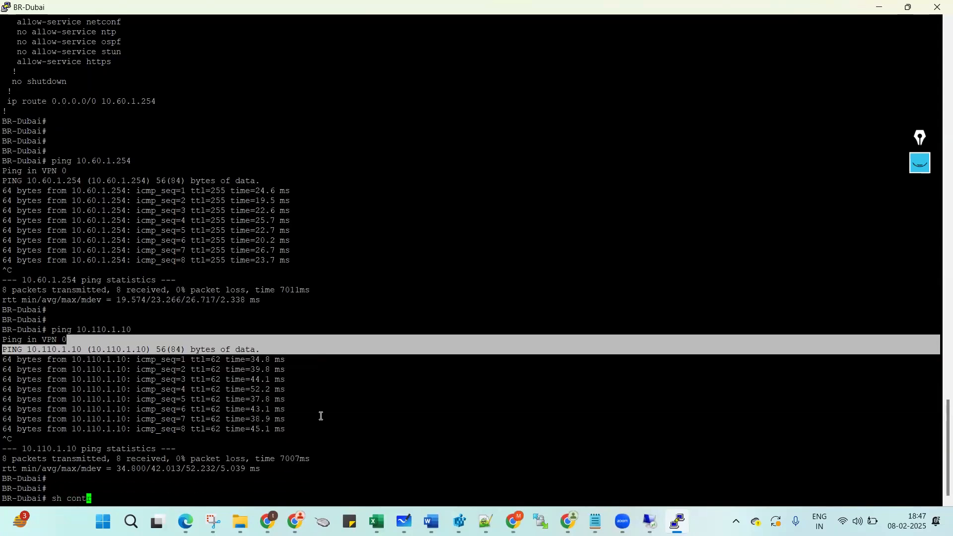
{"action": "key", "text": "Tab"}
{"action": "type", "text": "con"}
{"action": "key", "text": "Tab"}
{"action": "key", "text": "Return"}
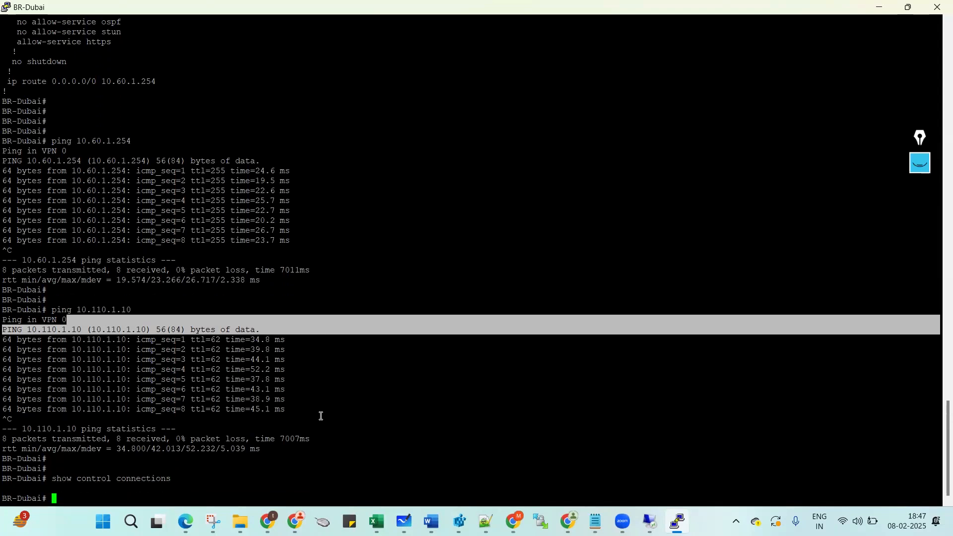
{"action": "key", "text": "Return"}
{"action": "key", "text": "Return"}
{"action": "left_click_drag", "start_coordinate": [5, 455], "coordinate": [171, 458]}
{"action": "left_click", "coordinate": [173, 411]}
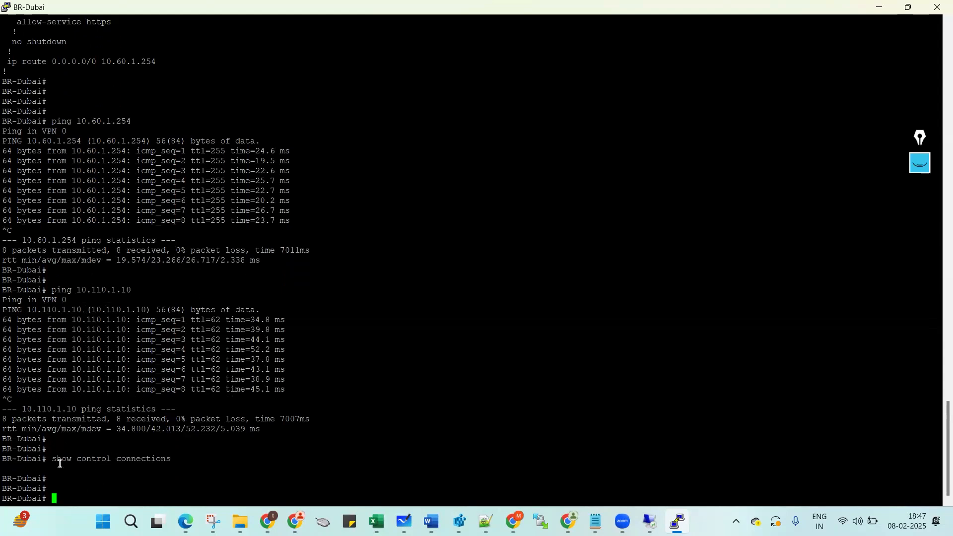
Highlight the earlier show control connections and ping 10.110.1.10 output in the BR-Dubai console.
{"action": "left_click_drag", "start_coordinate": [46, 458], "coordinate": [172, 458]}
{"action": "left_click", "coordinate": [169, 453]}
{"action": "key", "text": "Return"}
{"action": "key", "text": "Return"}
{"action": "key", "text": "Return"}
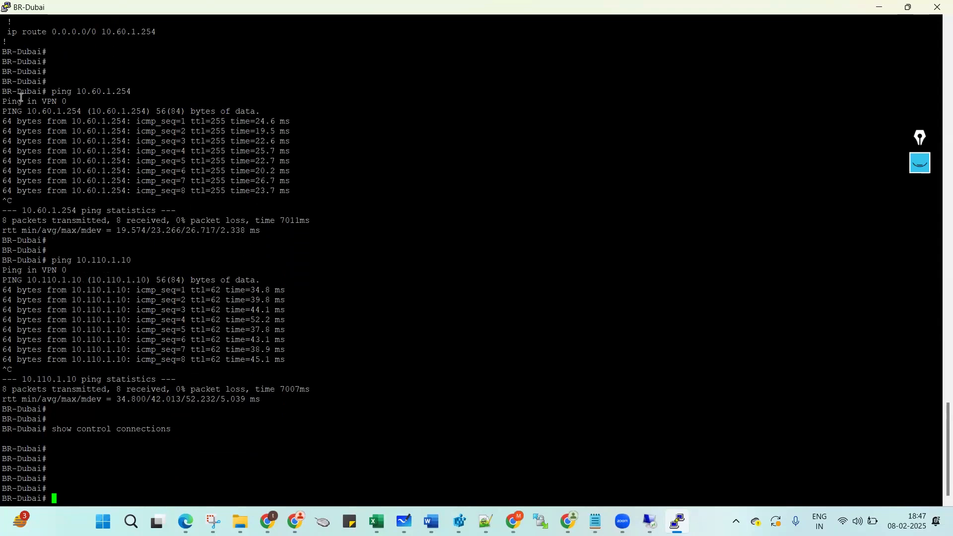
{"action": "left_click_drag", "start_coordinate": [4, 260], "coordinate": [204, 412]}
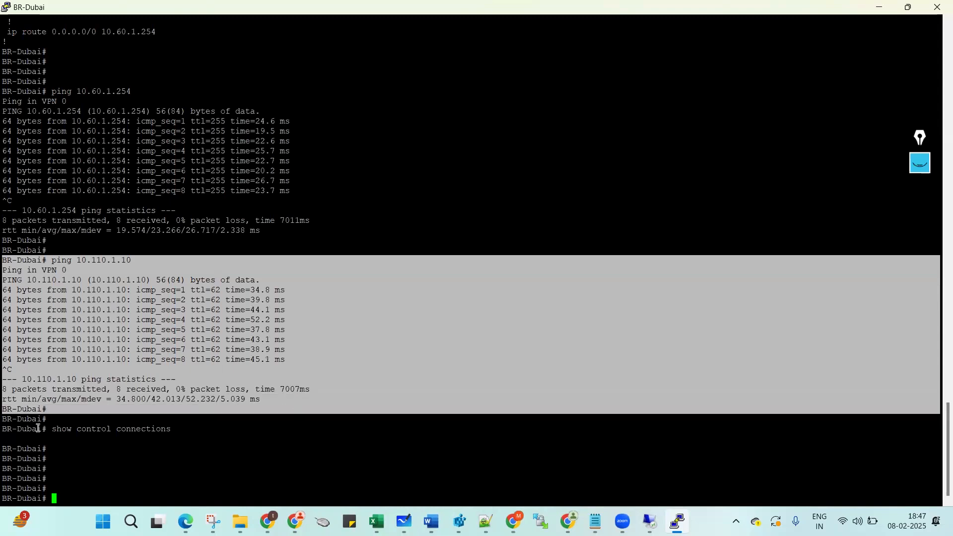
{"action": "double_click", "coordinate": [17, 261]}
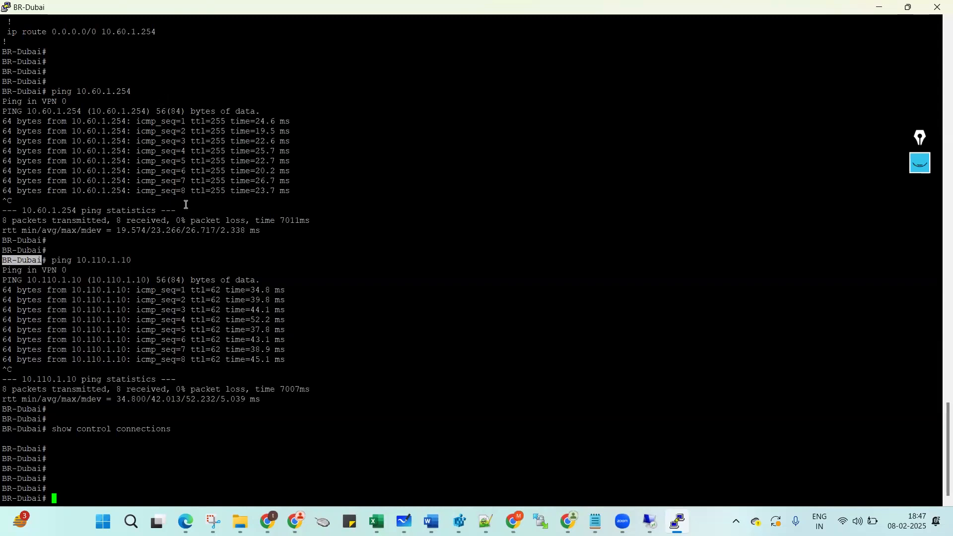
{"action": "left_click", "coordinate": [6, 259]}
{"action": "left_click_drag", "start_coordinate": [44, 265], "coordinate": [179, 361]}
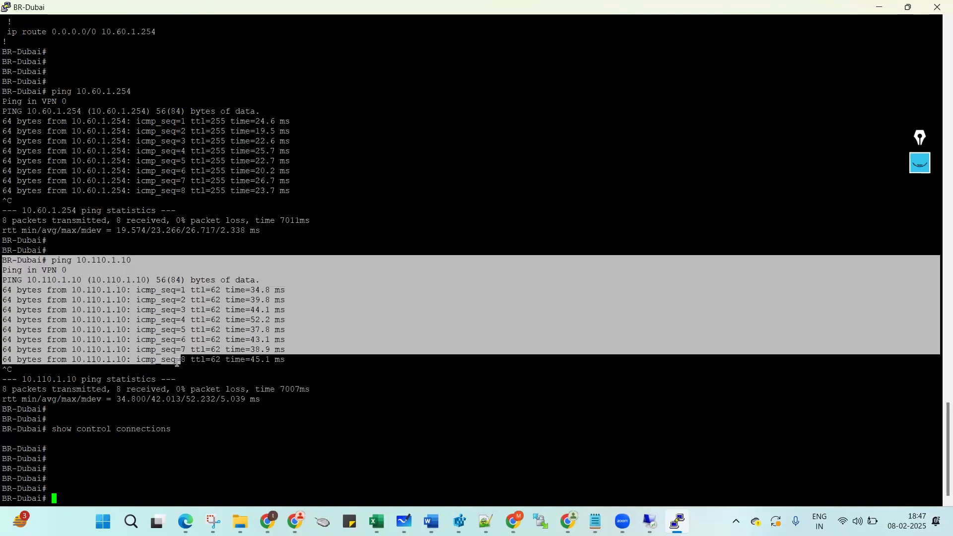
{"action": "left_click", "coordinate": [174, 360]}
Ping controller 10.110.1.11 from BR-Dubai and stop it after replies arrive.
{"action": "key", "text": "Up"}
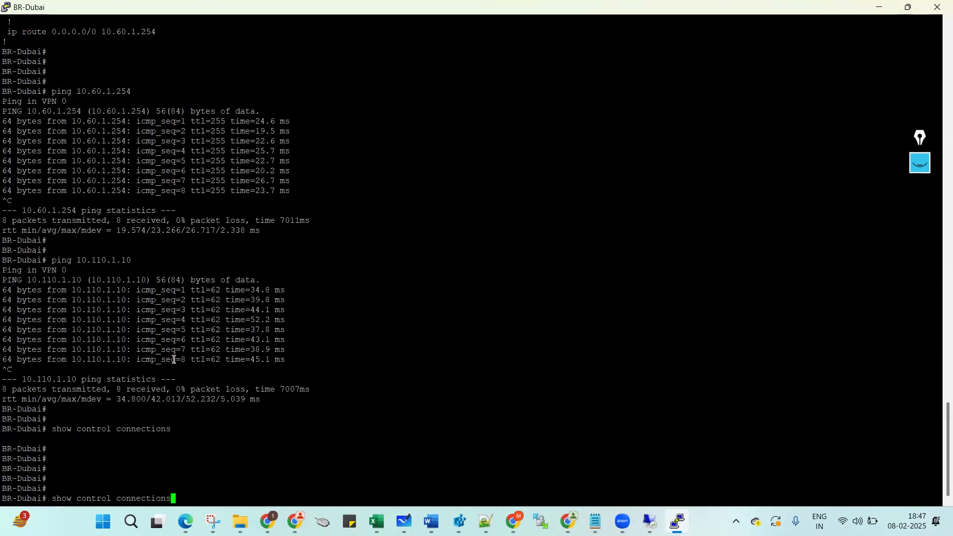
{"action": "key", "text": "Up"}
{"action": "key", "text": "BackSpace"}
{"action": "type", "text": "10.110.1.11"}
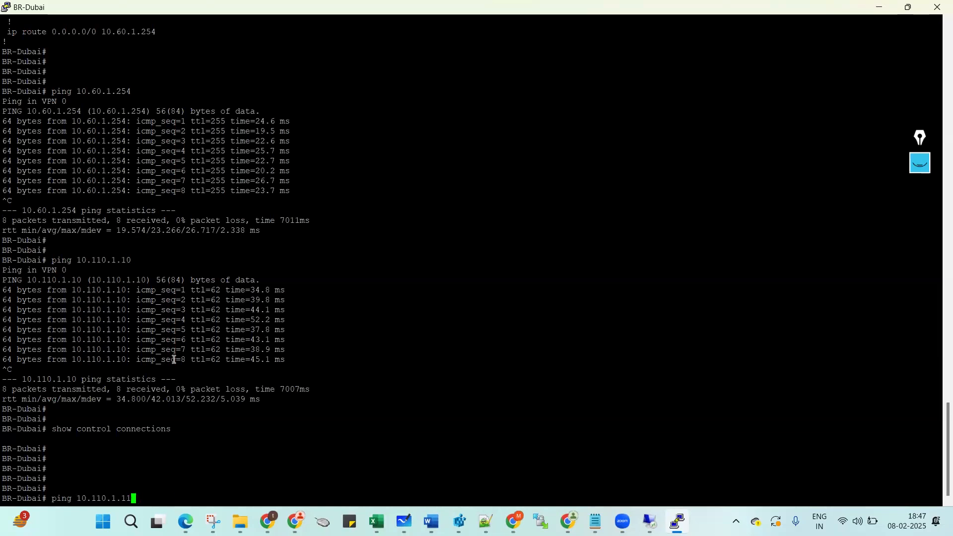
{"action": "key", "text": "Return"}
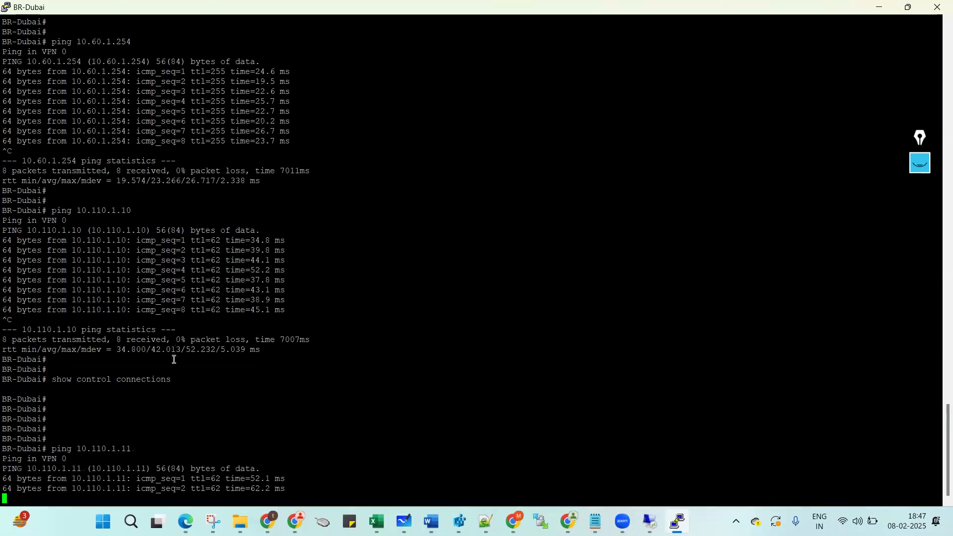
{"action": "key", "text": "ctrl+c"}
Ping controllers 10.110.1.12 and 10.110.1.13 in turn, stopping each once replies arrive.
{"action": "key", "text": "Up"}
{"action": "key", "text": "BackSpace"}
{"action": "type", "text": "2"}
{"action": "key", "text": "Return"}
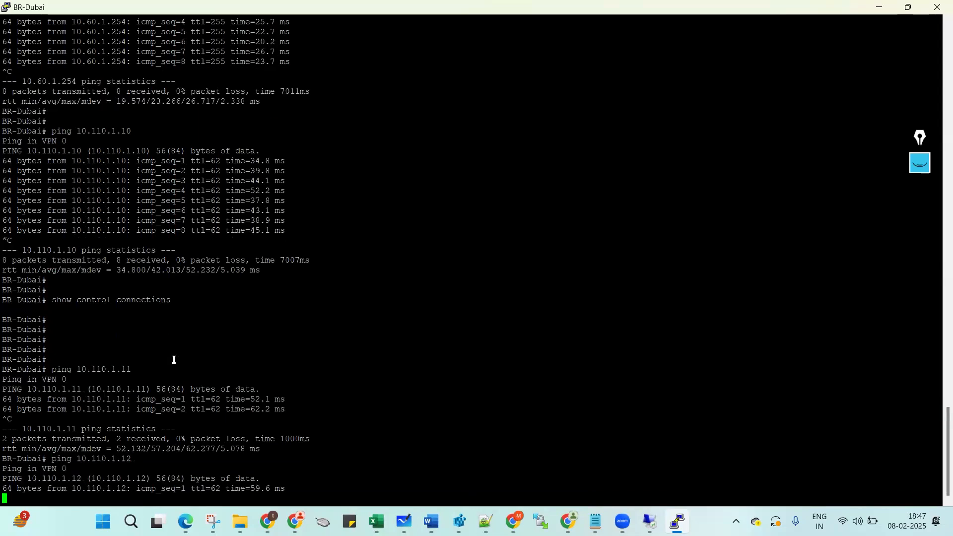
{"action": "key", "text": "ctrl+c"}
{"action": "key", "text": "Up"}
{"action": "key", "text": "BackSpace"}
{"action": "type", "text": "3"}
{"action": "key", "text": "Return"}
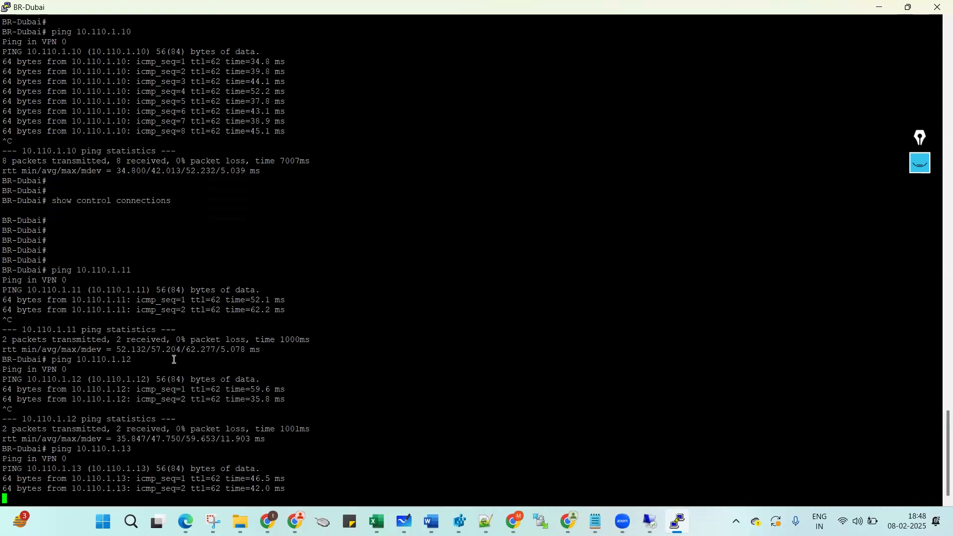
{"action": "key", "text": "Return"}
{"action": "key", "text": "Return"}
{"action": "key", "text": "Return"}
{"action": "key", "text": "Return"}
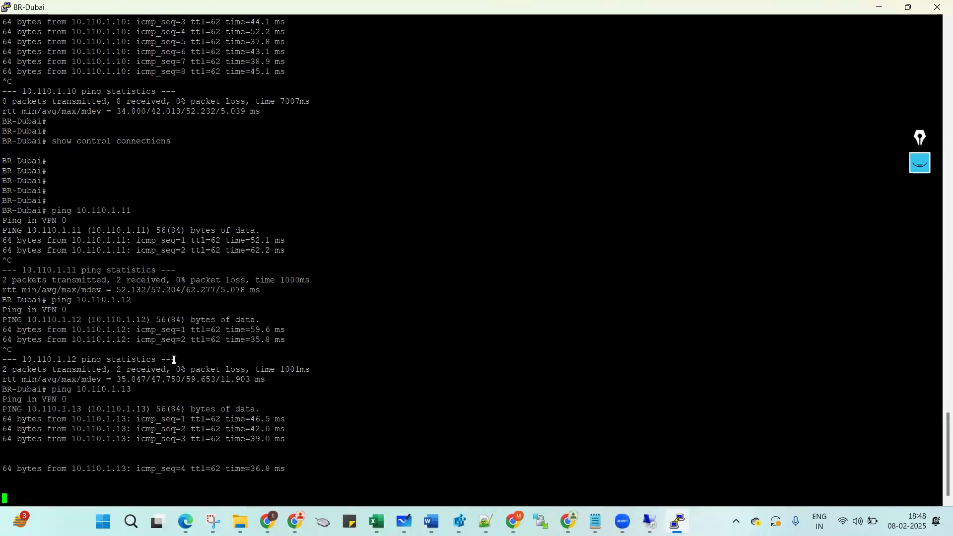
{"action": "key", "text": "ctrl+c"}
{"action": "key", "text": "Return"}
{"action": "key", "text": "Return"}
{"action": "key", "text": "Return"}
{"action": "key", "text": "Return"}
{"action": "key", "text": "Return"}
{"action": "key", "text": "Return"}
{"action": "key", "text": "Return"}
{"action": "key", "text": "Return"}
{"action": "key", "text": "Return"}
{"action": "key", "text": "Return"}
{"action": "key", "text": "Return"}
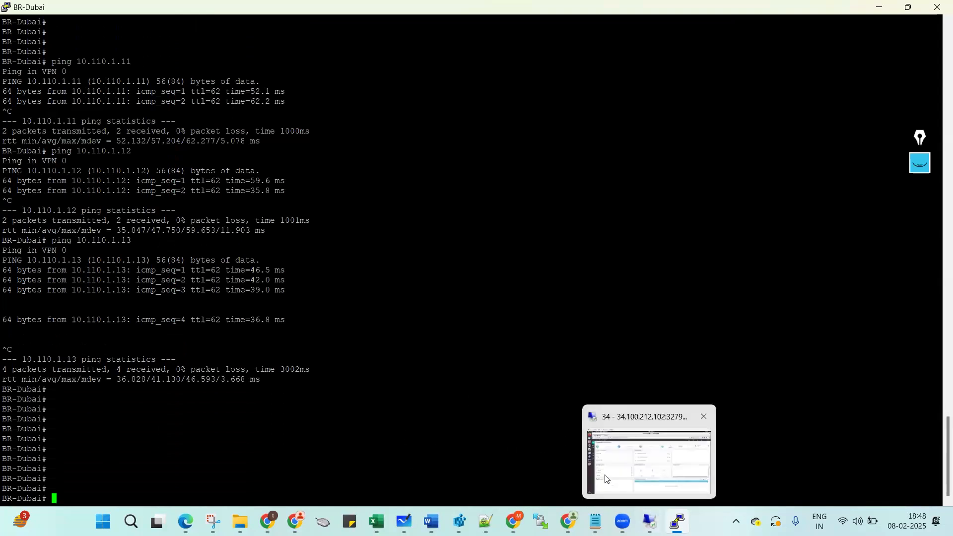
Open BR-London's console from the EVE-NG topology and allow the terminal client to launch.
{"action": "mouse_move", "coordinate": [514, 521]}
{"action": "left_click", "coordinate": [520, 463]}
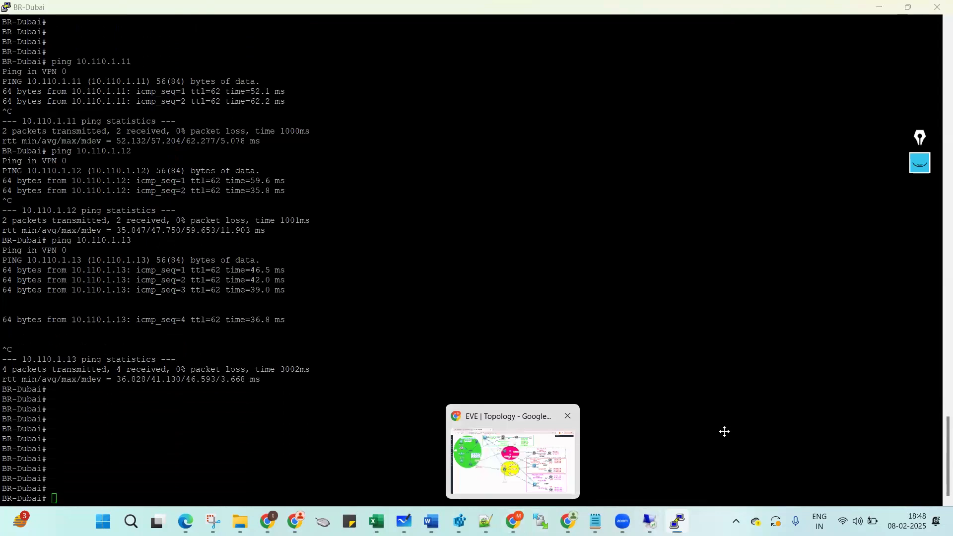
{"action": "left_click", "coordinate": [647, 436]}
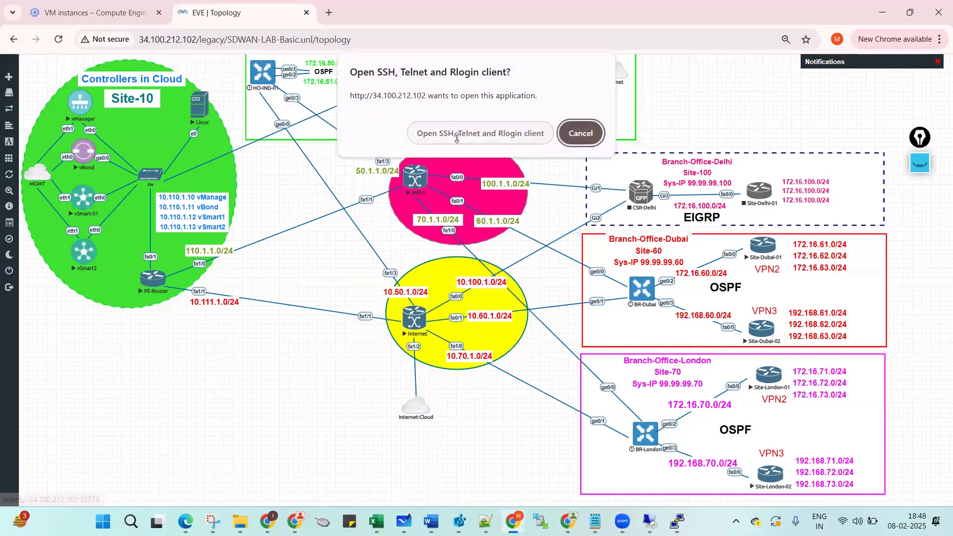
{"action": "left_click", "coordinate": [457, 139]}
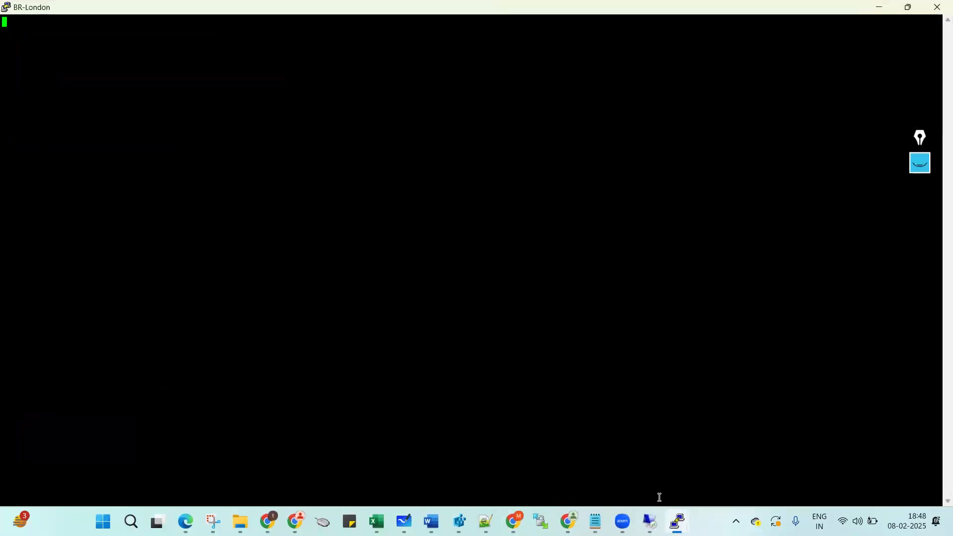
Close the BR-Dubai PuTTY session and confirm.
{"action": "mouse_move", "coordinate": [676, 521]}
{"action": "left_click", "coordinate": [664, 417]}
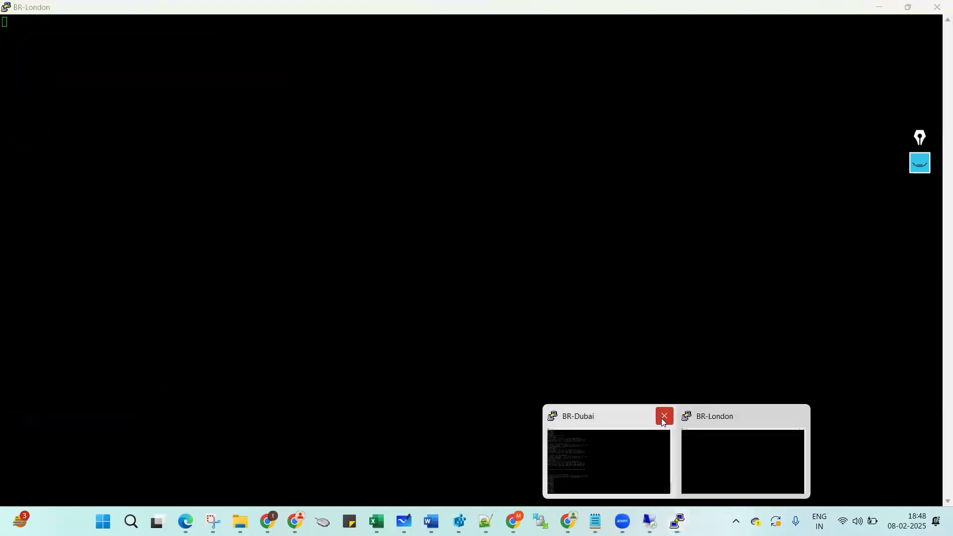
{"action": "key", "text": "Return"}
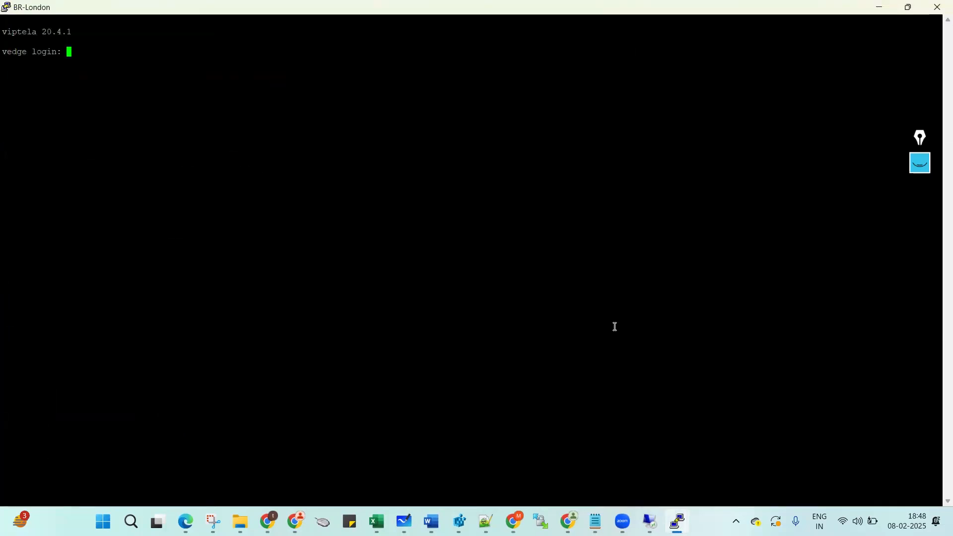
Log in to the BR-London vEdge and set its new initial admin password.
{"action": "type", "text": "admin"}
{"action": "key", "text": "Return"}
{"action": "type", "text": "admin"}
{"action": "key", "text": "Return"}
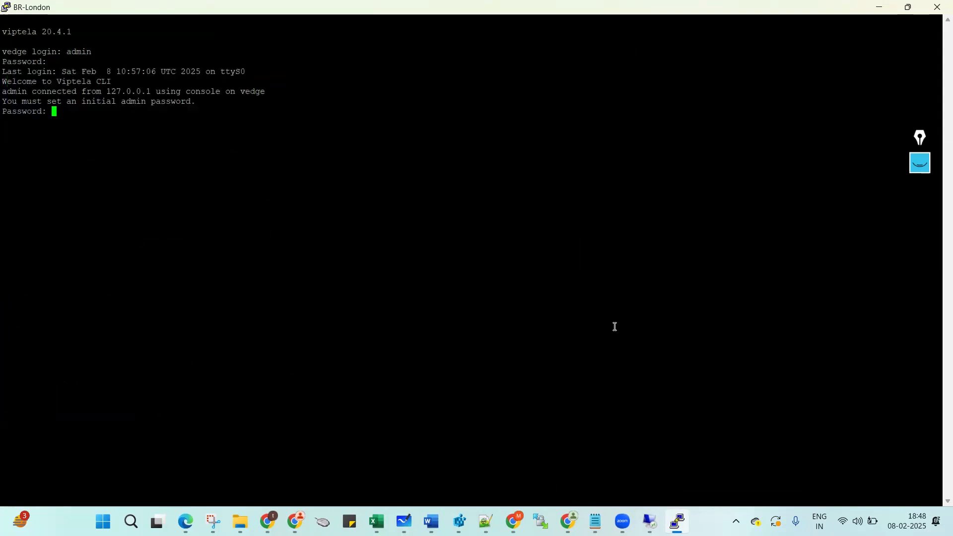
{"action": "key", "text": "Return"}
{"action": "key", "text": "Return"}
{"action": "key", "text": "Return"}
{"action": "key", "text": "Return"}
{"action": "key", "text": "Return"}
{"action": "key", "text": "Return"}
Display BR-London's running configuration for VPN 0 with sh run vpn 0.
{"action": "type", "text": "sh run"}
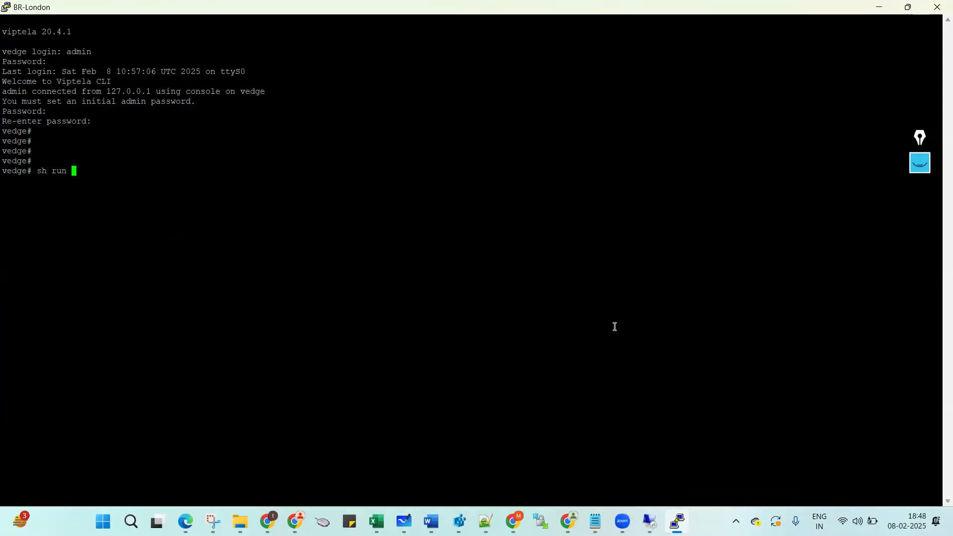
{"action": "type", "text": "vpn"}
{"action": "key", "text": "Tab"}
{"action": "type", "text": "0"}
{"action": "key", "text": "Return"}
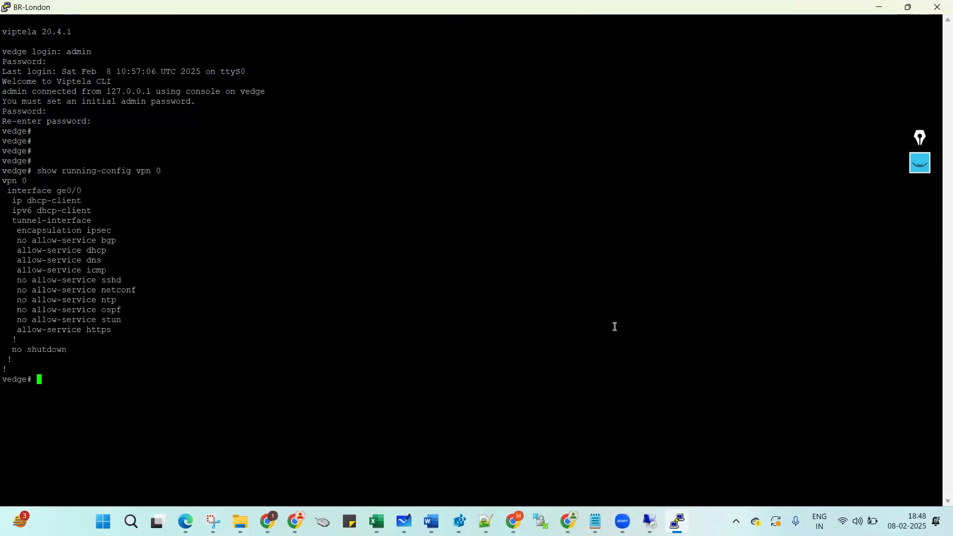
{"action": "key", "text": "Return"}
{"action": "key", "text": "Return"}
{"action": "key", "text": "Return"}
{"action": "key", "text": "Return"}
{"action": "key", "text": "Return"}
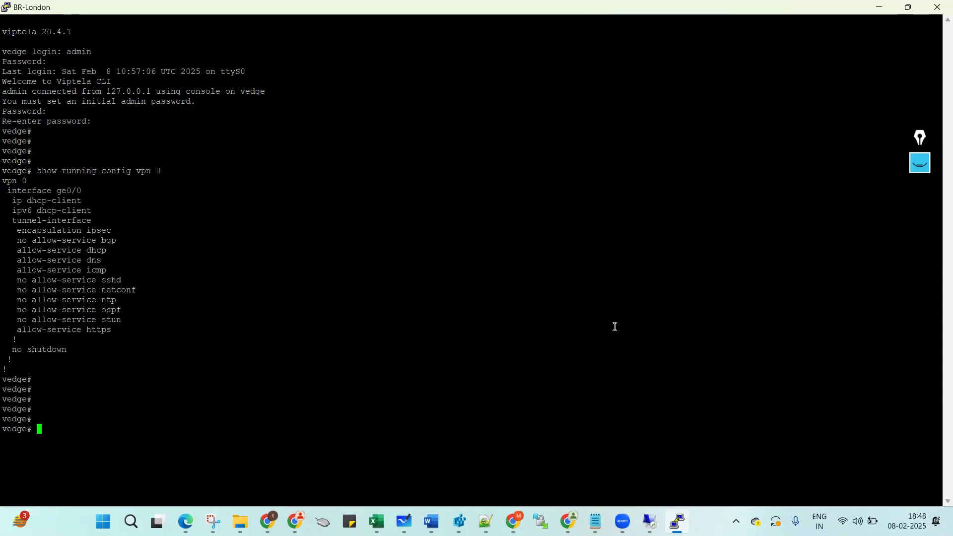
Change the template's host-name to London, system-ip to 99.99.99.70 and site-id to 70.
{"action": "mouse_move", "coordinate": [593, 521]}
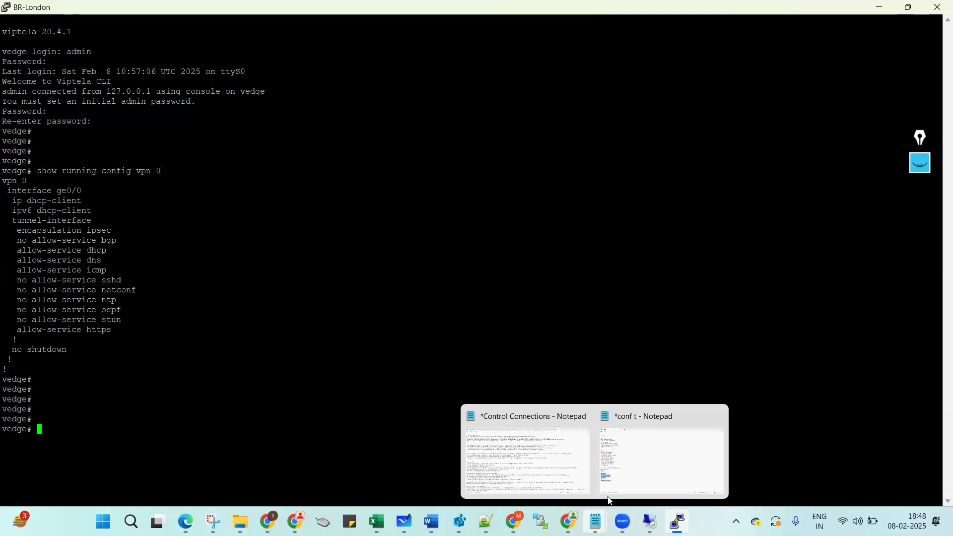
{"action": "left_click", "coordinate": [634, 460]}
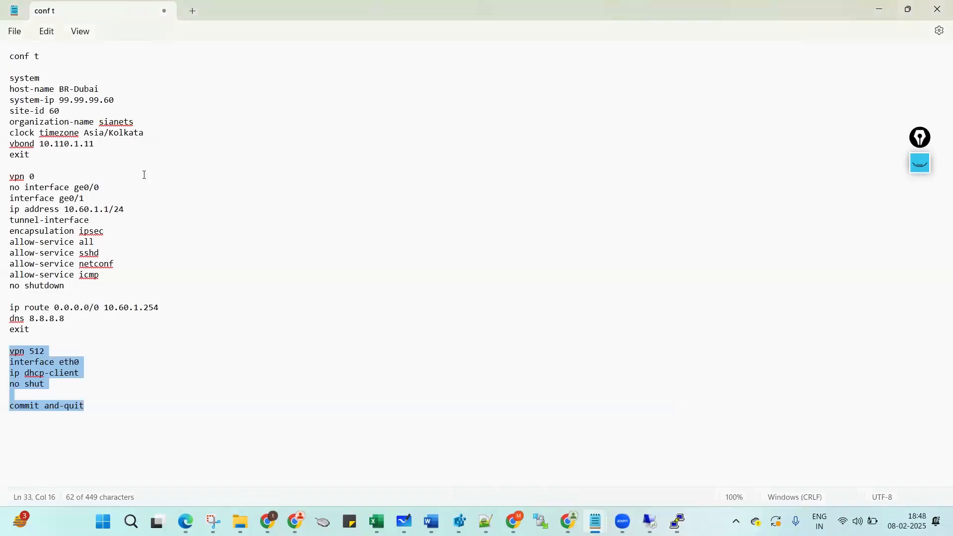
{"action": "left_click_drag", "start_coordinate": [76, 90], "coordinate": [105, 91]}
{"action": "type", "text": "London"}
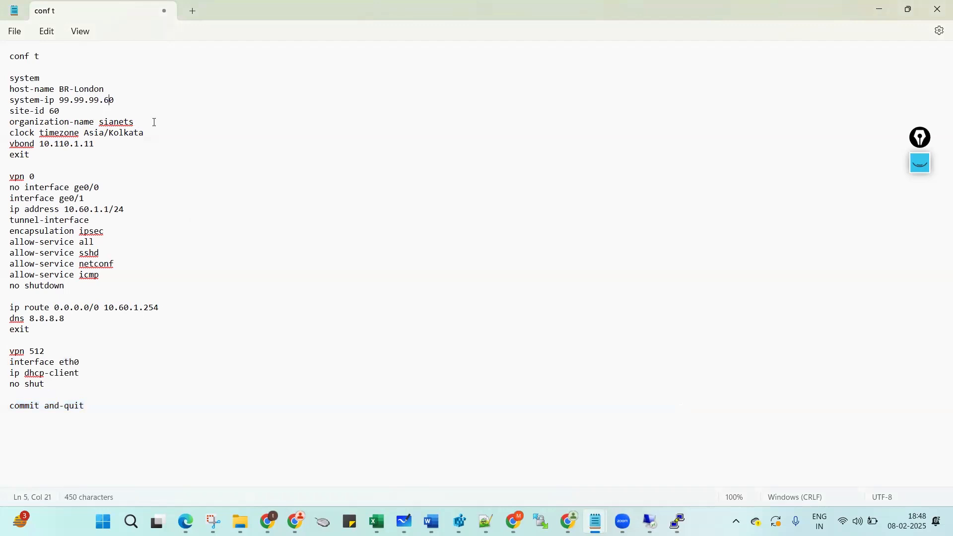
{"action": "key", "text": "BackSpace"}
{"action": "type", "text": "7"}
{"action": "left_click", "coordinate": [55, 112]}
{"action": "key", "text": "BackSpace"}
{"action": "type", "text": "7"}
Set the interface to 10.70.1.1/24 and next hop to 10.70.1.254, then select the system section.
{"action": "left_click", "coordinate": [86, 210]}
{"action": "key", "text": "BackSpace"}
{"action": "type", "text": "7"}
{"action": "left_click", "coordinate": [126, 311]}
{"action": "key", "text": "BackSpace"}
{"action": "type", "text": "7"}
{"action": "left_click", "coordinate": [170, 306]}
{"action": "left_click_drag", "start_coordinate": [8, 56], "coordinate": [14, 169]}
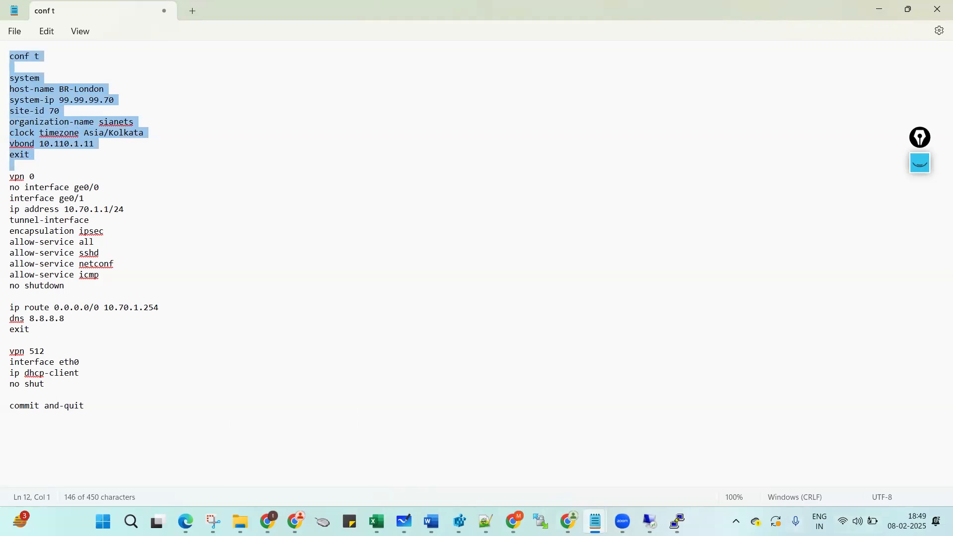
Paste the system section, then the VPN 0 tunnel-interface section, into BR-London's console.
{"action": "mouse_move", "coordinate": [677, 521]}
{"action": "left_click", "coordinate": [671, 472]}
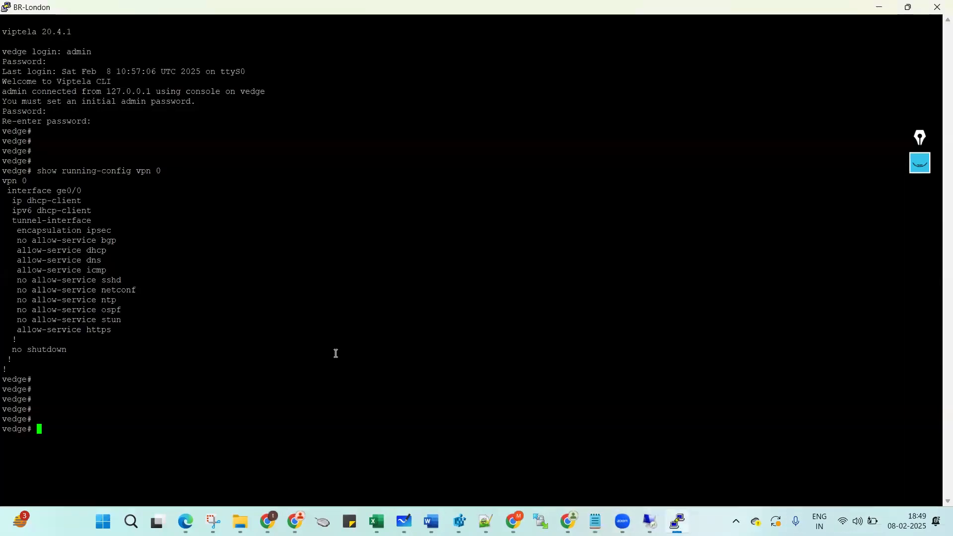
{"action": "right_click", "coordinate": [335, 355]}
{"action": "mouse_move", "coordinate": [595, 521]}
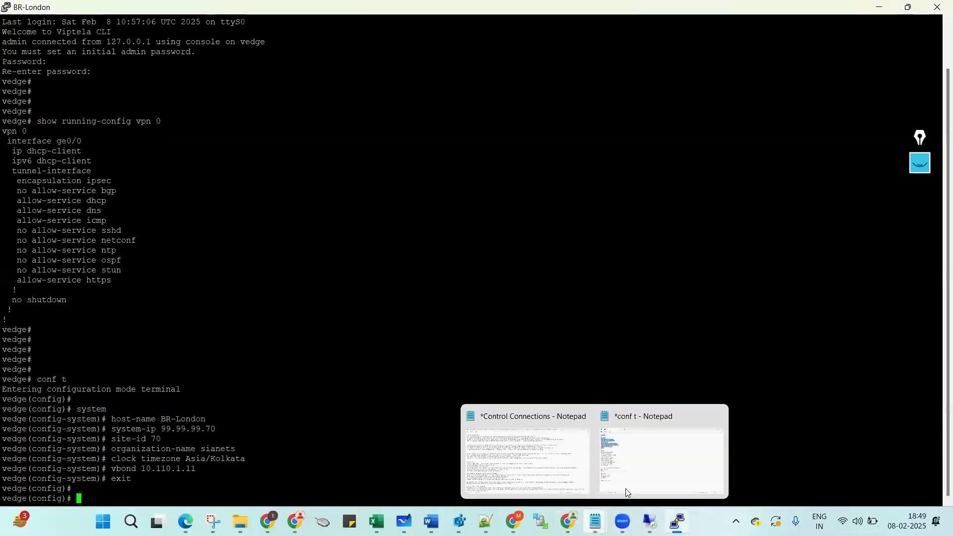
{"action": "left_click", "coordinate": [625, 488]}
{"action": "left_click_drag", "start_coordinate": [4, 177], "coordinate": [3, 291]}
{"action": "key", "text": "ctrl+c"}
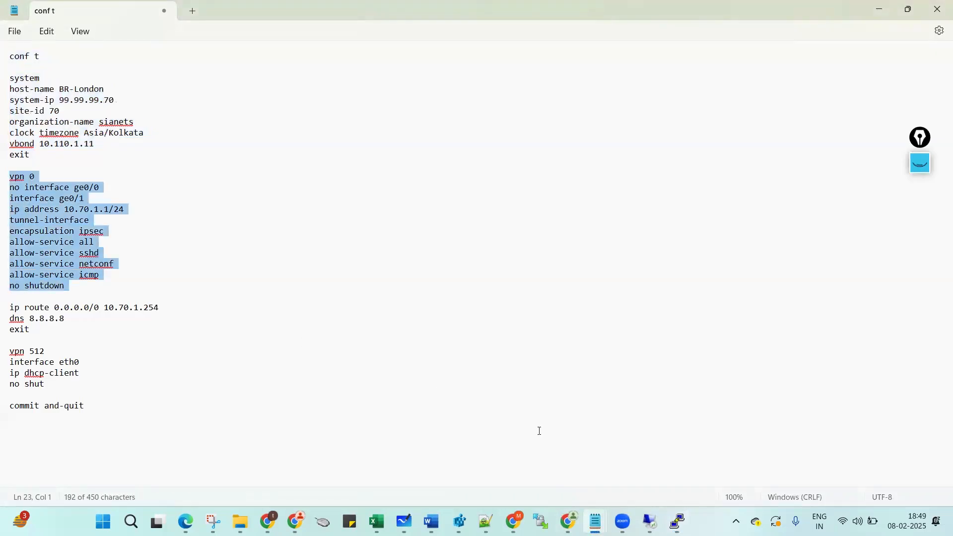
{"action": "left_click", "coordinate": [678, 521]}
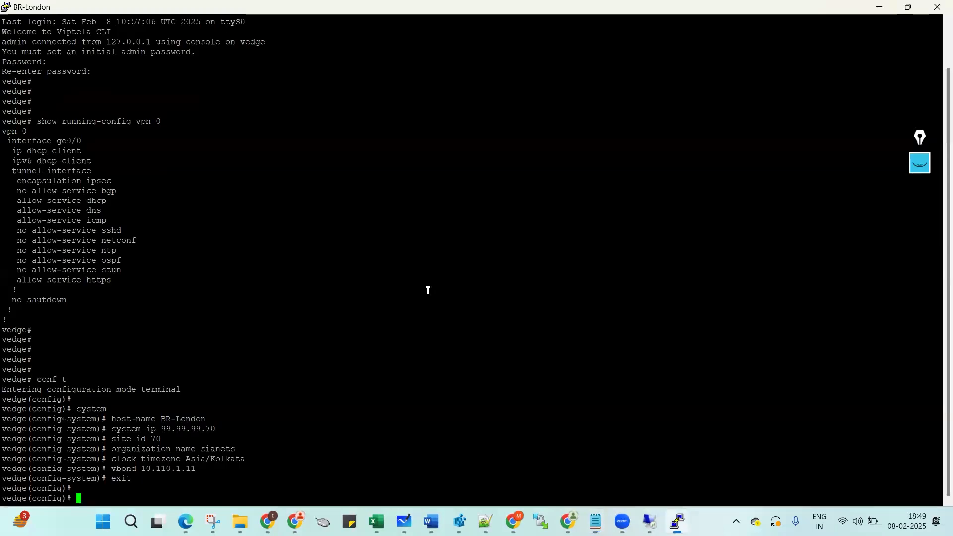
{"action": "right_click", "coordinate": [427, 291]}
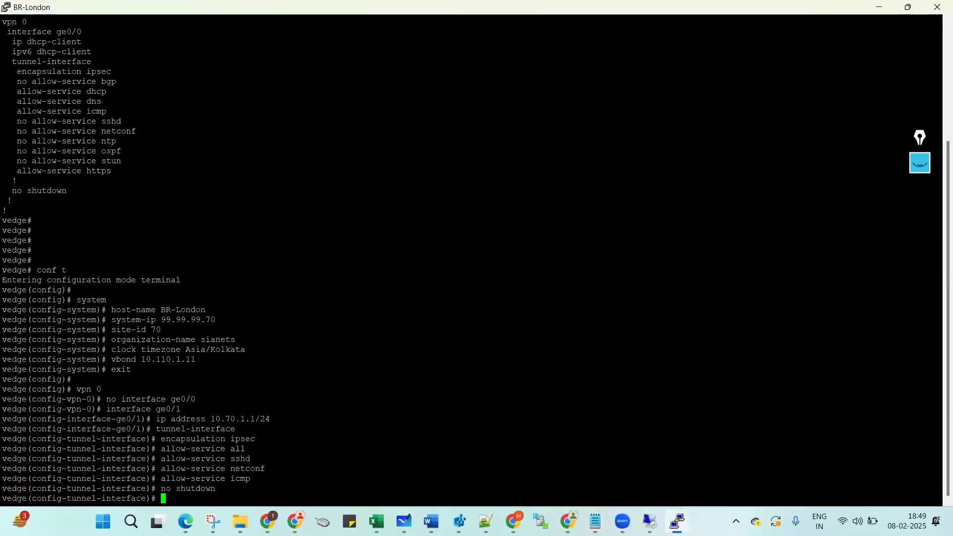
Exit back to the VPN 0 level and apply the default route via 10.70.1.254 and DNS 8.8.8.8.
{"action": "mouse_move", "coordinate": [596, 521]}
{"action": "left_click", "coordinate": [665, 457]}
{"action": "left_click_drag", "start_coordinate": [10, 308], "coordinate": [13, 335]}
{"action": "key", "text": "ctrl+c"}
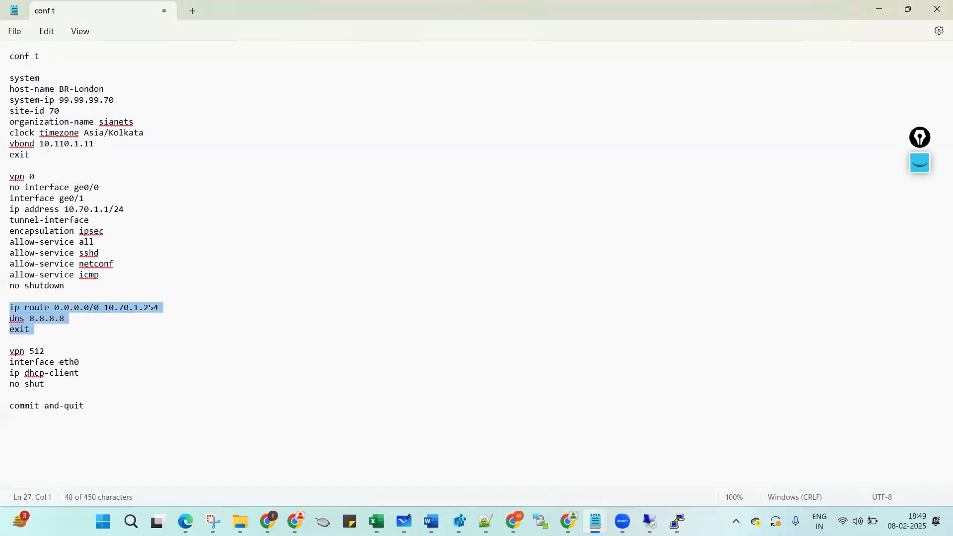
{"action": "left_click", "coordinate": [677, 521]}
{"action": "type", "text": "exit"}
{"action": "key", "text": "Return"}
{"action": "type", "text": "ecit"}
{"action": "key", "text": "Return"}
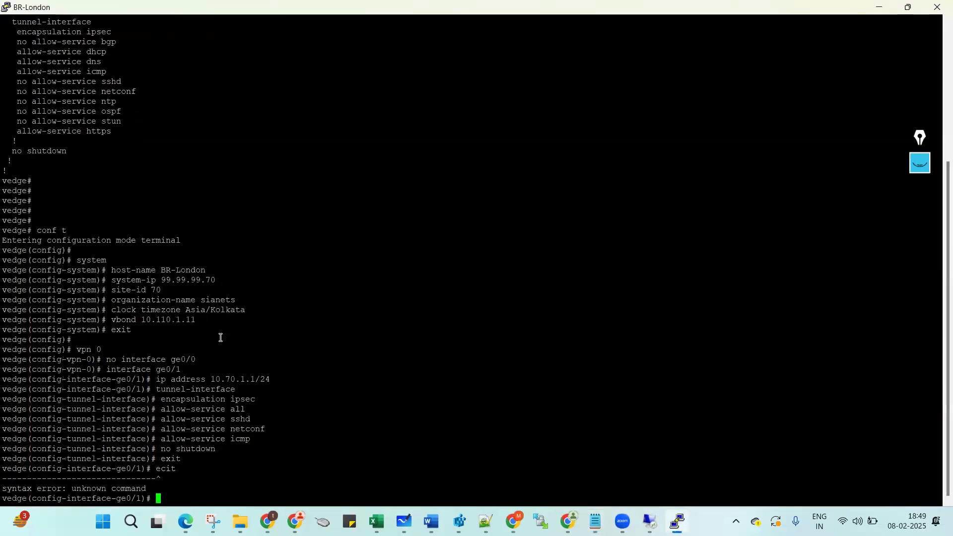
{"action": "type", "text": "exit"}
{"action": "key", "text": "Return"}
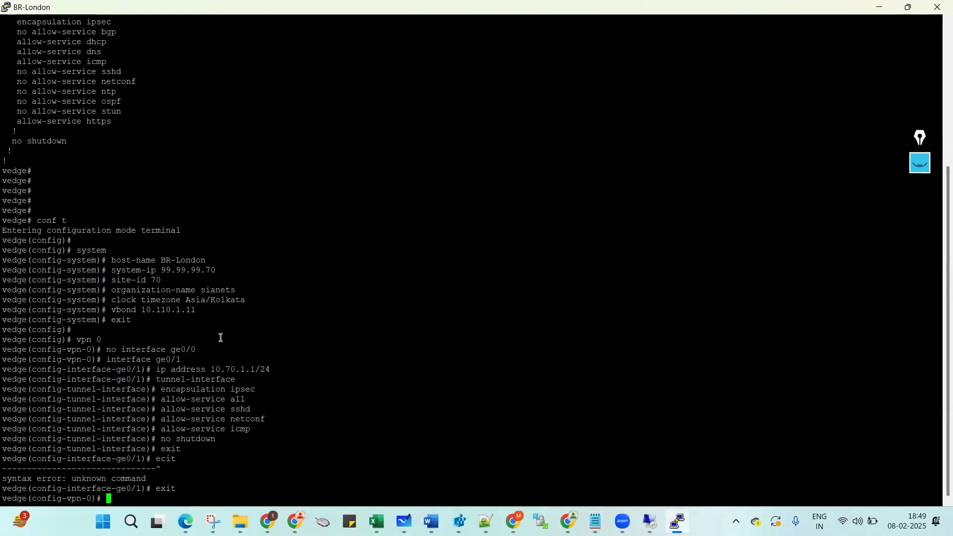
{"action": "right_click", "coordinate": [221, 337]}
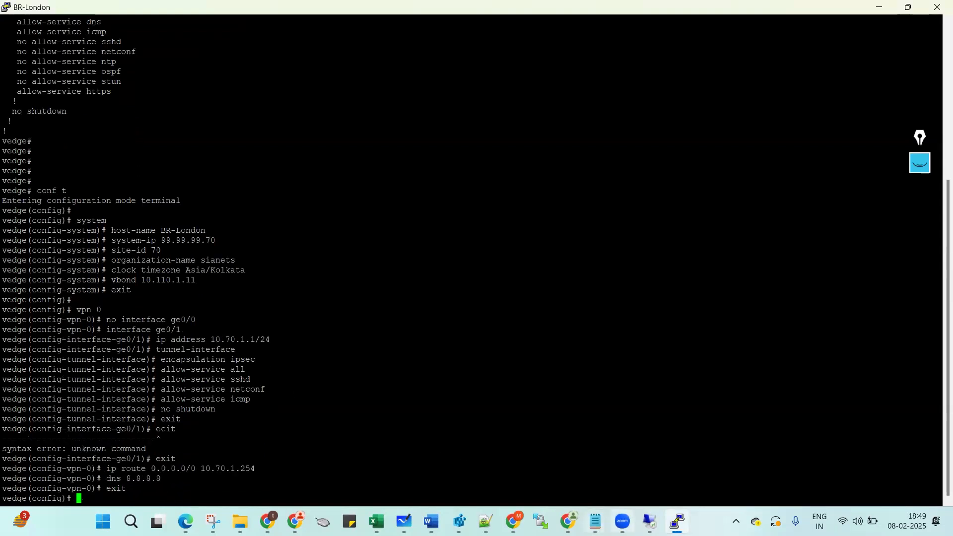
Paste the VPN 512 eth0 DHCP block and commit and-quit on BR-London.
{"action": "mouse_move", "coordinate": [595, 521]}
{"action": "left_click", "coordinate": [646, 474]}
{"action": "left_click_drag", "start_coordinate": [9, 351], "coordinate": [6, 436]}
{"action": "key", "text": "ctrl+c"}
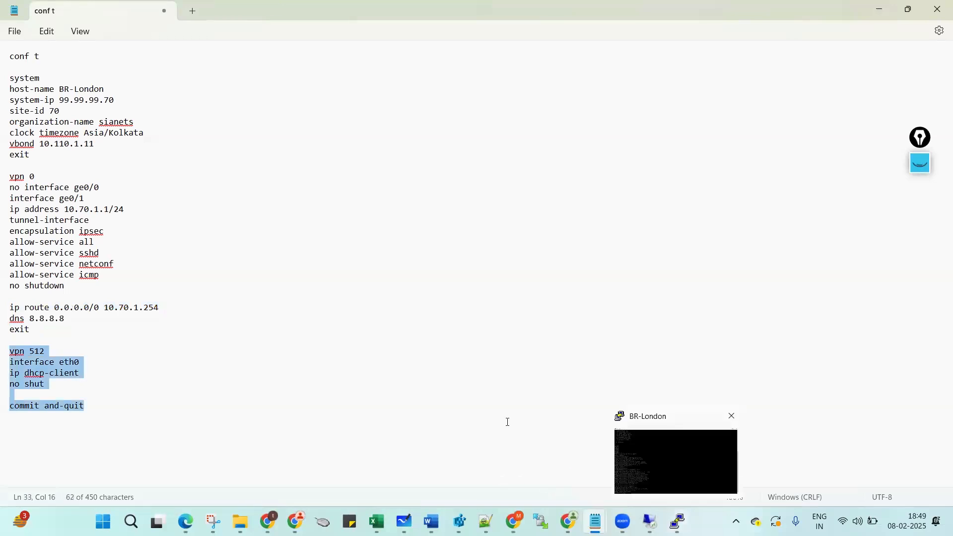
{"action": "left_click", "coordinate": [678, 520]}
{"action": "right_click", "coordinate": [212, 304]}
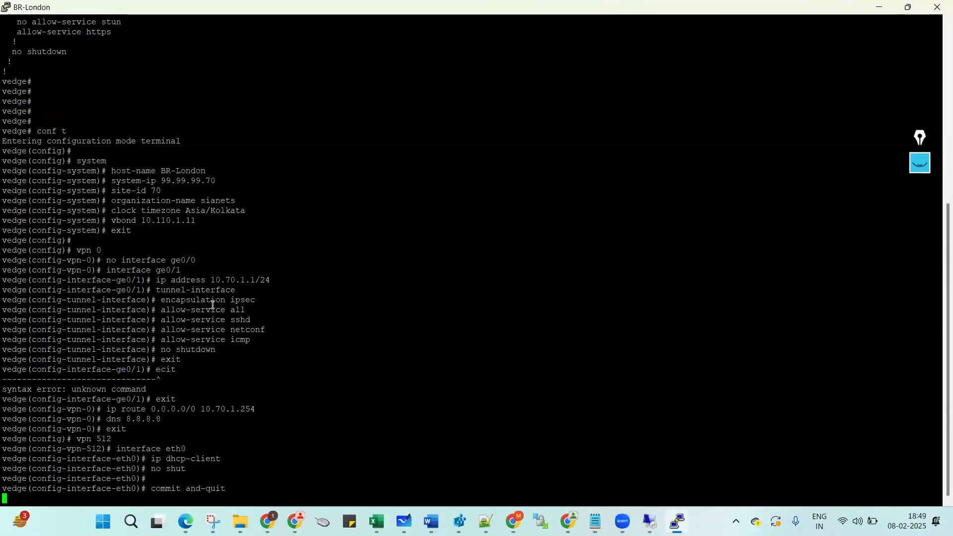
{"action": "key", "text": "Return"}
{"action": "key", "text": "Return"}
{"action": "key", "text": "Return"}
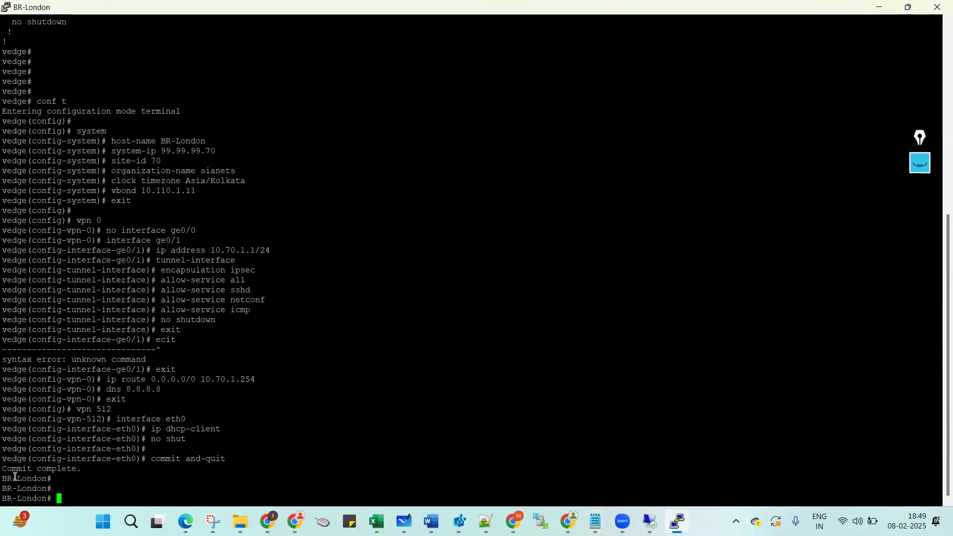
Show BR-London's VPN 0 running configuration with sh run vp 0.
{"action": "type", "text": "sh run vp 0"}
{"action": "key", "text": "Return"}
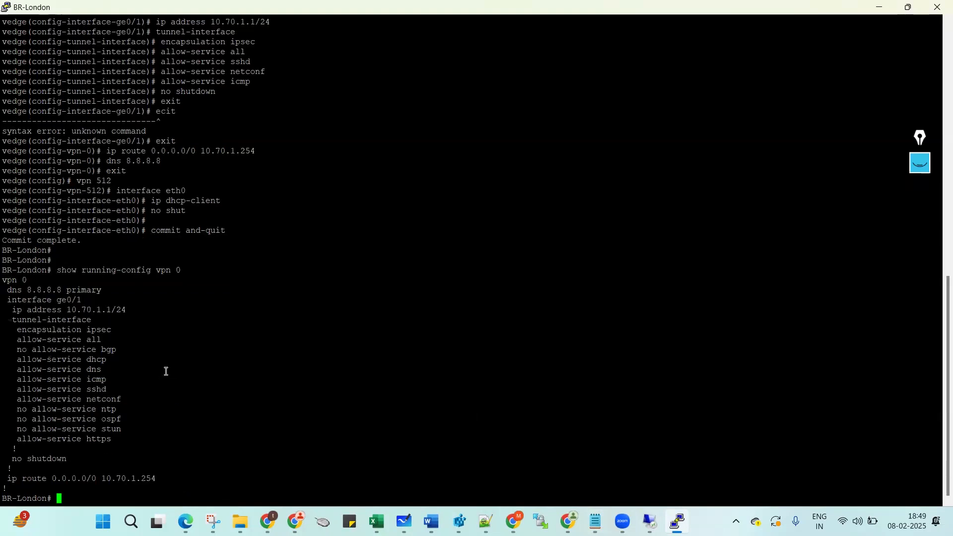
{"action": "key", "text": "Return"}
{"action": "key", "text": "Return"}
{"action": "key", "text": "Return"}
Ping the gateway 10.70.1.254 from BR-London and stop it after replies.
{"action": "type", "text": "ping"}
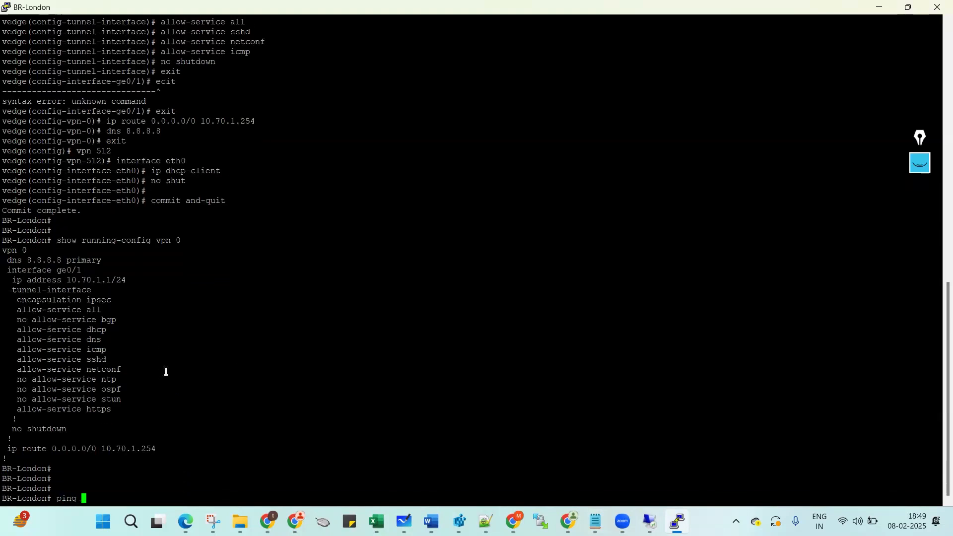
{"action": "double_click", "coordinate": [126, 448]}
{"action": "right_click", "coordinate": [213, 398]}
{"action": "key", "text": "Return"}
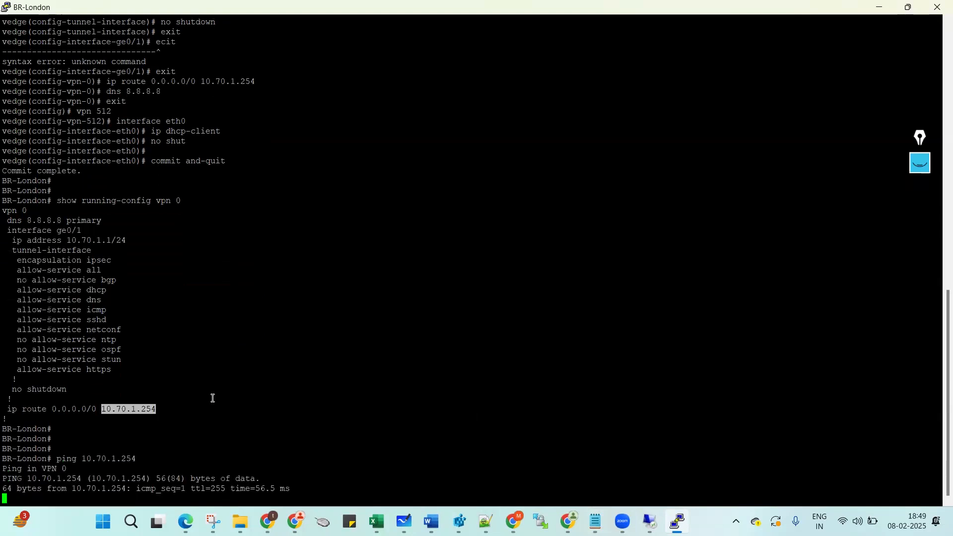
{"action": "key", "text": "ctrl+c"}
{"action": "key", "text": "Return"}
{"action": "key", "text": "Return"}
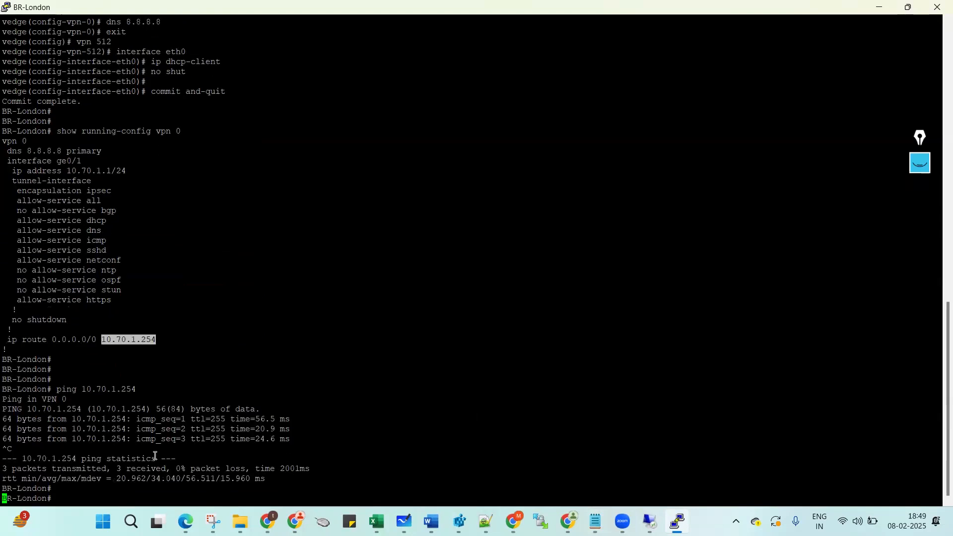
Ping vManage 10.110.1.10 and vBond 10.110.1.11, stopping each after replies.
{"action": "key", "text": "Up"}
{"action": "key", "text": "BackSpace"}
{"action": "key", "text": "BackSpace"}
{"action": "key", "text": "BackSpace"}
{"action": "key", "text": "BackSpace"}
{"action": "key", "text": "BackSpace"}
{"action": "key", "text": "BackSpace"}
{"action": "key", "text": "BackSpace"}
{"action": "key", "text": "BackSpace"}
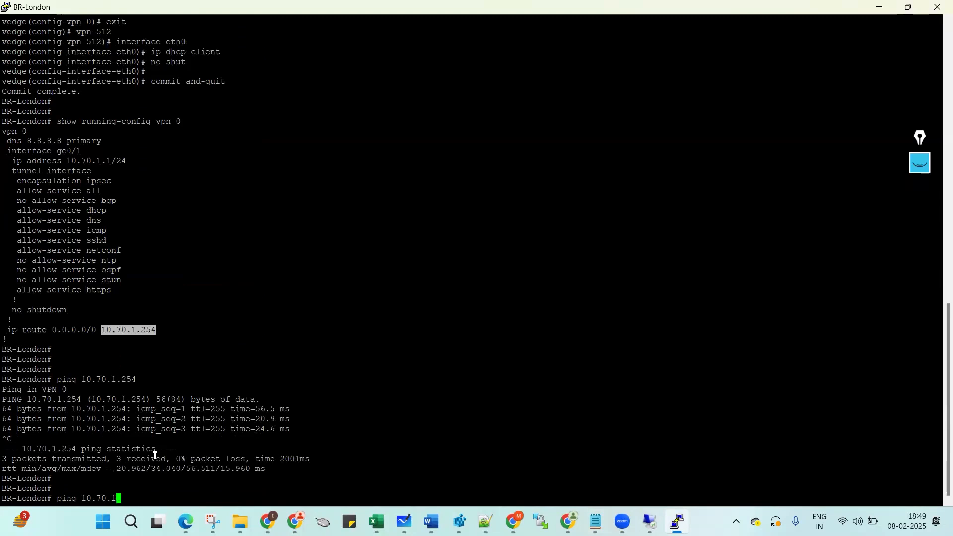
{"action": "type", "text": "110.1.10"}
{"action": "key", "text": "Return"}
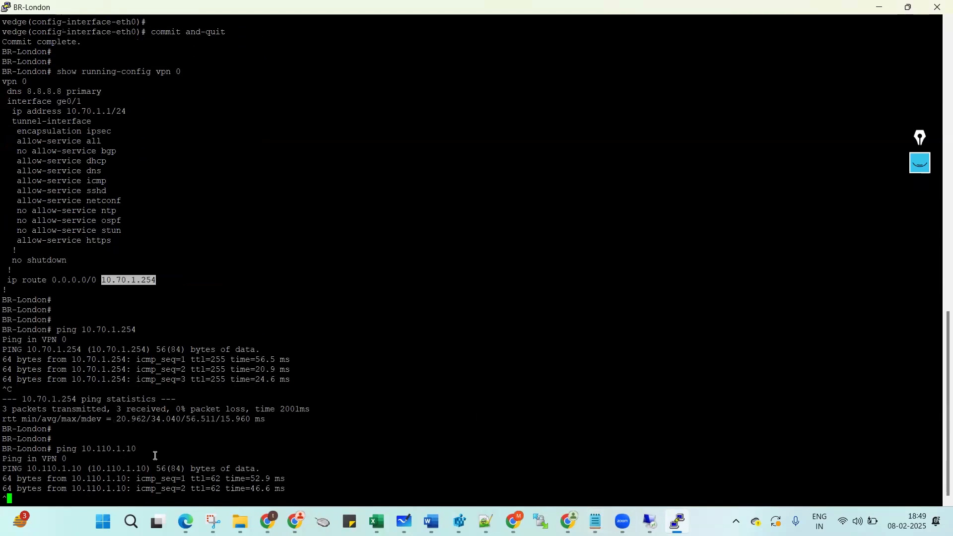
{"action": "key", "text": "ctrl+c"}
{"action": "key", "text": "Up"}
{"action": "key", "text": "BackSpace"}
{"action": "type", "text": "1"}
{"action": "key", "text": "Return"}
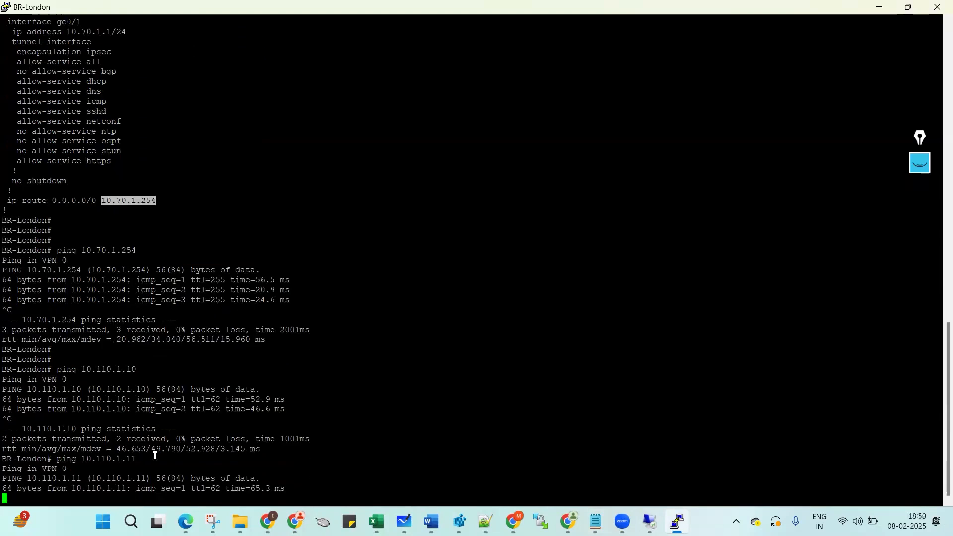
{"action": "key", "text": "ctrl+c"}
{"action": "key", "text": "Return"}
{"action": "key", "text": "Return"}
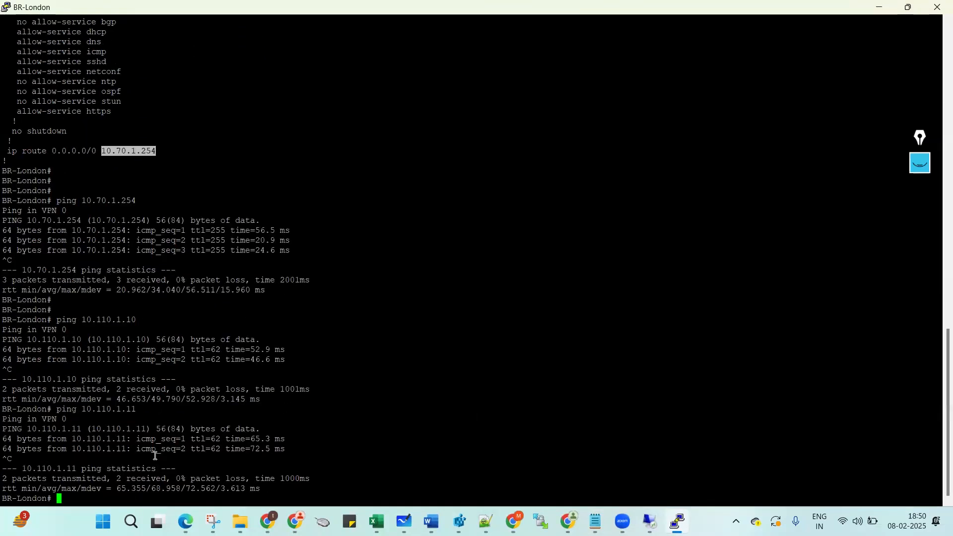
Ping vSmart1 10.110.1.12 and vSmart2 10.110.1.13, stopping each after replies.
{"action": "key", "text": "Up"}
{"action": "key", "text": "BackSpace"}
{"action": "type", "text": "2"}
{"action": "key", "text": "Return"}
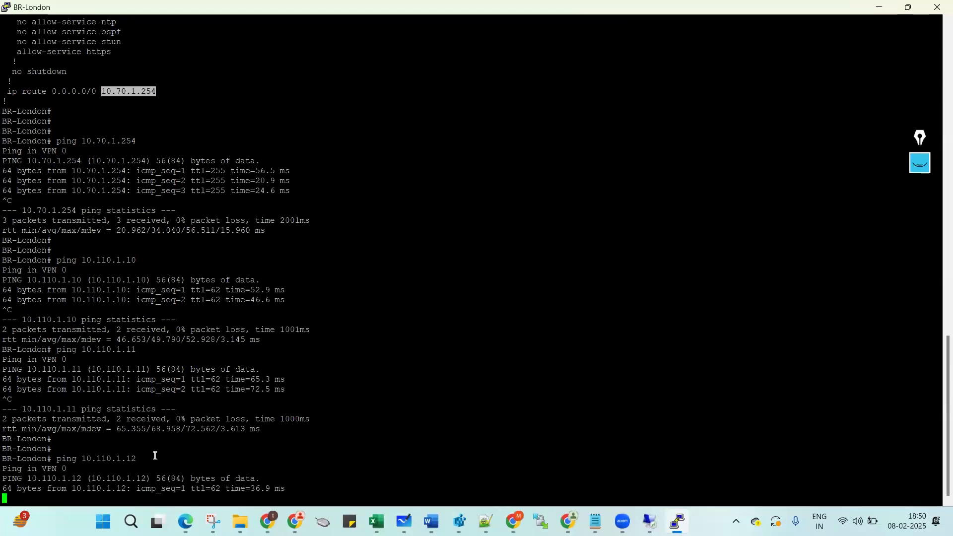
{"action": "key", "text": "ctrl+c"}
{"action": "key", "text": "Up"}
{"action": "key", "text": "BackSpace"}
{"action": "type", "text": "3"}
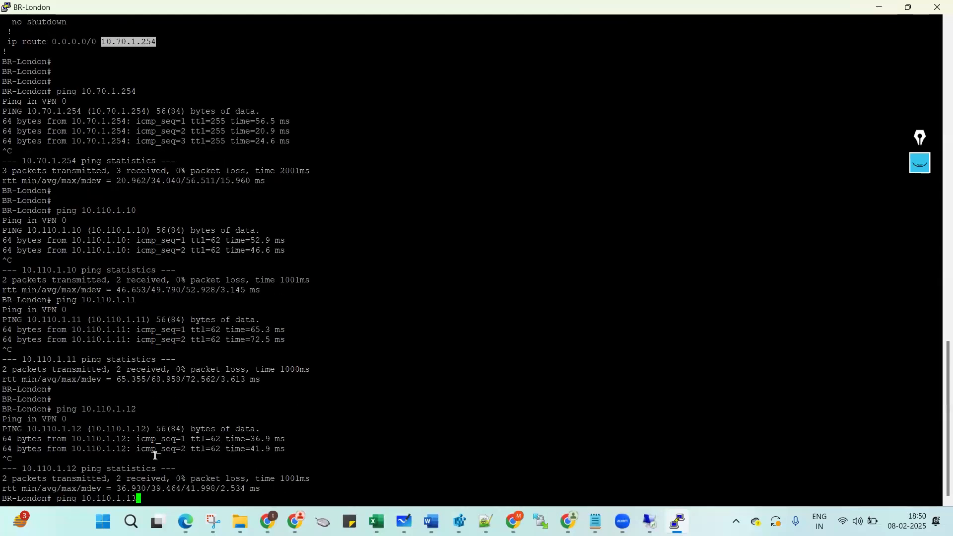
{"action": "key", "text": "Return"}
{"action": "key", "text": "ctrl+c"}
{"action": "key", "text": "Return"}
{"action": "key", "text": "Return"}
{"action": "key", "text": "Return"}
{"action": "key", "text": "Return"}
{"action": "key", "text": "Return"}
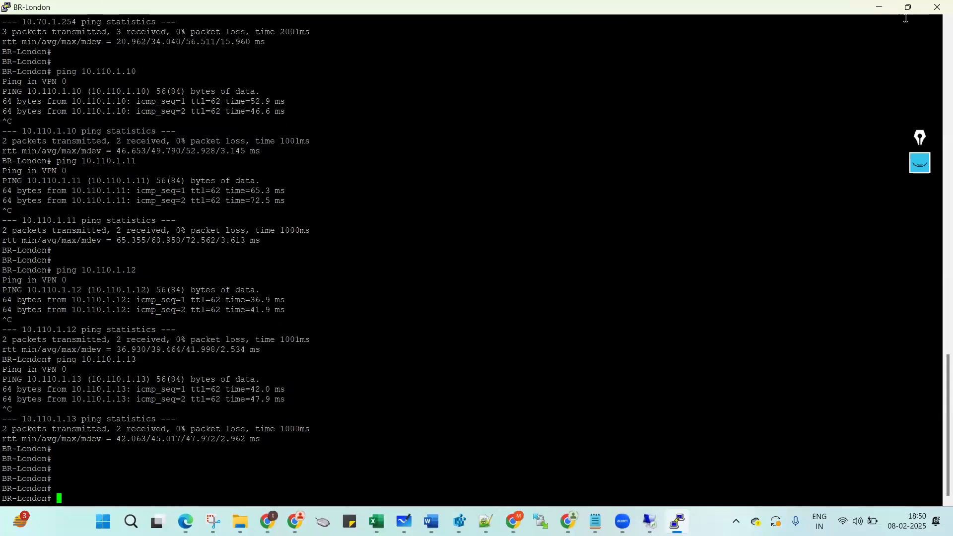
Close the BR-London session and open HO-IND-01's console full screen from EVE-NG.
{"action": "left_click", "coordinate": [932, 8]}
{"action": "key", "text": "Return"}
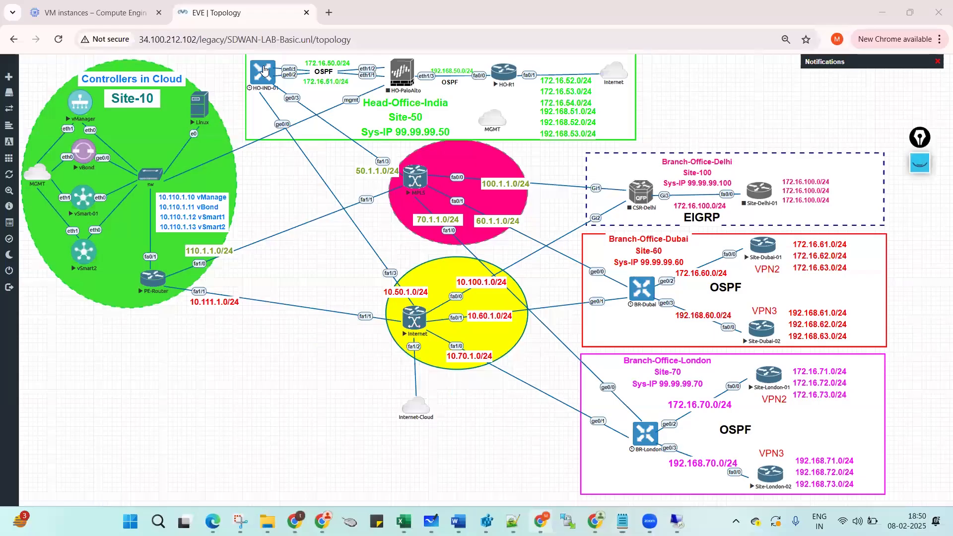
{"action": "left_click", "coordinate": [269, 72]}
{"action": "left_click", "coordinate": [480, 134]}
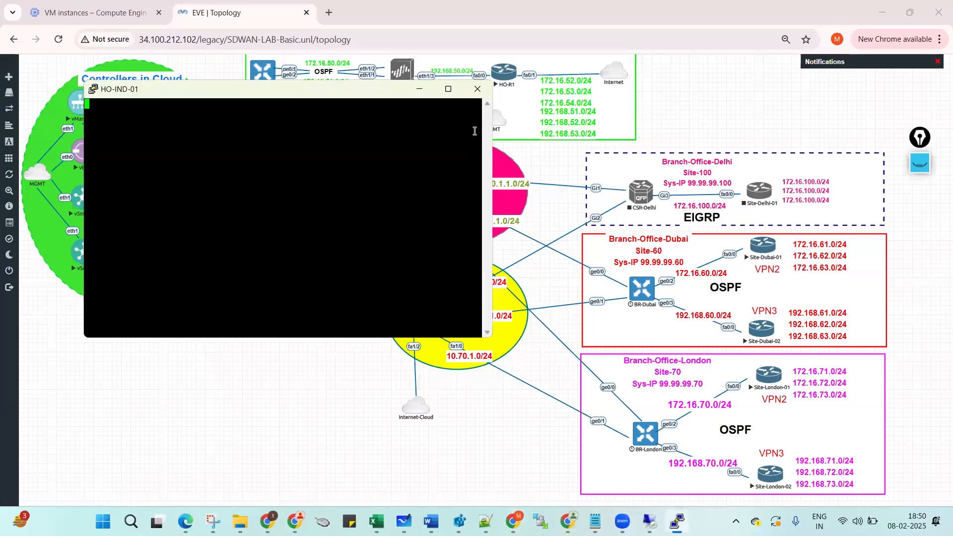
{"action": "double_click", "coordinate": [218, 95]}
Log in to HO-IND-01 as admin and set its new initial password.
{"action": "key", "text": "Return"}
{"action": "type", "text": "admin"}
{"action": "key", "text": "Return"}
{"action": "key", "text": "Return"}
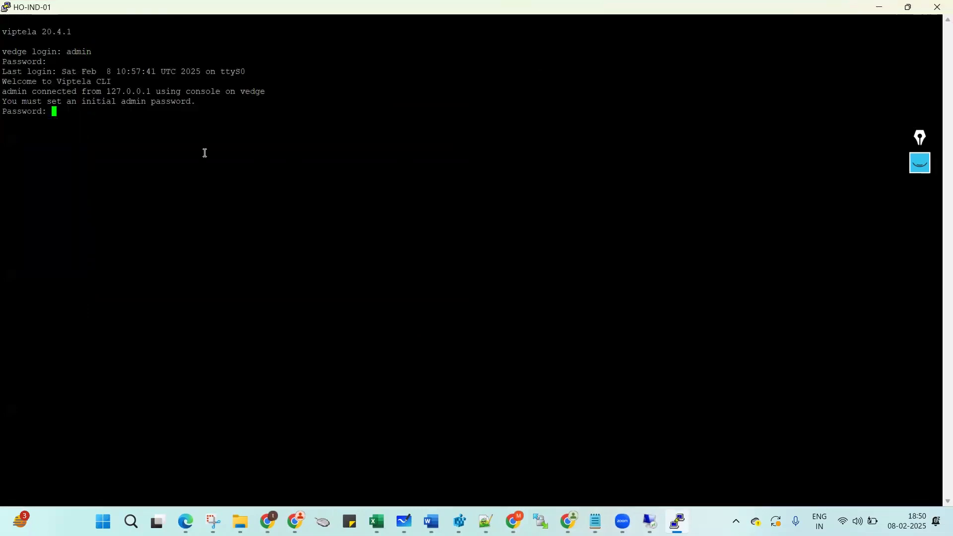
{"action": "key", "text": "Return"}
{"action": "key", "text": "Return"}
{"action": "key", "text": "Return"}
{"action": "key", "text": "Return"}
{"action": "key", "text": "Return"}
{"action": "key", "text": "Return"}
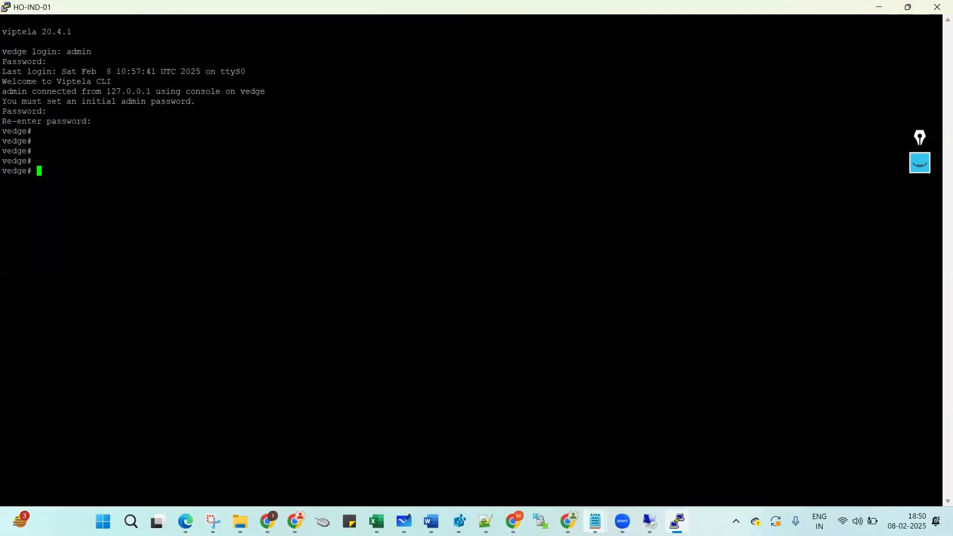
{"action": "left_click", "coordinate": [597, 521]}
In the Notepad template, rename the host to HO-IND and change system-ip and site-id to 50.
{"action": "left_click", "coordinate": [660, 460]}
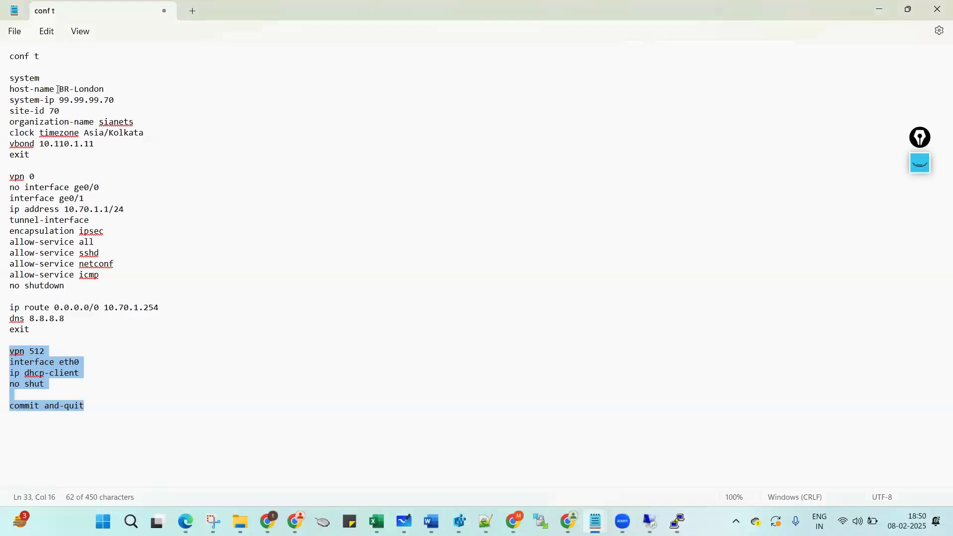
{"action": "left_click_drag", "start_coordinate": [60, 89], "coordinate": [107, 88]}
{"action": "type", "text": "HO-IND"}
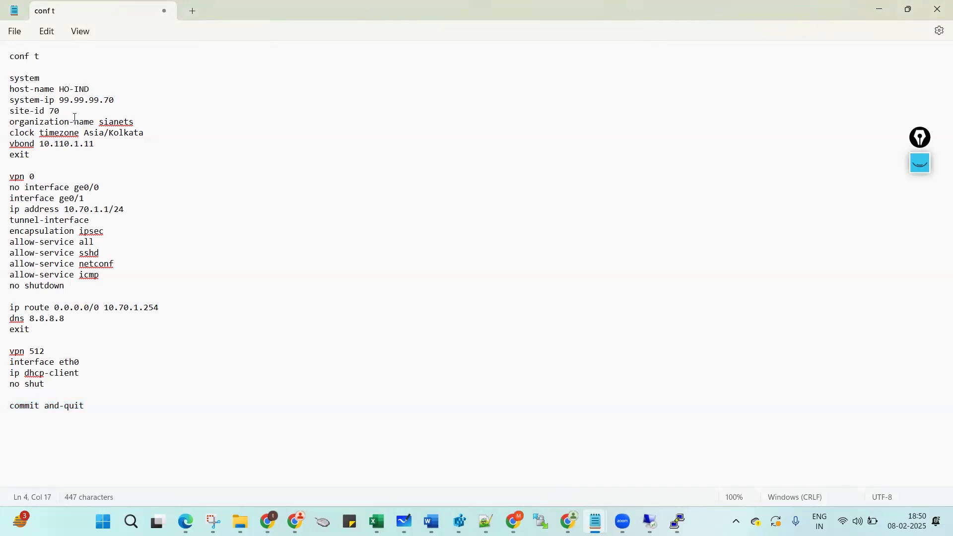
{"action": "left_click", "coordinate": [112, 101]}
{"action": "key", "text": "BackSpace"}
{"action": "type", "text": "5"}
{"action": "key", "text": "BackSpace"}
{"action": "type", "text": "5"}
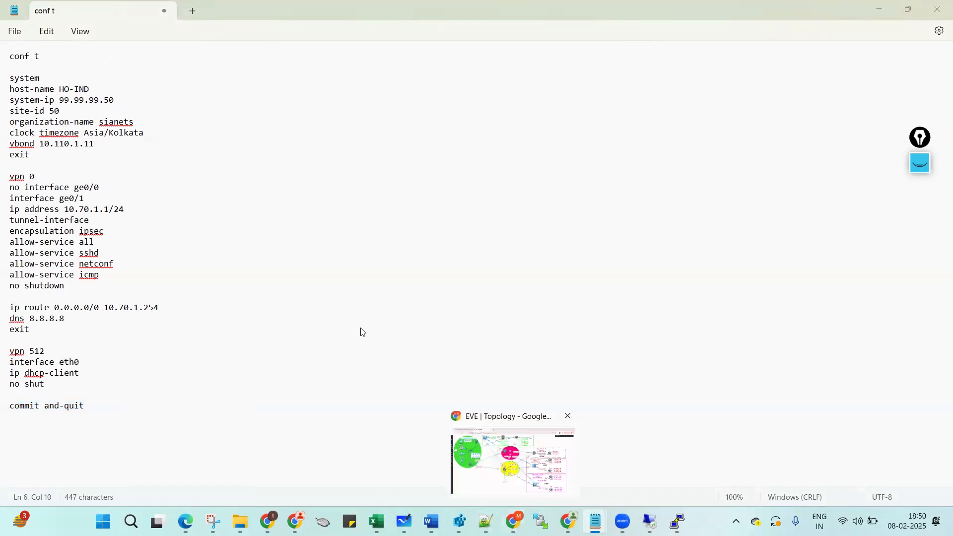
Make ge0/0 the transport interface with address 10.50.1.2, removing the 'no interface ge0/0' line.
{"action": "key", "text": "alt+Tab"}
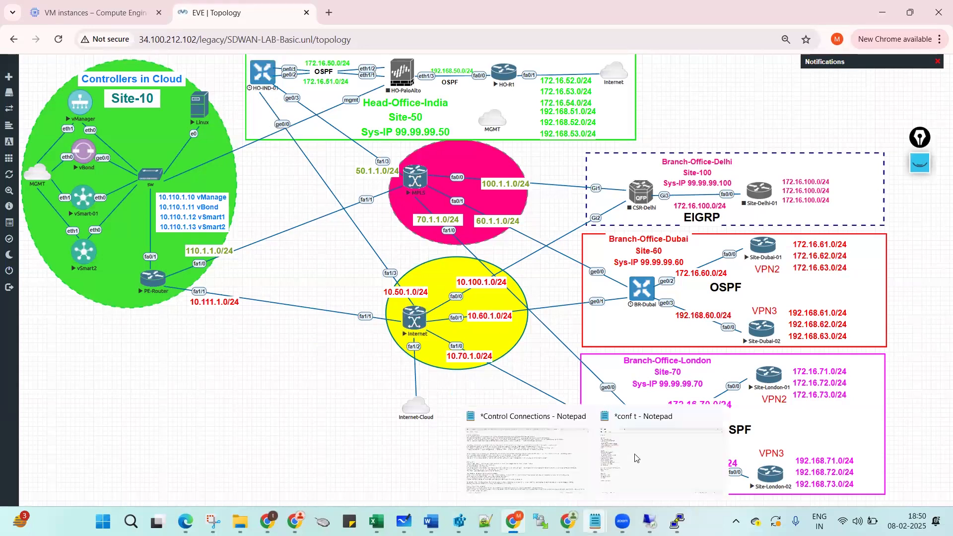
{"action": "left_click", "coordinate": [637, 458]}
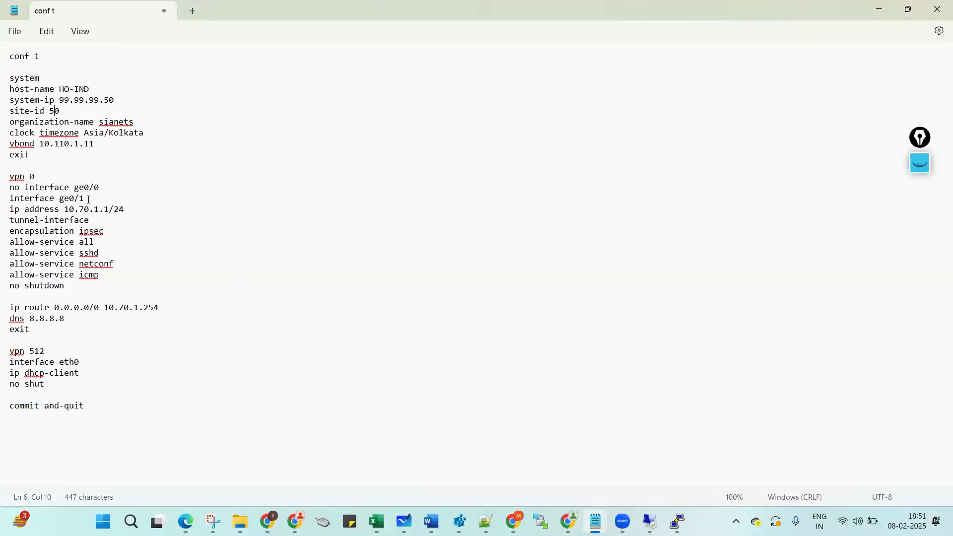
{"action": "left_click", "coordinate": [88, 200]}
{"action": "key", "text": "BackSpace"}
{"action": "triple_click", "coordinate": [13, 193]}
{"action": "key", "text": "BackSpace"}
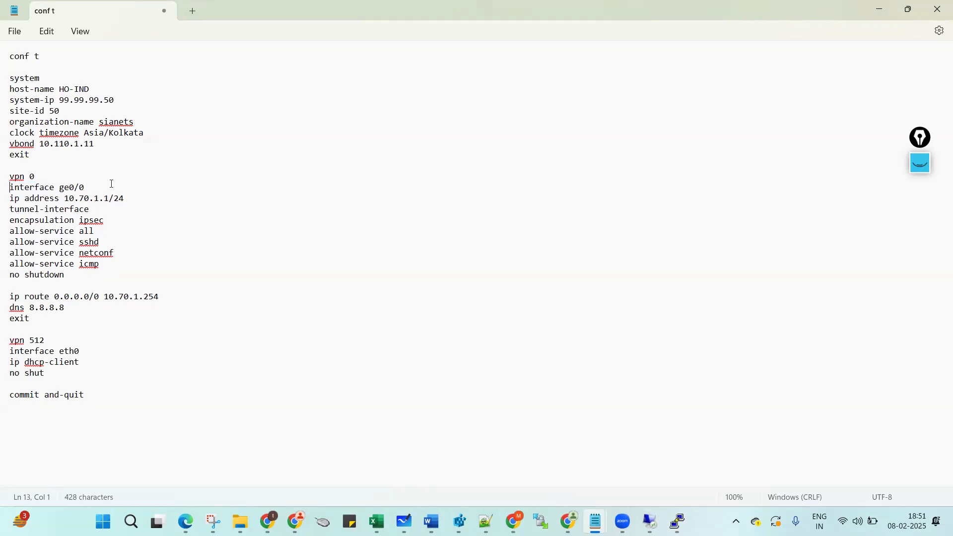
{"action": "left_click", "coordinate": [85, 201]}
{"action": "key", "text": "BackSpace"}
{"action": "type", "text": "5"}
{"action": "left_click", "coordinate": [110, 199]}
{"action": "key", "text": "BackSpace"}
{"action": "type", "text": "2"}
Change the default route gateway from 10.70.1.254 to 10.50.1.254.
{"action": "left_click_drag", "start_coordinate": [10, 177], "coordinate": [3, 275]}
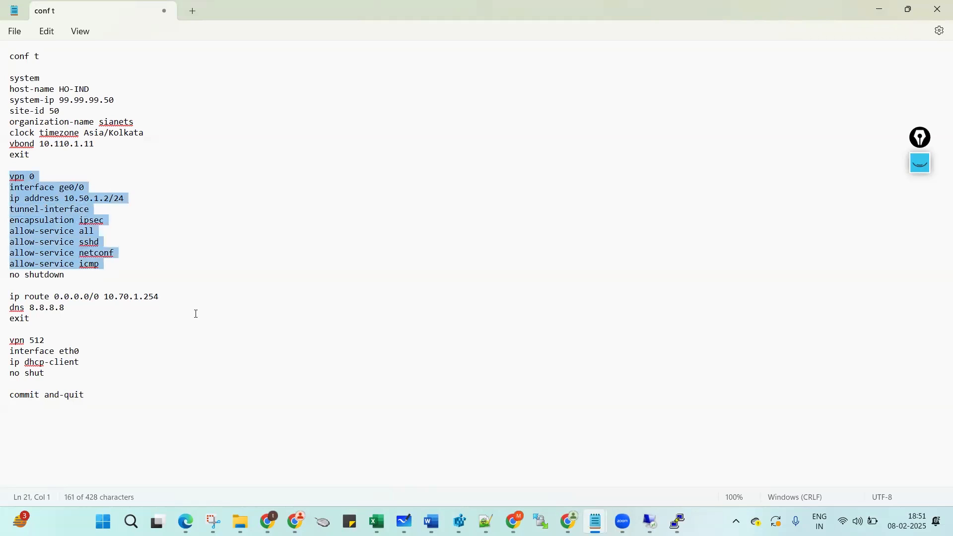
{"action": "left_click", "coordinate": [124, 298]}
{"action": "key", "text": "Delete"}
{"action": "type", "text": "5"}
{"action": "left_click", "coordinate": [86, 320]}
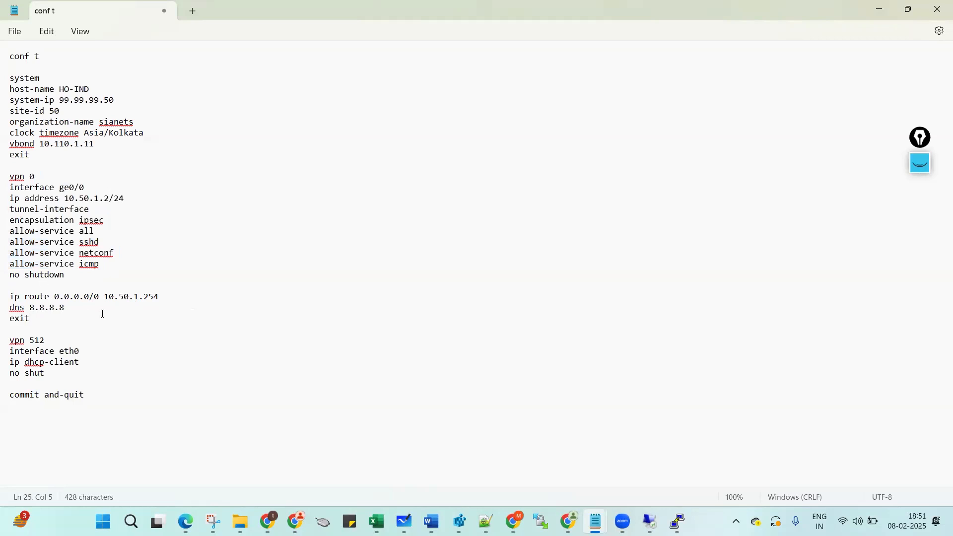
Copy the system block and enter configuration mode on the HO-IND-01 console with conf t.
{"action": "left_click_drag", "start_coordinate": [11, 57], "coordinate": [6, 175]}
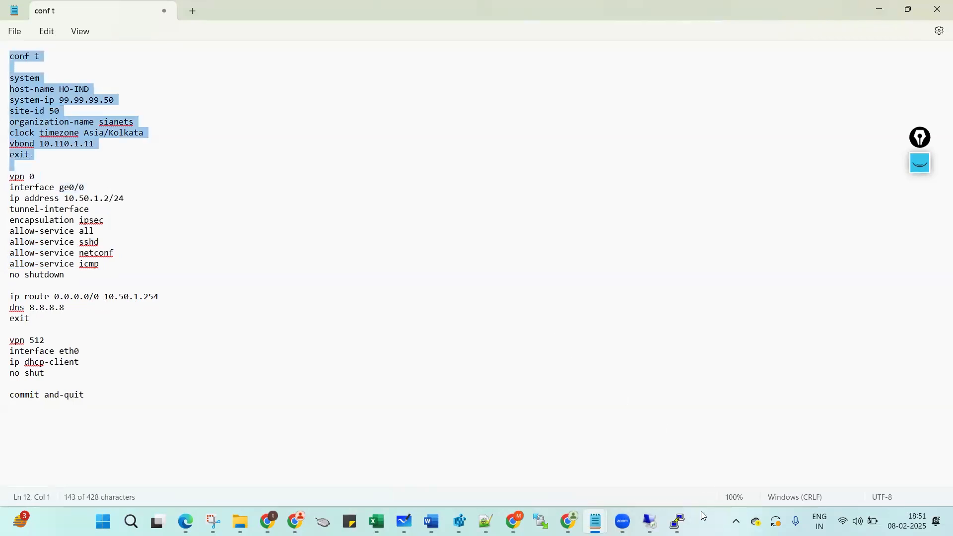
{"action": "mouse_move", "coordinate": [679, 521]}
{"action": "left_click", "coordinate": [701, 469]}
{"action": "type", "text": "conf t"}
{"action": "key", "text": "Return"}
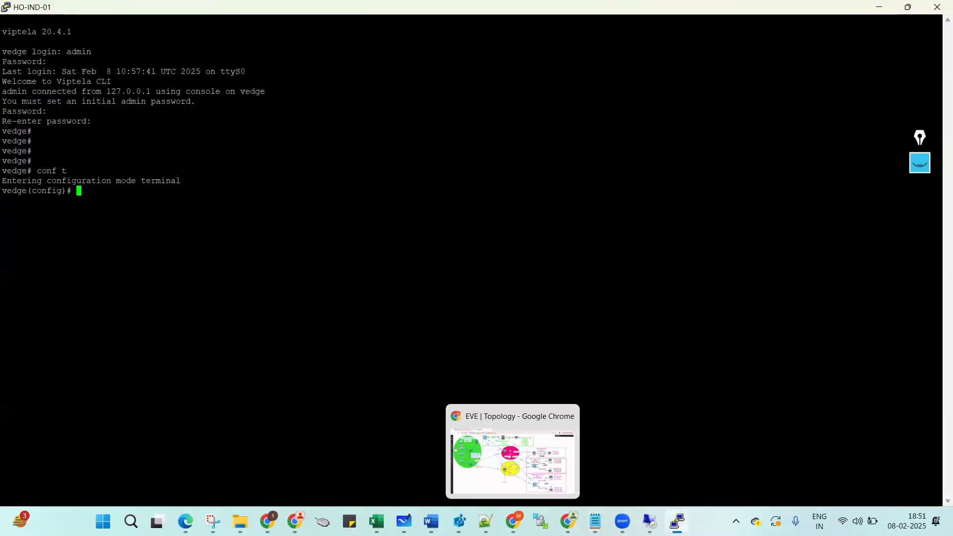
Paste the system settings block into HO-IND-01 and copy the VPN 0 interface block.
{"action": "mouse_move", "coordinate": [596, 520]}
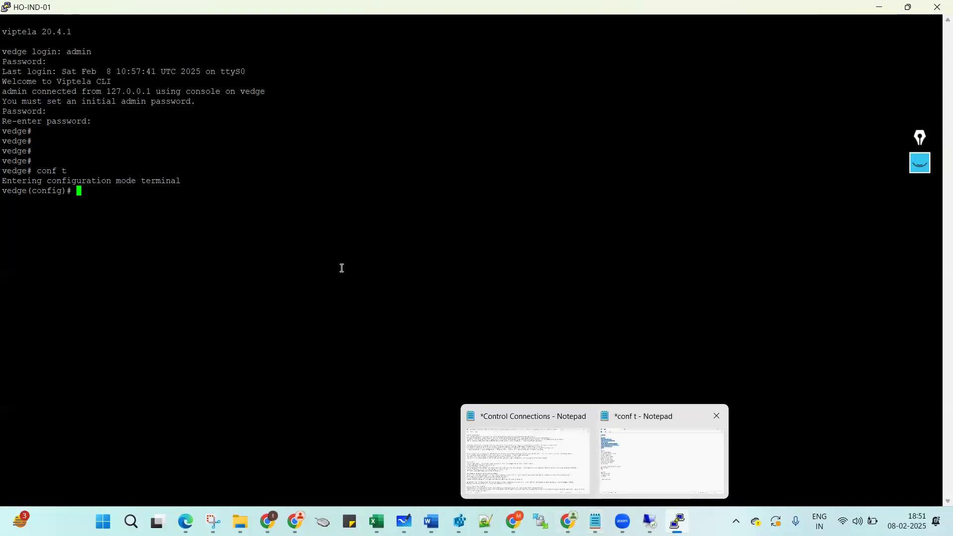
{"action": "right_click", "coordinate": [327, 251]}
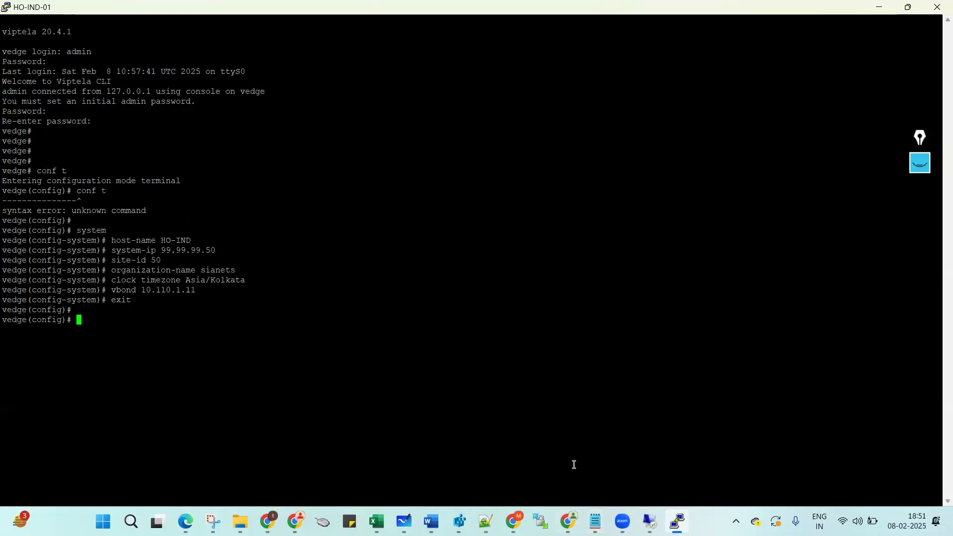
{"action": "mouse_move", "coordinate": [595, 521]}
{"action": "left_click", "coordinate": [640, 464]}
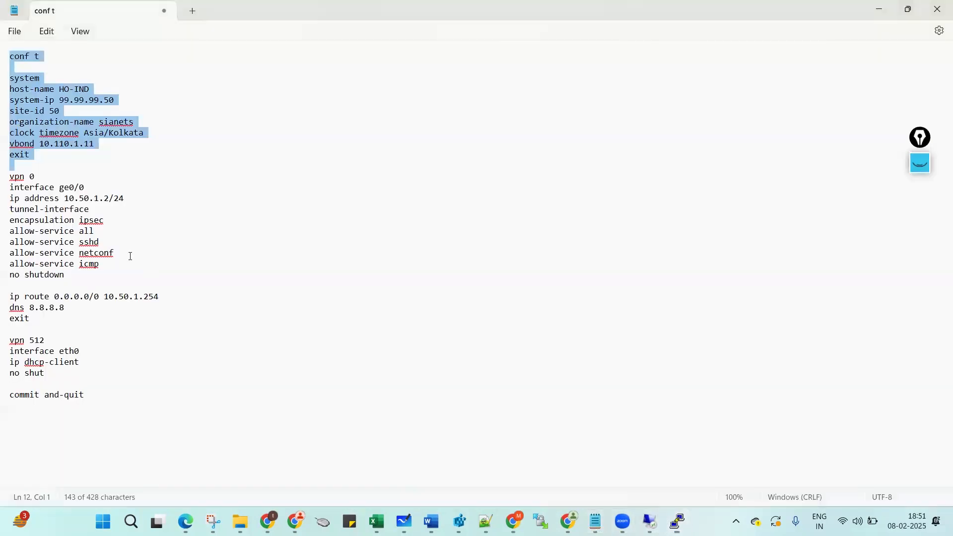
{"action": "left_click_drag", "start_coordinate": [4, 177], "coordinate": [2, 286]}
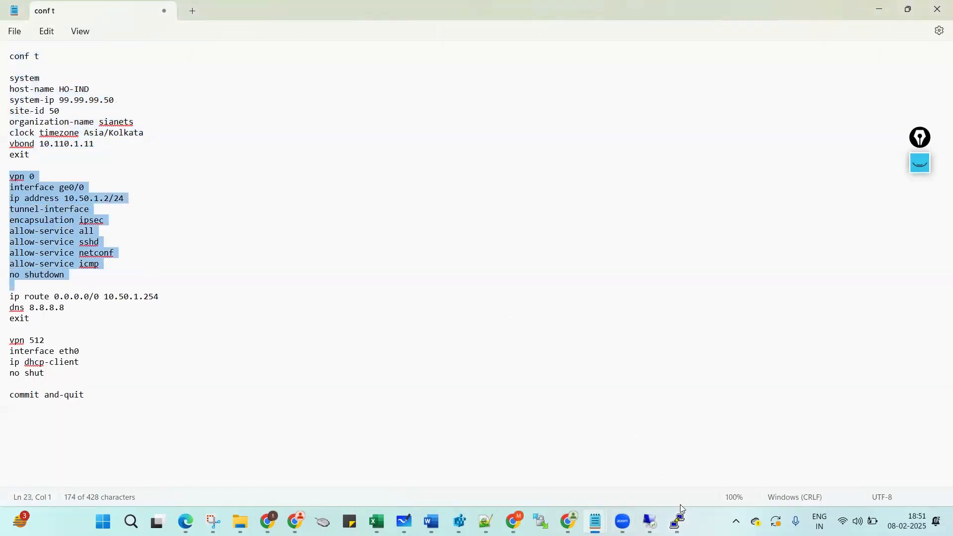
{"action": "mouse_move", "coordinate": [679, 520]}
{"action": "left_click", "coordinate": [687, 471]}
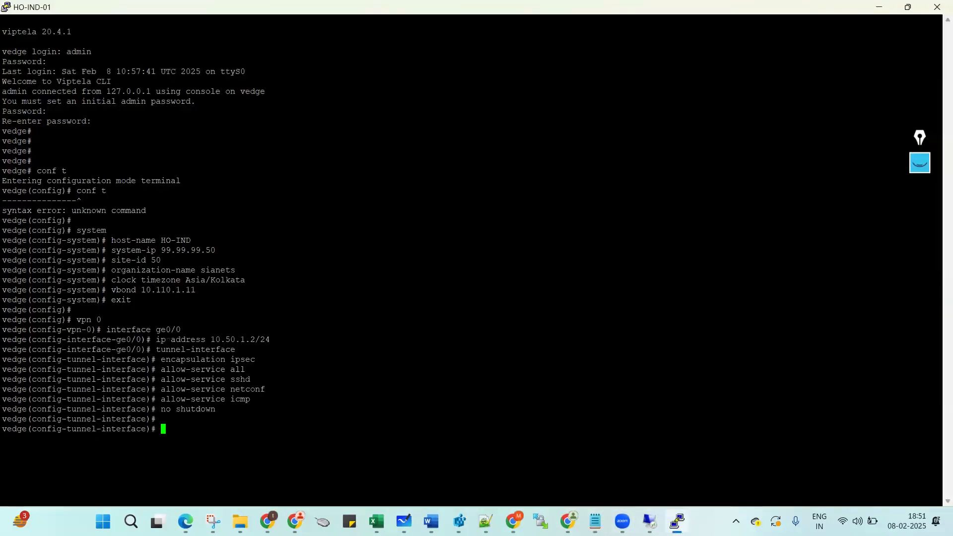
Exit twice back to VPN 0 and paste the default route and DNS lines.
{"action": "mouse_move", "coordinate": [595, 521]}
{"action": "left_click", "coordinate": [663, 457]}
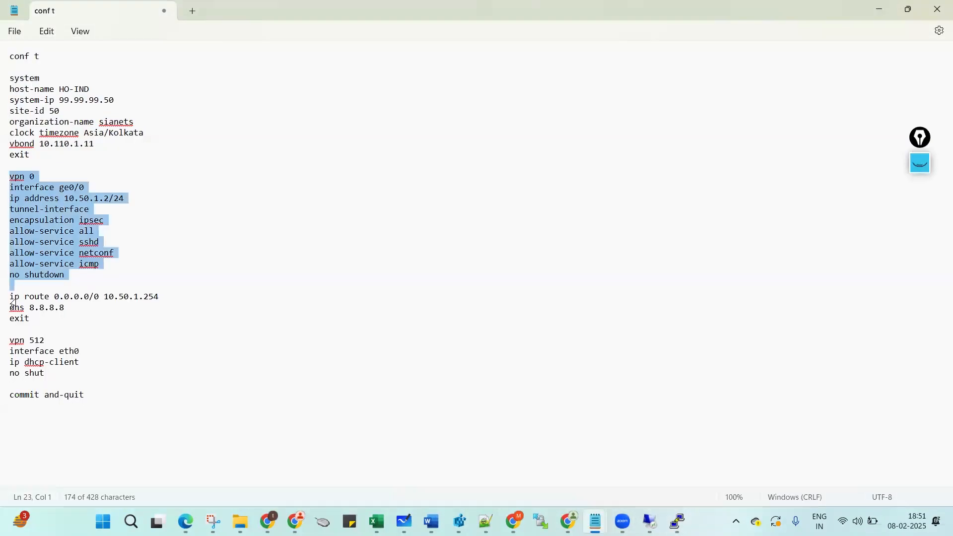
{"action": "left_click_drag", "start_coordinate": [3, 303], "coordinate": [13, 329]}
{"action": "key", "text": "ctrl+c"}
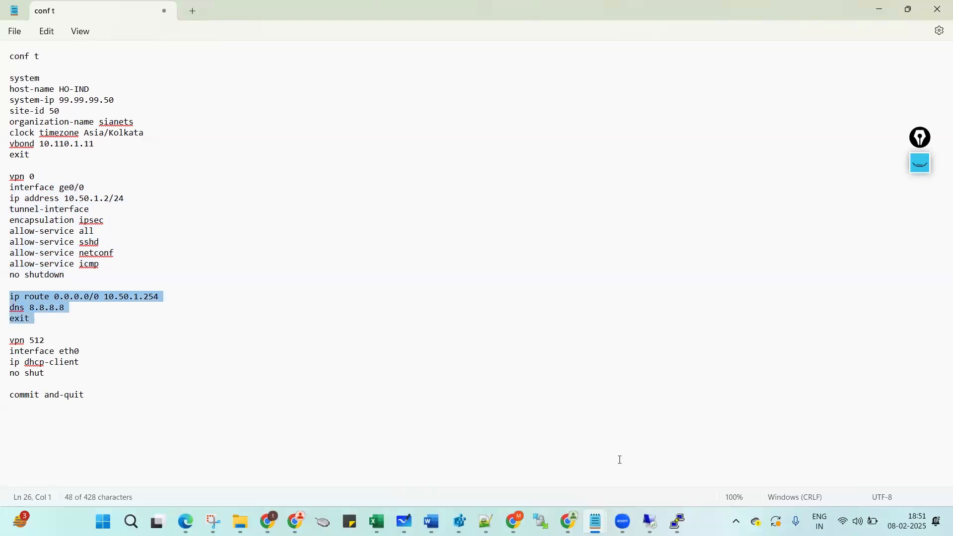
{"action": "mouse_move", "coordinate": [678, 520]}
{"action": "left_click", "coordinate": [674, 453]}
{"action": "type", "text": "exit"}
{"action": "key", "text": "Return"}
{"action": "type", "text": "exit"}
{"action": "key", "text": "Return"}
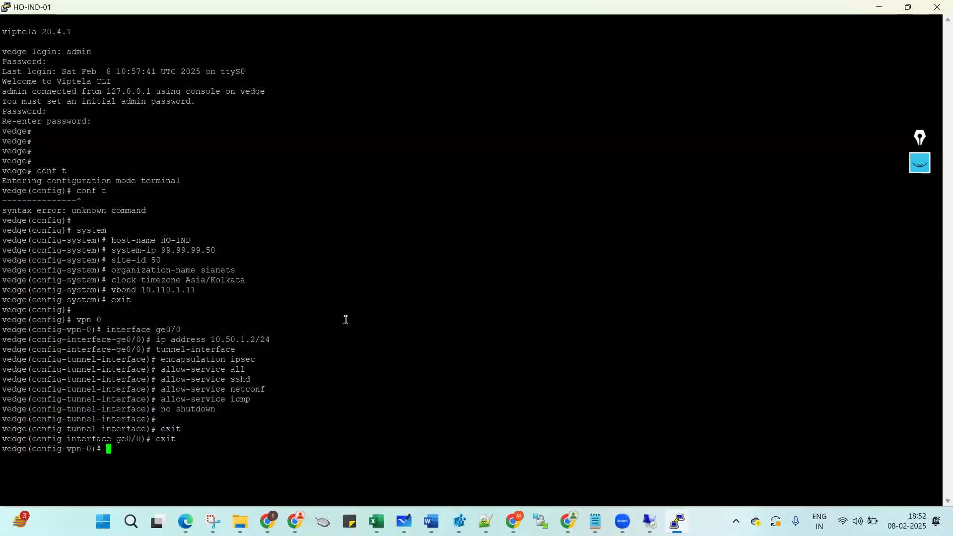
{"action": "right_click", "coordinate": [342, 315]}
{"action": "key", "text": "Return"}
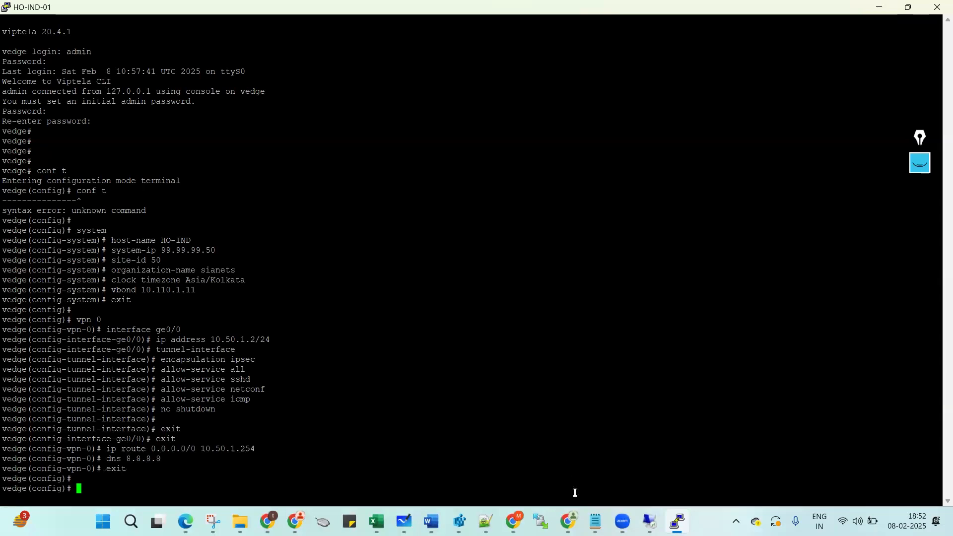
Paste the VPN 512 DHCP block and run commit and-quit.
{"action": "mouse_move", "coordinate": [596, 521]}
{"action": "left_click", "coordinate": [662, 457]}
{"action": "left_click_drag", "start_coordinate": [11, 341], "coordinate": [673, 468]}
{"action": "key", "text": "ctrl+c"}
{"action": "left_click", "coordinate": [677, 521]}
{"action": "right_click", "coordinate": [595, 385]}
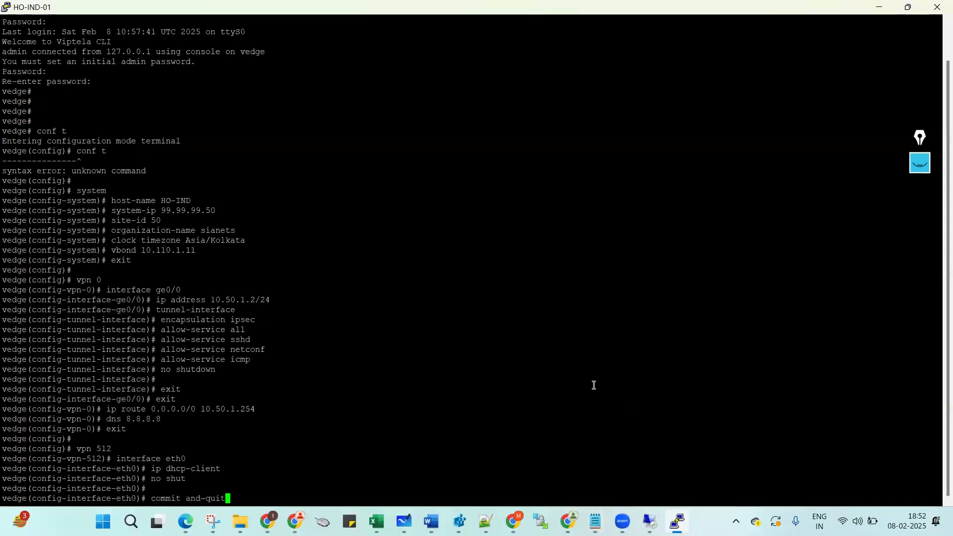
{"action": "key", "text": "Return"}
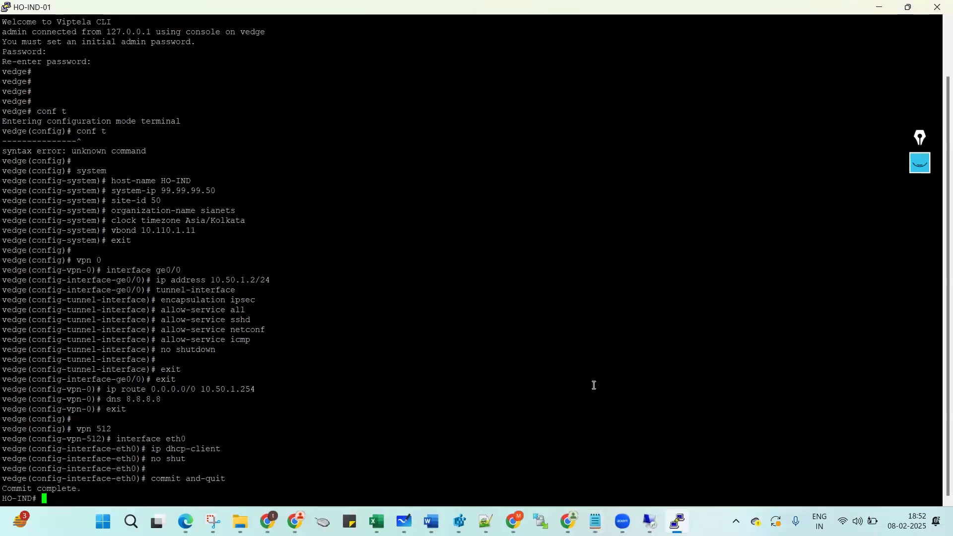
Ping the gateway 10.50.1.254 from HO-IND-01.
{"action": "key", "text": "Return"}
{"action": "key", "text": "Return"}
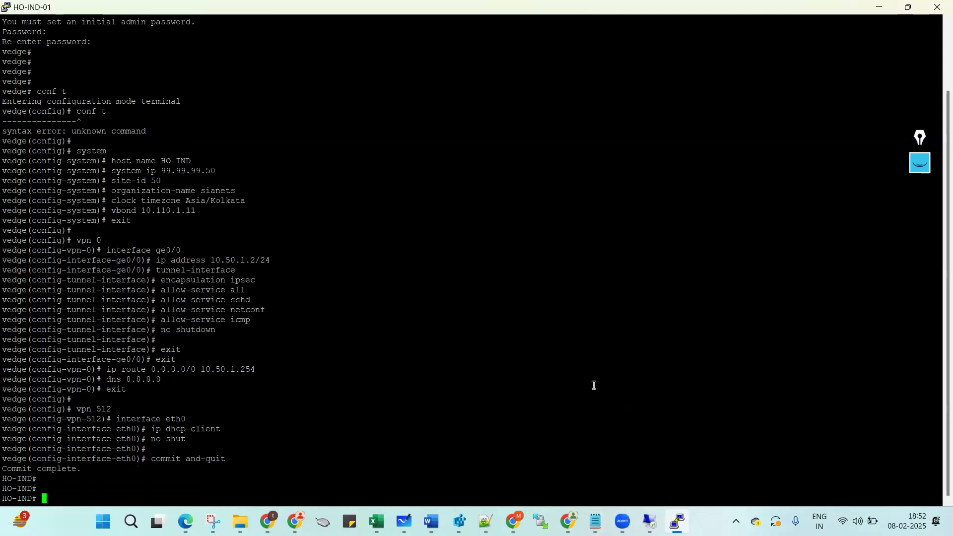
{"action": "double_click", "coordinate": [212, 366]}
{"action": "key", "text": "ctrl+c"}
{"action": "type", "text": "ping 1"}
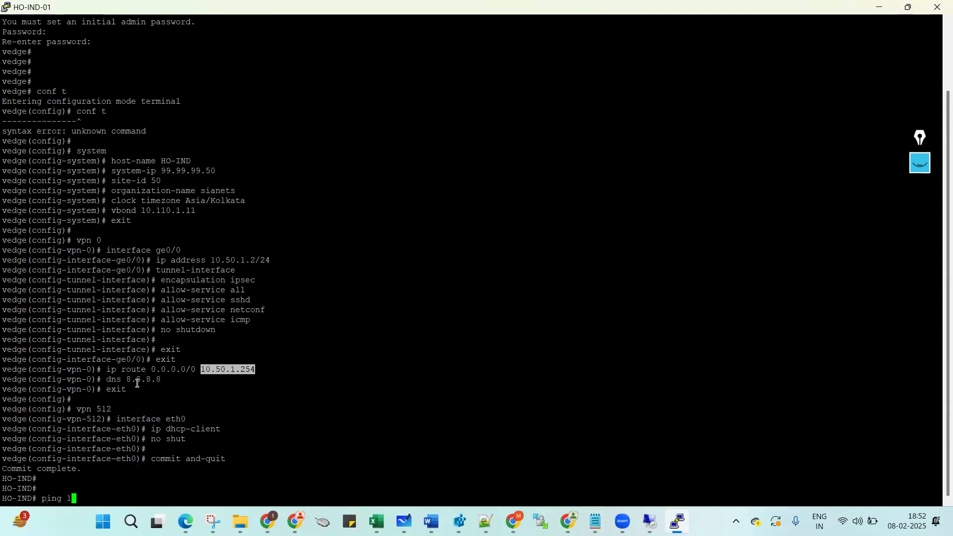
{"action": "right_click", "coordinate": [137, 383]}
{"action": "key", "text": "Return"}
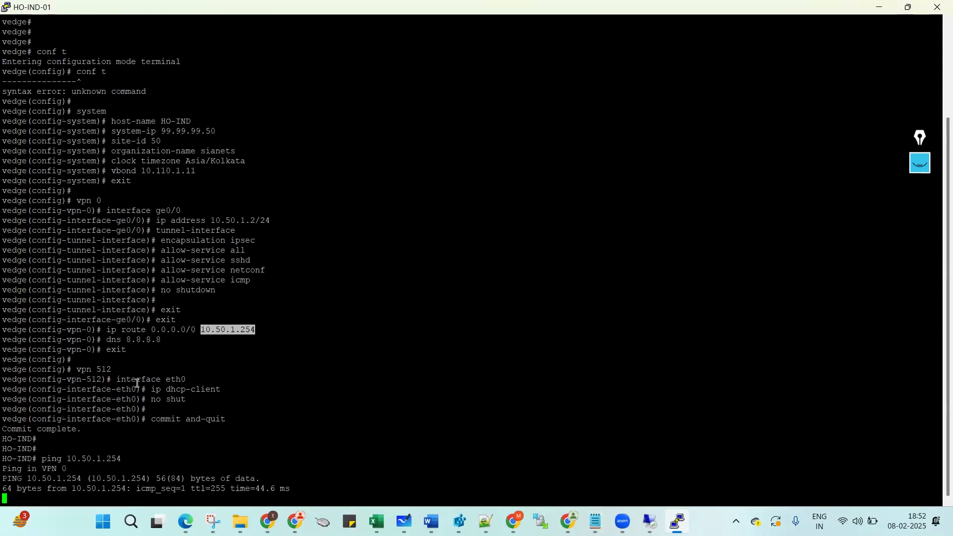
{"action": "key", "text": "ctrl+c"}
{"action": "key", "text": "Return"}
{"action": "key", "text": "Return"}
{"action": "key", "text": "Return"}
Ping 10.110.1.10, correcting the misspelt 'piong' command.
{"action": "type", "text": "piong 1"}
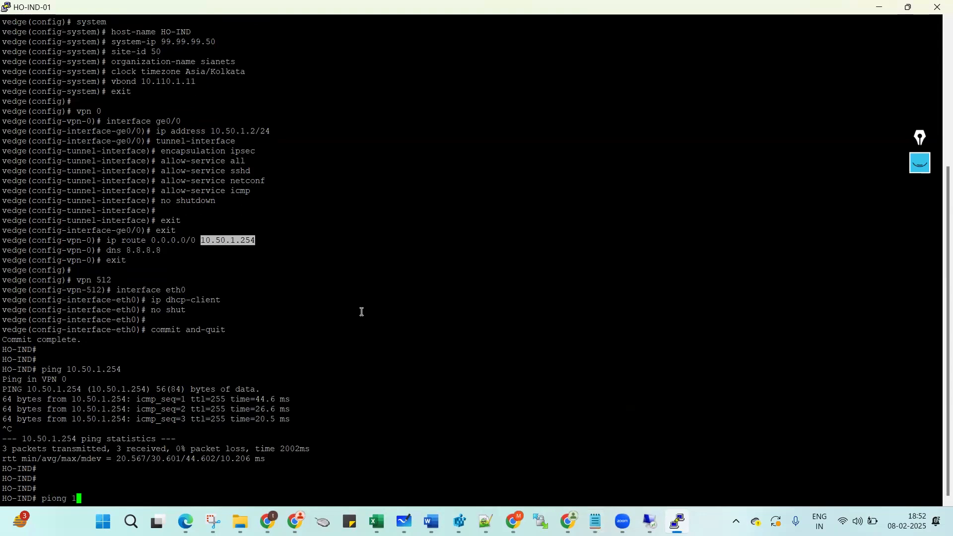
{"action": "type", "text": "0.110.1.10.1."}
{"action": "key", "text": "Return"}
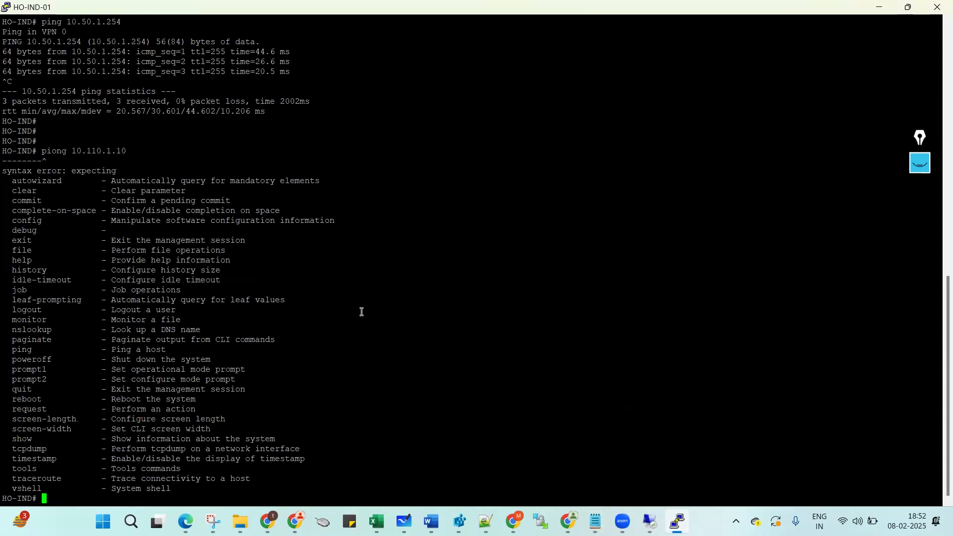
{"action": "key", "text": "Up"}
{"action": "key", "text": "Left"}
{"action": "key", "text": "Left"}
{"action": "key", "text": "Left"}
{"action": "key", "text": "Left"}
{"action": "key", "text": "Left"}
{"action": "key", "text": "Left"}
{"action": "key", "text": "Left"}
{"action": "key", "text": "Left"}
{"action": "key", "text": "Left"}
{"action": "key", "text": "Left"}
{"action": "key", "text": "Left"}
{"action": "type", "text": "="}
{"action": "key", "text": "BackSpace"}
{"action": "key", "text": "Delete"}
{"action": "key", "text": "Return"}
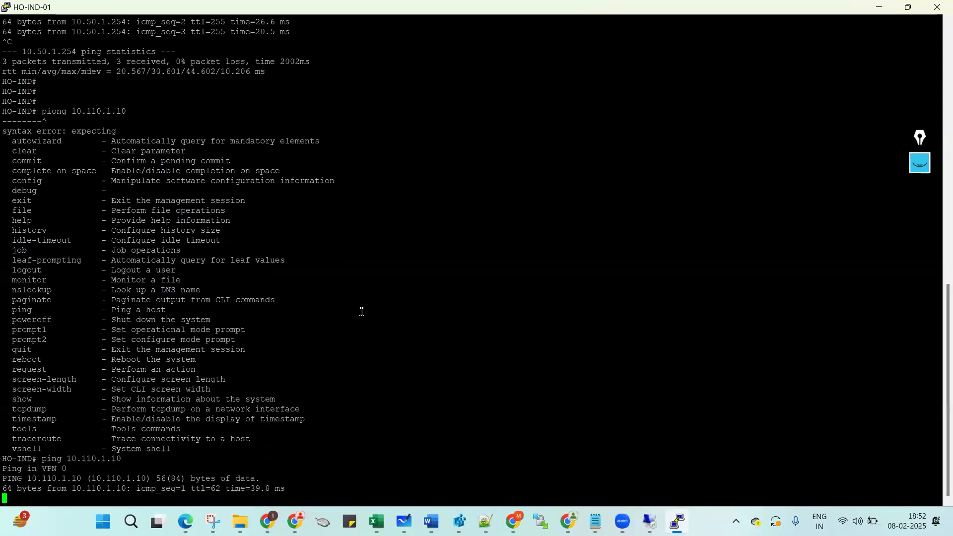
{"action": "key", "text": "ctrl+c"}
{"action": "key", "text": "Return"}
{"action": "key", "text": "Return"}
Ping 10.110.1.1 and then 10.110.1.11.
{"action": "key", "text": "Up"}
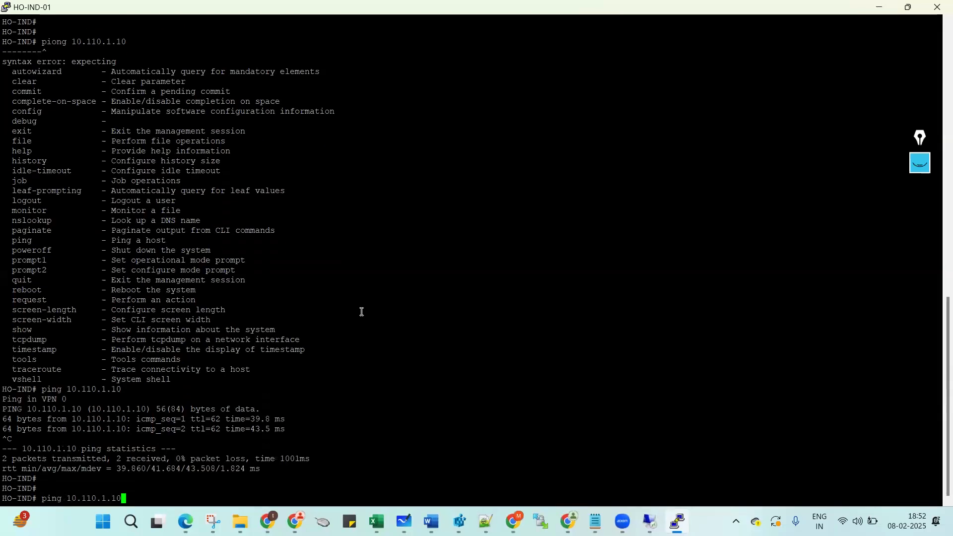
{"action": "key", "text": "BackSpace"}
{"action": "key", "text": "Return"}
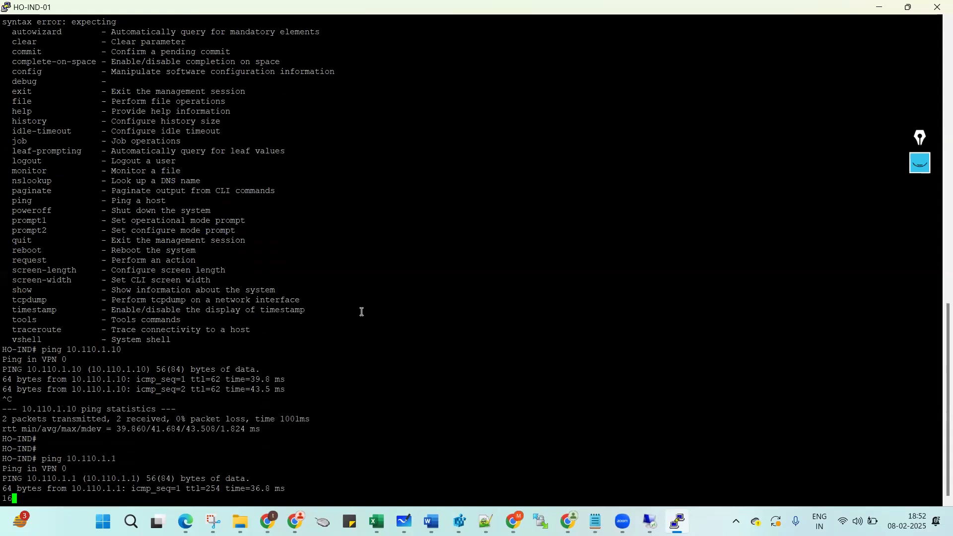
{"action": "key", "text": "ctrl+c"}
{"action": "key", "text": "Up"}
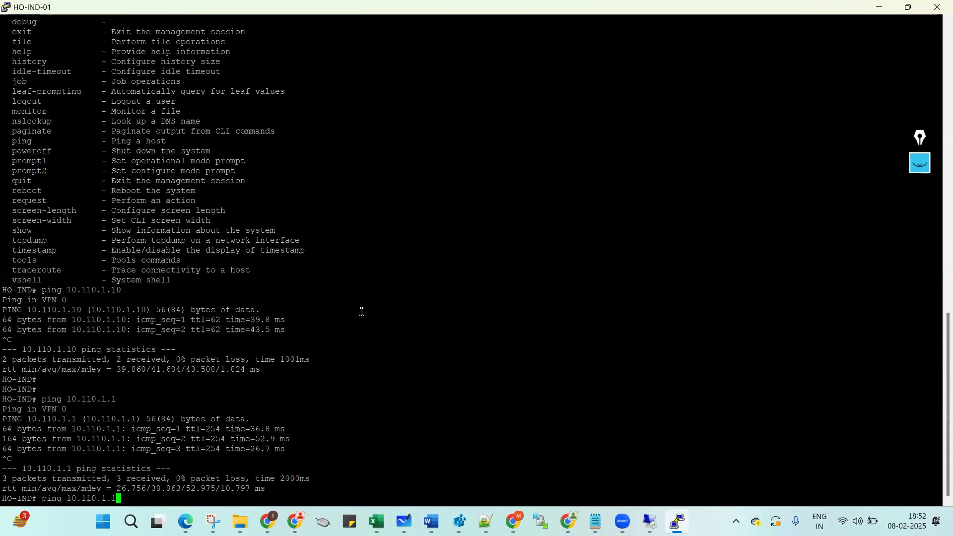
{"action": "type", "text": "1"}
{"action": "key", "text": "Return"}
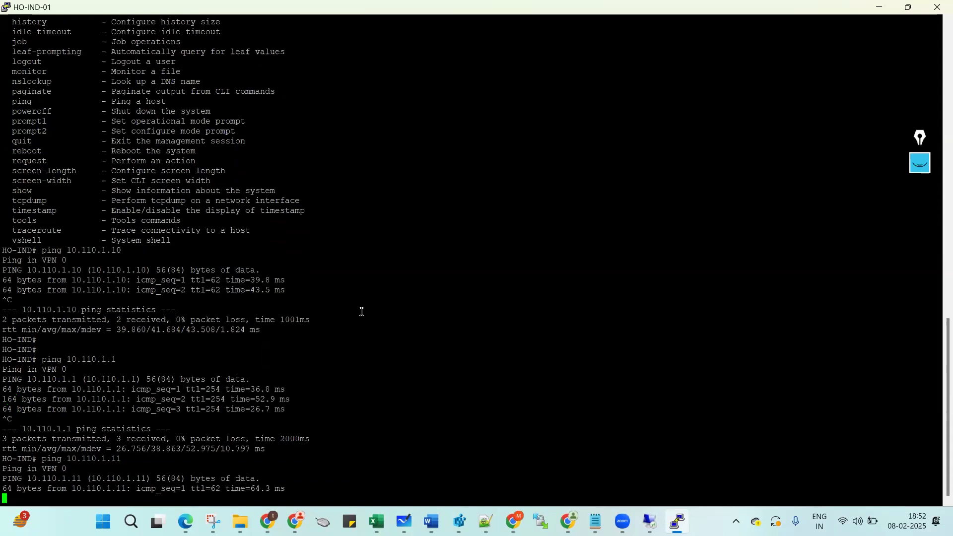
{"action": "key", "text": "ctrl+c"}
{"action": "key", "text": "Return"}
{"action": "key", "text": "Return"}
Ping 10.110.1.12 and then 10.110.1.13.
{"action": "key", "text": "Up"}
{"action": "key", "text": "BackSpace"}
{"action": "key", "text": "Left"}
{"action": "key", "text": "Right"}
{"action": "type", "text": "2"}
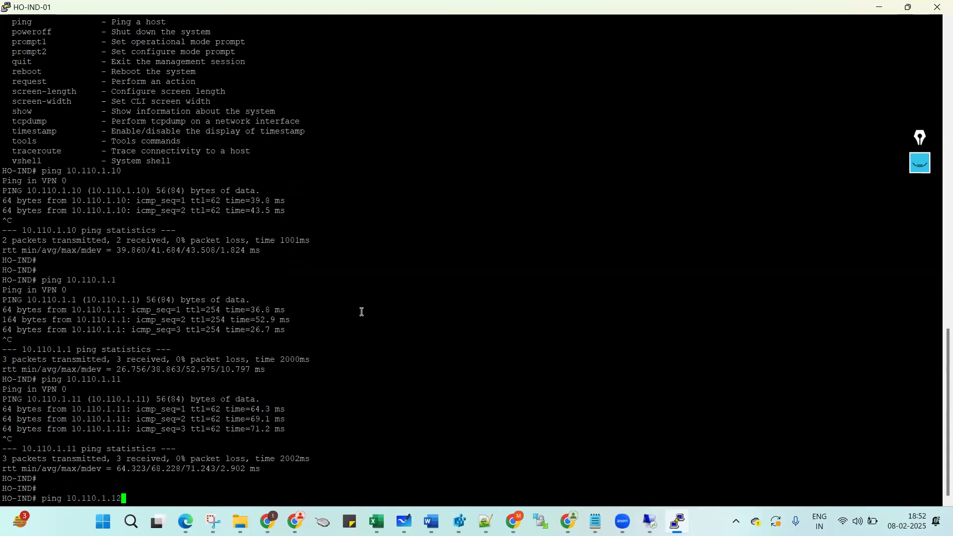
{"action": "key", "text": "Return"}
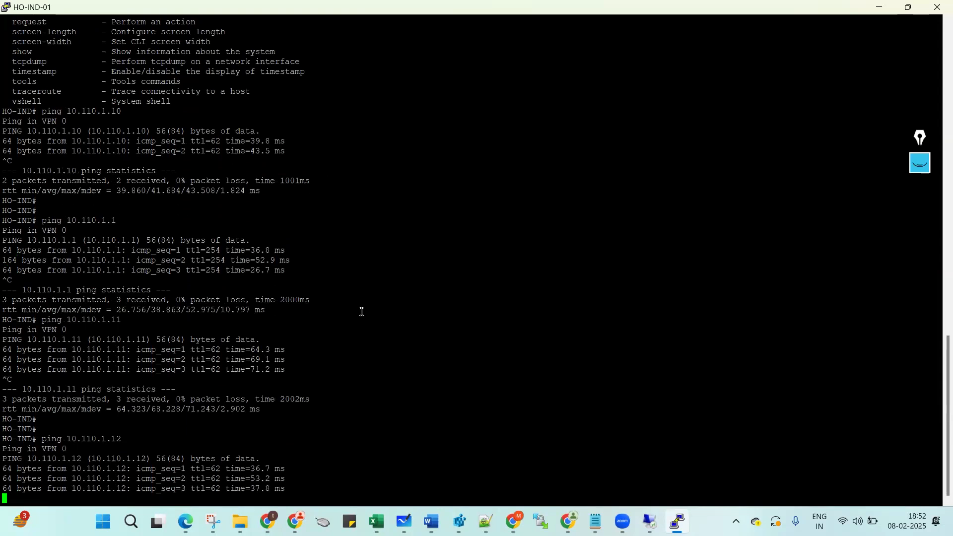
{"action": "key", "text": "ctrl+c"}
{"action": "key", "text": "Up"}
{"action": "type", "text": "3"}
{"action": "key", "text": "Return"}
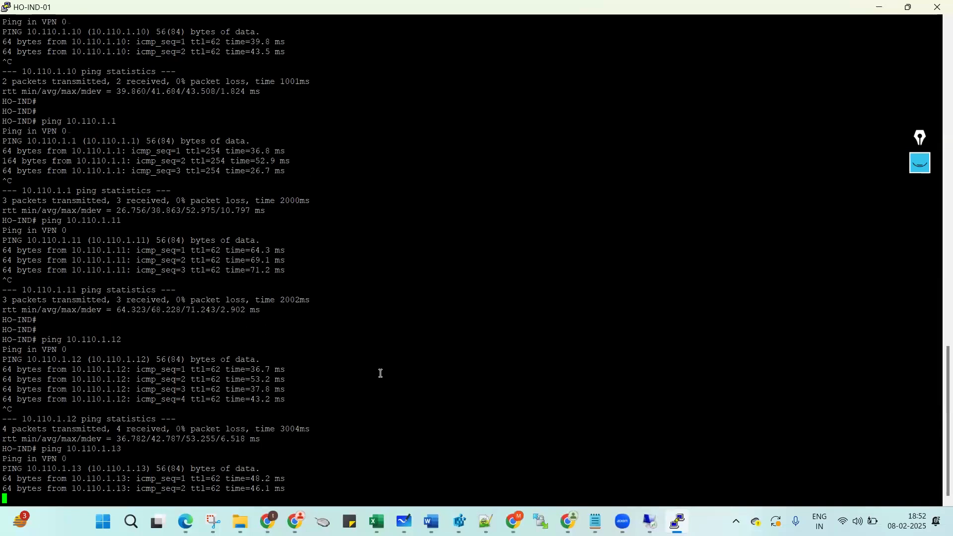
{"action": "key", "text": "ctrl+c"}
{"action": "key", "text": "Return"}
{"action": "key", "text": "Return"}
{"action": "key", "text": "Return"}
{"action": "key", "text": "Return"}
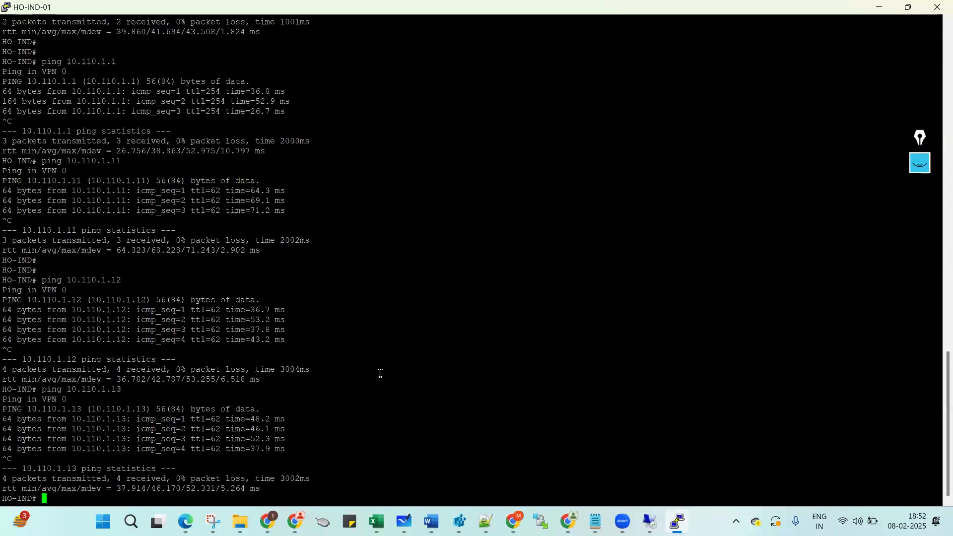
Highlight vManager, vBond, vSmart-01, vSmart2, Linux desktop and PE-Router on the topology.
{"action": "left_click", "coordinate": [877, 12]}
{"action": "left_click", "coordinate": [513, 520]}
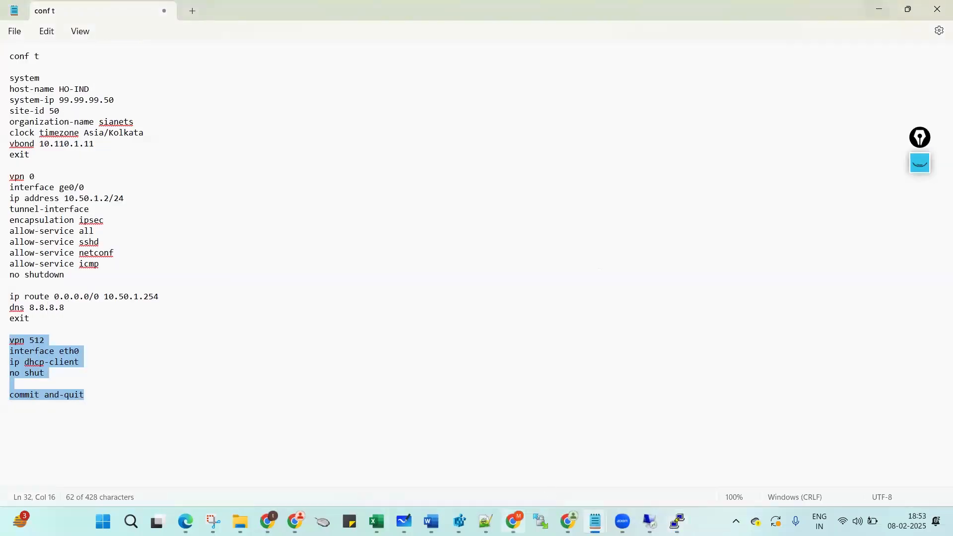
{"action": "left_click", "coordinate": [919, 163]}
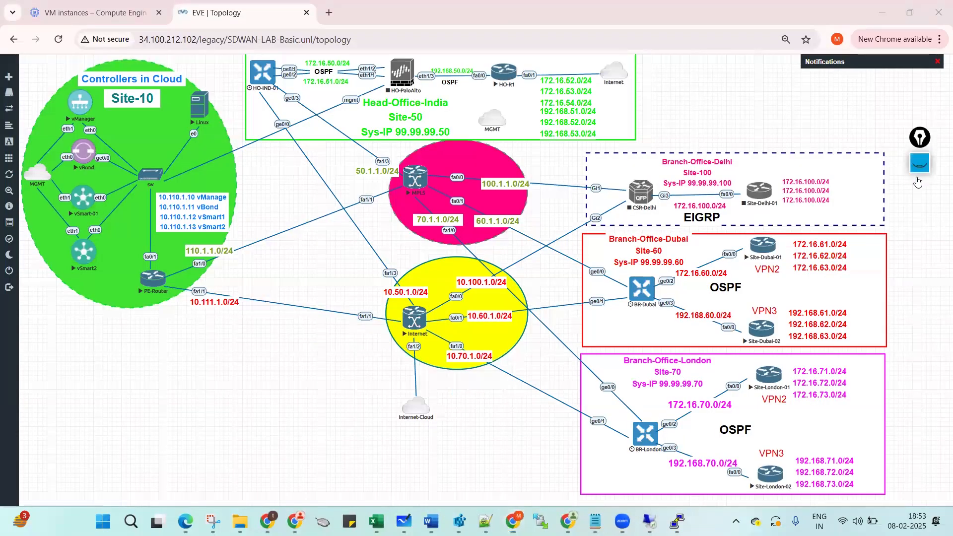
{"action": "left_click", "coordinate": [920, 224]}
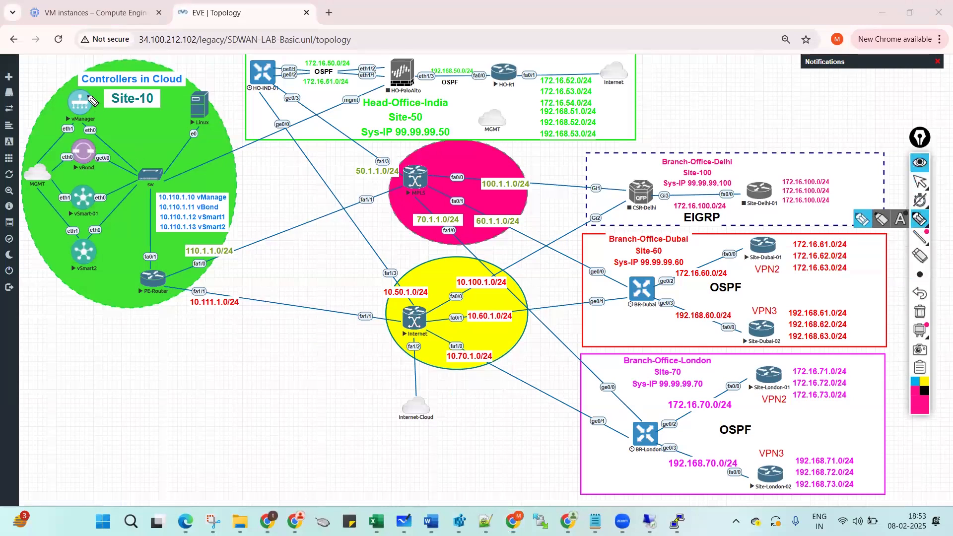
{"action": "left_click_drag", "start_coordinate": [62, 105], "coordinate": [74, 106]}
{"action": "left_click_drag", "start_coordinate": [66, 158], "coordinate": [80, 159]}
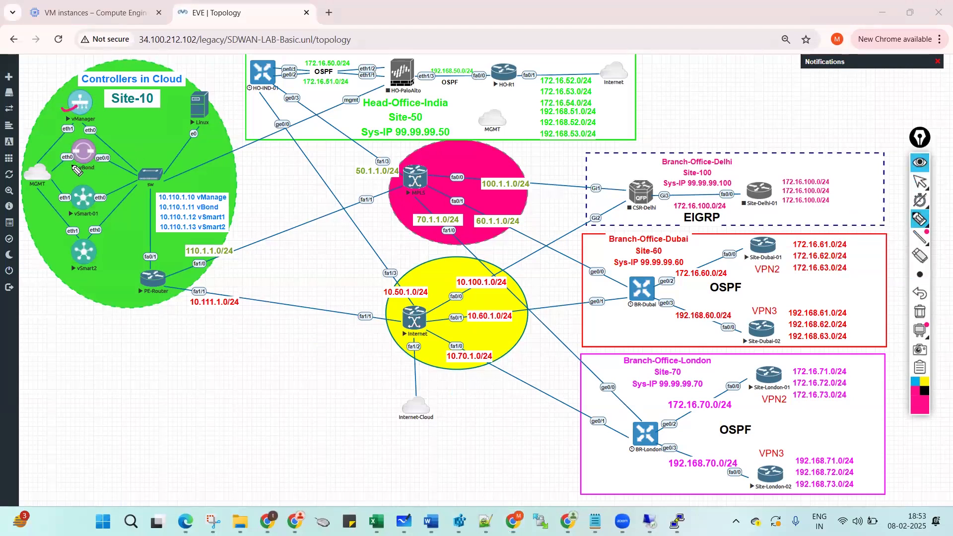
{"action": "left_click_drag", "start_coordinate": [71, 200], "coordinate": [88, 201]}
{"action": "mouse_move", "coordinate": [71, 256]}
{"action": "left_mouse_down"}
{"action": "mouse_move", "coordinate": [77, 268]}
{"action": "mouse_move", "coordinate": [89, 257]}
{"action": "left_mouse_up"}
{"action": "left_click_drag", "start_coordinate": [186, 106], "coordinate": [203, 104]}
{"action": "left_click_drag", "start_coordinate": [131, 274], "coordinate": [152, 272]}
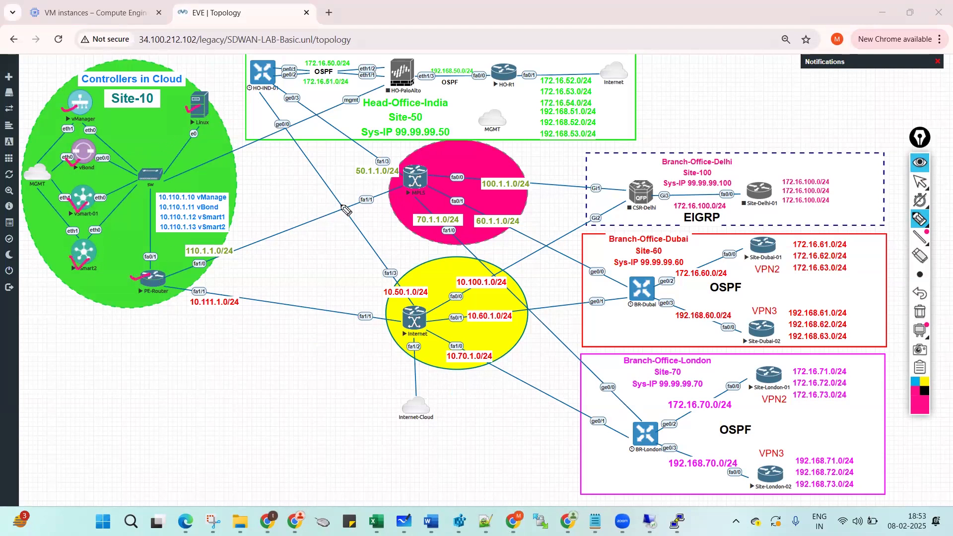
Tick off MPLS, Internet, BR-Dubai, BR-London, HO-IND-01, HO-R1 and the four Site routers.
{"action": "left_click_drag", "start_coordinate": [406, 174], "coordinate": [427, 167]}
{"action": "mouse_move", "coordinate": [405, 317]}
{"action": "left_mouse_down"}
{"action": "mouse_move", "coordinate": [412, 326]}
{"action": "mouse_move", "coordinate": [426, 310]}
{"action": "left_mouse_up"}
{"action": "mouse_move", "coordinate": [635, 289]}
{"action": "left_mouse_down"}
{"action": "mouse_move", "coordinate": [641, 298]}
{"action": "mouse_move", "coordinate": [661, 281]}
{"action": "left_mouse_up"}
{"action": "left_click_drag", "start_coordinate": [641, 435], "coordinate": [668, 426]}
{"action": "mouse_move", "coordinate": [258, 72]}
{"action": "left_mouse_down"}
{"action": "mouse_move", "coordinate": [266, 80]}
{"action": "mouse_move", "coordinate": [282, 68]}
{"action": "left_mouse_up"}
{"action": "mouse_move", "coordinate": [492, 72]}
{"action": "left_mouse_down"}
{"action": "mouse_move", "coordinate": [500, 79]}
{"action": "mouse_move", "coordinate": [517, 68]}
{"action": "left_mouse_up"}
{"action": "left_click_drag", "start_coordinate": [753, 241], "coordinate": [784, 236]}
{"action": "left_click_drag", "start_coordinate": [751, 323], "coordinate": [779, 311]}
{"action": "left_click_drag", "start_coordinate": [765, 377], "coordinate": [788, 361]}
{"action": "left_click_drag", "start_coordinate": [763, 467], "coordinate": [783, 466]}
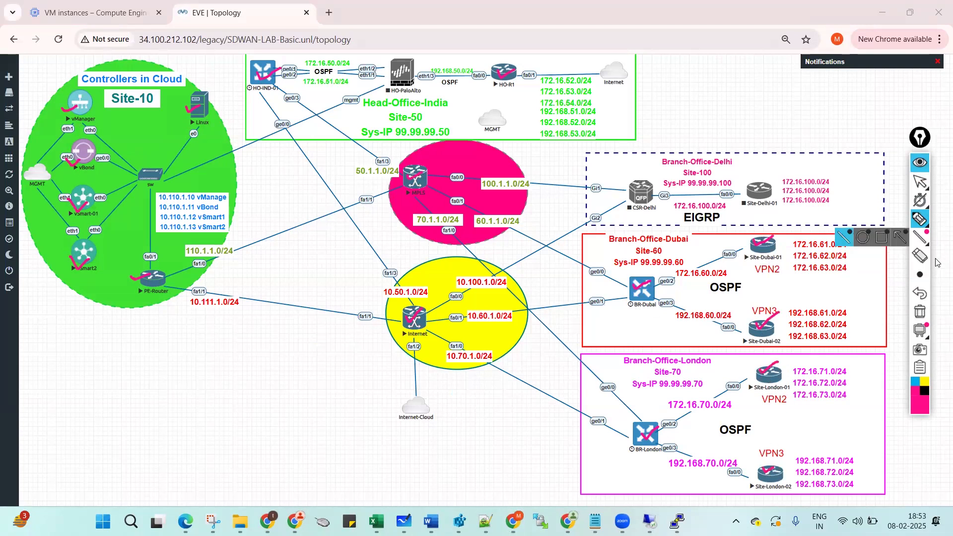
Erase all marks, including a circle around Internet-Cloud, and close the drawing tools.
{"action": "left_click", "coordinate": [920, 313]}
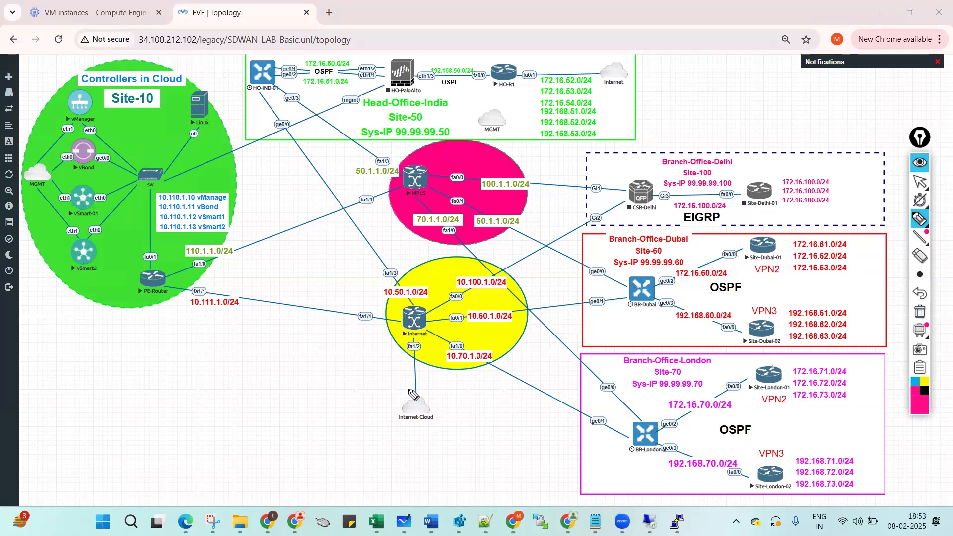
{"action": "mouse_move", "coordinate": [415, 383]}
{"action": "left_mouse_down"}
{"action": "mouse_move", "coordinate": [387, 407]}
{"action": "mouse_move", "coordinate": [419, 439]}
{"action": "mouse_move", "coordinate": [453, 421]}
{"action": "mouse_move", "coordinate": [427, 382]}
{"action": "mouse_move", "coordinate": [414, 388]}
{"action": "left_mouse_up"}
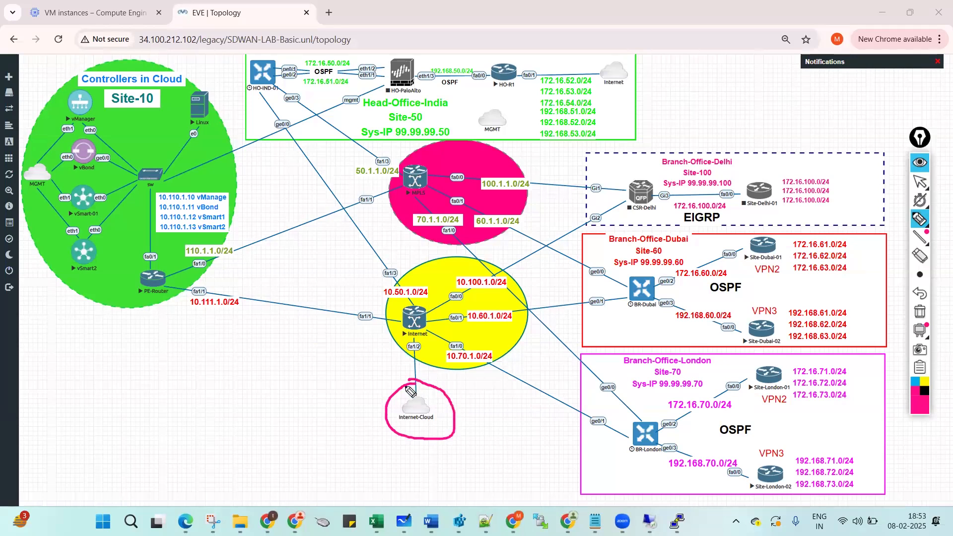
{"action": "left_click", "coordinate": [918, 311]}
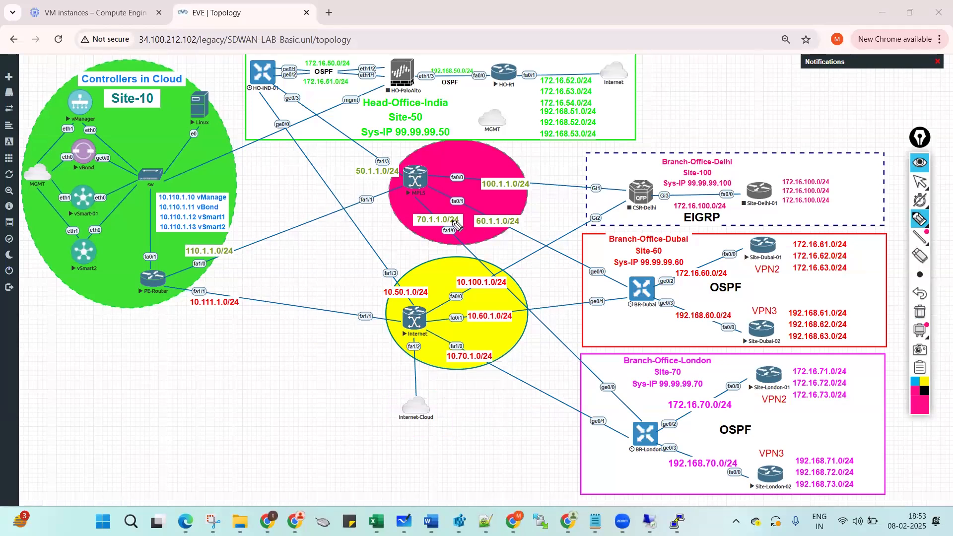
{"action": "left_click", "coordinate": [918, 166]}
{"action": "left_click", "coordinate": [918, 165]}
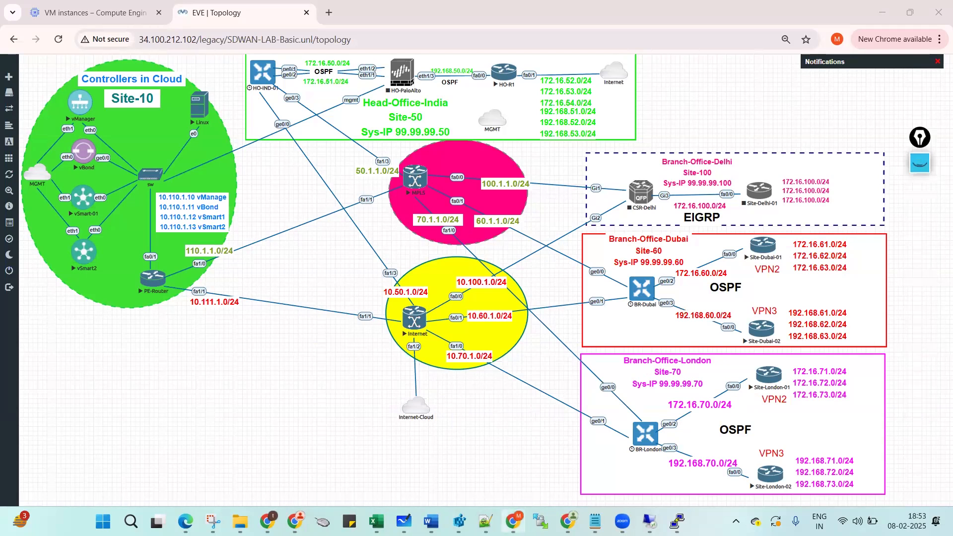
{"action": "mouse_move", "coordinate": [514, 521]}
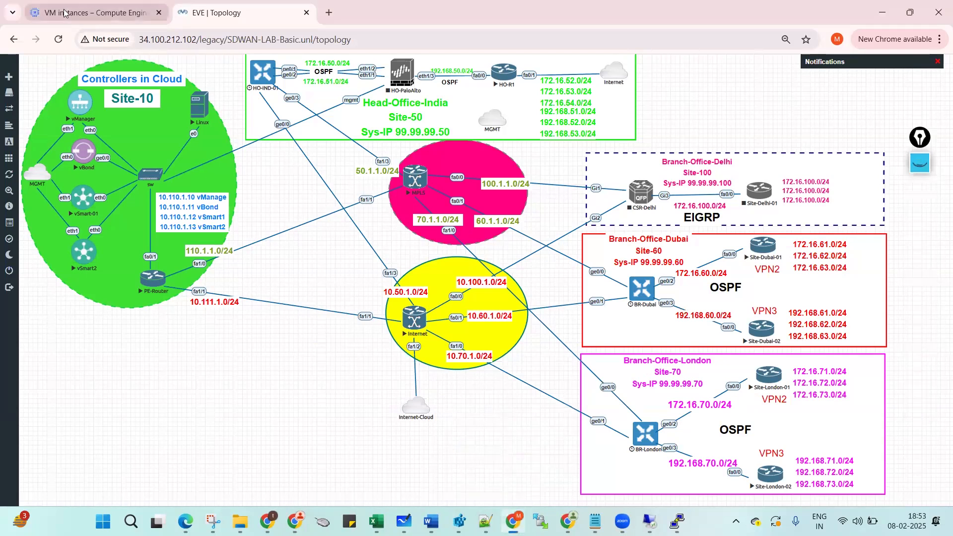
{"action": "left_click", "coordinate": [92, 12]}
Copy the eve-ng instance's external IP 34.100.212.102 and launch PuTTY from Windows search.
{"action": "left_click", "coordinate": [790, 283]}
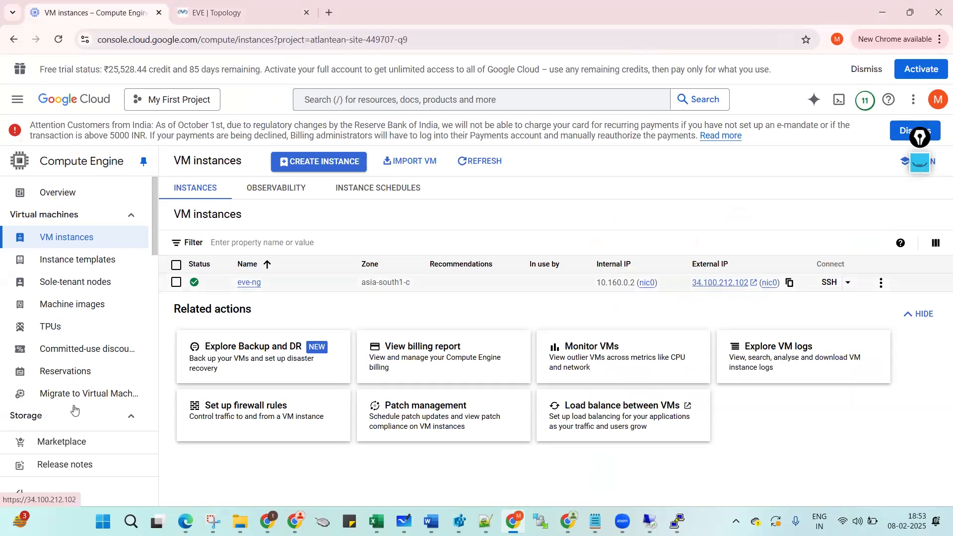
{"action": "left_click", "coordinate": [103, 521]}
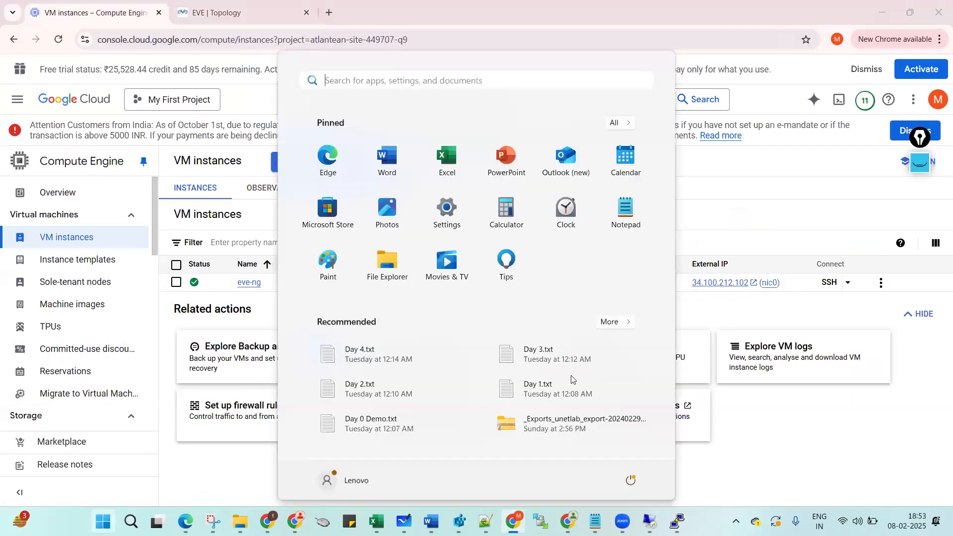
{"action": "mouse_move", "coordinate": [676, 521]}
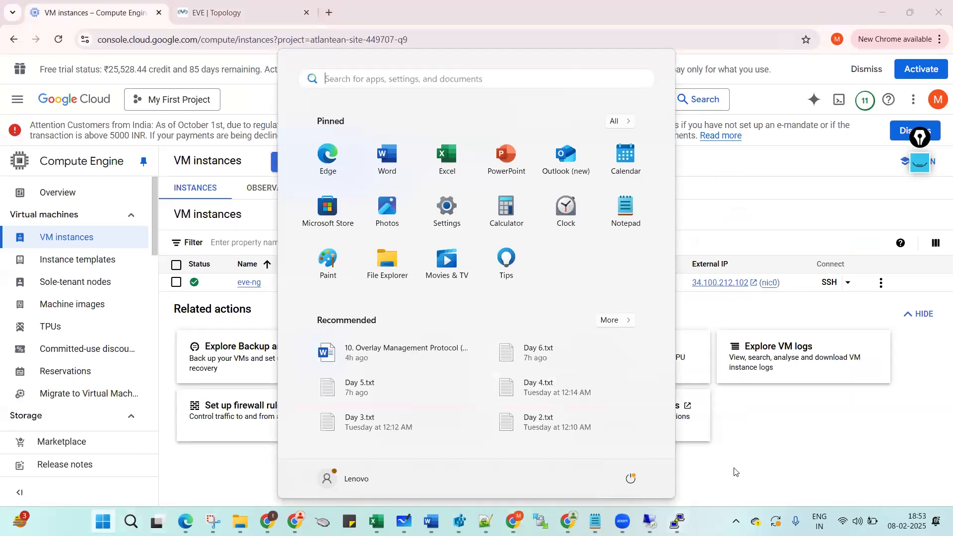
{"action": "left_click", "coordinate": [251, 464]}
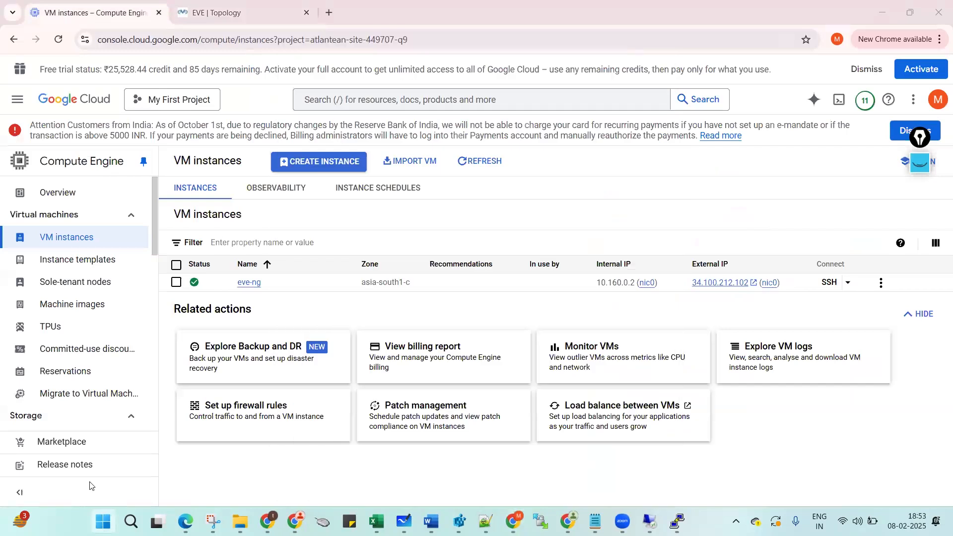
{"action": "key", "text": "super"}
{"action": "type", "text": "putt"}
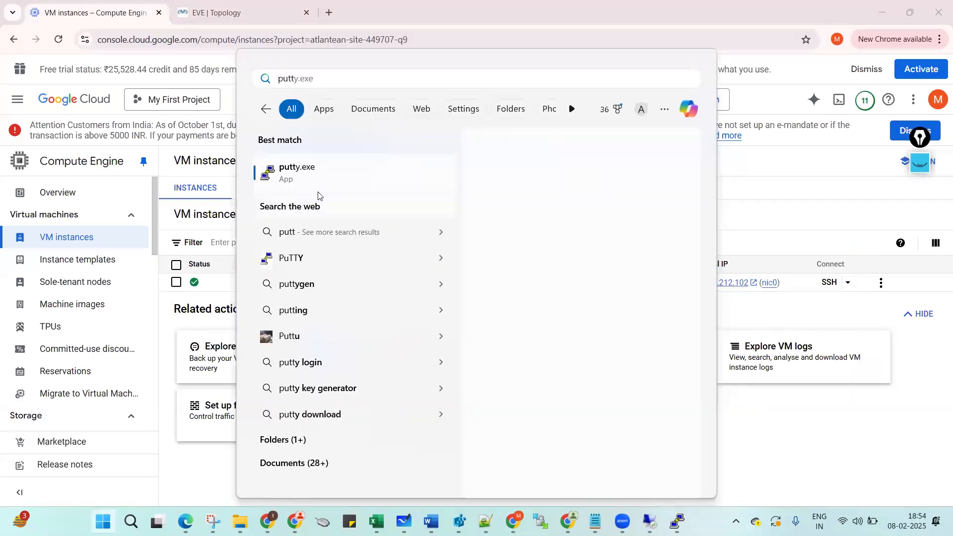
{"action": "left_click", "coordinate": [313, 170]}
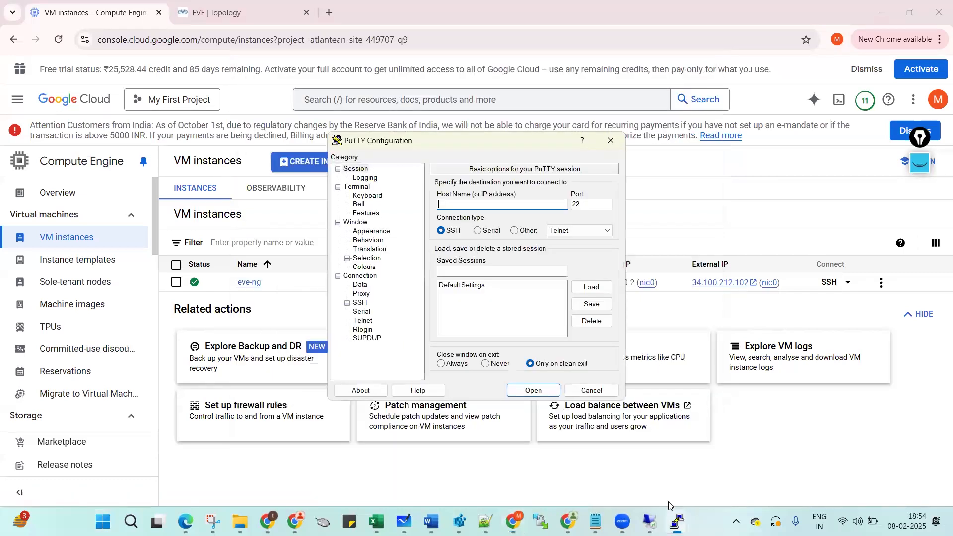
SSH to 34.100.212.102, accept the host key and log in as root.
{"action": "key", "text": "ctrl+v"}
{"action": "key", "text": "Return"}
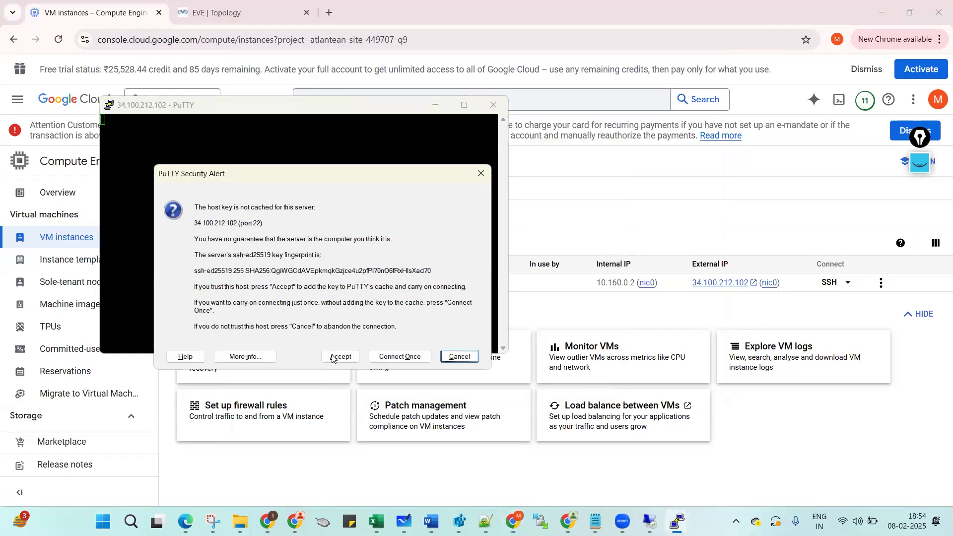
{"action": "left_click", "coordinate": [338, 356]}
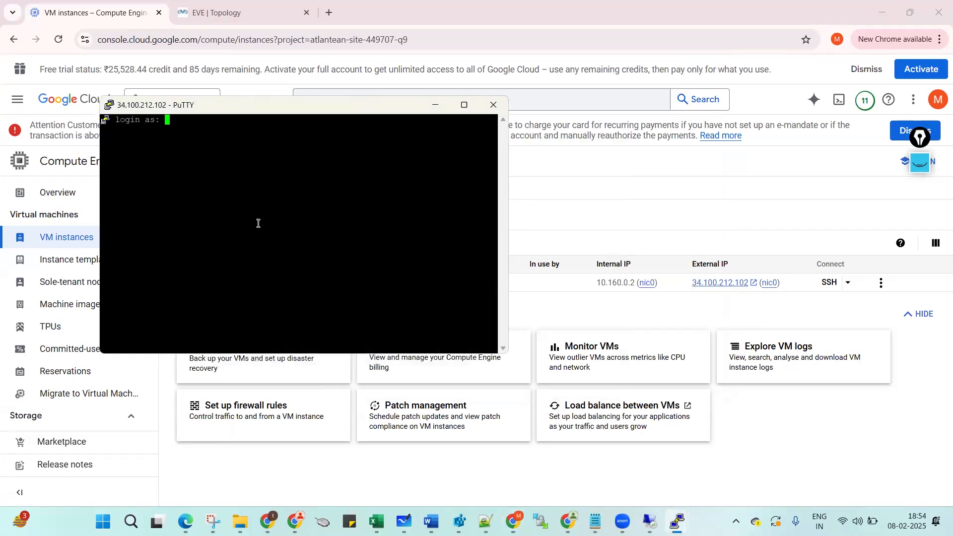
{"action": "left_click", "coordinate": [464, 105]}
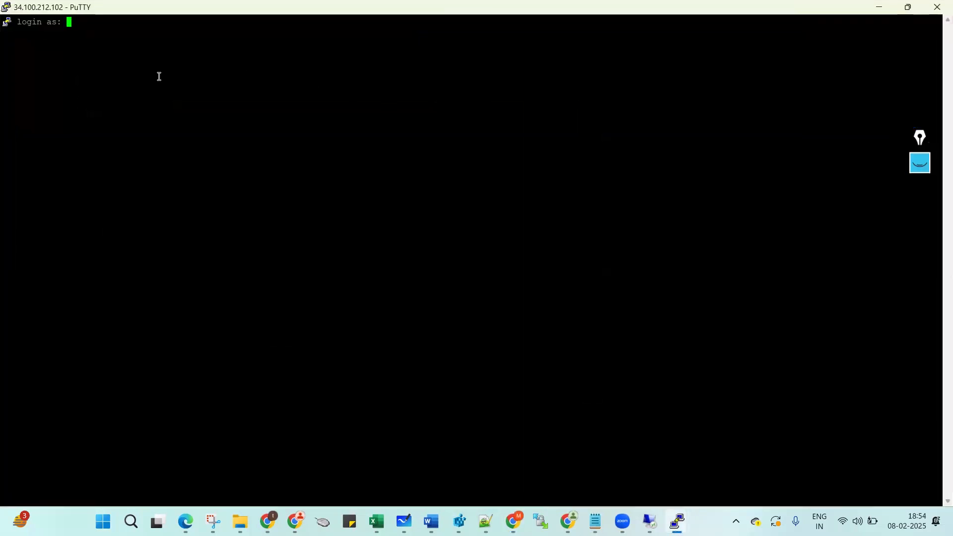
{"action": "type", "text": "root"}
{"action": "key", "text": "Return"}
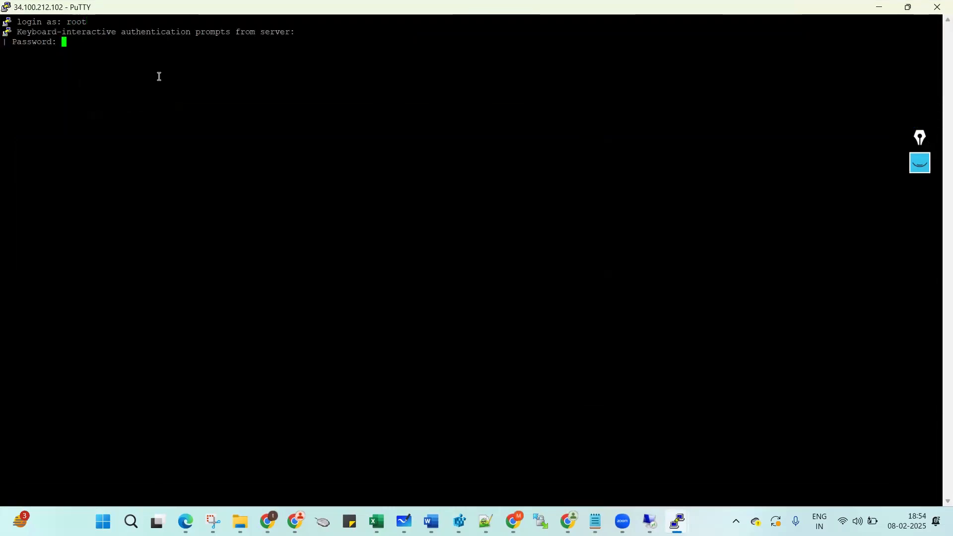
{"action": "key", "text": "Return"}
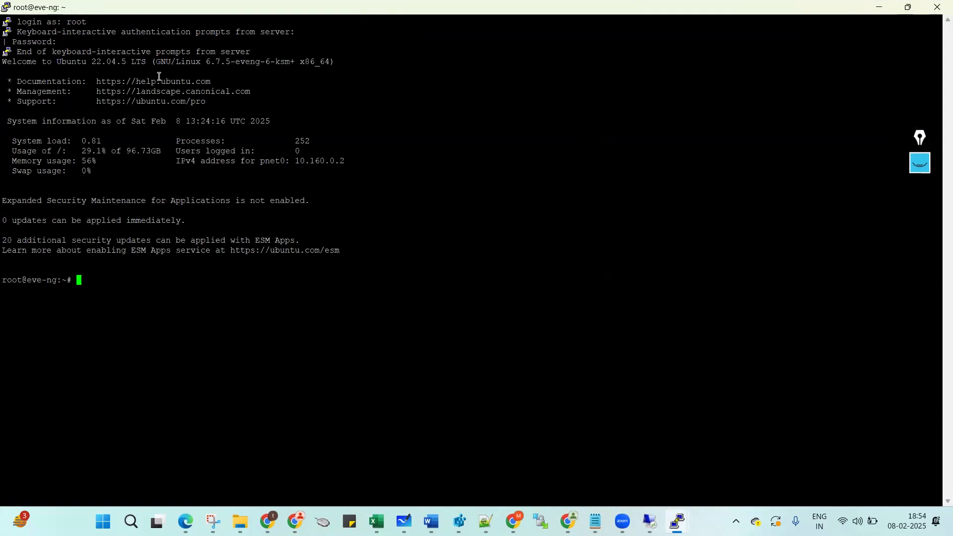
{"action": "key", "text": "Return"}
{"action": "key", "text": "Return"}
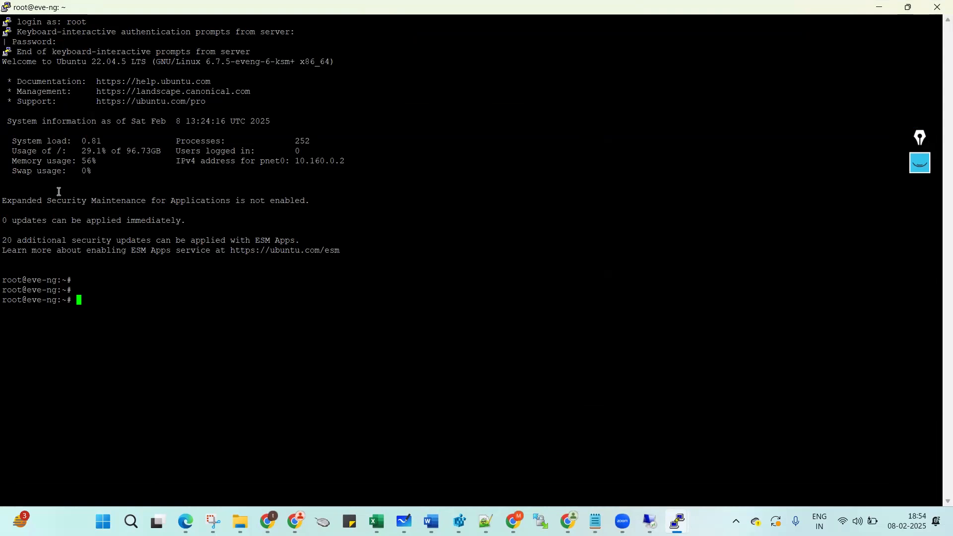
{"action": "key", "text": "Return"}
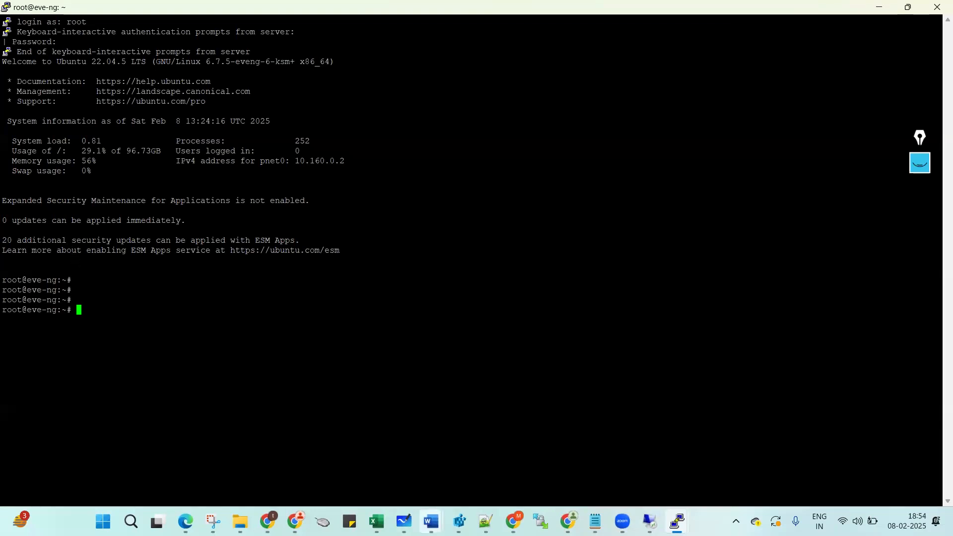
{"action": "left_click", "coordinate": [514, 521]}
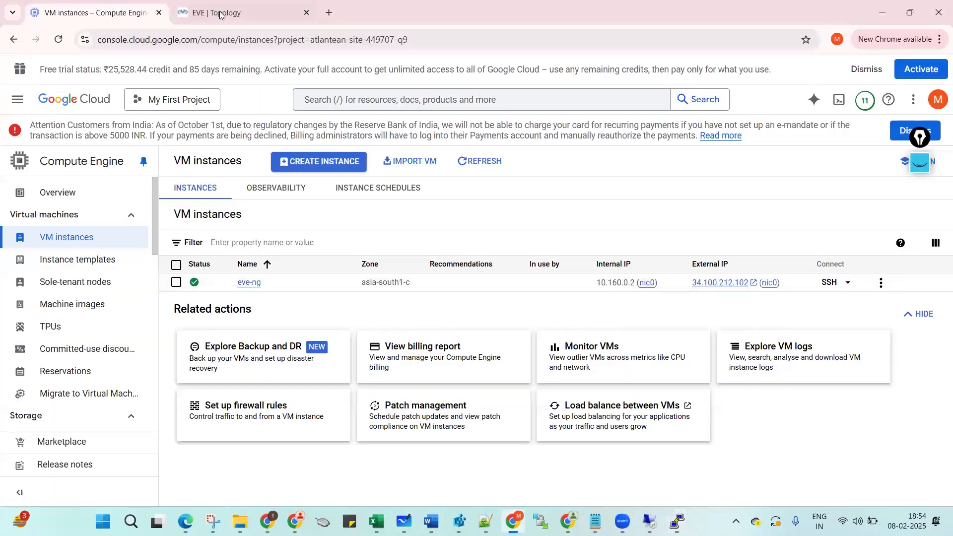
{"action": "key", "text": "ctrl+Tab"}
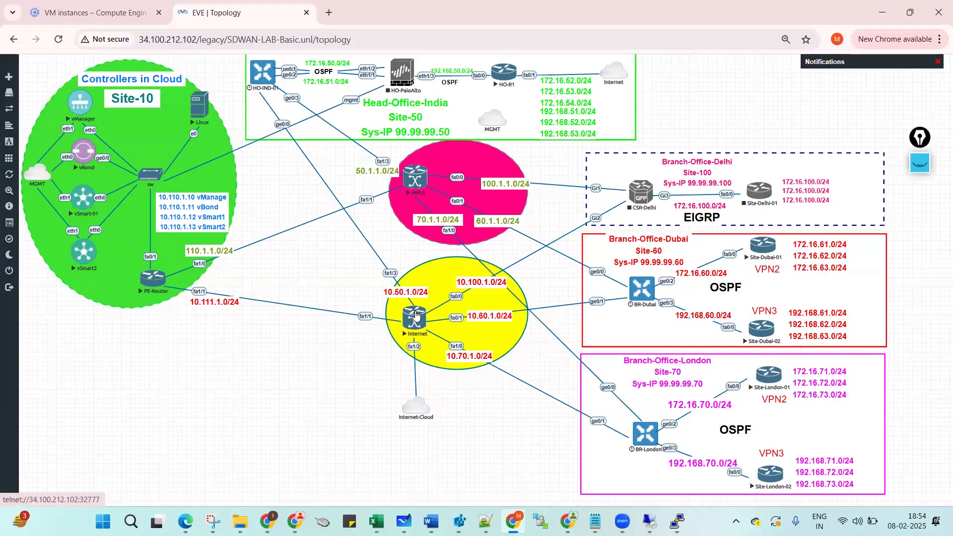
Open the Internet router's console full screen and enter privileged mode with 'en'.
{"action": "left_click", "coordinate": [416, 313]}
{"action": "left_click", "coordinate": [486, 130]}
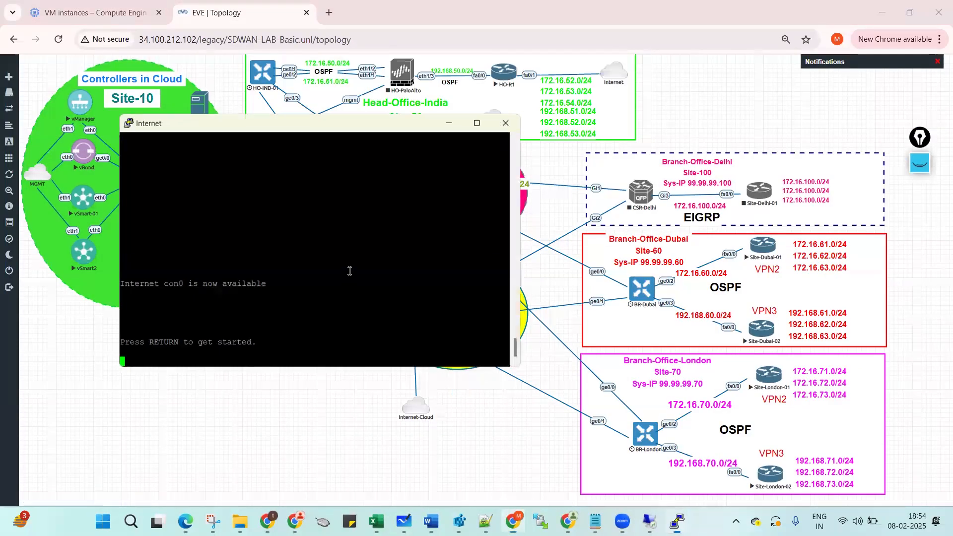
{"action": "left_click", "coordinate": [480, 121]}
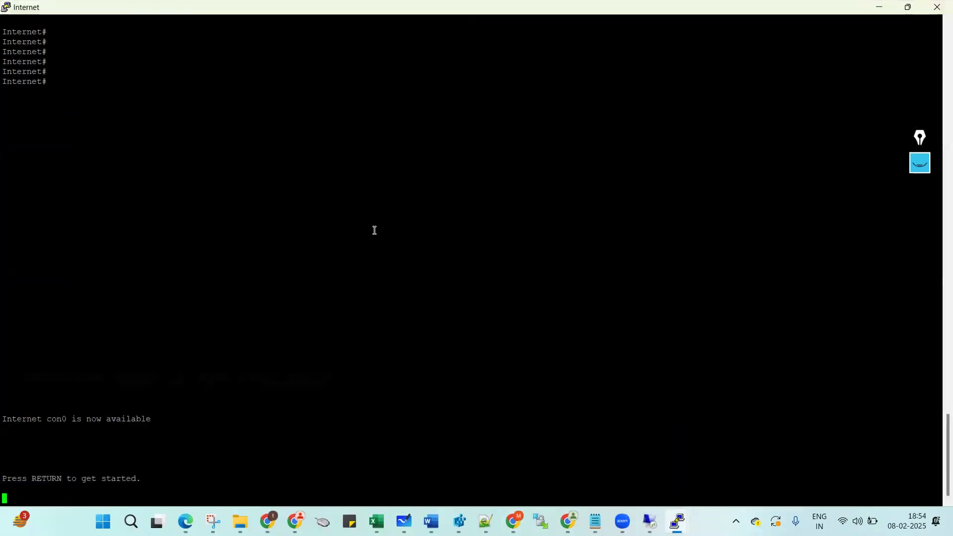
{"action": "key", "text": "Return"}
{"action": "key", "text": "Return"}
{"action": "key", "text": "Return"}
{"action": "type", "text": "en"}
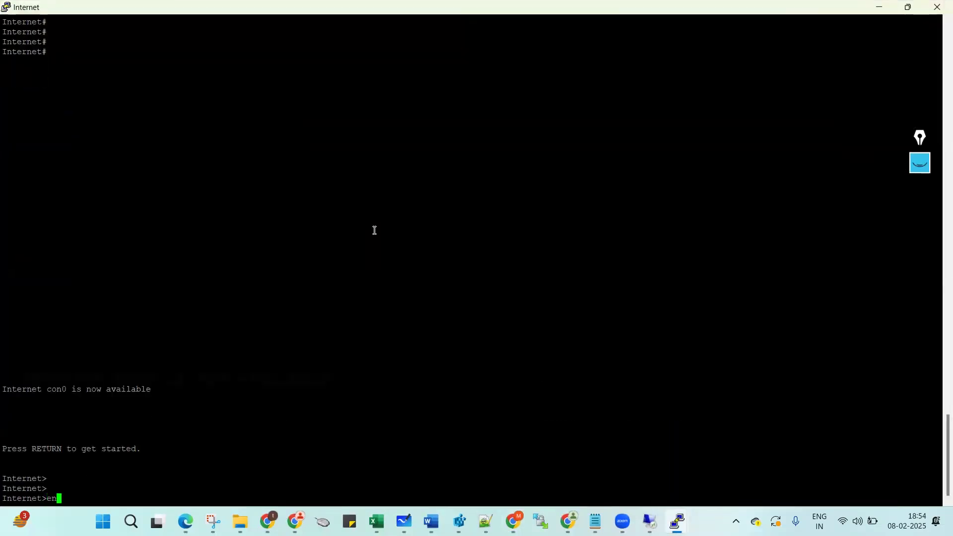
{"action": "key", "text": "Return"}
Run 'sh run | i 192.168.1.1' and highlight the 192.168.1.1 next hop of the default route.
{"action": "type", "text": "sh run | i"}
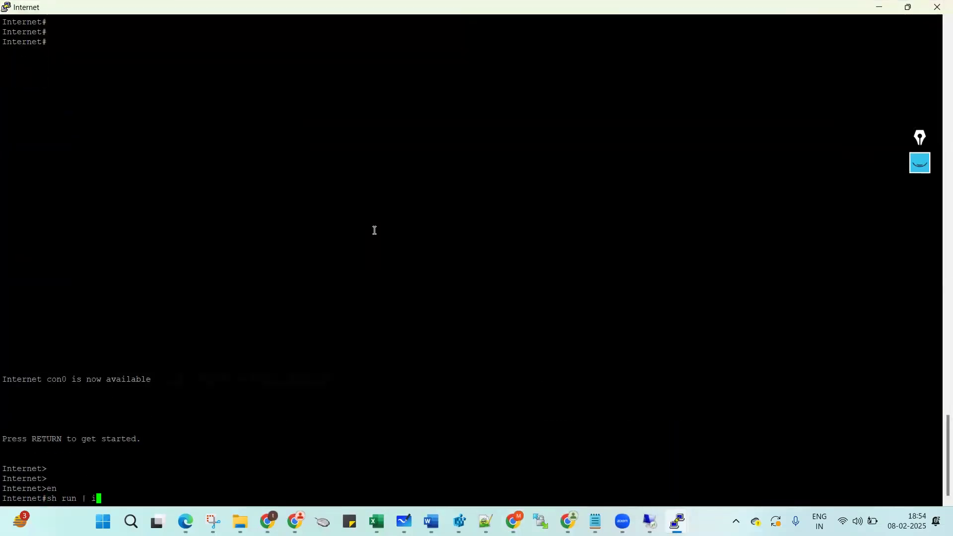
{"action": "type", "text": " 192.168.1.1"}
{"action": "key", "text": "Return"}
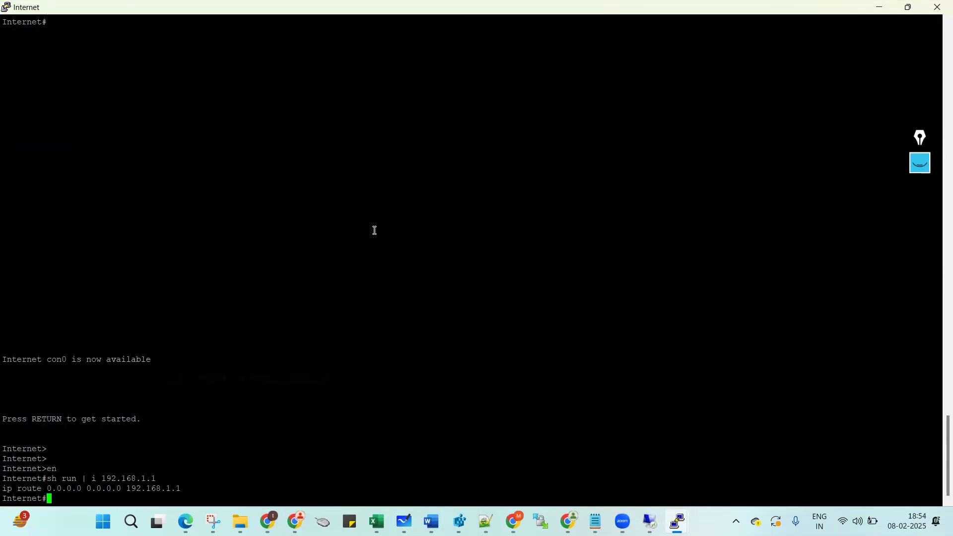
{"action": "triple_click", "coordinate": [59, 488]}
{"action": "double_click", "coordinate": [168, 489]}
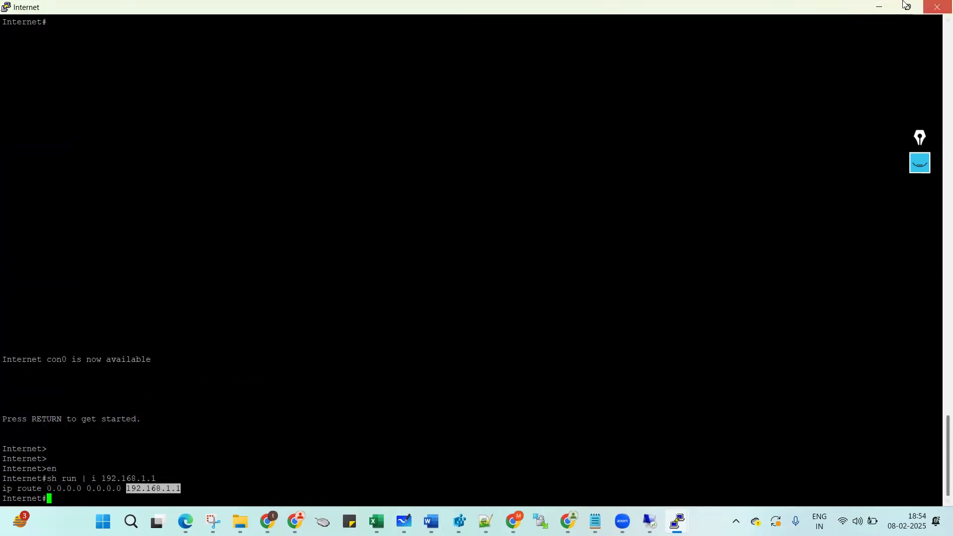
{"action": "left_click", "coordinate": [879, 7]}
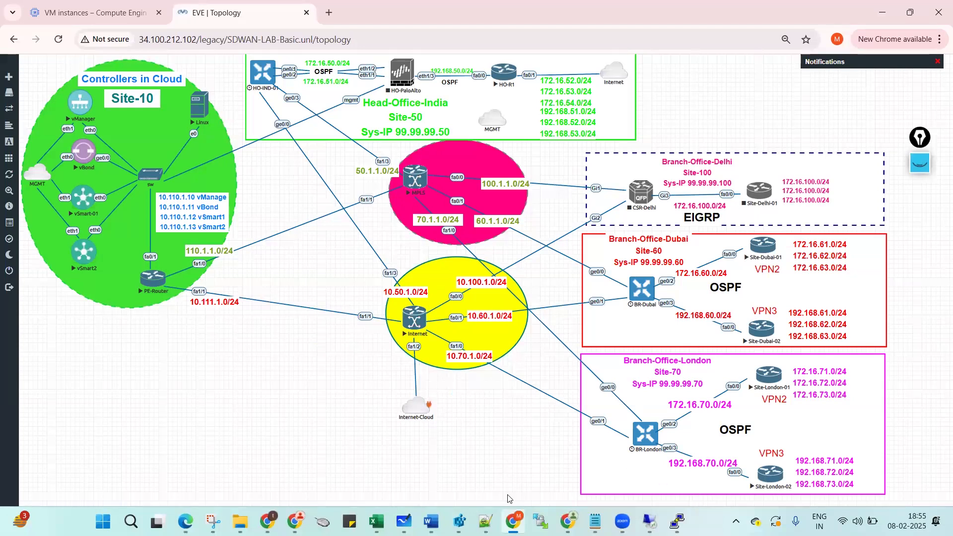
In Day 5.txt, select line 18's 'ip address add 192.168.1.1/24 dev pnet1' command.
{"action": "mouse_move", "coordinate": [594, 521]}
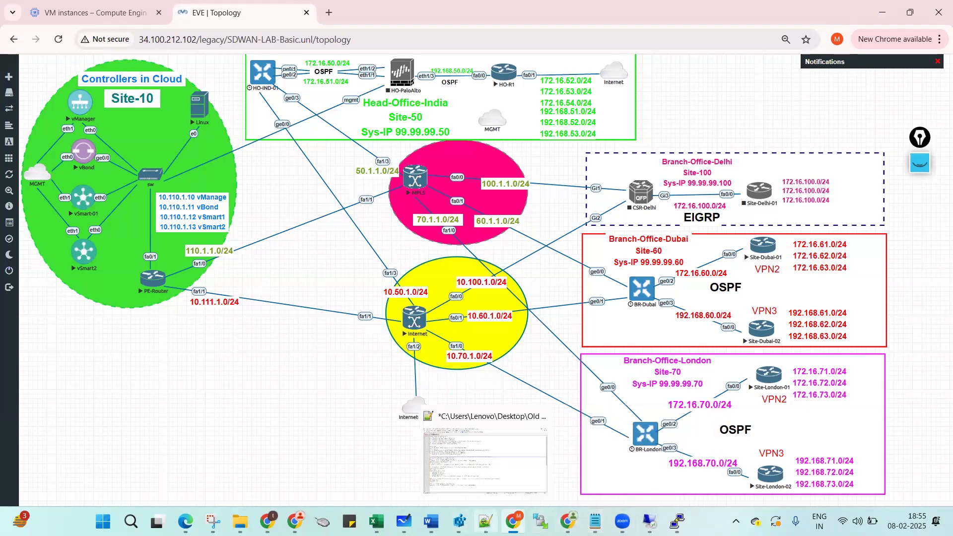
{"action": "left_click", "coordinate": [486, 521]}
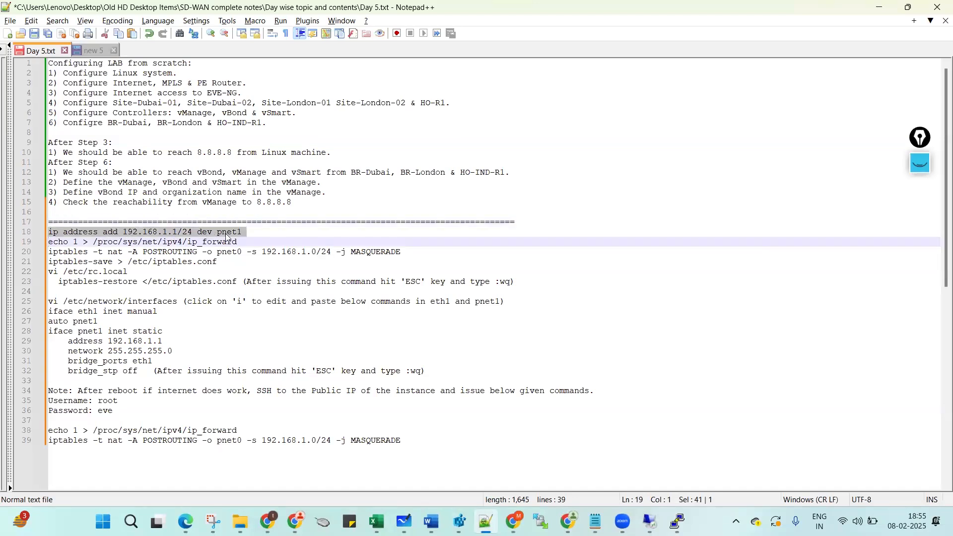
{"action": "mouse_move", "coordinate": [678, 521]}
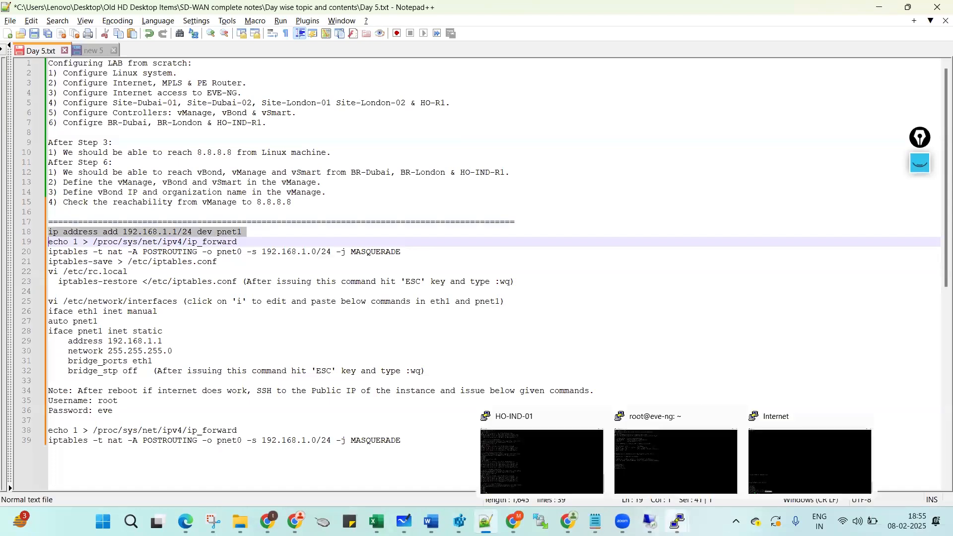
{"action": "left_click", "coordinate": [163, 271]}
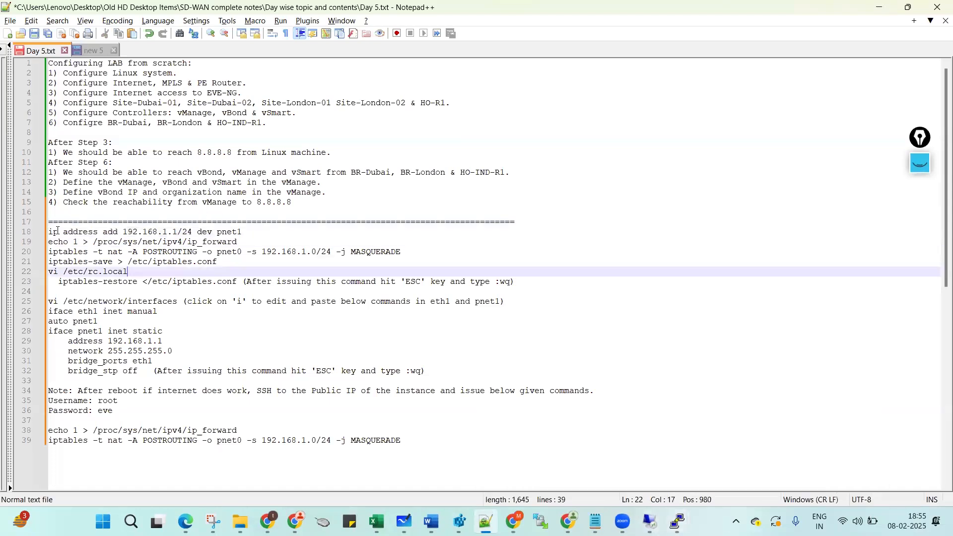
{"action": "left_click", "coordinate": [920, 163]}
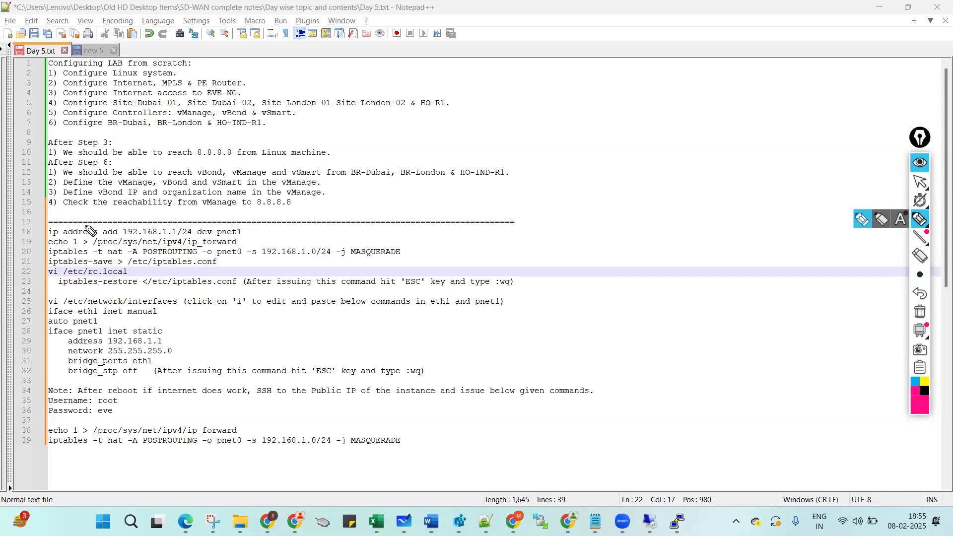
{"action": "left_click", "coordinate": [921, 181]}
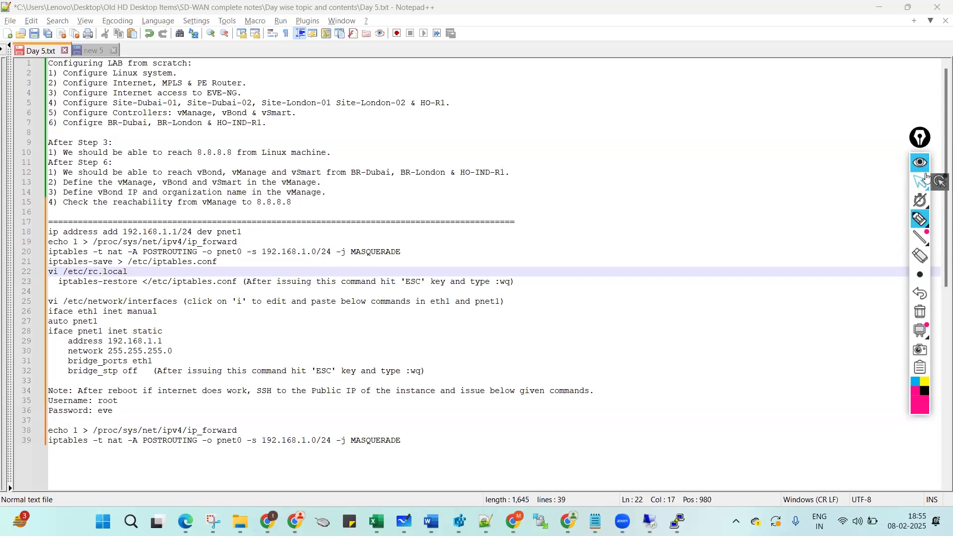
{"action": "left_click", "coordinate": [925, 170]}
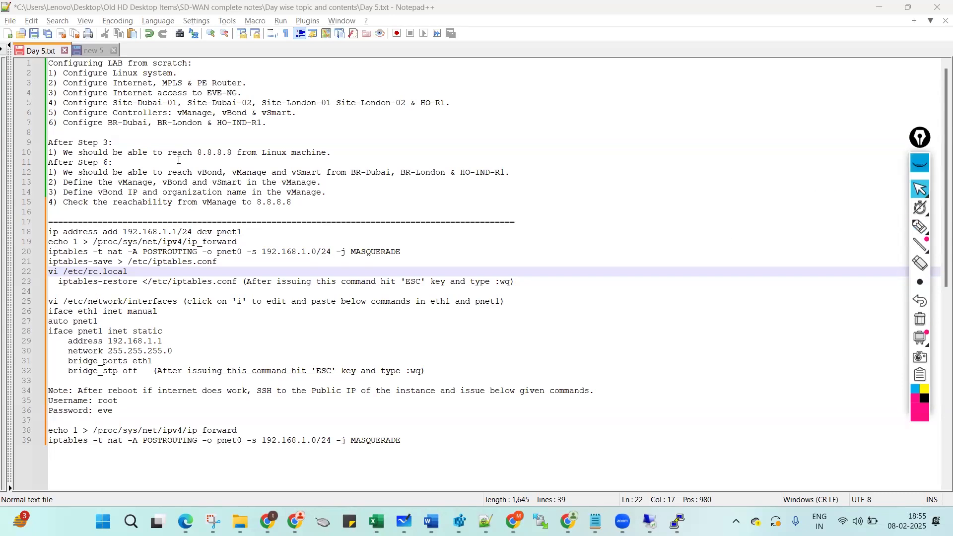
{"action": "left_click", "coordinate": [43, 235]}
{"action": "key", "text": "ctrl+c"}
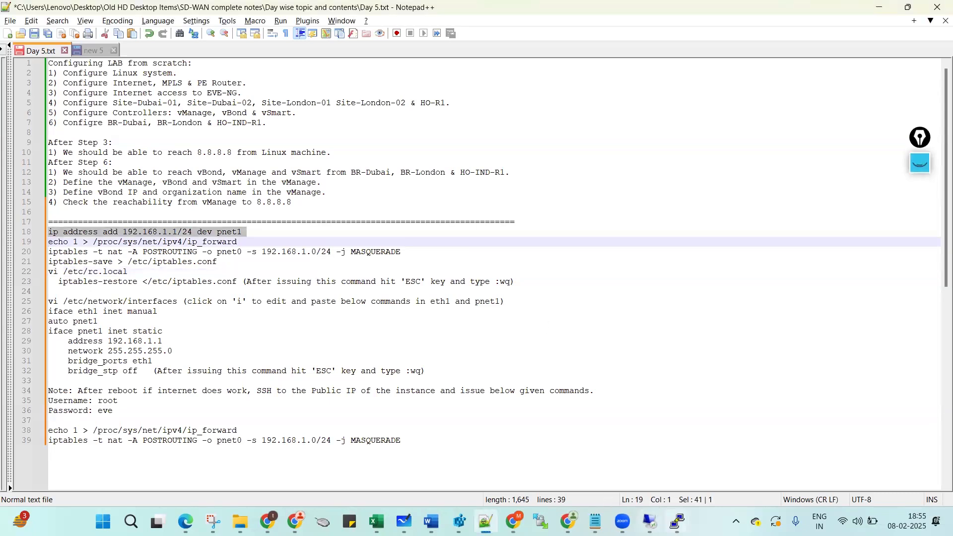
{"action": "mouse_move", "coordinate": [678, 520]}
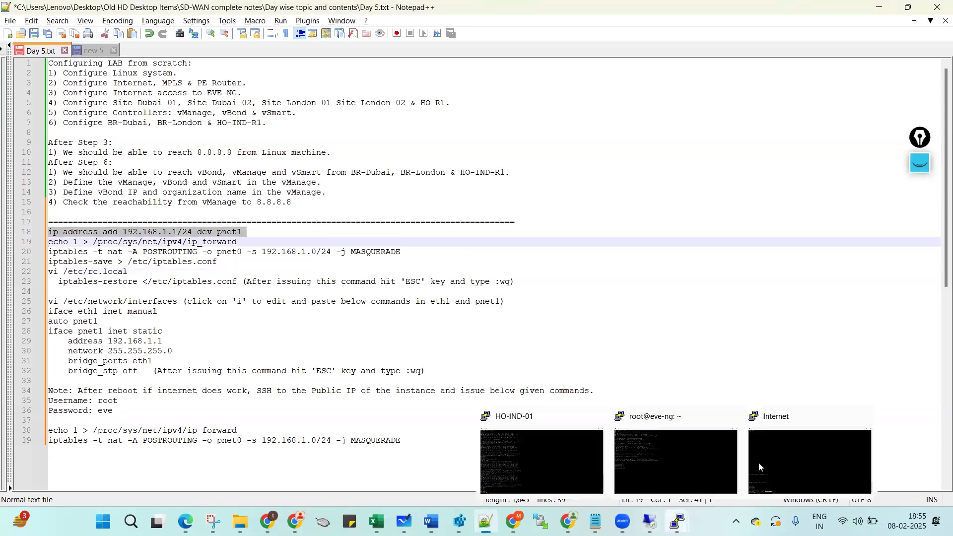
{"action": "left_click", "coordinate": [684, 452]}
Paste and run 'ip address add 192.168.1.1/24 dev pnet1' in the root@eve-ng shell.
{"action": "right_click", "coordinate": [310, 287]}
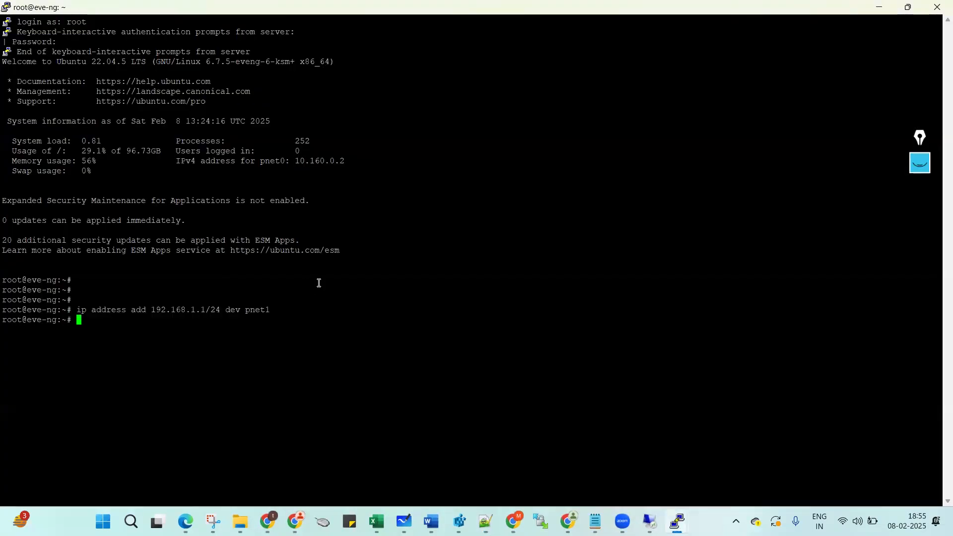
{"action": "key", "text": "Return"}
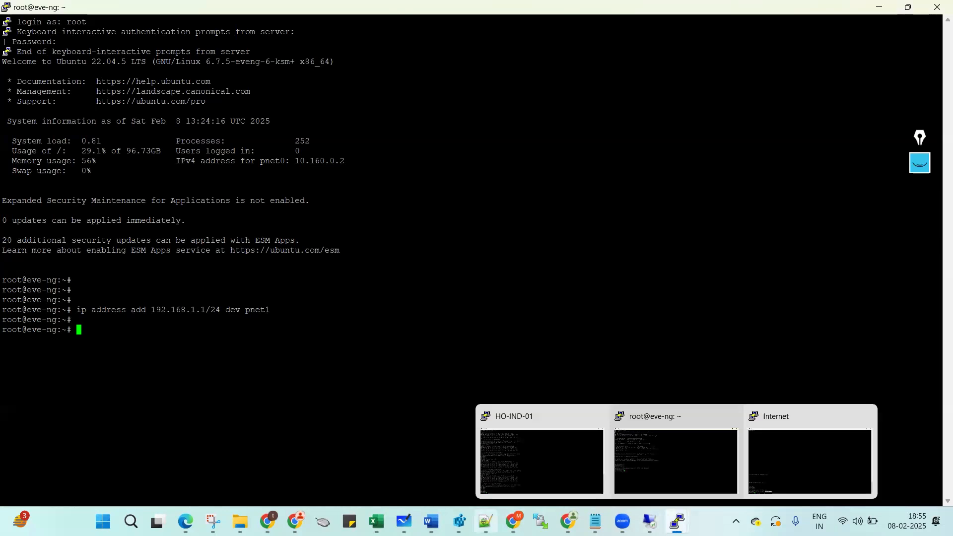
{"action": "mouse_move", "coordinate": [485, 520]}
{"action": "key", "text": "alt+Tab"}
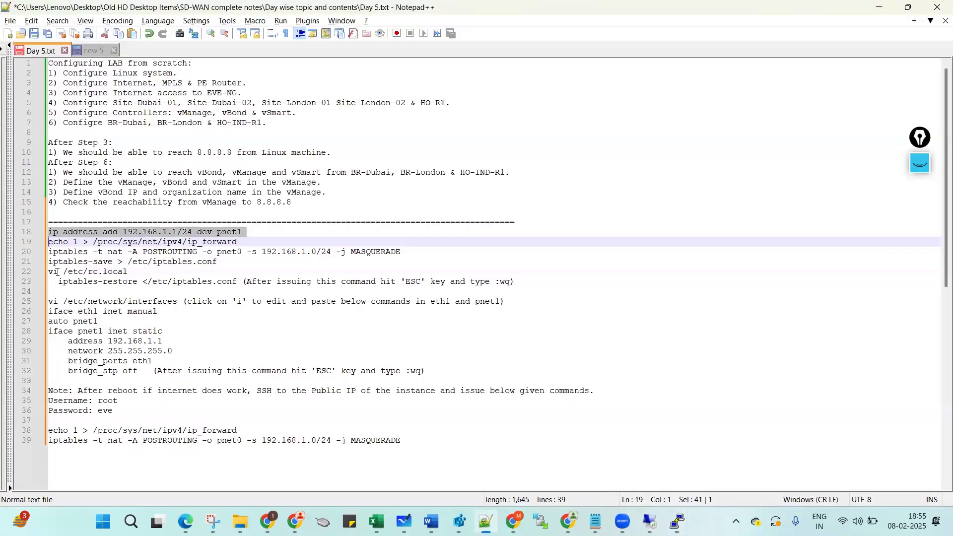
Enable IP forwarding by running the line-19 'echo 1 > /proc/sys/net/ipv4/ip_forward' command.
{"action": "left_click", "coordinate": [42, 243]}
{"action": "key", "text": "ctrl+c"}
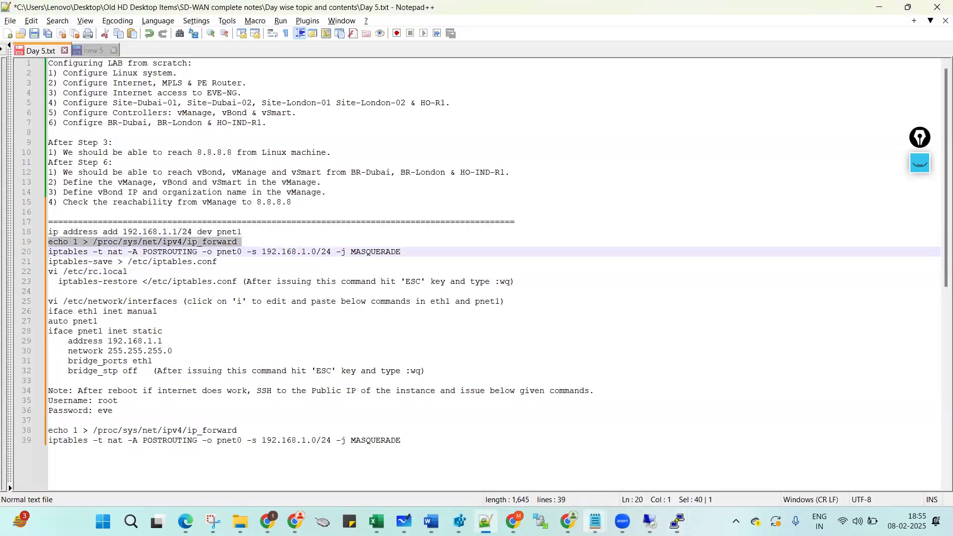
{"action": "mouse_move", "coordinate": [677, 521]}
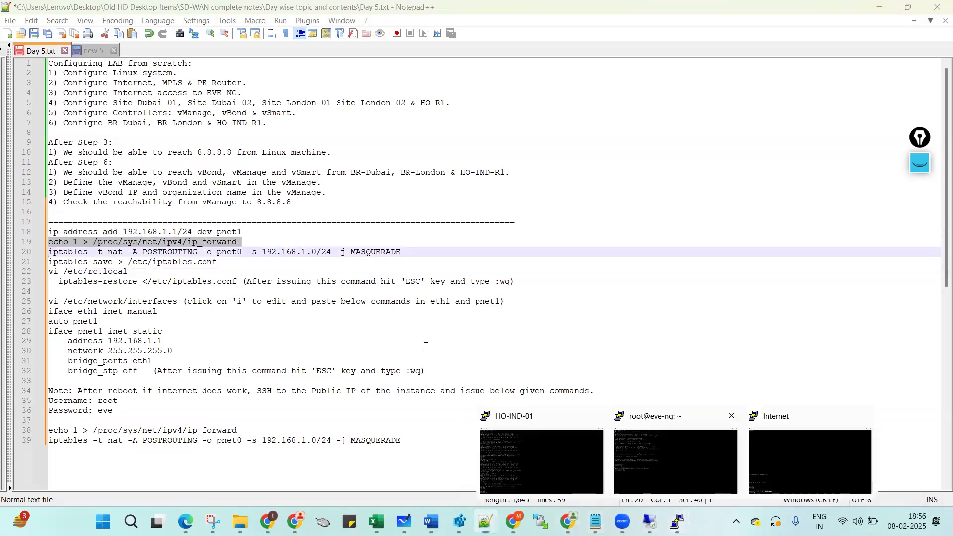
{"action": "left_click", "coordinate": [669, 452]}
{"action": "right_click", "coordinate": [426, 347]}
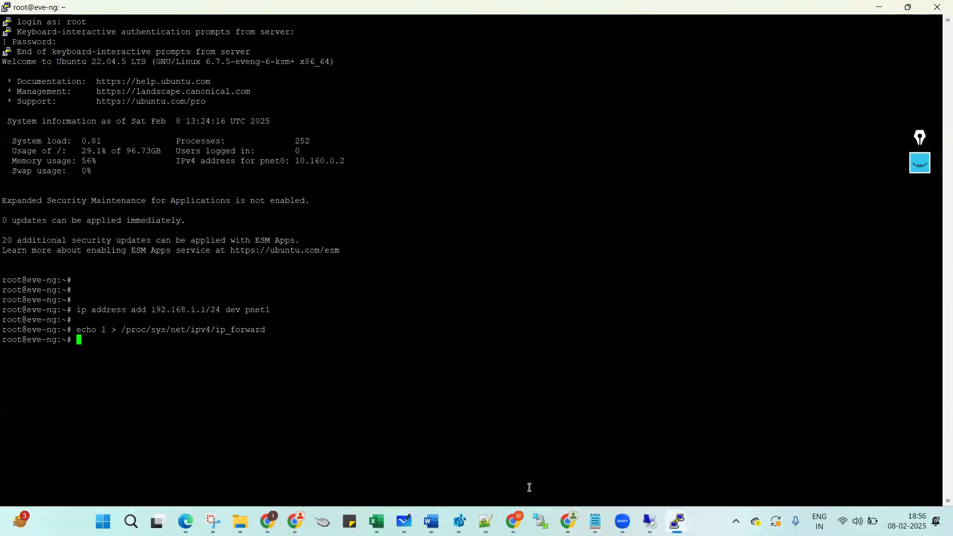
Select the iptables MASQUERADE and iptables-save lines, starting at line 20, in the notes.
{"action": "mouse_move", "coordinate": [486, 521]}
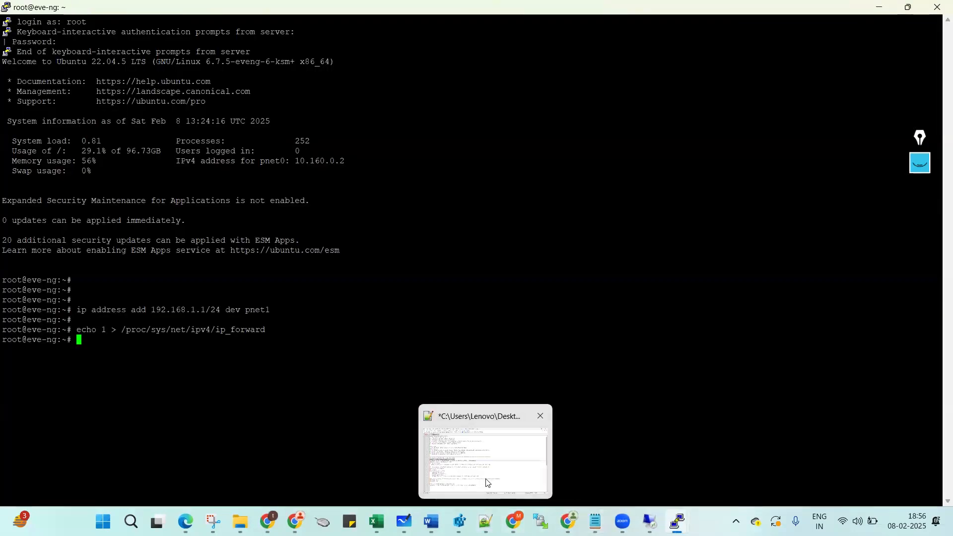
{"action": "left_click", "coordinate": [487, 479]}
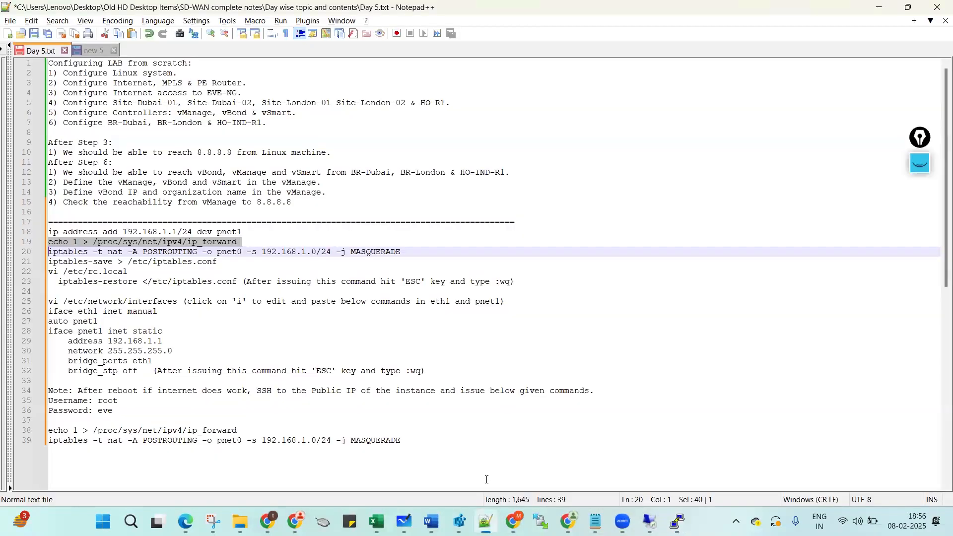
{"action": "left_click", "coordinate": [46, 252]}
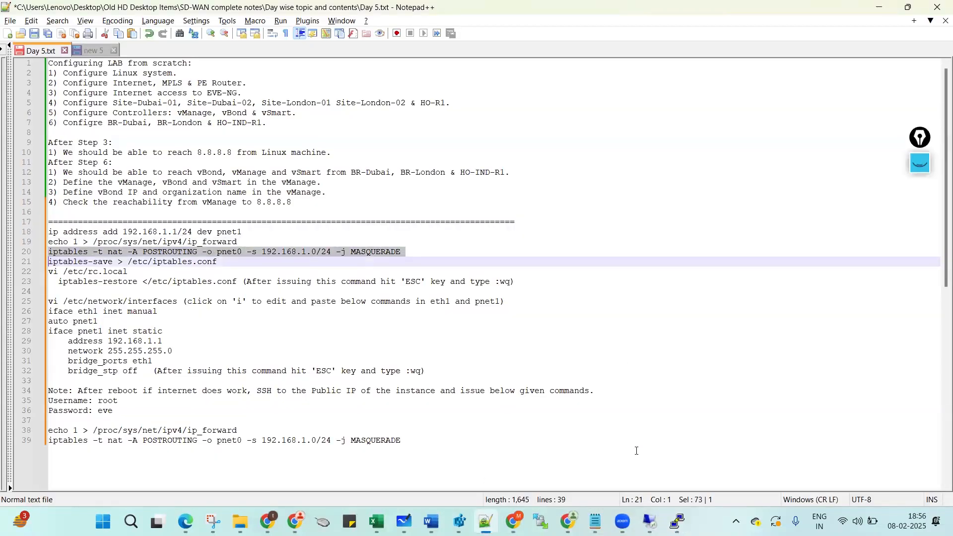
{"action": "key", "text": "shift+Down"}
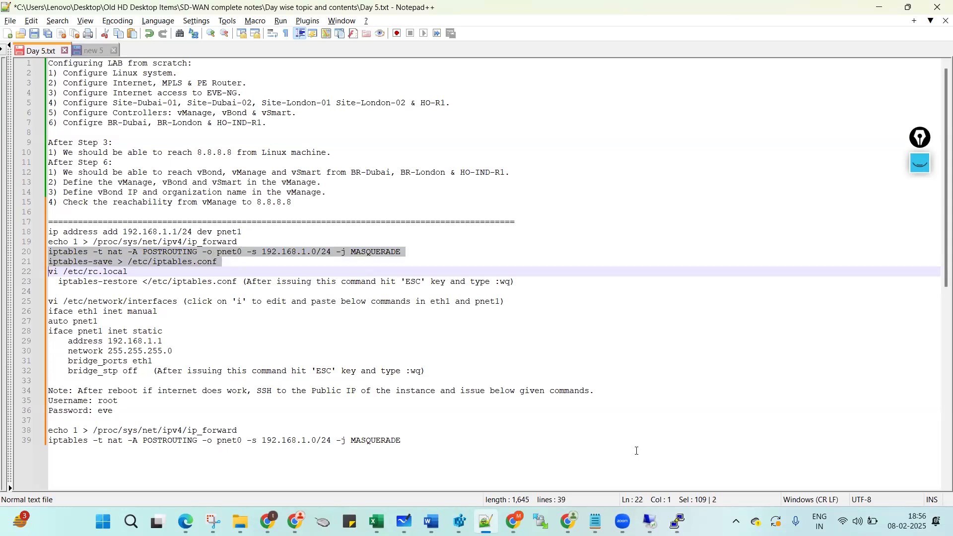
Undo an accidental line move in the notes and reselect the NAT setup lines 20–22.
{"action": "key", "text": "shift+Down"}
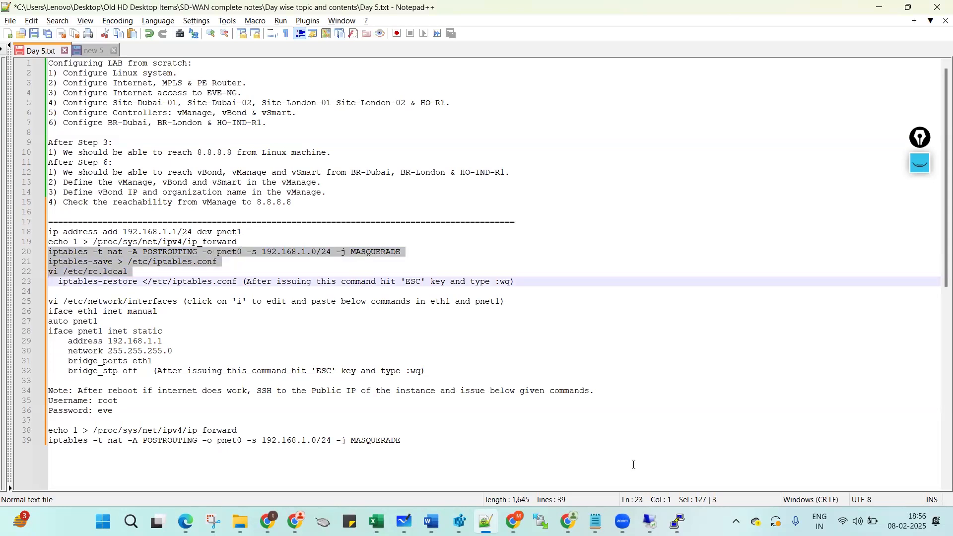
{"action": "mouse_move", "coordinate": [612, 496]}
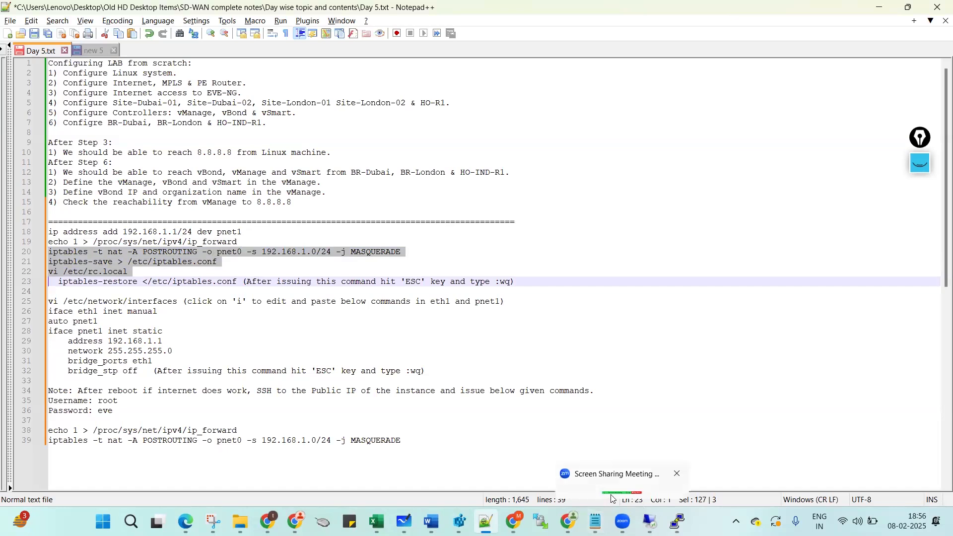
{"action": "key", "text": "shift+Down"}
{"action": "key", "text": "ctrl+shift+Up"}
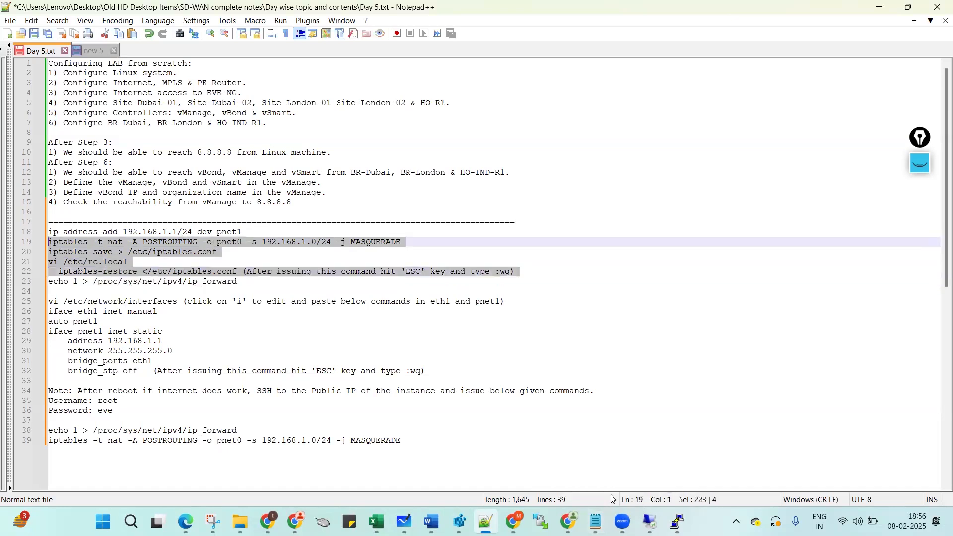
{"action": "key", "text": "ctrl+z"}
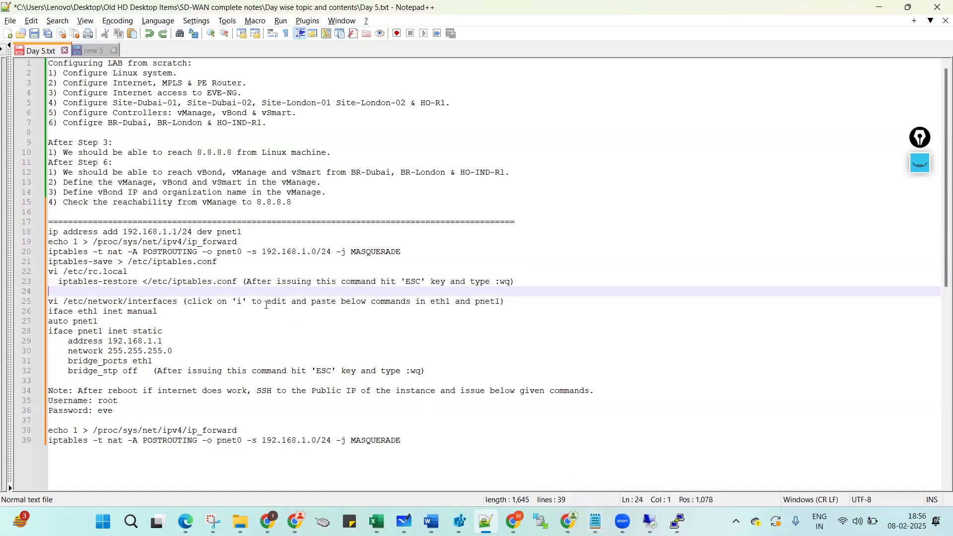
{"action": "left_click", "coordinate": [98, 243]}
{"action": "left_click", "coordinate": [49, 253]}
{"action": "key", "text": "shift+Down"}
{"action": "key", "text": "shift+Down"}
{"action": "key", "text": "shift+Down"}
{"action": "key", "text": "ctrl+c"}
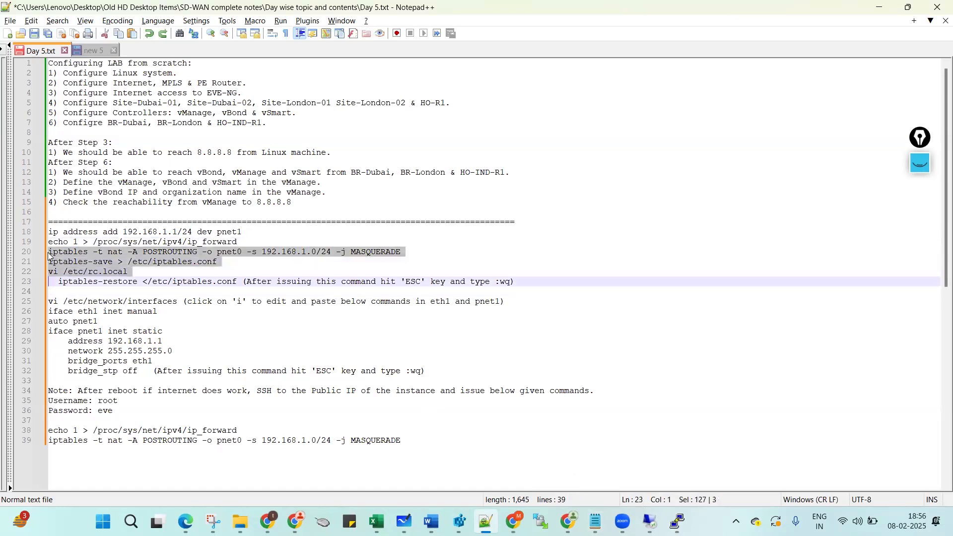
Erase the wrongly pasted NAT commands from the eve-ng shell prompt.
{"action": "left_click", "coordinate": [673, 518]}
{"action": "left_click", "coordinate": [575, 462]}
{"action": "right_click", "coordinate": [573, 355]}
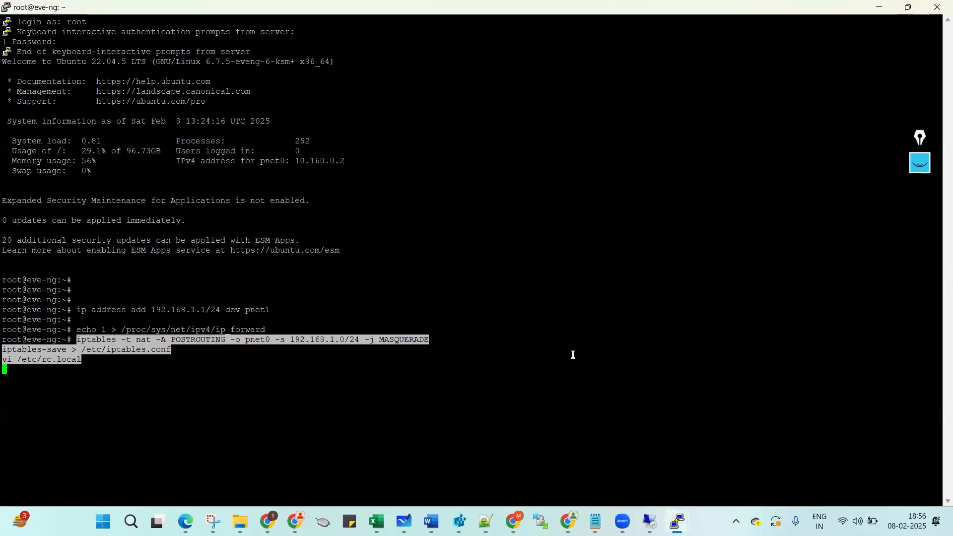
{"action": "key", "text": "BackSpace"}
{"action": "key", "text": "BackSpace"}
{"action": "key", "text": "BackSpace"}
{"action": "key", "text": "BackSpace"}
{"action": "key", "text": "BackSpace"}
{"action": "key", "text": "BackSpace"}
{"action": "key", "text": "BackSpace"}
{"action": "key", "text": "BackSpace"}
{"action": "key", "text": "BackSpace"}
{"action": "key", "text": "BackSpace"}
{"action": "key", "text": "BackSpace"}
{"action": "key", "text": "BackSpace"}
{"action": "key", "text": "BackSpace"}
{"action": "key", "text": "BackSpace"}
{"action": "key", "text": "BackSpace"}
{"action": "key", "text": "BackSpace"}
{"action": "key", "text": "BackSpace"}
{"action": "key", "text": "BackSpace"}
{"action": "key", "text": "BackSpace"}
{"action": "key", "text": "BackSpace"}
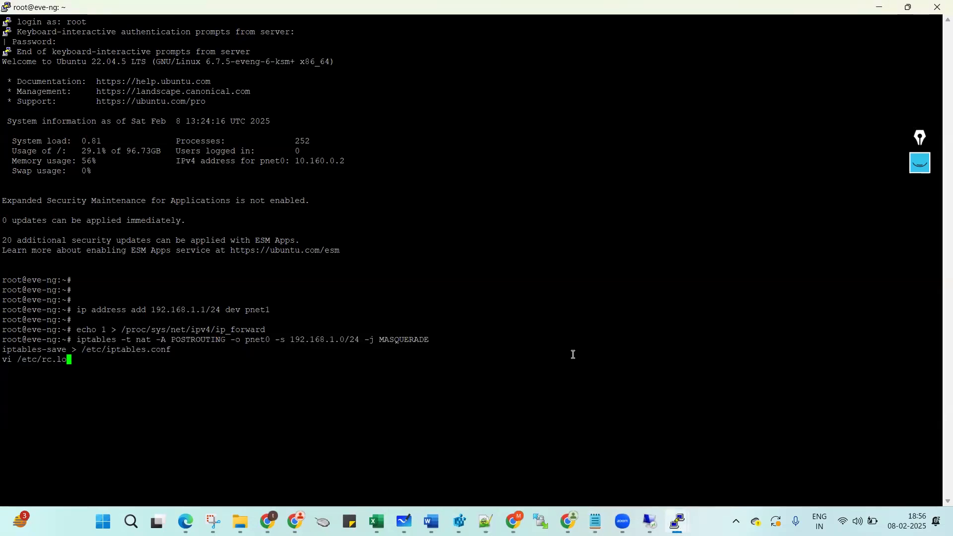
{"action": "key", "text": "BackSpace"}
{"action": "key", "text": "BackSpace"}
{"action": "key", "text": "BackSpace"}
{"action": "key", "text": "BackSpace"}
{"action": "key", "text": "BackSpace"}
{"action": "key", "text": "BackSpace"}
{"action": "key", "text": "BackSpace"}
{"action": "key", "text": "BackSpace"}
{"action": "key", "text": "BackSpace"}
{"action": "key", "text": "BackSpace"}
{"action": "key", "text": "BackSpace"}
{"action": "key", "text": "BackSpace"}
{"action": "key", "text": "BackSpace"}
{"action": "key", "text": "BackSpace"}
{"action": "key", "text": "BackSpace"}
{"action": "key", "text": "BackSpace"}
{"action": "key", "text": "BackSpace"}
{"action": "key", "text": "BackSpace"}
{"action": "key", "text": "BackSpace"}
{"action": "key", "text": "BackSpace"}
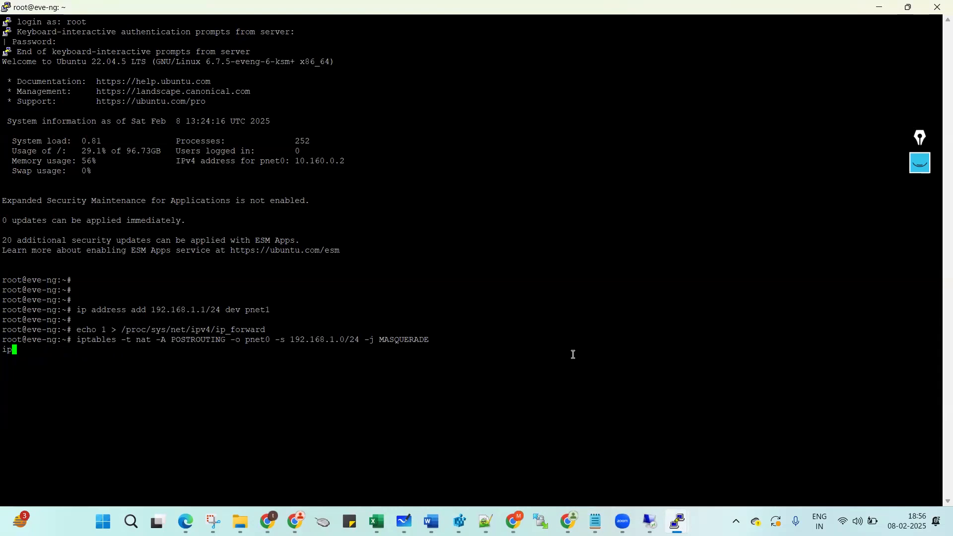
{"action": "key", "text": "BackSpace"}
{"action": "key", "text": "BackSpace"}
{"action": "key", "text": "BackSpace"}
{"action": "key", "text": "BackSpace"}
{"action": "key", "text": "BackSpace"}
{"action": "key", "text": "BackSpace"}
{"action": "key", "text": "BackSpace"}
{"action": "key", "text": "BackSpace"}
{"action": "key", "text": "BackSpace"}
{"action": "key", "text": "BackSpace"}
{"action": "key", "text": "BackSpace"}
{"action": "key", "text": "BackSpace"}
{"action": "key", "text": "BackSpace"}
{"action": "key", "text": "BackSpace"}
{"action": "key", "text": "BackSpace"}
{"action": "key", "text": "BackSpace"}
{"action": "key", "text": "BackSpace"}
{"action": "key", "text": "BackSpace"}
{"action": "key", "text": "BackSpace"}
{"action": "key", "text": "BackSpace"}
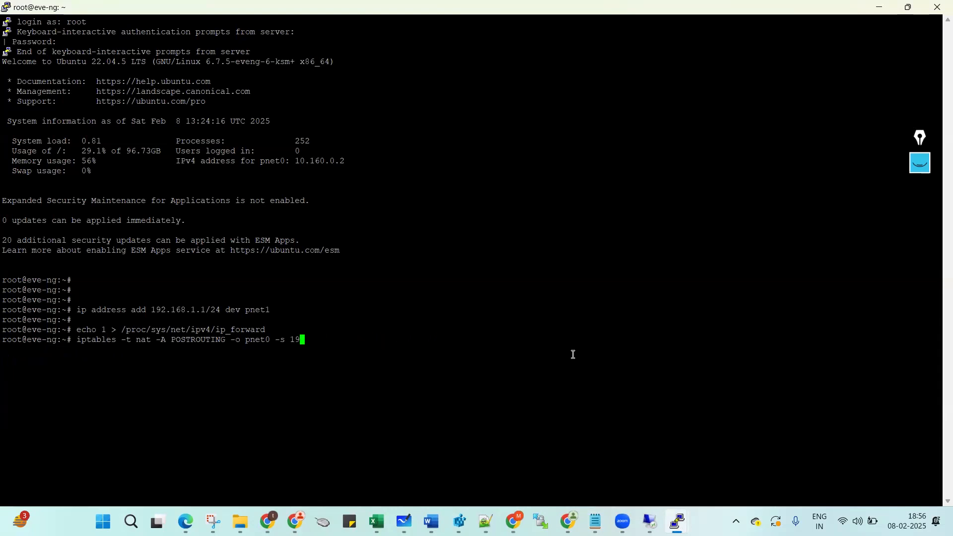
{"action": "key", "text": "BackSpace"}
{"action": "key", "text": "BackSpace"}
{"action": "key", "text": "BackSpace"}
{"action": "key", "text": "BackSpace"}
{"action": "key", "text": "BackSpace"}
{"action": "key", "text": "BackSpace"}
{"action": "key", "text": "BackSpace"}
{"action": "key", "text": "BackSpace"}
{"action": "key", "text": "BackSpace"}
{"action": "key", "text": "BackSpace"}
{"action": "key", "text": "BackSpace"}
{"action": "key", "text": "BackSpace"}
{"action": "key", "text": "BackSpace"}
{"action": "key", "text": "BackSpace"}
{"action": "key", "text": "BackSpace"}
{"action": "key", "text": "Return"}
{"action": "key", "text": "Return"}
{"action": "key", "text": "Return"}
Add the iptables MASQUERADE rule NATing 192.168.1.0/24 out of pnet0.
{"action": "key", "text": "alt+Tab"}
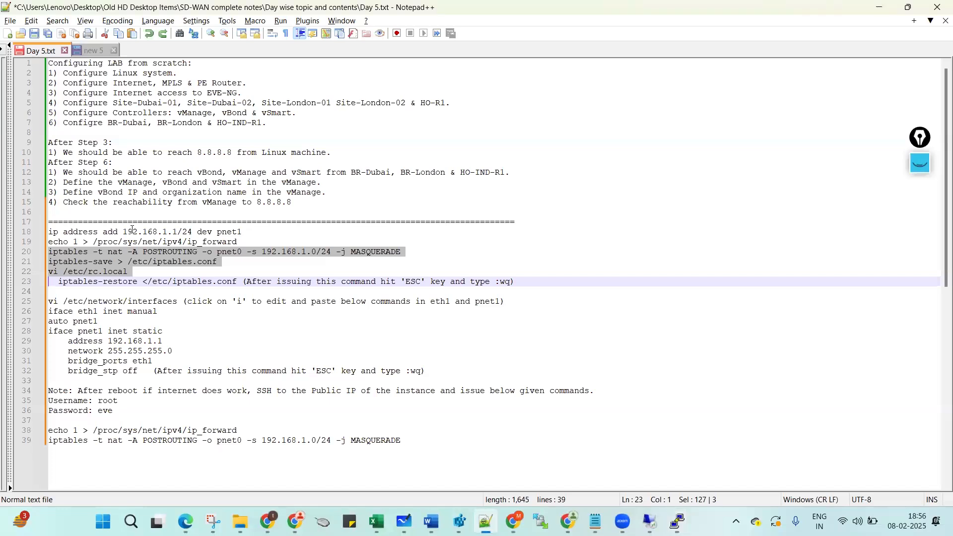
{"action": "left_click", "coordinate": [44, 252]}
{"action": "key", "text": "ctrl+c"}
{"action": "key", "text": "alt+Tab"}
{"action": "right_click", "coordinate": [457, 240]}
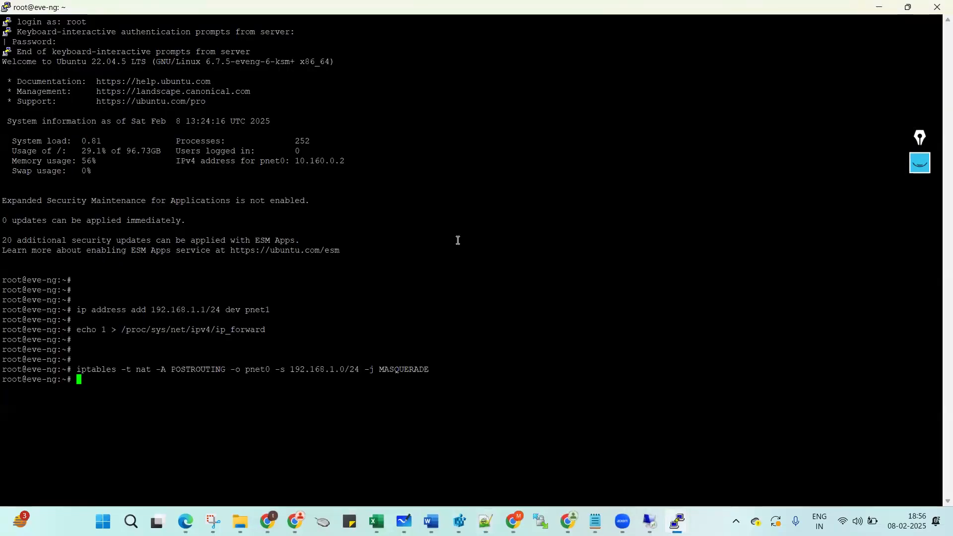
Save the iptables rules to /etc/iptables.conf with iptables-save.
{"action": "key", "text": "alt+Tab"}
{"action": "left_click", "coordinate": [45, 263]}
{"action": "key", "text": "ctrl+c"}
{"action": "key", "text": "alt+Tab"}
{"action": "right_click", "coordinate": [406, 256]}
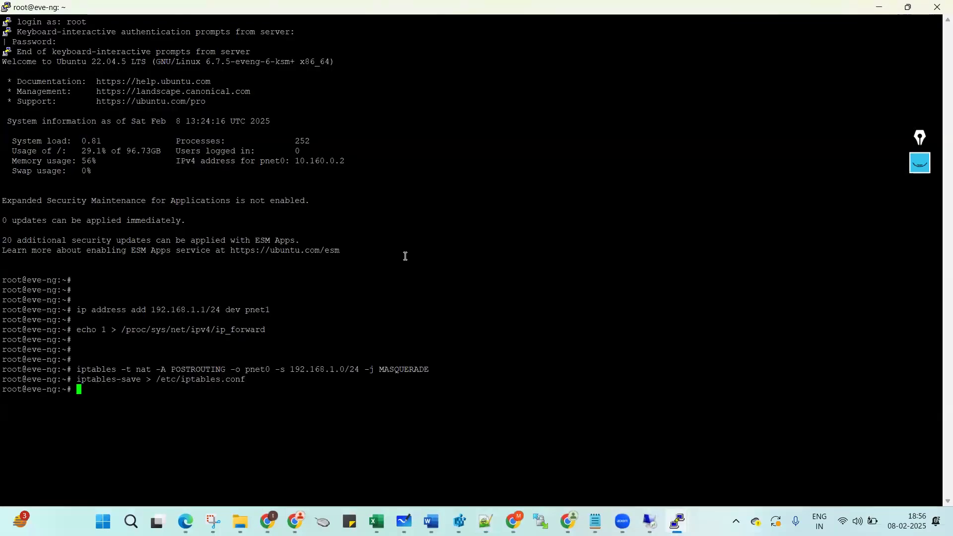
{"action": "key", "text": "alt+Tab"}
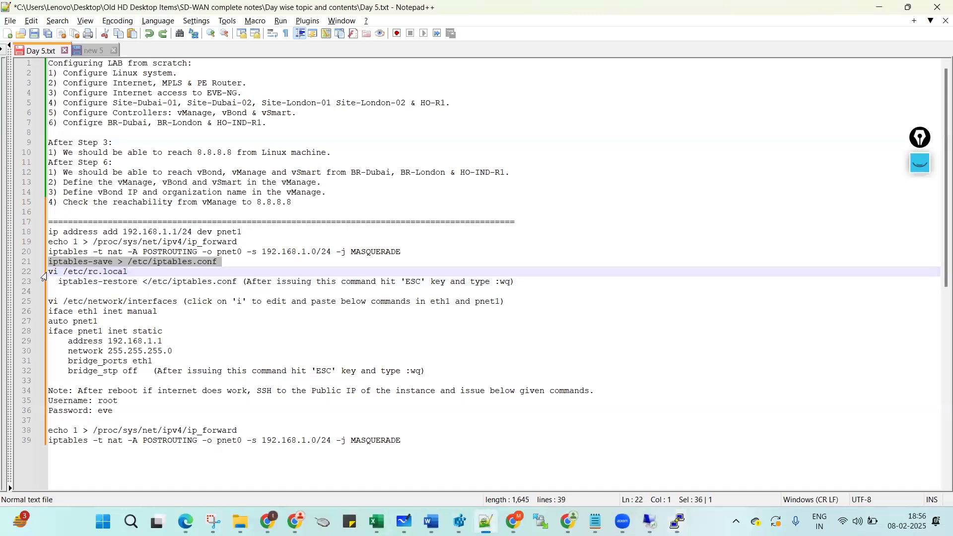
{"action": "left_click", "coordinate": [44, 273]}
Run 'vi /etc/rc.local' on the eve-ng host to open an empty rc.local.
{"action": "key", "text": "ctrl+c"}
{"action": "key", "text": "alt+Tab"}
{"action": "right_click", "coordinate": [443, 251]}
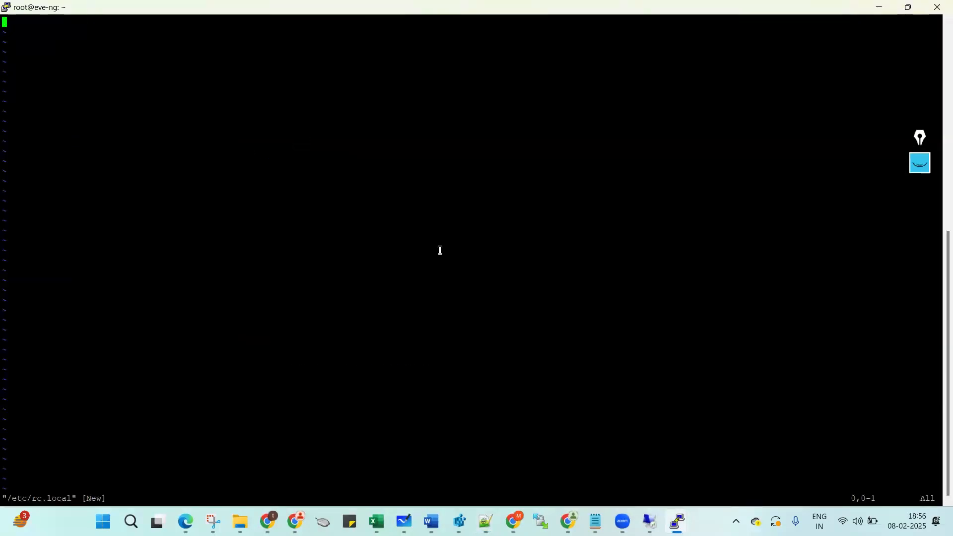
{"action": "scroll", "coordinate": [214, 197], "scroll_direction": "up", "scroll_amount": 5}
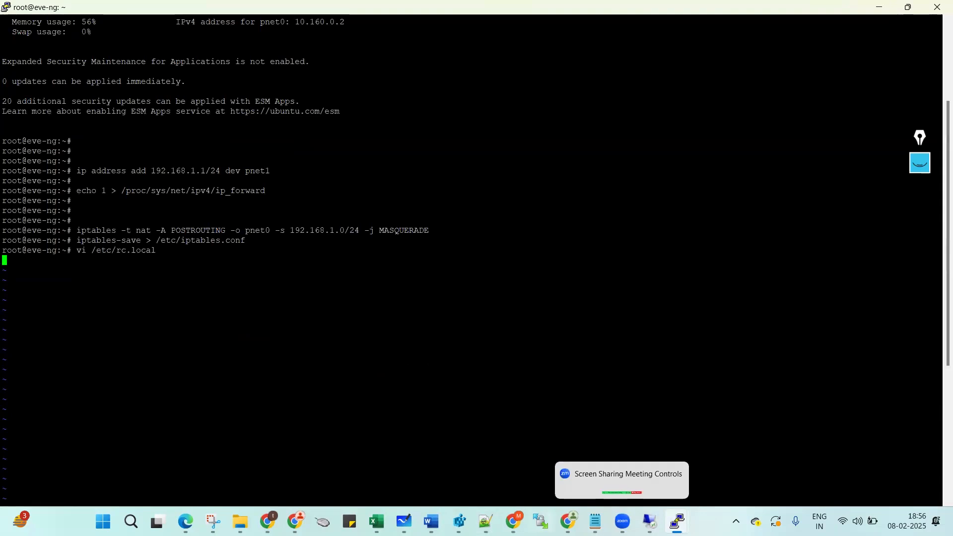
{"action": "mouse_move", "coordinate": [486, 522]}
{"action": "left_click", "coordinate": [484, 449]}
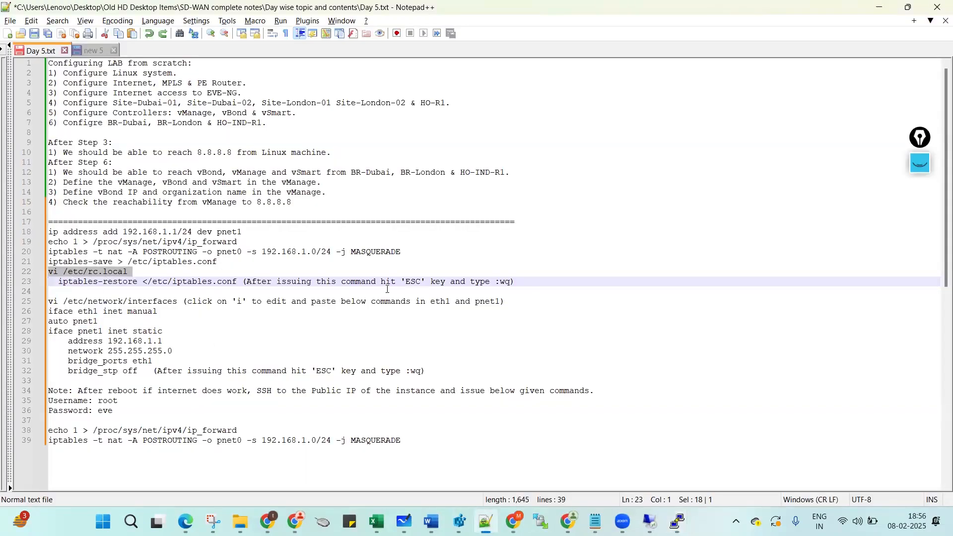
{"action": "key", "text": "alt+Tab"}
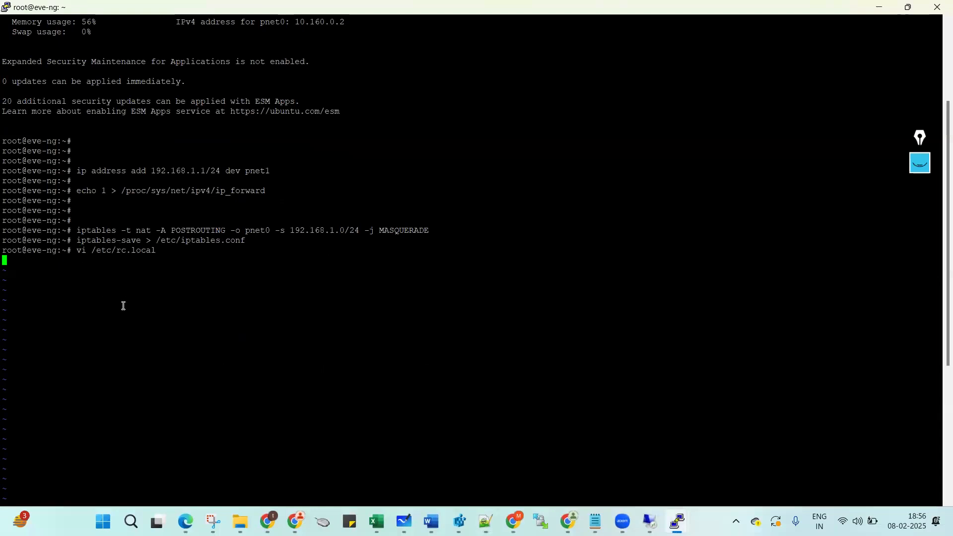
{"action": "key", "text": "alt+Tab"}
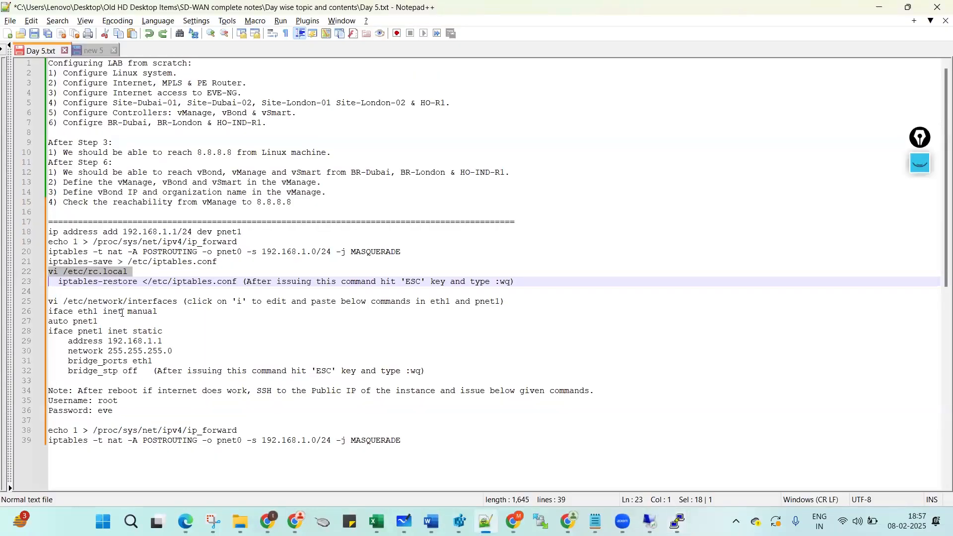
{"action": "key", "text": "alt+Tab"}
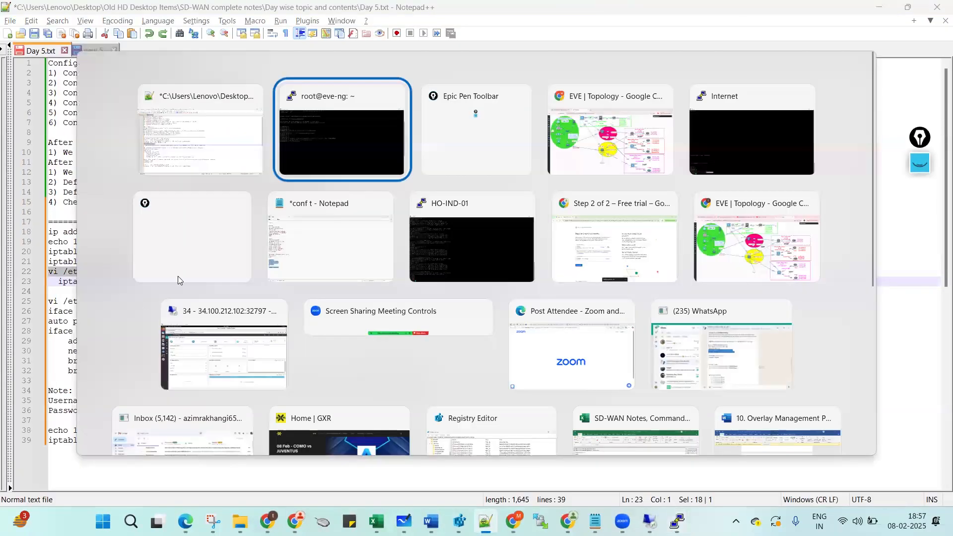
{"action": "key", "text": "alt+Tab"}
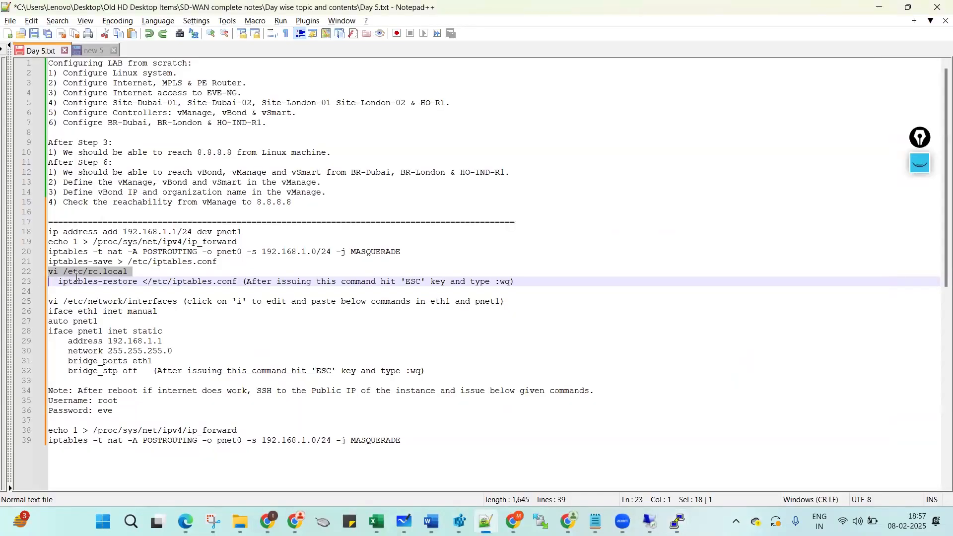
Paste 'iptables-restore </etc/iptables.conf' from line 23 of the notes into rc.local.
{"action": "left_click", "coordinate": [58, 281]}
{"action": "left_click_drag", "start_coordinate": [58, 281], "coordinate": [236, 283]}
{"action": "key", "text": "ctrl+c"}
{"action": "key", "text": "alt+Tab"}
{"action": "right_click", "coordinate": [240, 236]}
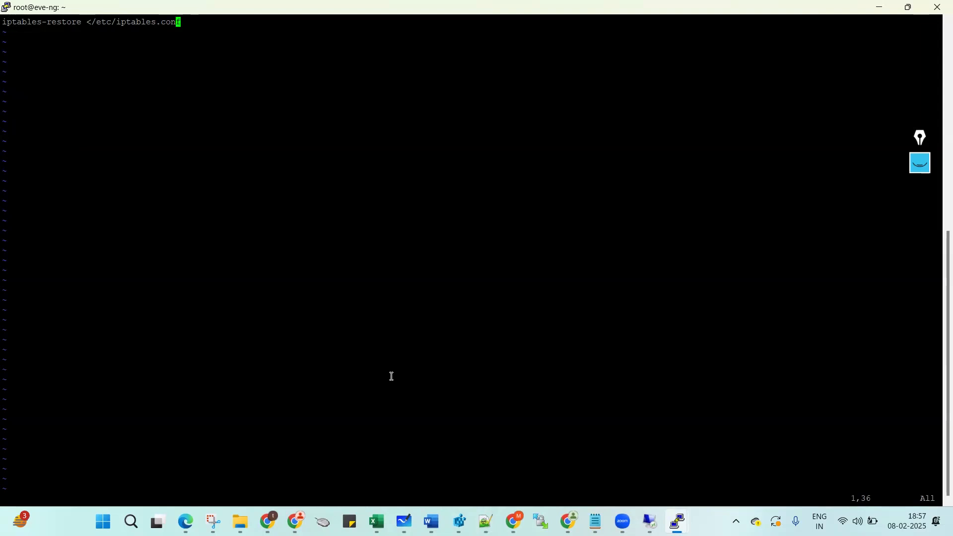
Save rc.local with :wq and return to the shell prompt.
{"action": "key", "text": "shift+colon"}
{"action": "type", "text": "wq"}
{"action": "key", "text": "Return"}
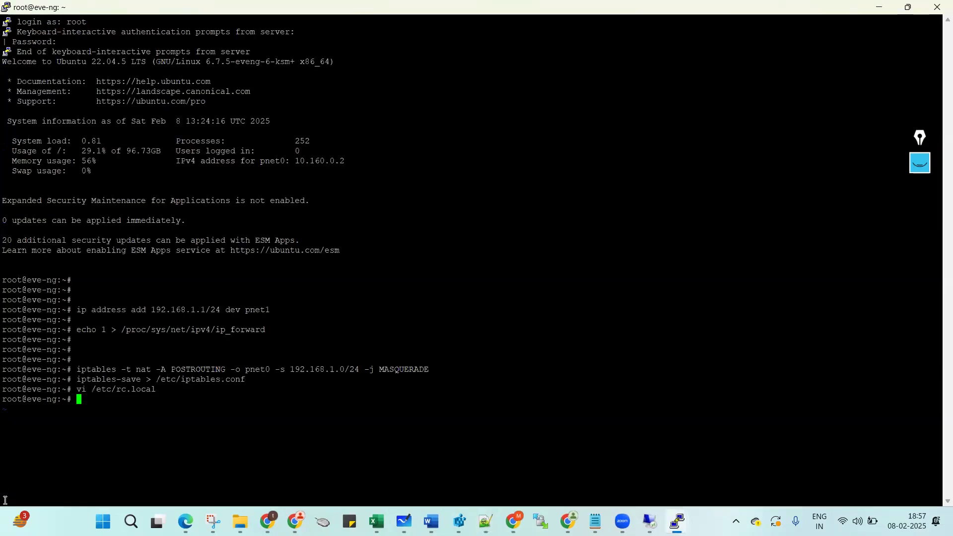
{"action": "key", "text": "Return"}
{"action": "mouse_move", "coordinate": [485, 521]}
{"action": "left_click", "coordinate": [478, 486]}
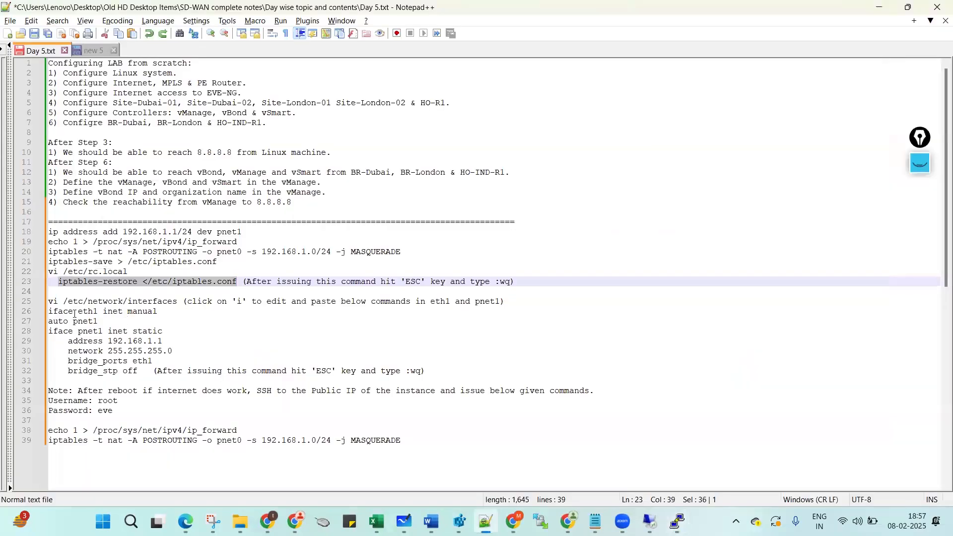
Run 'vi /etc/network/interfaces' from the notes and enter insert mode.
{"action": "left_click_drag", "start_coordinate": [48, 301], "coordinate": [178, 302]}
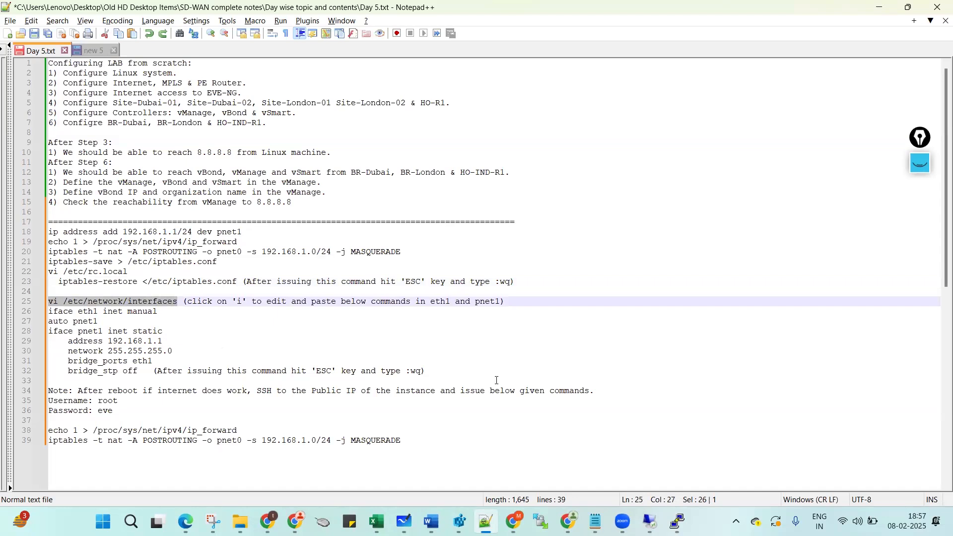
{"action": "key", "text": "alt+Tab"}
{"action": "right_click", "coordinate": [416, 367]}
{"action": "key", "text": "Return"}
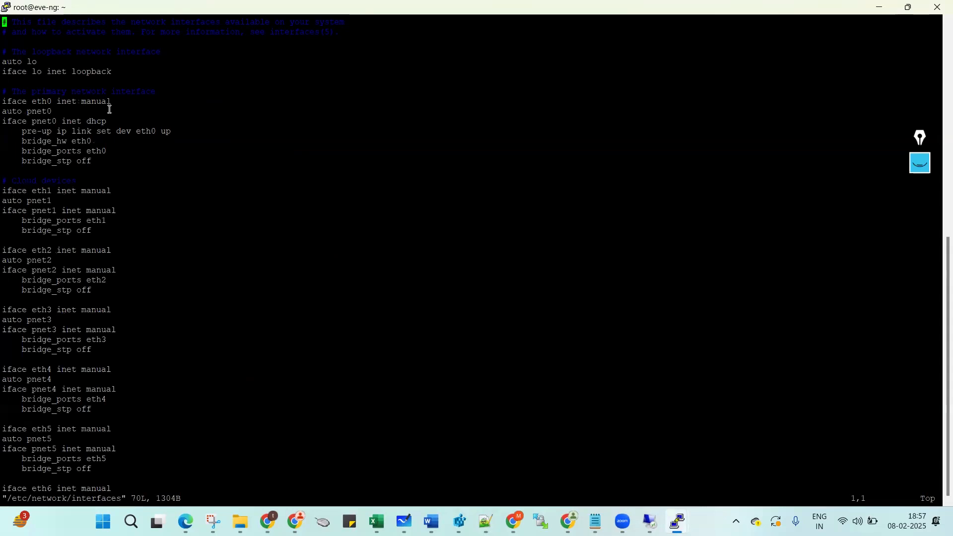
{"action": "key", "text": "i"}
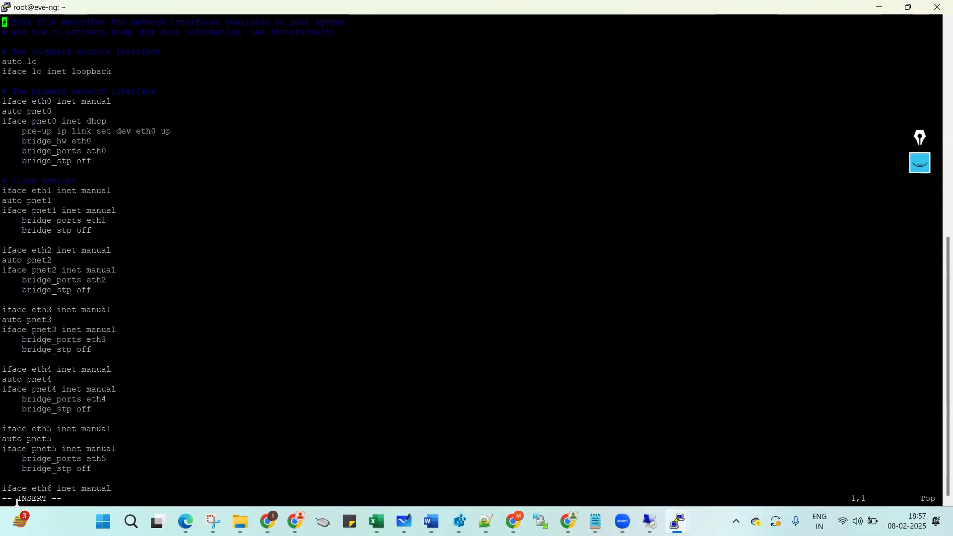
Remove stray characters and move the cursor down to the auto pnet1 section.
{"action": "left_click", "coordinate": [485, 521]}
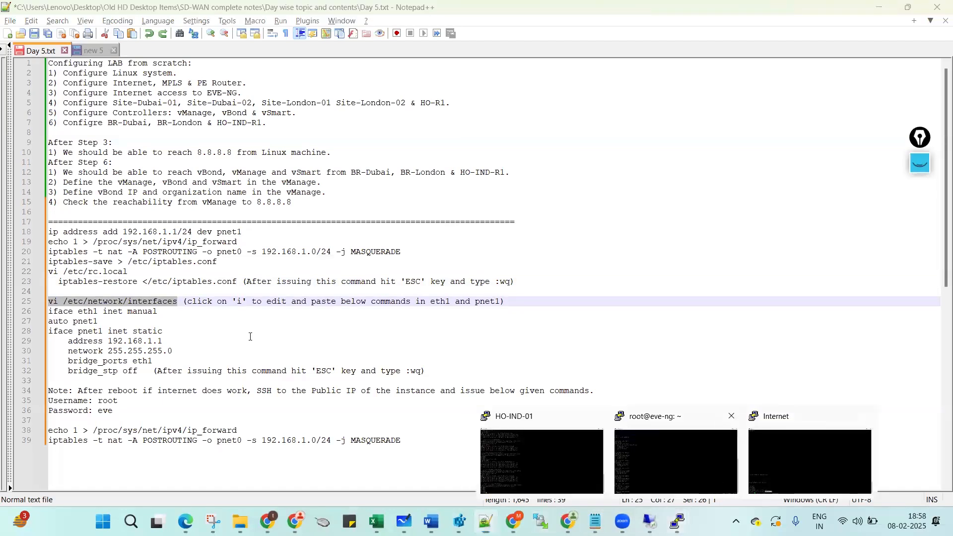
{"action": "left_click", "coordinate": [657, 468]}
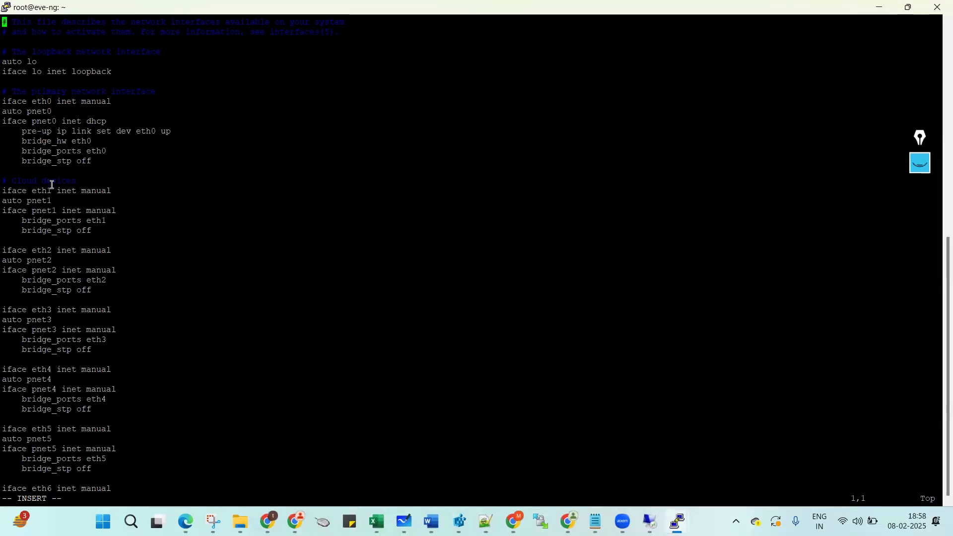
{"action": "type", "text": "2"}
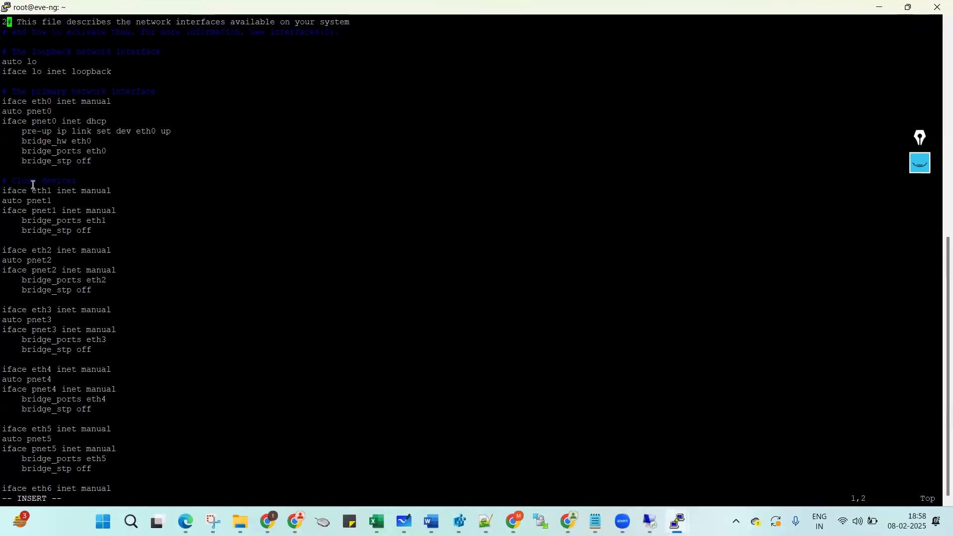
{"action": "key", "text": "BackSpace"}
{"action": "key", "text": "Down"}
{"action": "key", "text": "Down"}
{"action": "key", "text": "Down"}
{"action": "key", "text": "Down"}
{"action": "key", "text": "Down"}
{"action": "key", "text": "Down"}
{"action": "key", "text": "Down"}
{"action": "key", "text": "Down"}
{"action": "key", "text": "Down"}
{"action": "key", "text": "Down"}
{"action": "key", "text": "Down"}
{"action": "key", "text": "Down"}
{"action": "key", "text": "Down"}
{"action": "key", "text": "Down"}
{"action": "key", "text": "Down"}
{"action": "key", "text": "Down"}
{"action": "key", "text": "Down"}
{"action": "key", "text": "Down"}
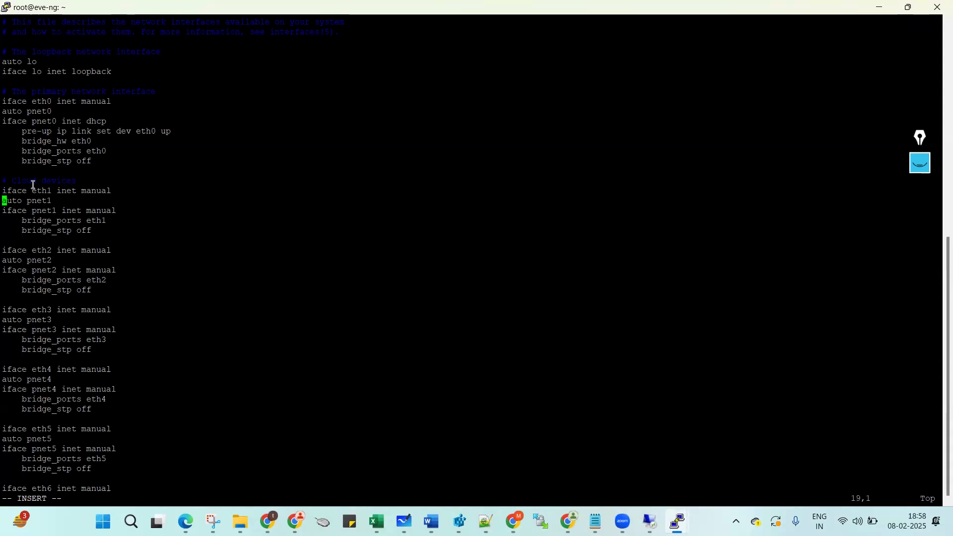
{"action": "key", "text": "alt+Tab"}
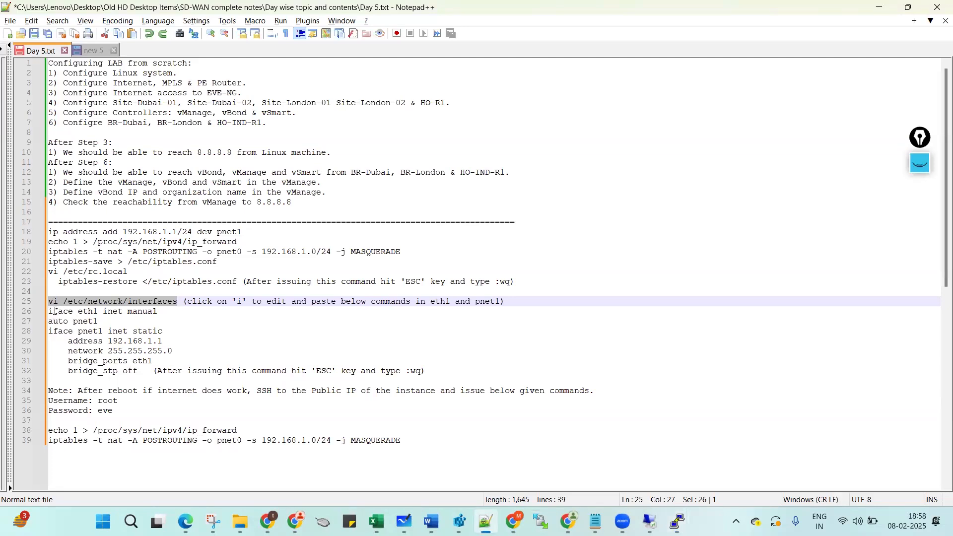
{"action": "left_click_drag", "start_coordinate": [49, 311], "coordinate": [159, 312]}
{"action": "key", "text": "alt+Tab"}
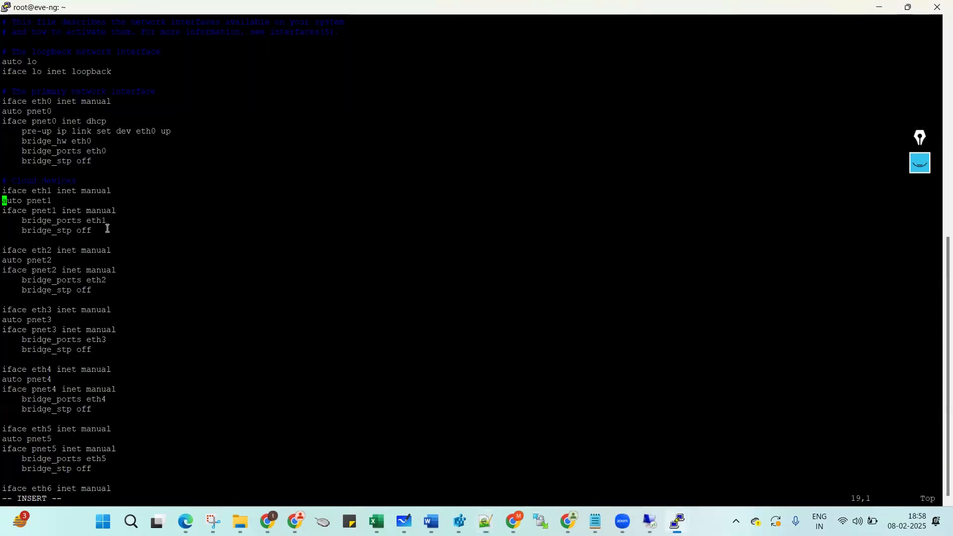
{"action": "type", "text": "4"}
{"action": "key", "text": "BackSpace"}
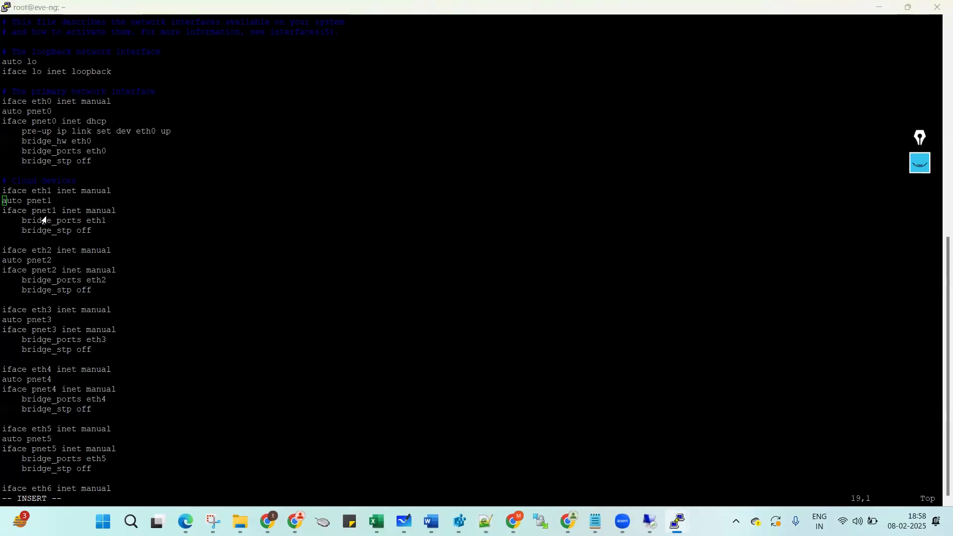
{"action": "key", "text": "alt+Tab"}
{"action": "key", "text": "alt+Tab"}
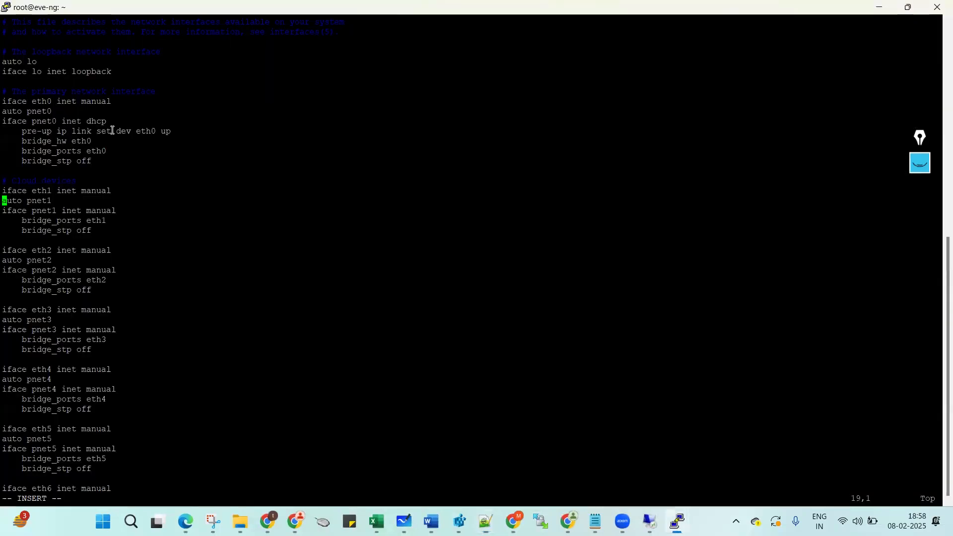
{"action": "key", "text": "alt+Tab"}
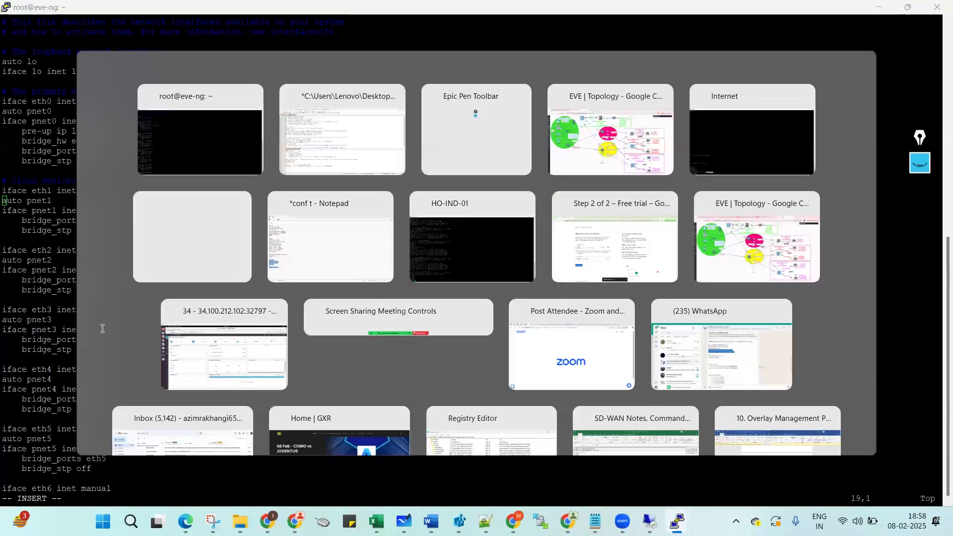
Change pnet1 from 'inet manual' to 'inet static' and delete its old bridge lines.
{"action": "left_click", "coordinate": [99, 322]}
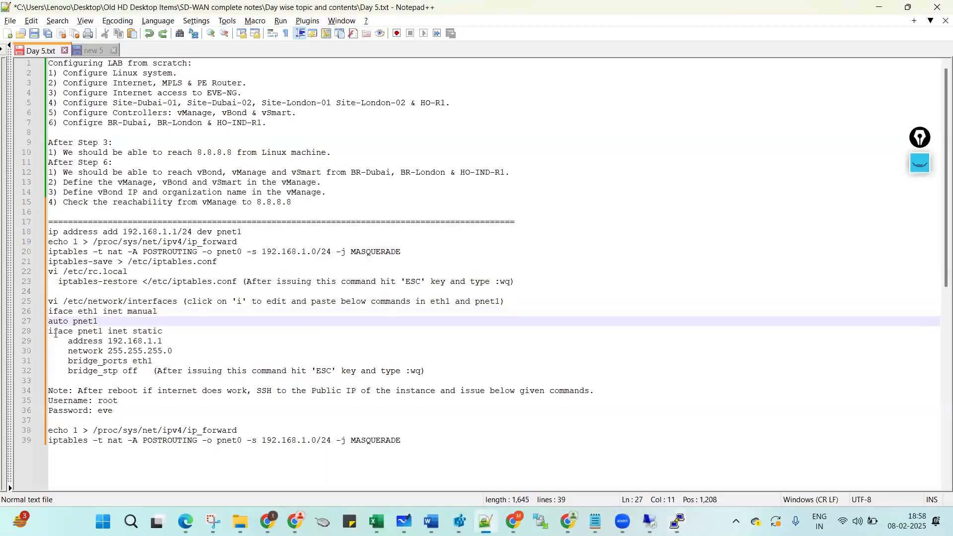
{"action": "key", "text": "alt+Tab"}
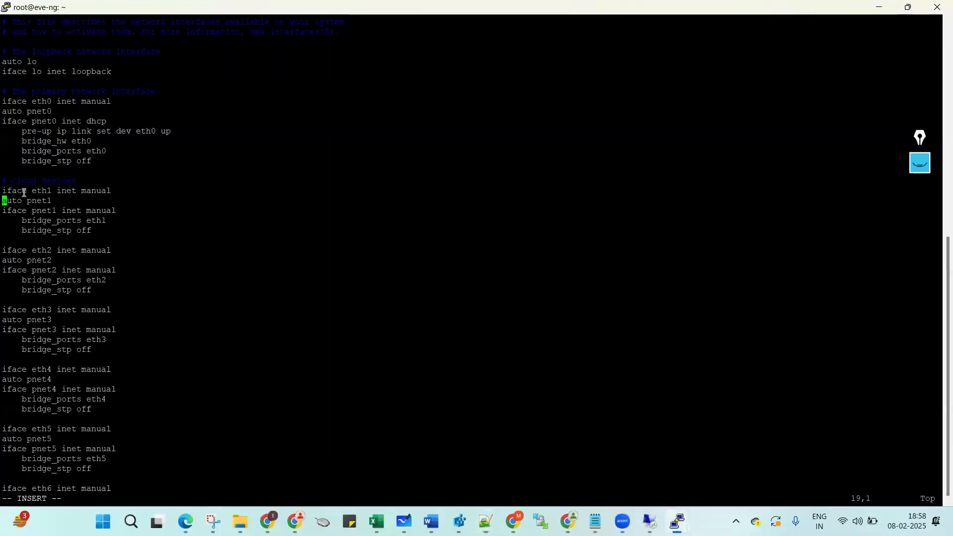
{"action": "key", "text": "alt+Tab"}
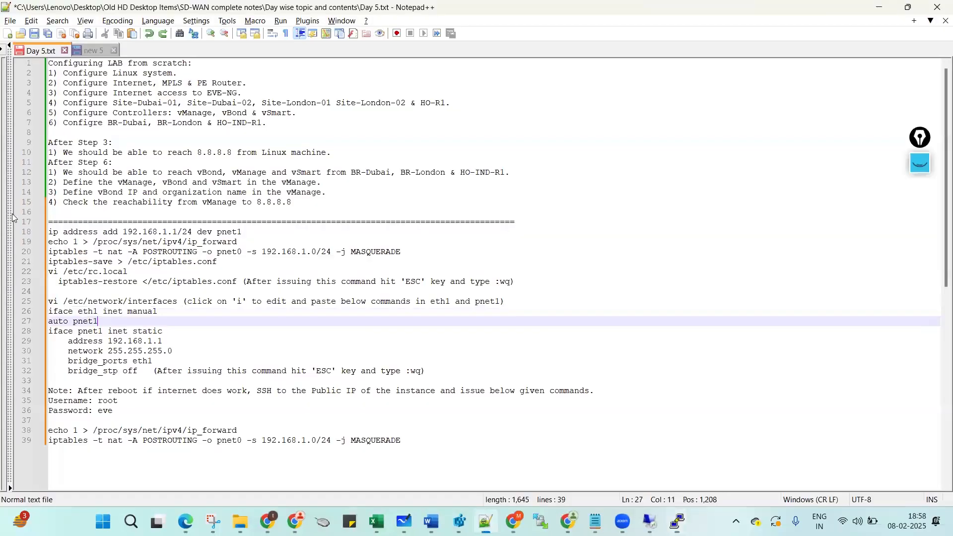
{"action": "key", "text": "alt+Tab"}
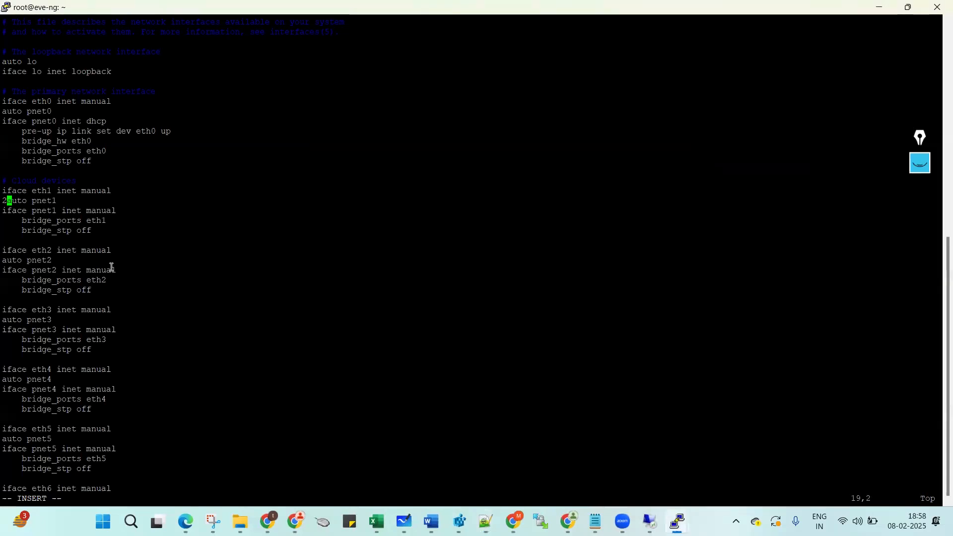
{"action": "key", "text": "Down"}
{"action": "key", "text": "Down"}
{"action": "key", "text": "Up"}
{"action": "key", "text": "Right"}
{"action": "key", "text": "Right"}
{"action": "key", "text": "Right"}
{"action": "key", "text": "Right"}
{"action": "key", "text": "Right"}
{"action": "key", "text": "Right"}
{"action": "key", "text": "Right"}
{"action": "key", "text": "Right"}
{"action": "key", "text": "Right"}
{"action": "key", "text": "Right"}
{"action": "key", "text": "Right"}
{"action": "key", "text": "Right"}
{"action": "key", "text": "Right"}
{"action": "key", "text": "Right"}
{"action": "key", "text": "Right"}
{"action": "key", "text": "Right"}
{"action": "key", "text": "Right"}
{"action": "key", "text": "Right"}
{"action": "key", "text": "Right"}
{"action": "key", "text": "Right"}
{"action": "key", "text": "Right"}
{"action": "key", "text": "Right"}
{"action": "key", "text": "Right"}
{"action": "key", "text": "BackSpace"}
{"action": "key", "text": "BackSpace"}
{"action": "key", "text": "BackSpace"}
{"action": "key", "text": "BackSpace"}
{"action": "key", "text": "BackSpace"}
{"action": "key", "text": "BackSpace"}
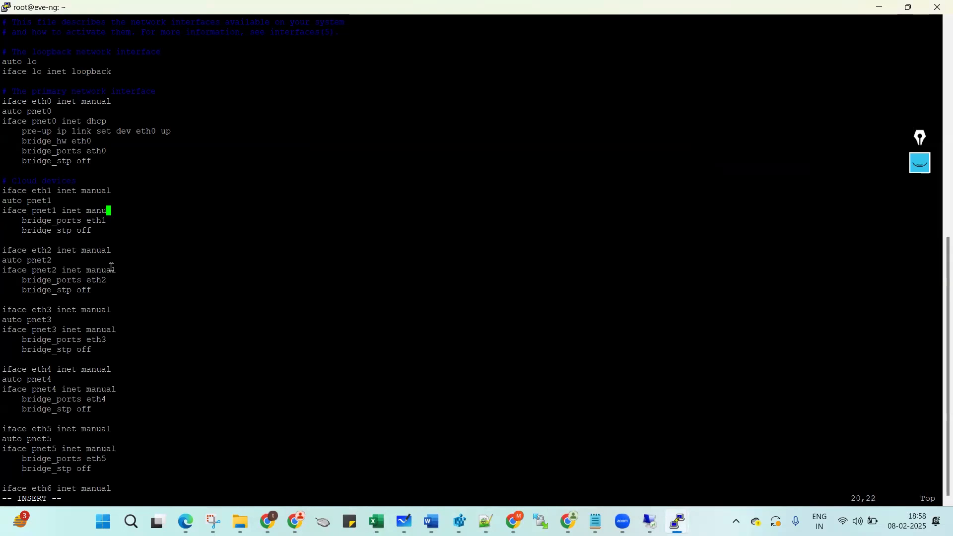
{"action": "type", "text": "static"}
{"action": "key", "text": "Down"}
{"action": "key", "text": "Down"}
{"action": "key", "text": "BackSpace"}
{"action": "key", "text": "BackSpace"}
{"action": "key", "text": "BackSpace"}
{"action": "key", "text": "BackSpace"}
{"action": "key", "text": "BackSpace"}
{"action": "key", "text": "BackSpace"}
{"action": "key", "text": "BackSpace"}
{"action": "key", "text": "BackSpace"}
{"action": "key", "text": "BackSpace"}
{"action": "key", "text": "BackSpace"}
{"action": "key", "text": "BackSpace"}
{"action": "key", "text": "BackSpace"}
{"action": "key", "text": "BackSpace"}
{"action": "key", "text": "BackSpace"}
{"action": "key", "text": "BackSpace"}
{"action": "key", "text": "BackSpace"}
{"action": "key", "text": "BackSpace"}
{"action": "key", "text": "BackSpace"}
{"action": "key", "text": "BackSpace"}
{"action": "key", "text": "BackSpace"}
{"action": "key", "text": "BackSpace"}
{"action": "key", "text": "BackSpace"}
{"action": "key", "text": "BackSpace"}
{"action": "key", "text": "BackSpace"}
{"action": "key", "text": "BackSpace"}
{"action": "key", "text": "BackSpace"}
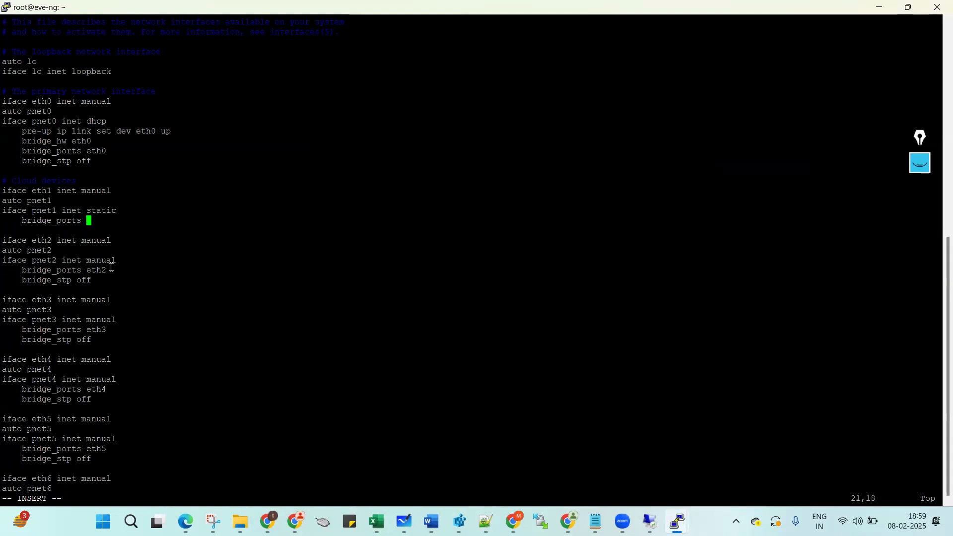
{"action": "key", "text": "BackSpace"}
{"action": "key", "text": "BackSpace"}
{"action": "key", "text": "BackSpace"}
{"action": "key", "text": "BackSpace"}
{"action": "key", "text": "BackSpace"}
{"action": "key", "text": "BackSpace"}
{"action": "key", "text": "BackSpace"}
{"action": "key", "text": "BackSpace"}
{"action": "key", "text": "BackSpace"}
{"action": "key", "text": "BackSpace"}
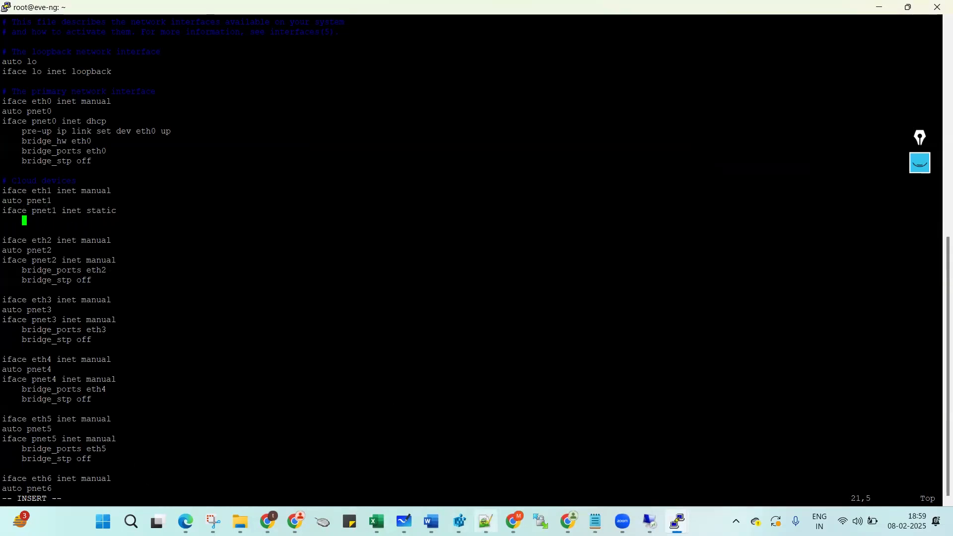
Paste address 192.168.1.1, network 255.255.255.0, bridge_ports eth1 and bridge_stp off under pnet1.
{"action": "left_click", "coordinate": [485, 521]}
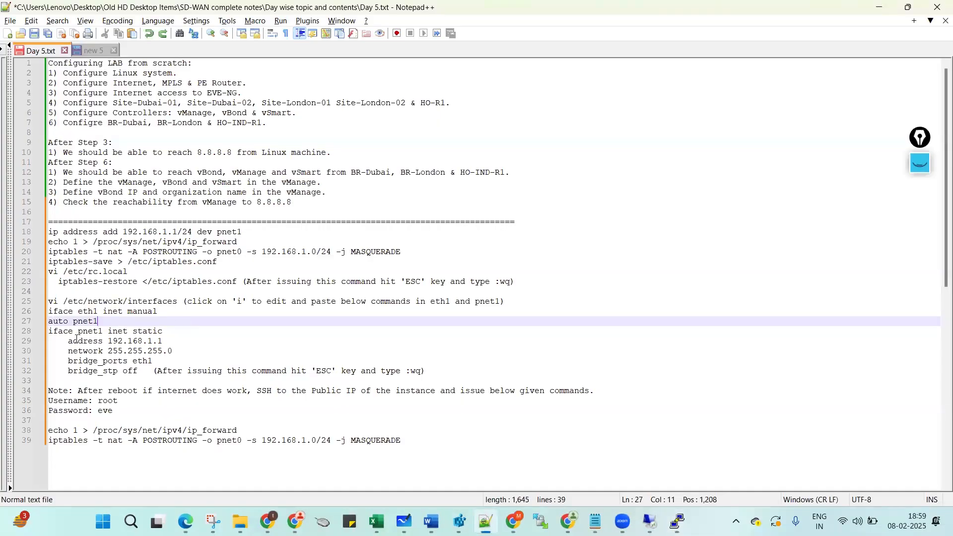
{"action": "left_click_drag", "start_coordinate": [68, 341], "coordinate": [163, 342]}
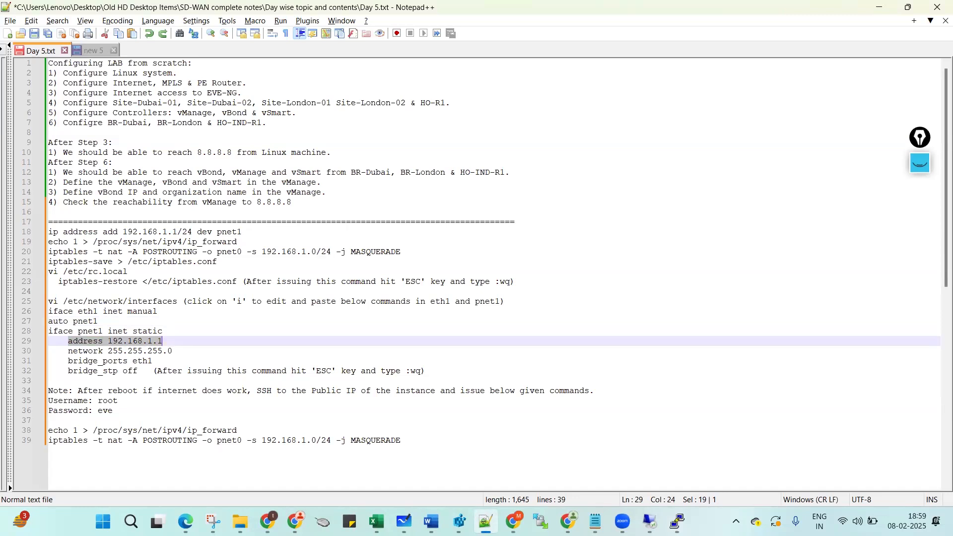
{"action": "key", "text": "alt+Tab"}
{"action": "key", "text": "alt+Tab"}
{"action": "left_click", "coordinate": [82, 347]}
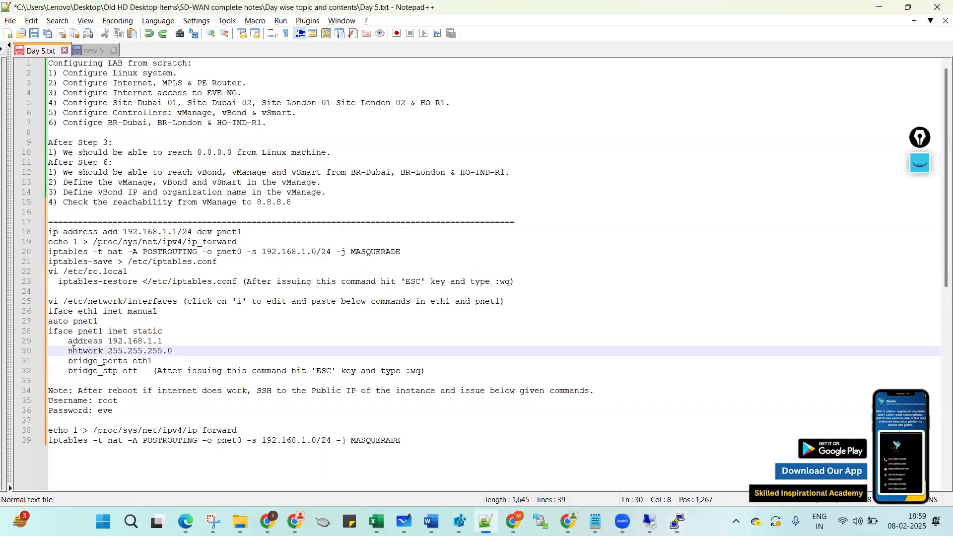
{"action": "left_click_drag", "start_coordinate": [49, 341], "coordinate": [135, 373]}
{"action": "key", "text": "ctrl+c"}
{"action": "key", "text": "alt+Tab"}
{"action": "right_click", "coordinate": [83, 214]}
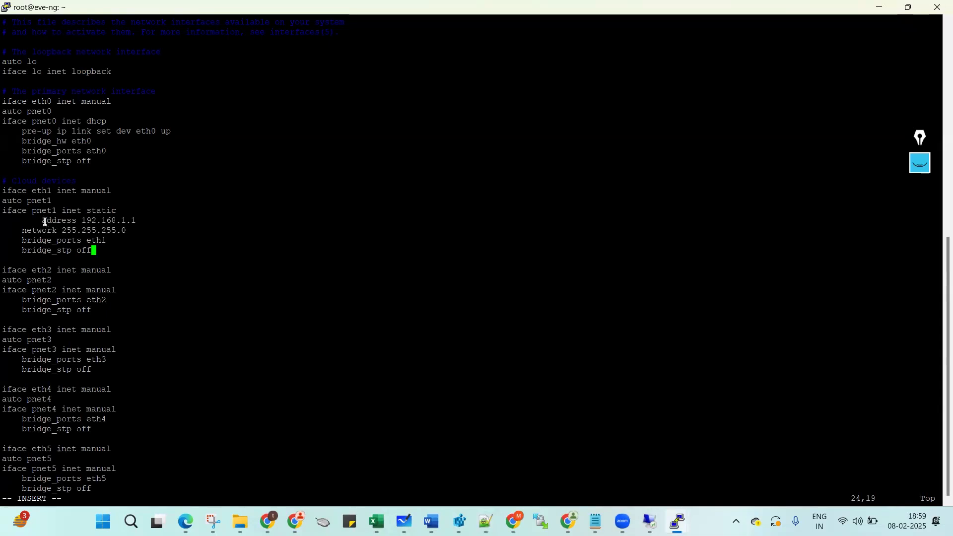
{"action": "key", "text": "Up"}
{"action": "key", "text": "Up"}
{"action": "key", "text": "Up"}
{"action": "key", "text": "Left"}
{"action": "key", "text": "Left"}
{"action": "key", "text": "Left"}
{"action": "key", "text": "Left"}
{"action": "key", "text": "Left"}
{"action": "key", "text": "Left"}
{"action": "key", "text": "Left"}
{"action": "key", "text": "Left"}
{"action": "key", "text": "Left"}
{"action": "key", "text": "Left"}
{"action": "key", "text": "BackSpace"}
{"action": "key", "text": "BackSpace"}
{"action": "key", "text": "BackSpace"}
{"action": "key", "text": "BackSpace"}
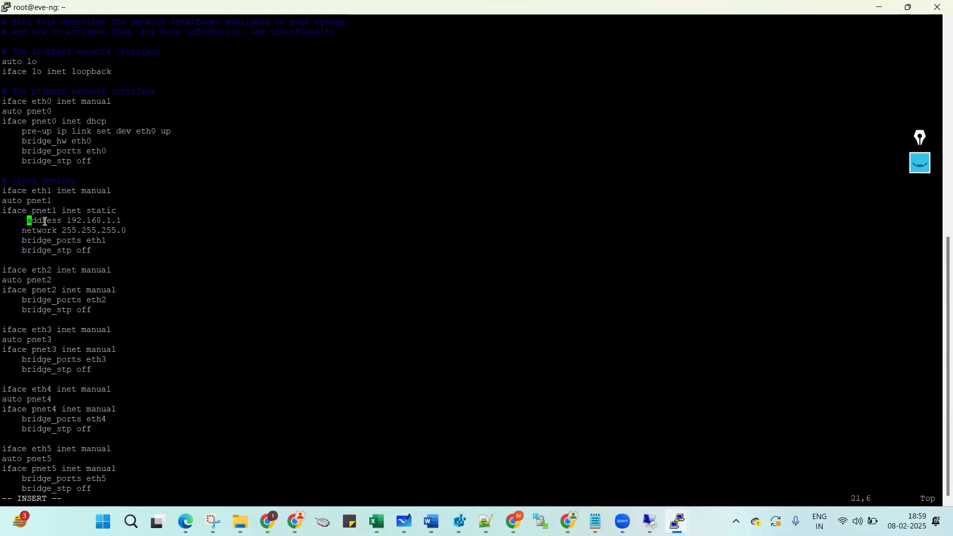
Leave insert mode and save the interfaces file with :wq.
{"action": "key", "text": "alt+Tab"}
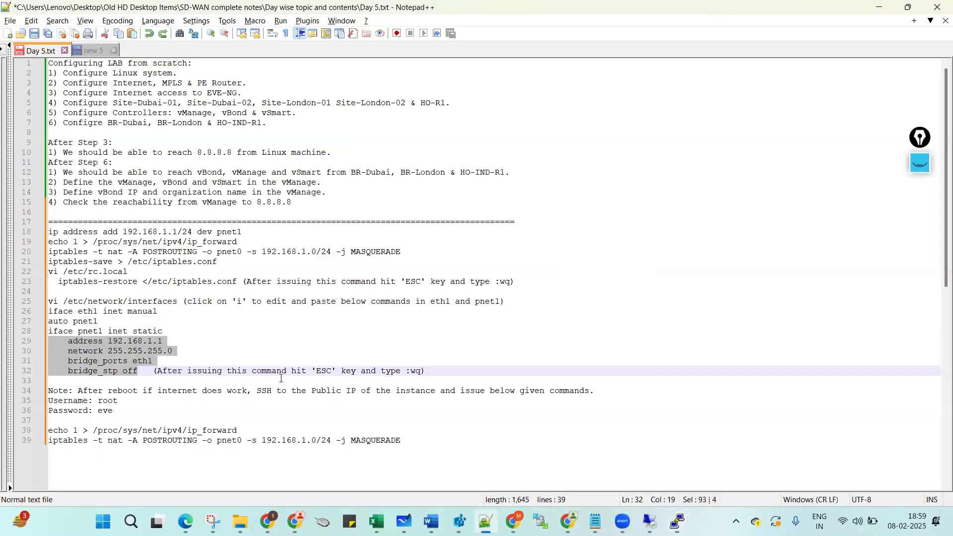
{"action": "key", "text": "alt+Tab"}
{"action": "key", "text": "Escape"}
{"action": "type", "text": ":wq"}
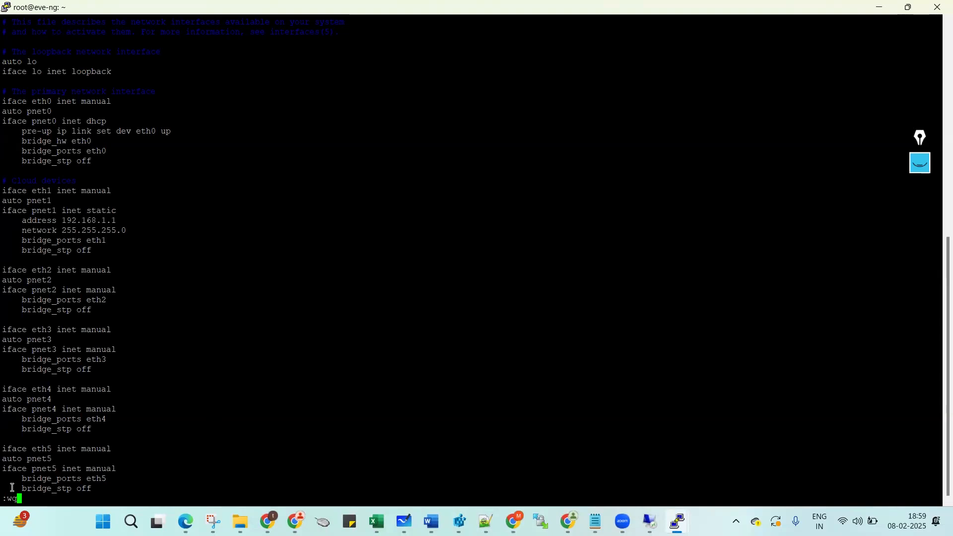
{"action": "left_click", "coordinate": [919, 174]}
{"action": "left_click", "coordinate": [919, 218]}
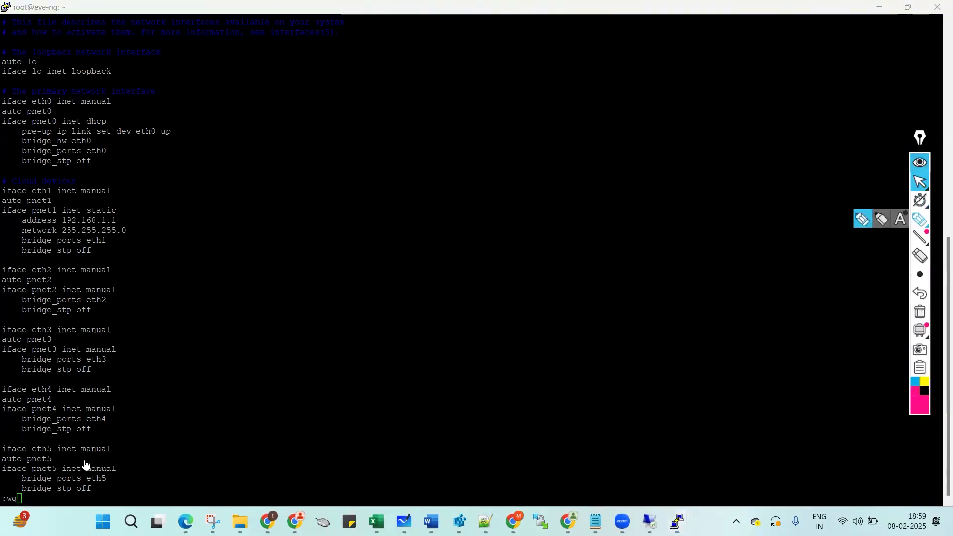
{"action": "mouse_move", "coordinate": [8, 509]}
{"action": "left_mouse_down"}
{"action": "mouse_move", "coordinate": [28, 501]}
{"action": "mouse_move", "coordinate": [12, 497]}
{"action": "left_mouse_up"}
{"action": "left_click", "coordinate": [159, 475]}
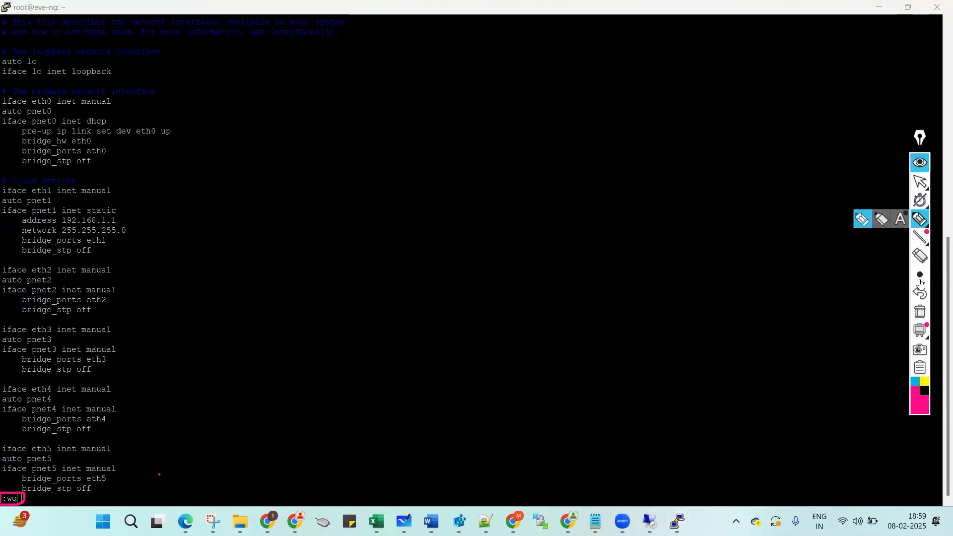
{"action": "left_click", "coordinate": [918, 311]}
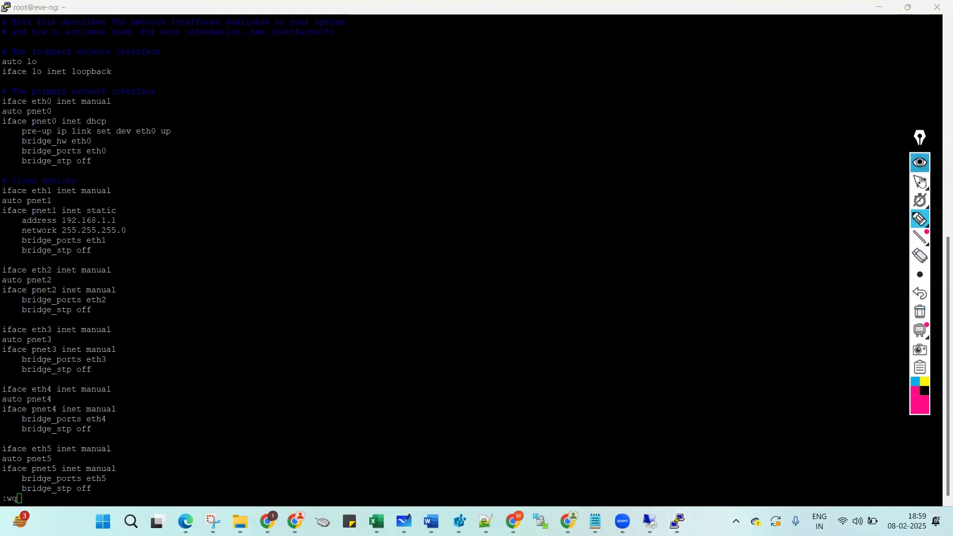
{"action": "left_click", "coordinate": [919, 165]}
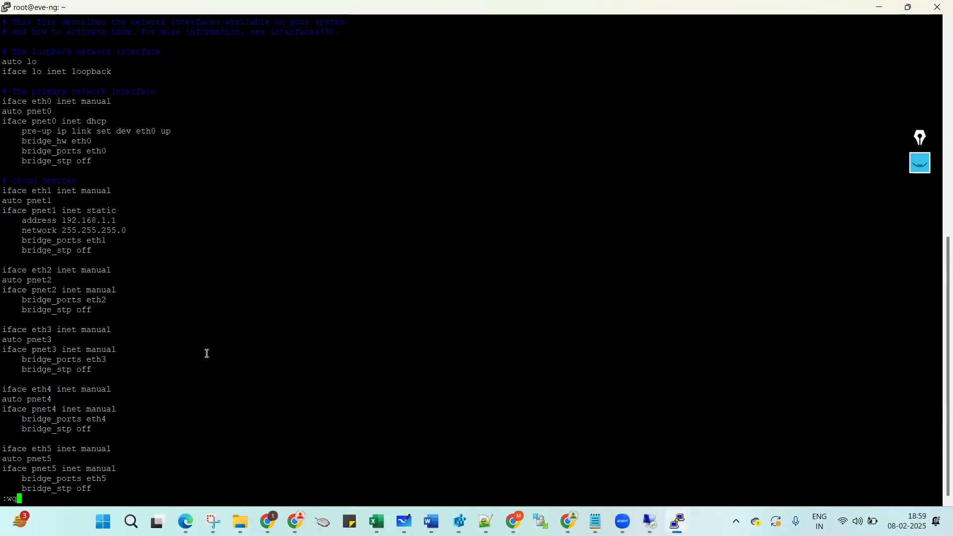
{"action": "key", "text": "Return"}
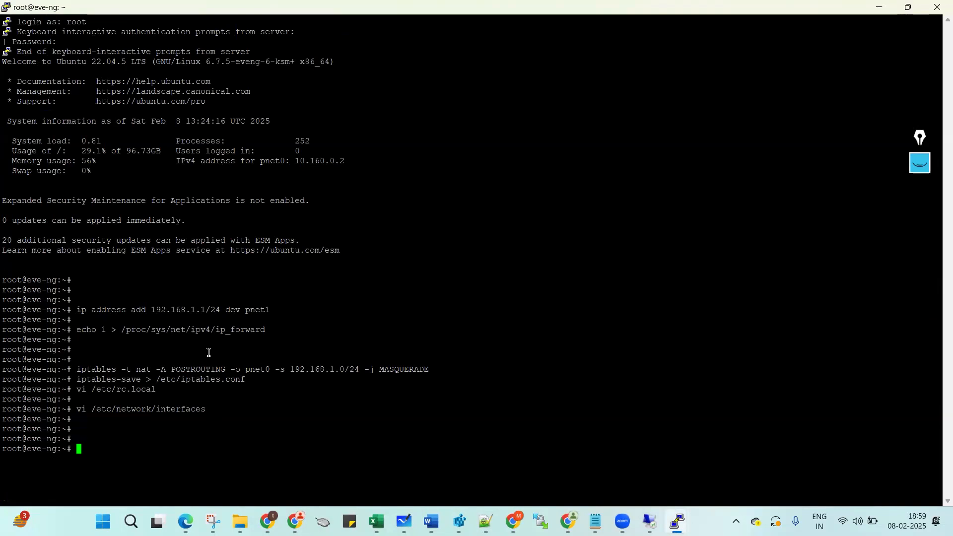
Open the Internet router's console and ping 8.8.8.8.
{"action": "mouse_move", "coordinate": [486, 519]}
{"action": "left_click", "coordinate": [480, 468]}
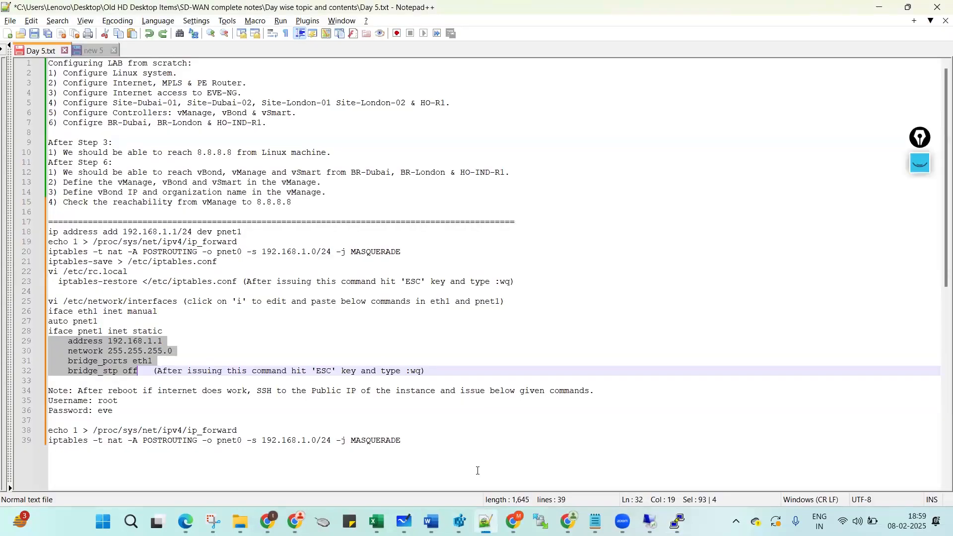
{"action": "mouse_move", "coordinate": [677, 521]}
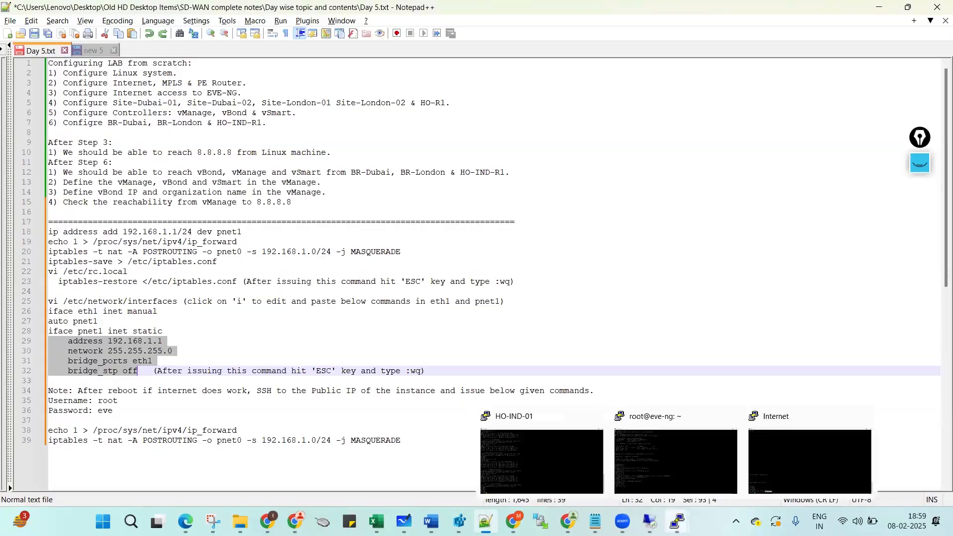
{"action": "left_click", "coordinate": [787, 452]}
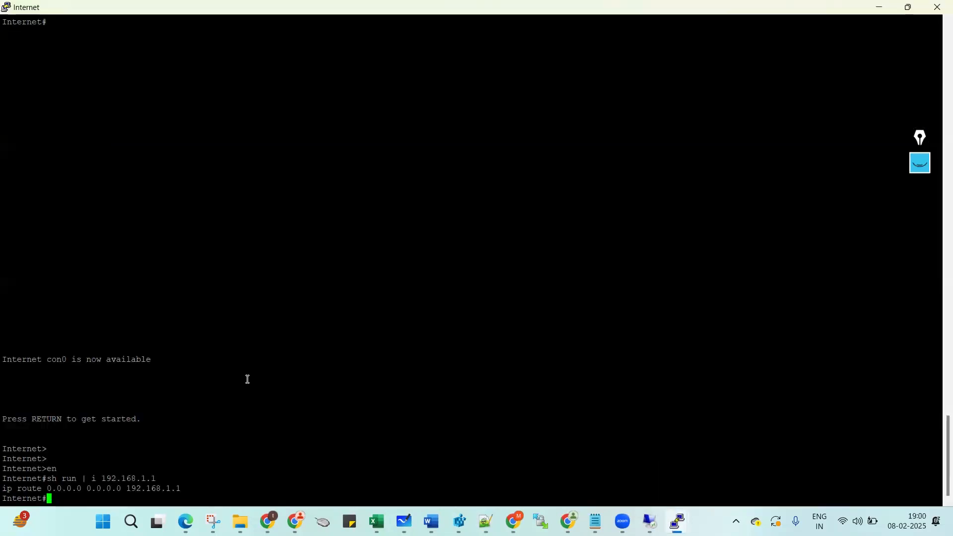
{"action": "key", "text": "Return"}
{"action": "key", "text": "Return"}
{"action": "type", "text": "ping 8"}
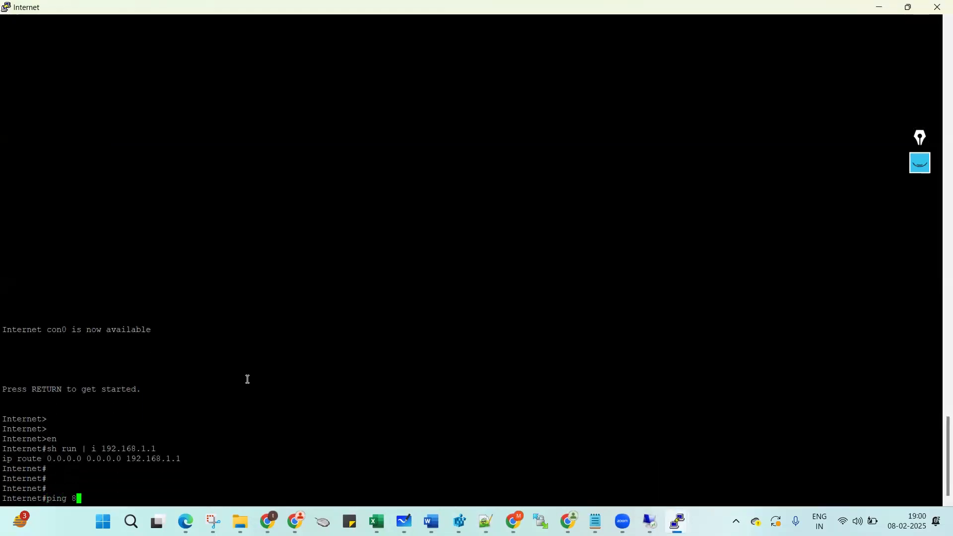
{"action": "type", "text": ".8.8.8"}
{"action": "key", "text": "Return"}
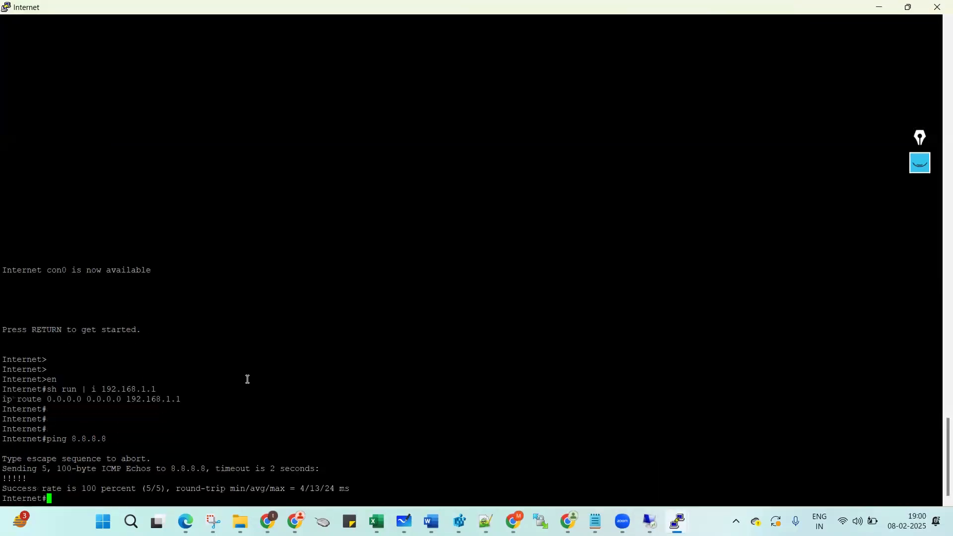
Highlight the 8.8.8.8 address in the 5/5 successful ping output.
{"action": "key", "text": "Return"}
{"action": "key", "text": "Return"}
{"action": "key", "text": "Return"}
{"action": "key", "text": "Return"}
{"action": "key", "text": "Return"}
{"action": "key", "text": "Return"}
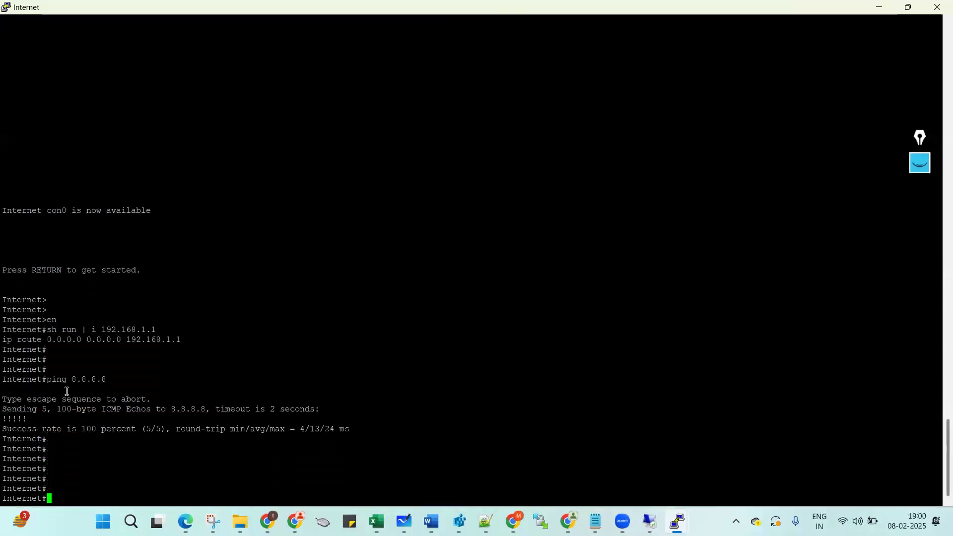
{"action": "left_click_drag", "start_coordinate": [75, 373], "coordinate": [78, 379]}
{"action": "double_click", "coordinate": [78, 378]}
{"action": "left_click", "coordinate": [149, 380]}
Switch to the remote desktop session and unlock it with the account password.
{"action": "mouse_move", "coordinate": [650, 521]}
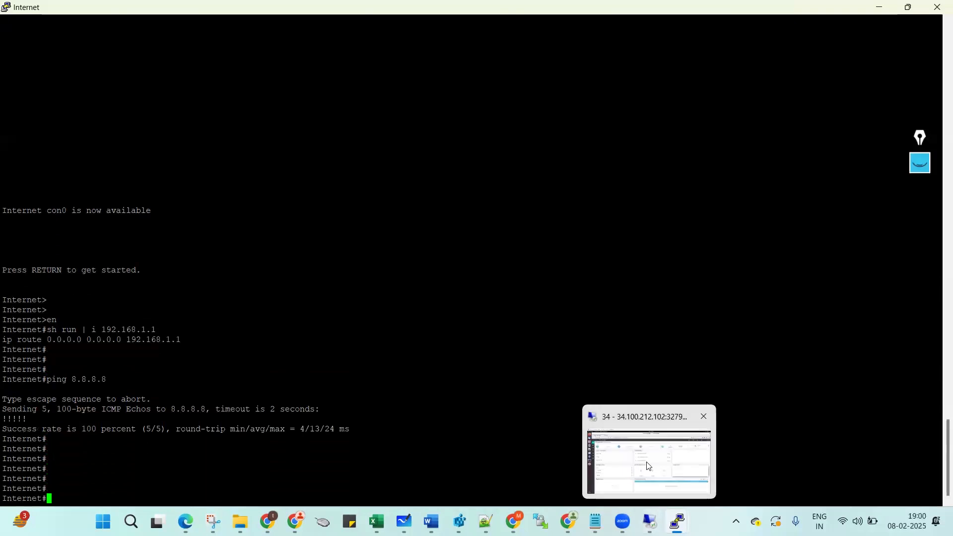
{"action": "left_click", "coordinate": [646, 463]}
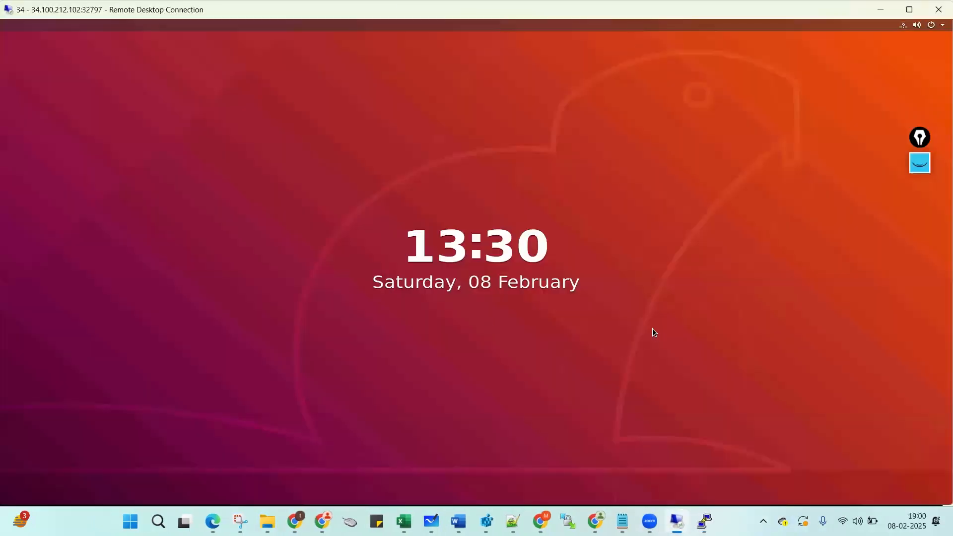
{"action": "left_click", "coordinate": [651, 329]}
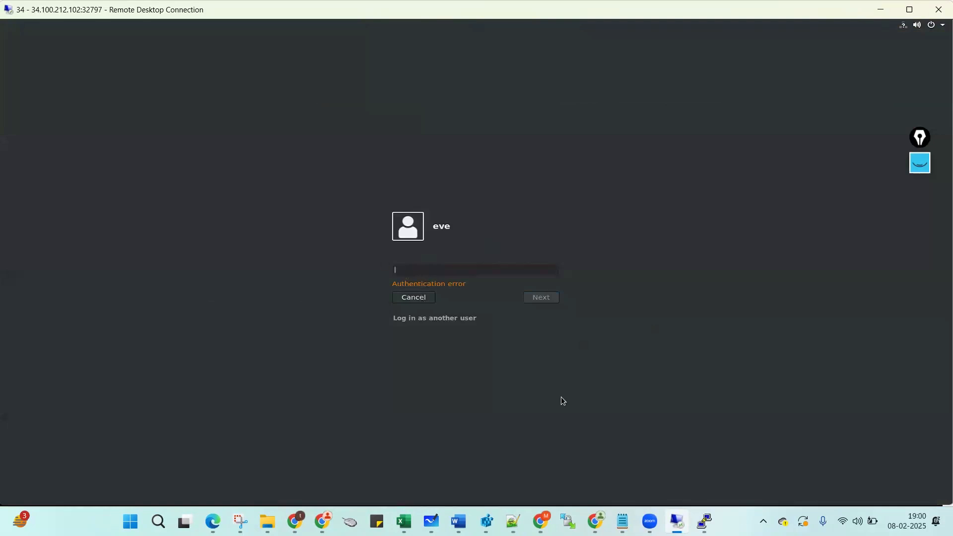
{"action": "type", "text": "*"}
{"action": "left_click", "coordinate": [539, 300]}
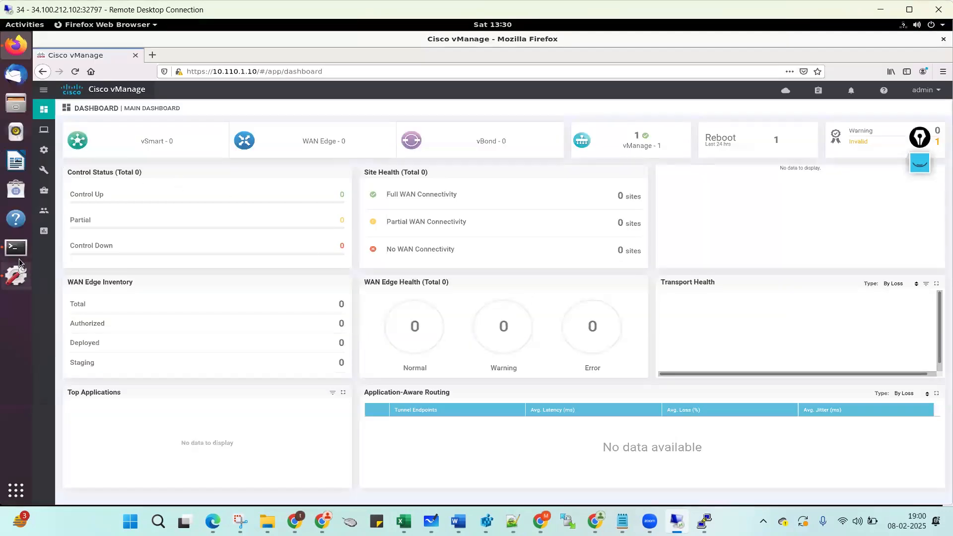
Ping 8.8.8.8 from the Linux terminal and stop it with Ctrl+C to show statistics.
{"action": "left_click", "coordinate": [18, 254]}
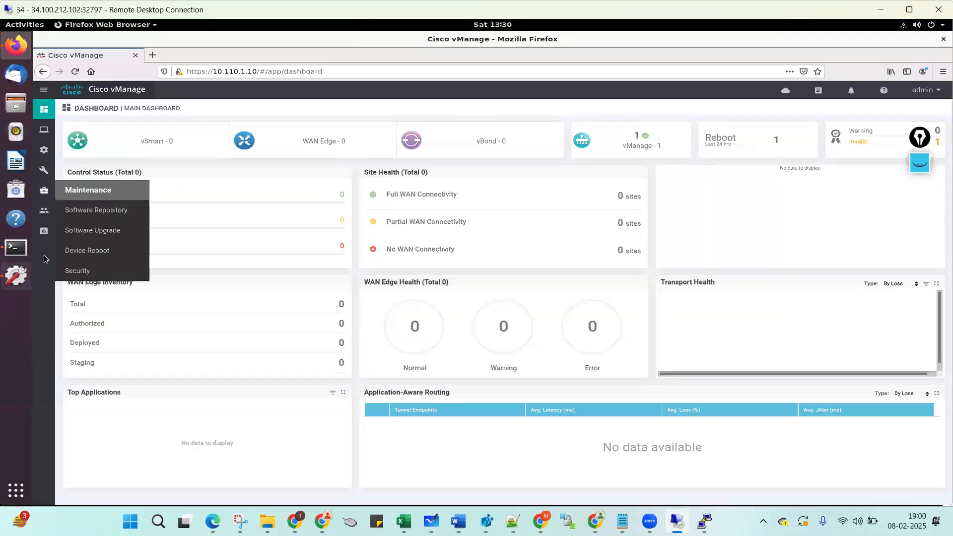
{"action": "key", "text": "Return"}
{"action": "key", "text": "Return"}
{"action": "type", "text": "ping 8.8.8.8"}
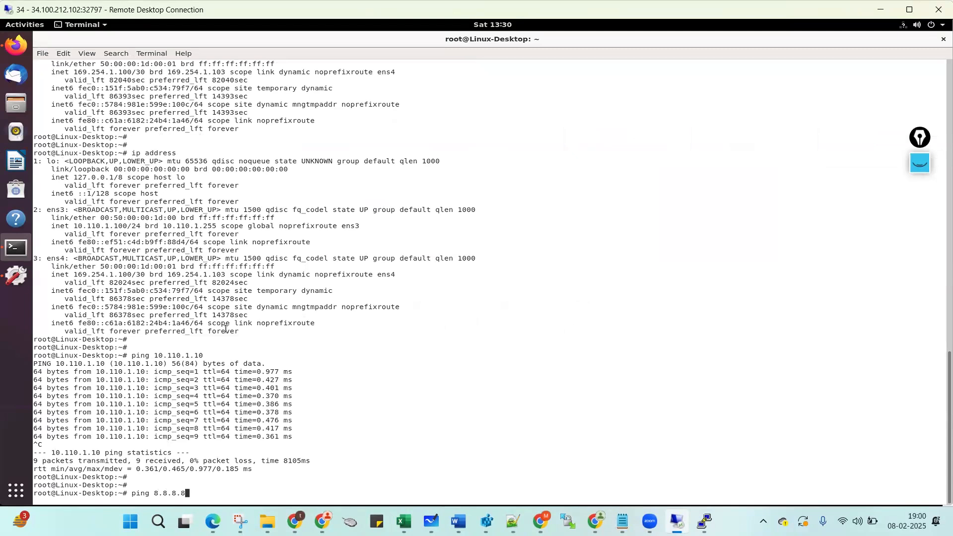
{"action": "key", "text": "Return"}
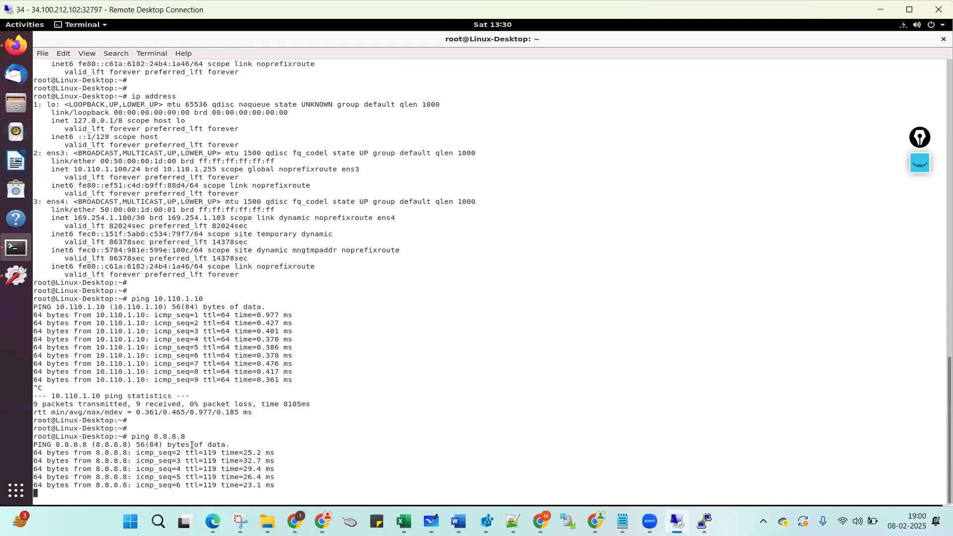
{"action": "key", "text": "ctrl+c"}
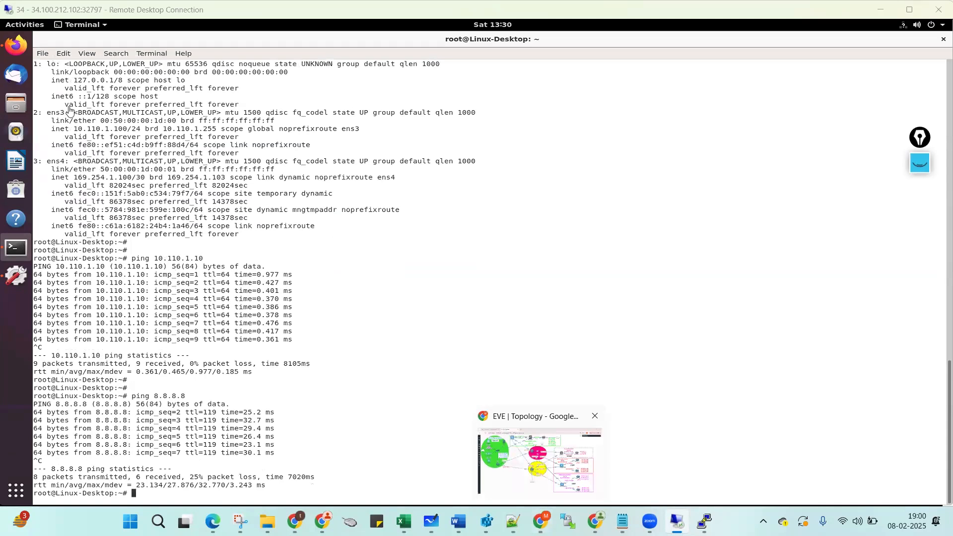
Open the vManager node's console from EVE and log in as admin.
{"action": "left_click", "coordinate": [540, 521]}
{"action": "left_click", "coordinate": [75, 95]}
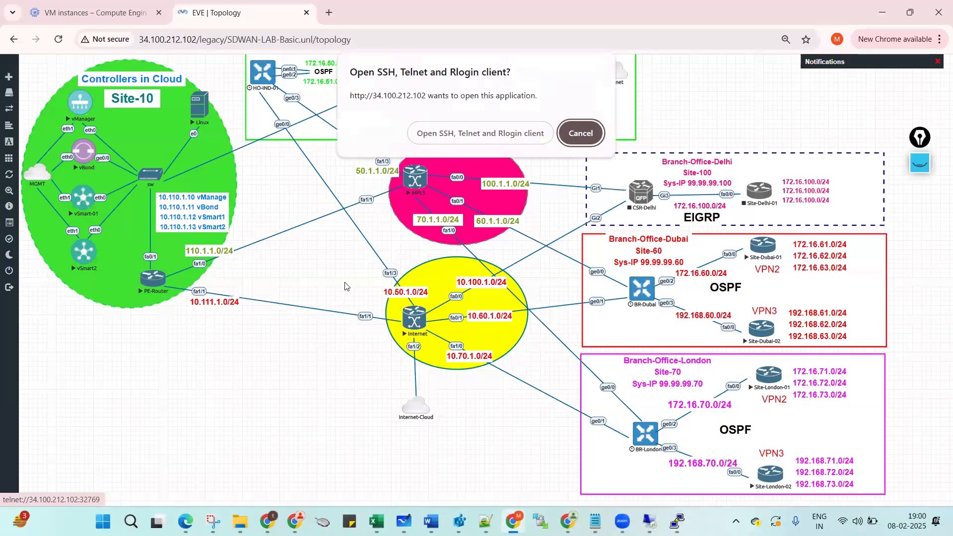
{"action": "left_click", "coordinate": [481, 133]}
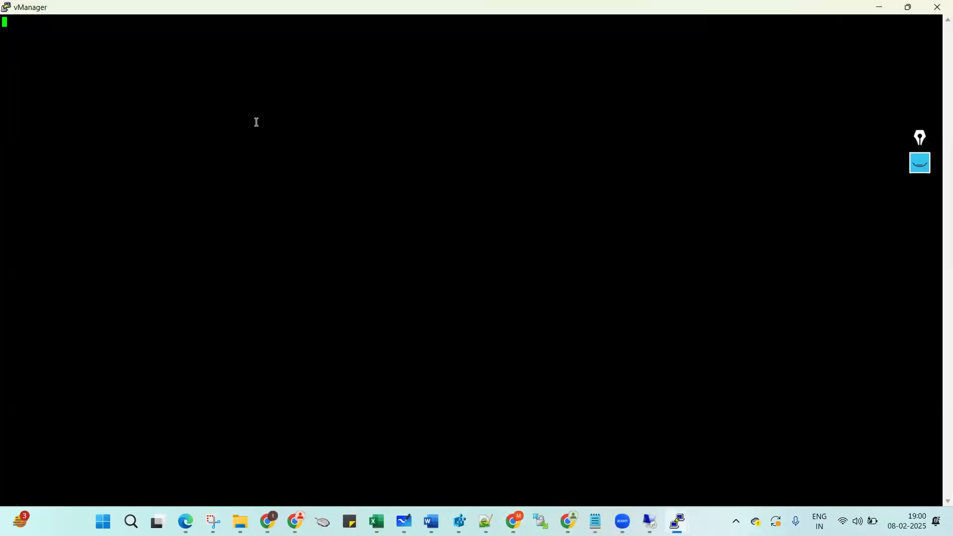
{"action": "type", "text": "admin"}
{"action": "key", "text": "Return"}
{"action": "key", "text": "Return"}
{"action": "key", "text": "Return"}
{"action": "key", "text": "Return"}
Ping 8.8.8.8 from vManage, then return to the EVE lab topology.
{"action": "type", "text": "ping 8.8.8.8"}
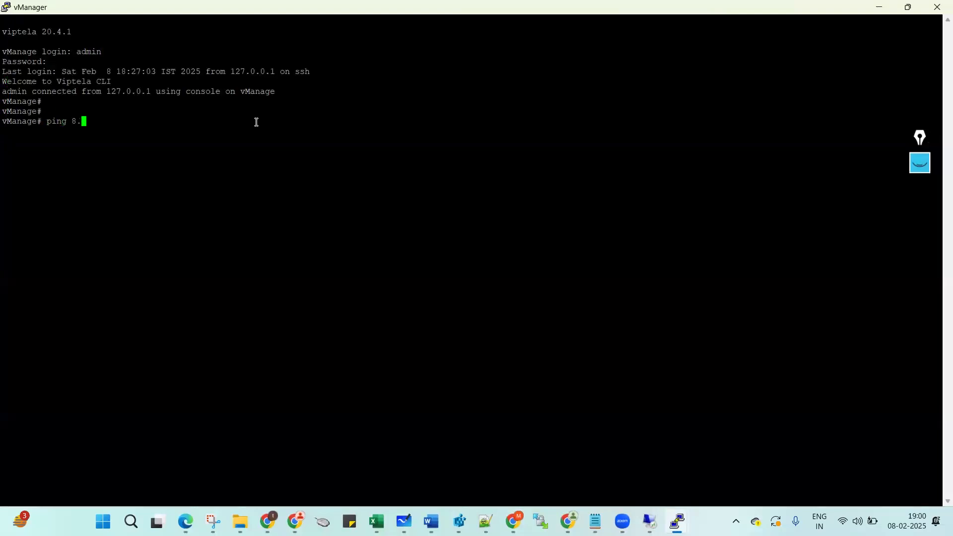
{"action": "key", "text": "Return"}
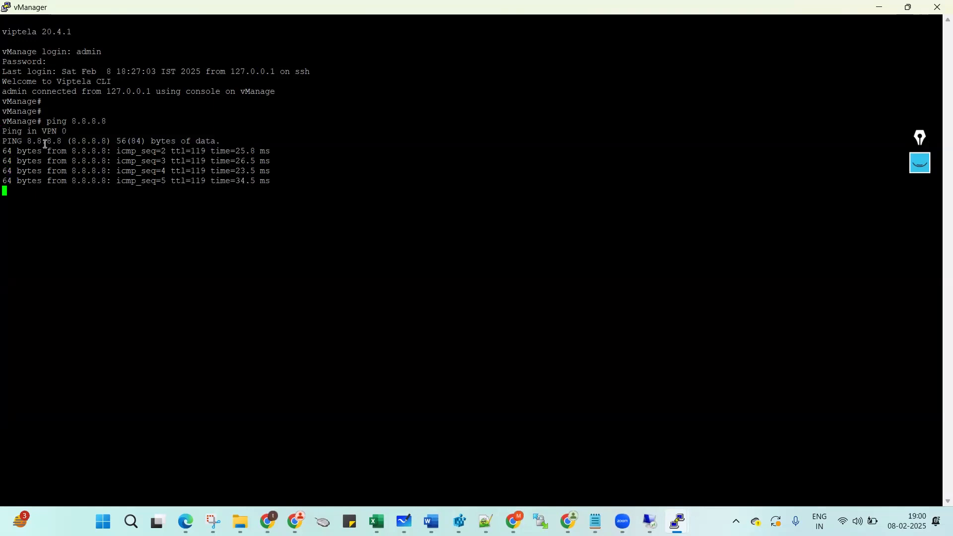
{"action": "left_click", "coordinate": [498, 445]}
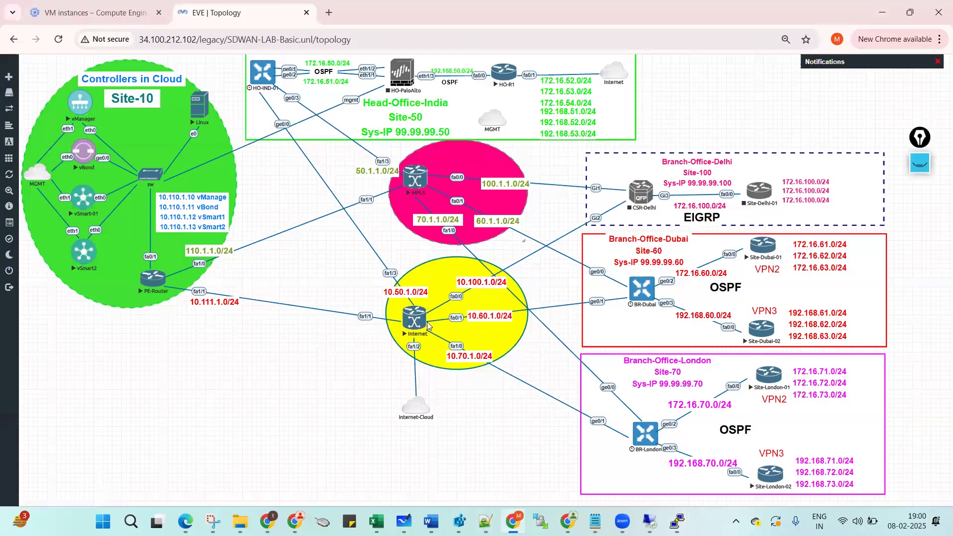
Draw red check marks on the vManager and Linux nodes, then return to the selection arrow.
{"action": "left_click", "coordinate": [919, 164]}
{"action": "left_click", "coordinate": [919, 218]}
{"action": "left_click", "coordinate": [395, 322]}
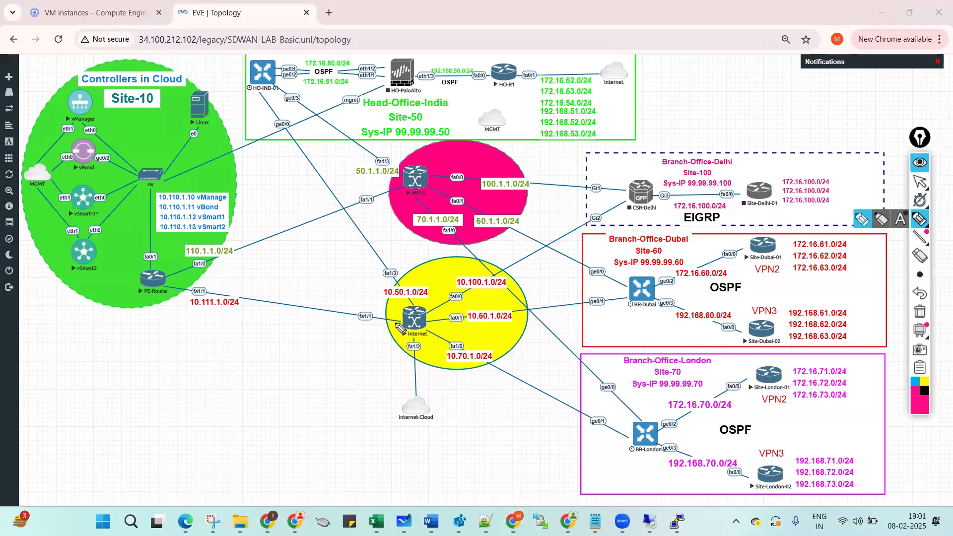
{"action": "mouse_move", "coordinate": [64, 109]}
{"action": "left_mouse_down"}
{"action": "mouse_move", "coordinate": [71, 119]}
{"action": "mouse_move", "coordinate": [92, 106]}
{"action": "left_mouse_up"}
{"action": "left_click_drag", "start_coordinate": [181, 116], "coordinate": [185, 124]}
{"action": "left_click_drag", "start_coordinate": [185, 124], "coordinate": [213, 108]}
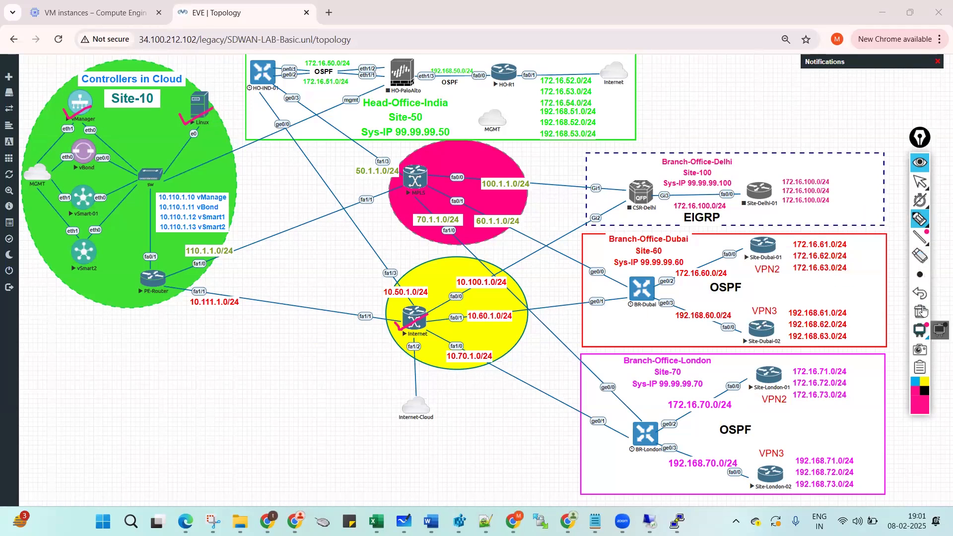
{"action": "left_click", "coordinate": [918, 184]}
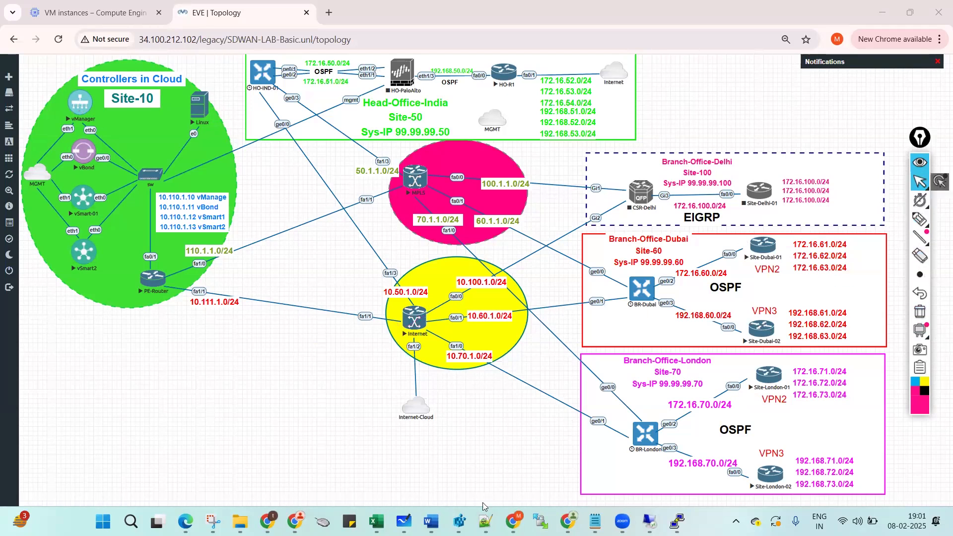
Highlight Day 5 steps 1-6, from Configure Linux system to the branch routers.
{"action": "mouse_move", "coordinate": [486, 516]}
{"action": "left_click", "coordinate": [484, 472]}
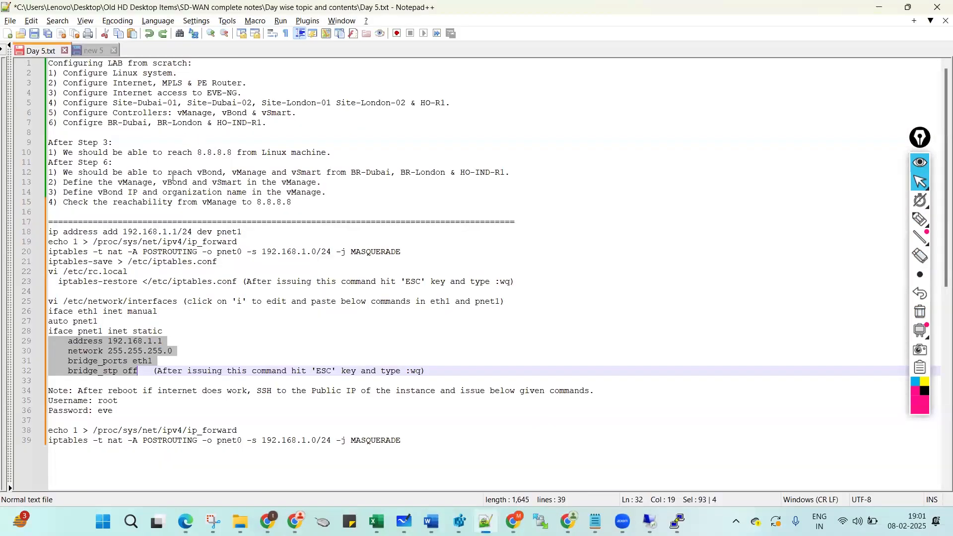
{"action": "left_click", "coordinate": [180, 149]}
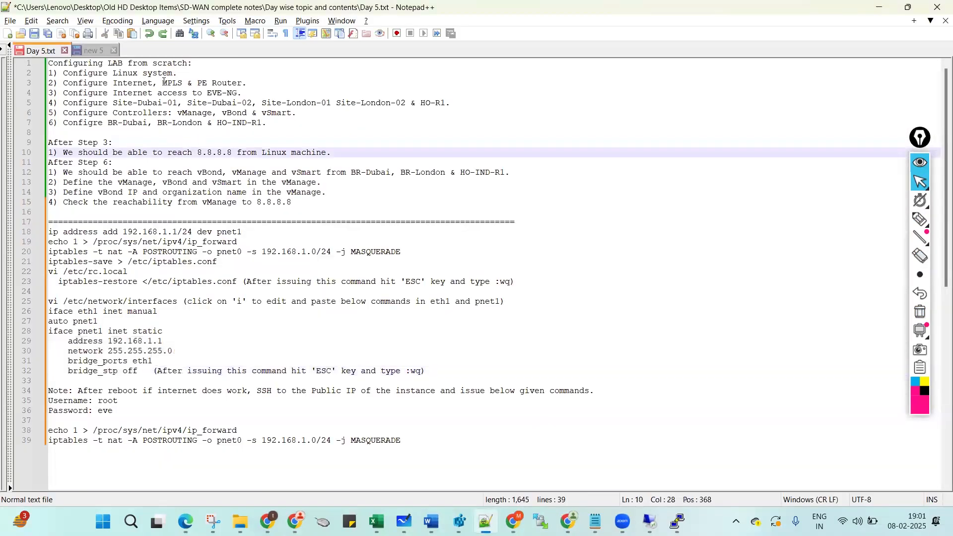
{"action": "left_click_drag", "start_coordinate": [64, 74], "coordinate": [194, 73]}
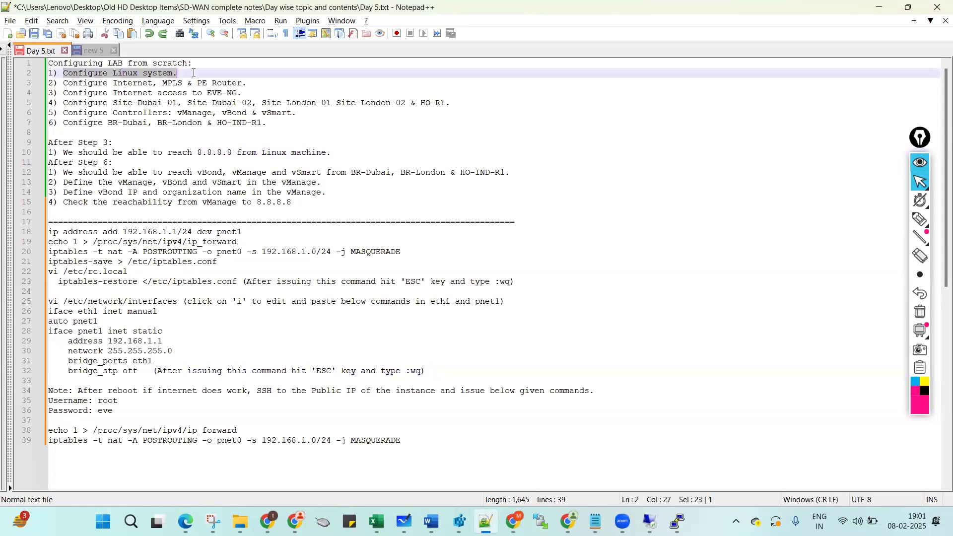
{"action": "left_click", "coordinate": [41, 85]}
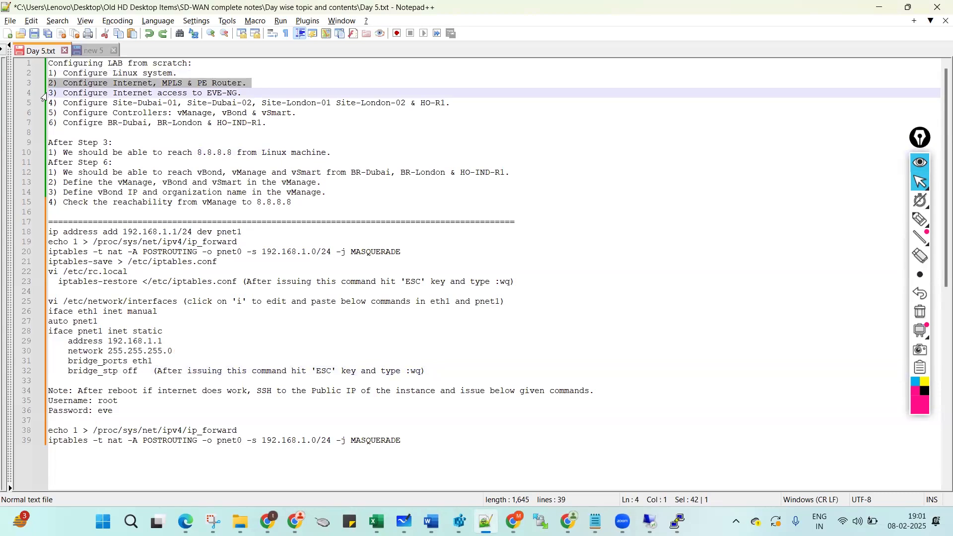
{"action": "left_click", "coordinate": [44, 94]}
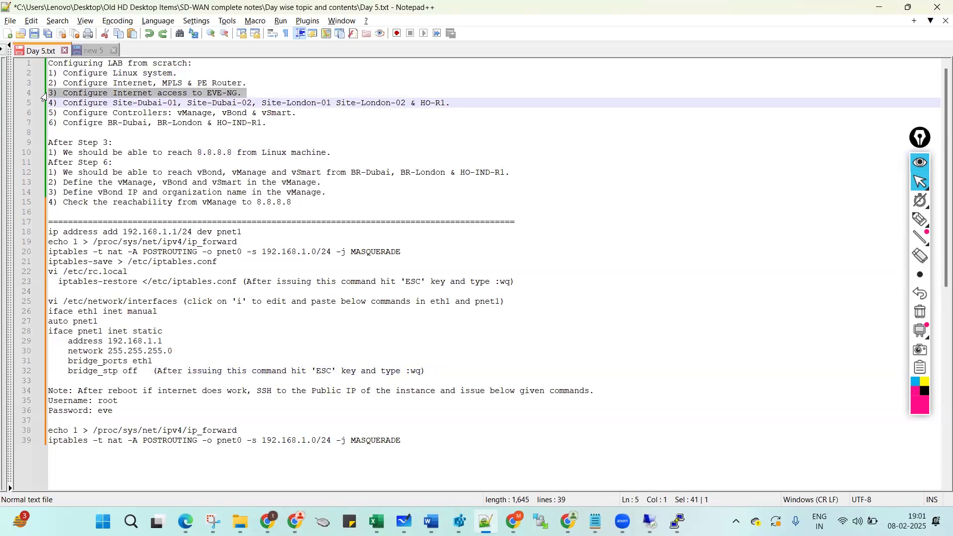
{"action": "left_click", "coordinate": [43, 108]}
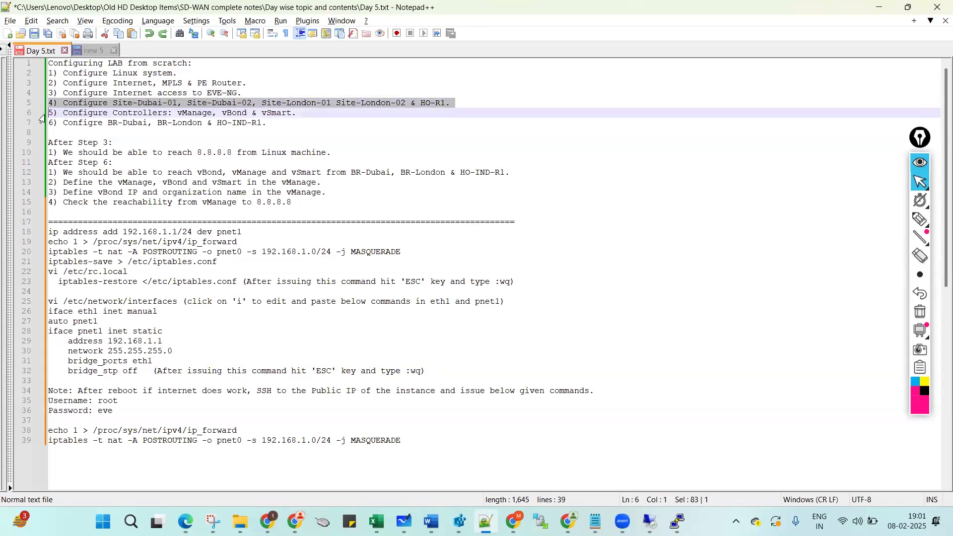
{"action": "left_click", "coordinate": [43, 118]}
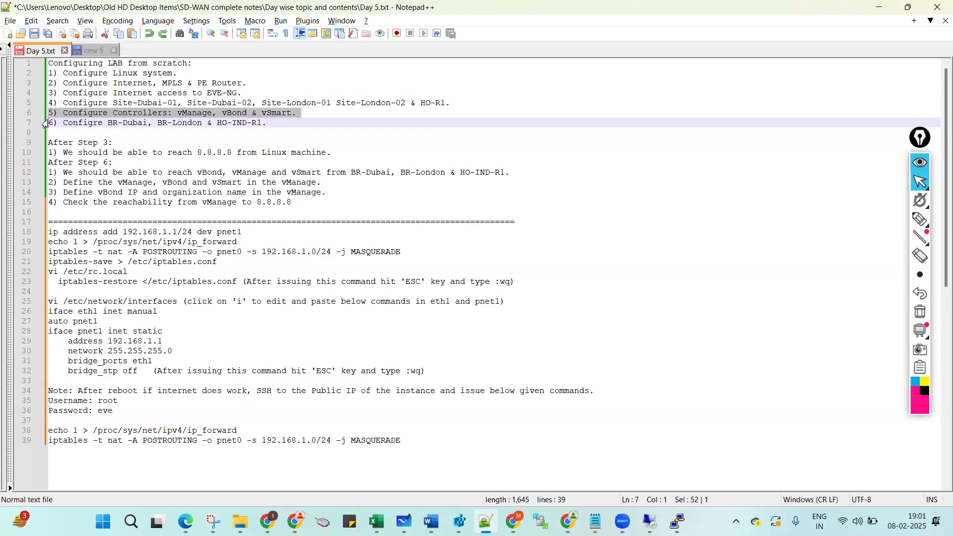
{"action": "left_click", "coordinate": [42, 124]}
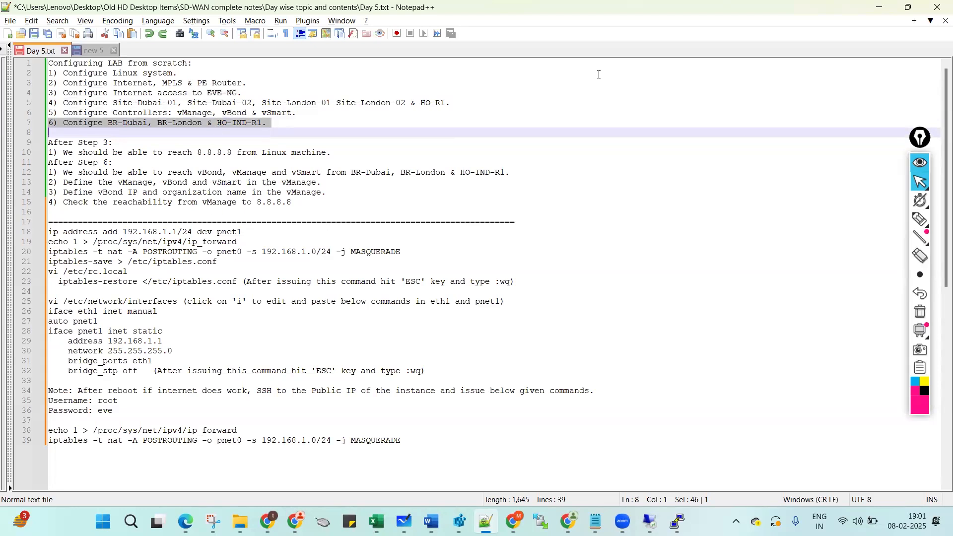
Highlight the After Step 3 and After Step 6 8.8.8.8 reachability lines, then switch to the topology.
{"action": "left_click", "coordinate": [276, 144]}
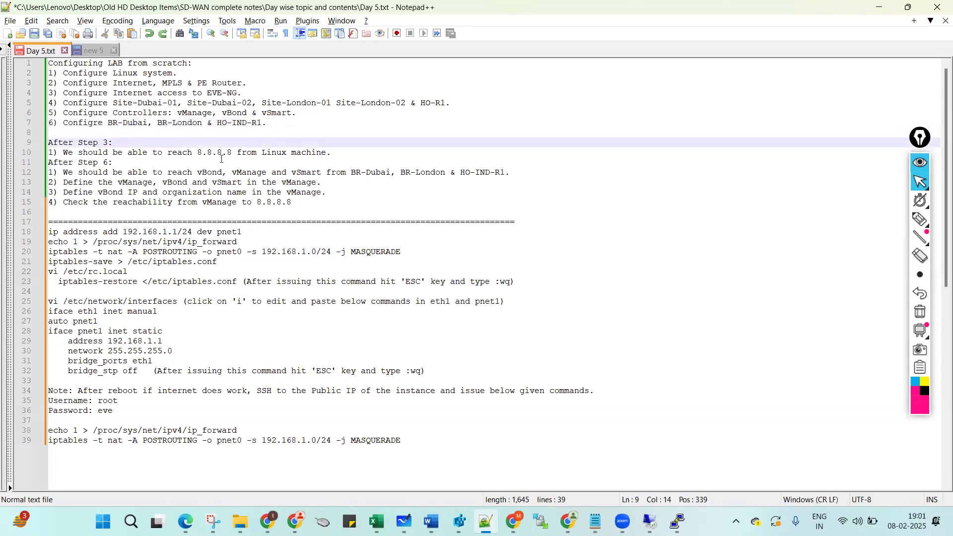
{"action": "key", "text": "Down"}
{"action": "left_click_drag", "start_coordinate": [197, 154], "coordinate": [327, 154]}
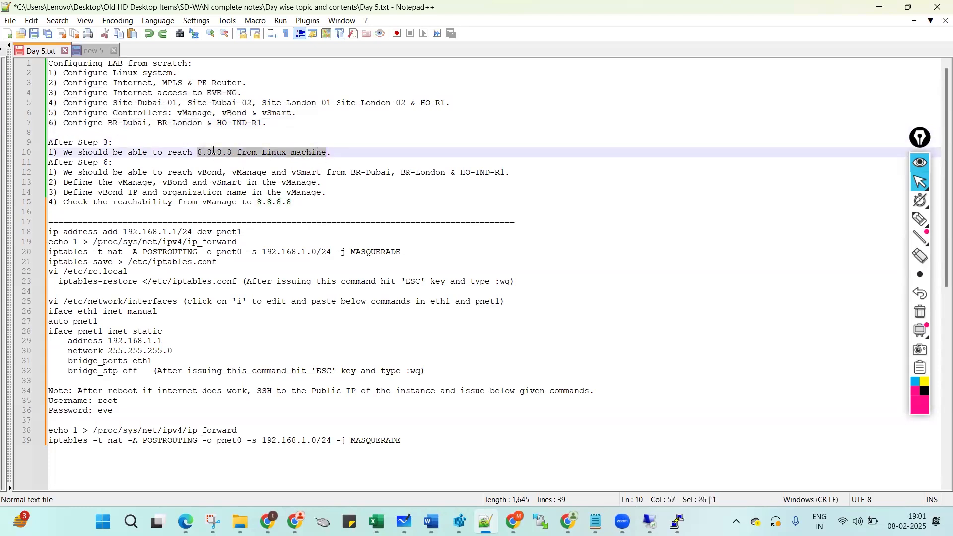
{"action": "triple_click", "coordinate": [214, 152]}
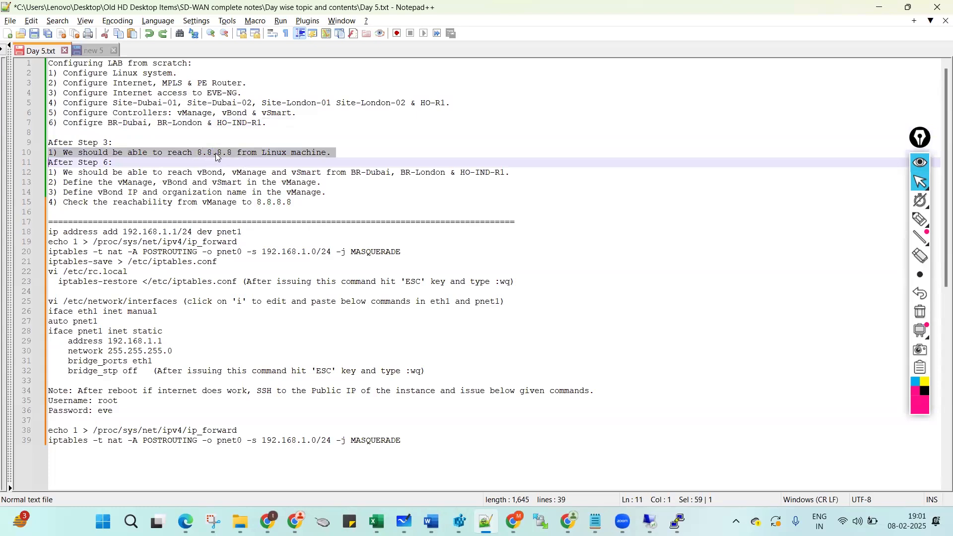
{"action": "left_click", "coordinate": [42, 175]}
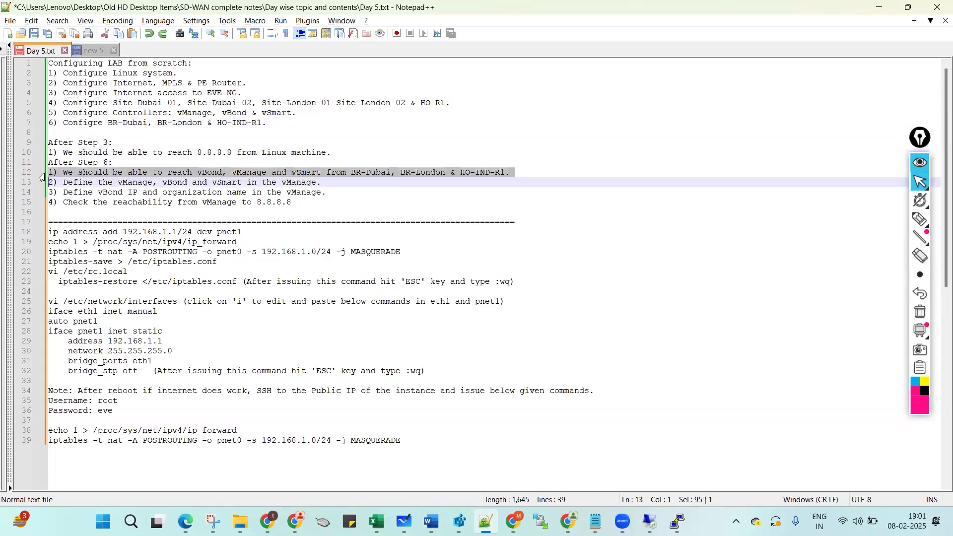
{"action": "left_click", "coordinate": [445, 172]}
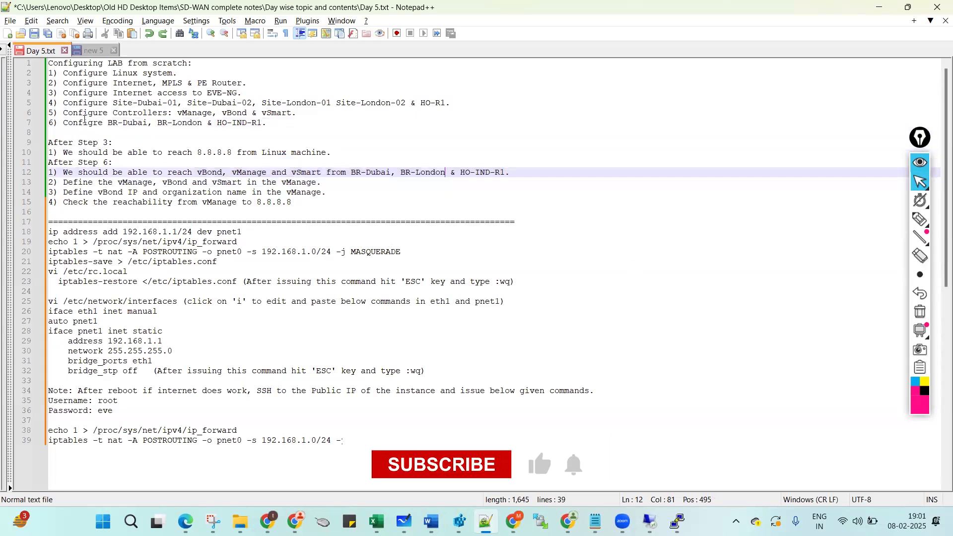
{"action": "left_click", "coordinate": [368, 220]}
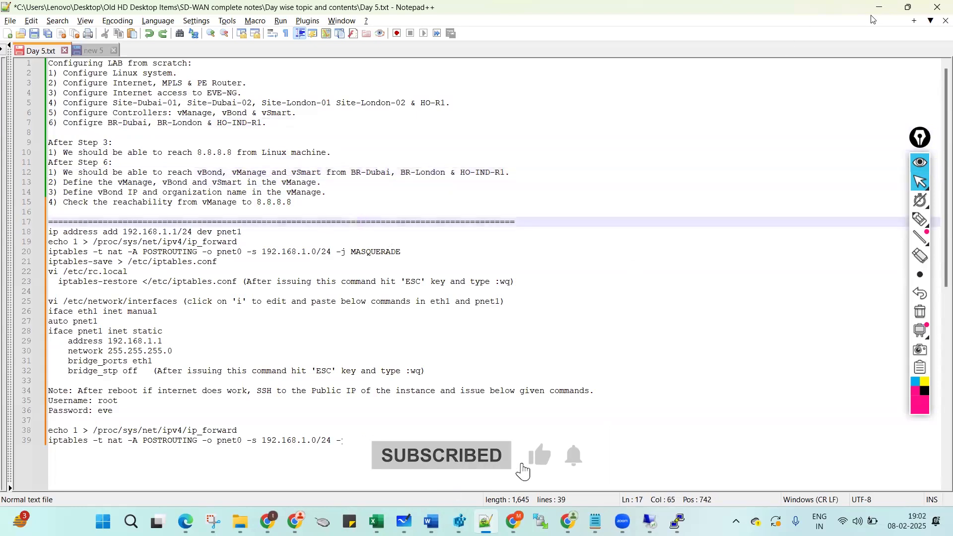
{"action": "key", "text": "alt+Tab"}
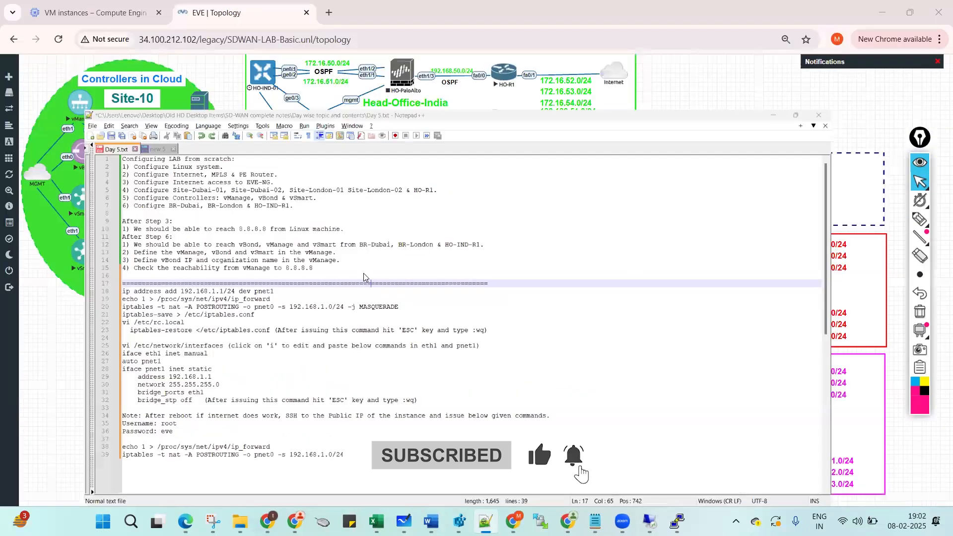